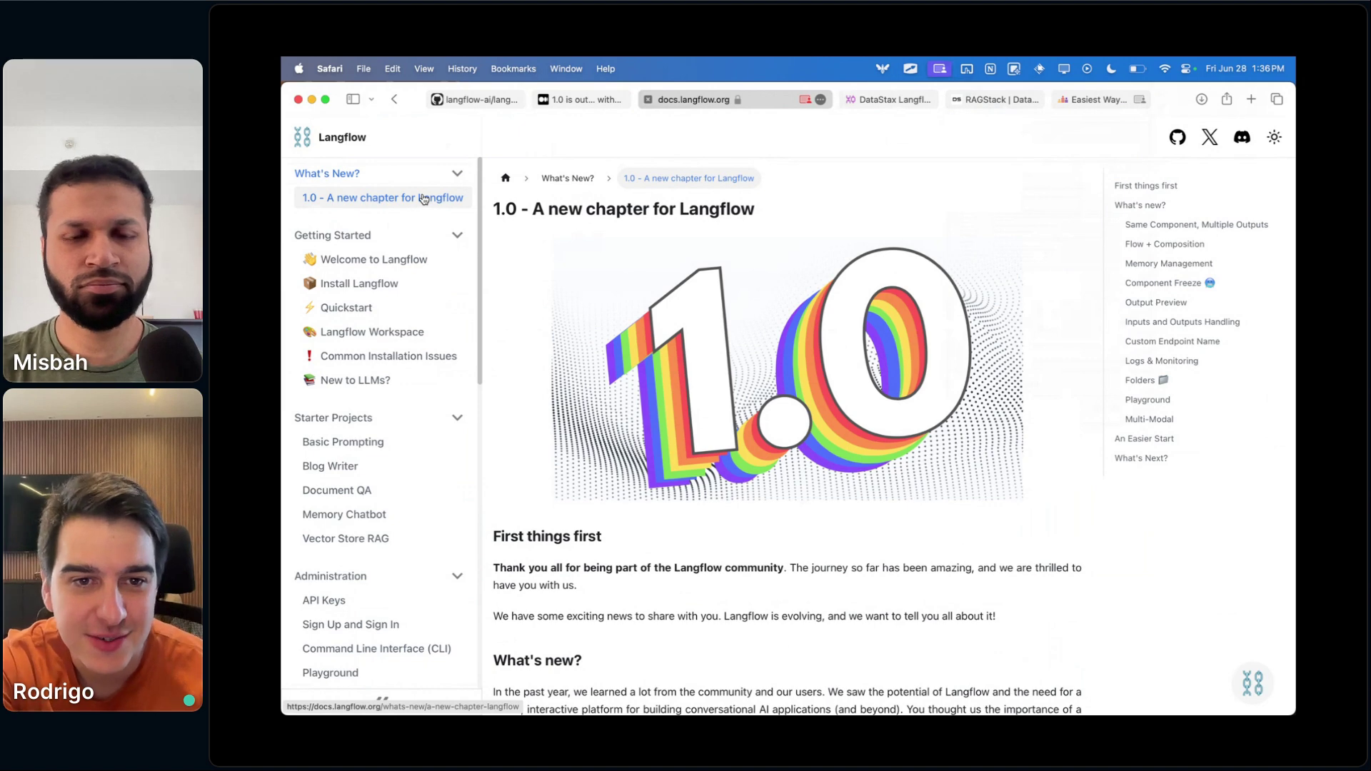
- Read the opening sections of the Langflow 1.0 release page, from First things first through What's new
scroll(753, 492, "down", 5)
scroll(752, 491, "down", 6)
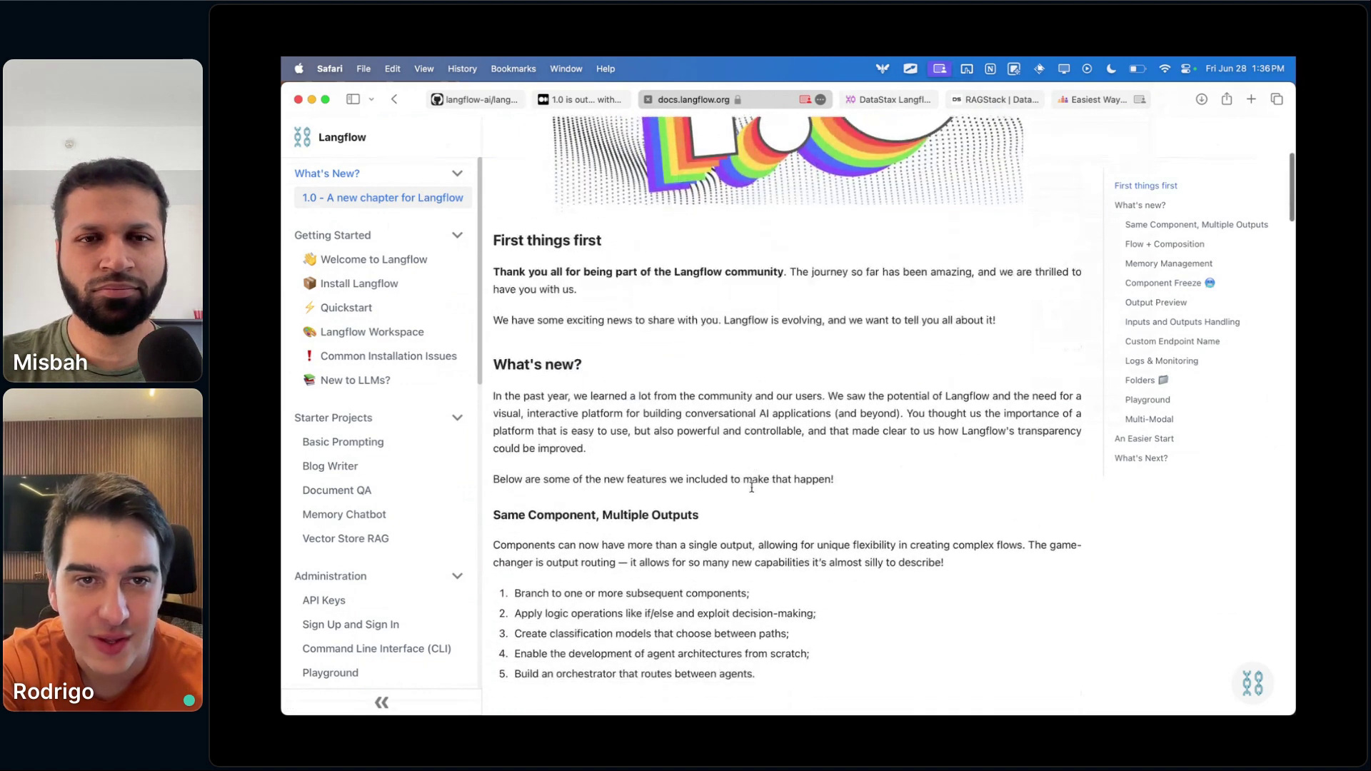
scroll(751, 489, "up", 5)
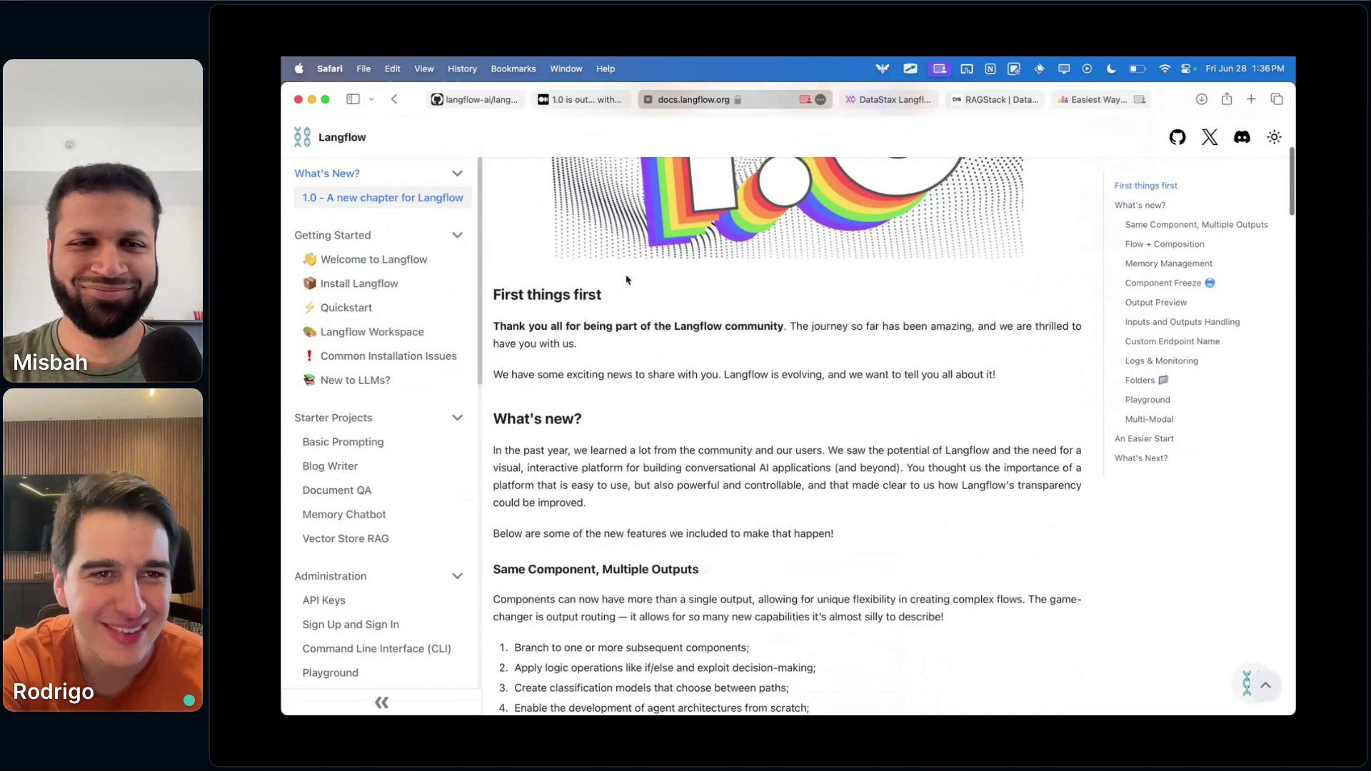
scroll(775, 411, "down", 5)
scroll(888, 478, "down", 7)
scroll(856, 276, "up", 5)
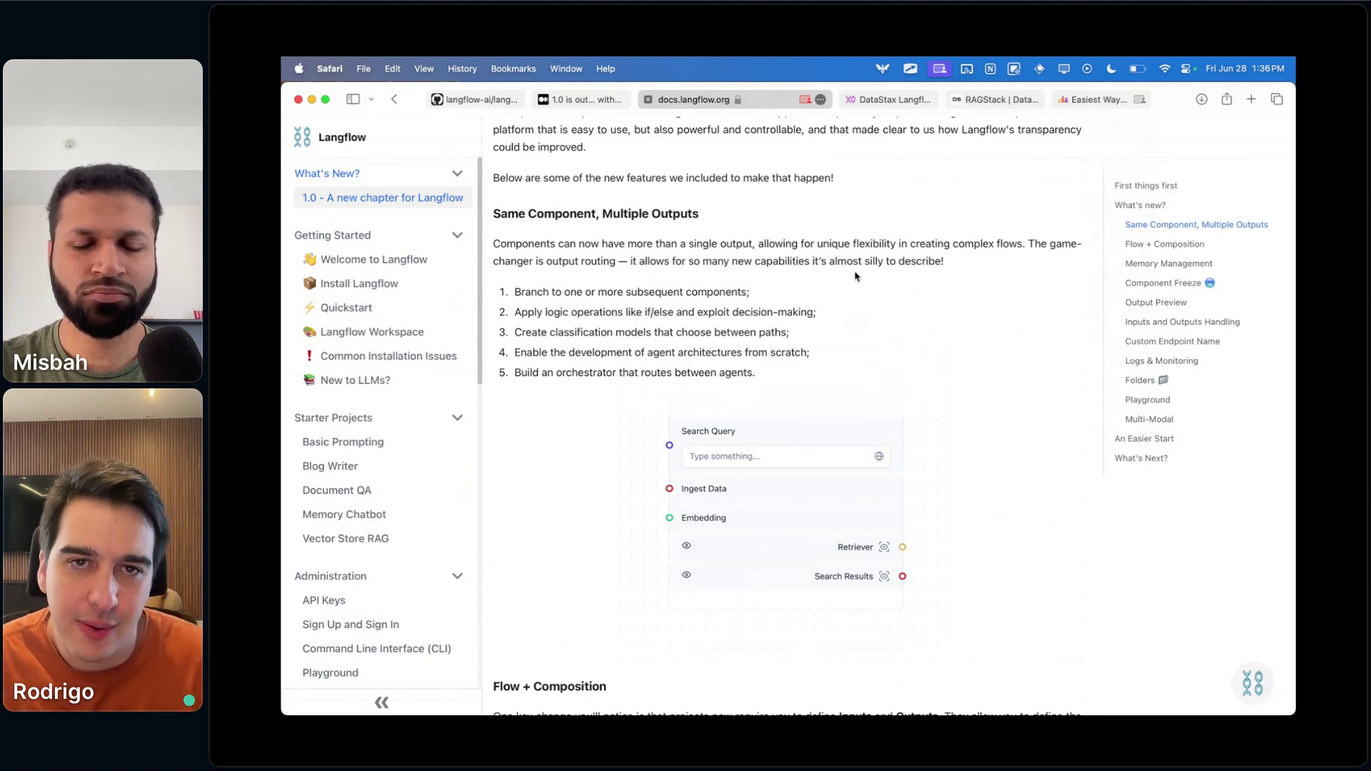
- Examine the Same Component, Multiple Outputs section, including its list of capabilities and the illustrated component with two outputs
scroll(856, 277, "up", 1)
scroll(857, 277, "down", 3)
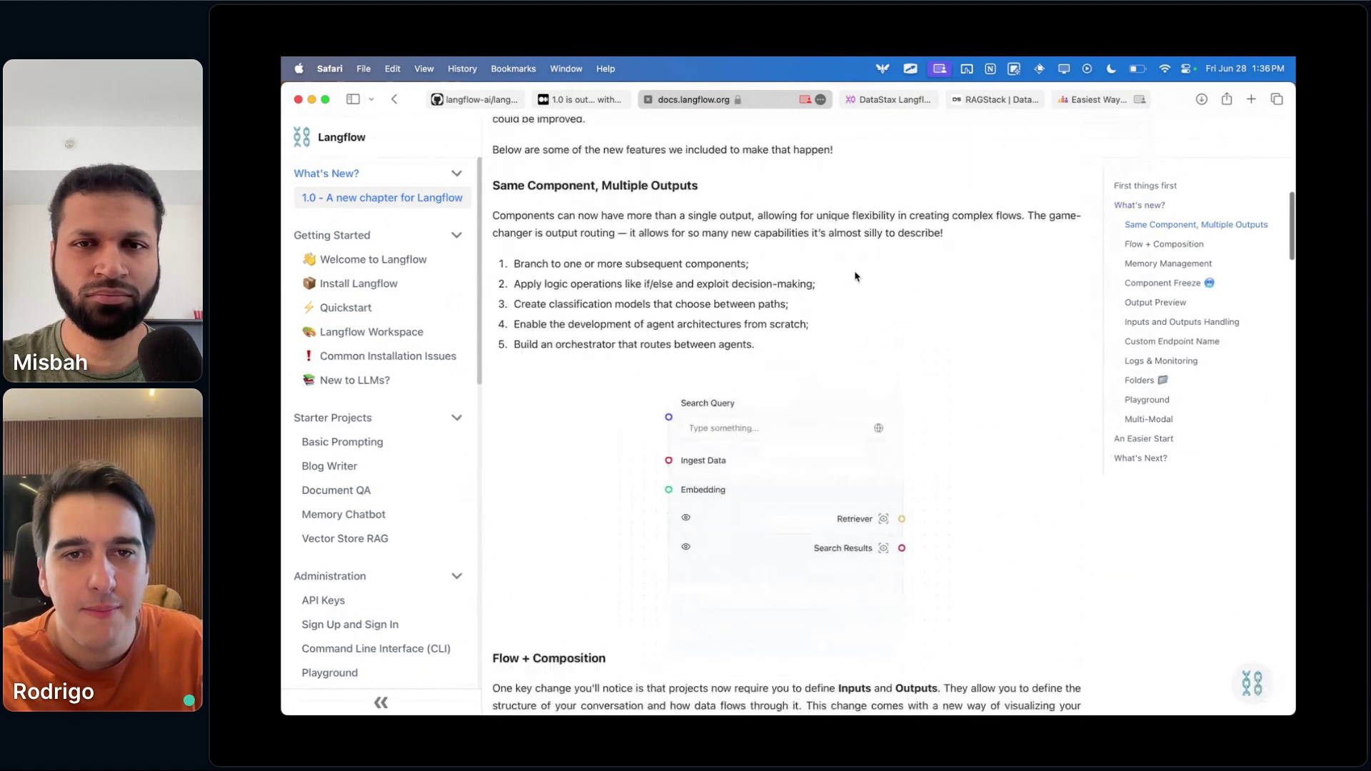
scroll(857, 277, "up", 2)
scroll(856, 277, "down", 2)
scroll(856, 276, "up", 2)
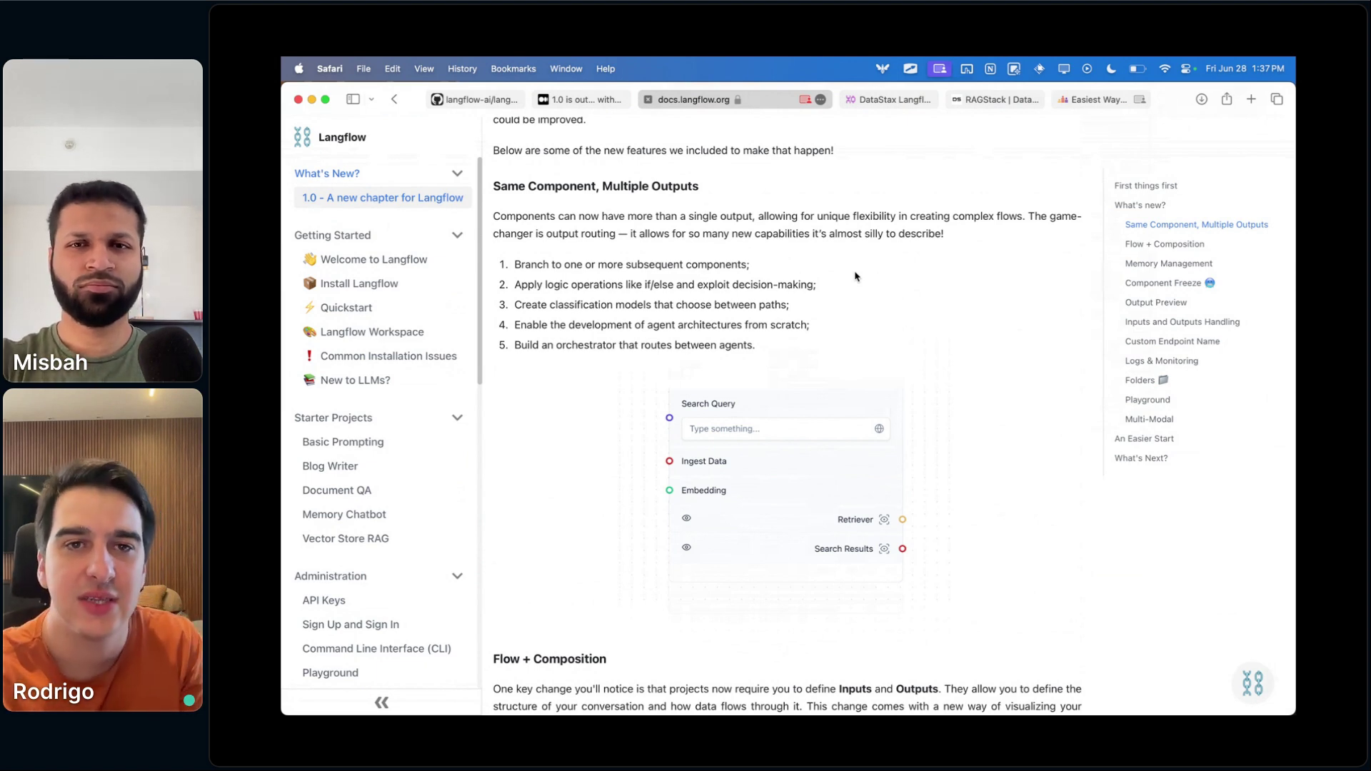
scroll(855, 276, "up", 1)
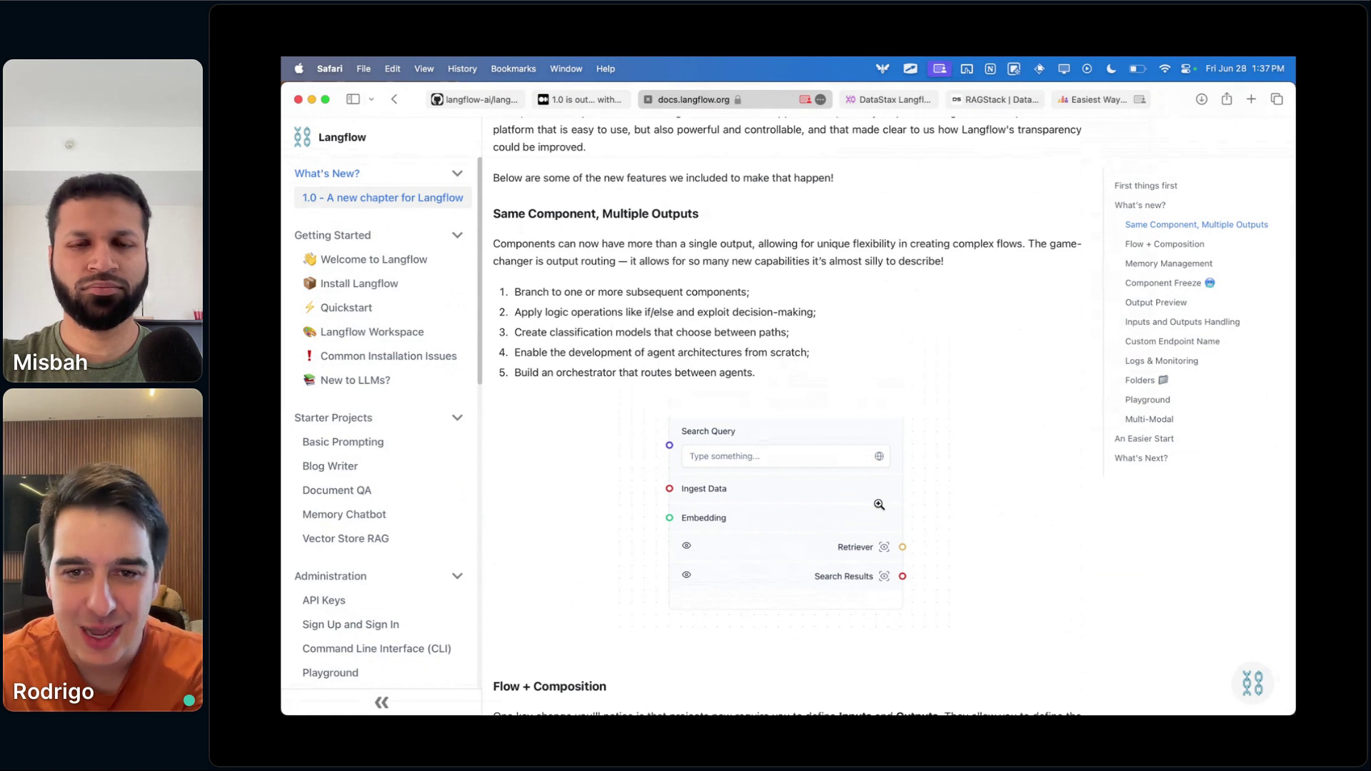
scroll(928, 557, "down", 3)
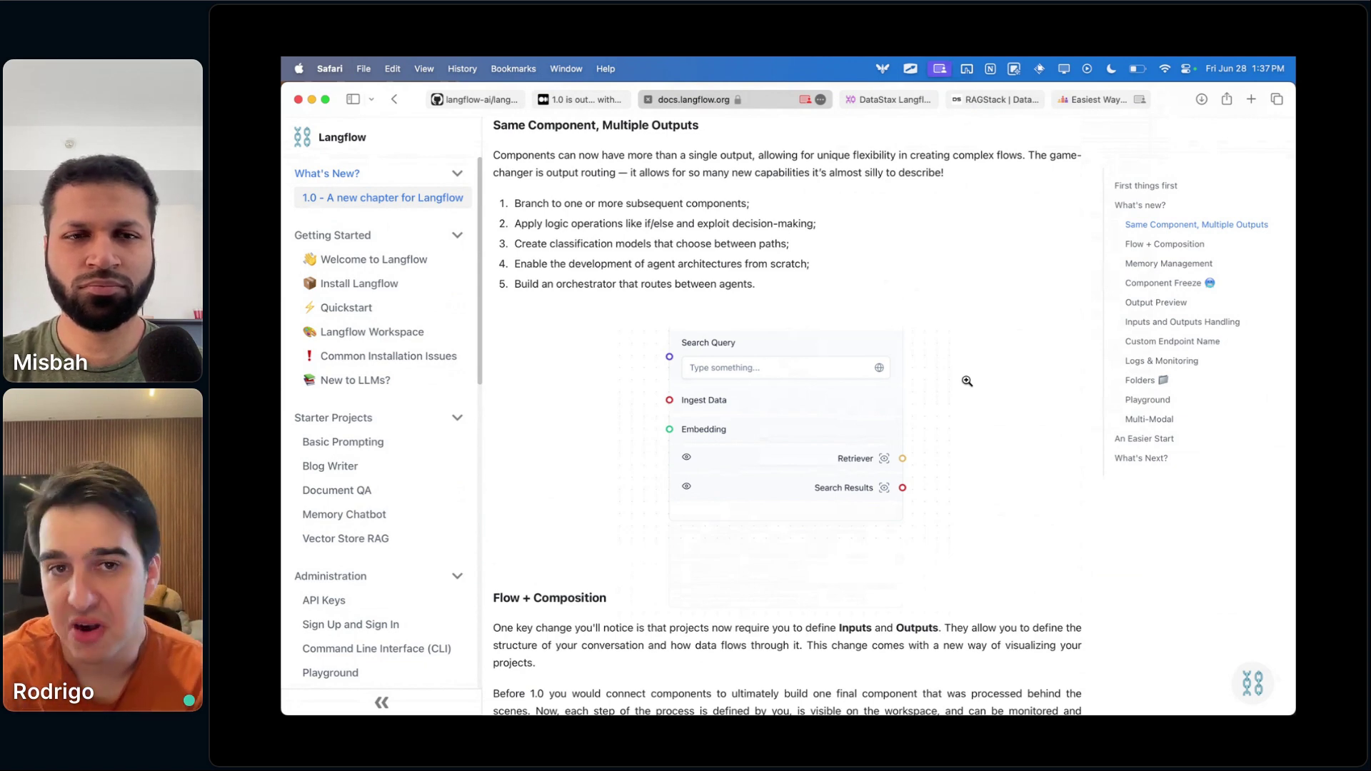
scroll(957, 386, "down", 1)
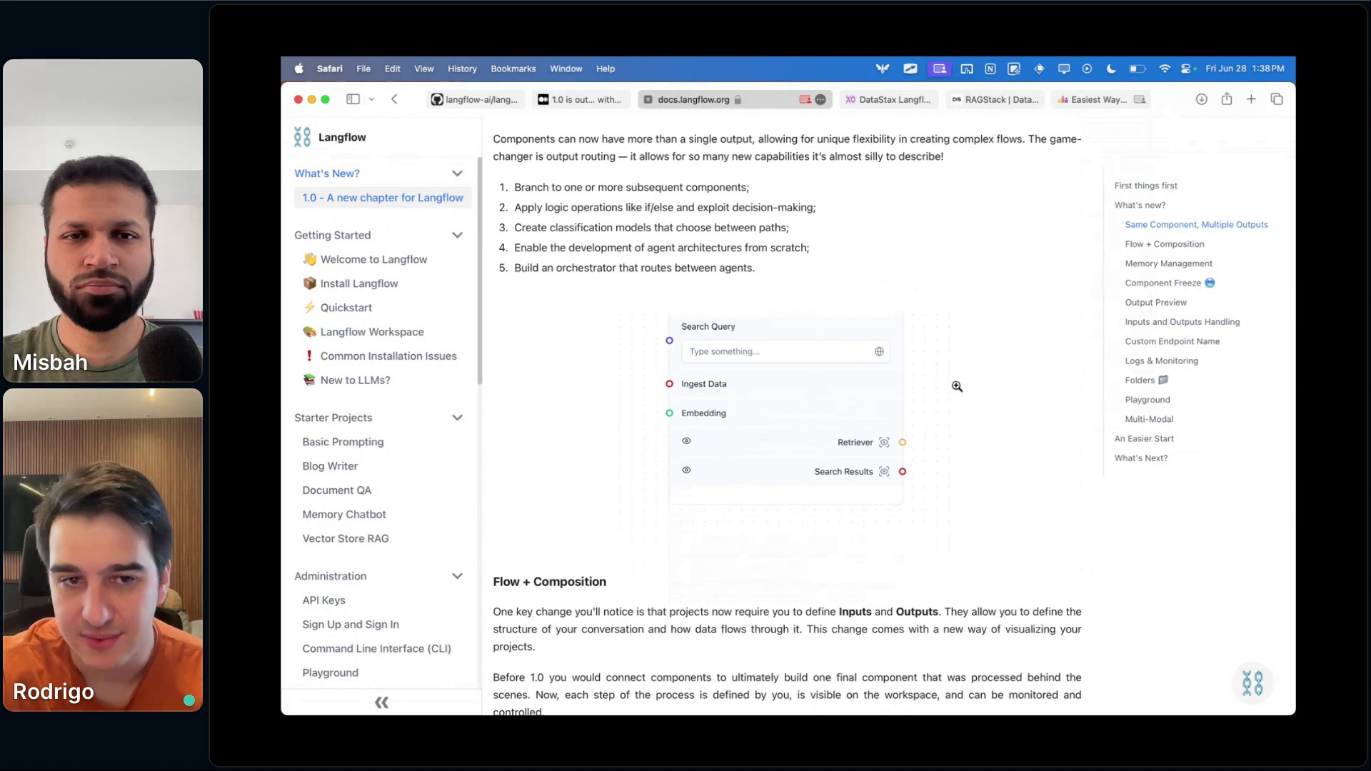
scroll(826, 406, "up", 1)
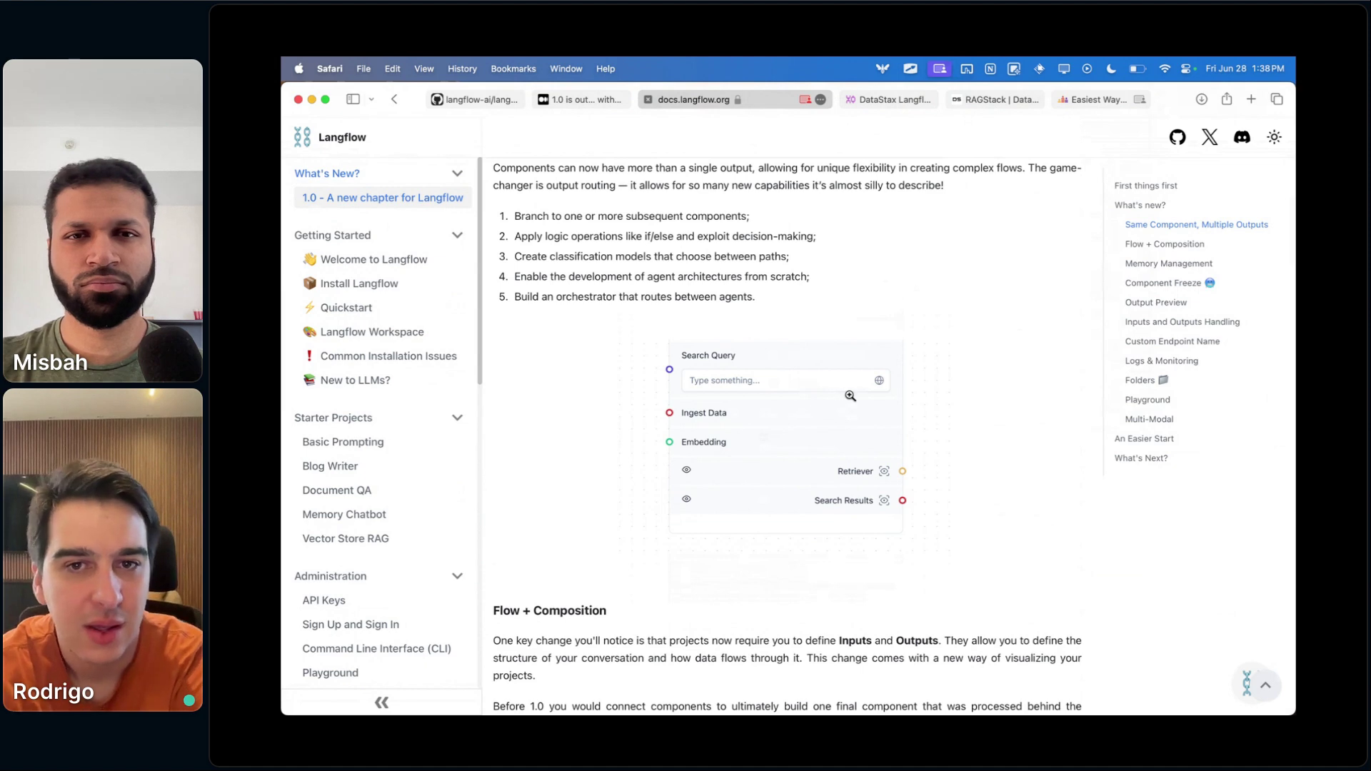
scroll(808, 392, "up", 10)
scroll(809, 392, "down", 5)
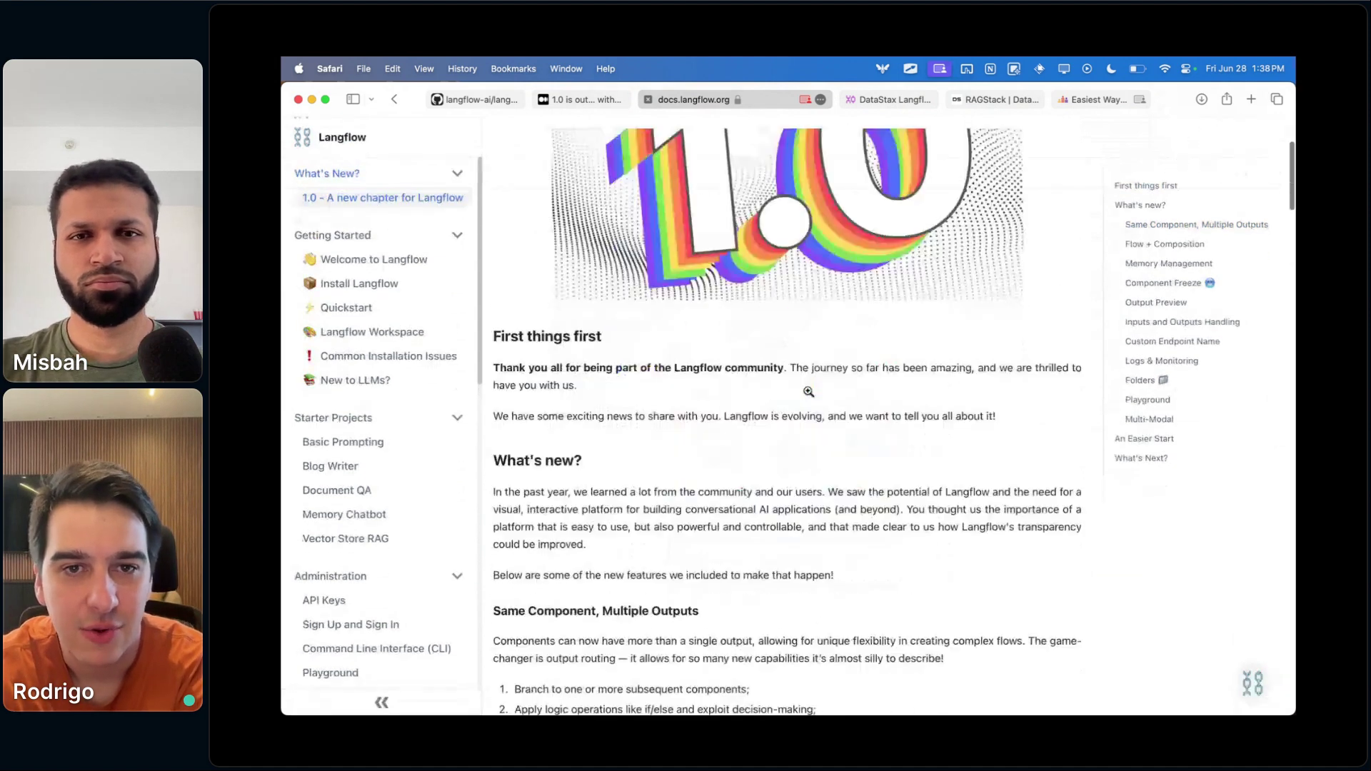
scroll(809, 442, "down", 5)
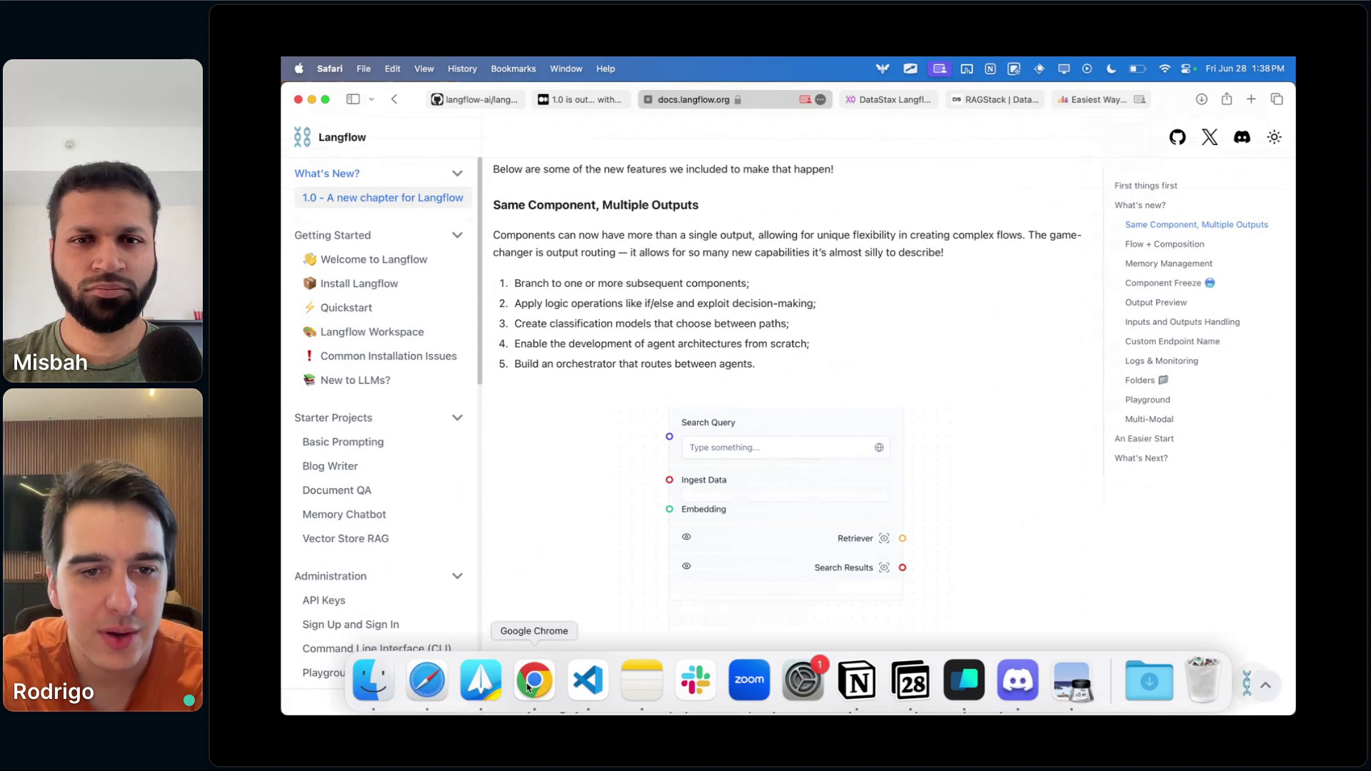
- Switch to Langflow in Chrome, return from the open flow to My Collection, and create a new blank project
left_click(527, 686)
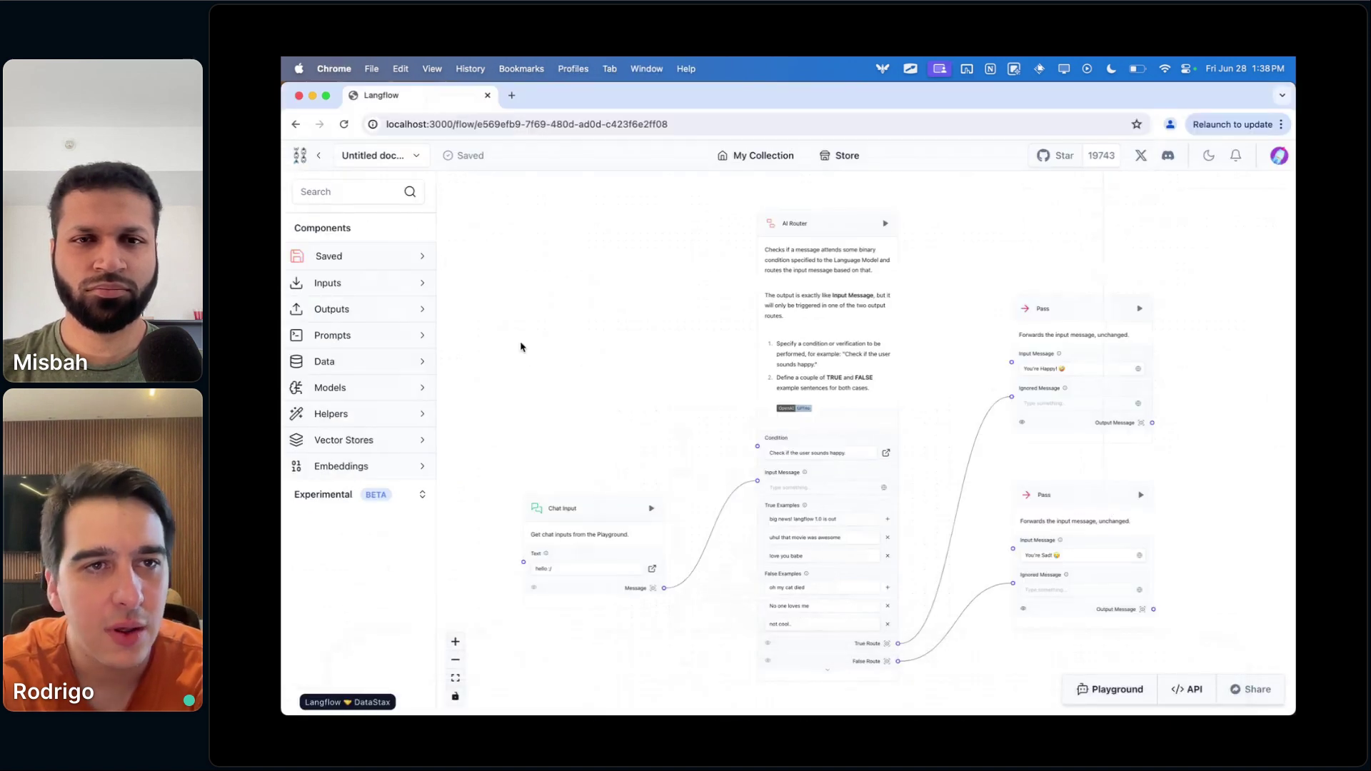
left_click(318, 157)
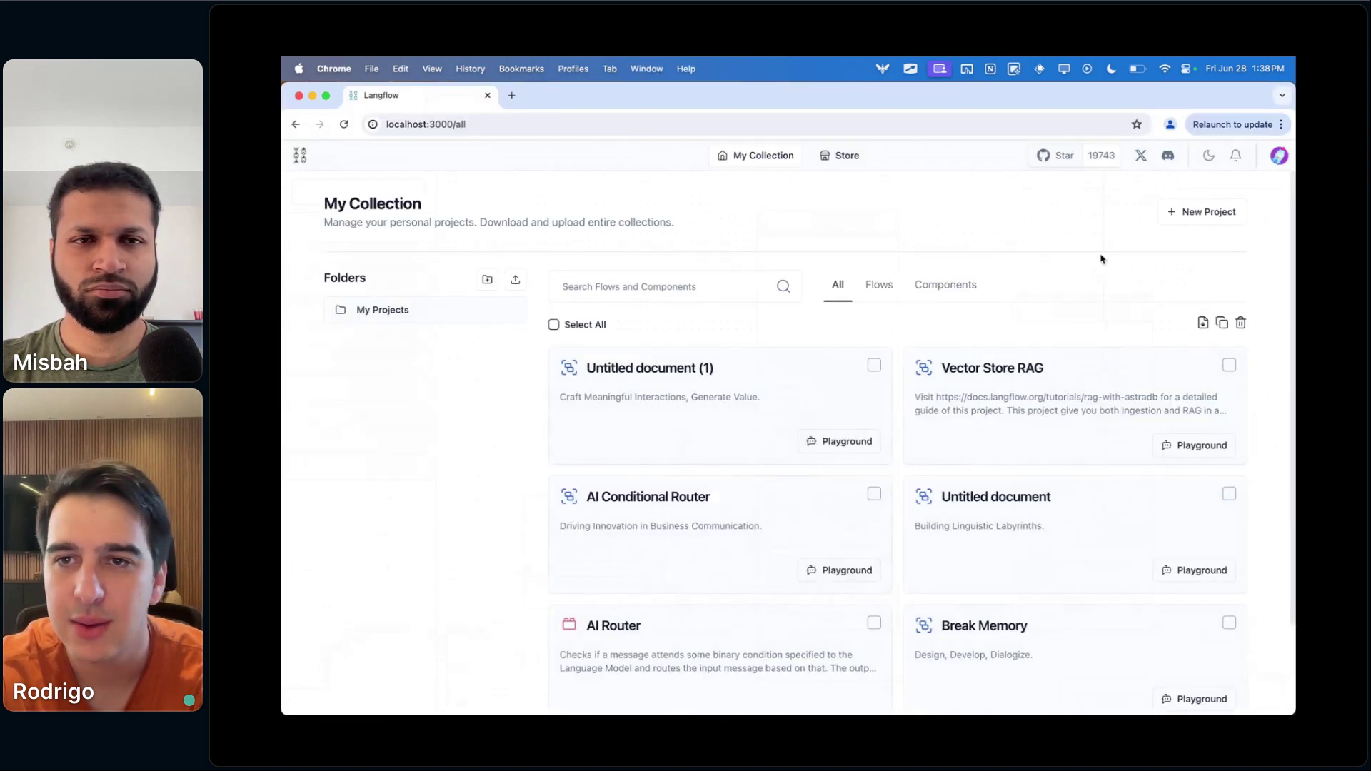
left_click(1206, 212)
left_click(564, 300)
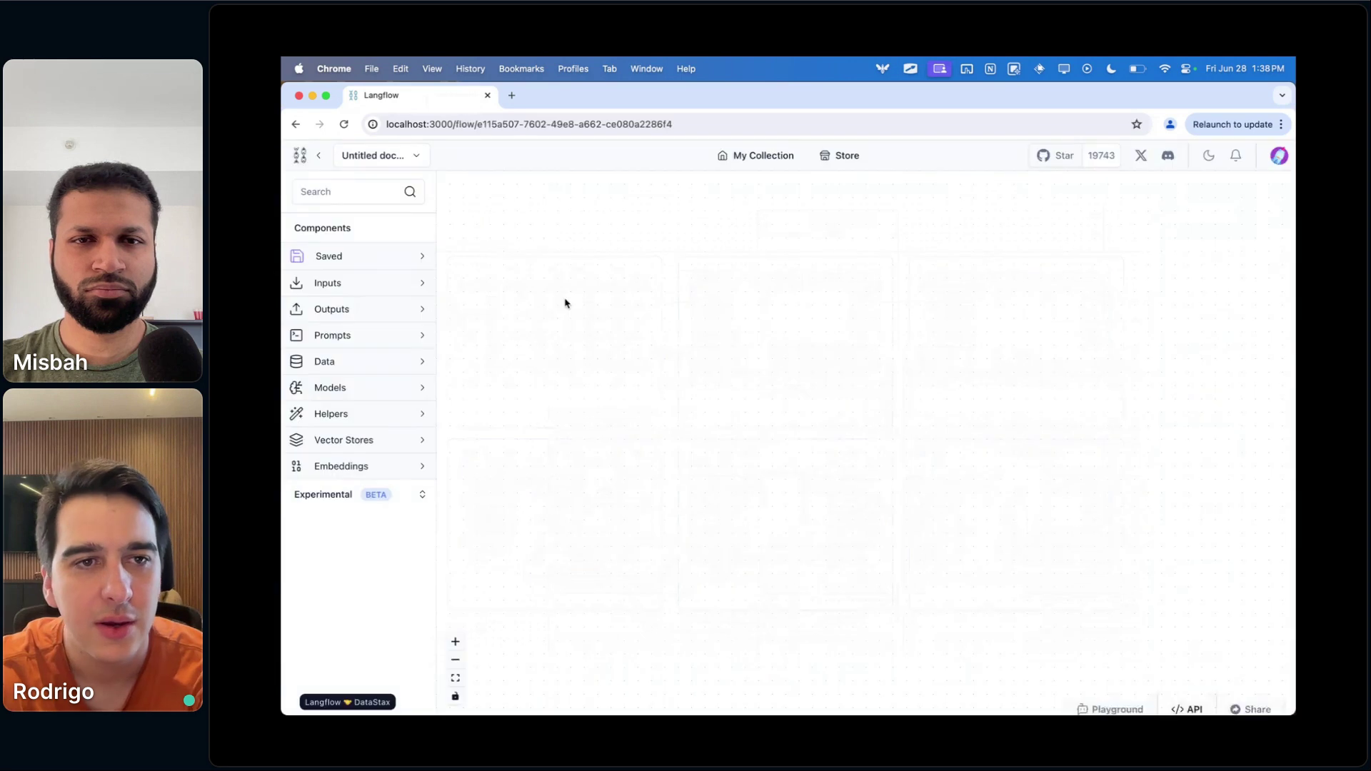
- Add a Chat Input component to the middle of the empty canvas and select it
left_click(342, 337)
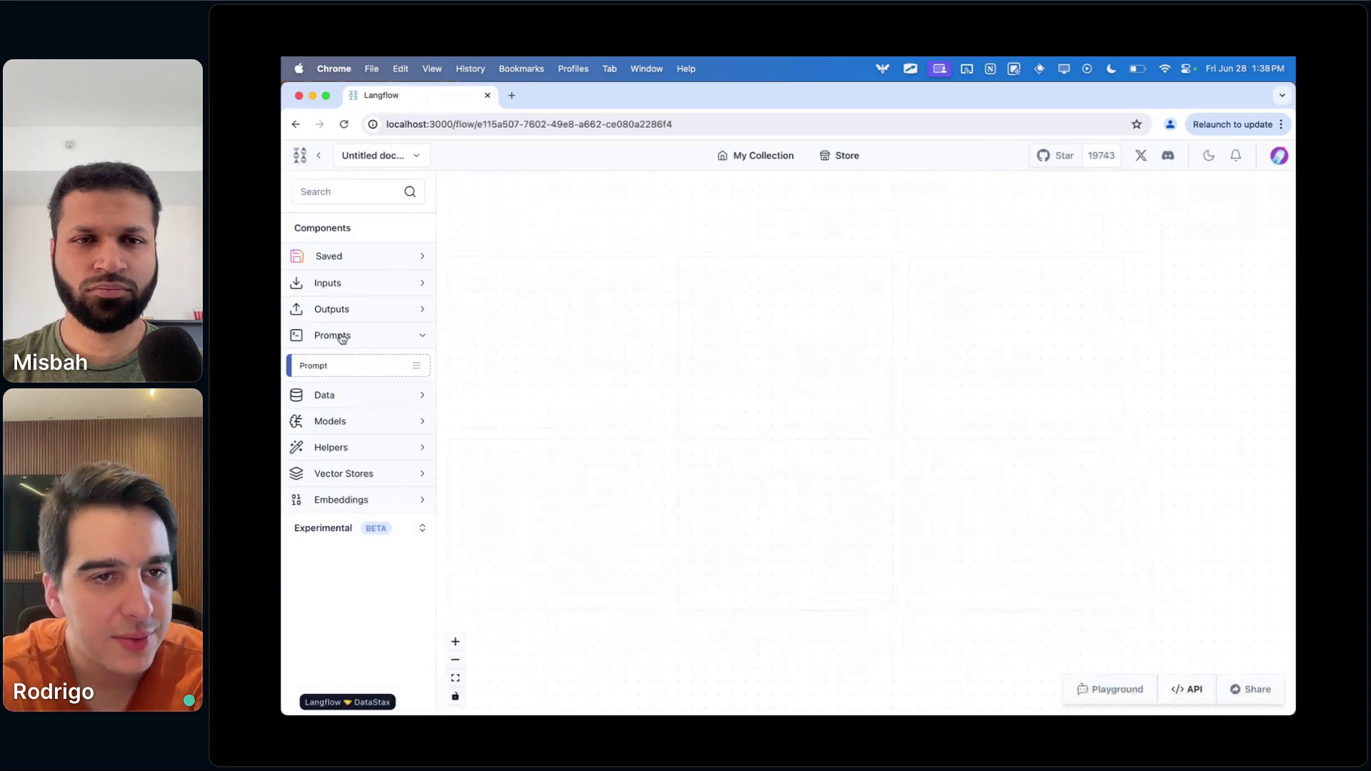
left_click(354, 292)
left_click_drag(355, 313, 698, 307)
left_click(781, 355)
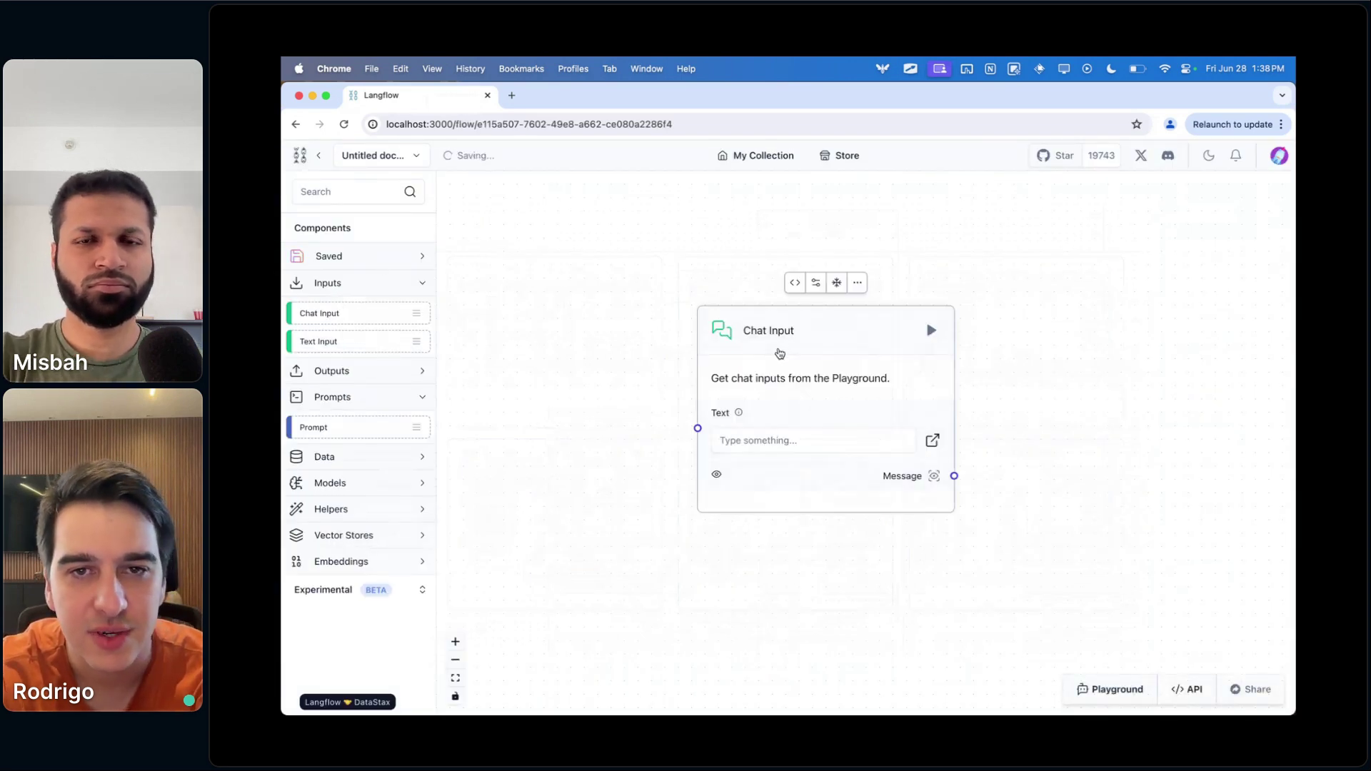
- Open the Chat Input component's Python code and review the ChatInput class from its inputs down to its outputs
left_click(795, 284)
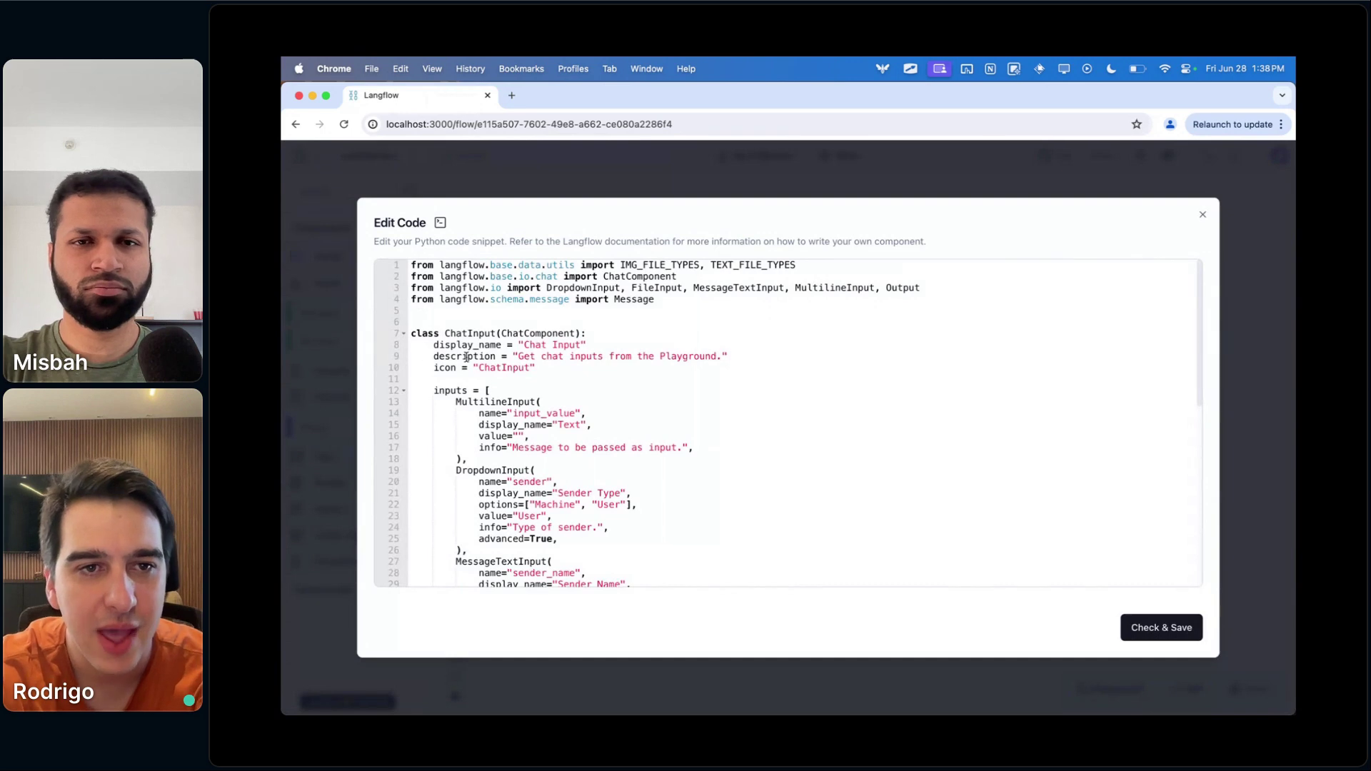
left_click_drag(413, 332, 652, 557)
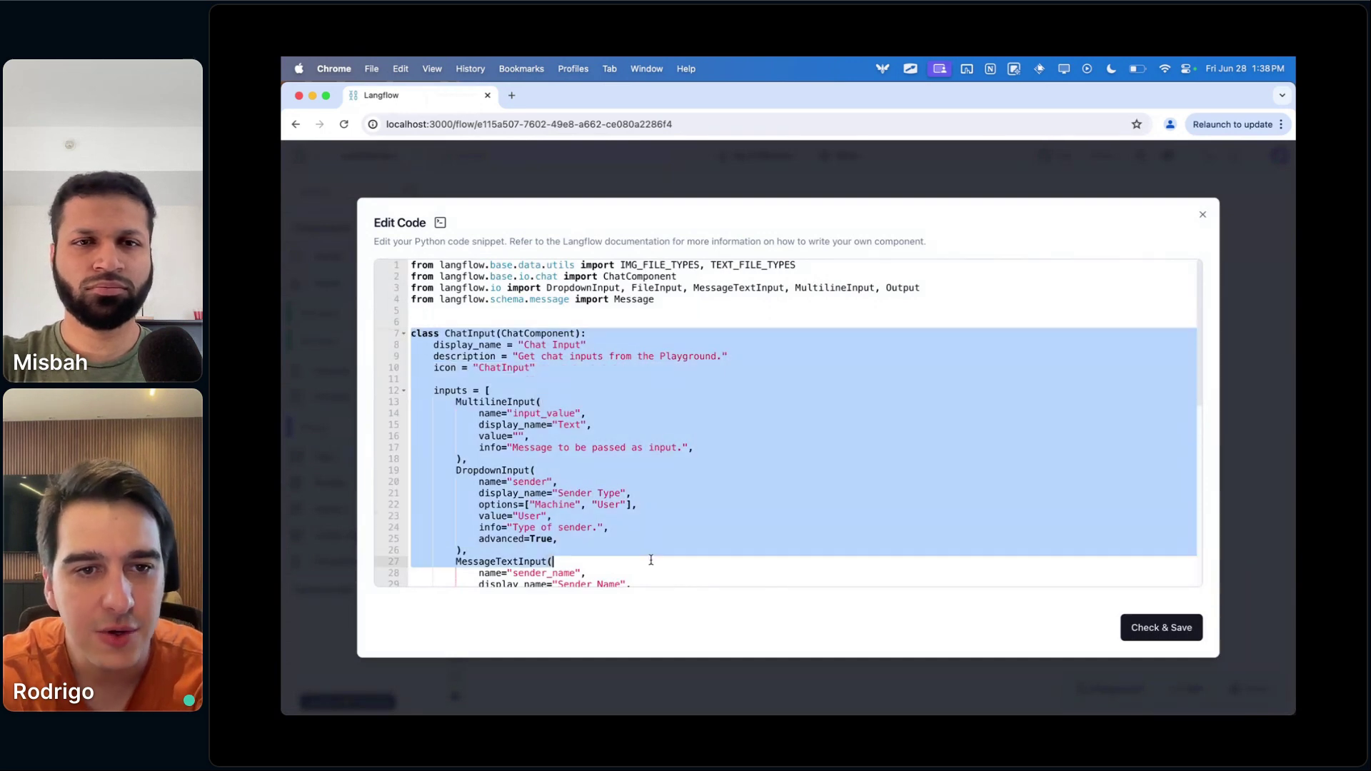
left_click(692, 480)
scroll(693, 481, "down", 2)
scroll(693, 480, "down", 10)
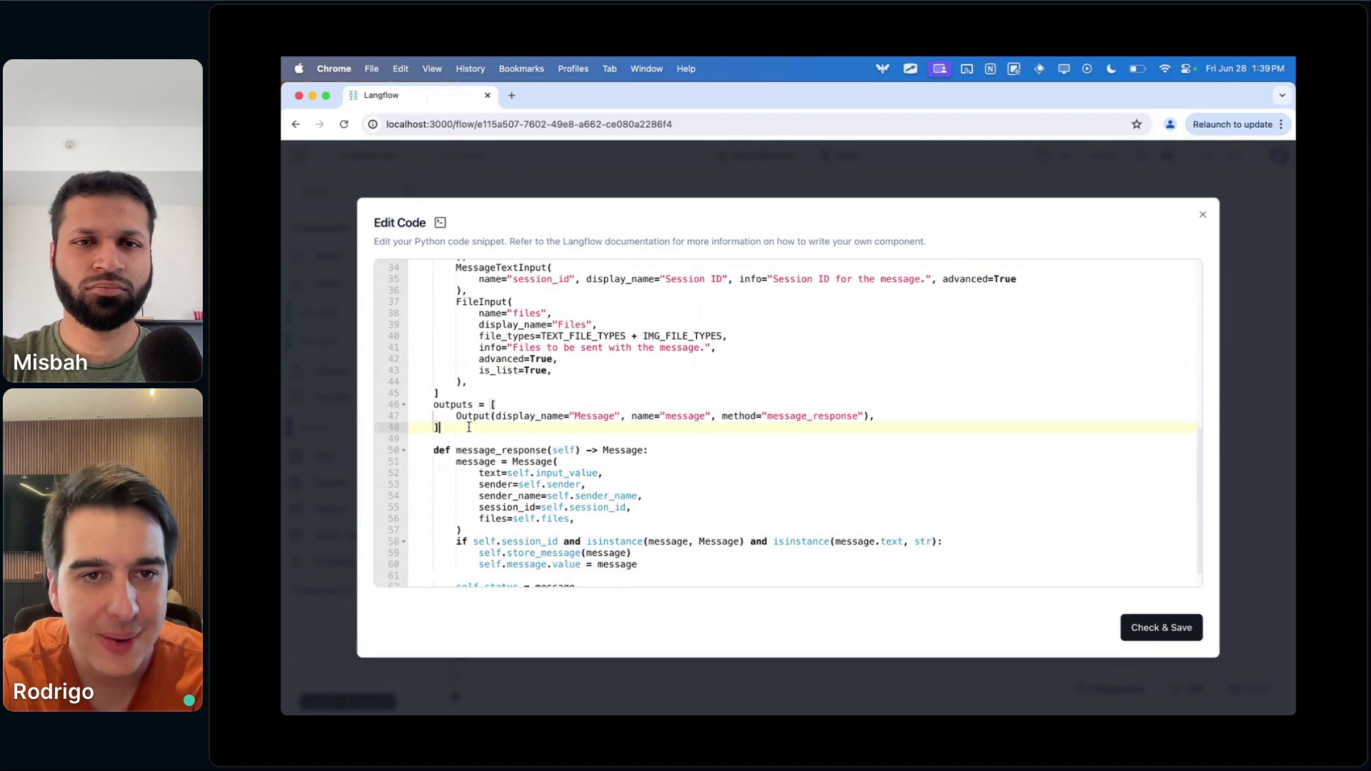
- Inspect the outputs list in the code, focusing on the Output entry and its display_name, name and method arguments
left_click_drag(440, 428, 405, 407)
left_click(448, 405)
left_click(462, 415)
left_click_drag(462, 415, 905, 416)
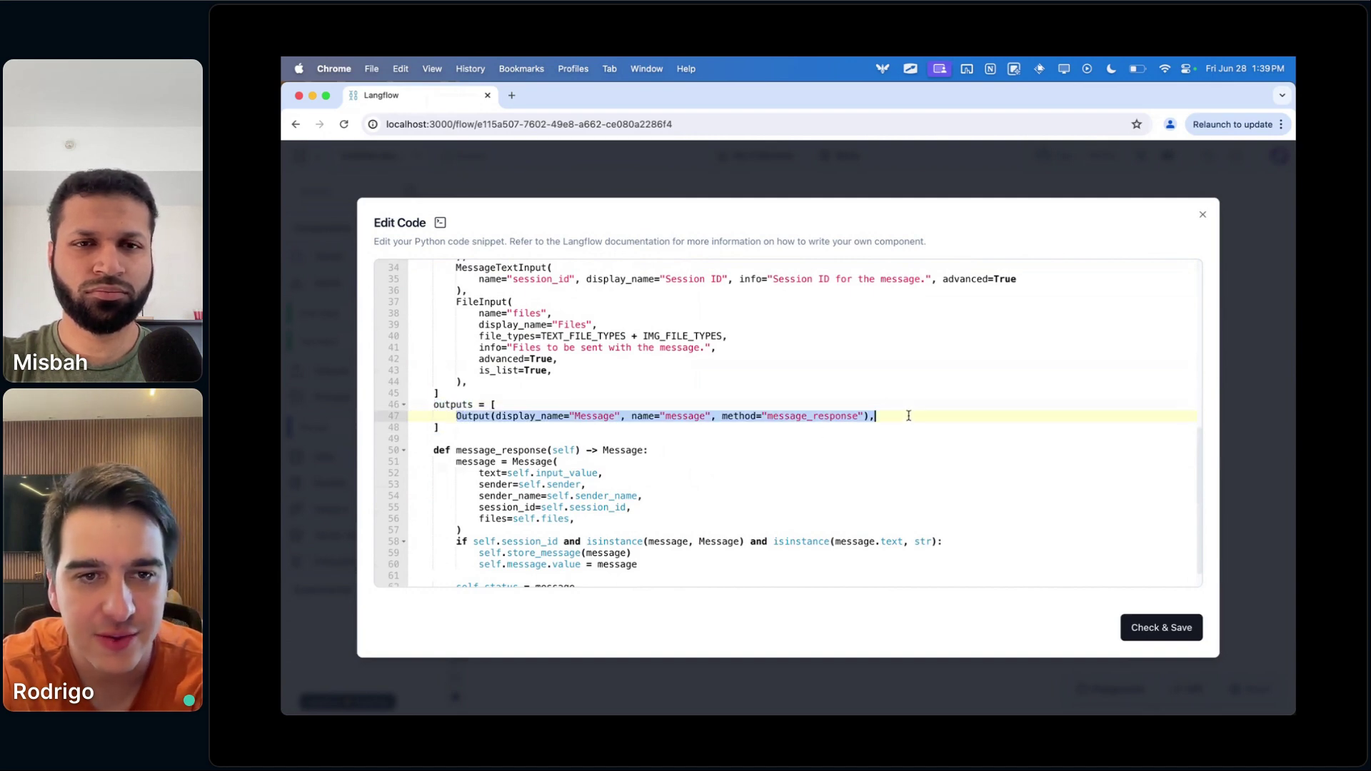
left_click(907, 416)
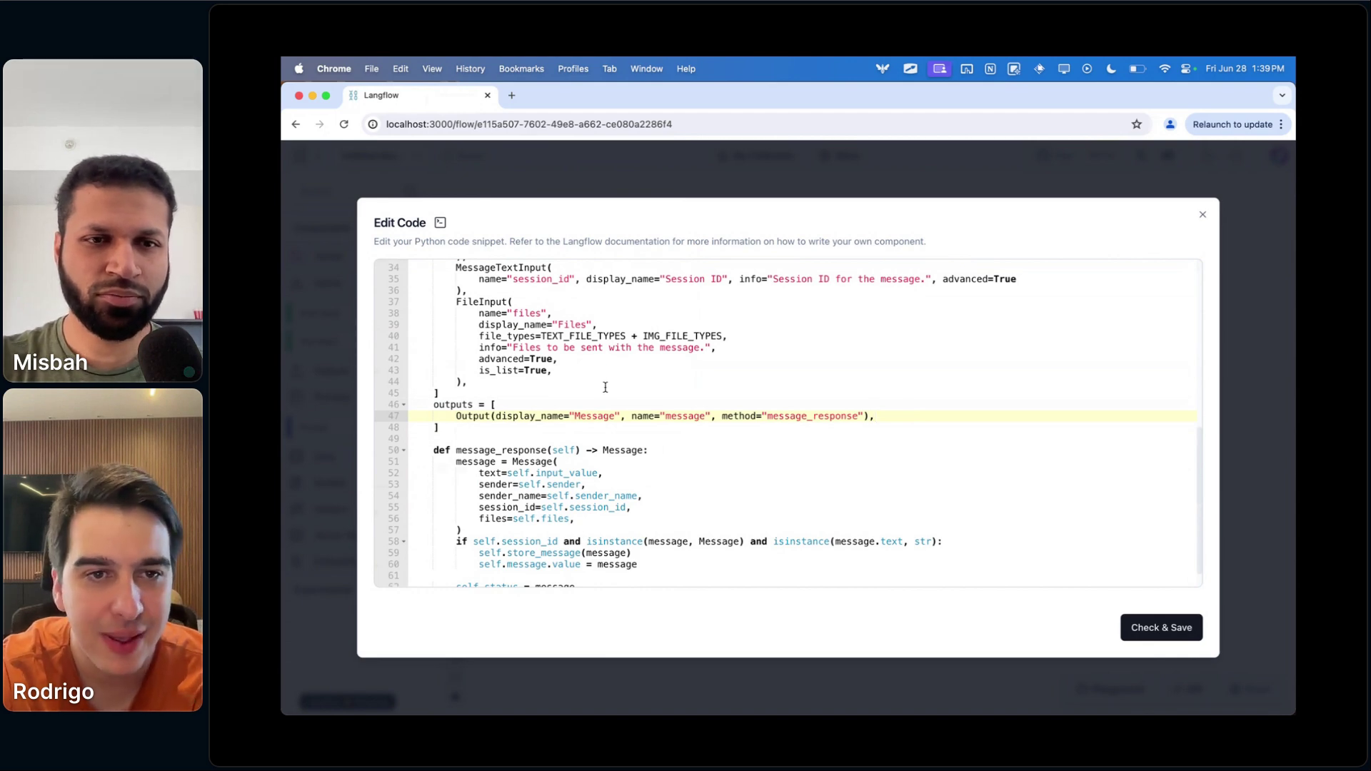
left_click(452, 416)
left_click_drag(452, 416, 478, 416)
double_click(476, 415)
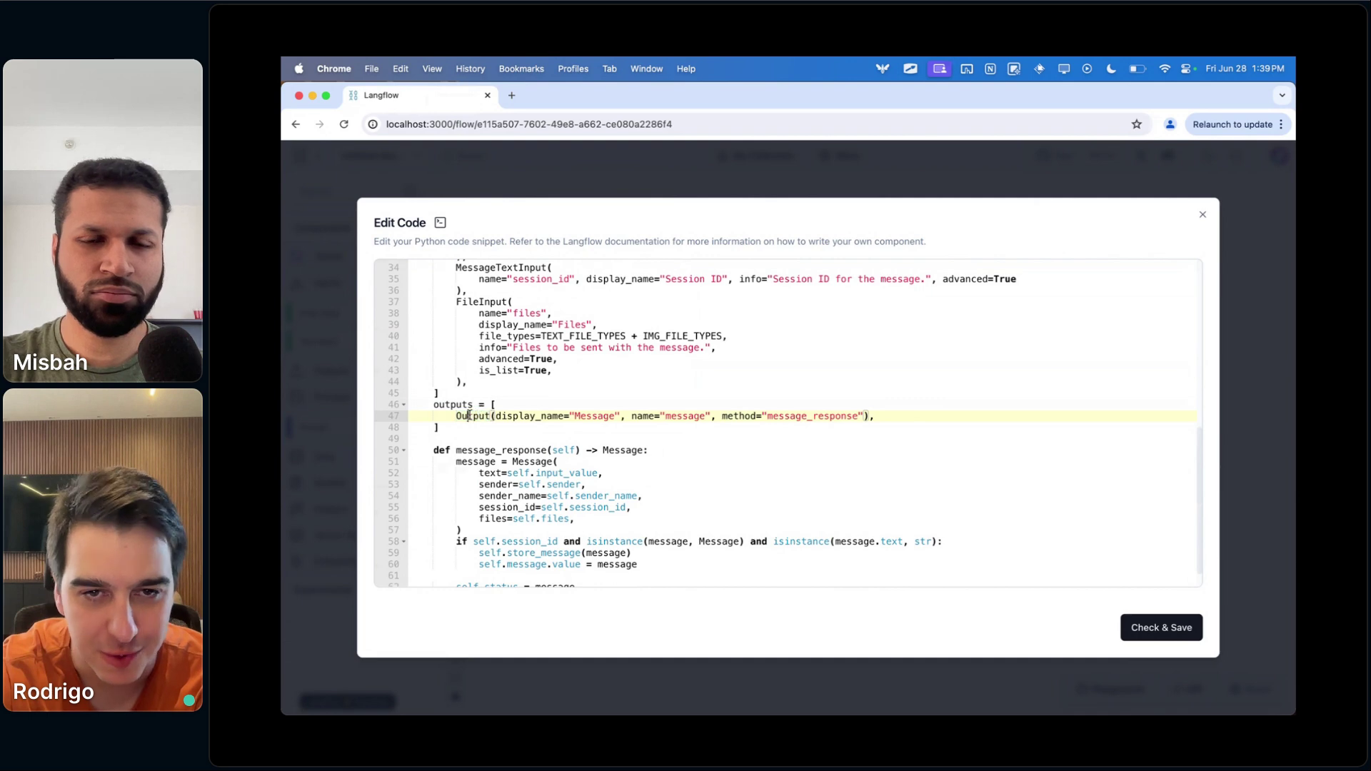
mouse_move(877, 417)
left_mouse_down()
mouse_move(455, 416)
mouse_move(875, 416)
left_mouse_up()
left_click(496, 416)
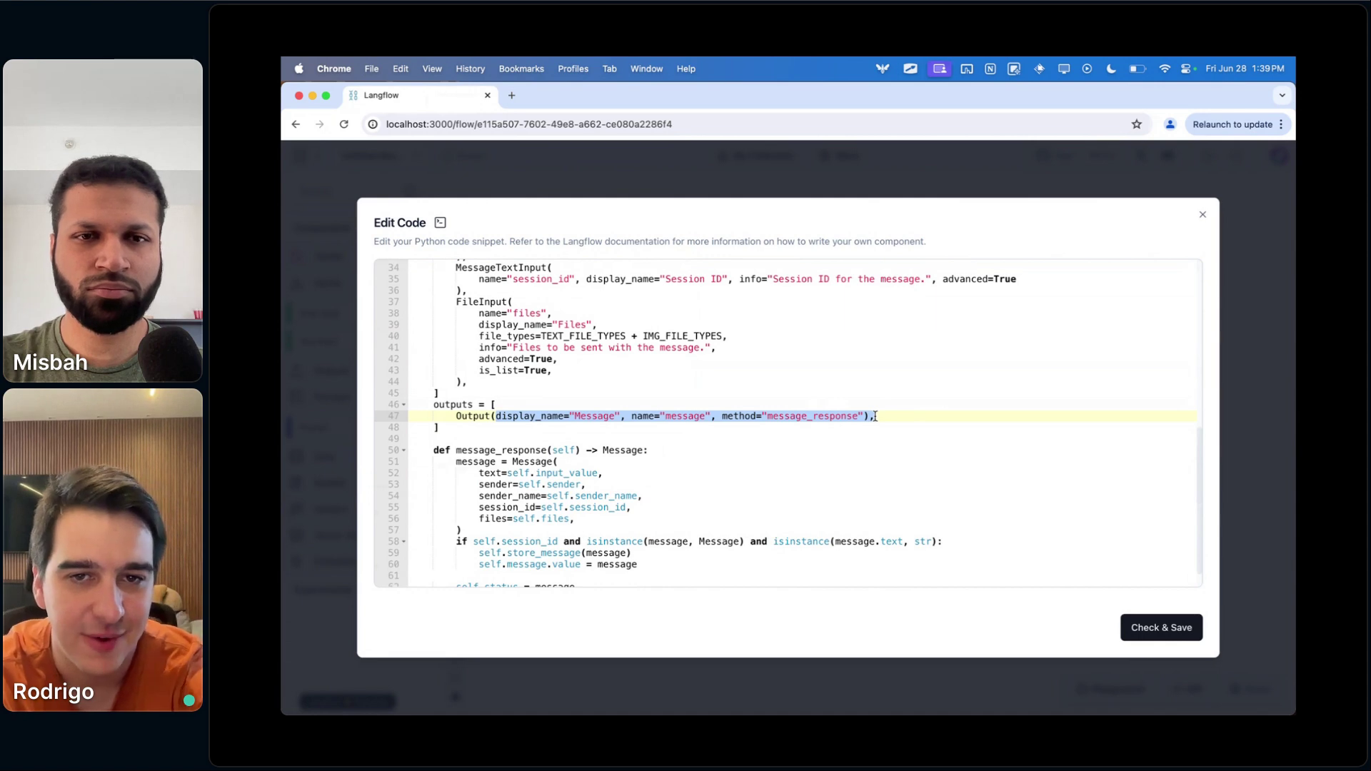
left_click(478, 417)
double_click(478, 417)
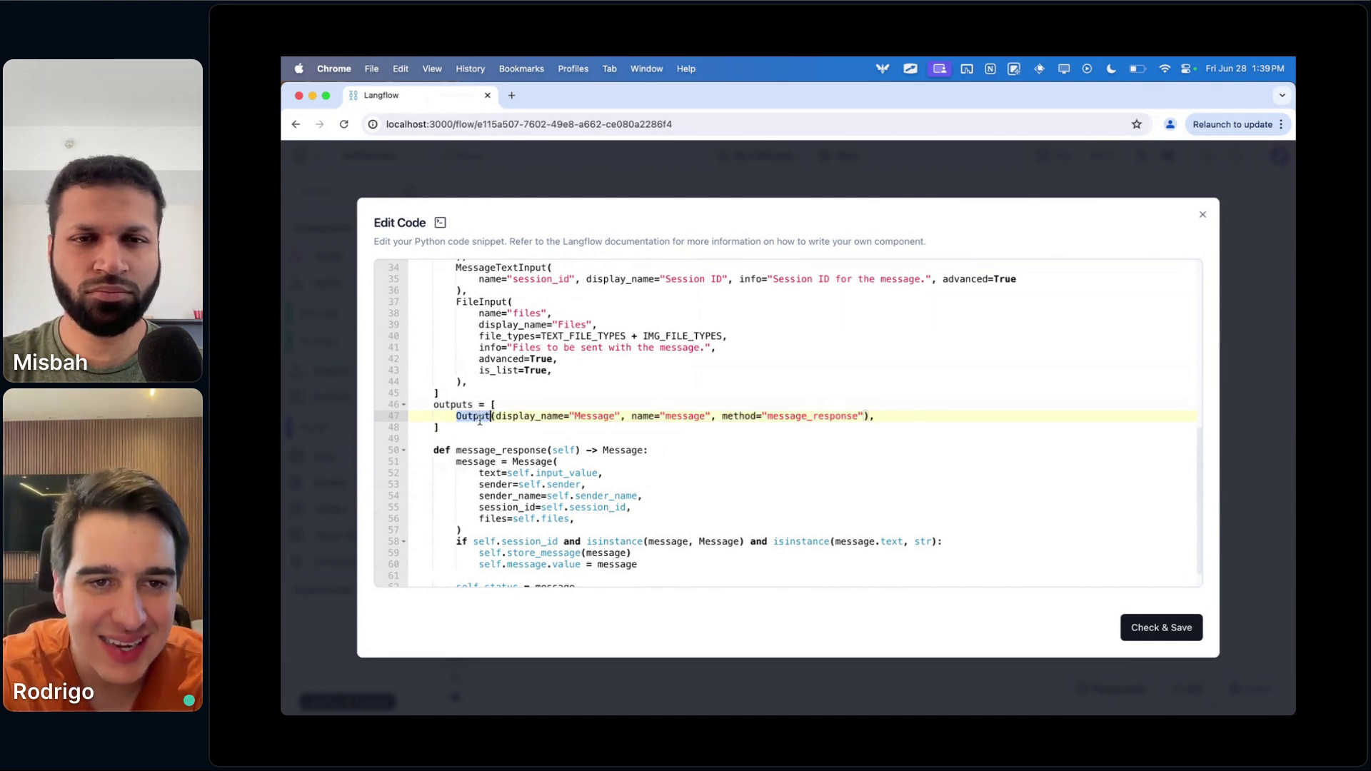
double_click(477, 417)
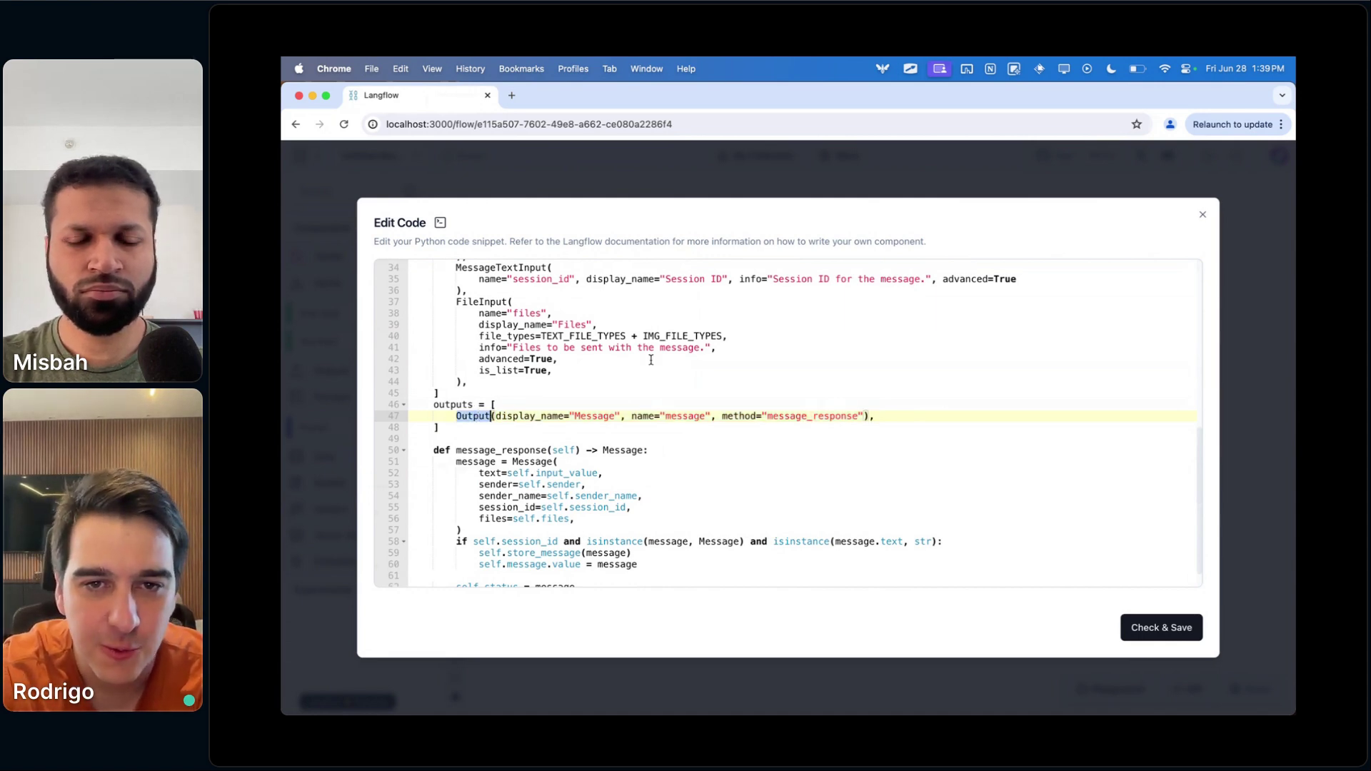
- Trace the message_response method from the Output entry to its definition, then close the code editor and deselect the Chat Input component
double_click(801, 417)
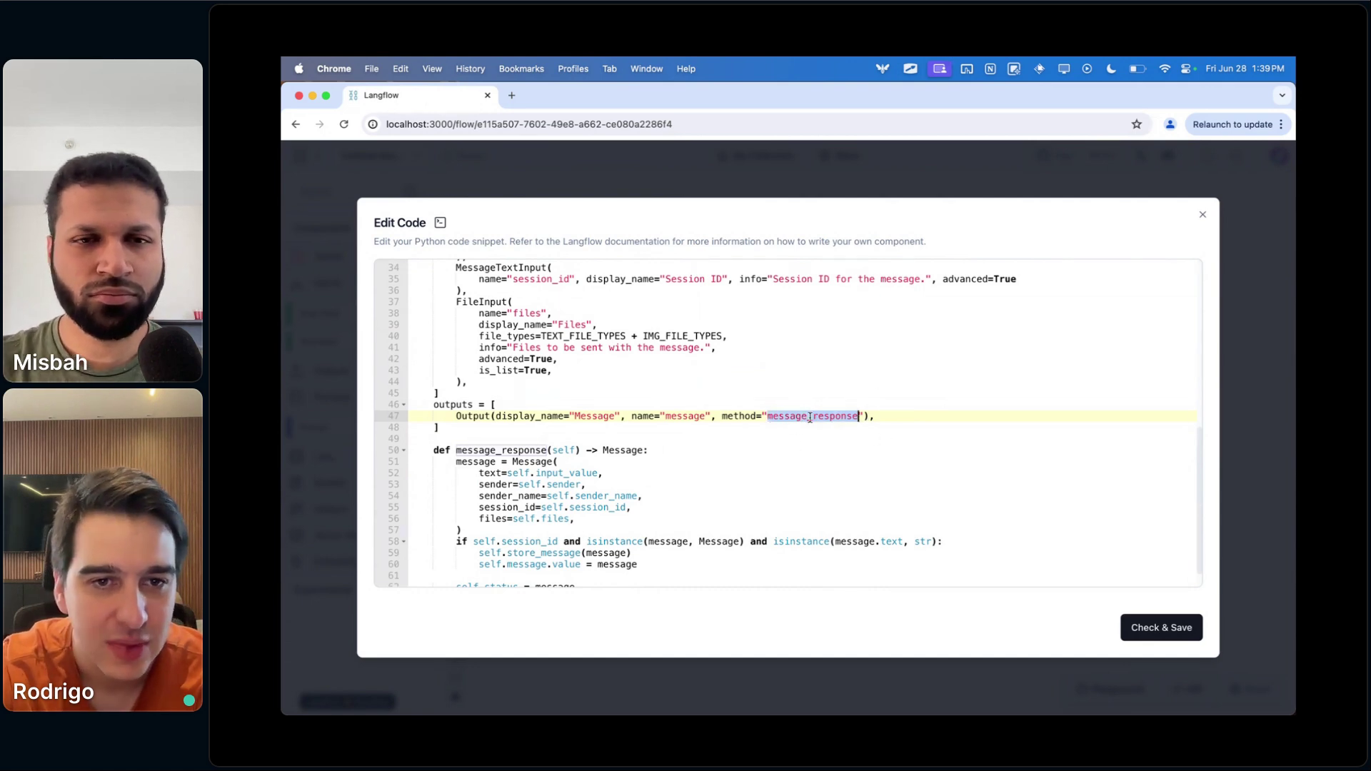
scroll(755, 499, "down", 1)
left_click(524, 421)
double_click(524, 421)
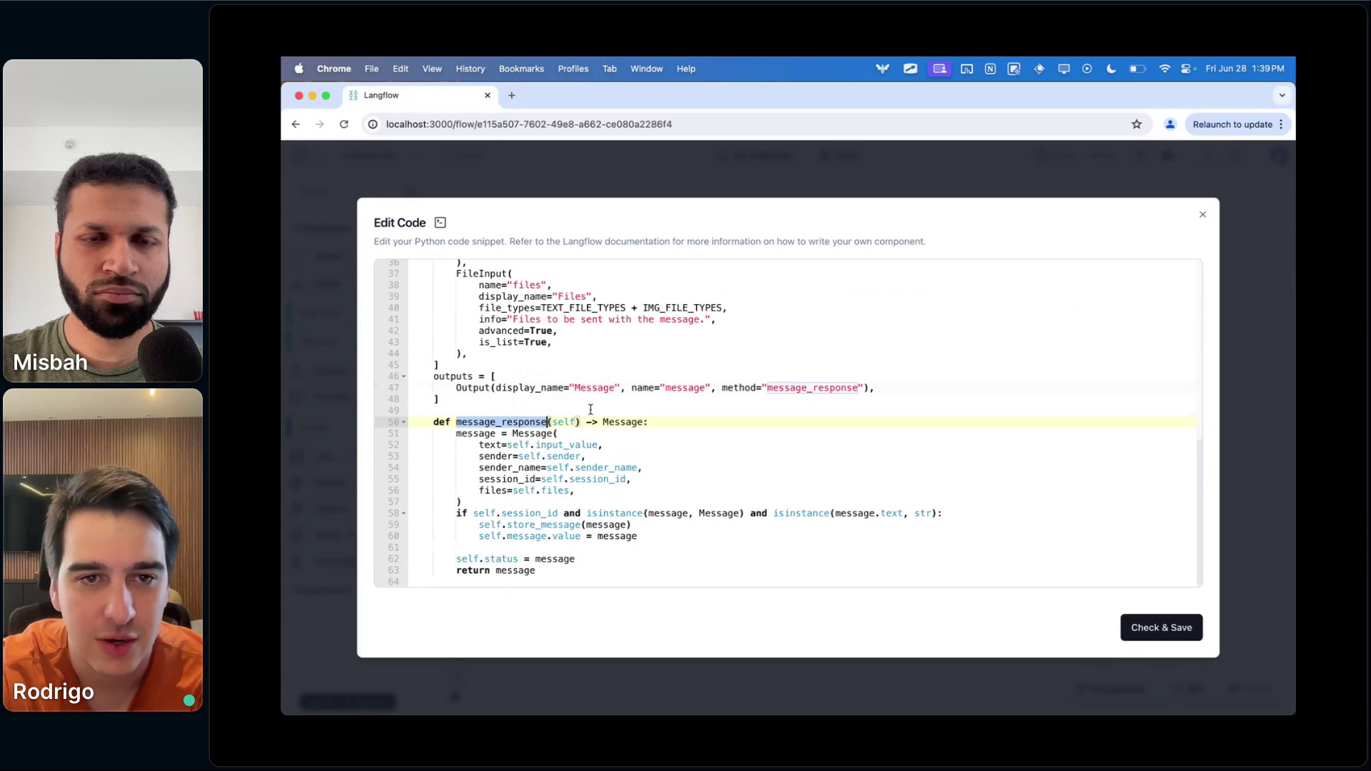
scroll(692, 487, "up", 2)
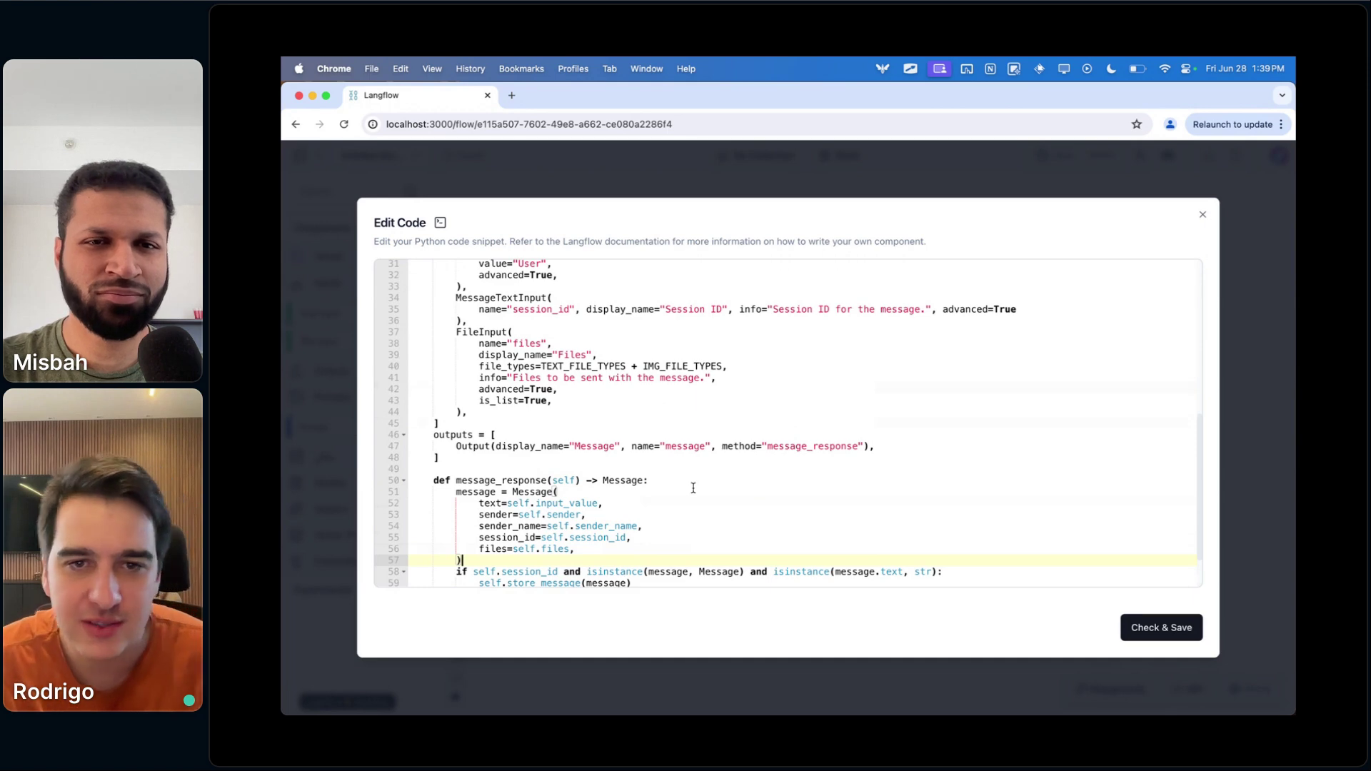
double_click(494, 478)
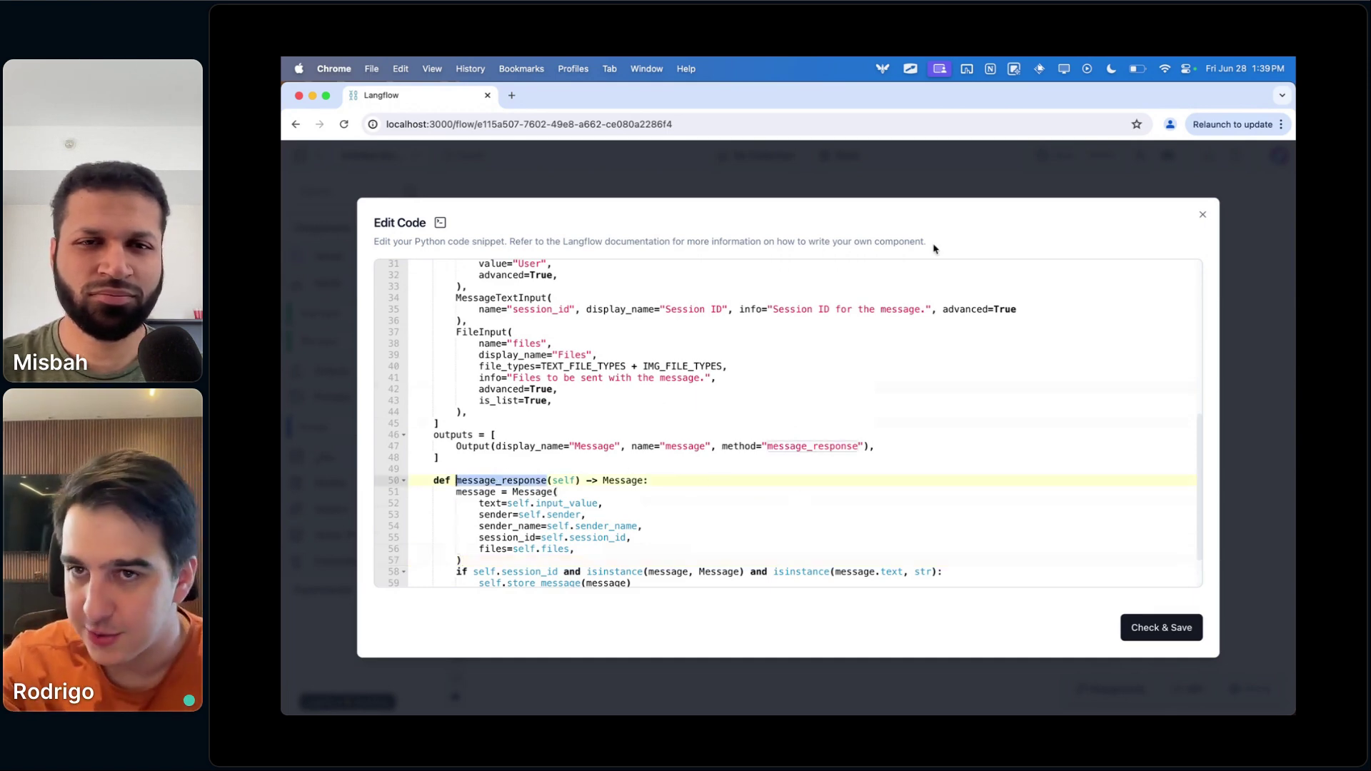
left_click(1203, 215)
left_click_drag(978, 338, 903, 323)
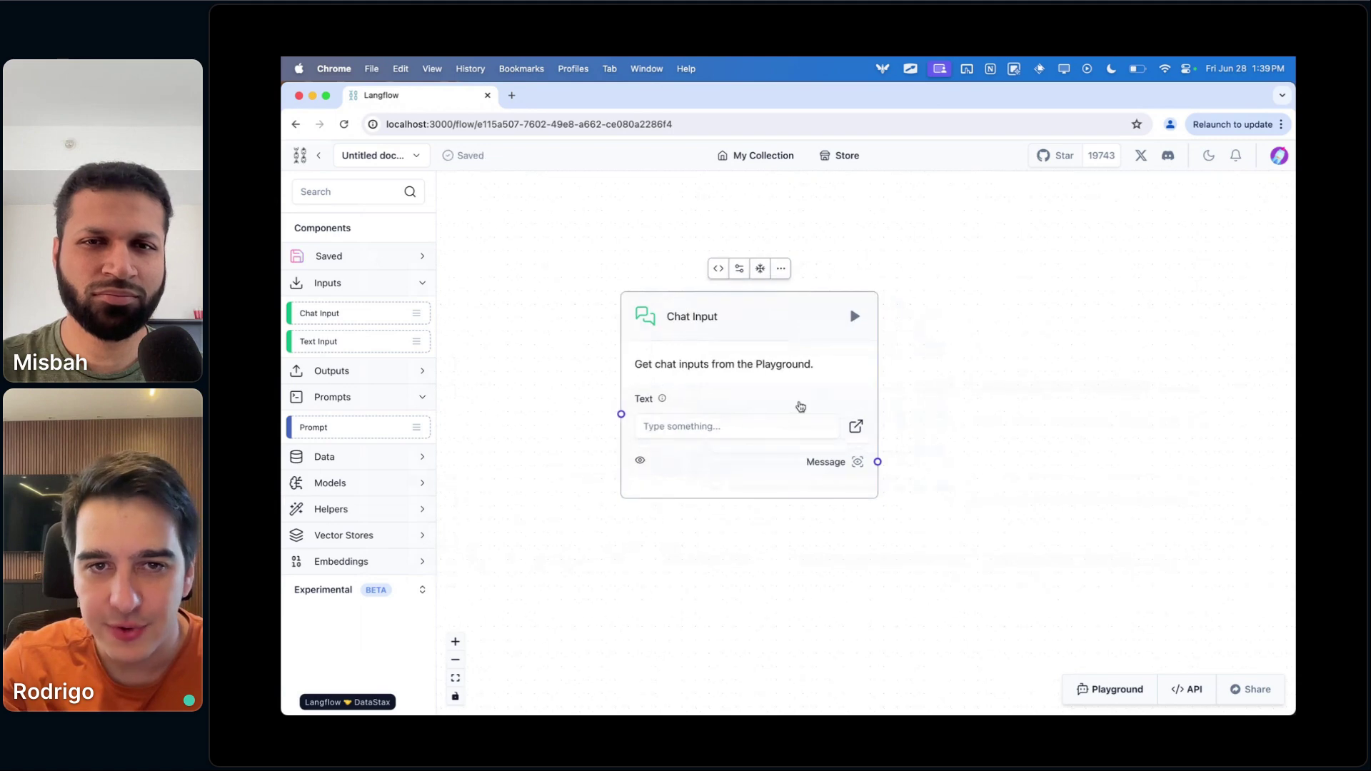
scroll(806, 401, "up", 2)
left_click(743, 217)
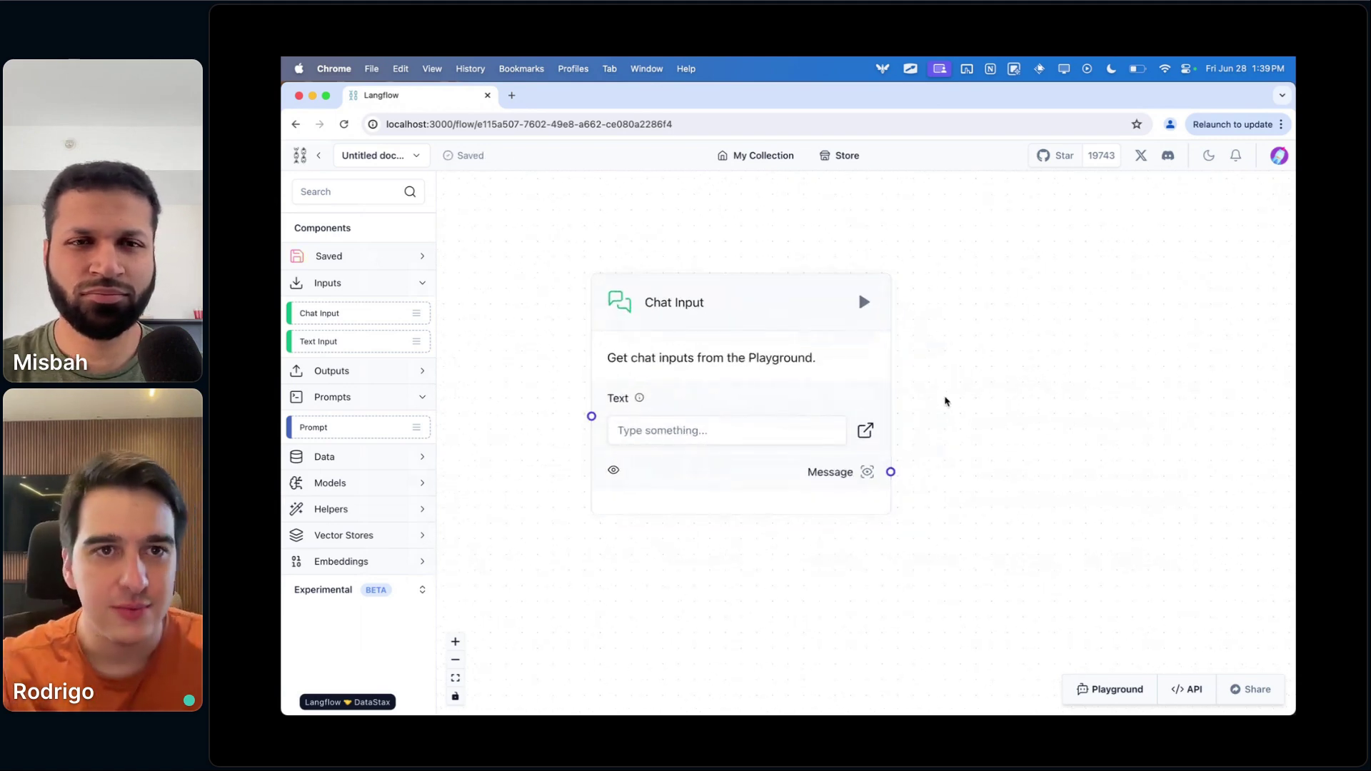
- Switch back to the Langflow docs in Safari and view the Flow + Composition section
mouse_move(587, 685)
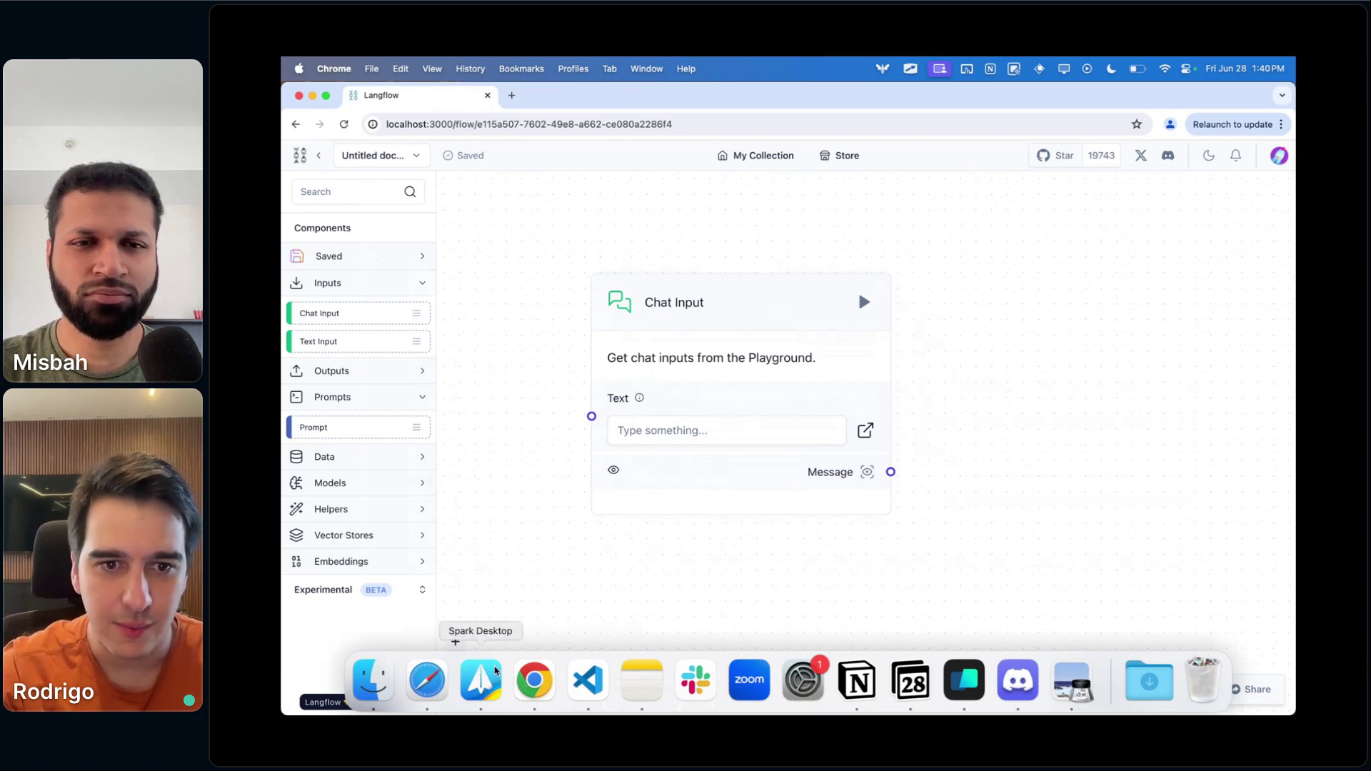
left_click(427, 680)
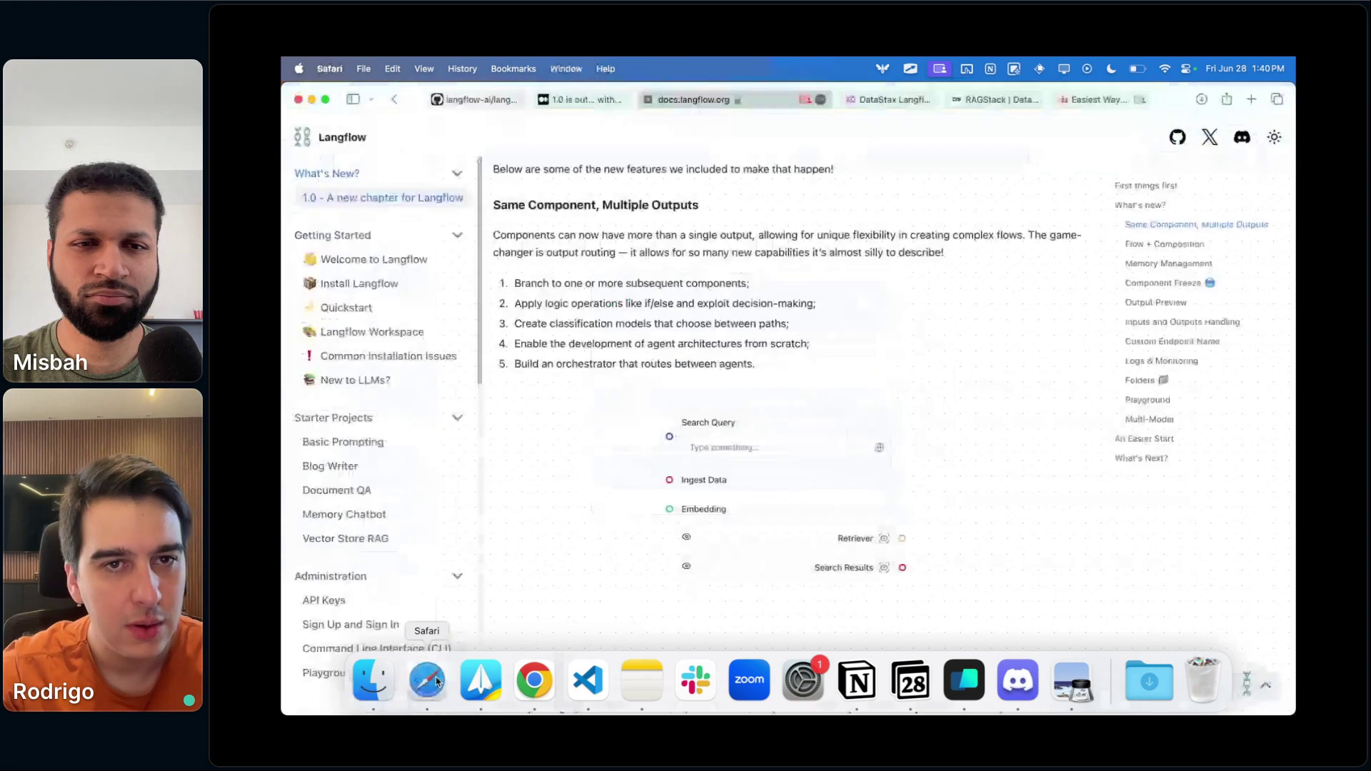
scroll(668, 327, "down", 10)
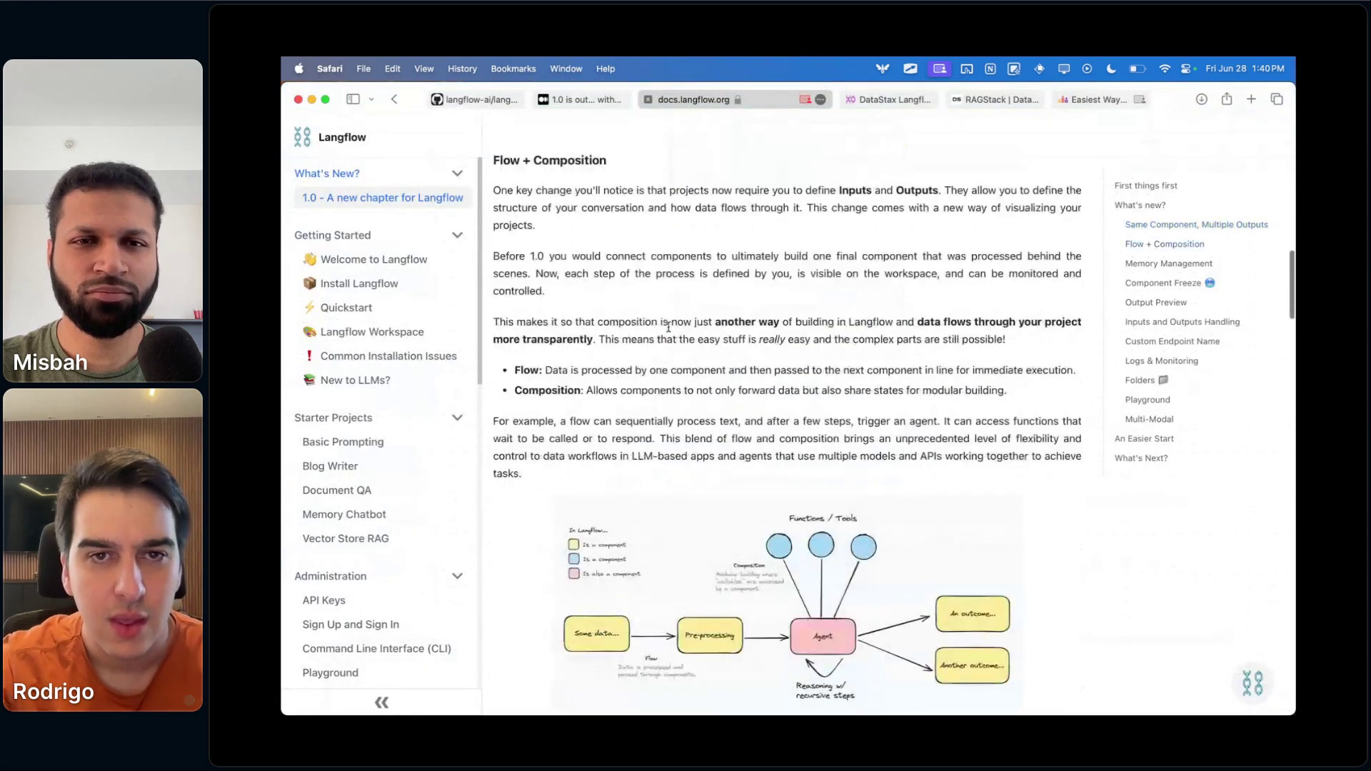
scroll(669, 330, "up", 2)
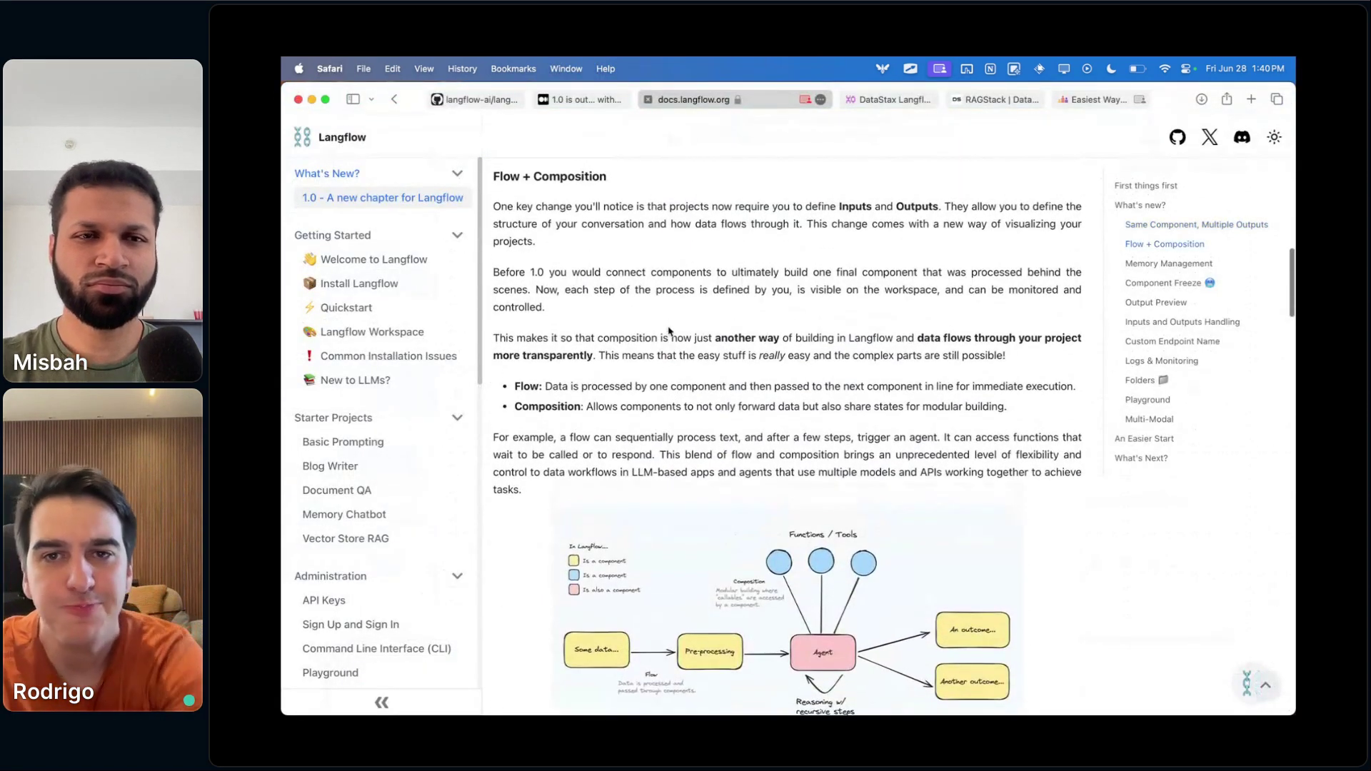
- Read the Flow + Composition section and enlarge its agent diagram to examine the components and outcomes, then close the enlarged image
scroll(711, 307, "down", 1)
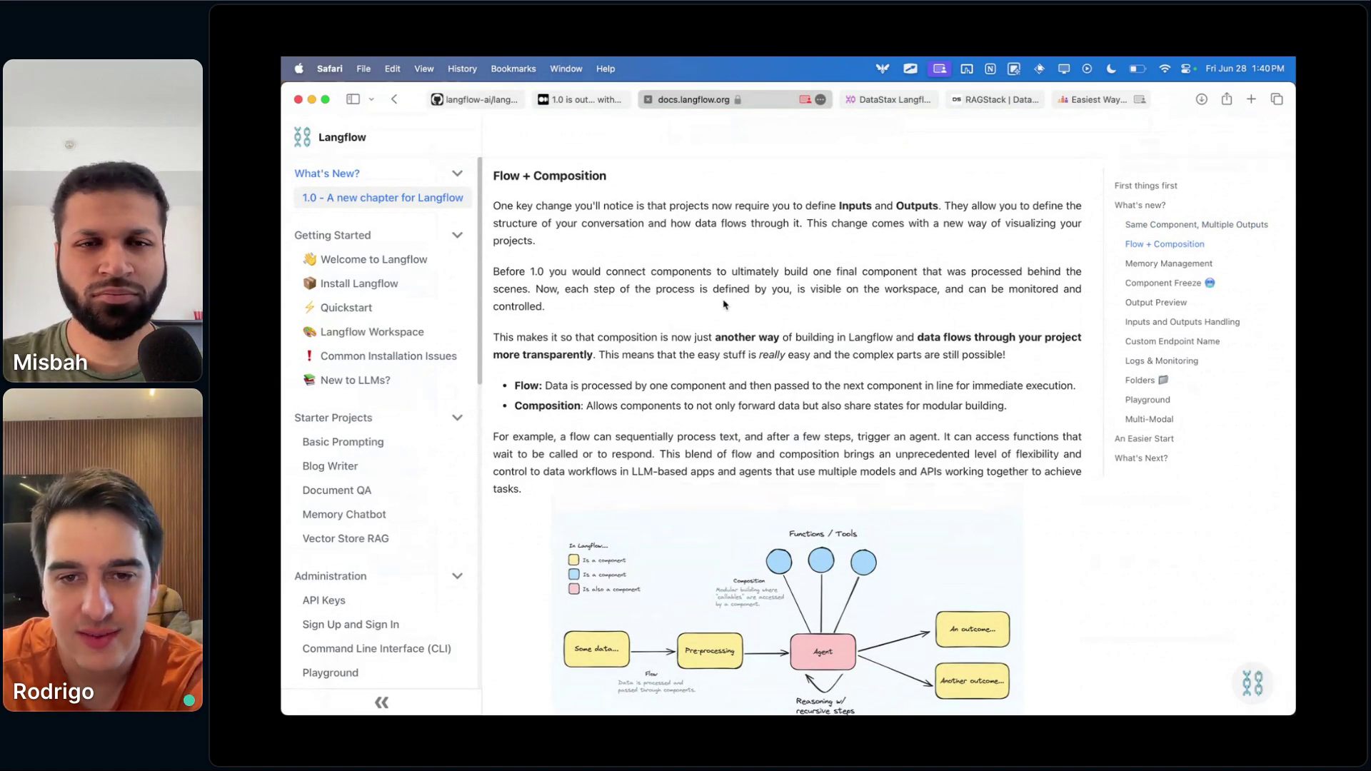
scroll(723, 305, "down", 5)
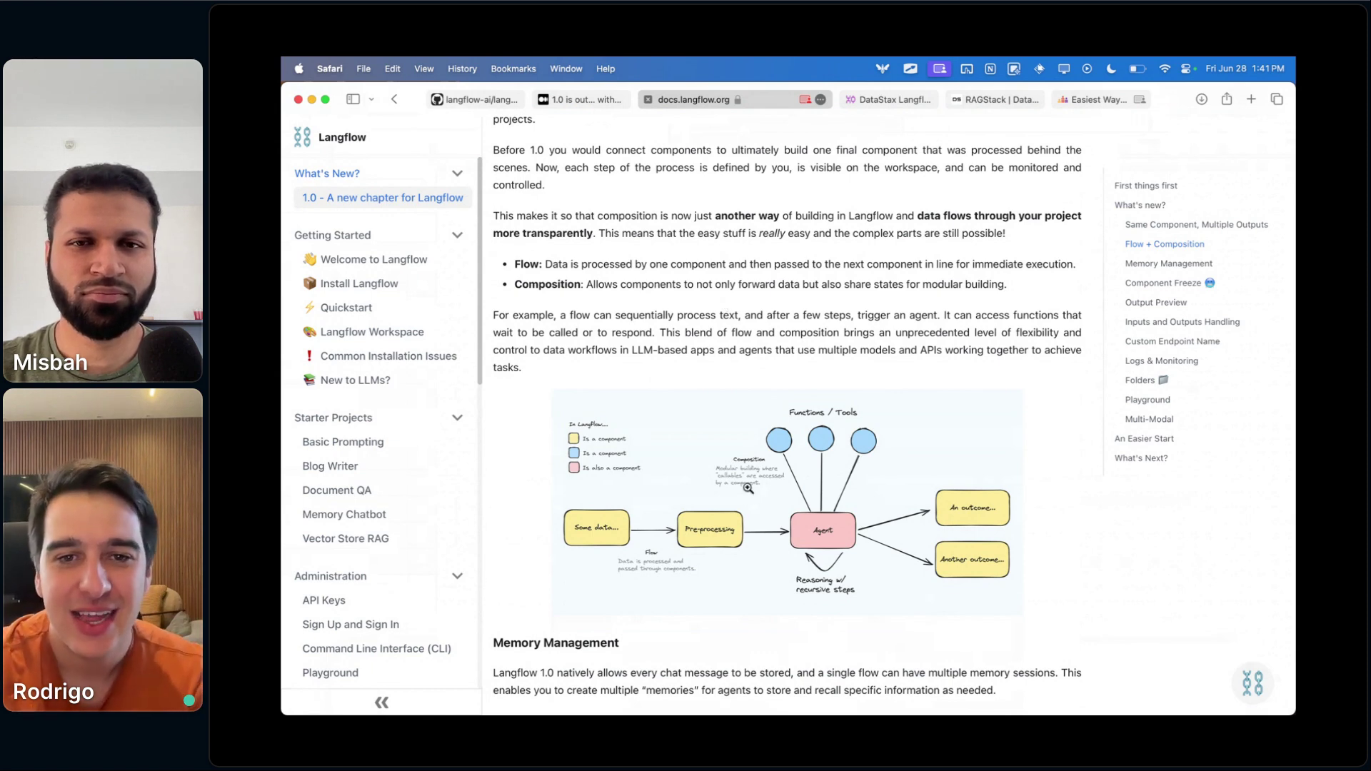
left_click(797, 509)
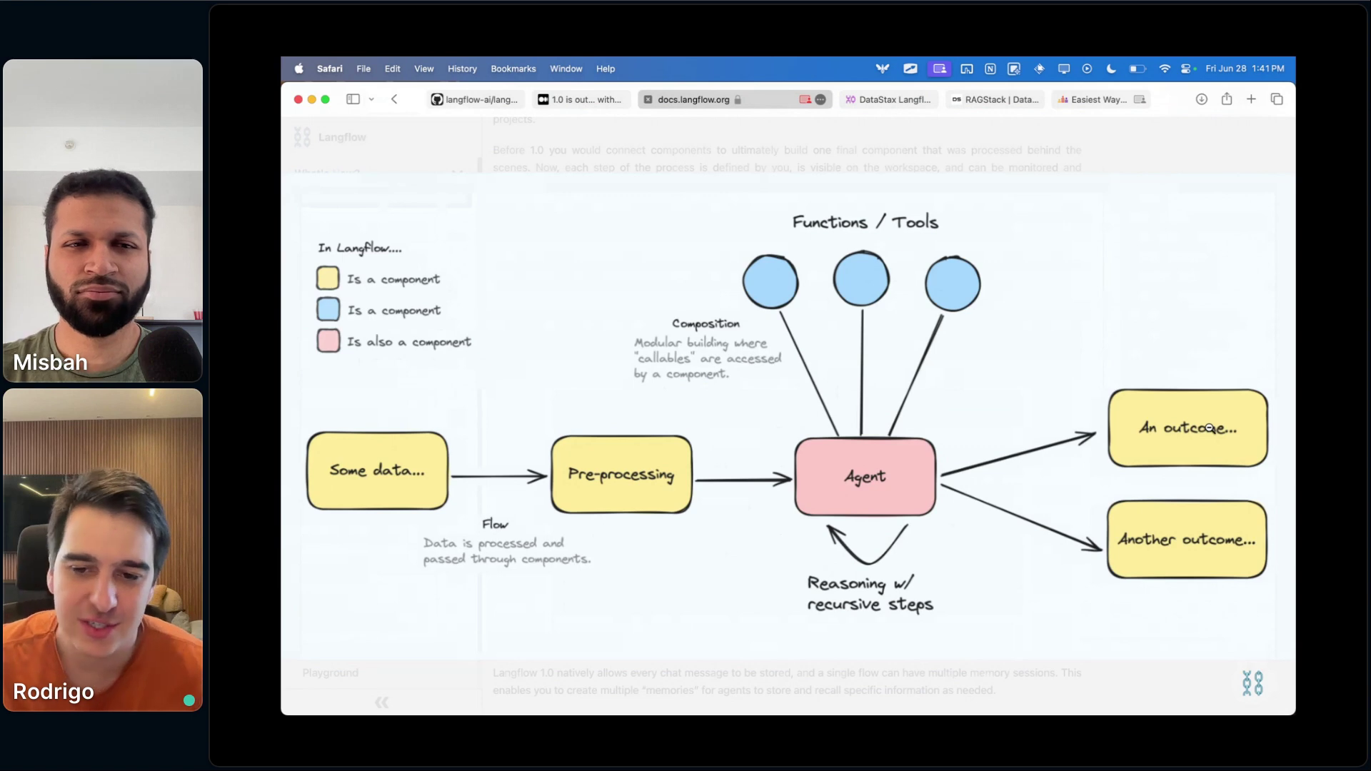
left_click(1126, 139)
scroll(969, 267, "down", 2)
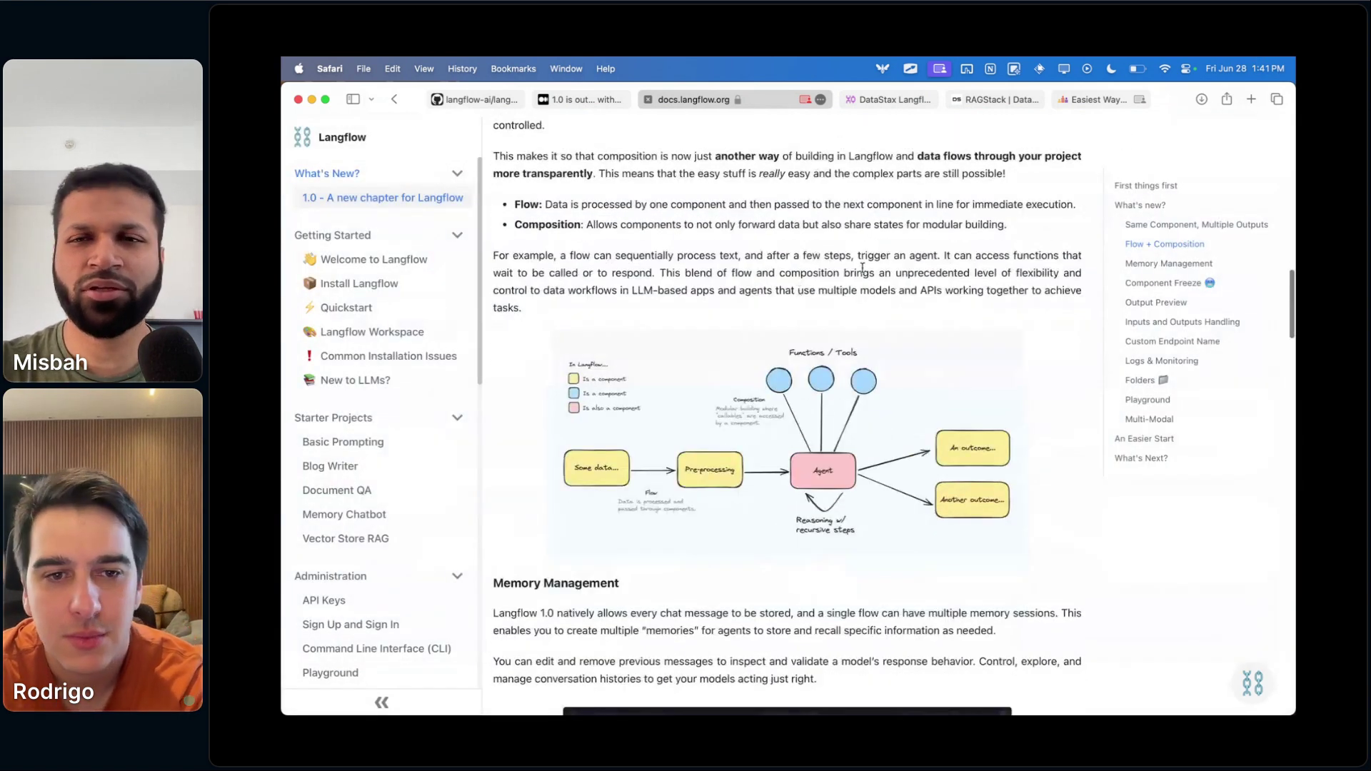
- Move on to the Memory Management section of the docs page
right_click(968, 267)
left_click(1049, 443)
scroll(1041, 493, "down", 10)
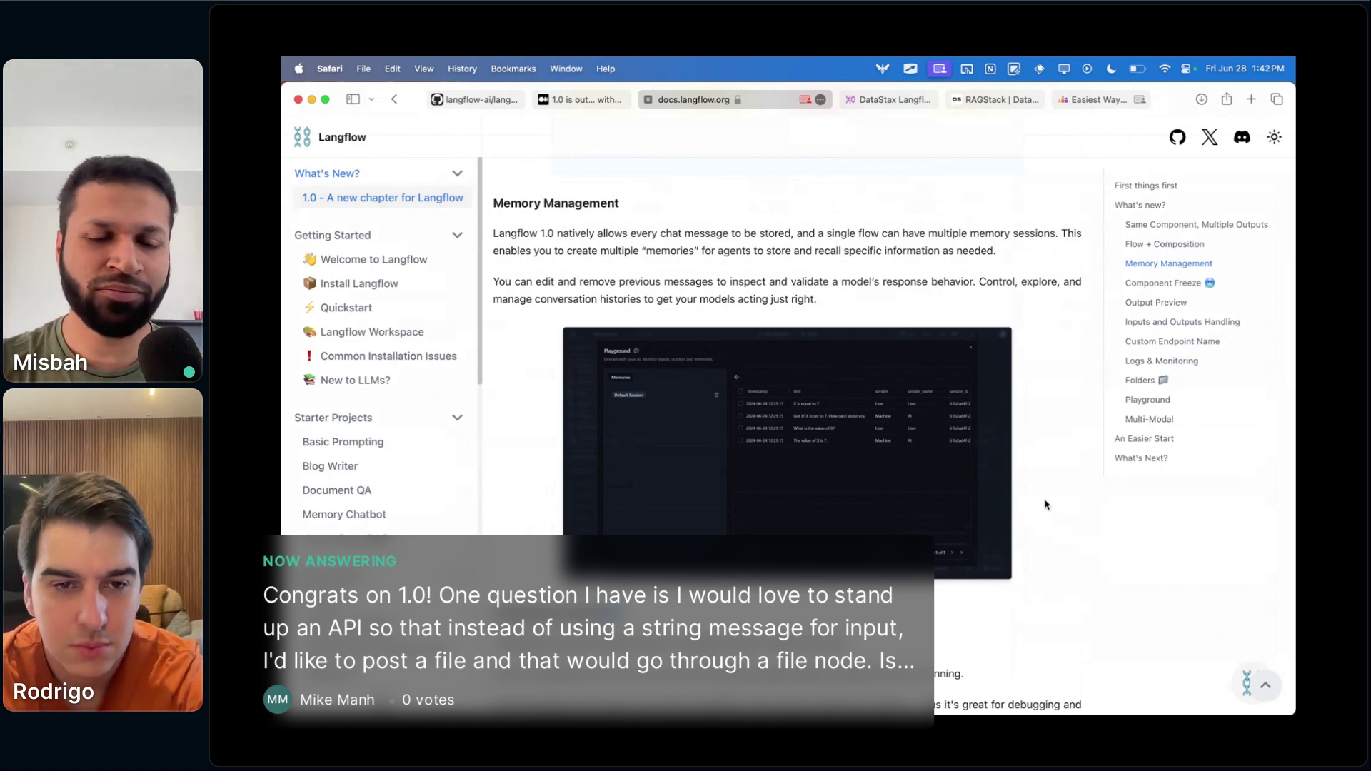
- Switch to Langflow in Chrome, delete the existing Chat Input component and place a new one from Inputs on the canvas
mouse_move(785, 713)
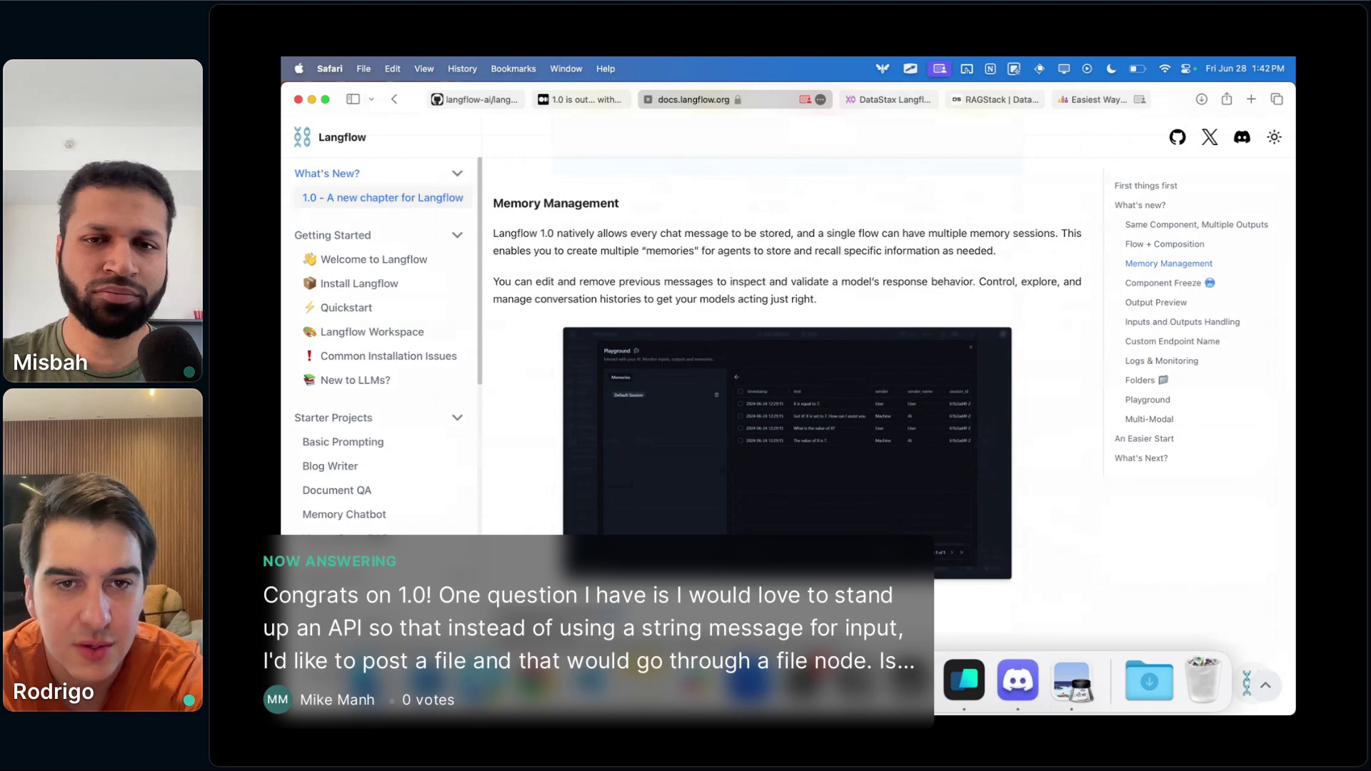
left_click(535, 681)
left_click_drag(741, 259, 770, 266)
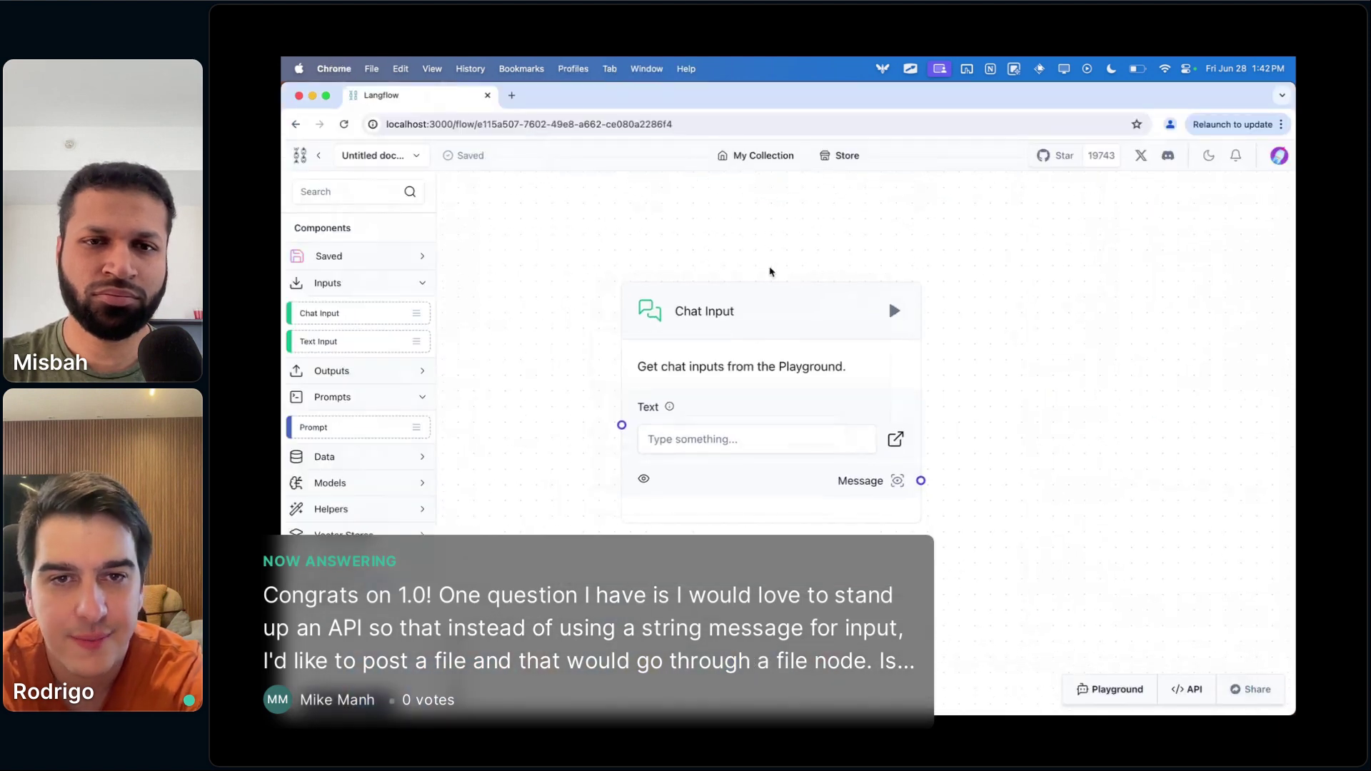
left_click(762, 297)
key("BackSpace")
left_click(376, 293)
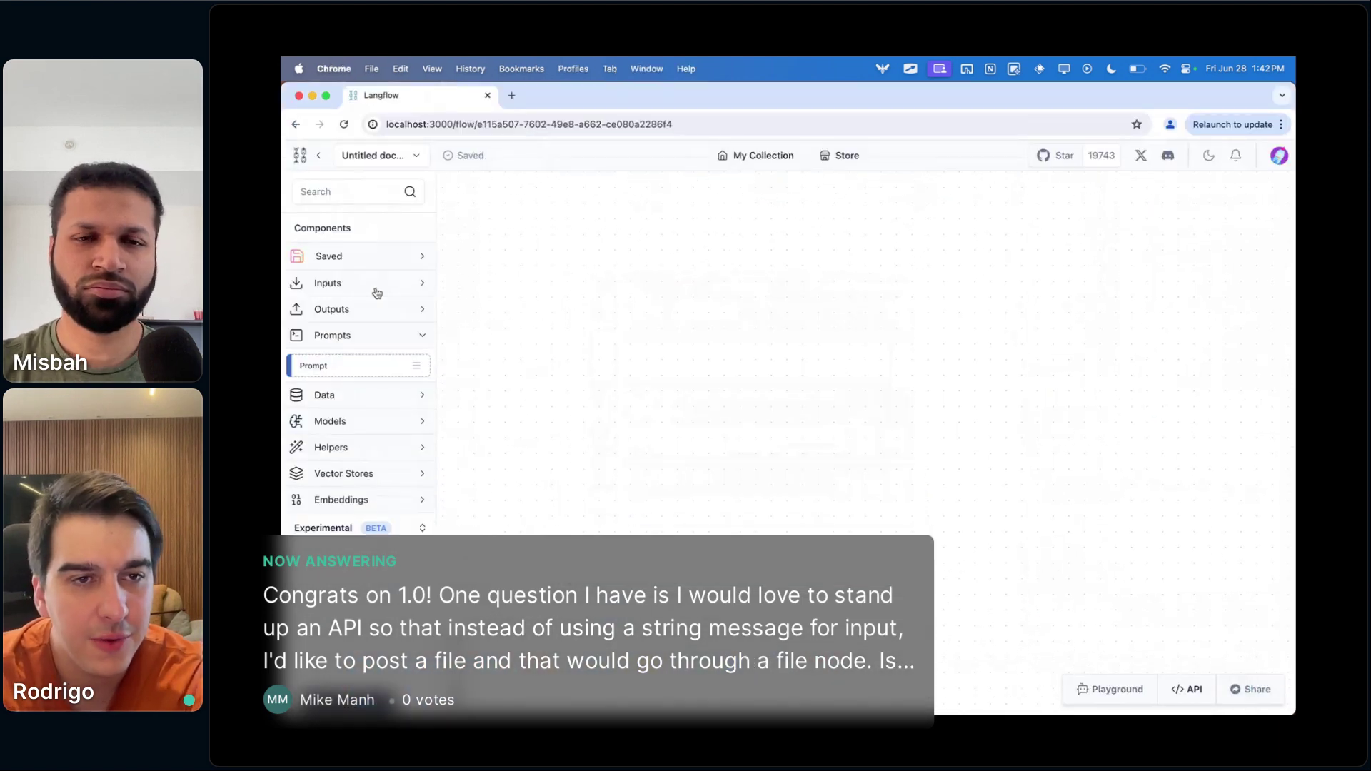
left_click(373, 344)
left_click(375, 285)
left_click_drag(349, 314, 500, 330)
left_click(771, 344)
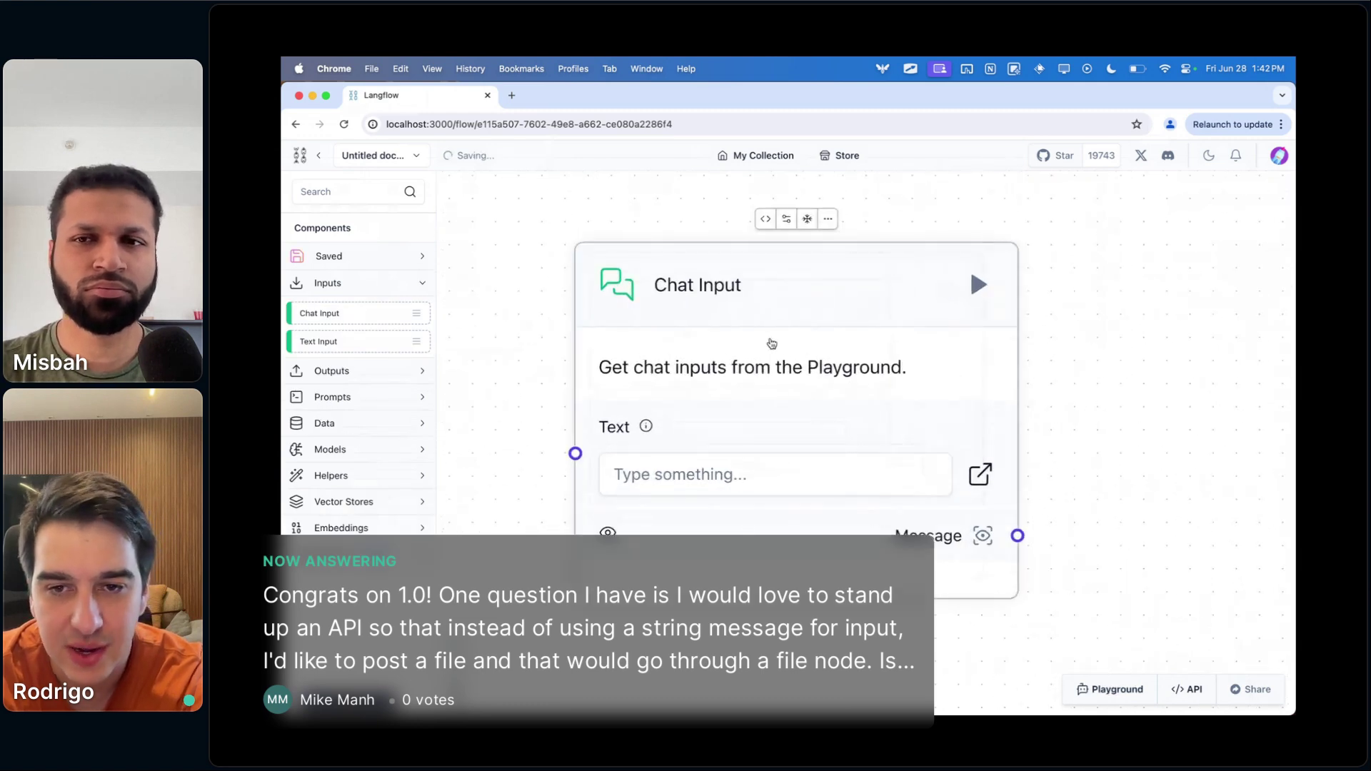
left_click_drag(771, 343, 700, 308)
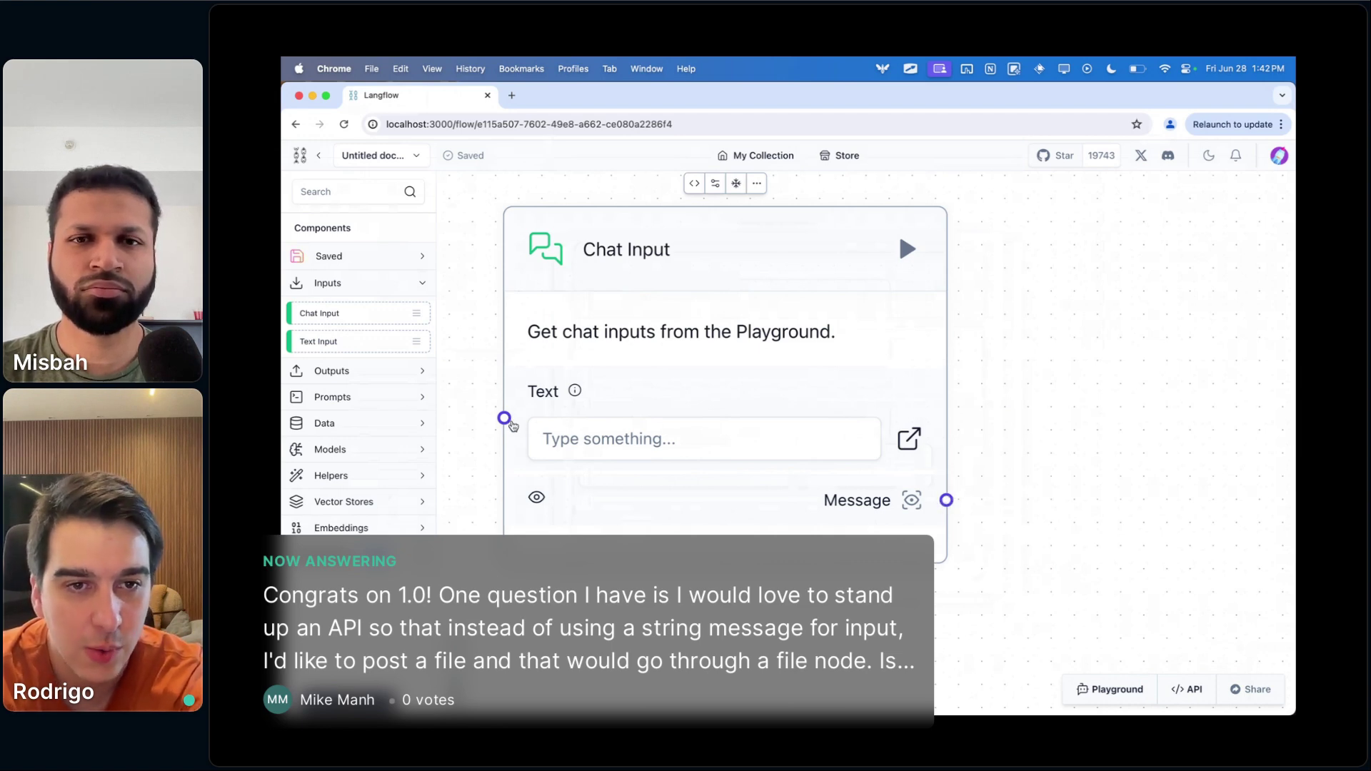
- Enter "oakd;lamd" as the Chat Input's text and run the component
scroll(686, 262, "down", 3)
scroll(686, 262, "down", 2)
left_click(644, 351)
type("oakd;lamd")
scroll(628, 353, "up", 2)
left_click(746, 244)
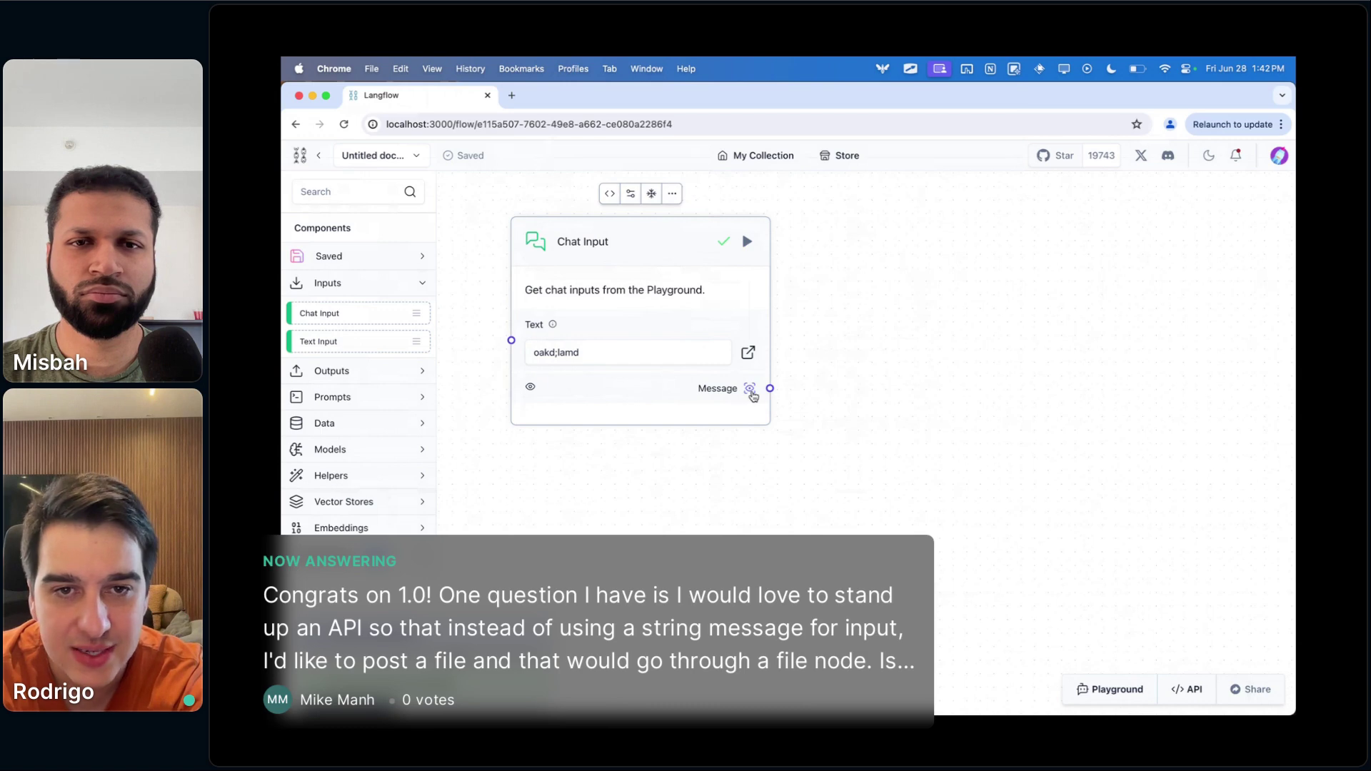
- Inspect the Chat Input's Message output, widening the text column and checking the sender, session_id and files columns, then close it
scroll(753, 396, "up", 5)
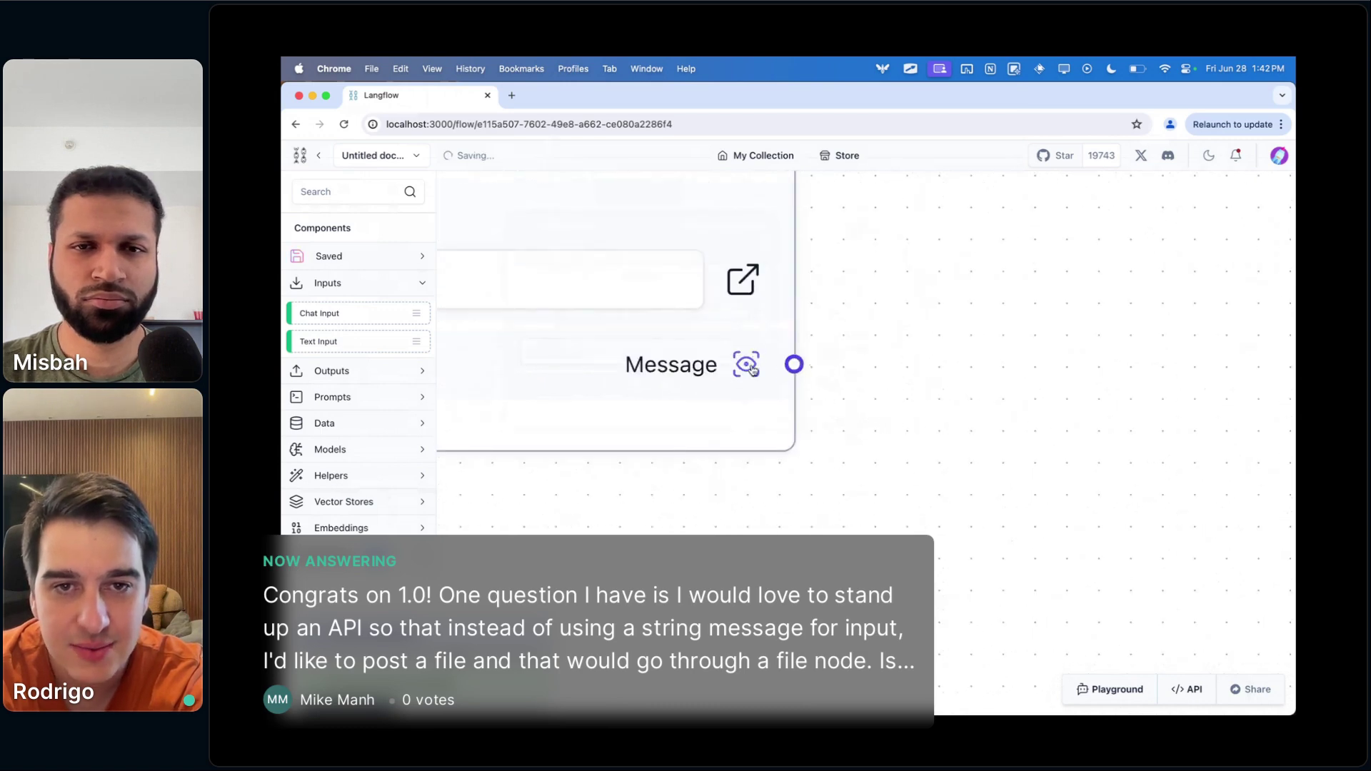
left_click(753, 369)
left_click_drag(586, 240, 710, 240)
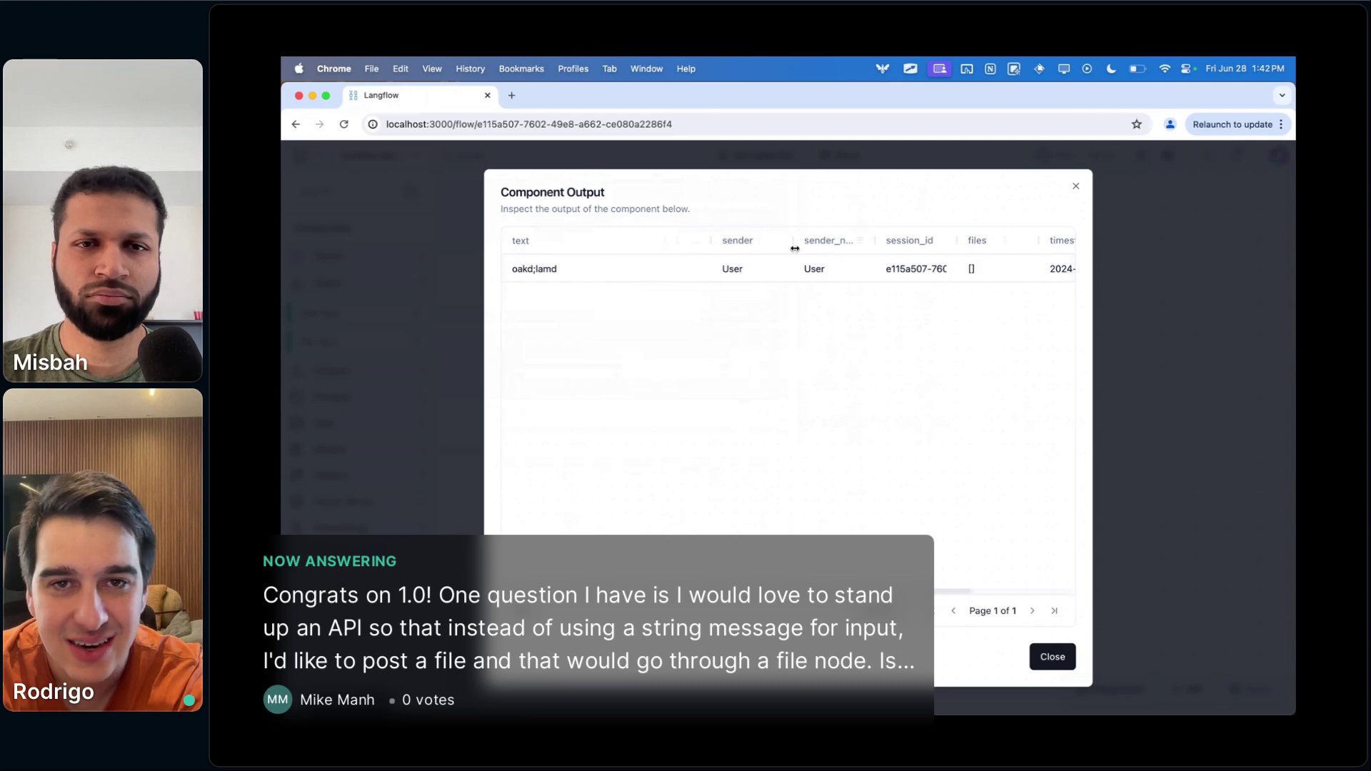
scroll(903, 357, "right", 5)
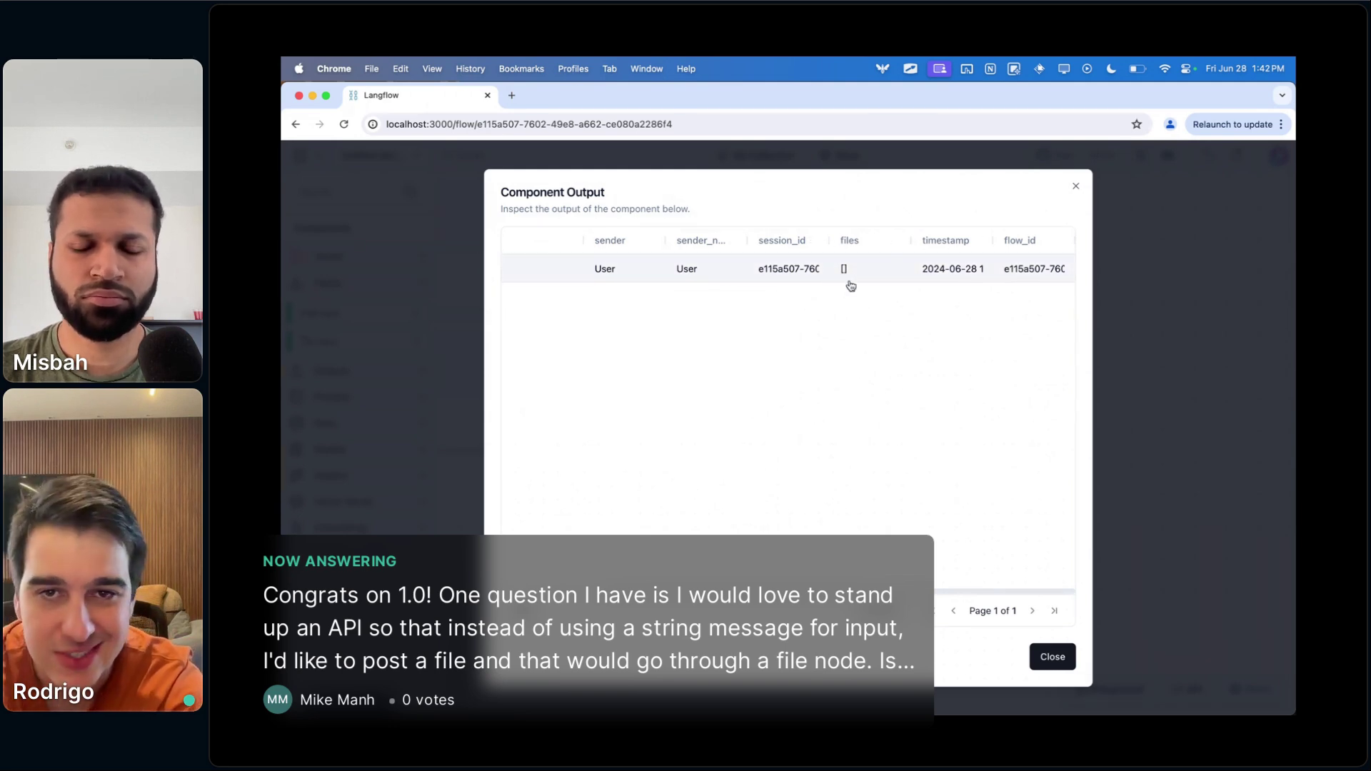
left_click(1075, 185)
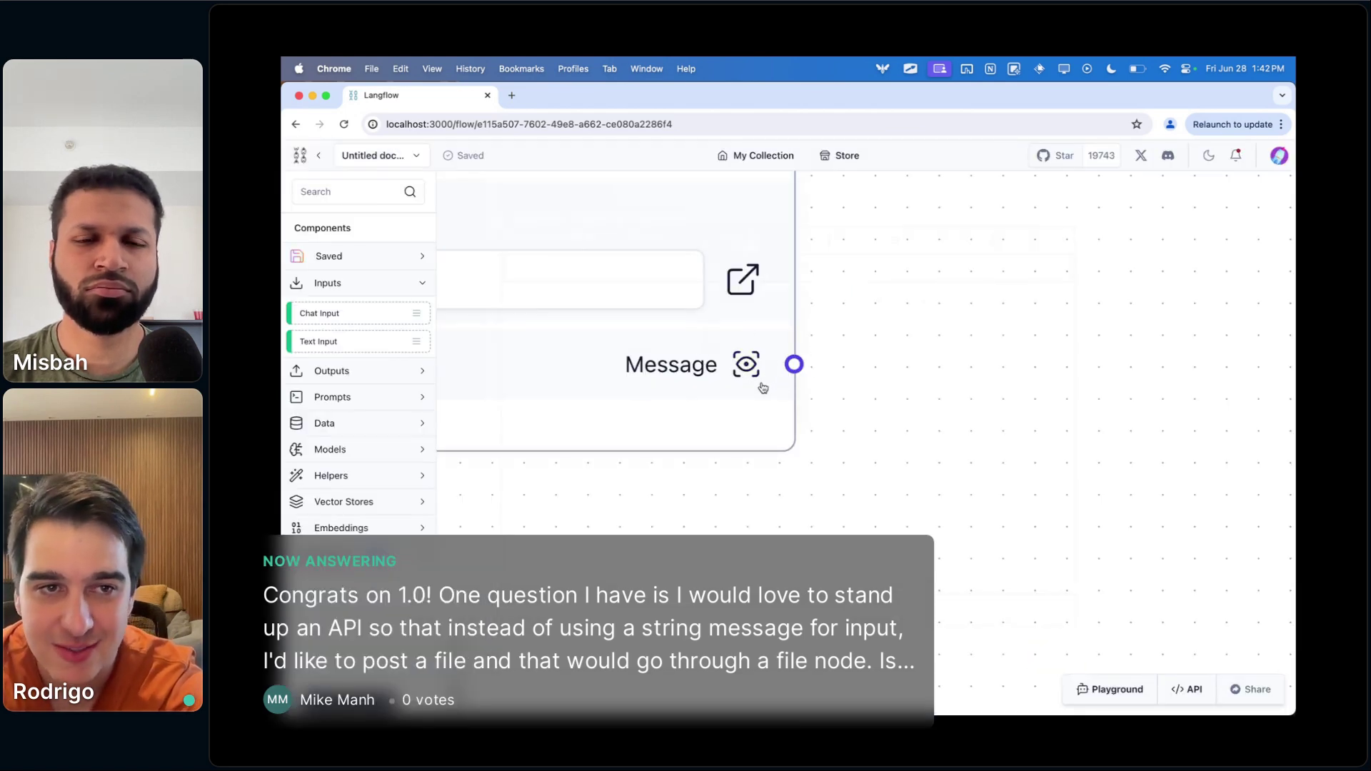
- Search the components for "file", add the File component to the canvas and delete the Chat Input component
scroll(768, 378, "down", 5)
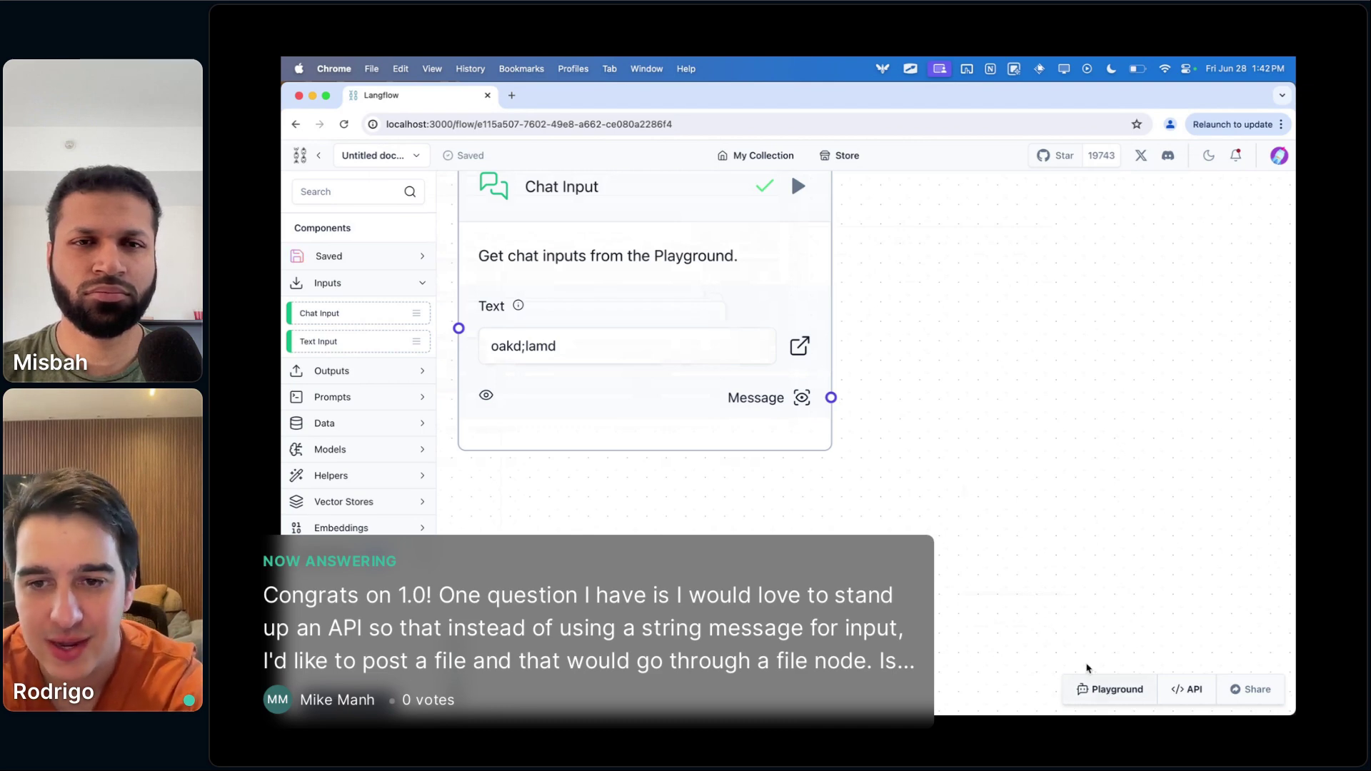
left_click(365, 201)
type("file")
left_click_drag(314, 285, 640, 490)
left_click_drag(878, 395, 893, 423)
left_click(707, 237)
key("BackSpace")
left_click_drag(954, 532, 846, 272)
scroll(714, 350, "down", 3)
- Load Document QA.json from the Documents folder as the File component's path
left_click(816, 417)
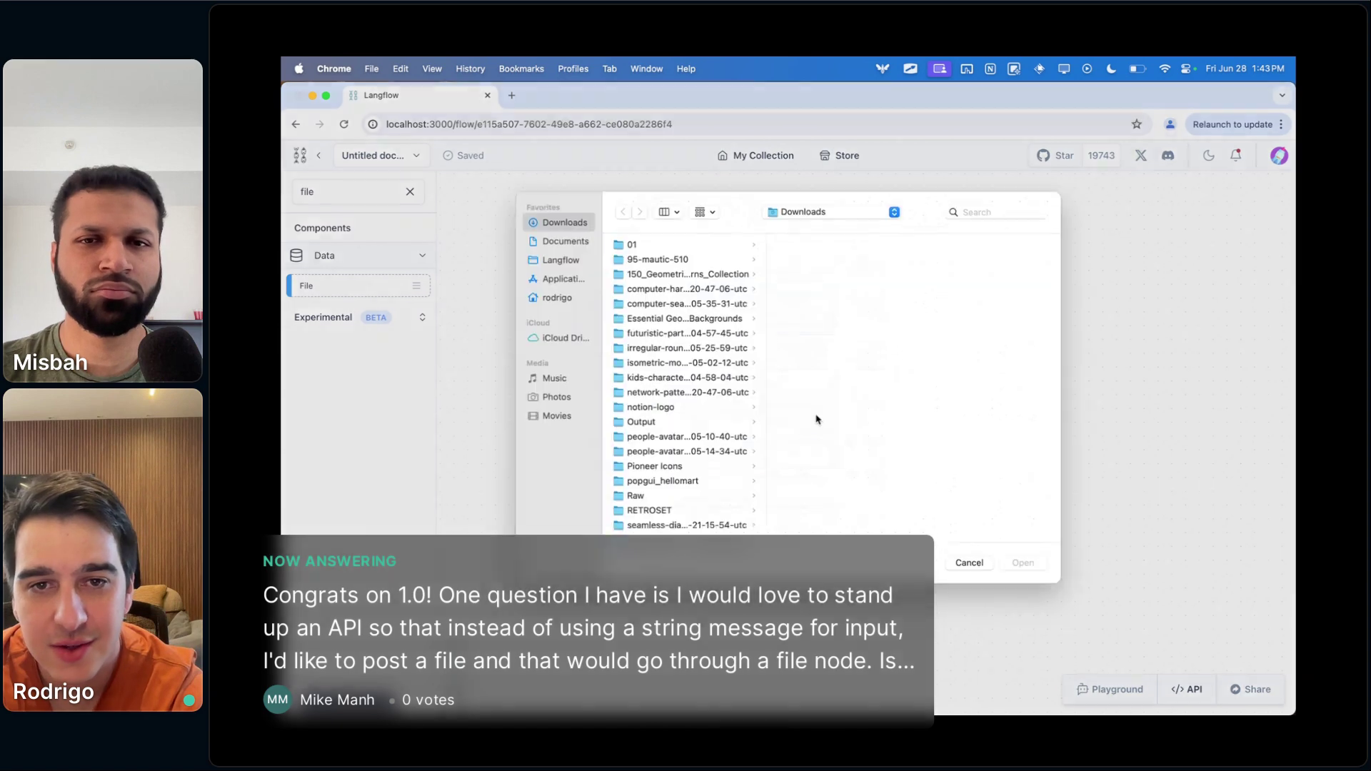
left_click(565, 253)
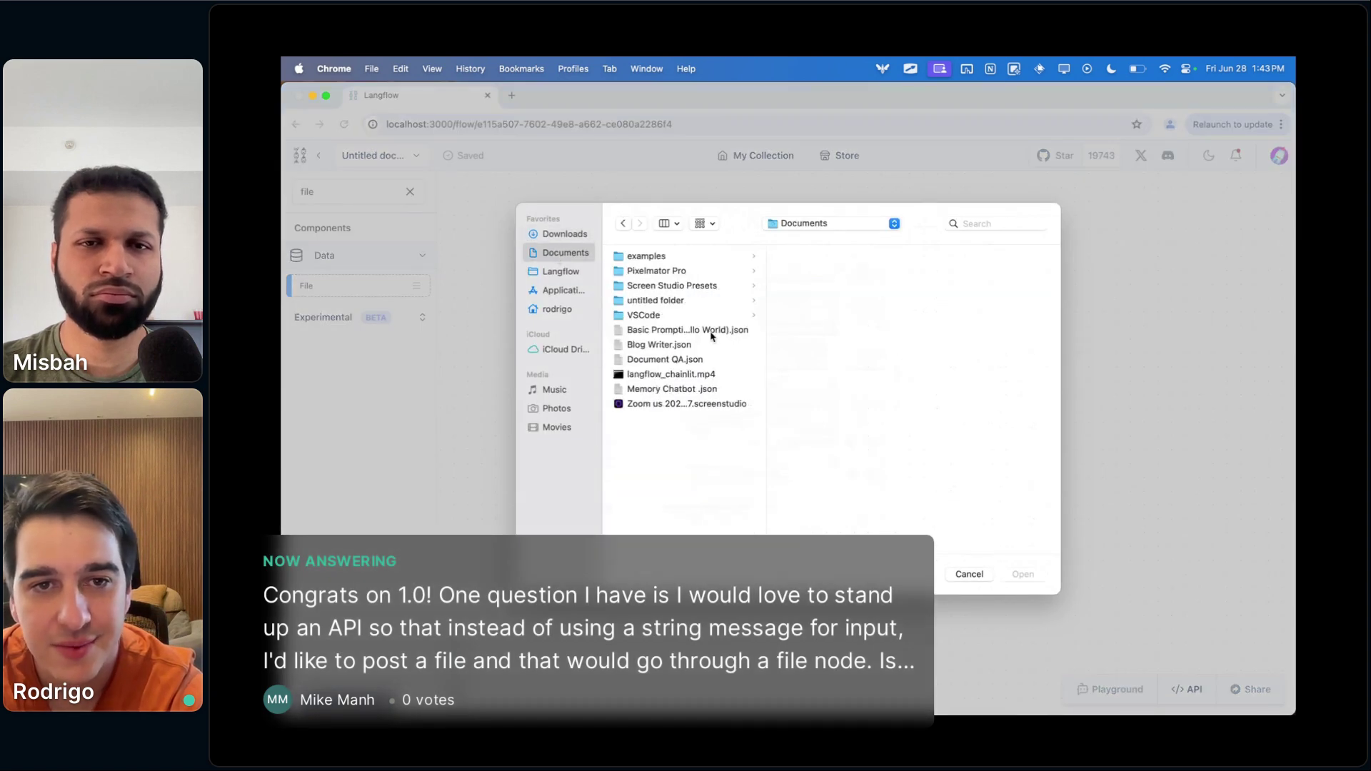
left_click(685, 364)
left_click(1023, 574)
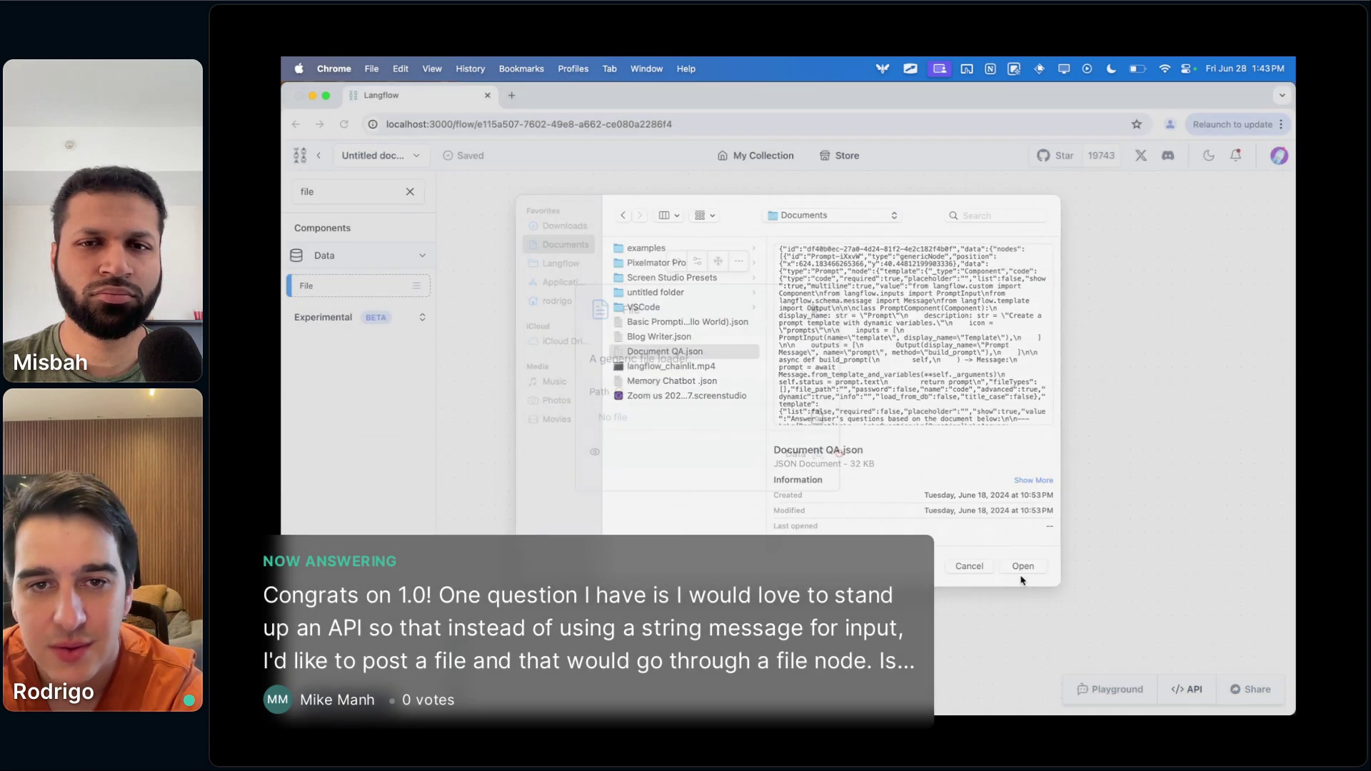
- Run the File component and inspect its Data output, including the file_path and full text values, then close the output views
left_click(816, 309)
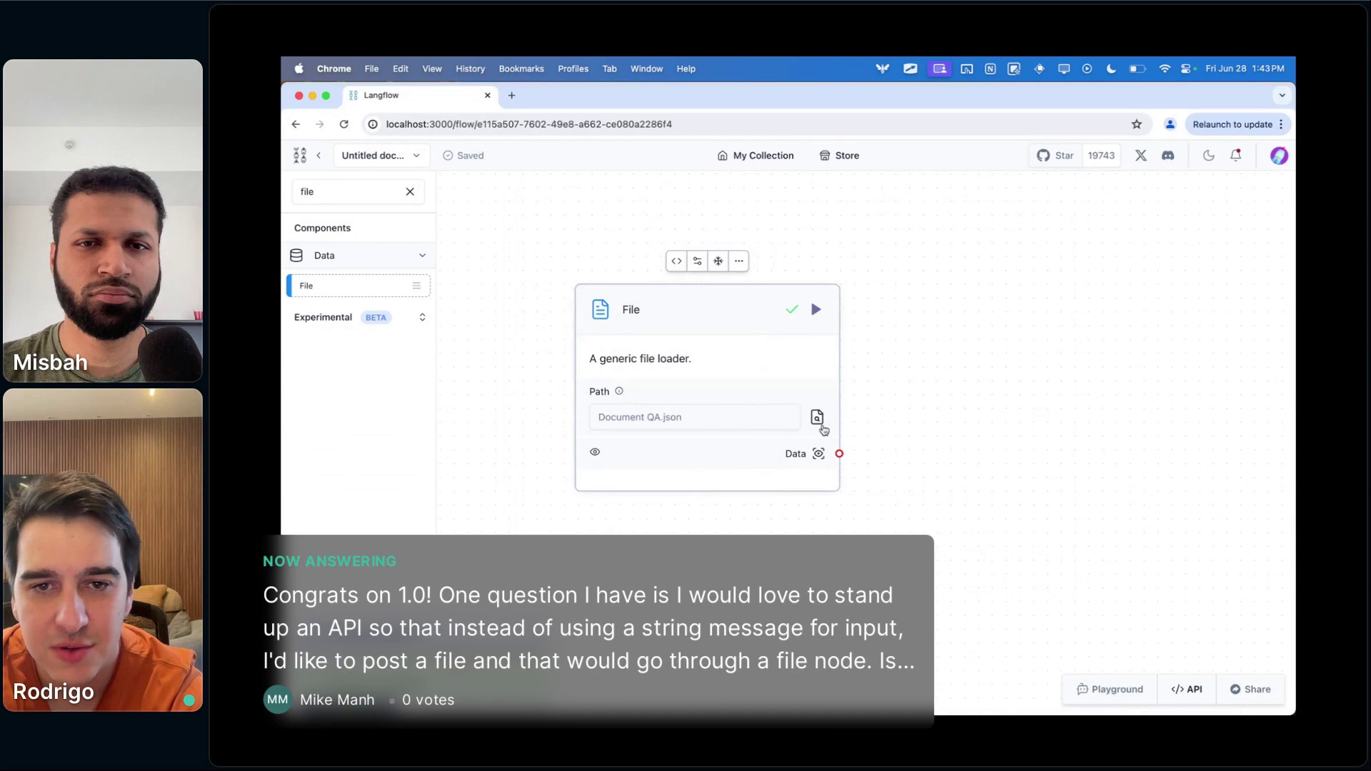
left_click(818, 454)
left_click(642, 269)
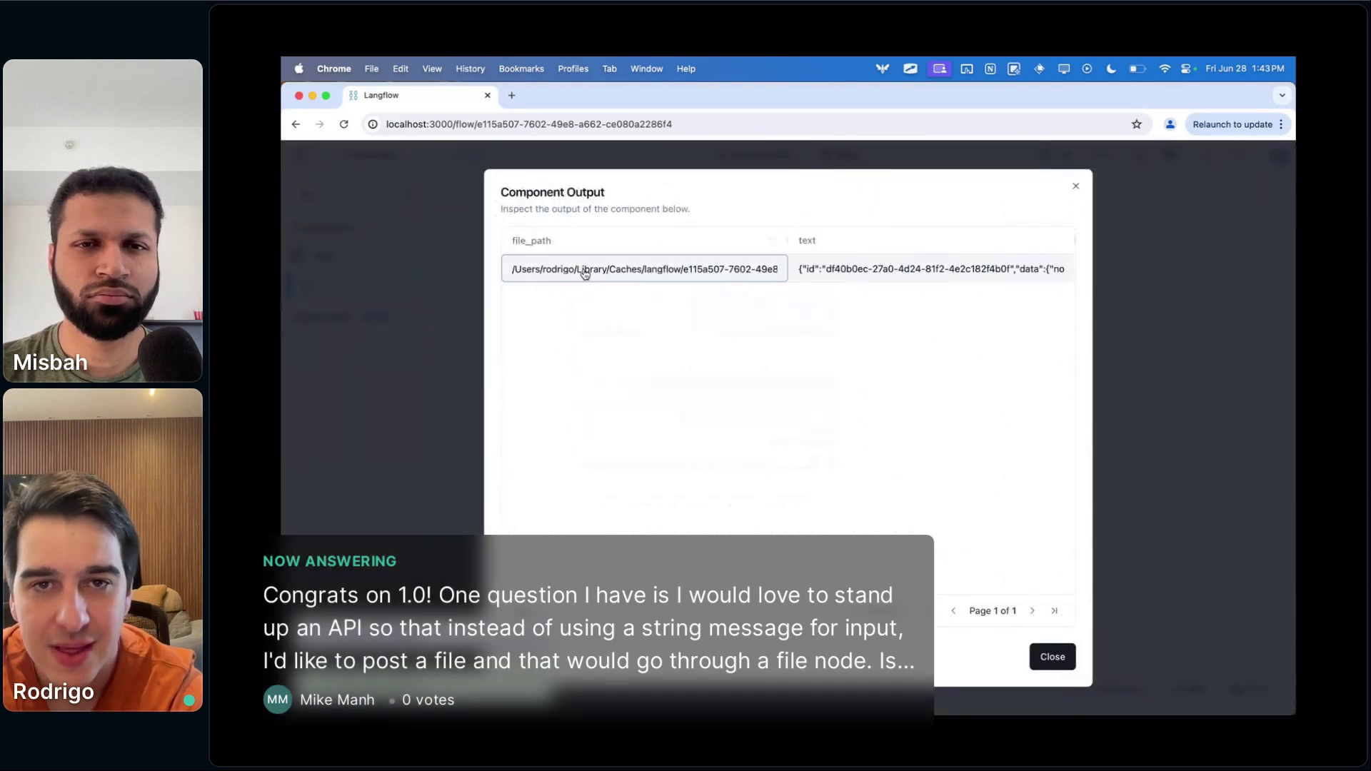
left_click(1075, 267)
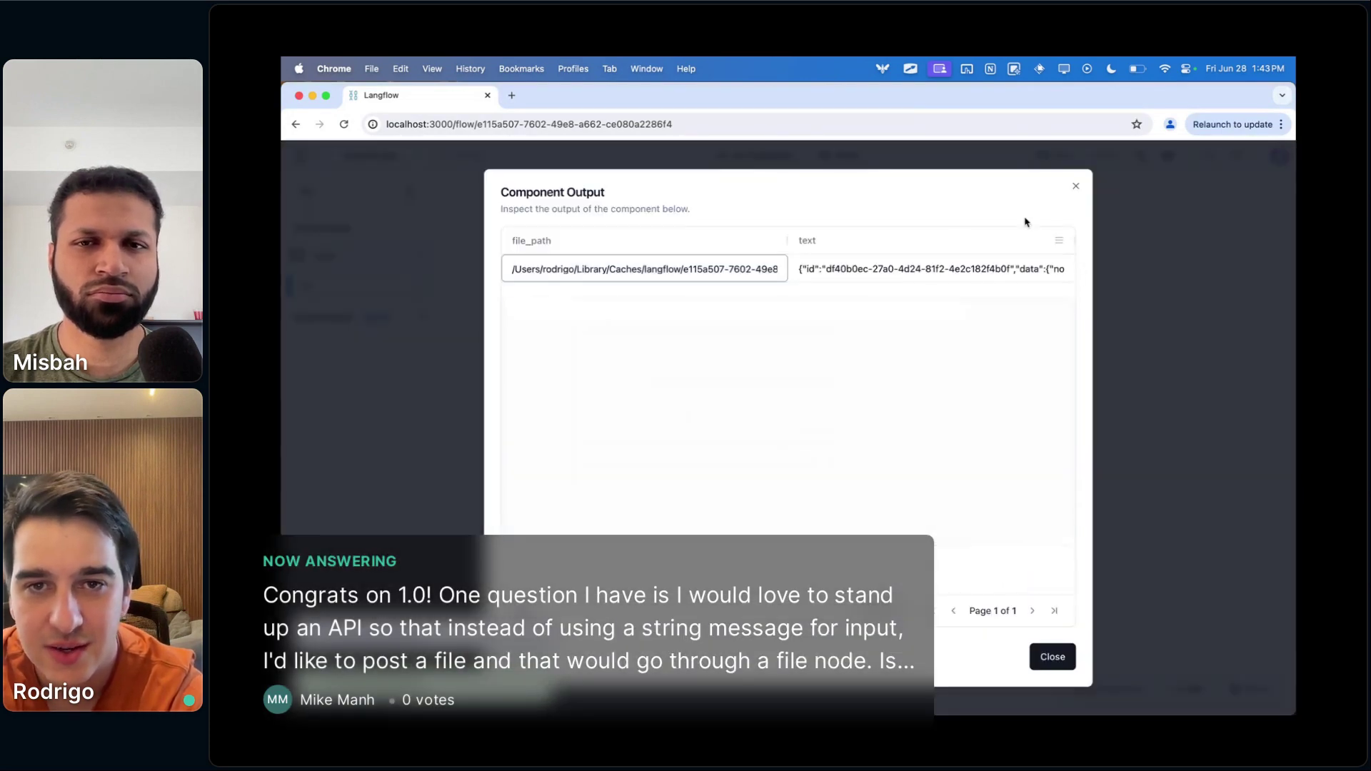
left_click(919, 274)
scroll(1017, 343, "down", 10)
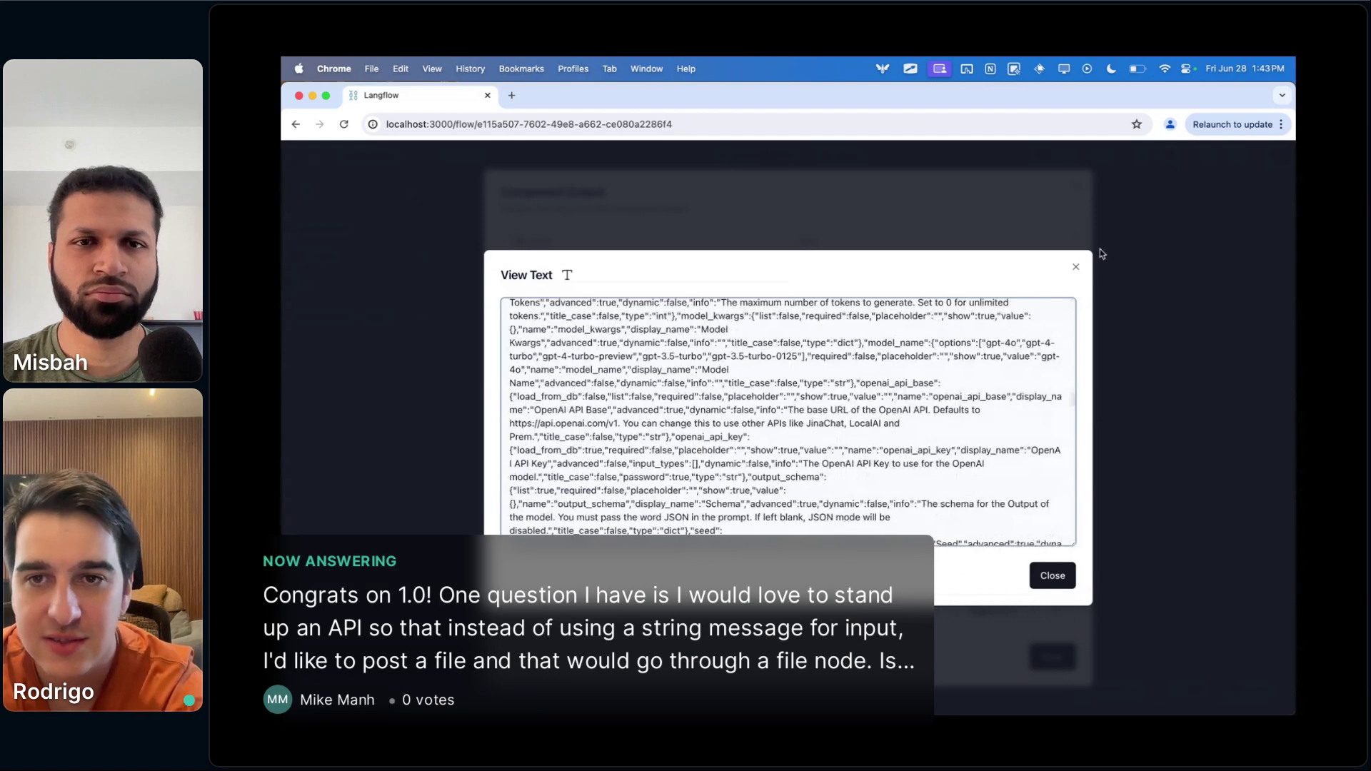
left_click(1075, 267)
left_click(1076, 186)
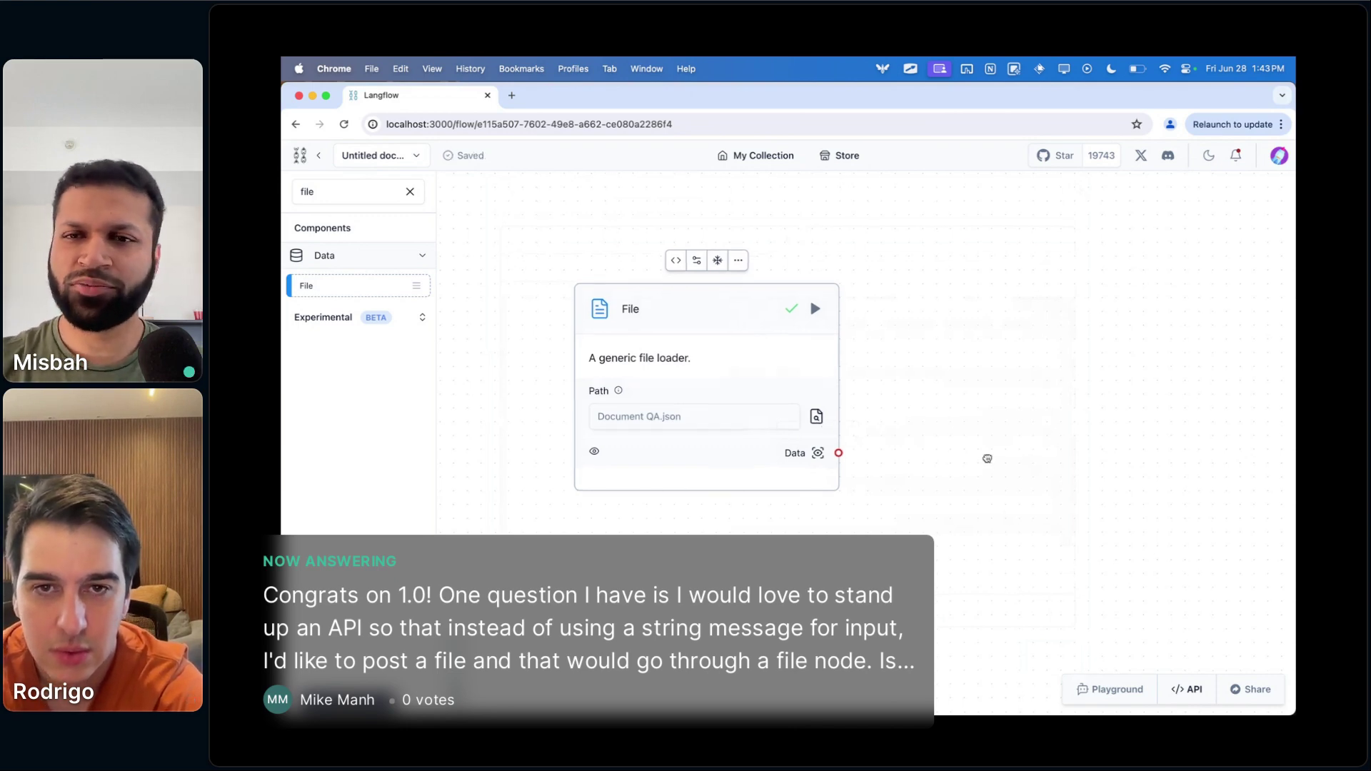
- Switch back to the Langflow docs in Safari and view the Memory Management section
left_click_drag(986, 459, 991, 505)
mouse_move(992, 713)
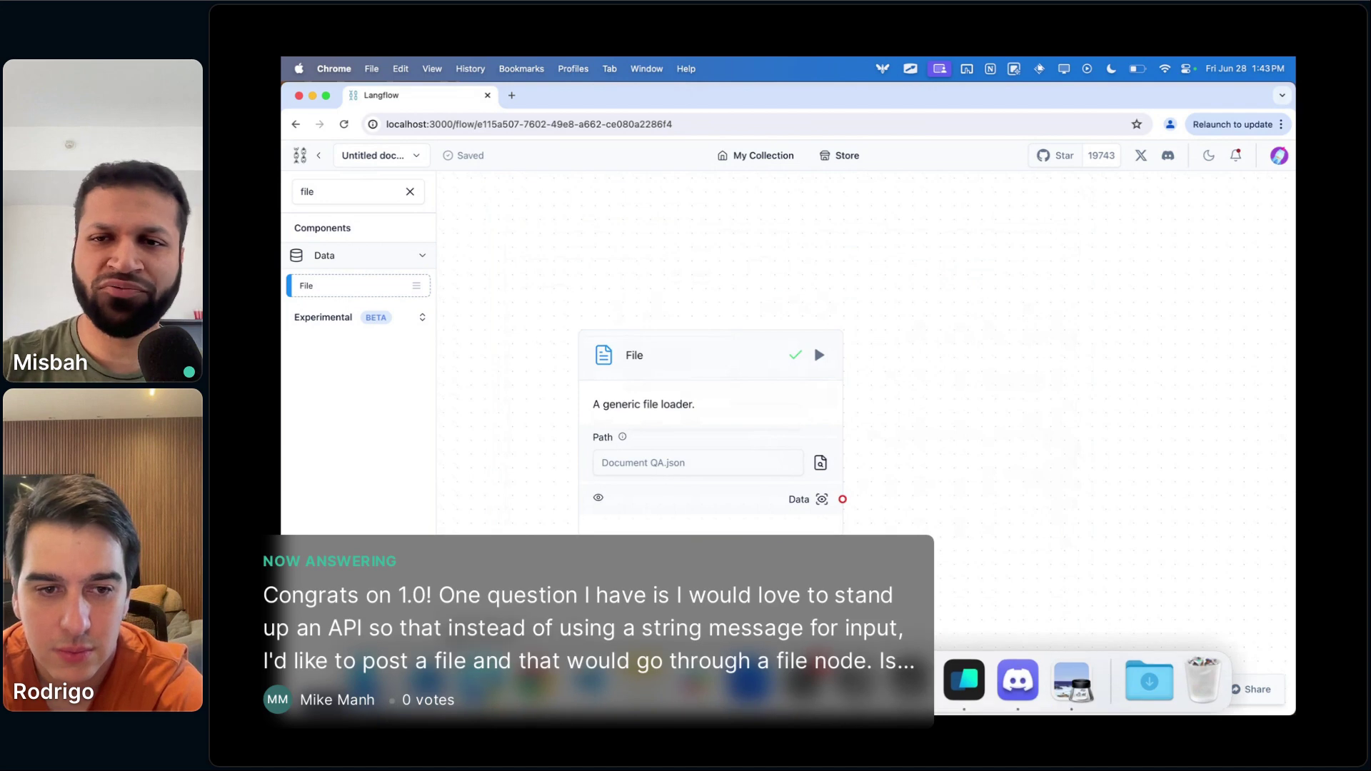
left_click(426, 682)
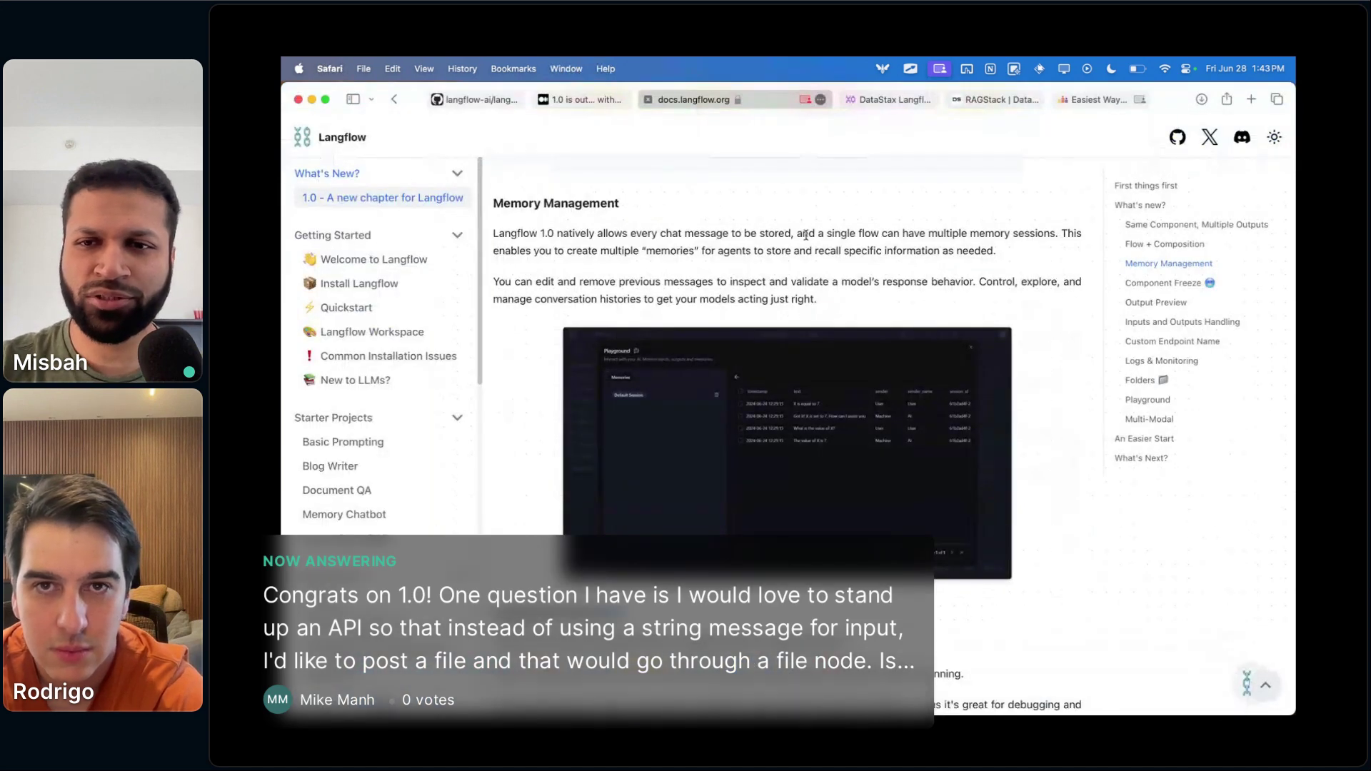
left_click_drag(757, 233, 834, 233)
scroll(824, 210, "up", 3)
scroll(824, 208, "down", 1)
left_click(790, 285)
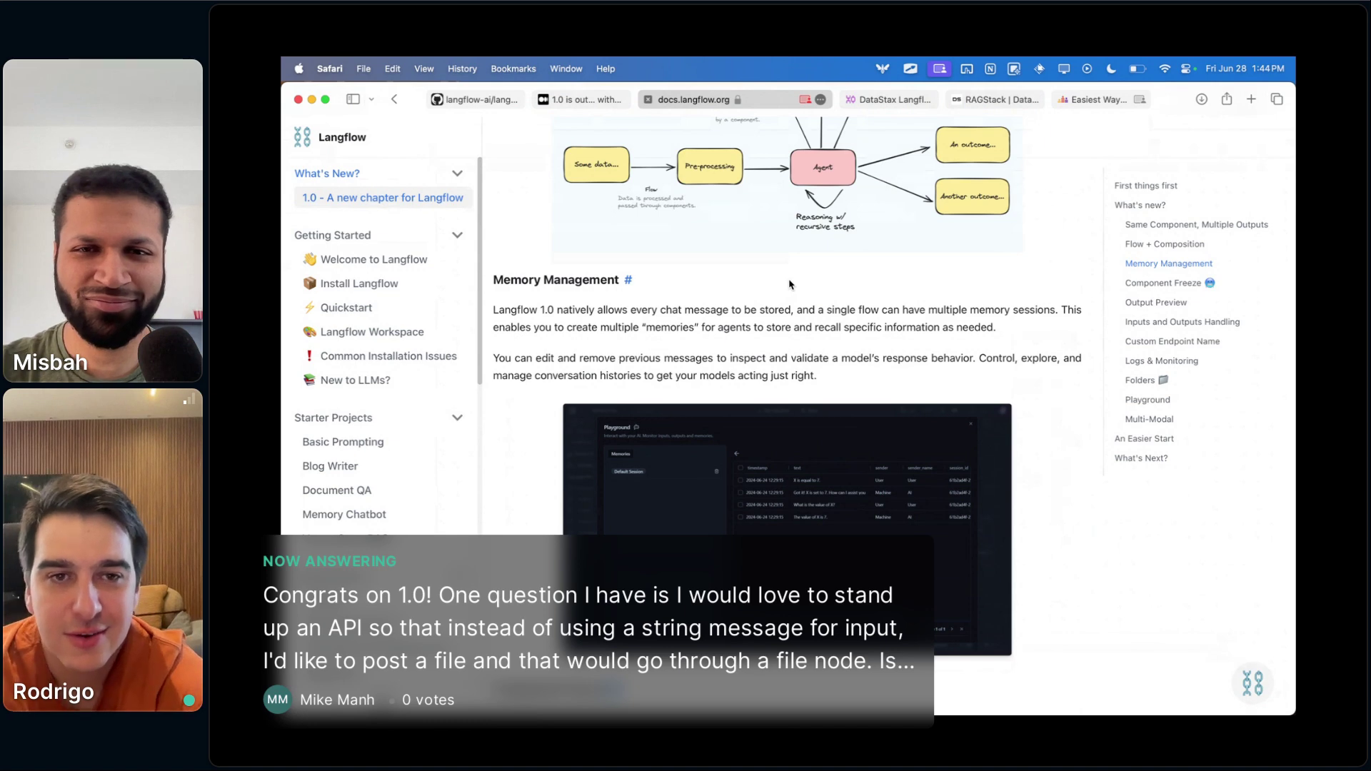
- Glance back at the Flow + Composition diagram, then review the Memory Management text about editing and removing previous messages
scroll(790, 285, "up", 3)
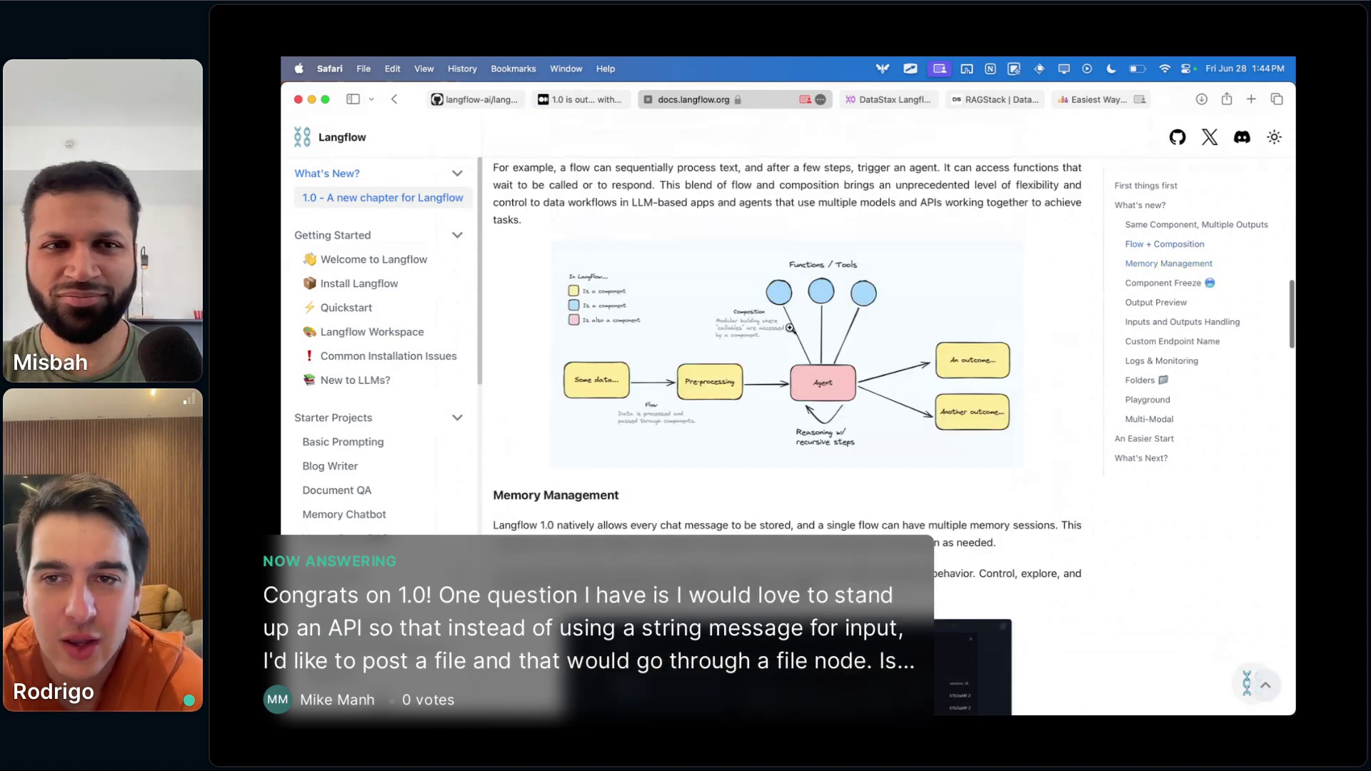
scroll(790, 327, "down", 3)
scroll(790, 328, "down", 1)
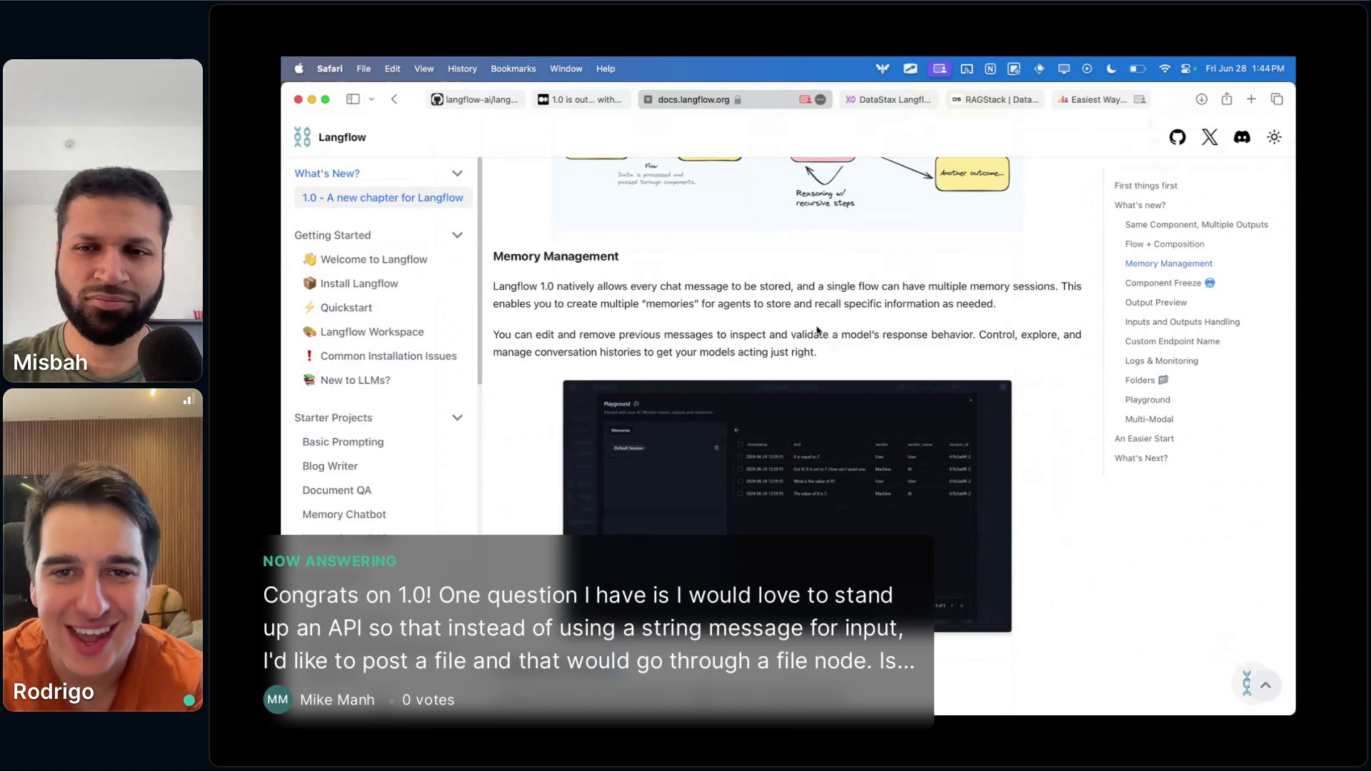
left_click_drag(828, 357, 685, 341)
left_click(604, 286)
double_click(580, 257)
left_click(686, 364)
- Switch to Langflow in Chrome, remove the File component, clear the component search and add a Chat Input to the canvas
mouse_move(563, 682)
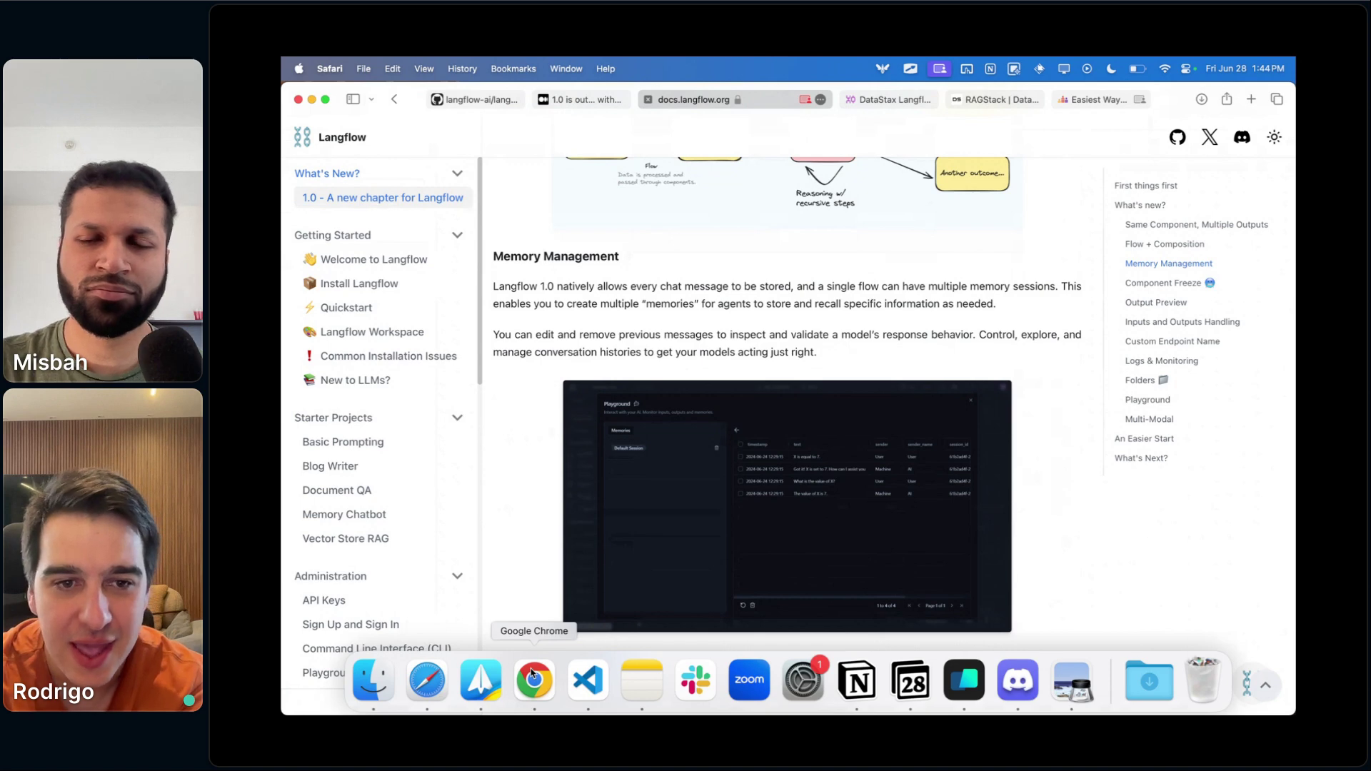
left_click(532, 674)
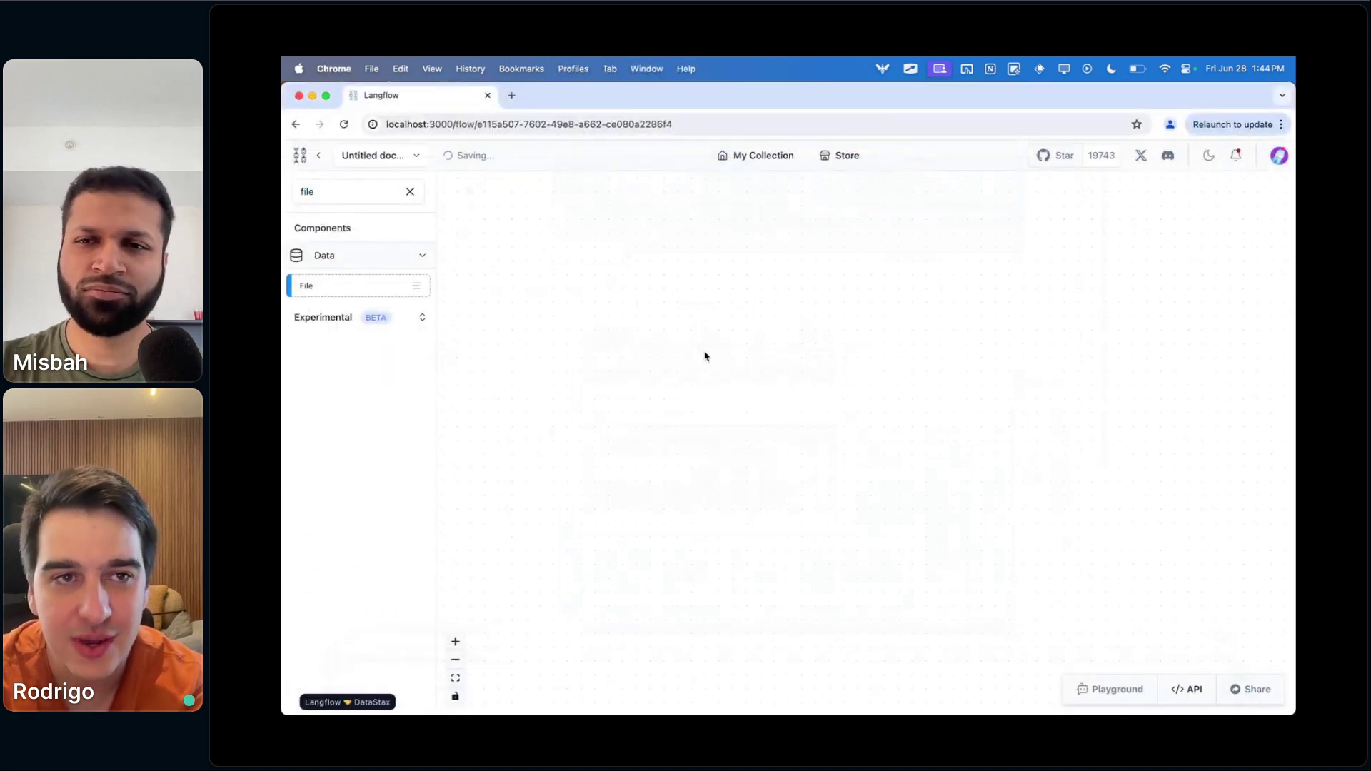
left_click(409, 192)
left_click(342, 283)
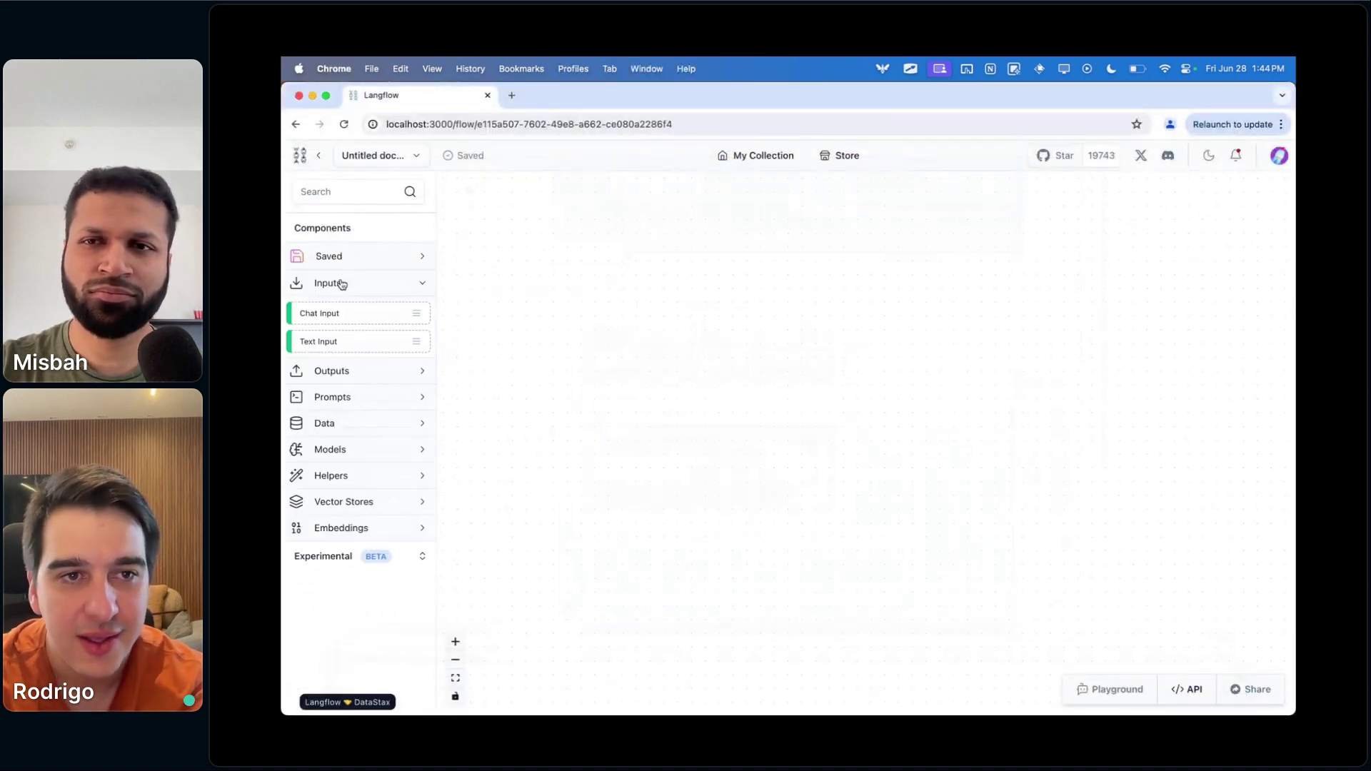
left_click_drag(337, 309, 571, 275)
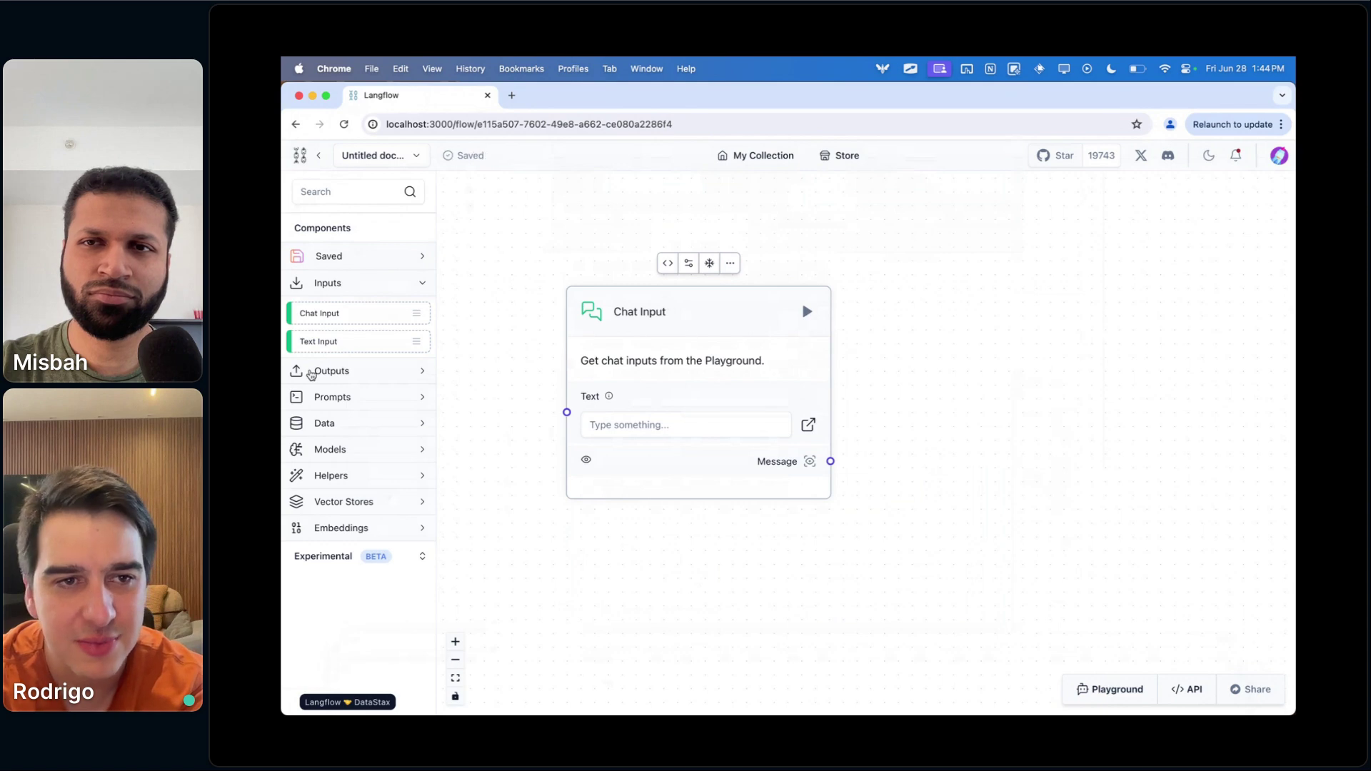
- Add a Chat Output component beside the Chat Input and connect the Chat Input's Message output to the Chat Output's Text input
left_click(355, 372)
left_click_drag(336, 400, 935, 282)
left_click_drag(830, 462, 928, 417)
scroll(850, 481, "down", 3)
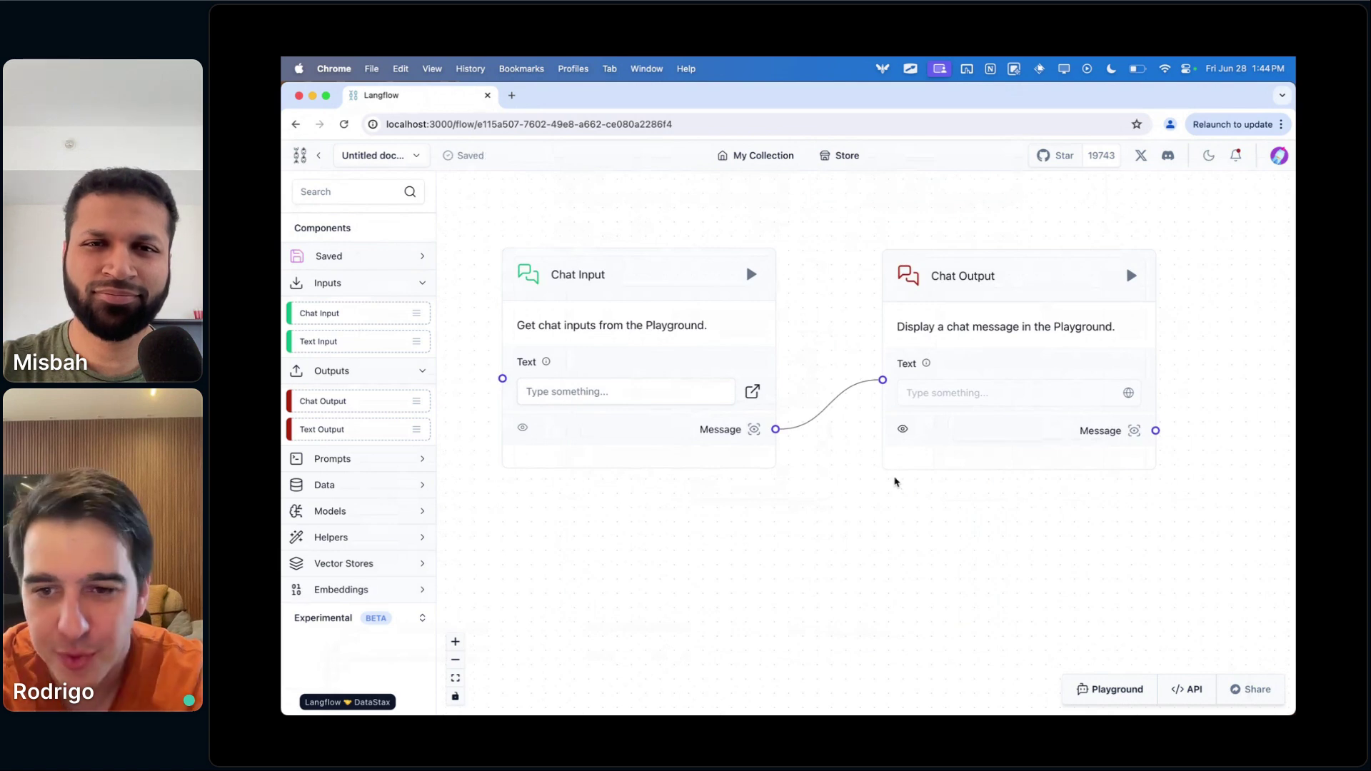
left_click(593, 280)
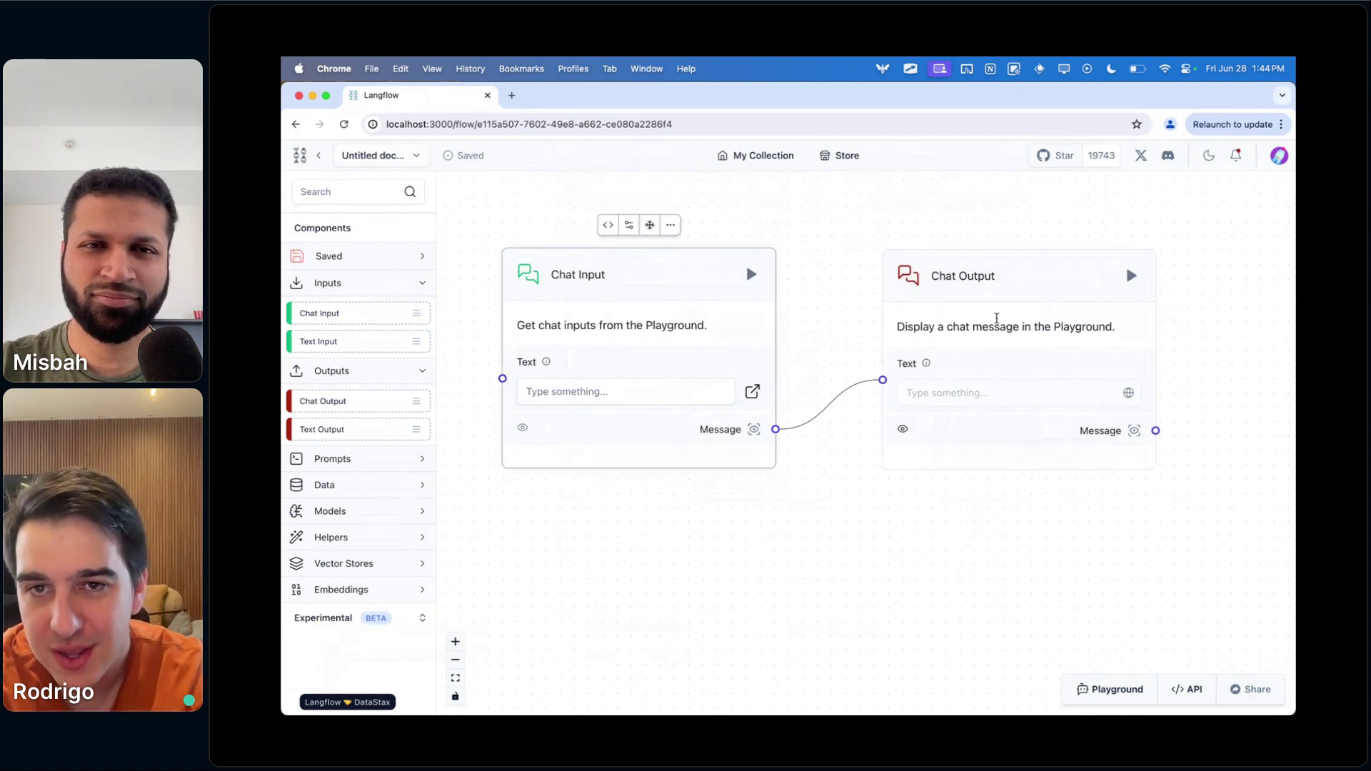
- Open the Playground for the Chat Input to Chat Output flow and send the messages "hi" and "hello"
left_click(996, 316)
left_click(1110, 689)
type("hi")
key("Return")
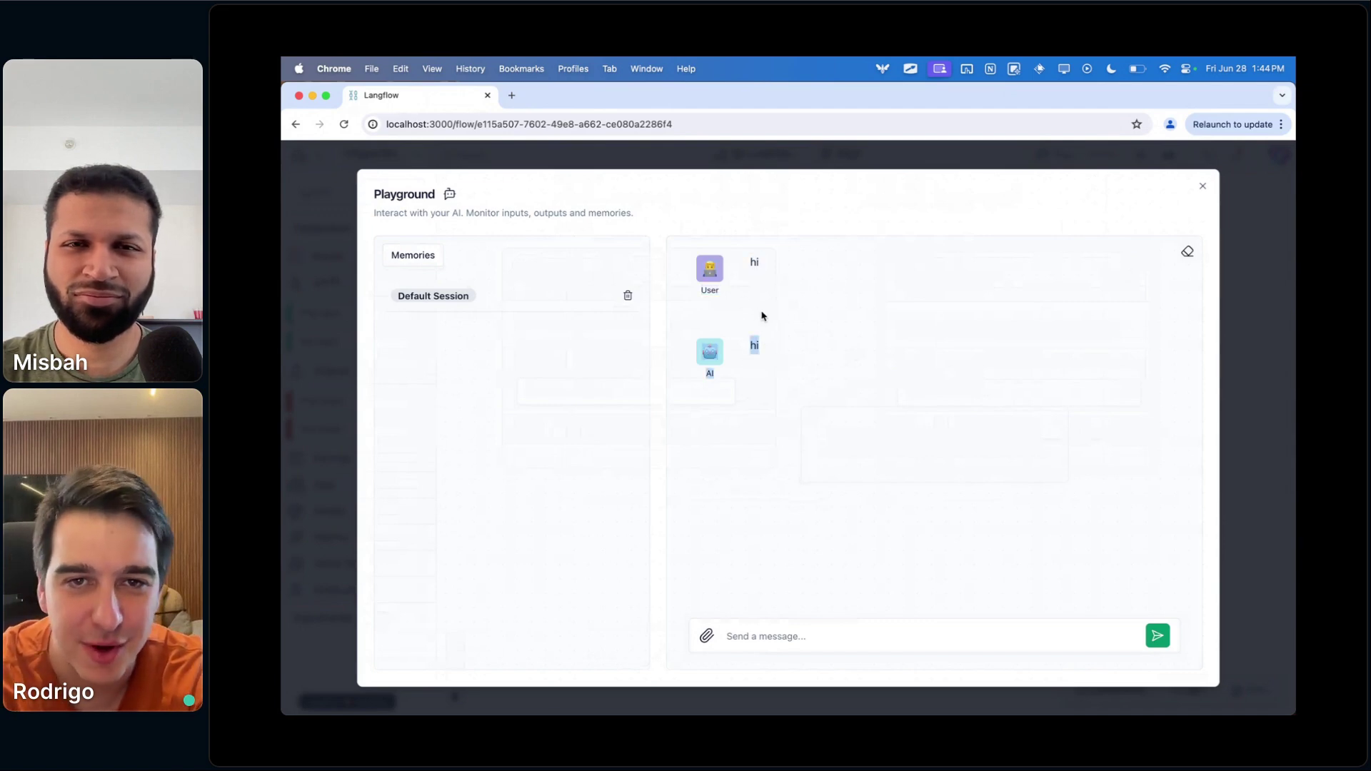
left_click(773, 631)
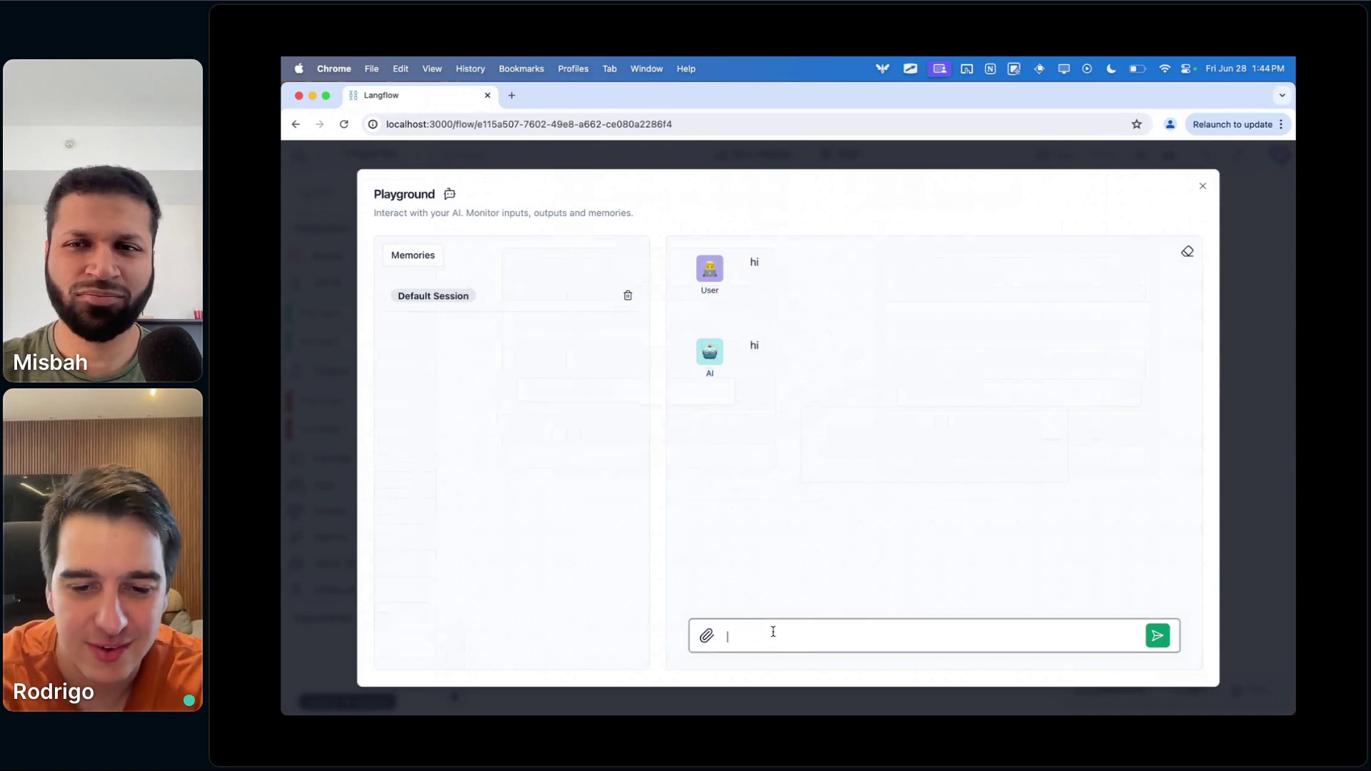
type("hello")
key("Return")
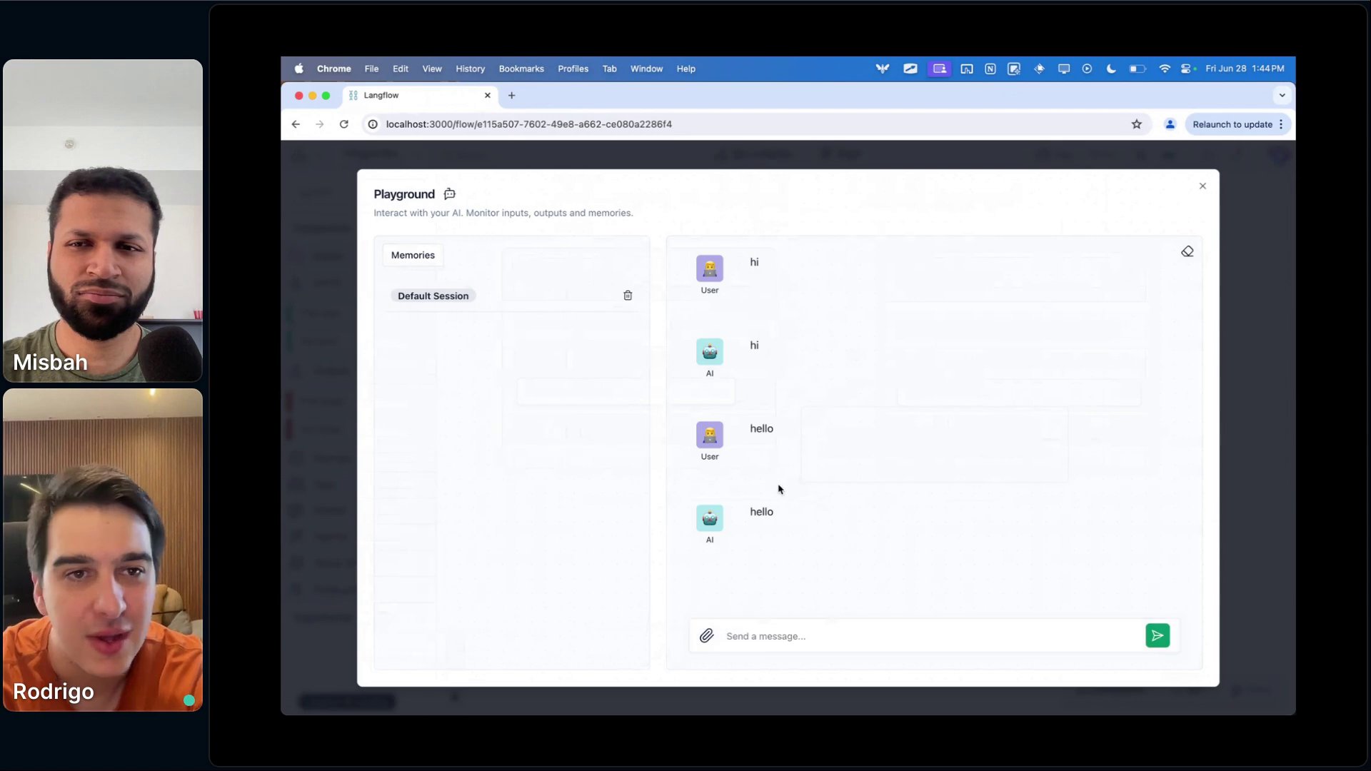
- Review the Default Session memory in the Playground, examining the stored messages' text, sender and session_id columns
left_click_drag(754, 261, 790, 514)
left_click(571, 310)
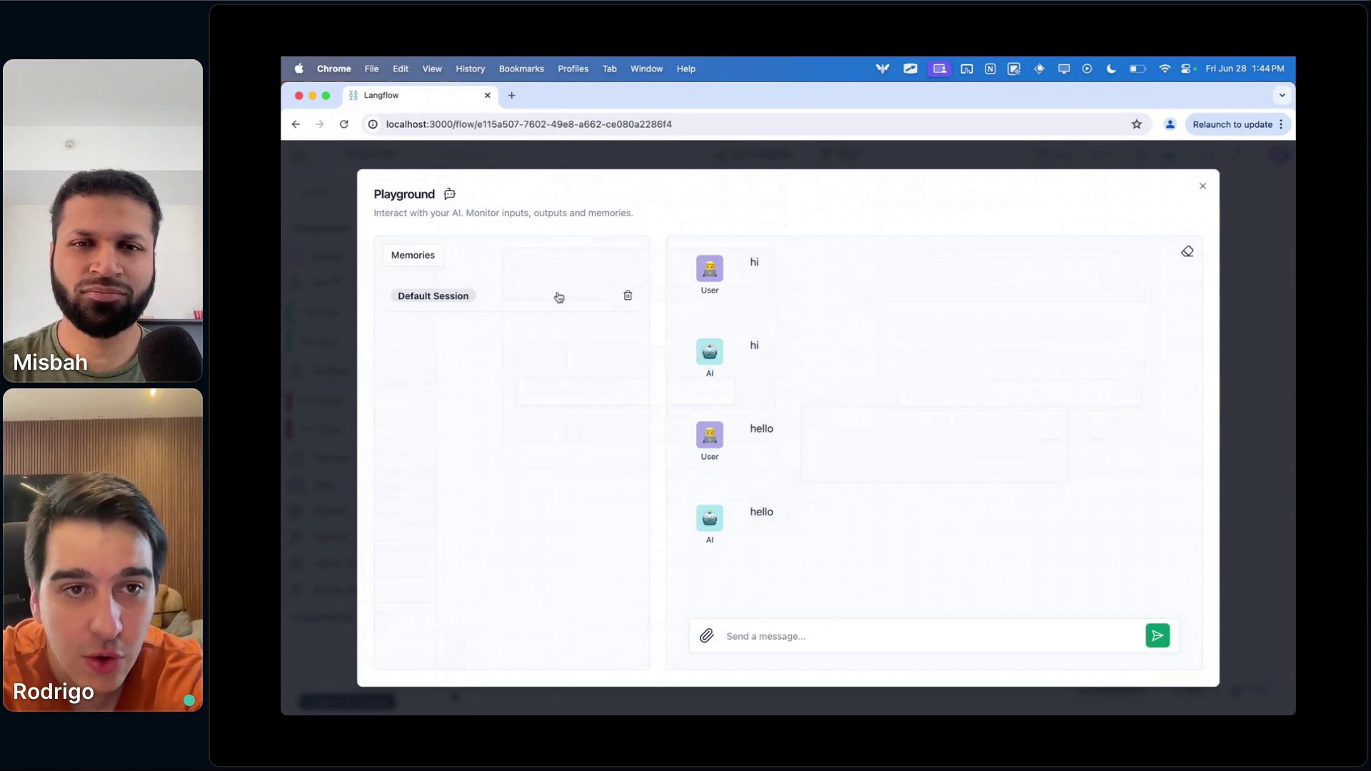
left_click(557, 296)
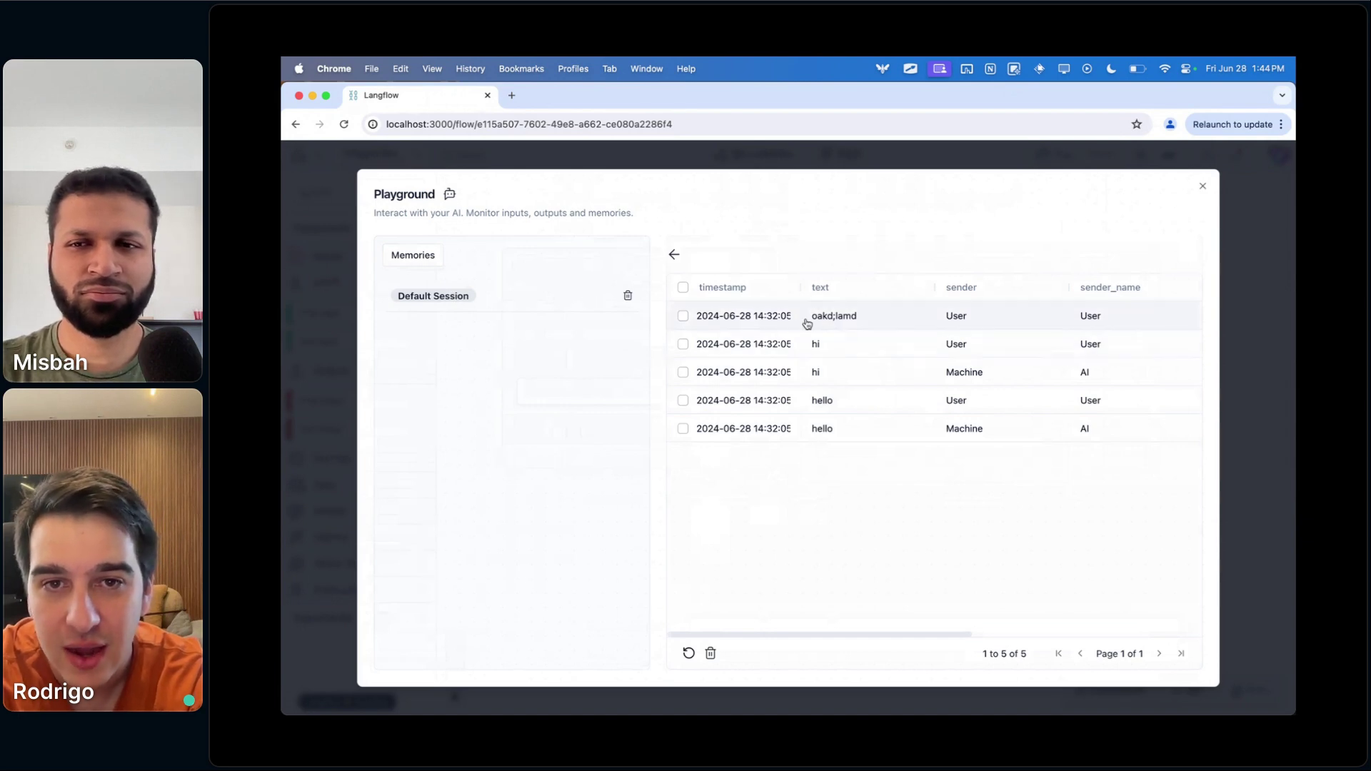
double_click(850, 321)
left_click(1075, 270)
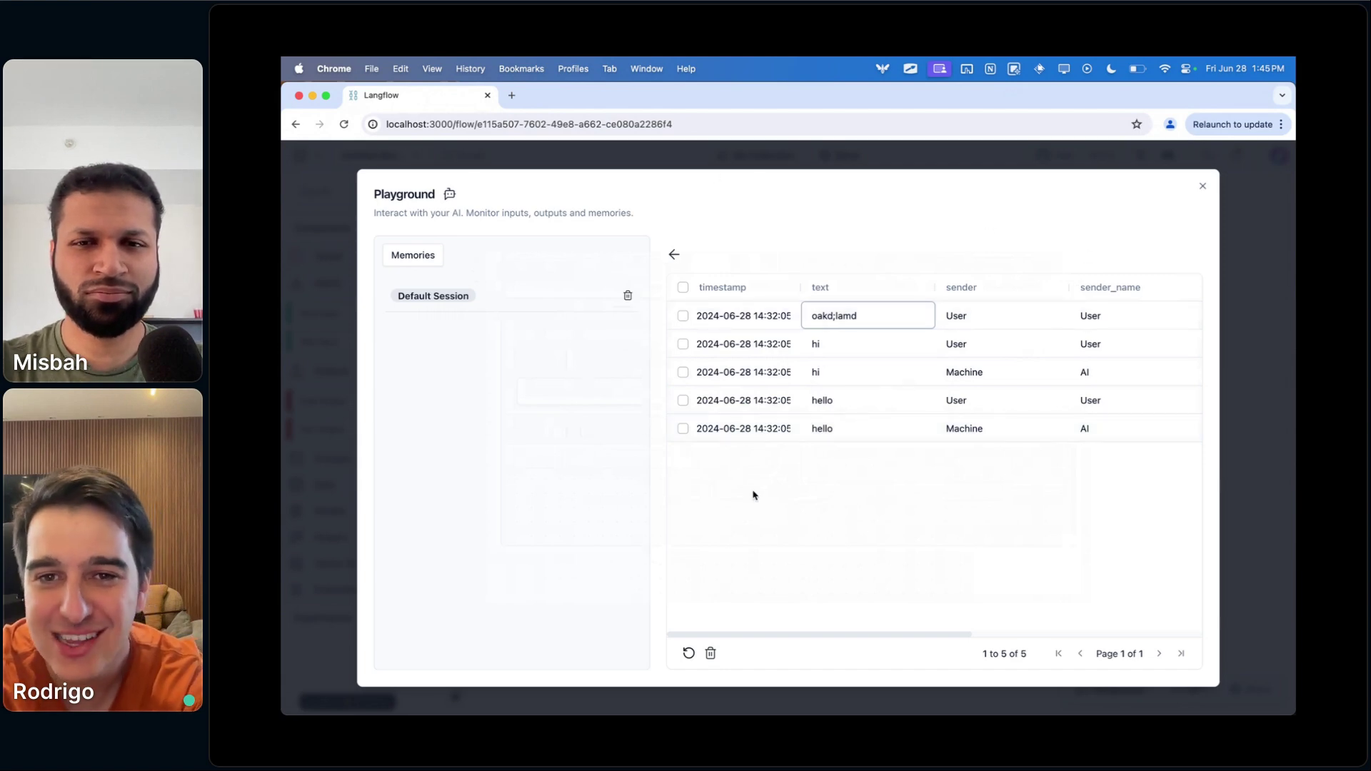
scroll(1050, 429, "right", 5)
scroll(1049, 426, "right", 1)
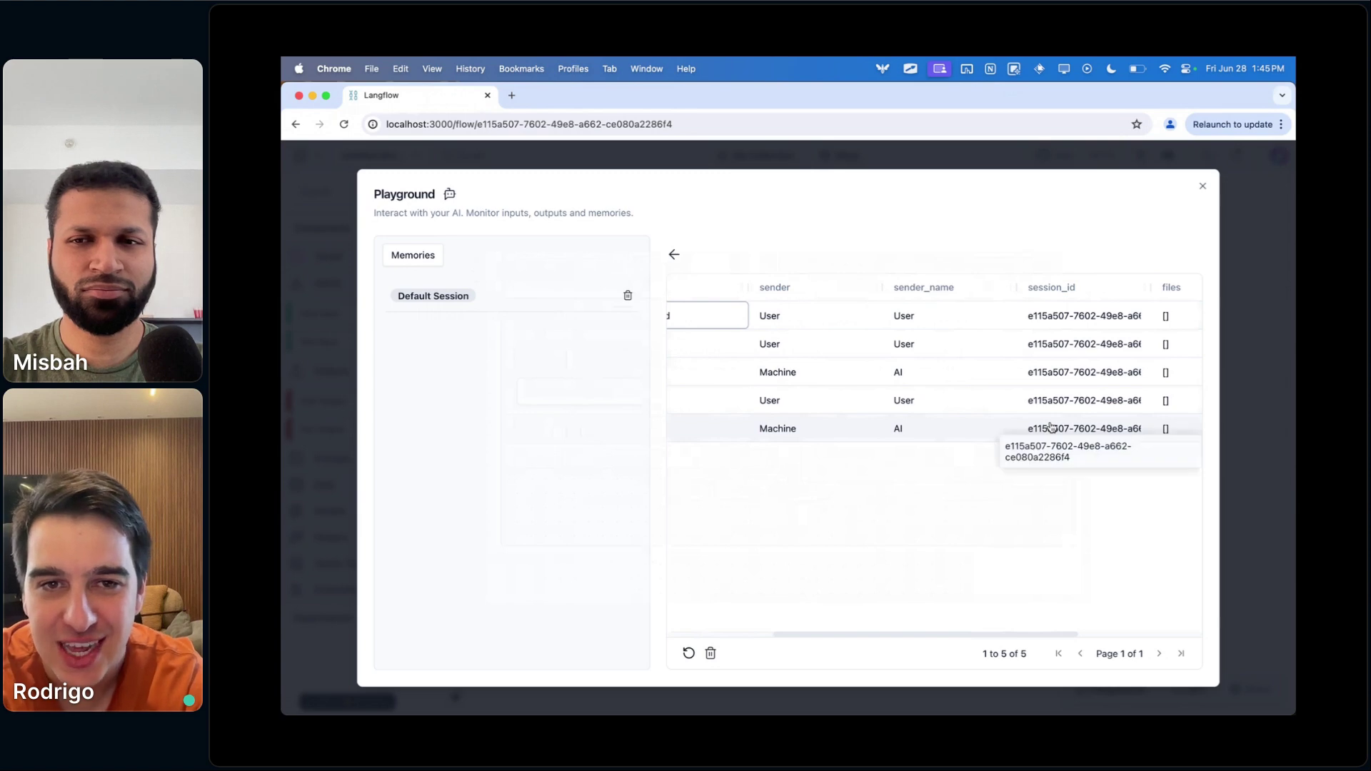
scroll(965, 427, "left", 6)
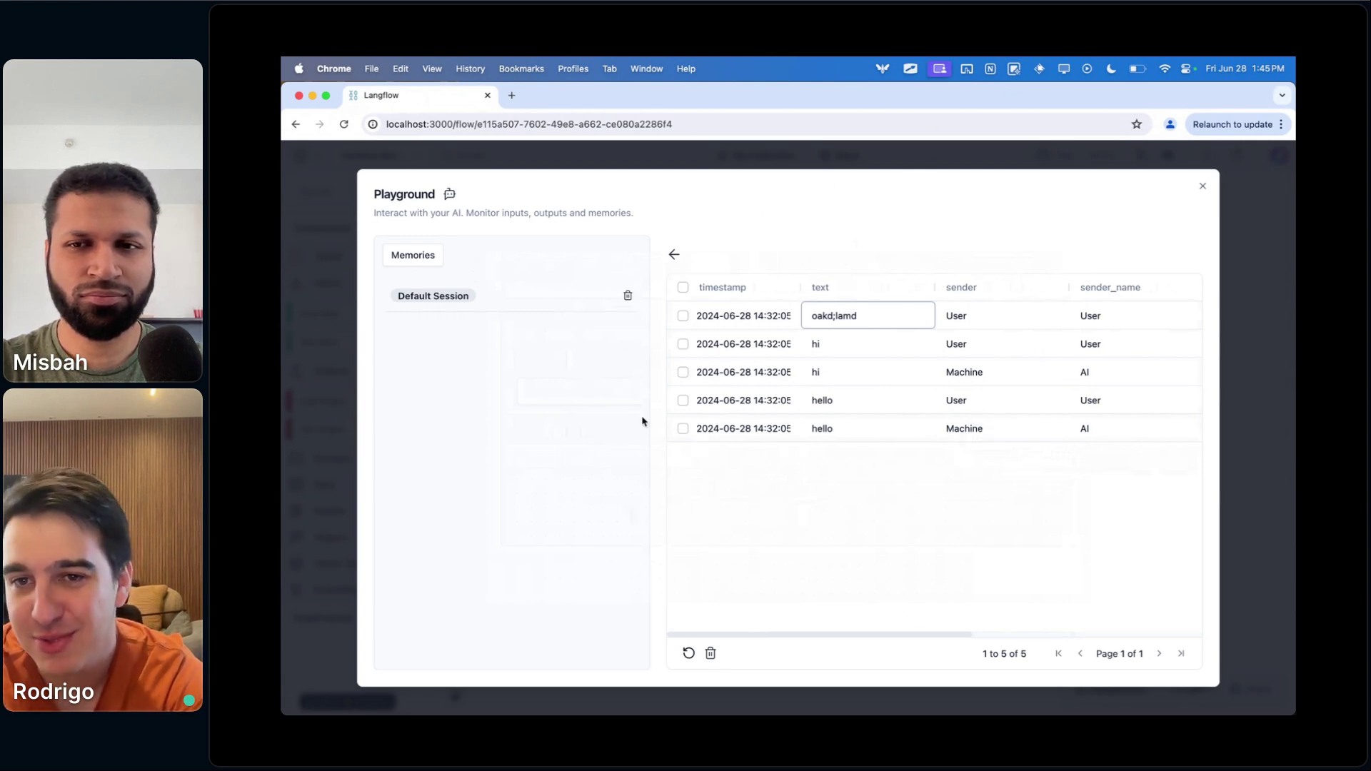
- Leave the Playground, move Chat Output farther from Chat Input, and add a Chat Memory component below the Chat Input
left_click(1202, 185)
left_click_drag(888, 346, 989, 344)
left_click(624, 362)
left_click(357, 199)
type("memor")
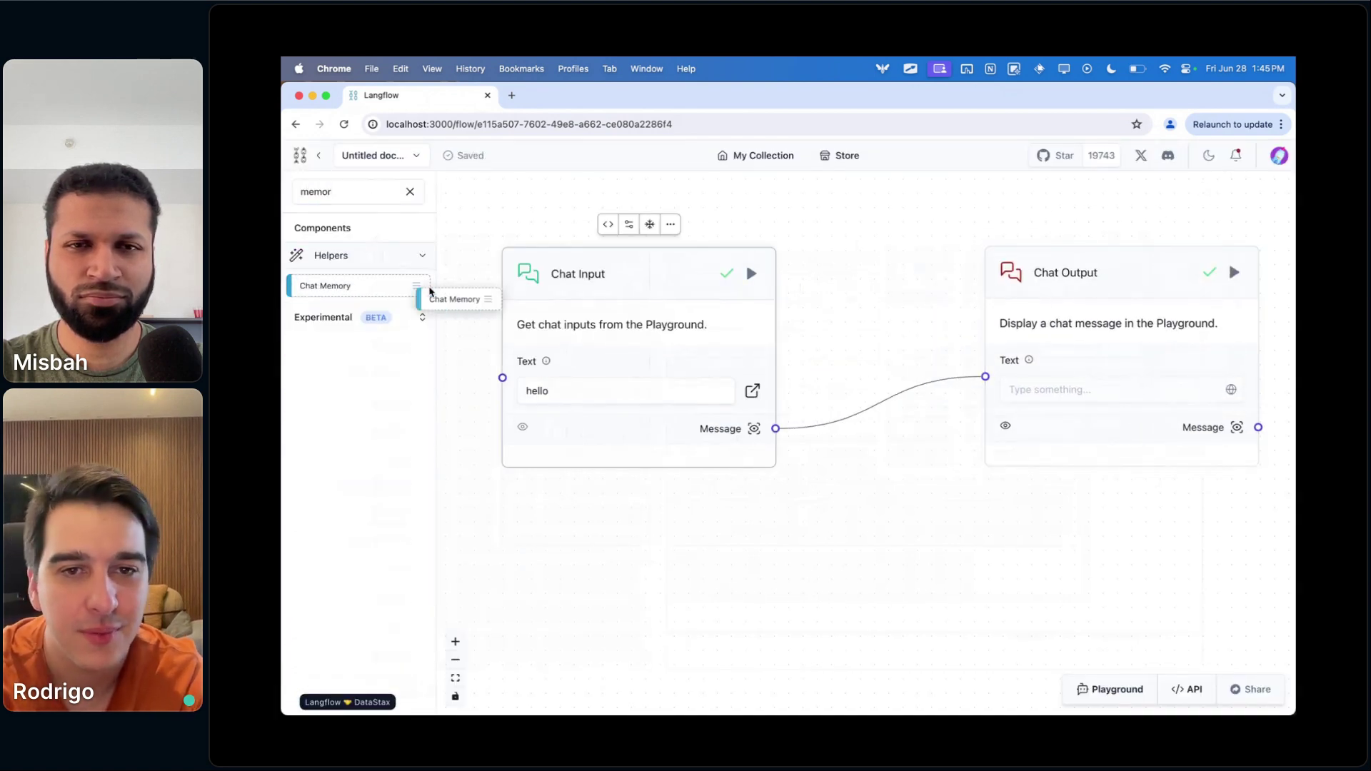
left_click_drag(337, 285, 646, 526)
left_click_drag(790, 474, 725, 334)
- Run the Chat Memory component and inspect its Messages (Text) output
left_click(680, 397)
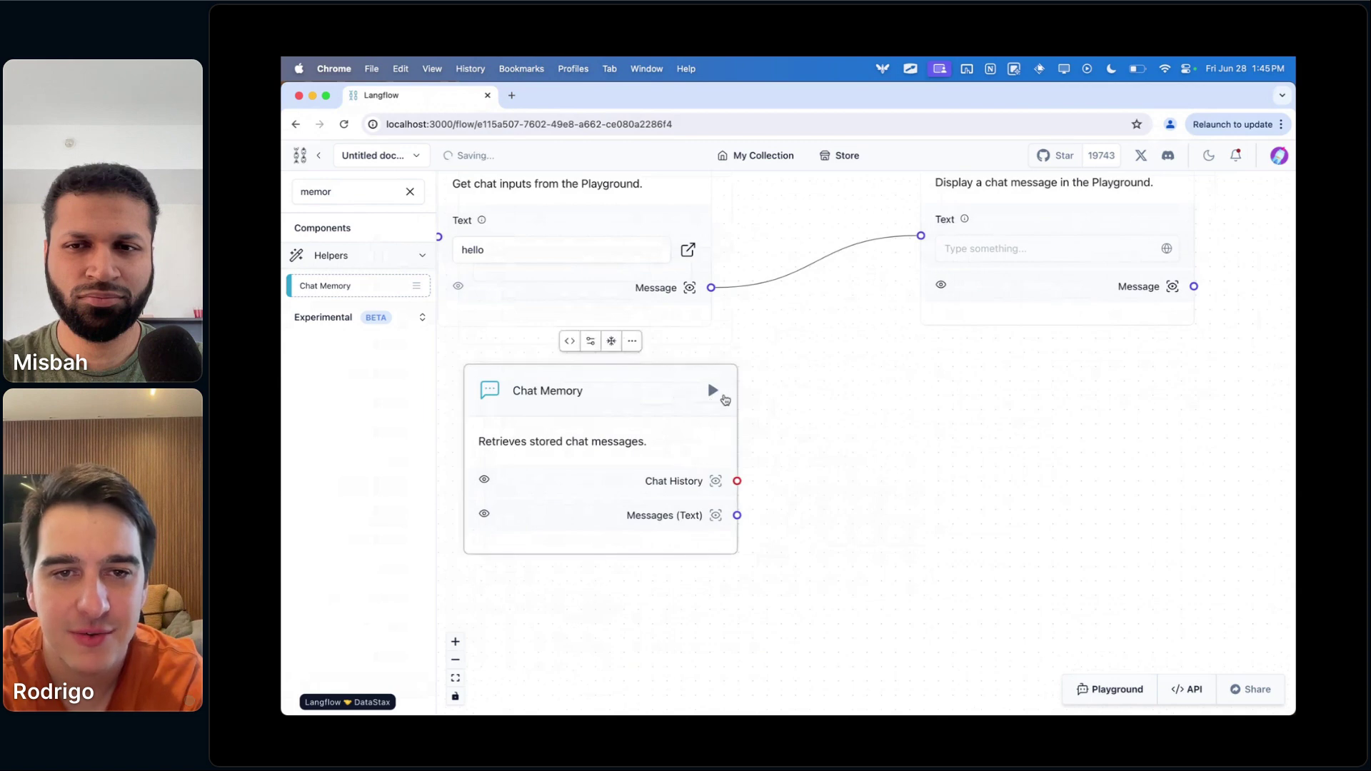
left_click(712, 393)
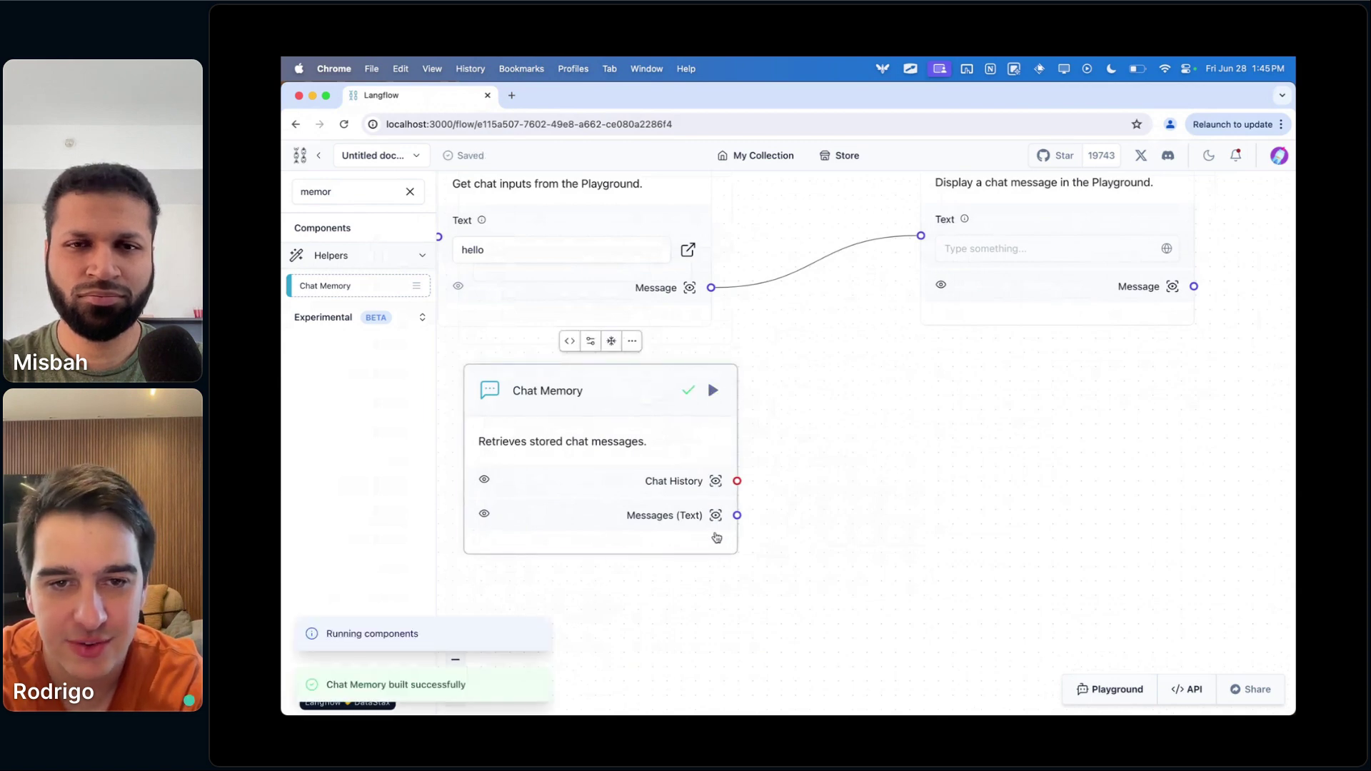
left_click(716, 516)
left_click_drag(589, 309, 531, 284)
left_click(536, 249)
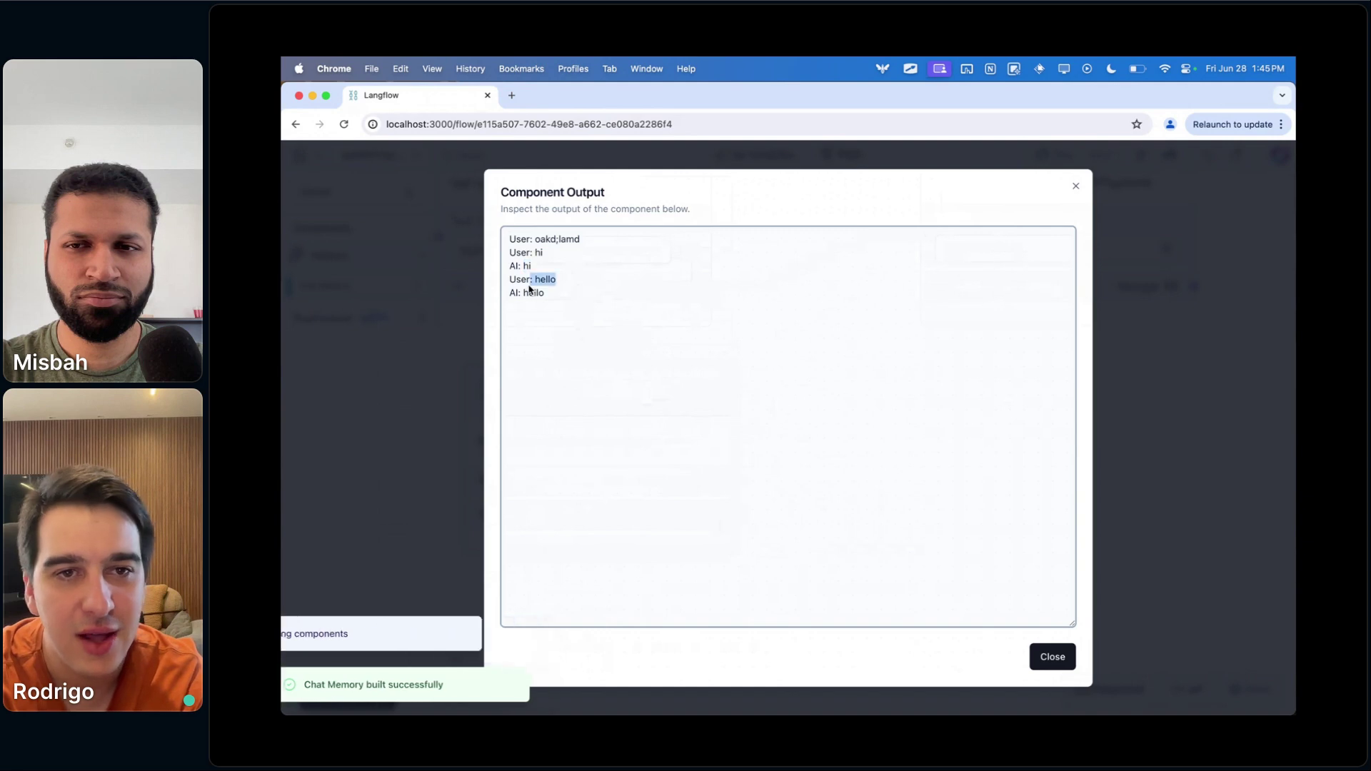
left_click(1075, 187)
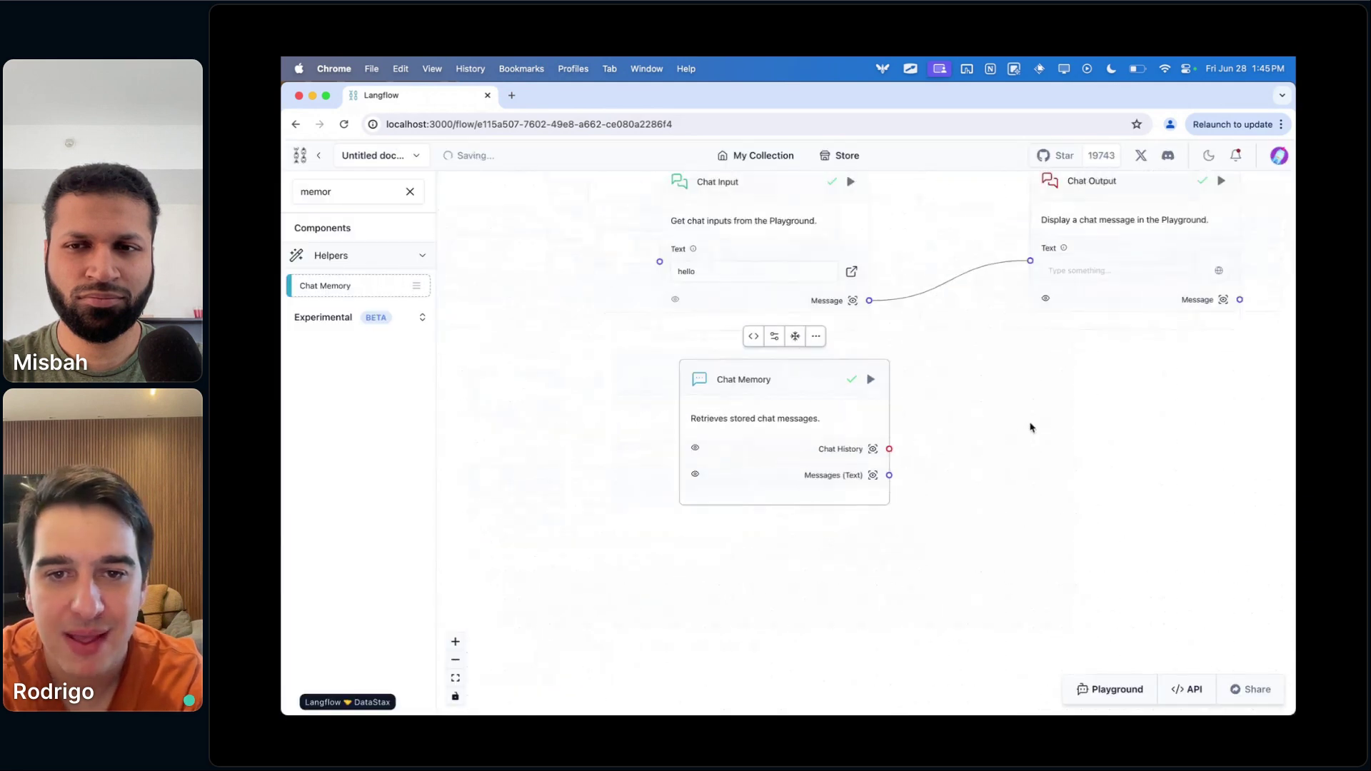
- Find the Prompt component and add it to the canvas beside Chat Memory
left_click_drag(871, 407, 769, 419)
left_click(409, 192)
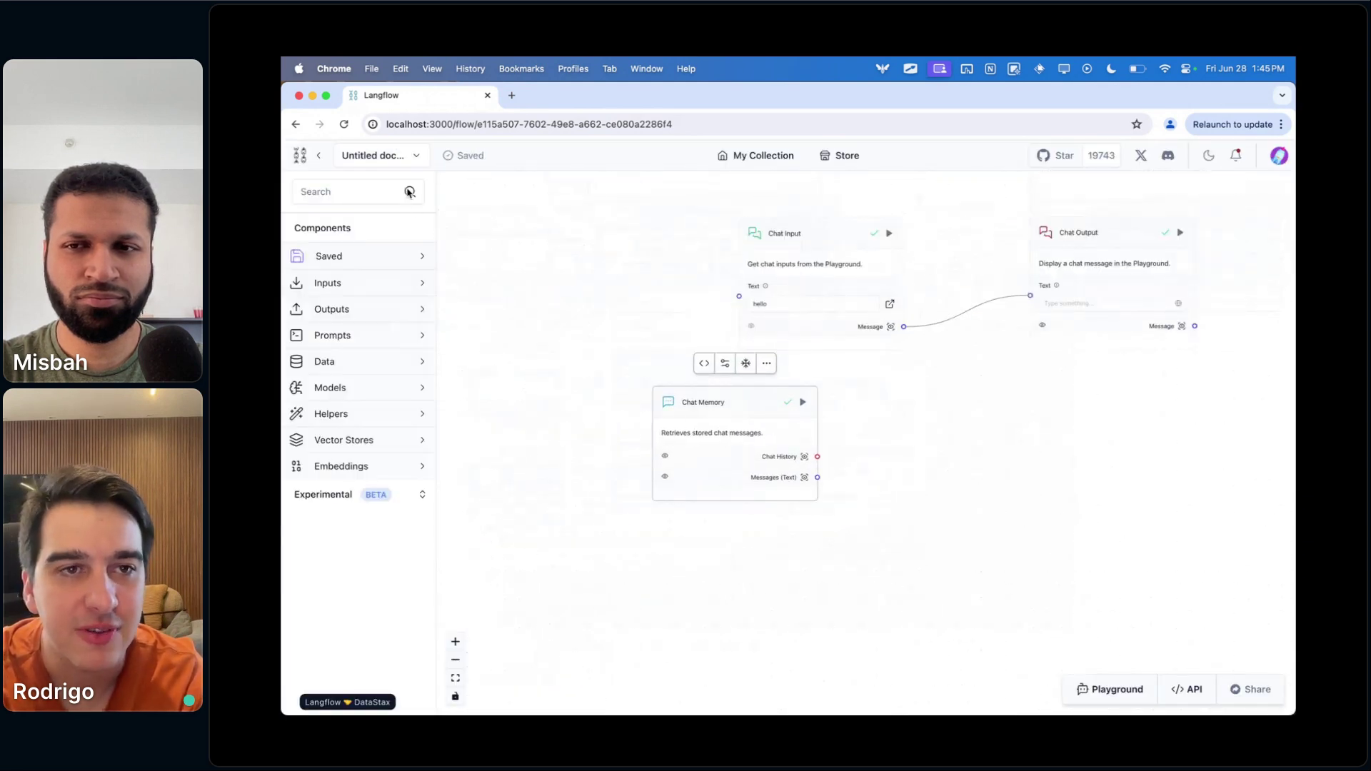
left_click(346, 197)
type("promt")
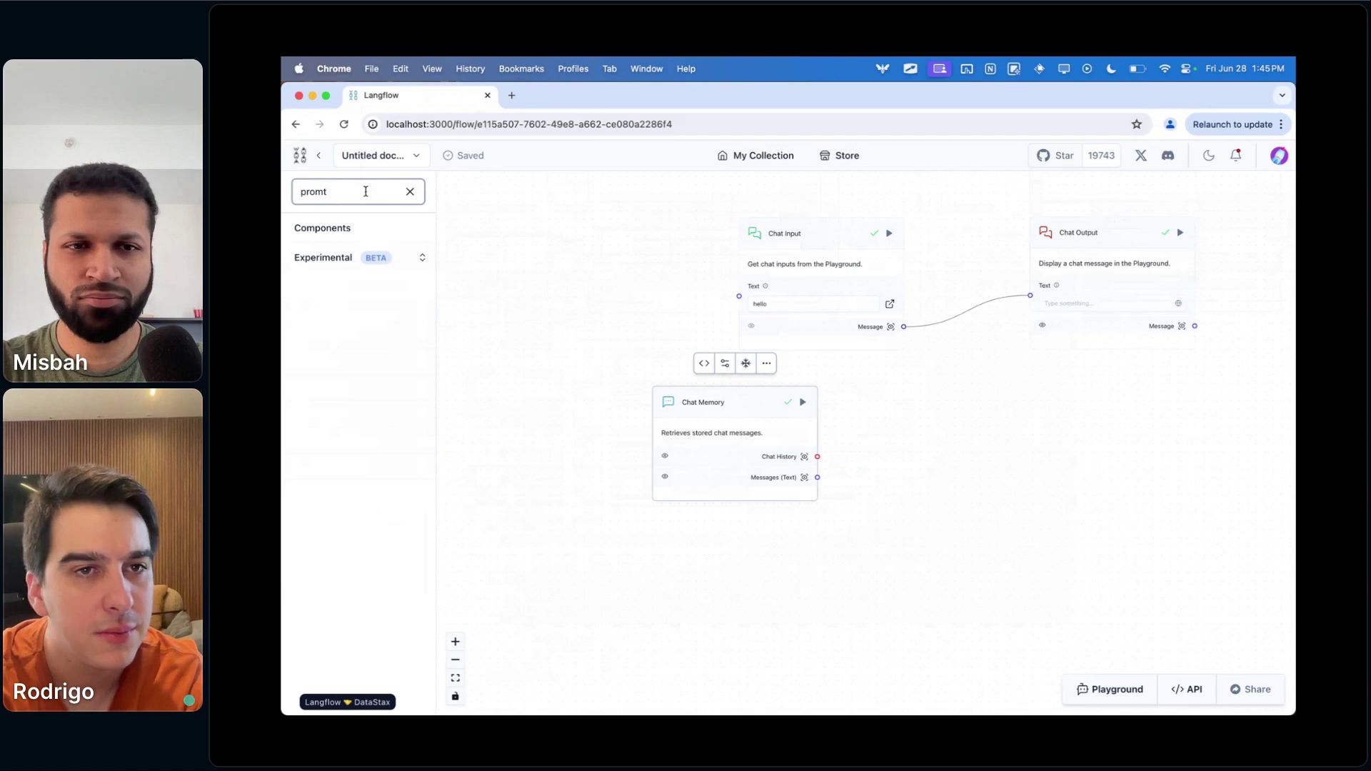
key("BackSpace")
left_click_drag(330, 274, 893, 396)
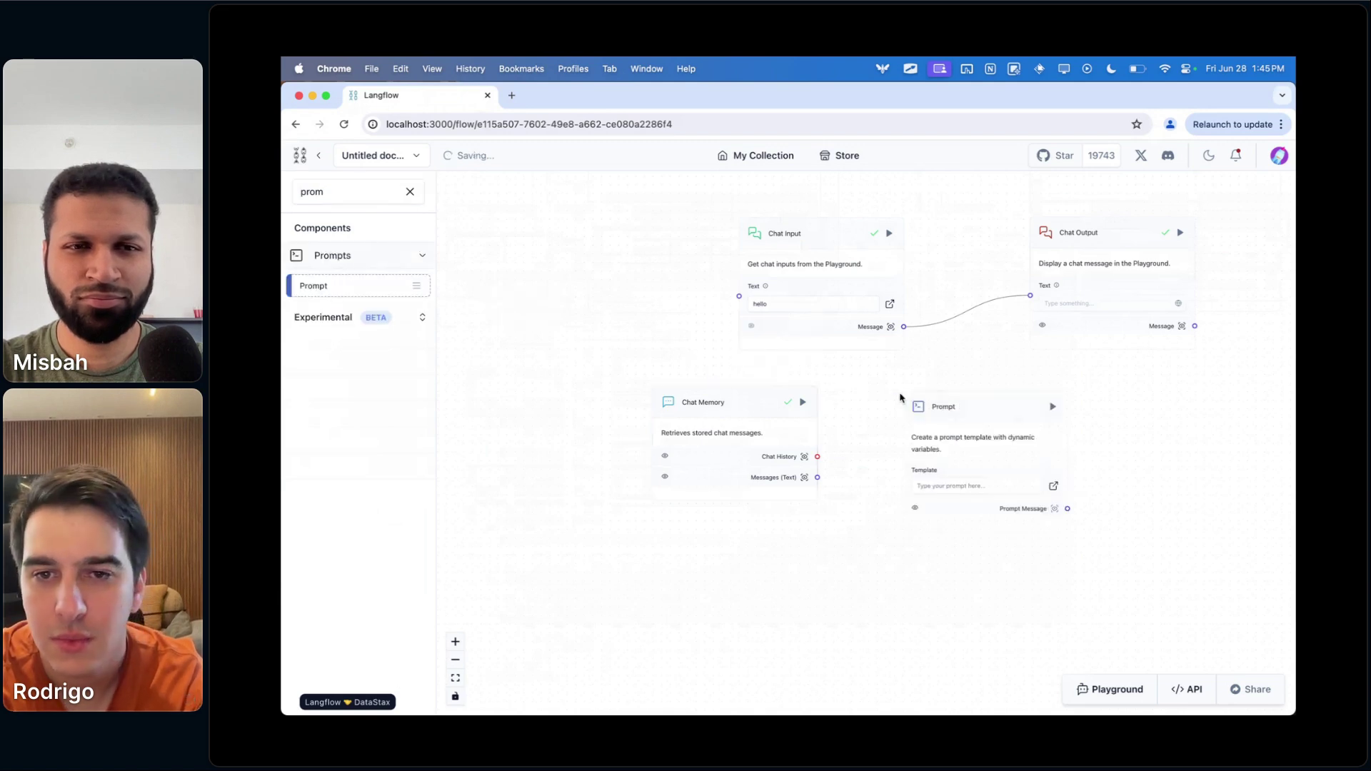
- Save the Prompt template as "{history}", "Given the history, answer my question:", "{question}" and "Answer:", separated by blank lines
left_click(950, 495)
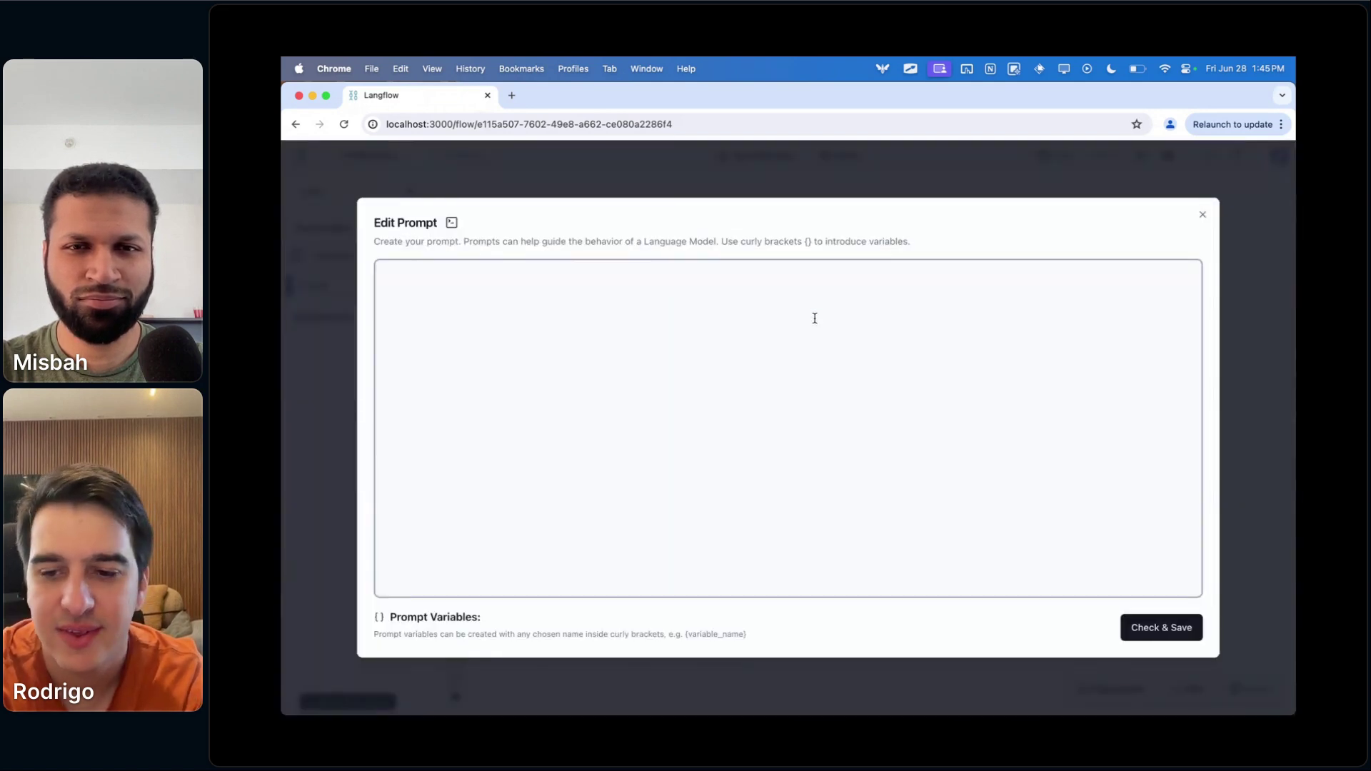
type("{history")
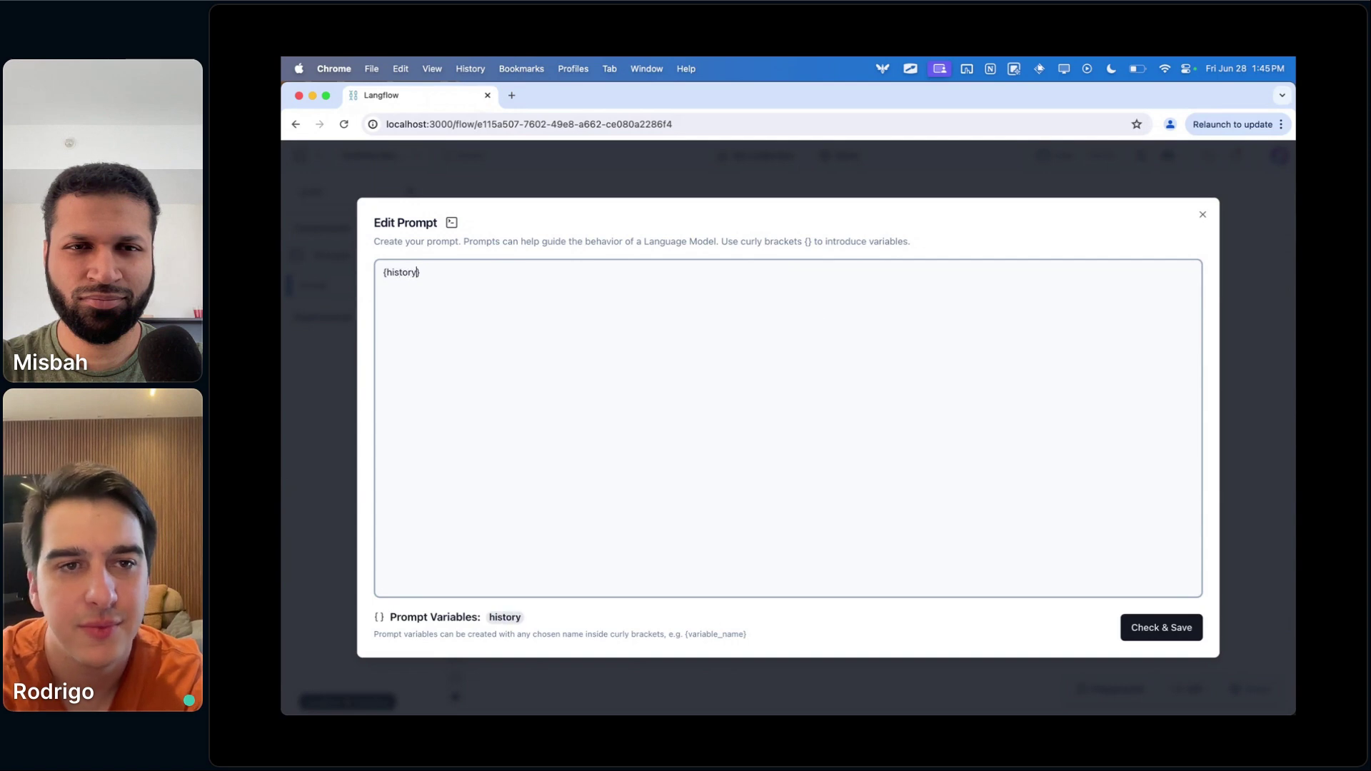
key("Return")
key("Return")
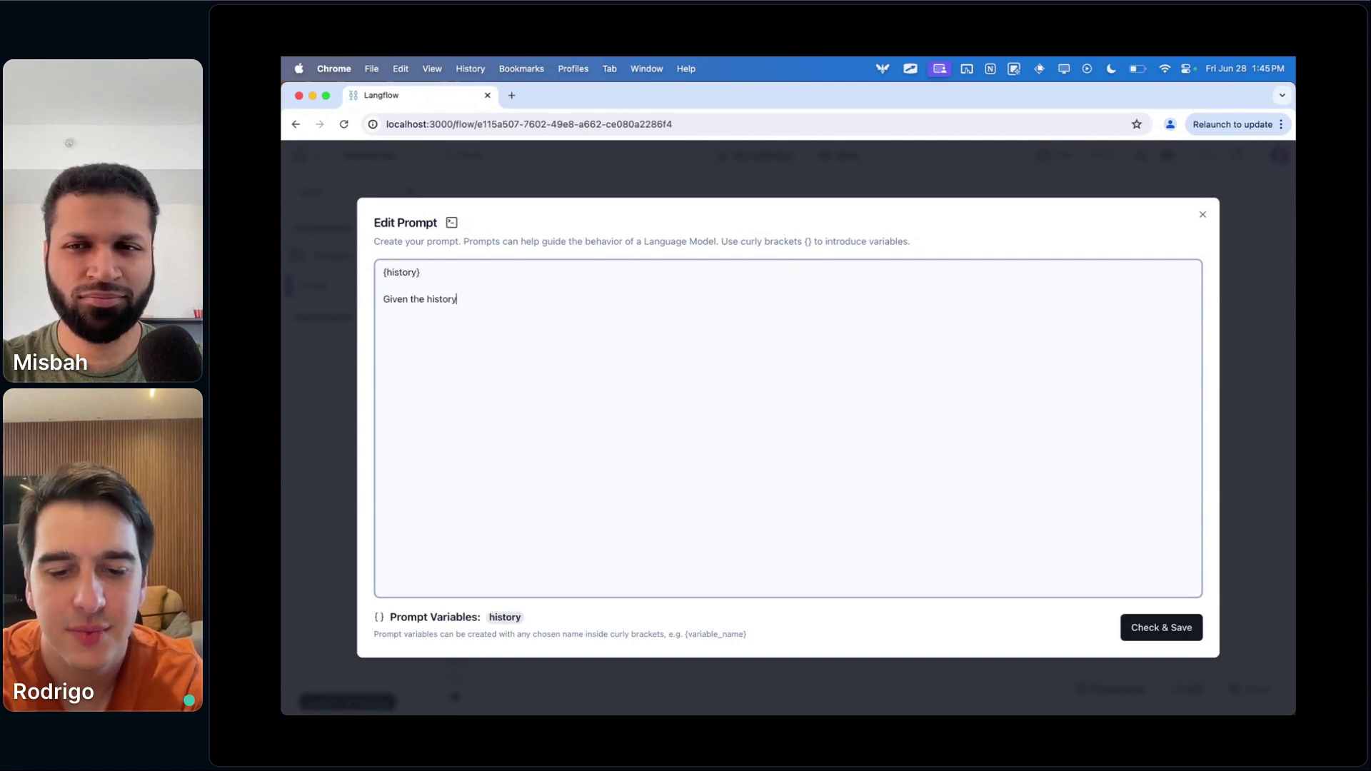
type("Given the history, answer my que")
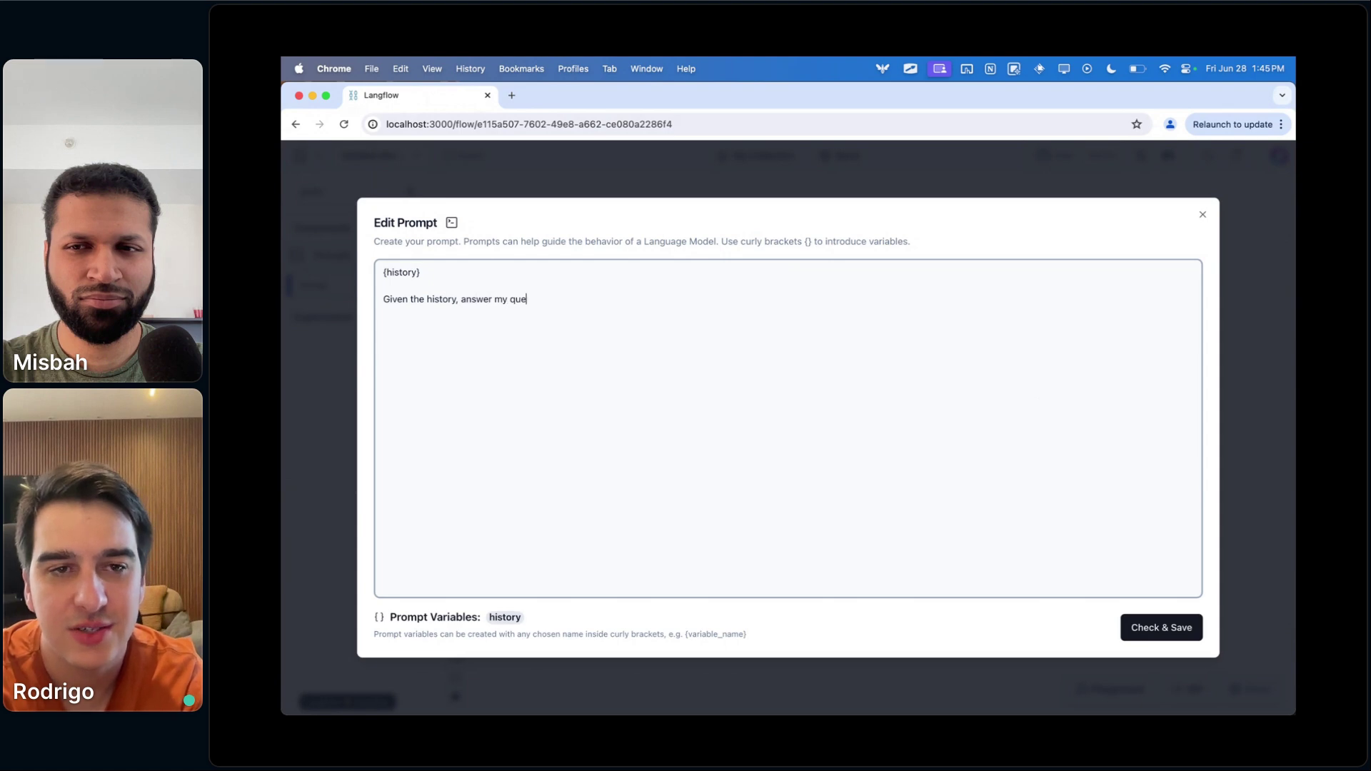
type("stion:  {question")
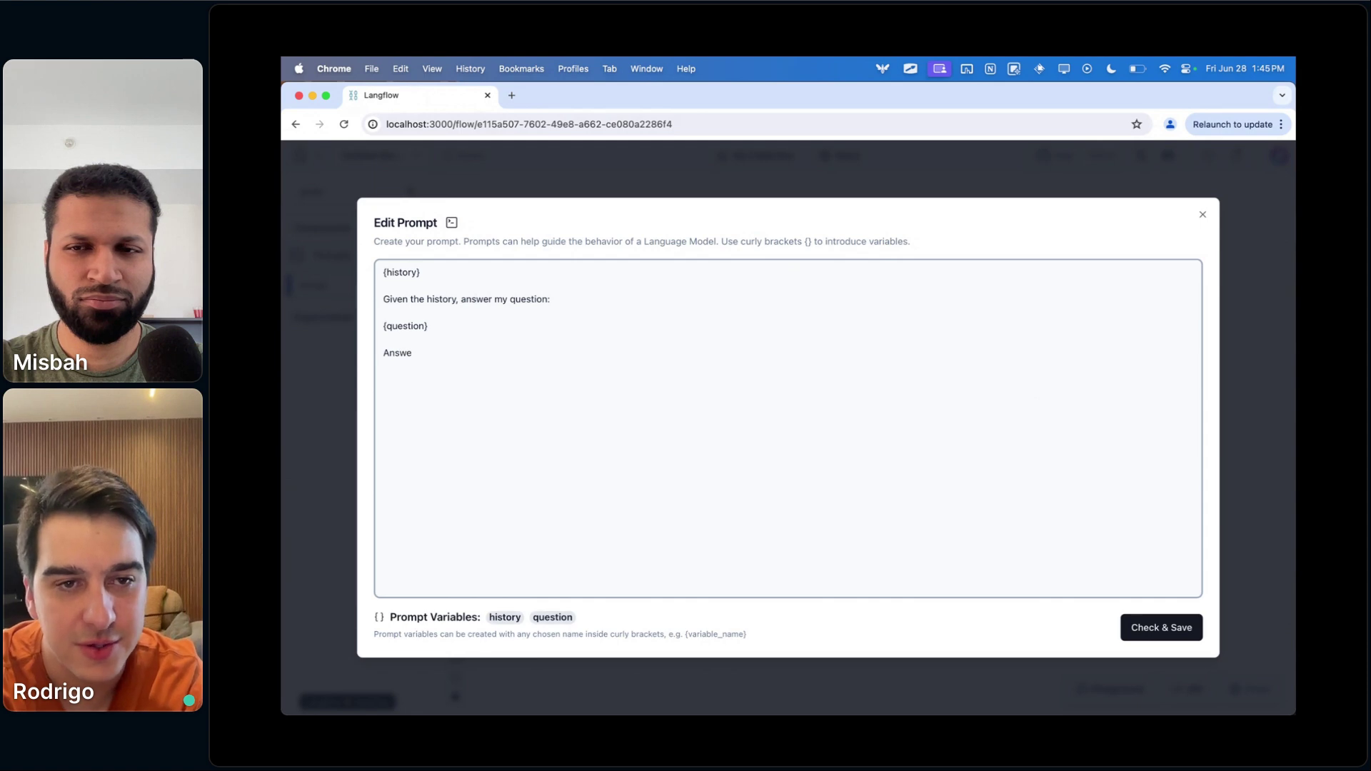
left_click(1181, 627)
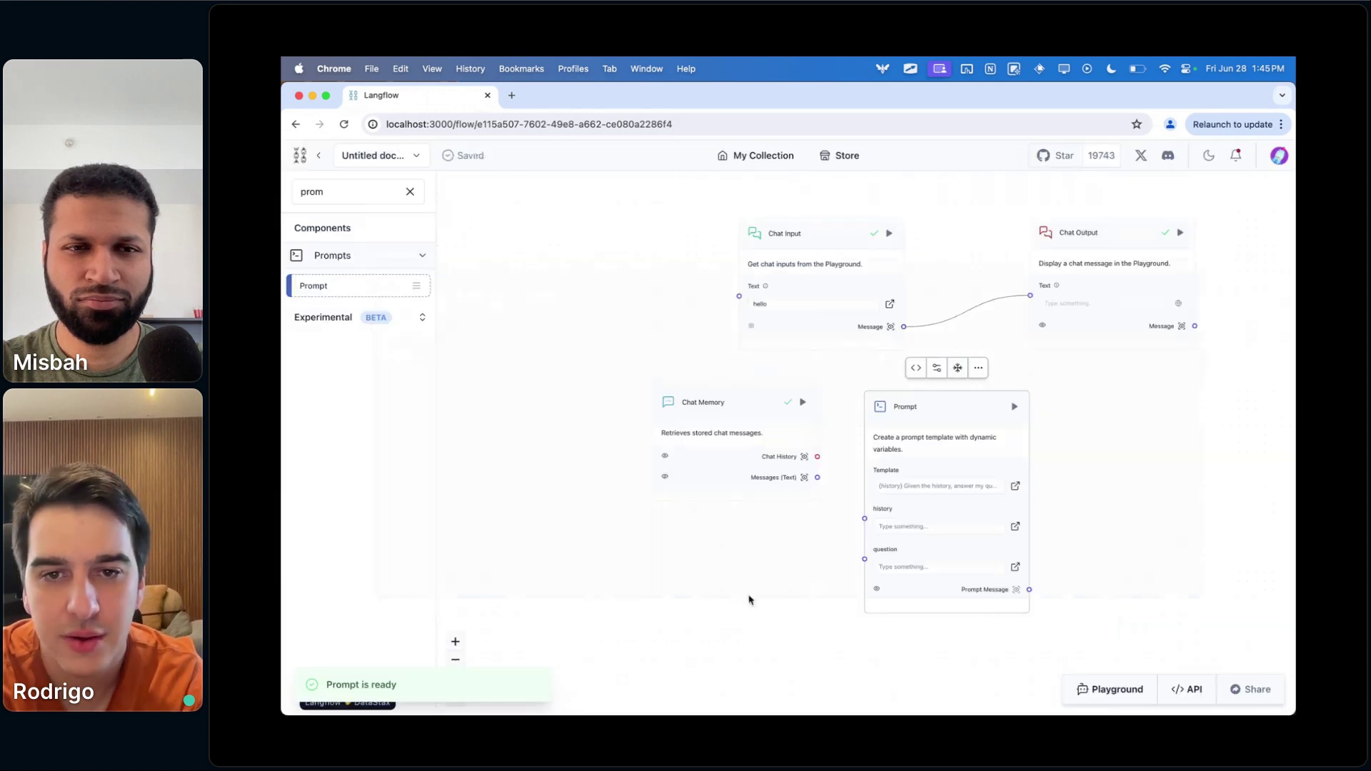
- Connect Chat Memory's Messages (Text) to the Prompt's history and the Chat Input, detached and moved below Chat Memory, to question
scroll(804, 534, "down", 2)
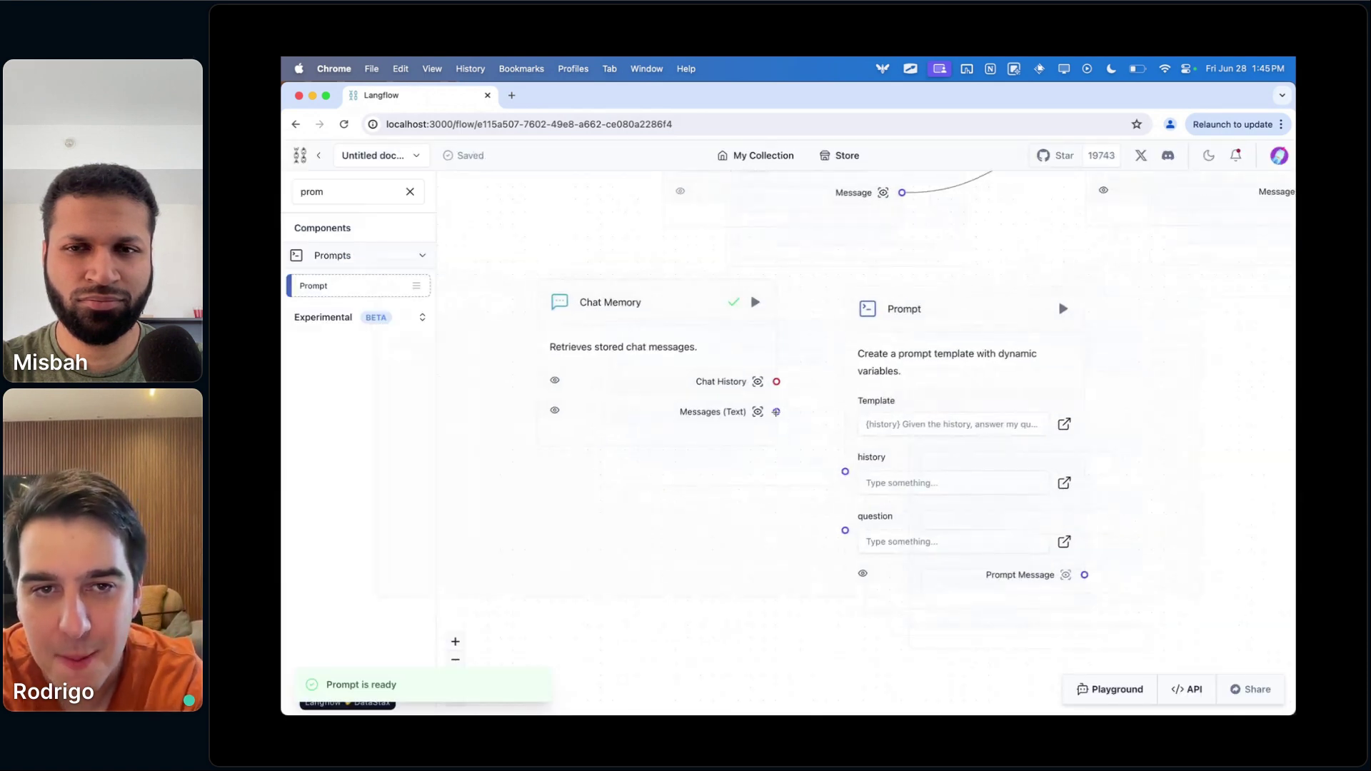
left_click_drag(775, 411, 845, 472)
left_click_drag(861, 354, 898, 343)
scroll(898, 342, "down", 5)
left_click_drag(852, 204, 763, 428)
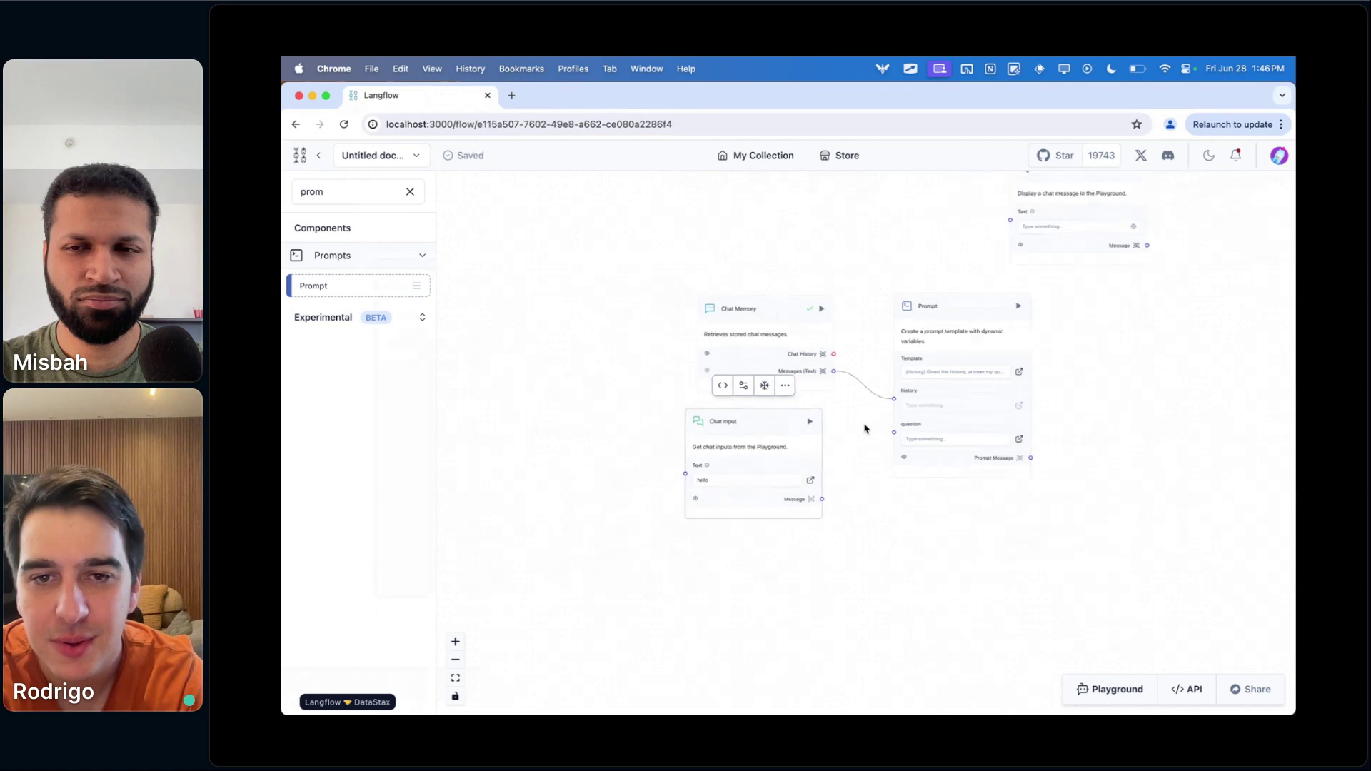
left_click_drag(822, 498, 894, 432)
- Move Chat Output farther away from the Prompt and add an OpenAI model component between the two
scroll(894, 432, "up", 3)
left_click_drag(863, 552, 758, 557)
scroll(775, 559, "down", 2)
left_click_drag(1051, 376, 921, 494)
left_click_drag(888, 254, 1085, 383)
scroll(842, 418, "down", 3)
left_click(412, 192)
left_click(362, 197)
type("open")
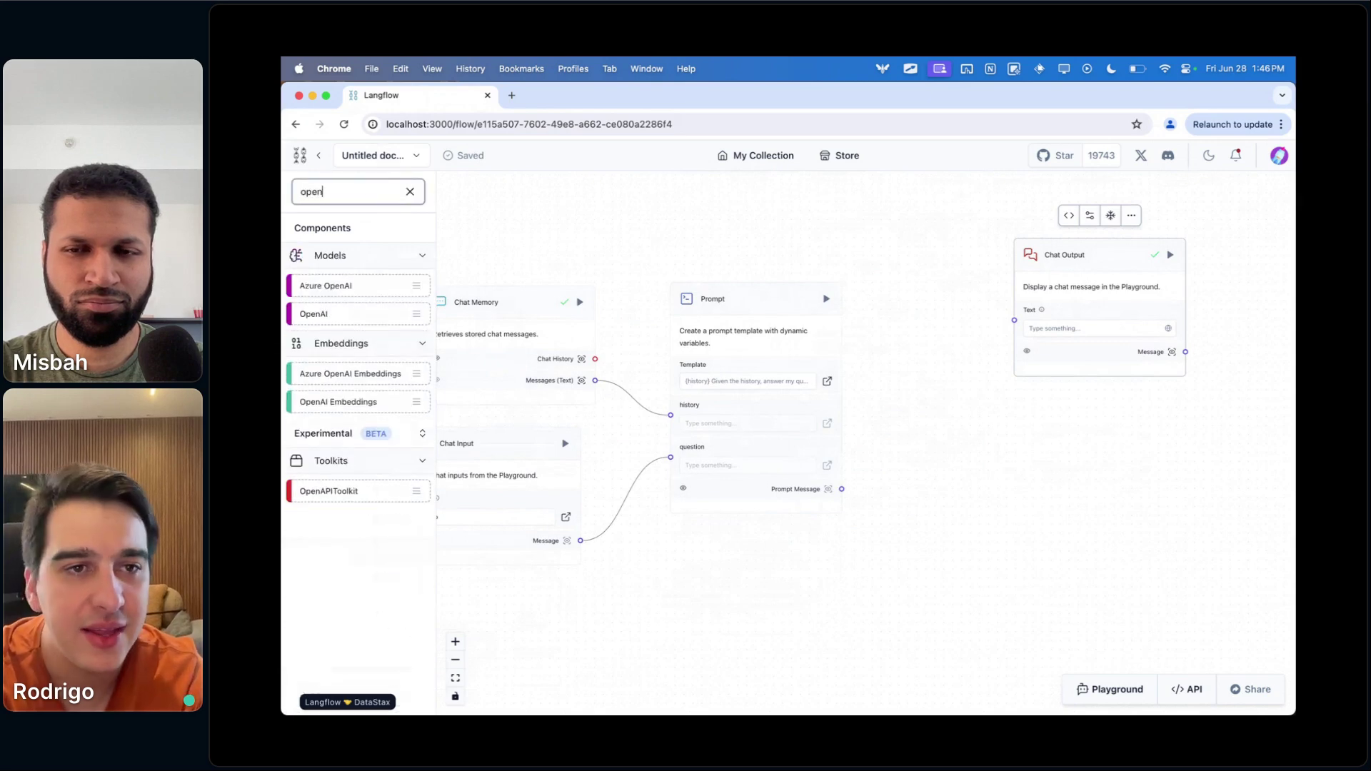
left_click_drag(336, 315, 888, 299)
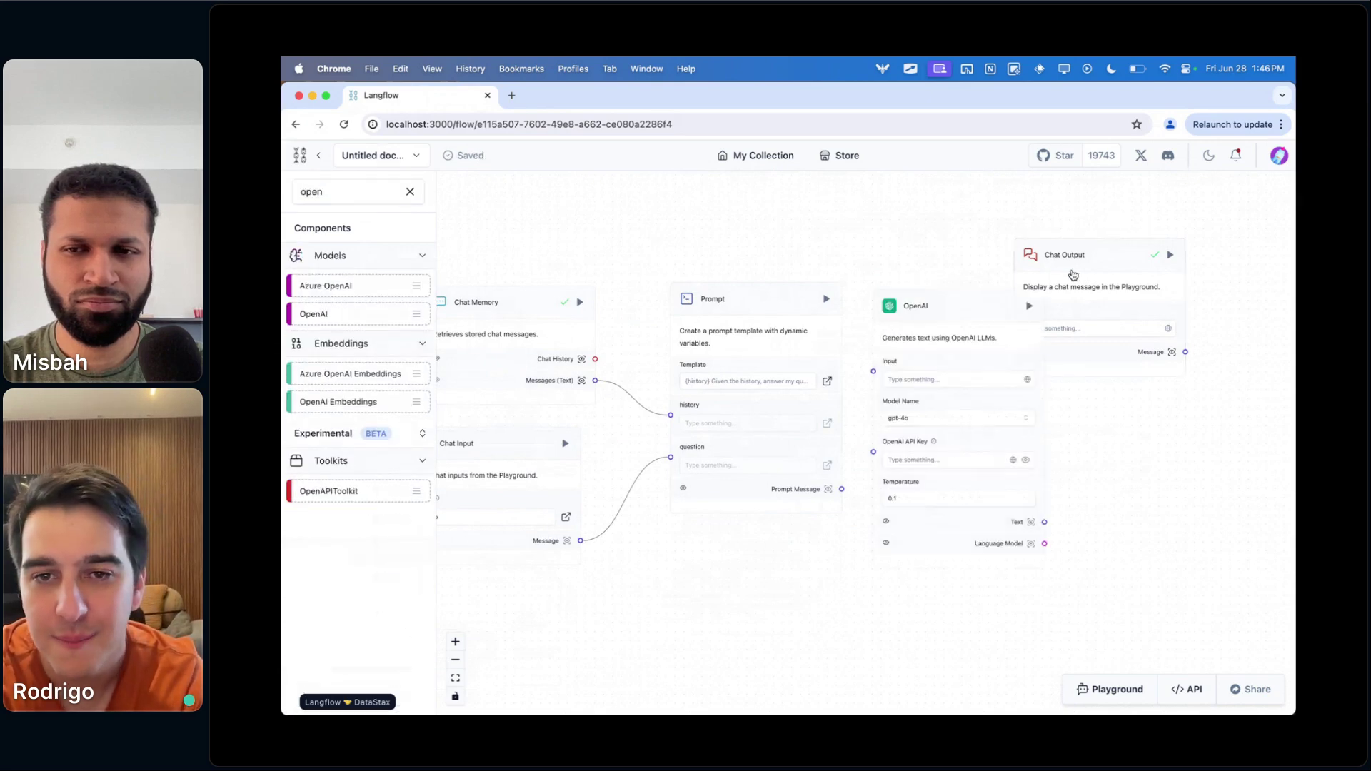
scroll(857, 593, "down", 2)
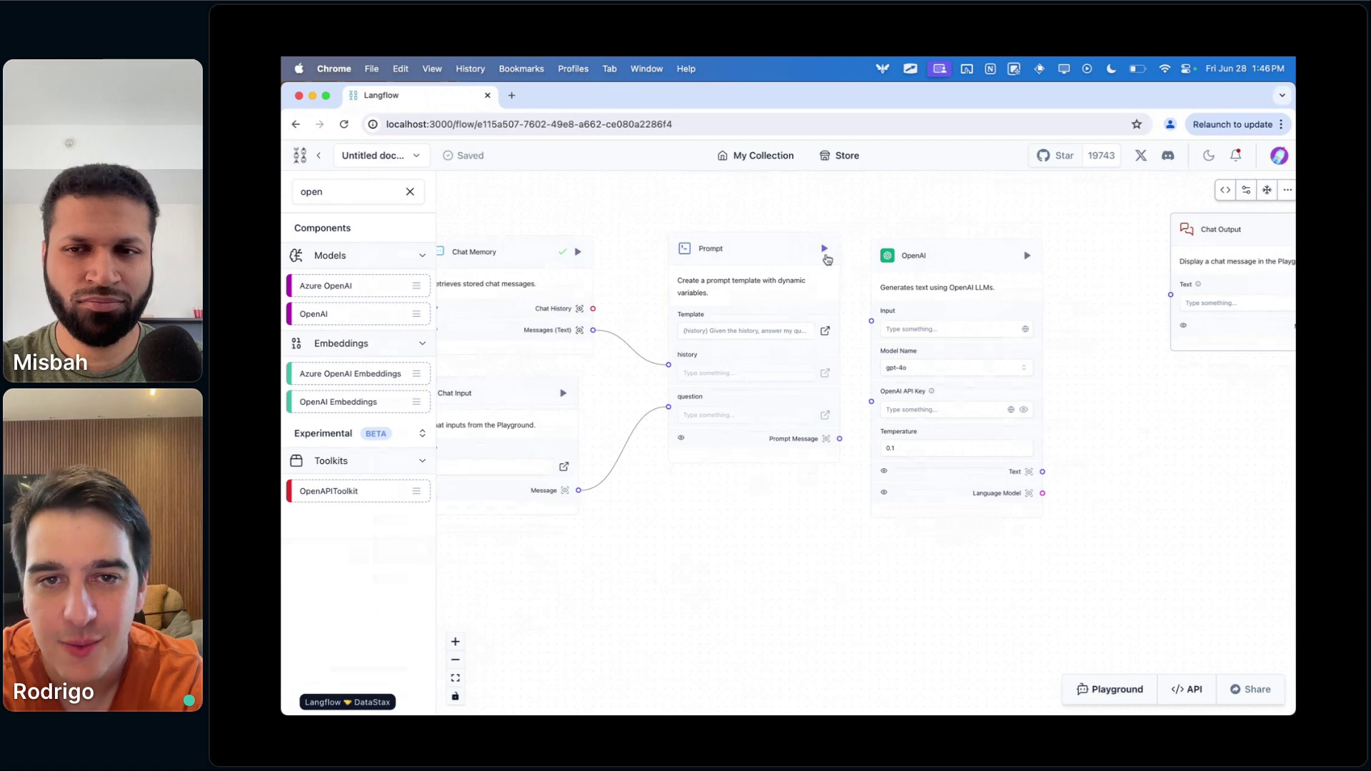
- Run the Prompt component and inspect its Prompt Message output
left_click(824, 249)
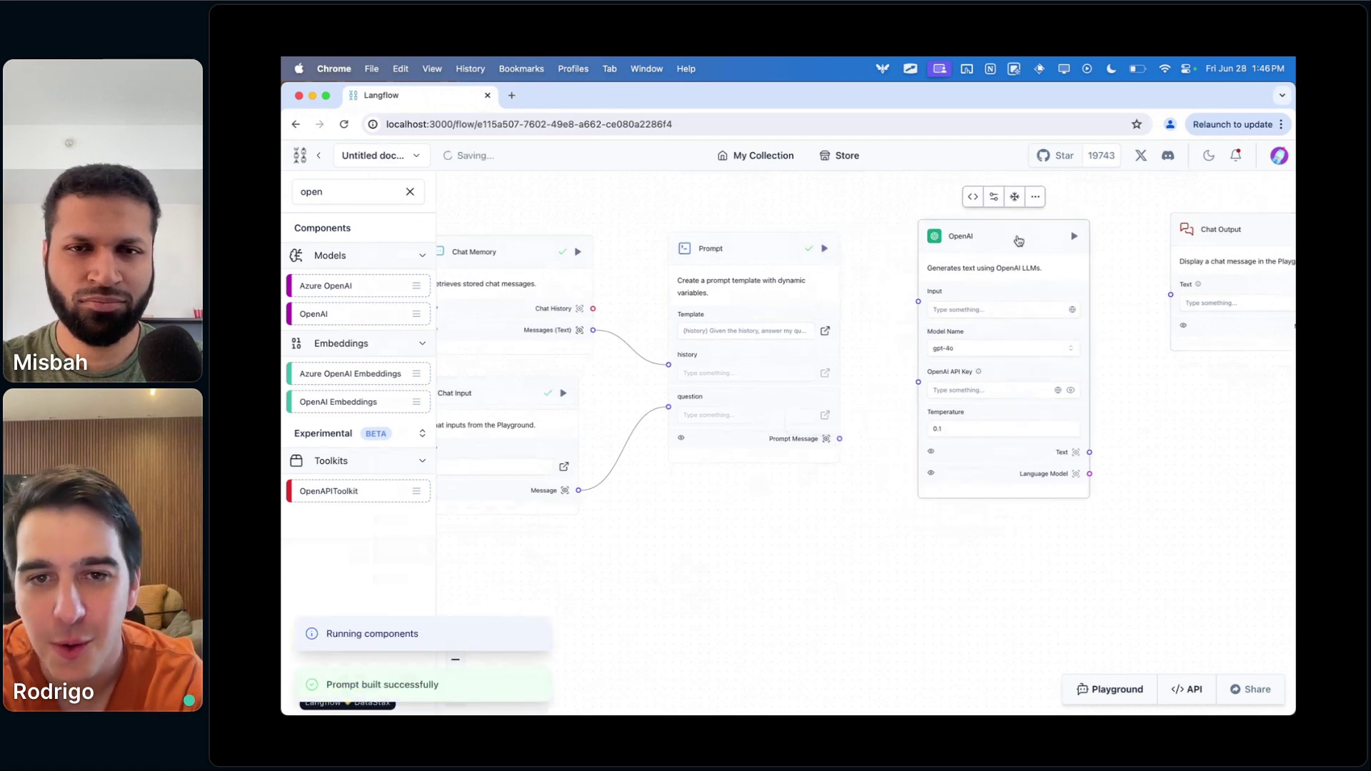
left_click(826, 439)
left_click_drag(585, 319, 500, 252)
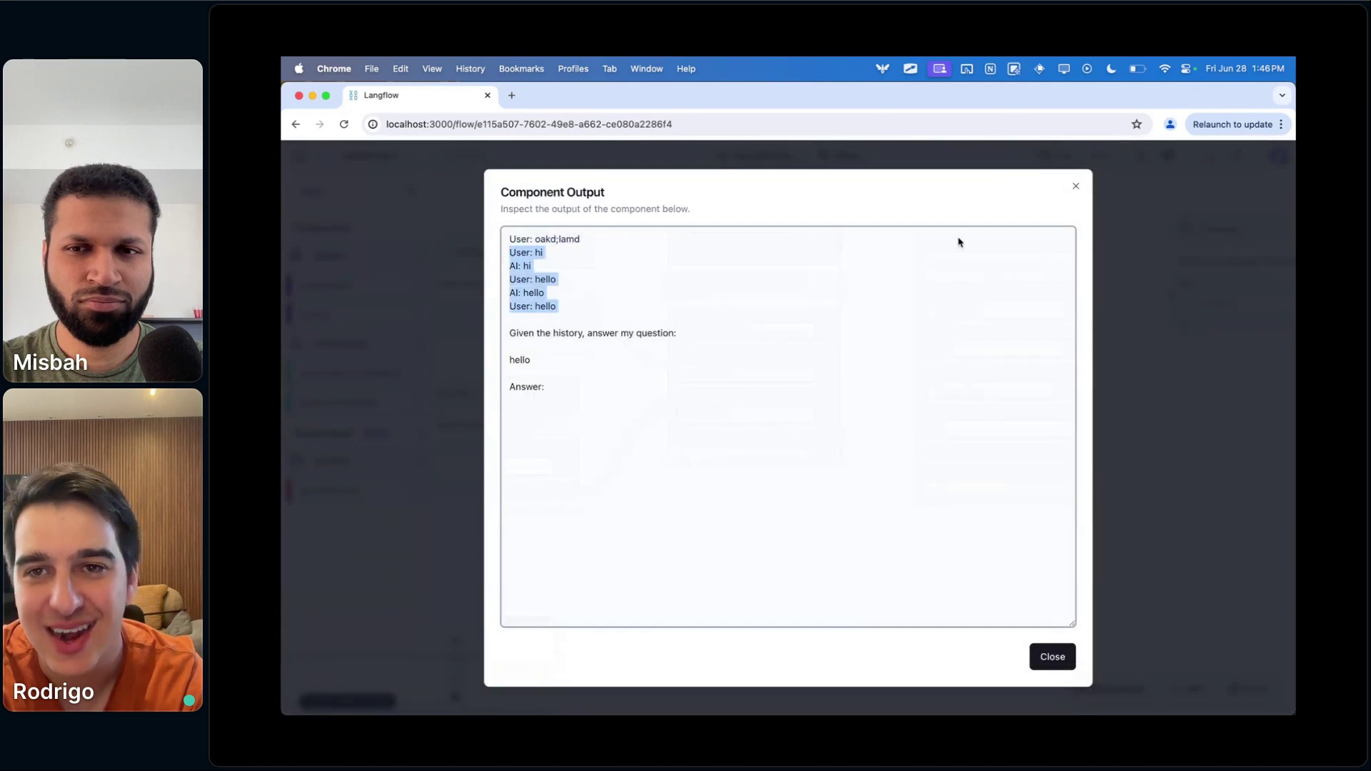
left_click(1073, 190)
- Delete the "oakd;lamd" message and both AI messages from the Default Session memory in the Playground
left_click_drag(714, 230, 884, 226)
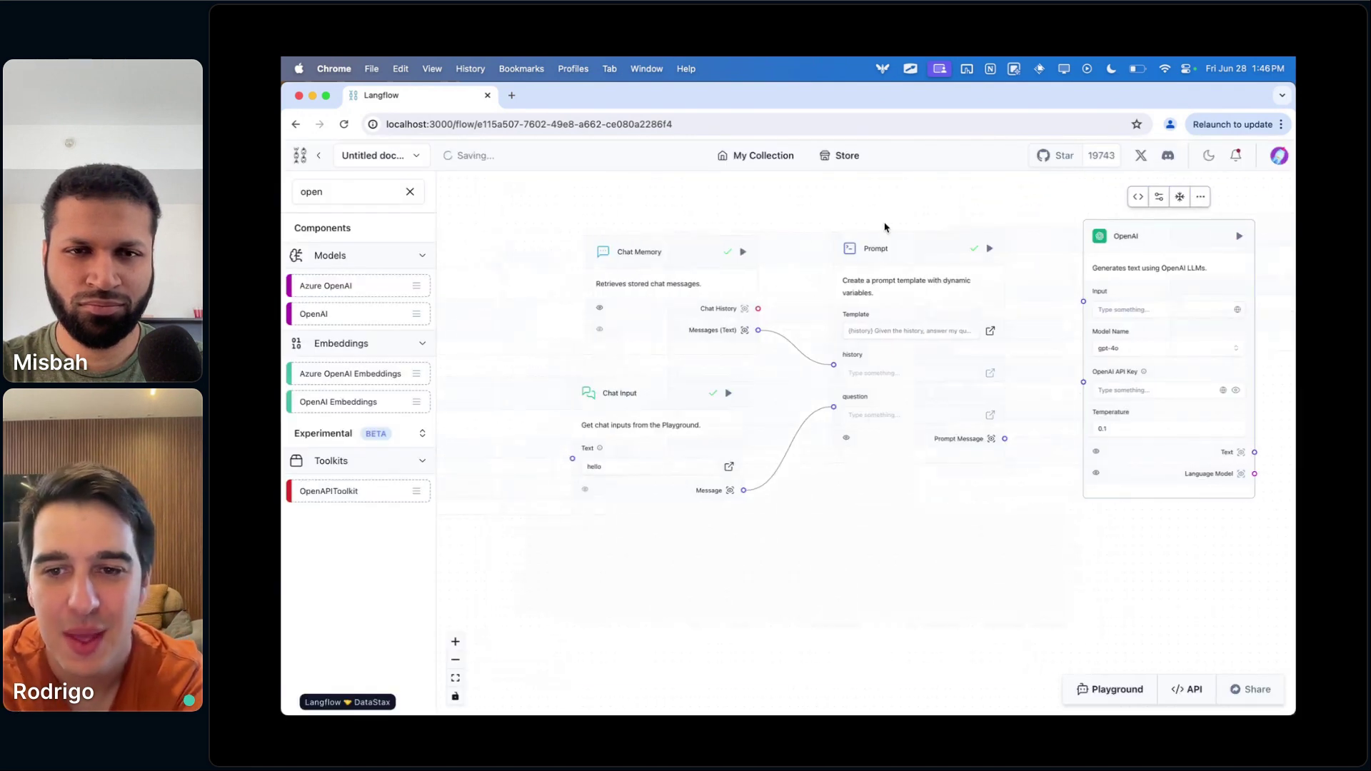
left_click_drag(866, 525, 820, 537)
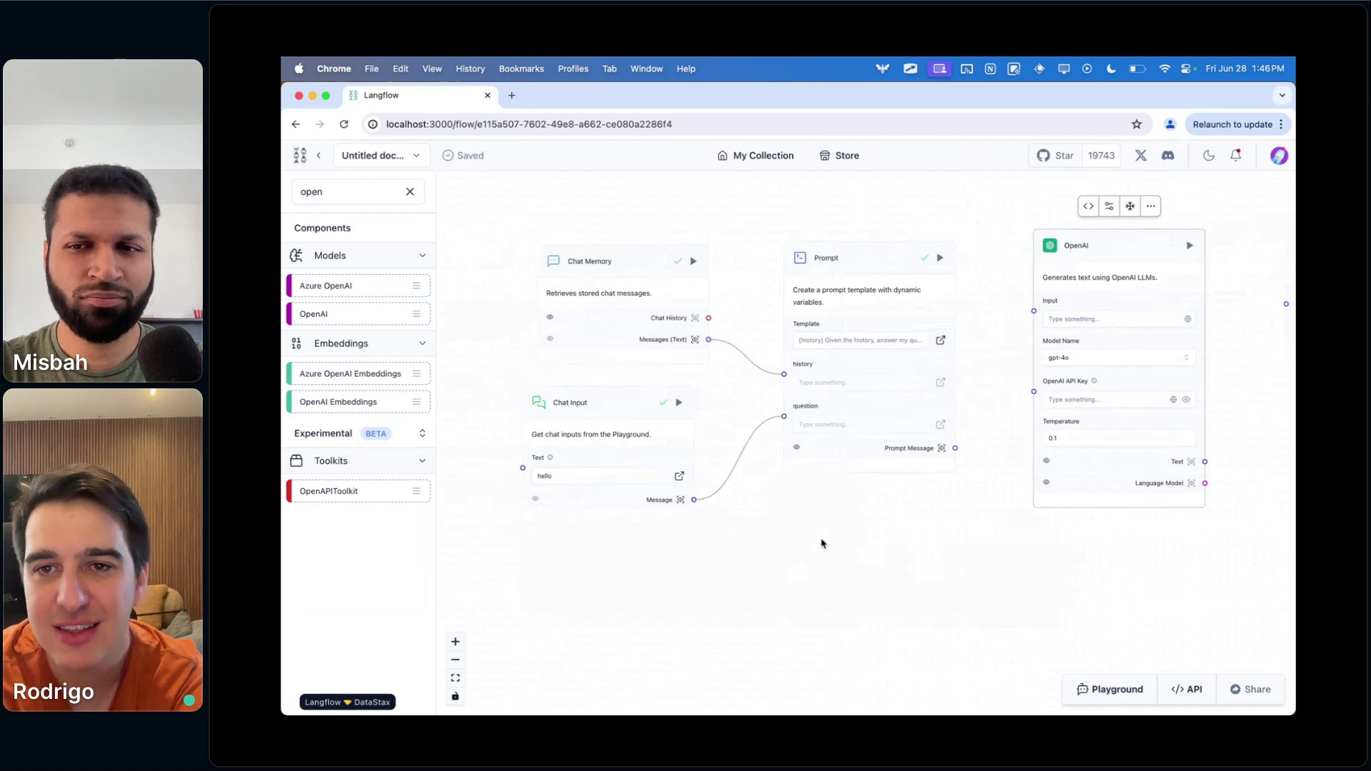
left_click(821, 543)
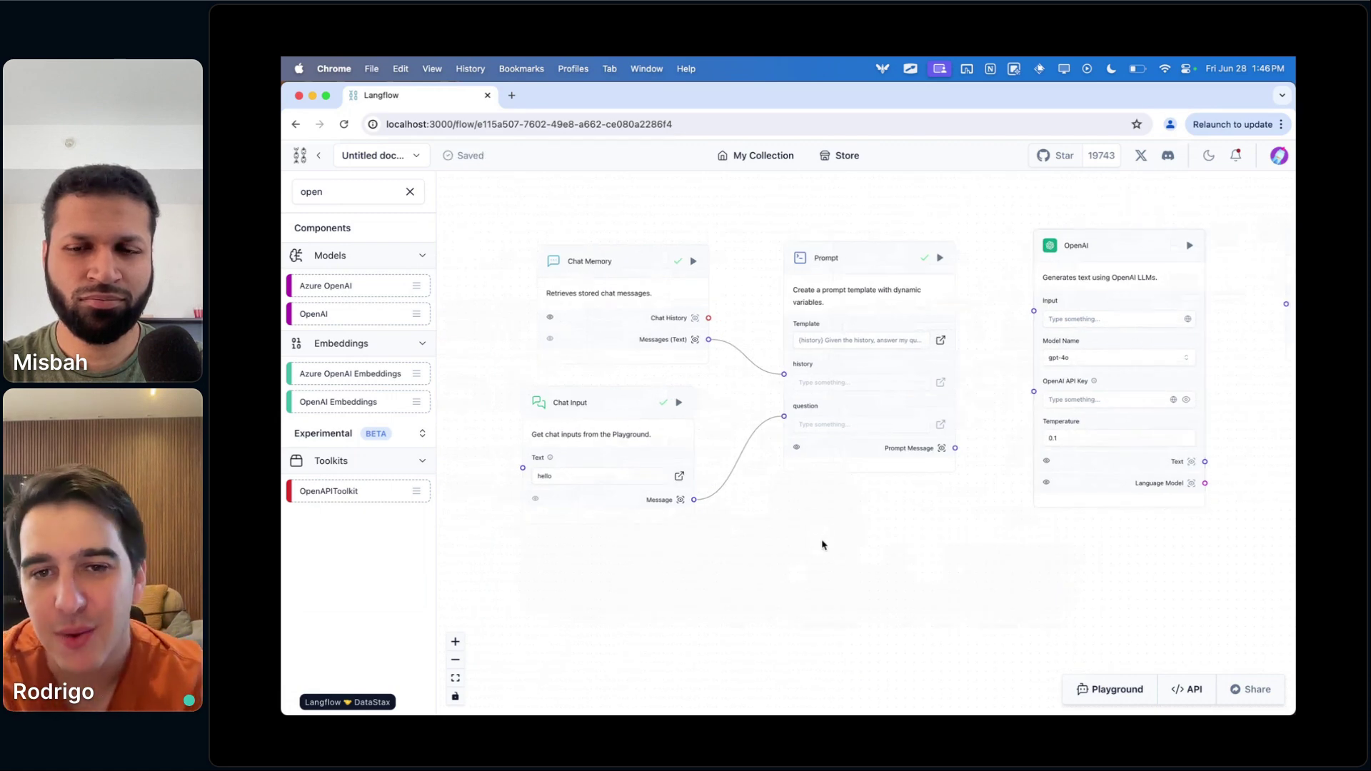
left_click(1144, 691)
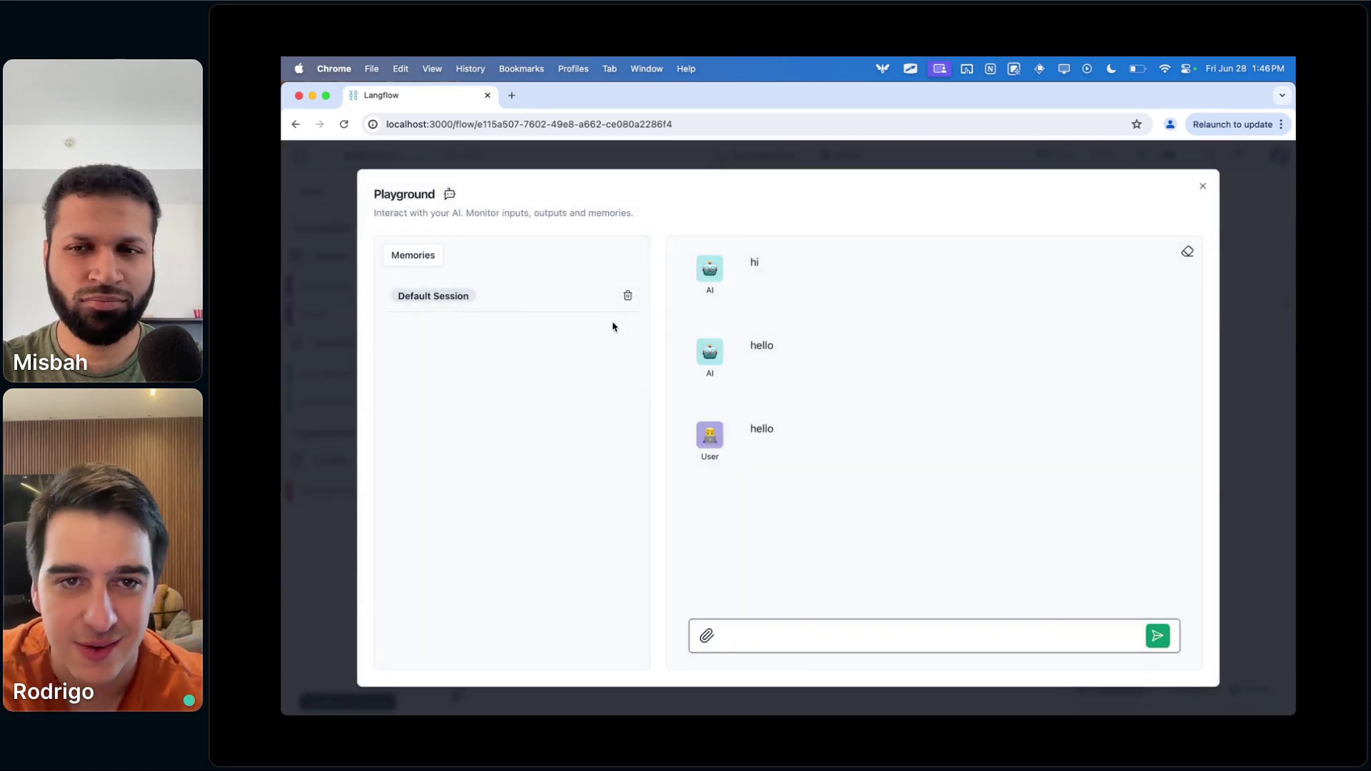
left_click(571, 294)
left_click(682, 317)
left_click(683, 372)
left_click(683, 428)
left_click(710, 653)
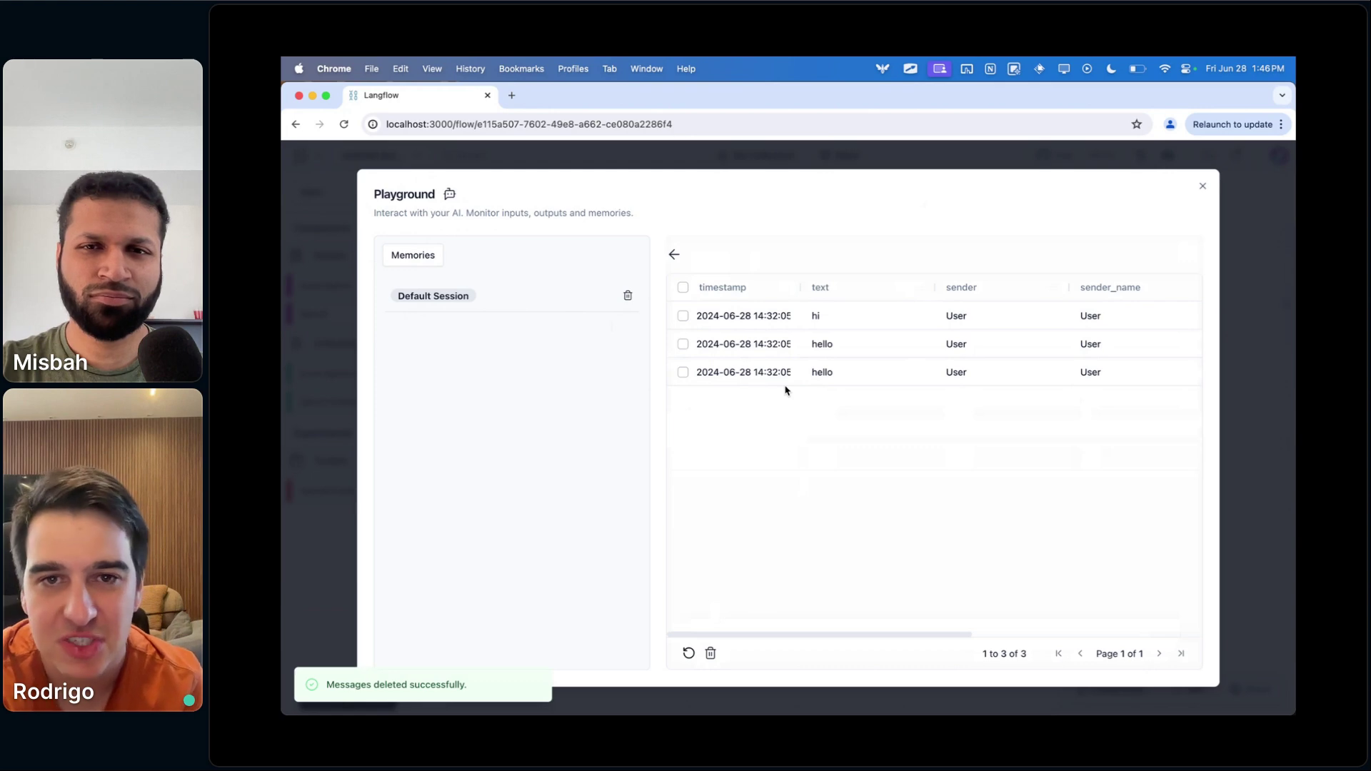
- Try to change the text of the stored "hi" message to "i hate you"
left_click(830, 325)
double_click(832, 325)
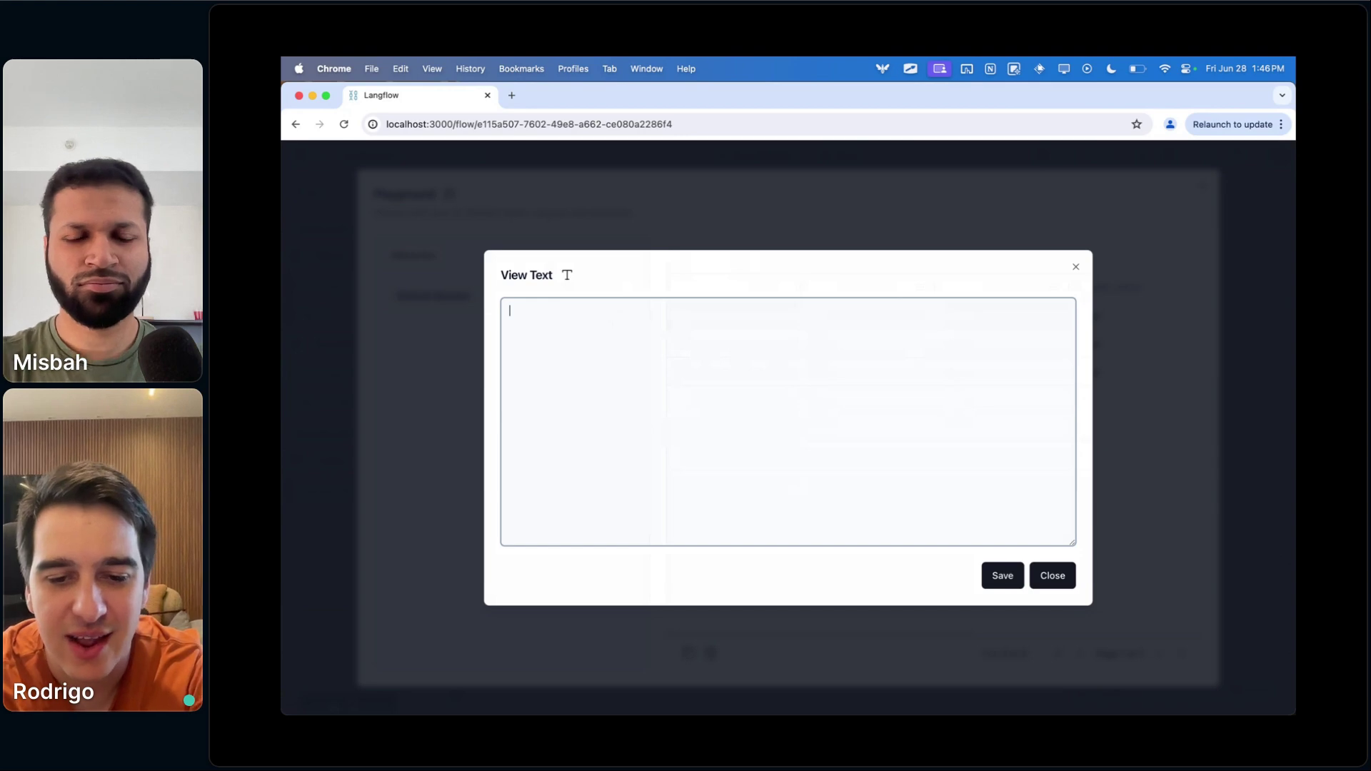
type("i hate you")
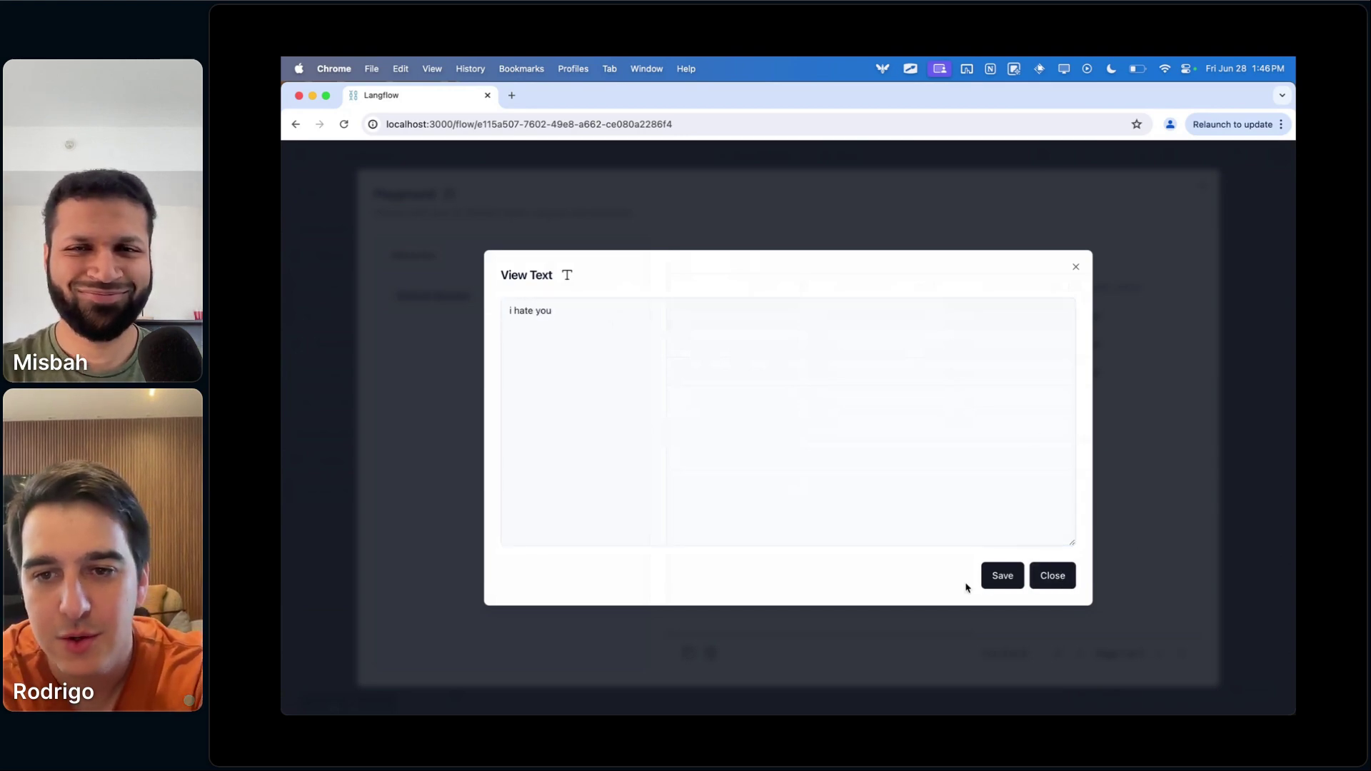
left_click(1001, 577)
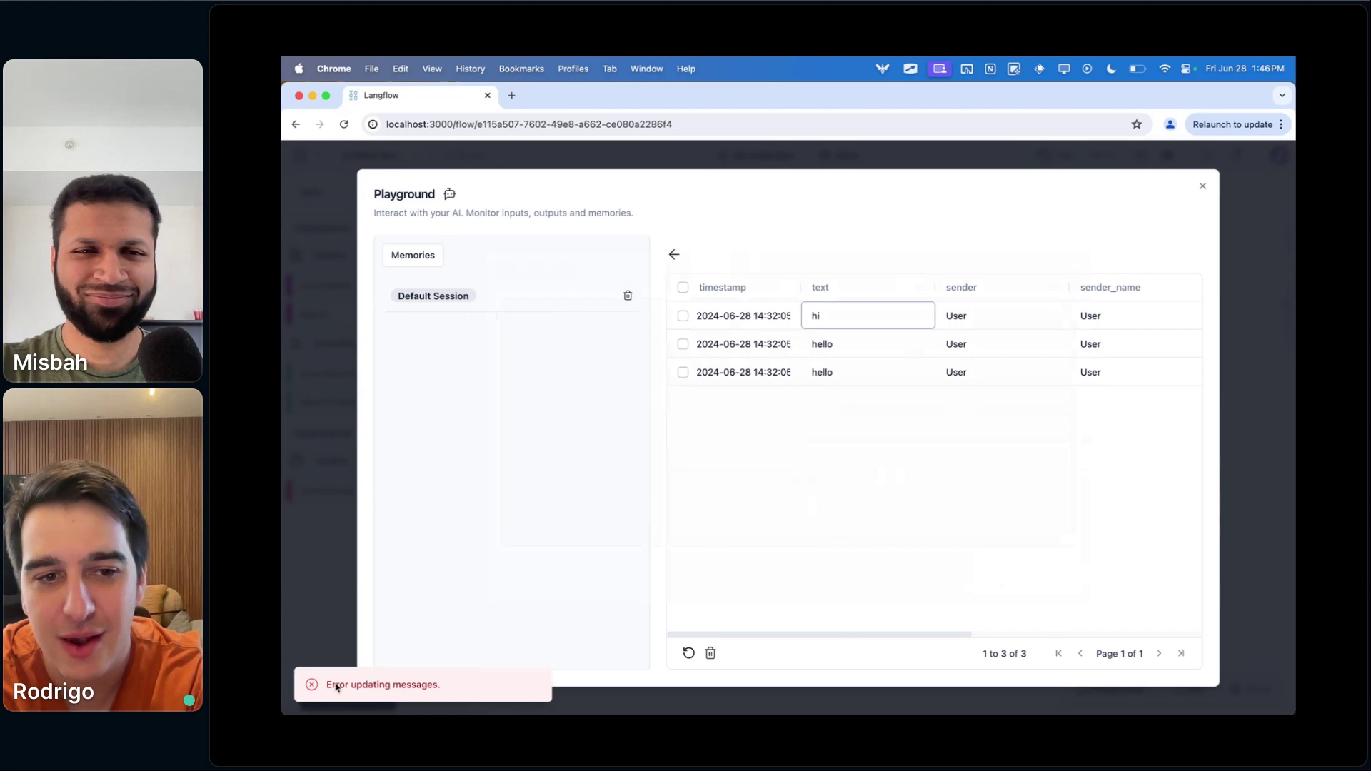
double_click(829, 322)
left_click(1068, 277)
- Check the frontend output in the Warp terminal, and close the Playground back in Chrome
left_click(965, 680)
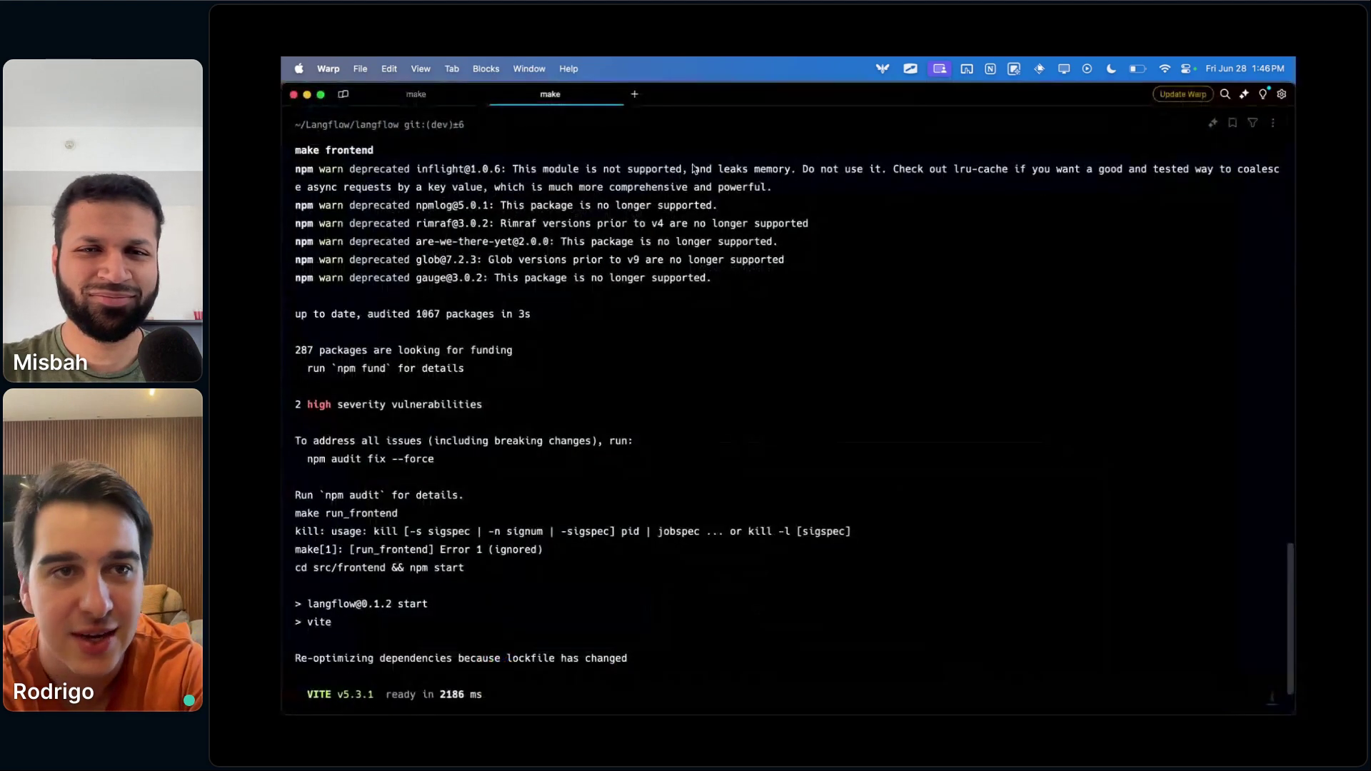
key("super+Tab")
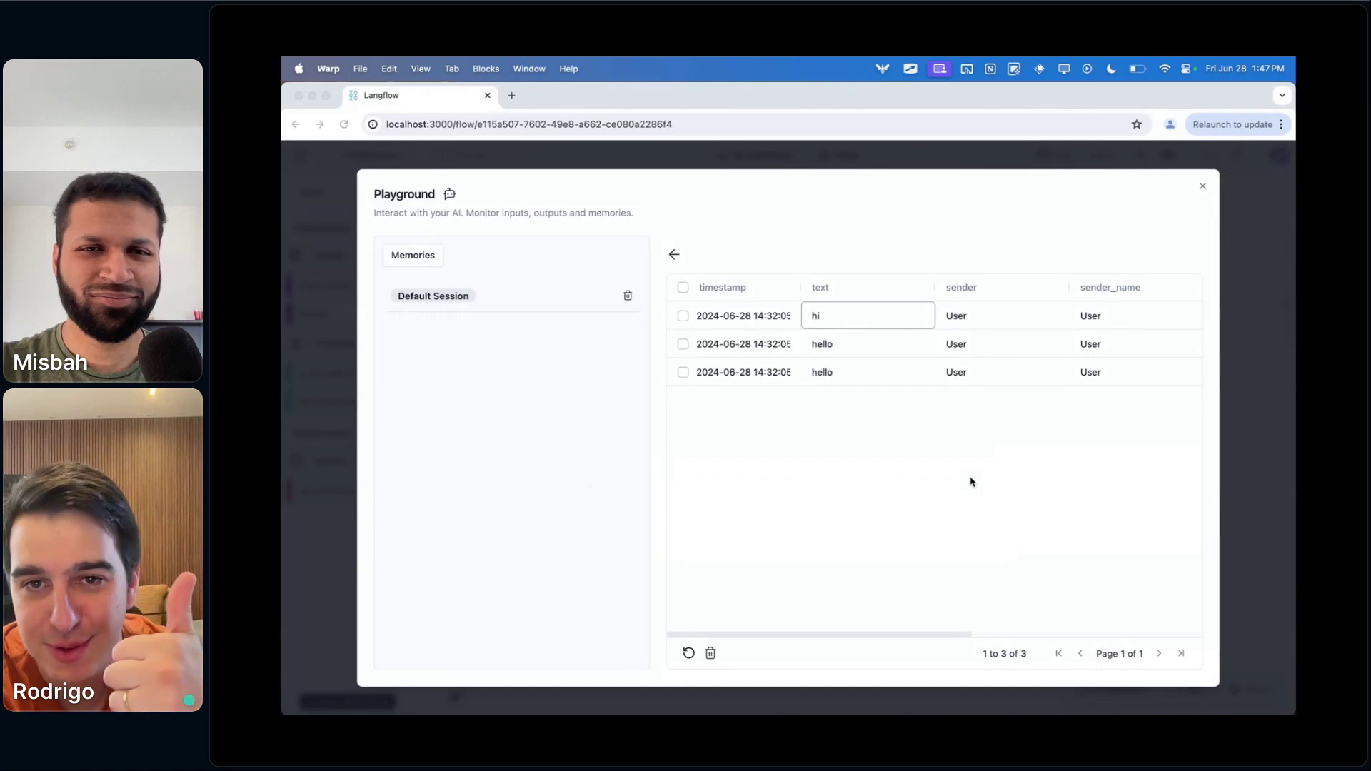
left_click(1203, 187)
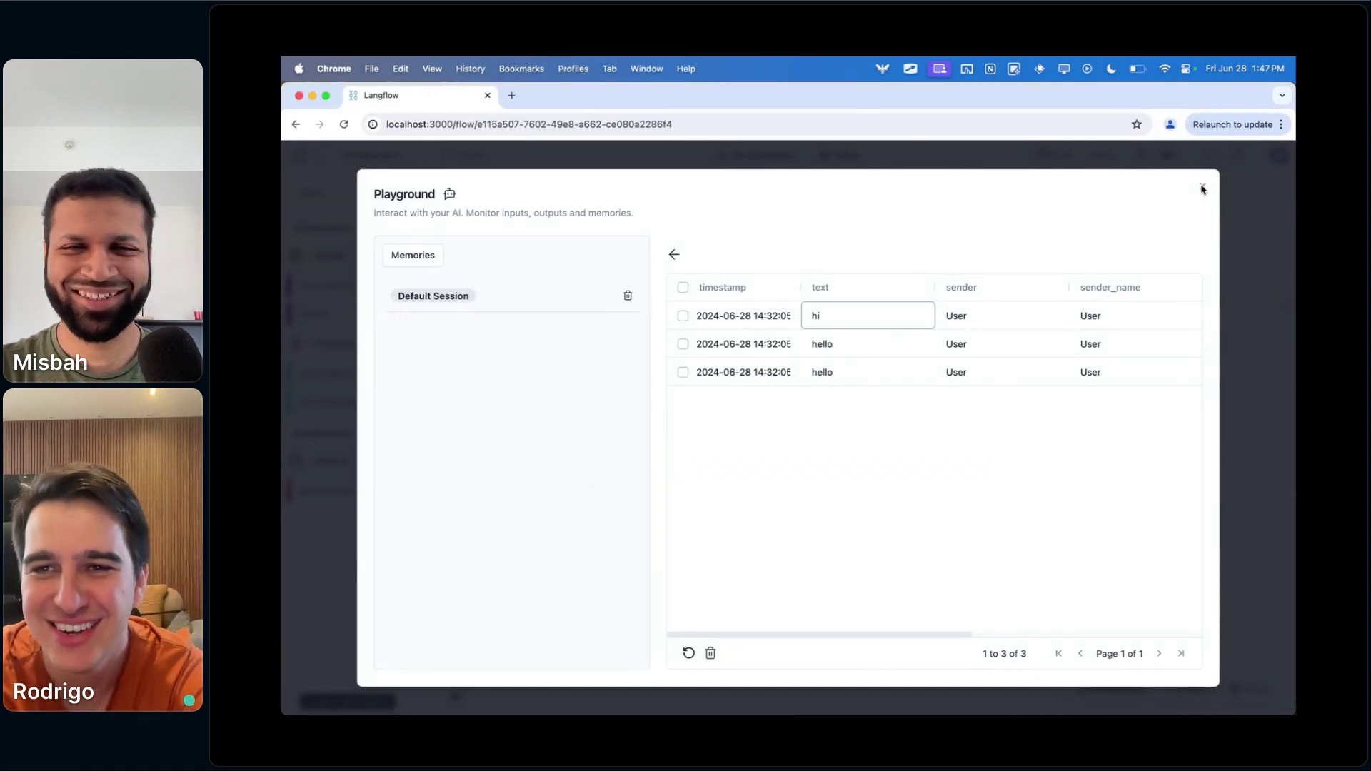
left_click(1204, 187)
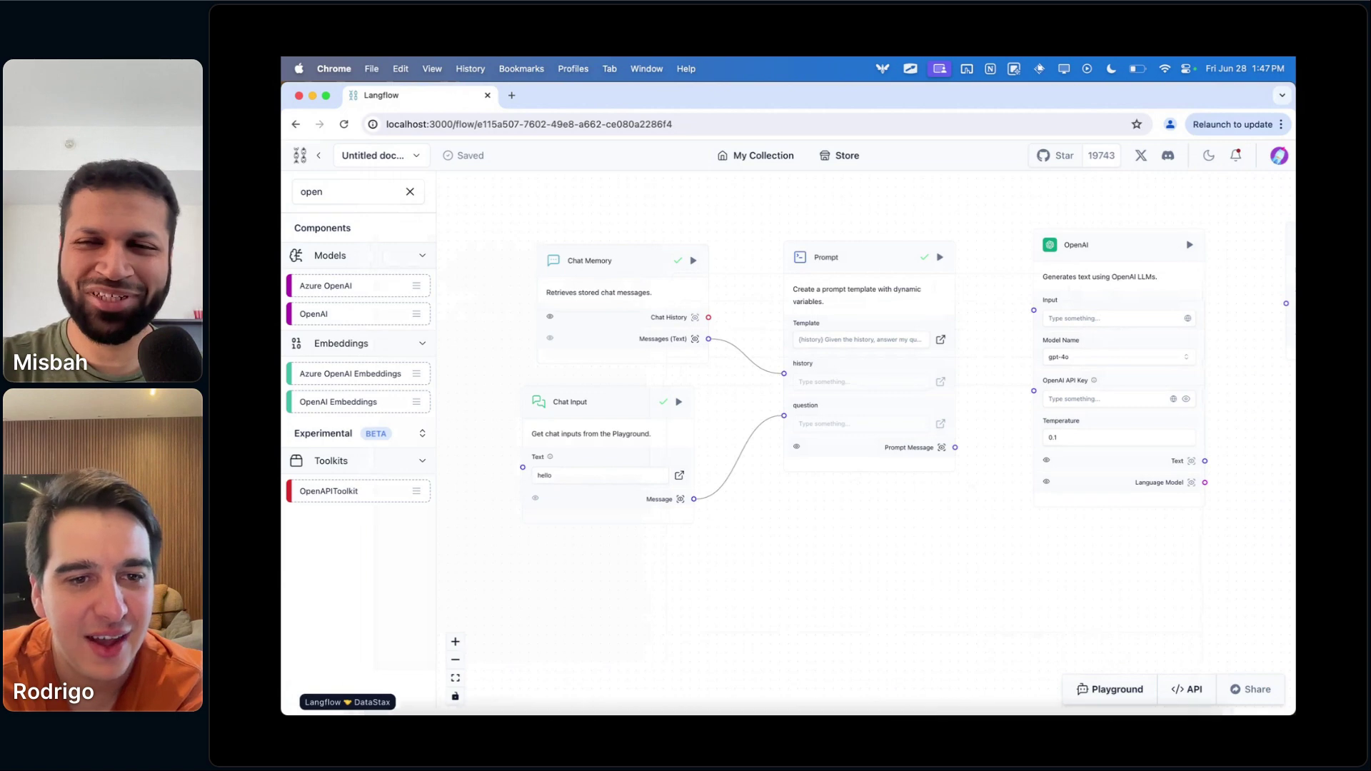
- Switch to the Langflow documentation in Safari and read the Memory Management section
mouse_move(472, 686)
left_click(423, 681)
scroll(728, 496, "down", 2)
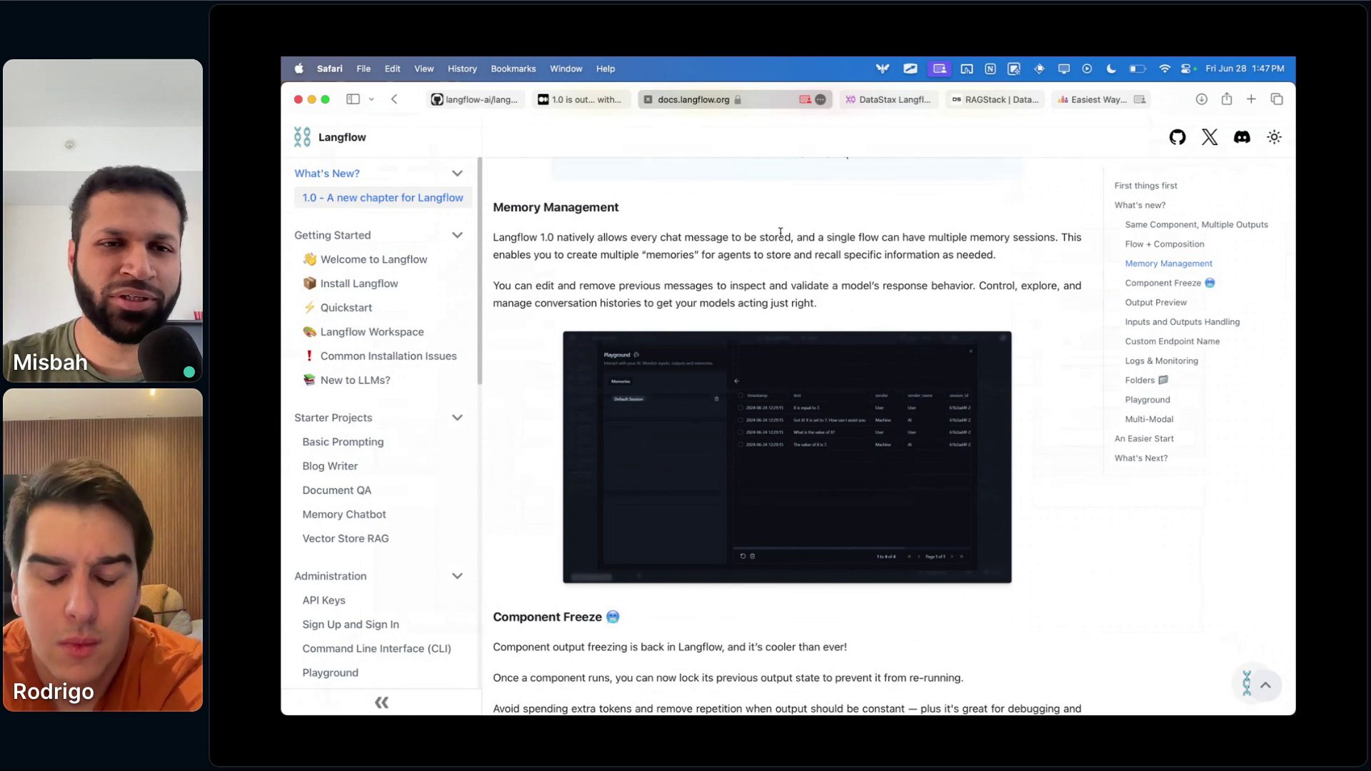
- Return to the flow in Chrome and move the Prompt component slightly lower
mouse_move(503, 701)
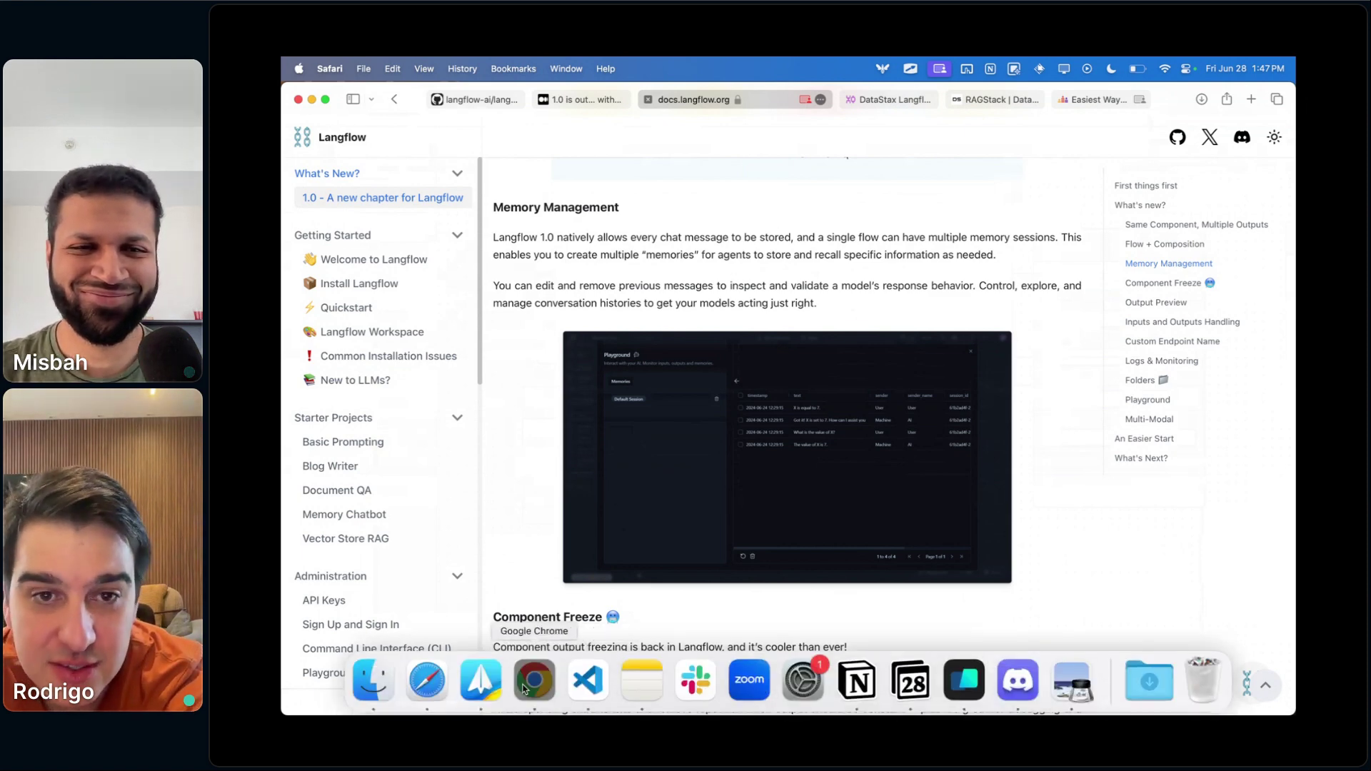
left_click(743, 680)
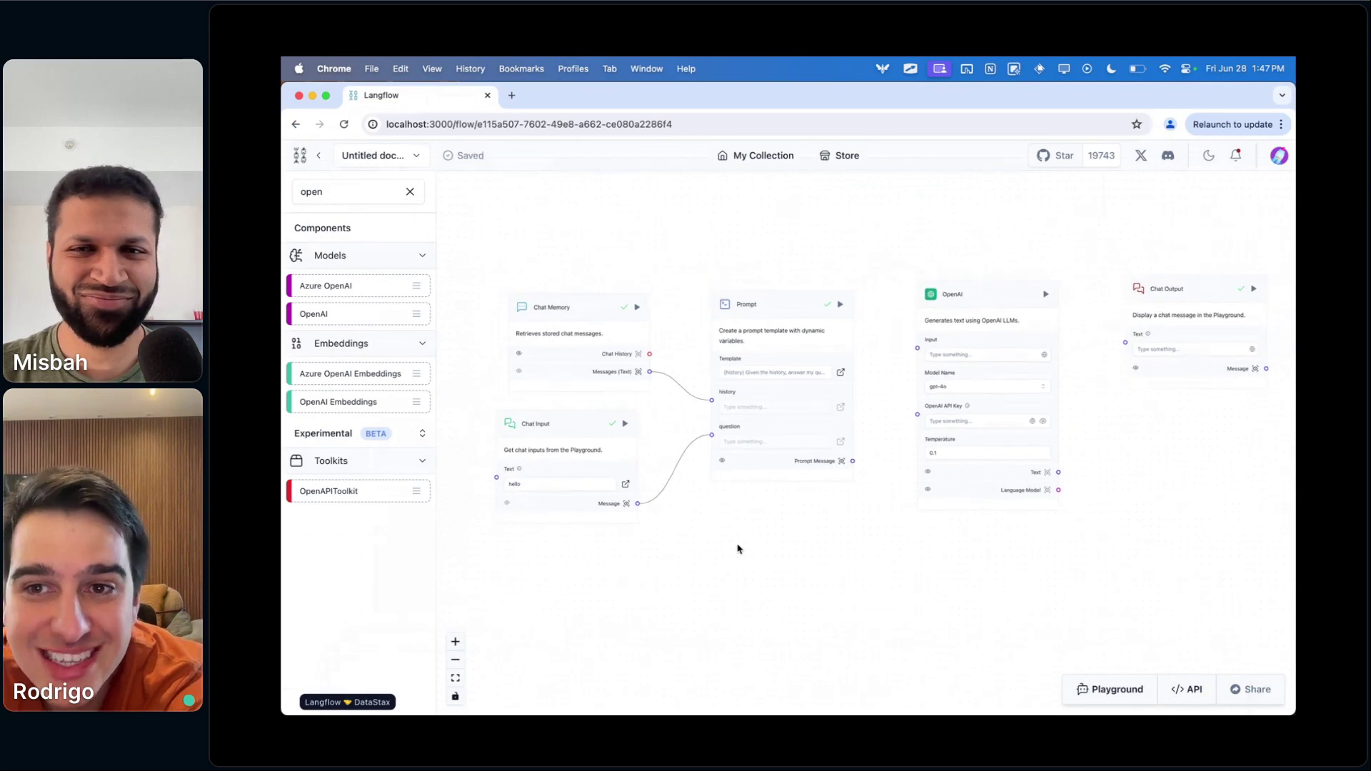
left_click_drag(771, 321, 771, 334)
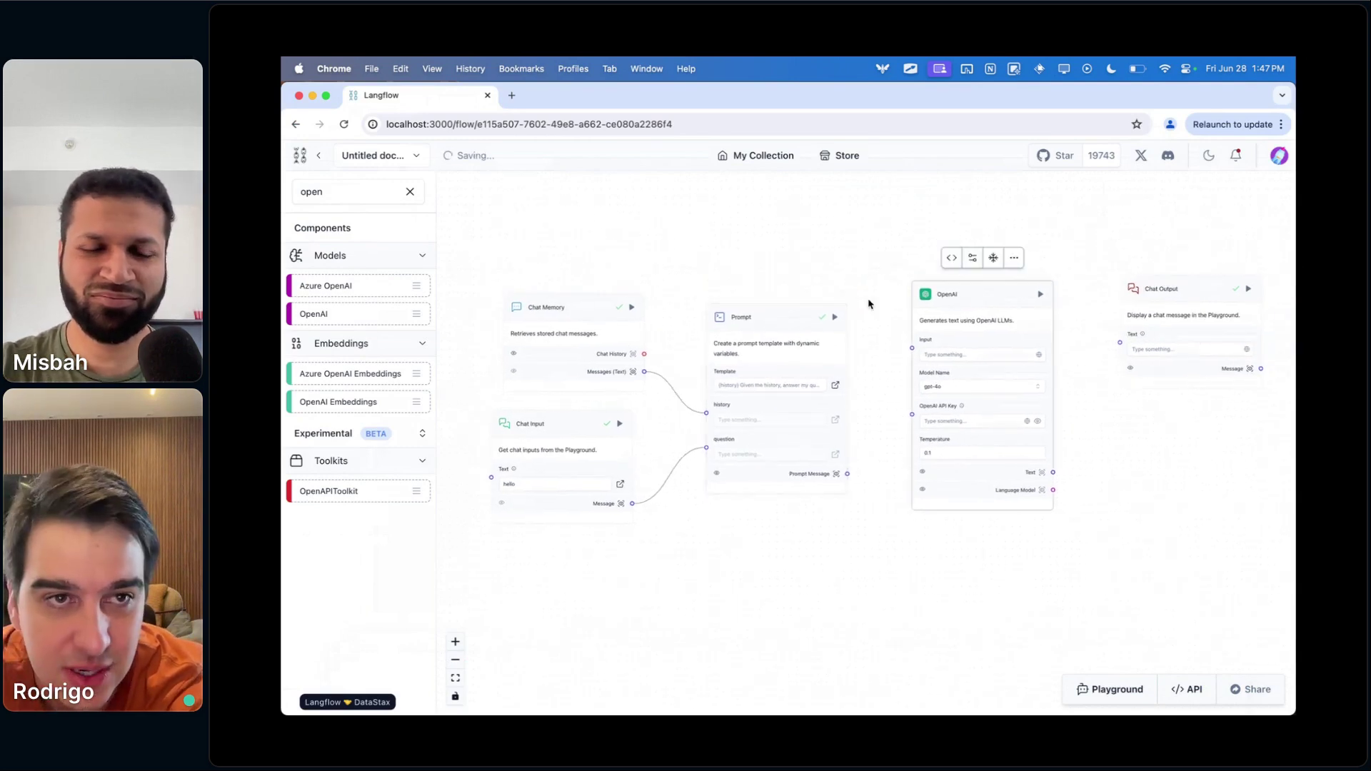
- Leave the current flow for My Collection and create a new project from a blank flow
left_click(319, 157)
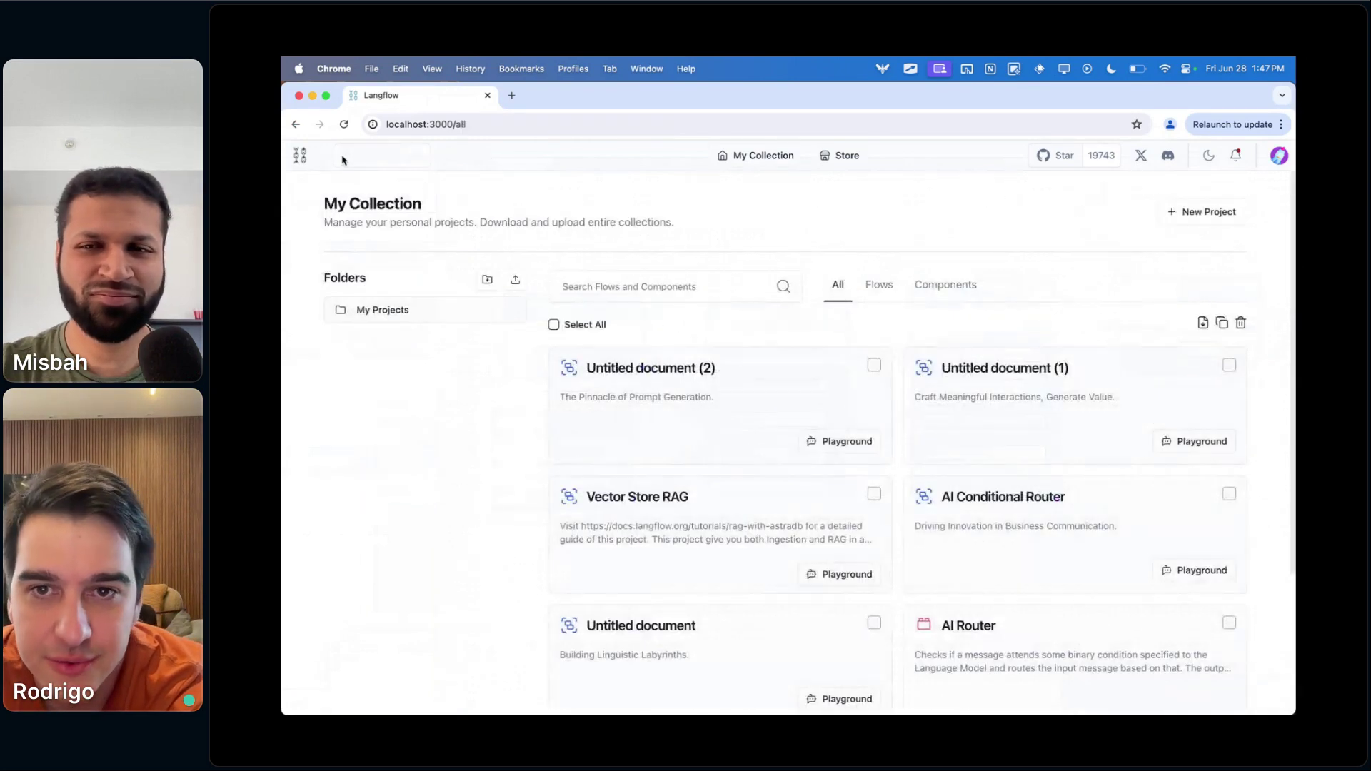
left_click(1206, 219)
left_click(544, 348)
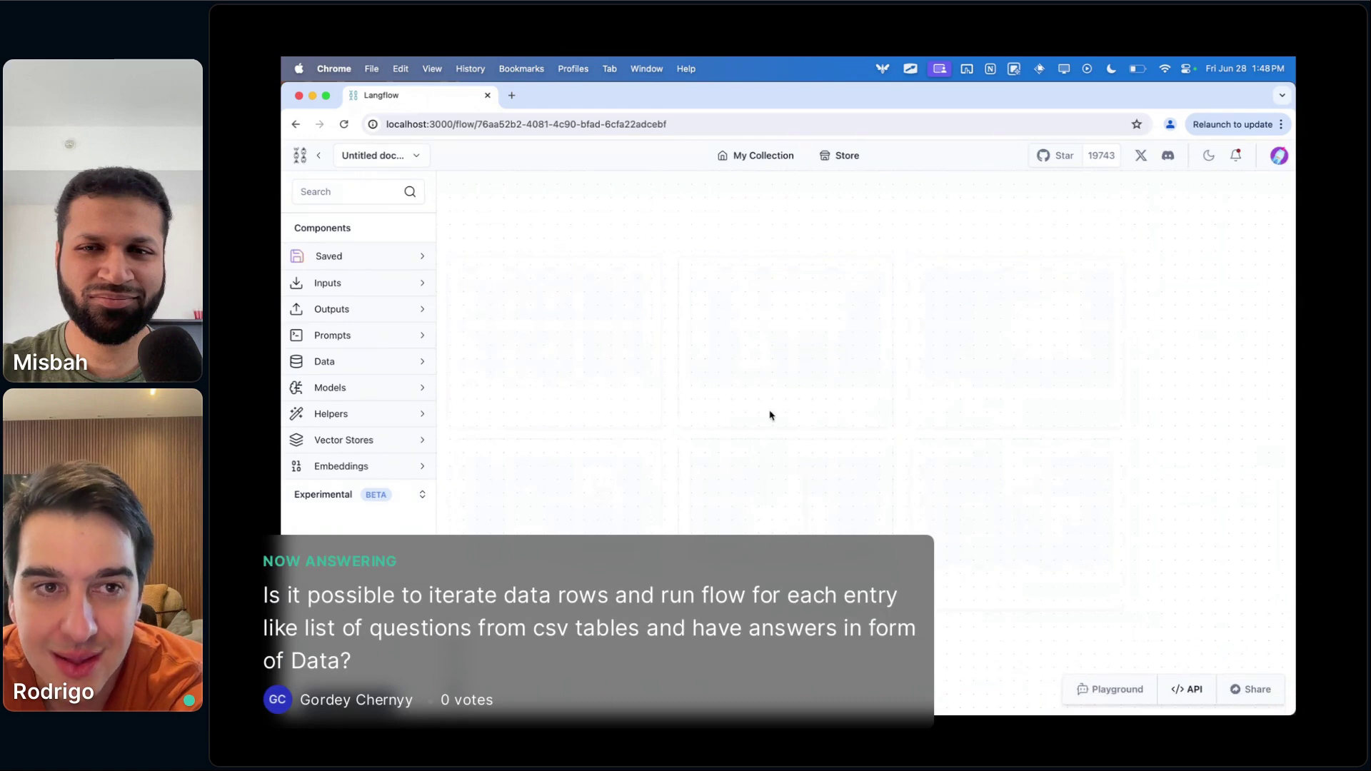
left_click(385, 290)
left_click_drag(345, 310, 671, 300)
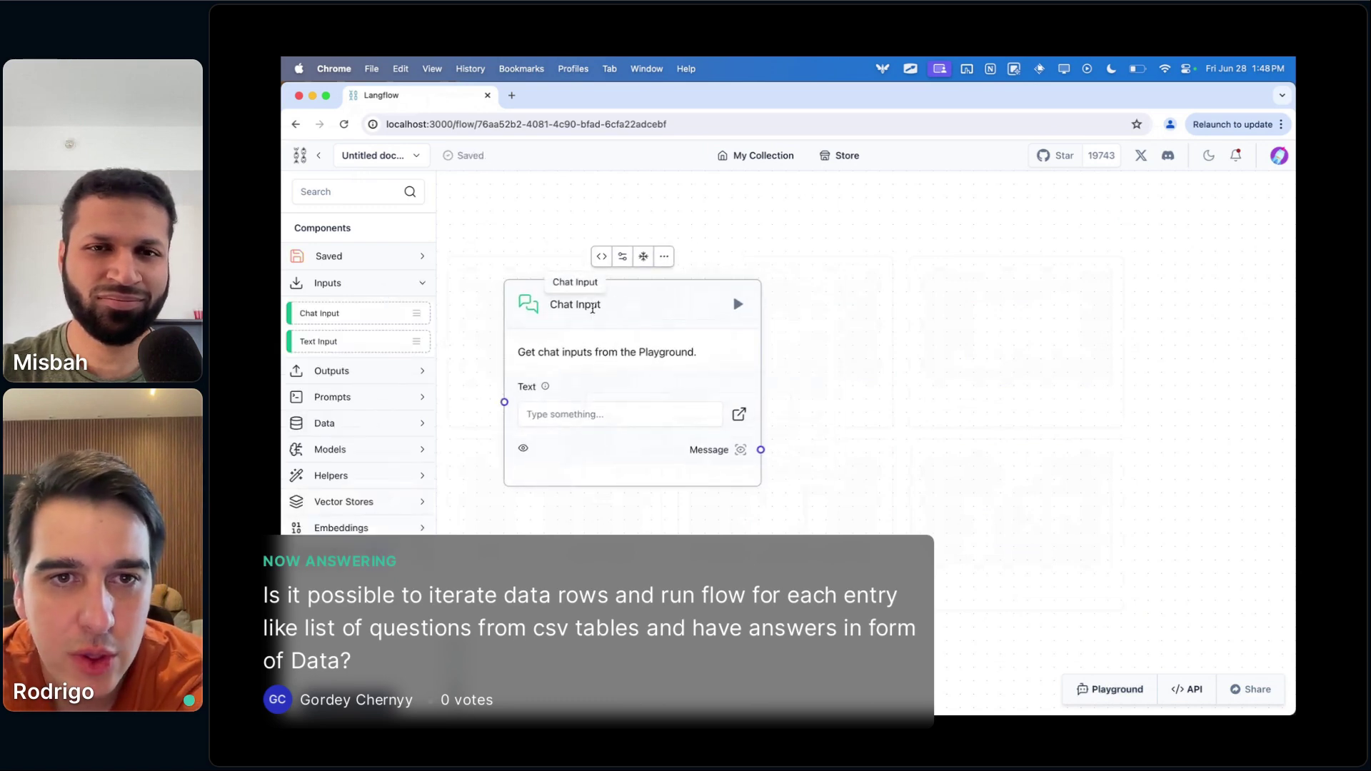
key("BackSpace")
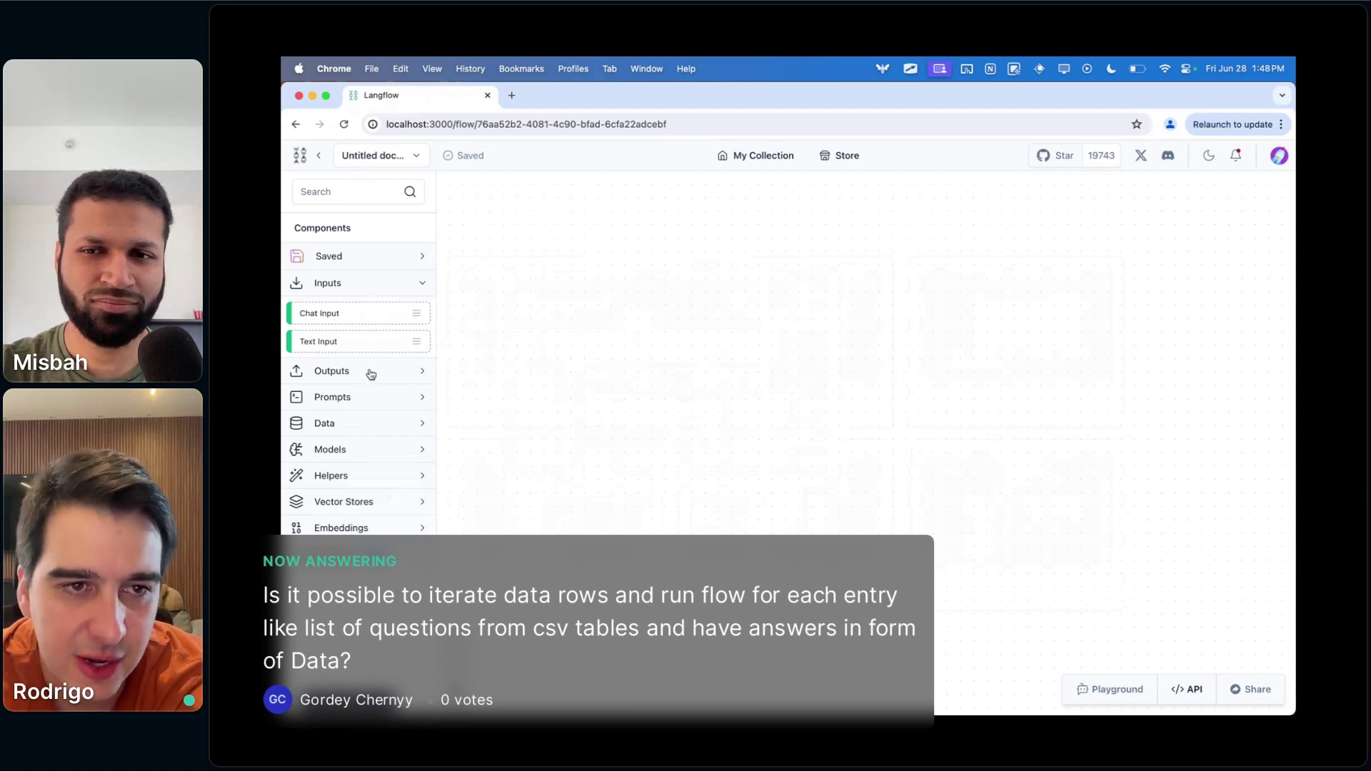
- Search the components for "file" and add a File component to the canvas
left_click(379, 189)
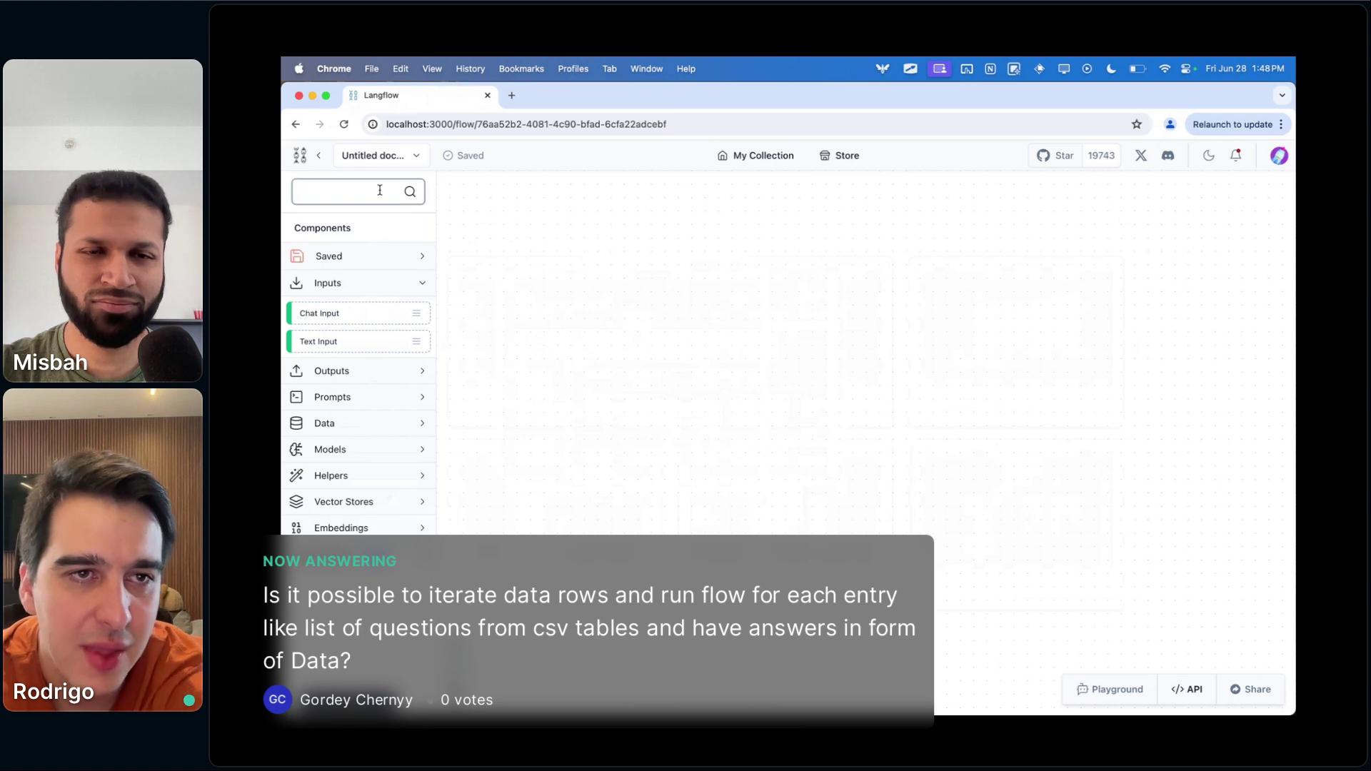
type("file")
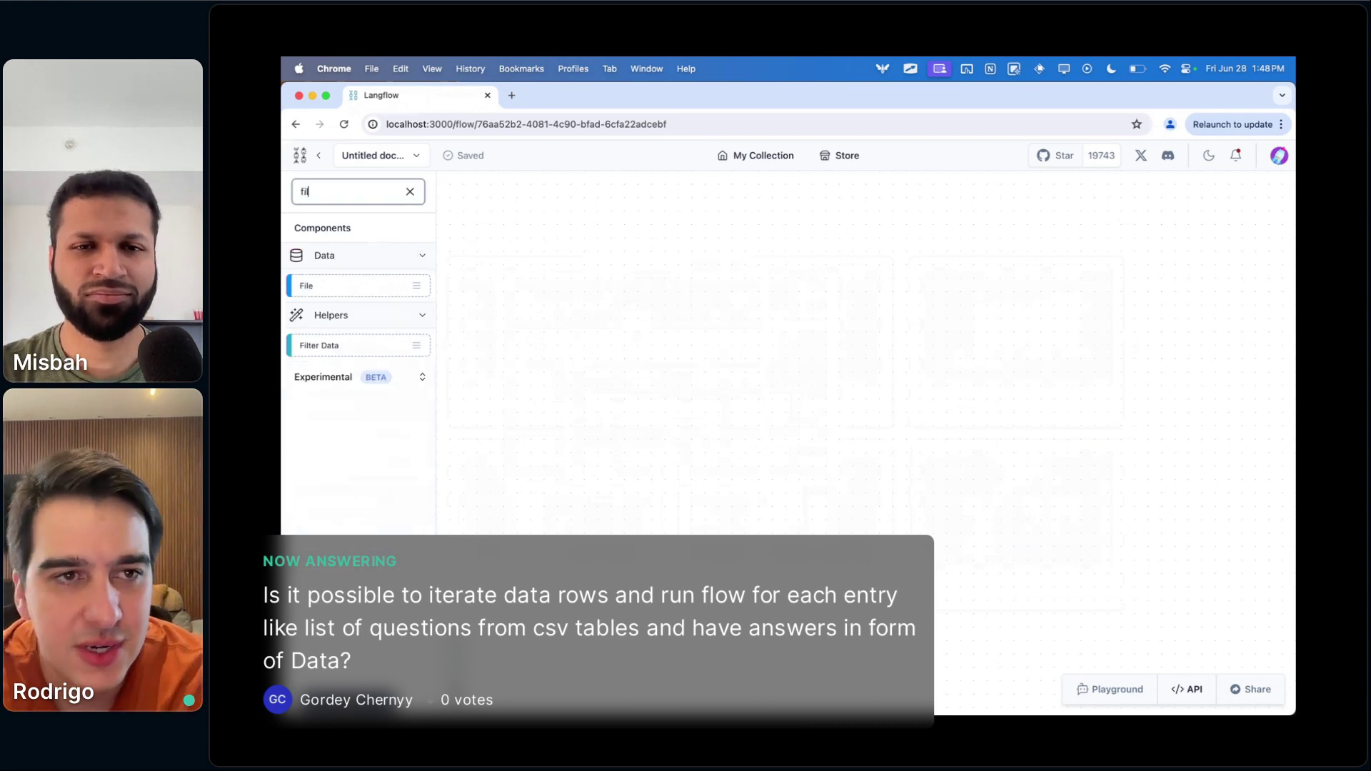
left_click_drag(367, 285, 680, 288)
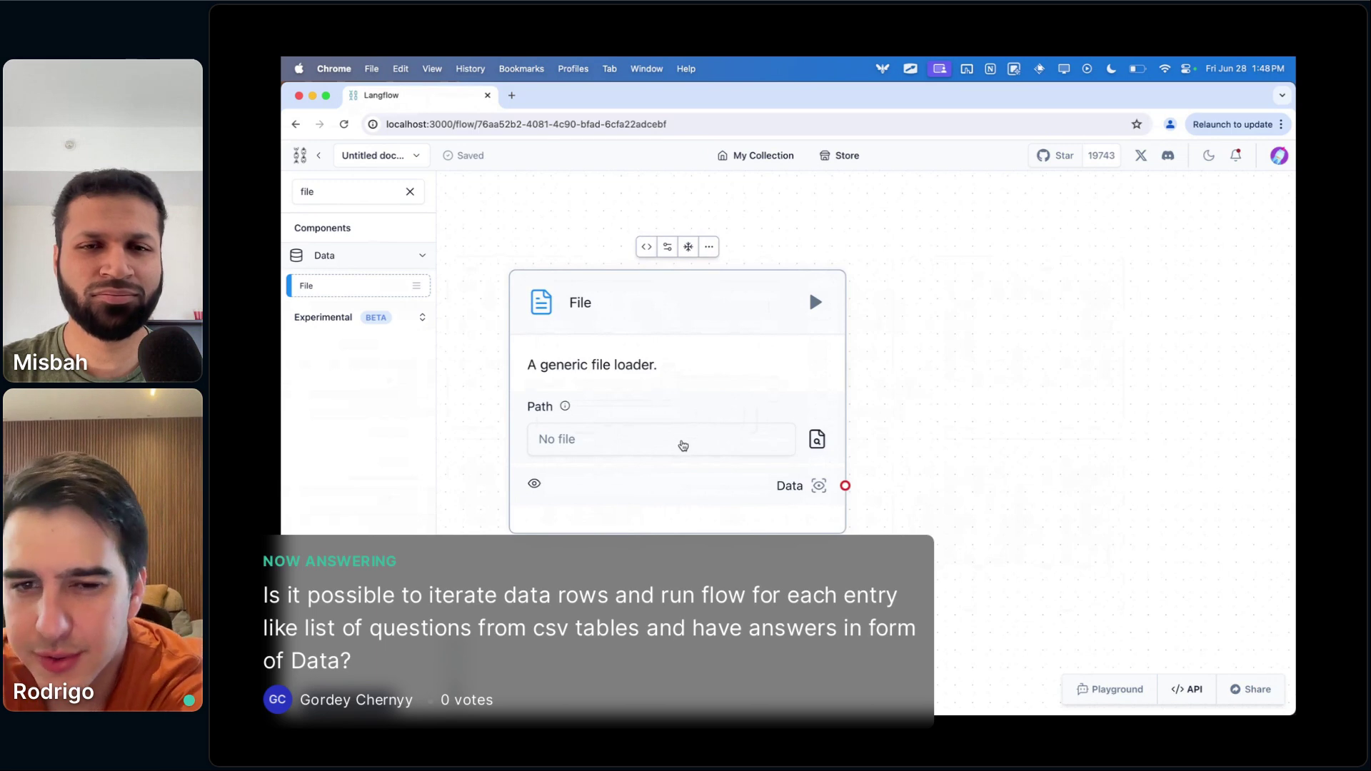
- Search the computer for "csv" files and load data.csv as the File component's path
left_click(679, 441)
left_click(971, 219)
type("csv")
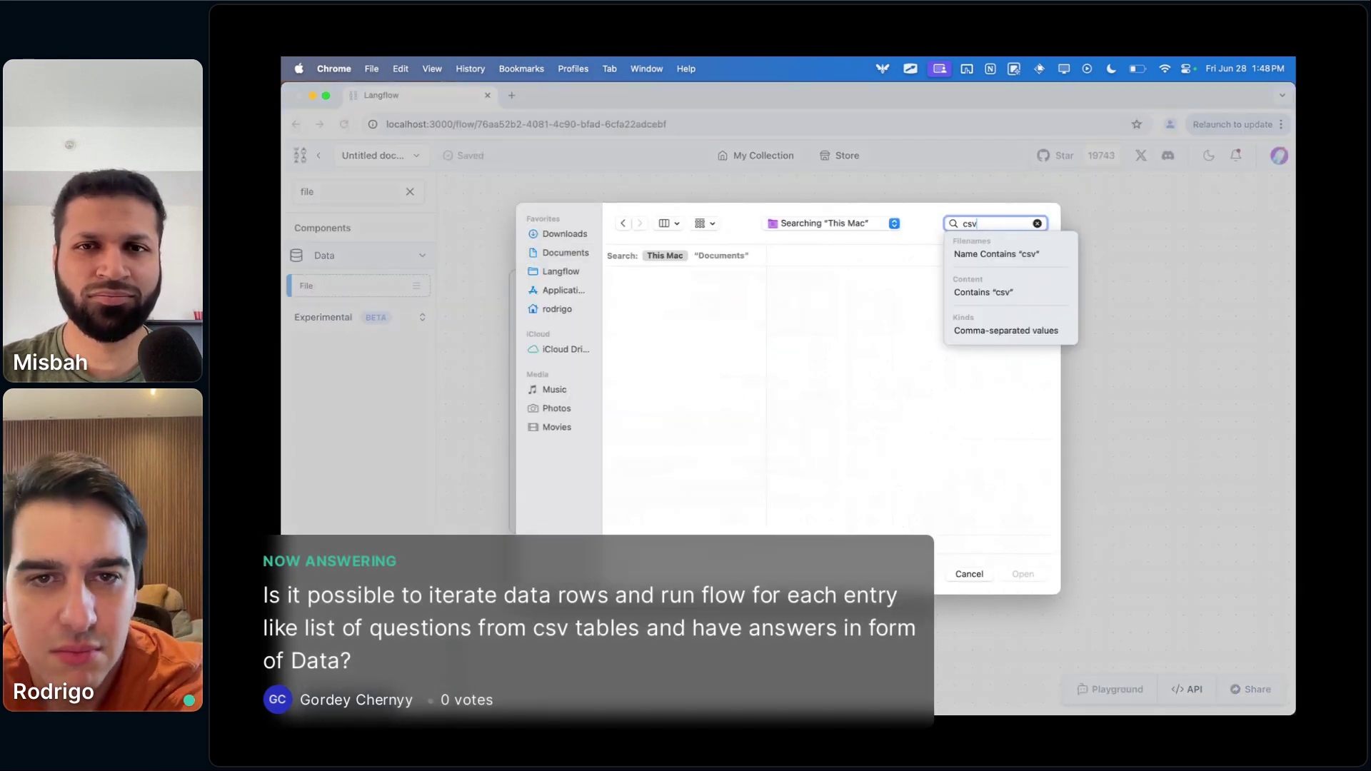
scroll(698, 418, "down", 5)
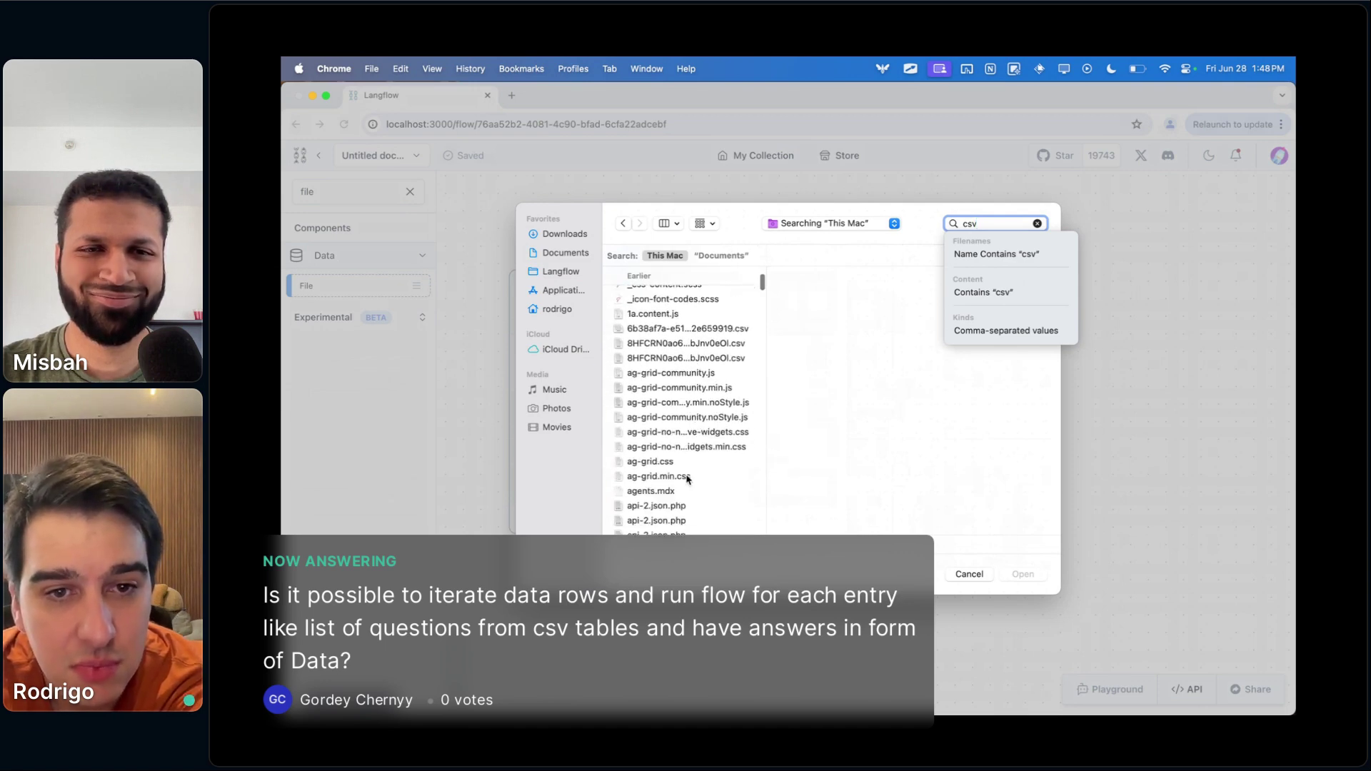
scroll(700, 428, "up", 5)
left_click(690, 296)
left_click(1024, 574)
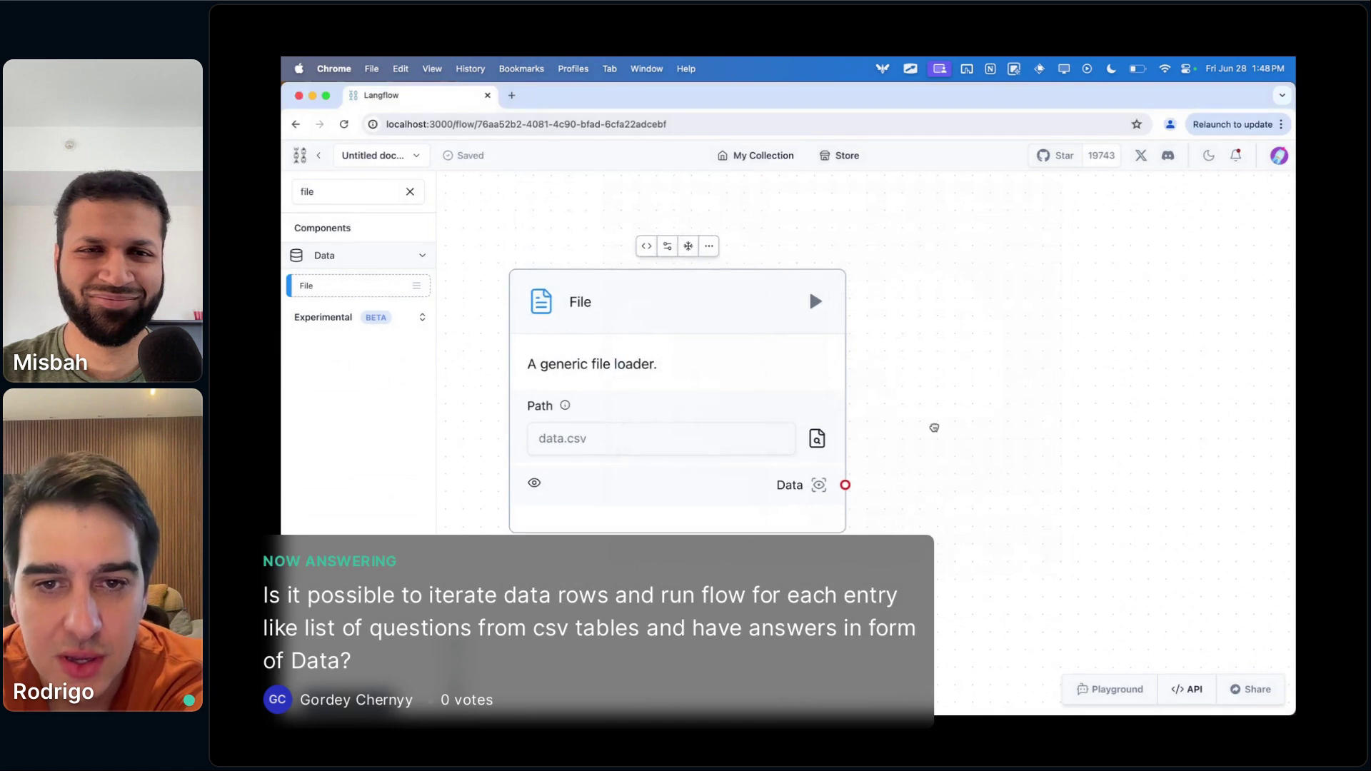
- Search the components for "custo" and place a Custom Component beside the File component, facing its Data output
scroll(933, 428, "right", 2)
scroll(843, 425, "down", 3)
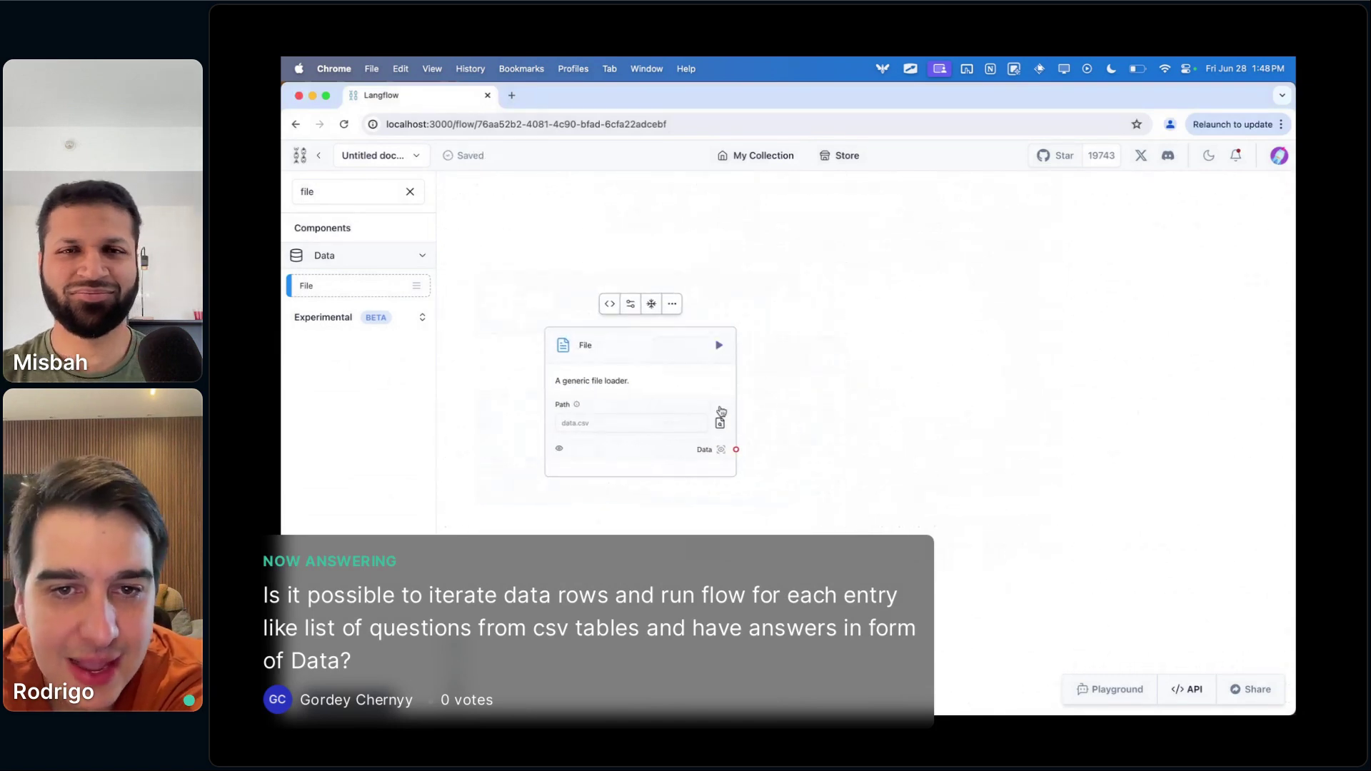
left_click(804, 416)
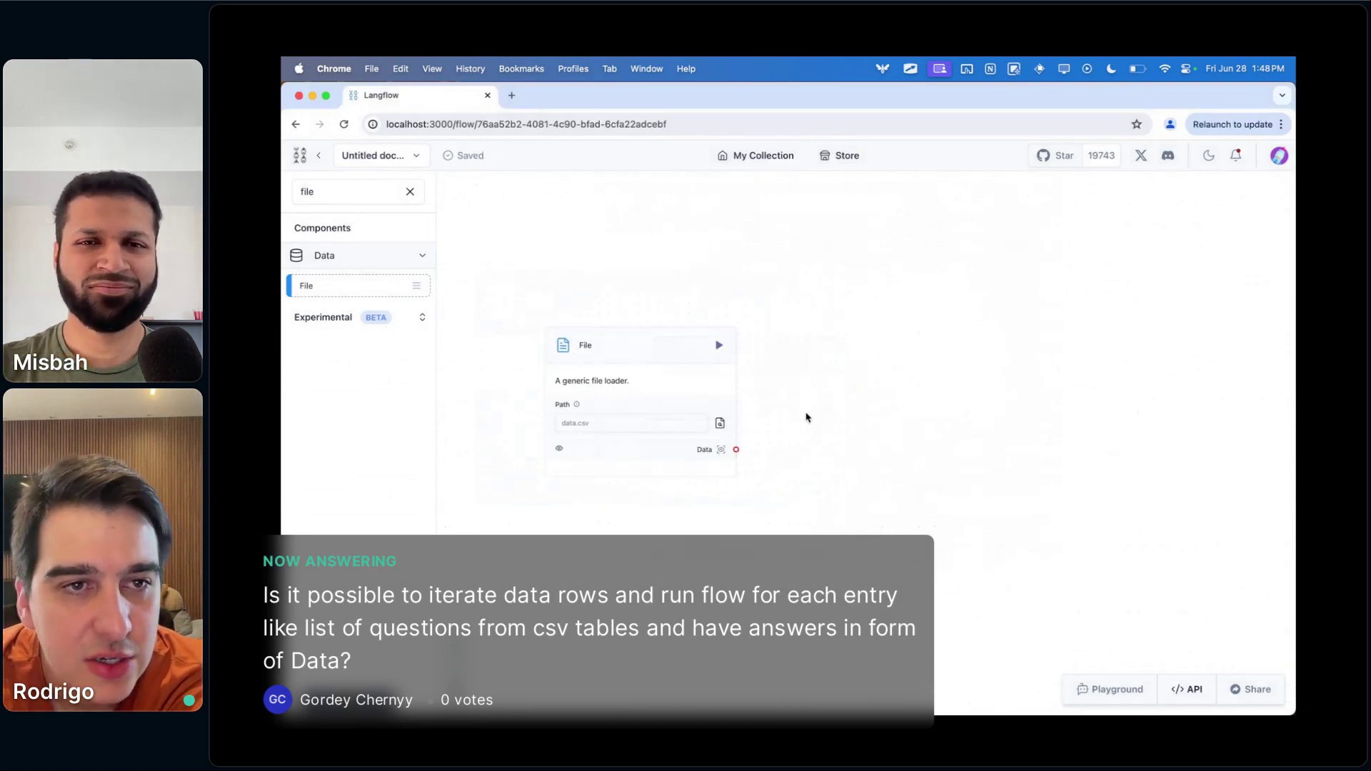
left_click(410, 191)
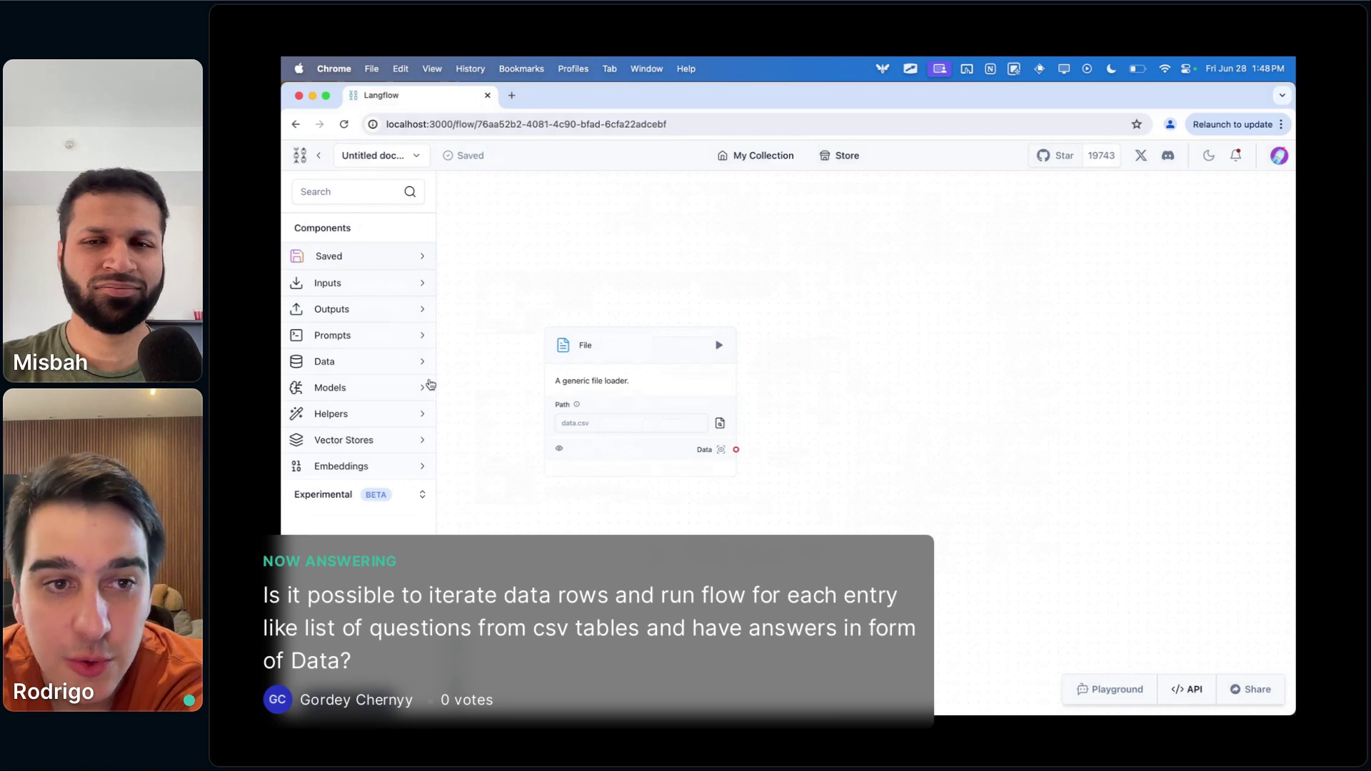
left_click_drag(812, 407, 788, 398)
scroll(785, 398, "up", 3)
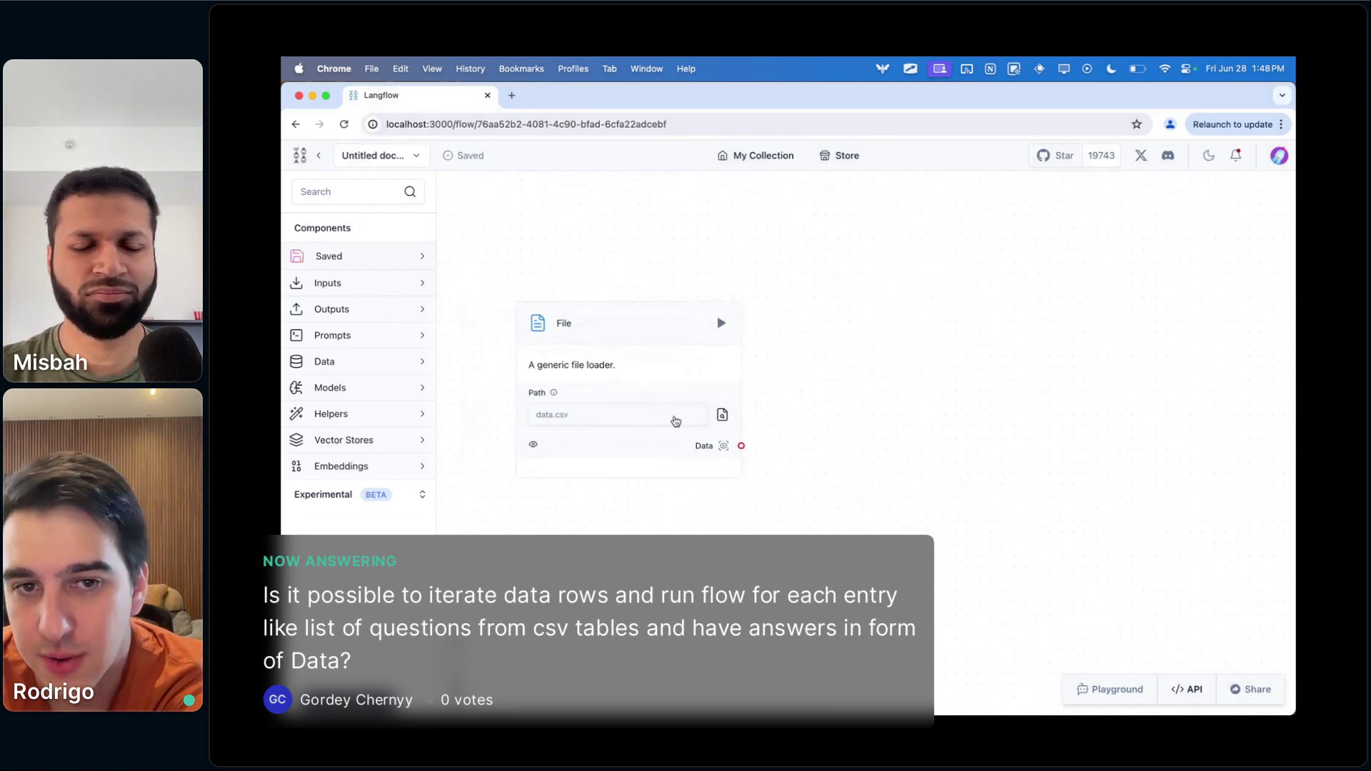
left_click_drag(883, 428, 877, 413)
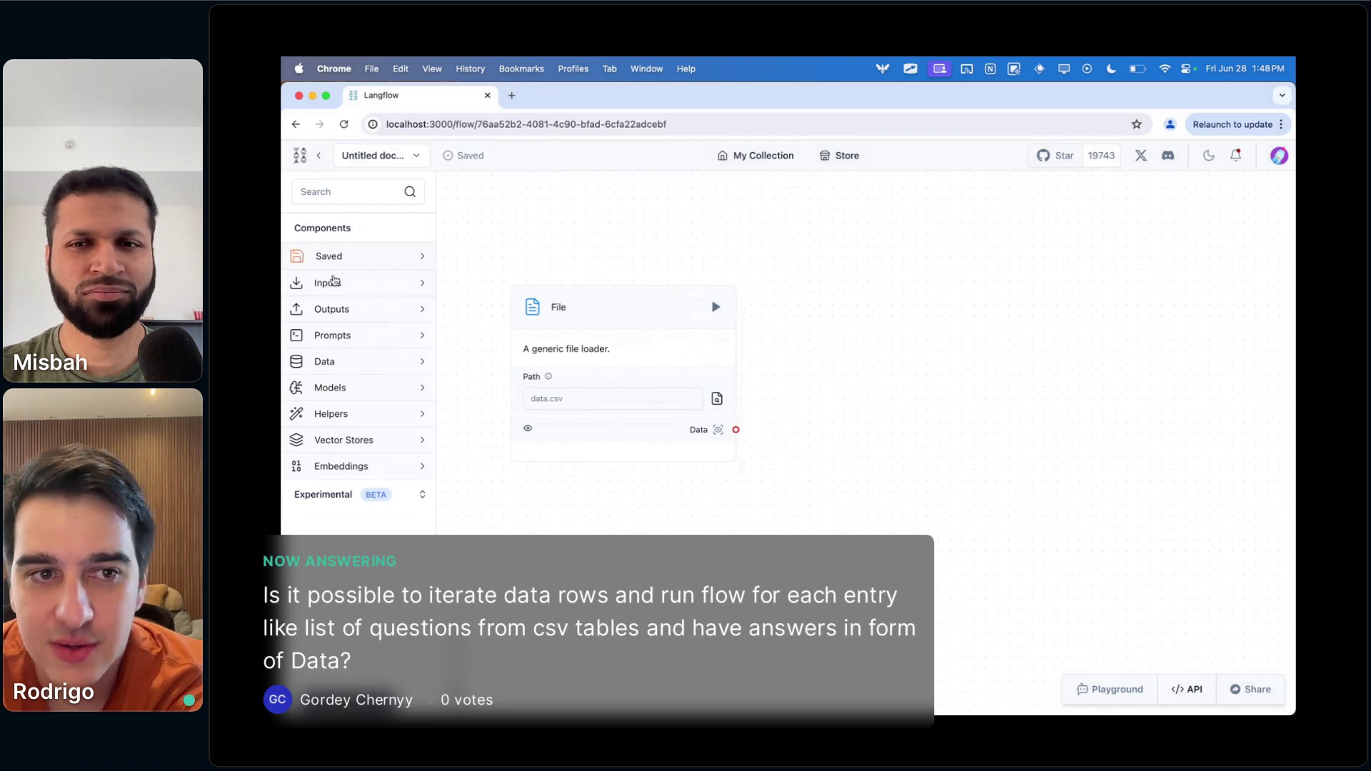
left_click(350, 193)
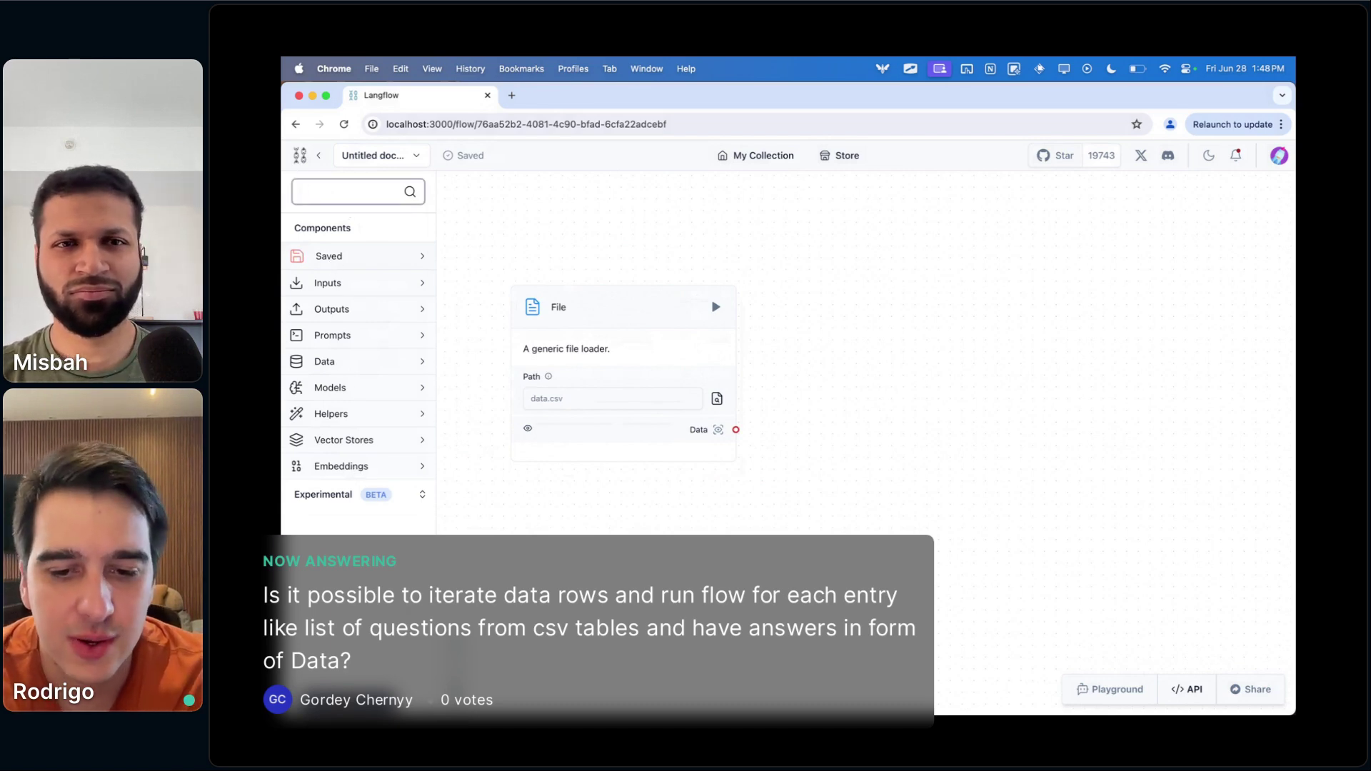
type("custo")
left_click_drag(354, 288, 873, 330)
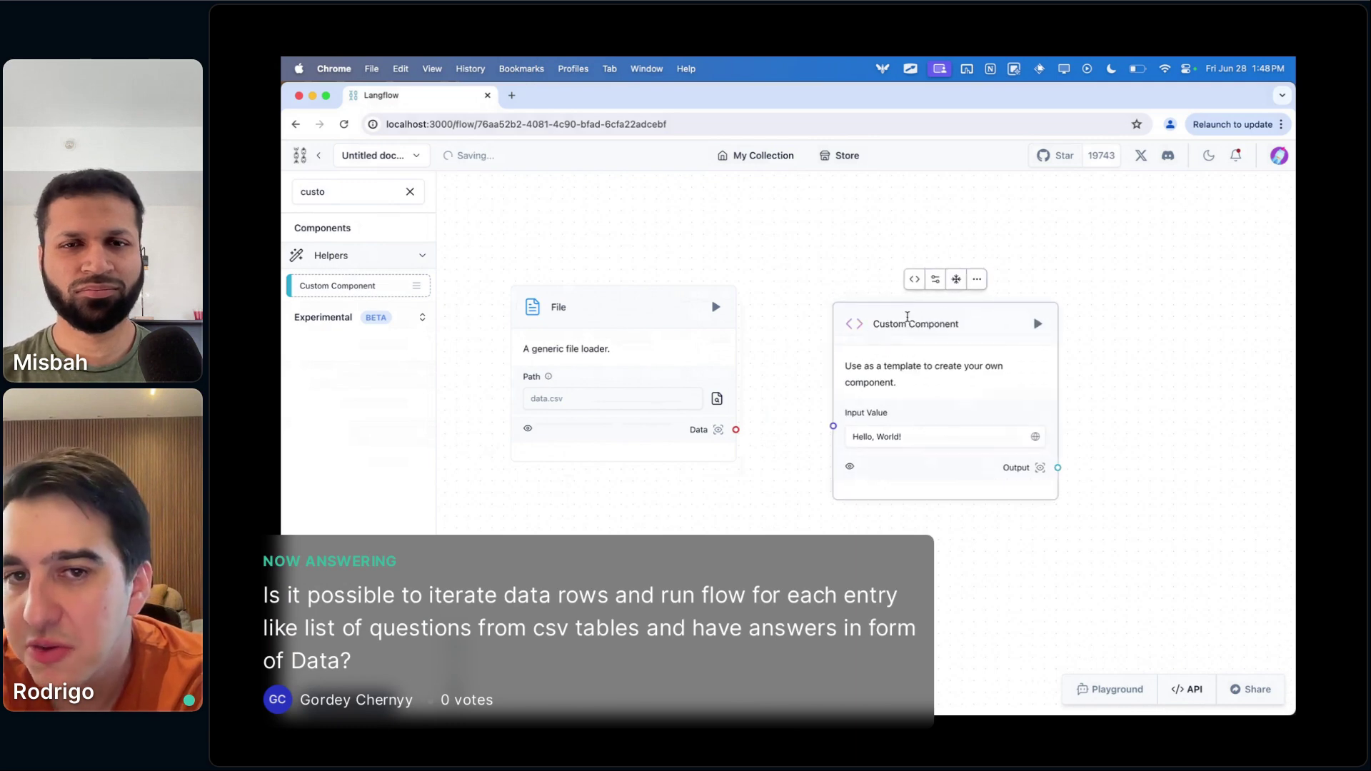
- Open the Custom Component's code and add "import pandas as pd" below the existing imports
left_click(914, 279)
left_click(620, 302)
key("Return")
key("Return")
type("import pandas as pd")
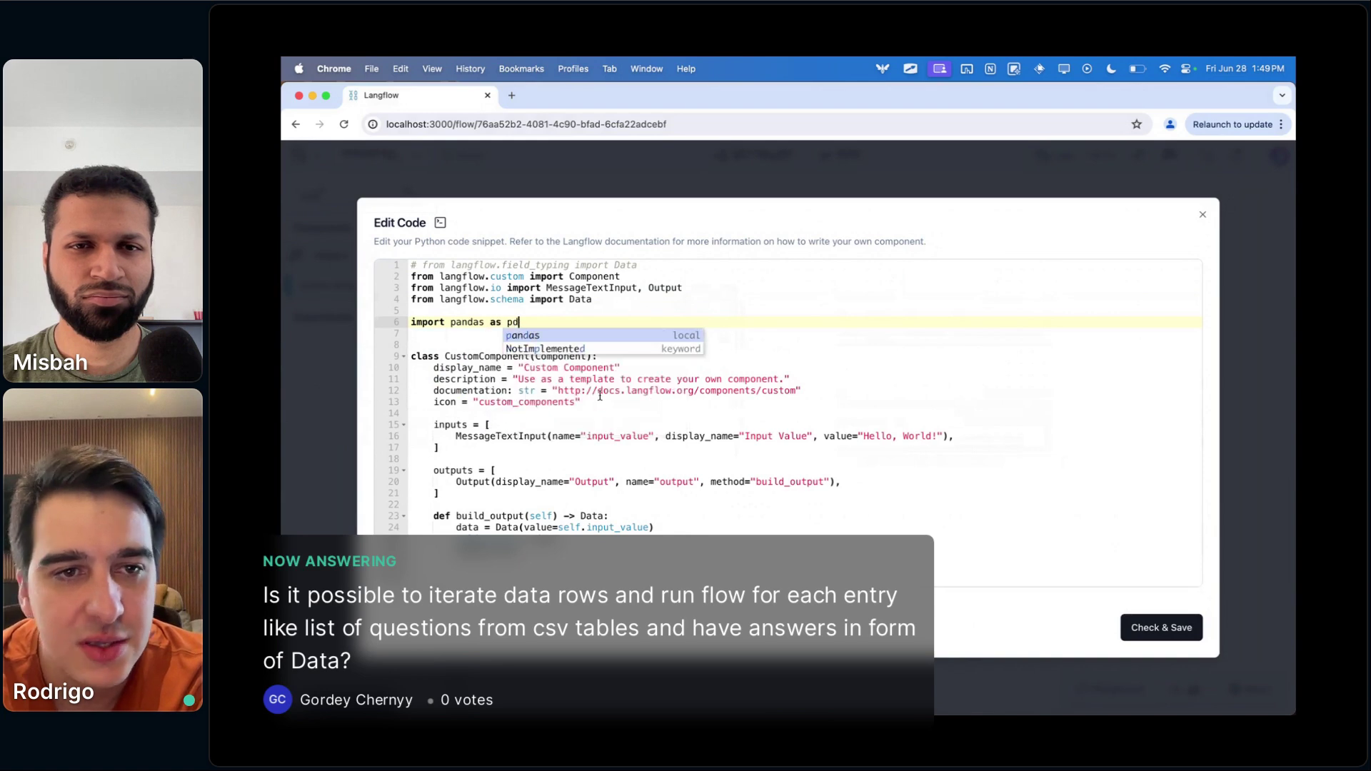
- Replace the data assignment in build_output with df = pd.read_csv("dak;adkda")
left_click(590, 425)
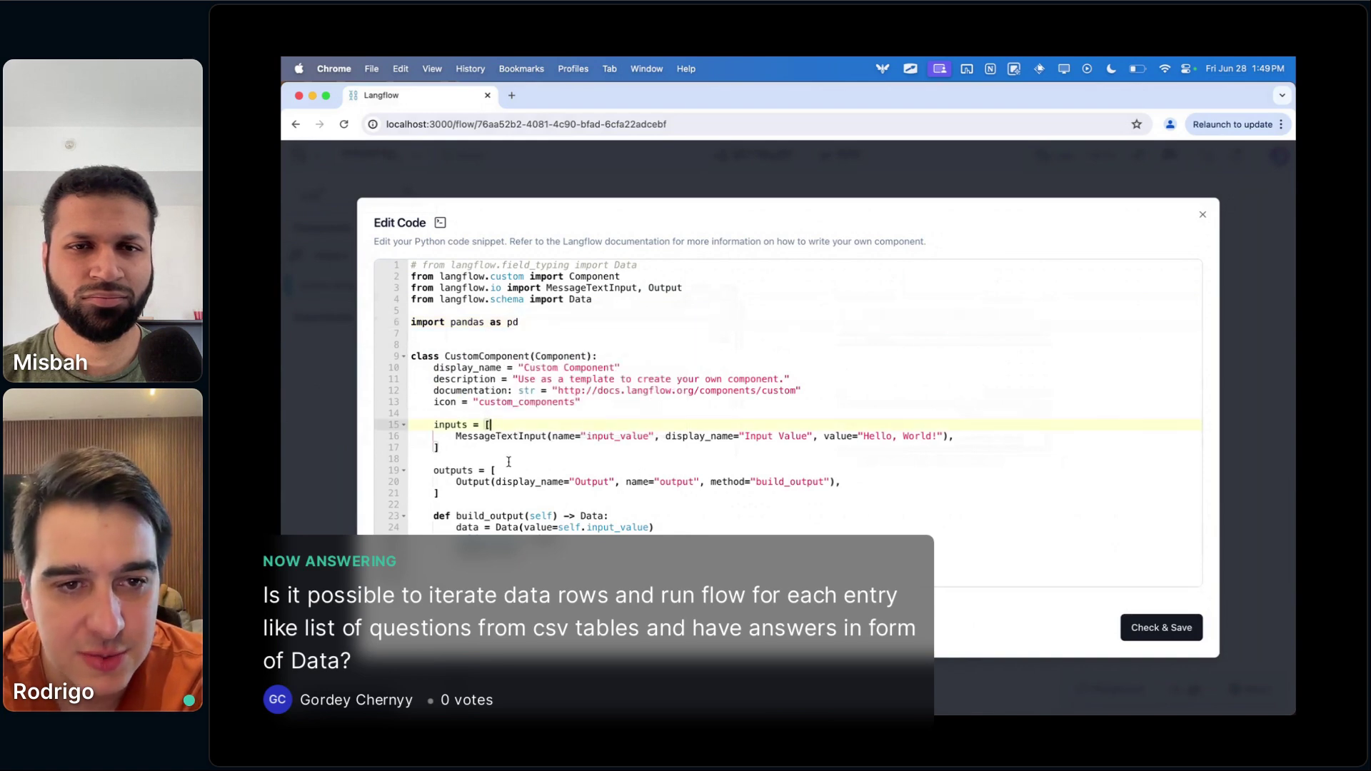
left_click(456, 527)
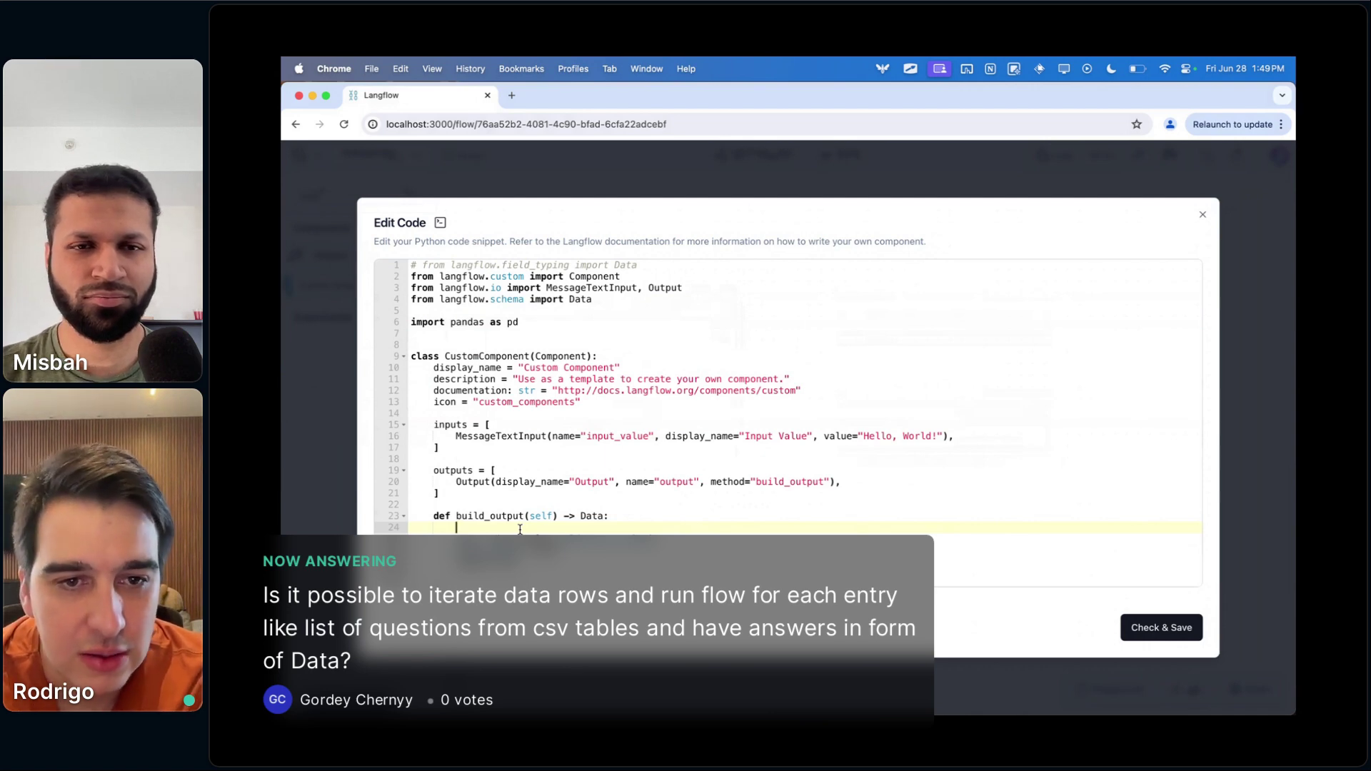
type("pd.")
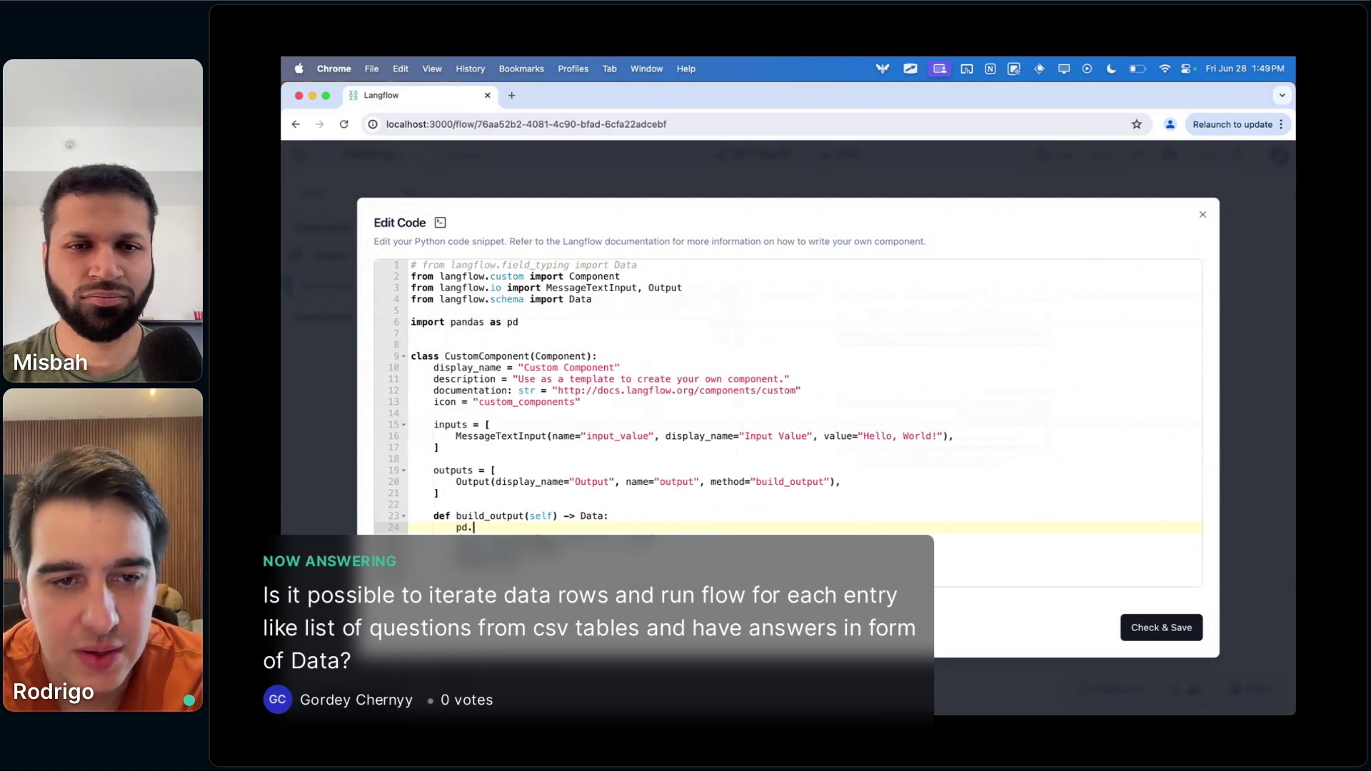
type("read_csv()")
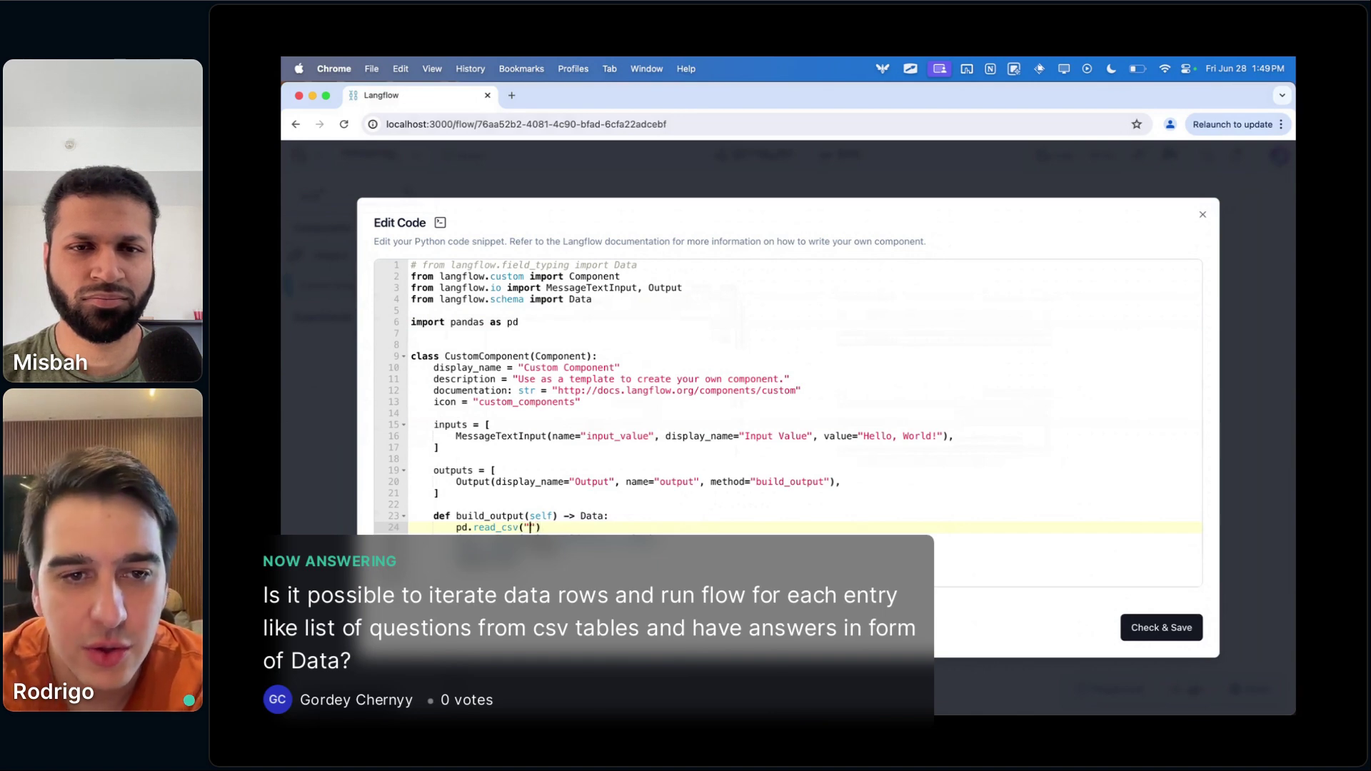
type("dak;adkda")
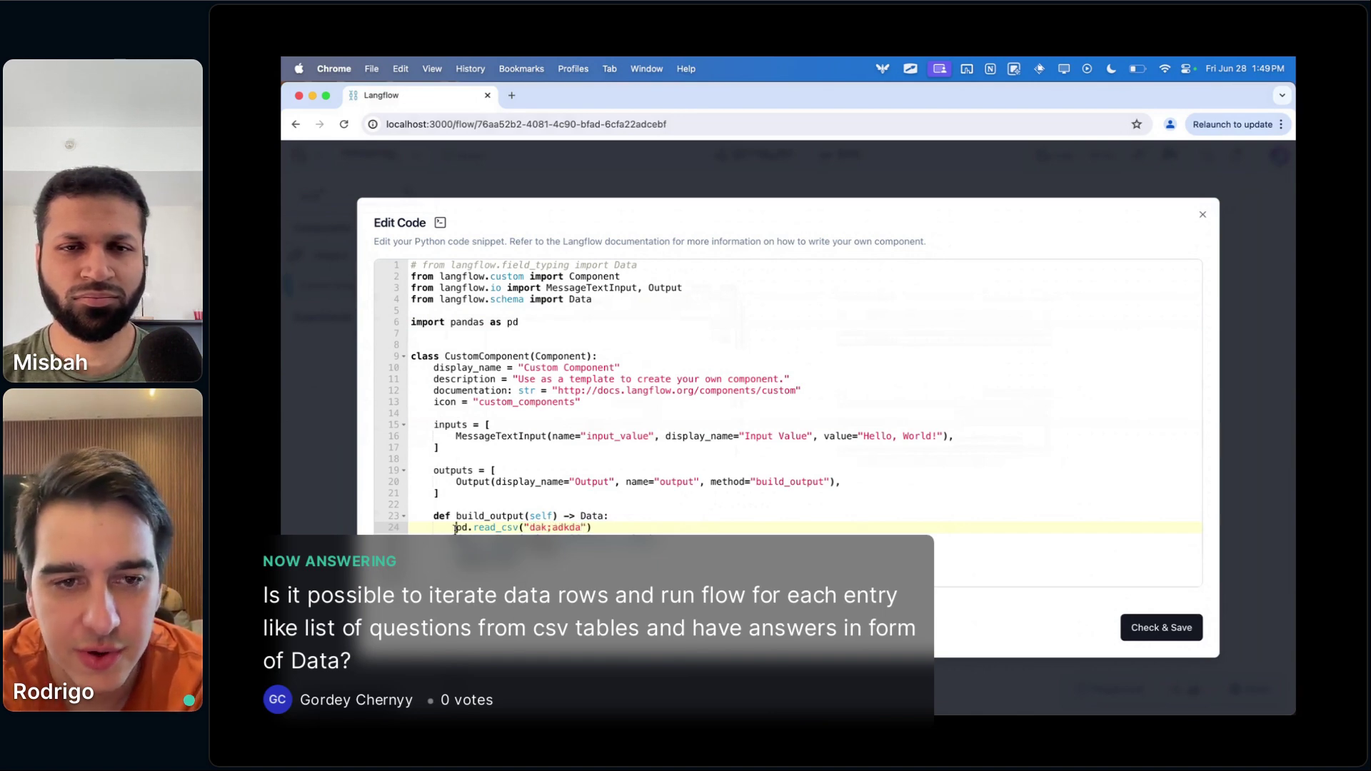
left_click(455, 527)
type("df =")
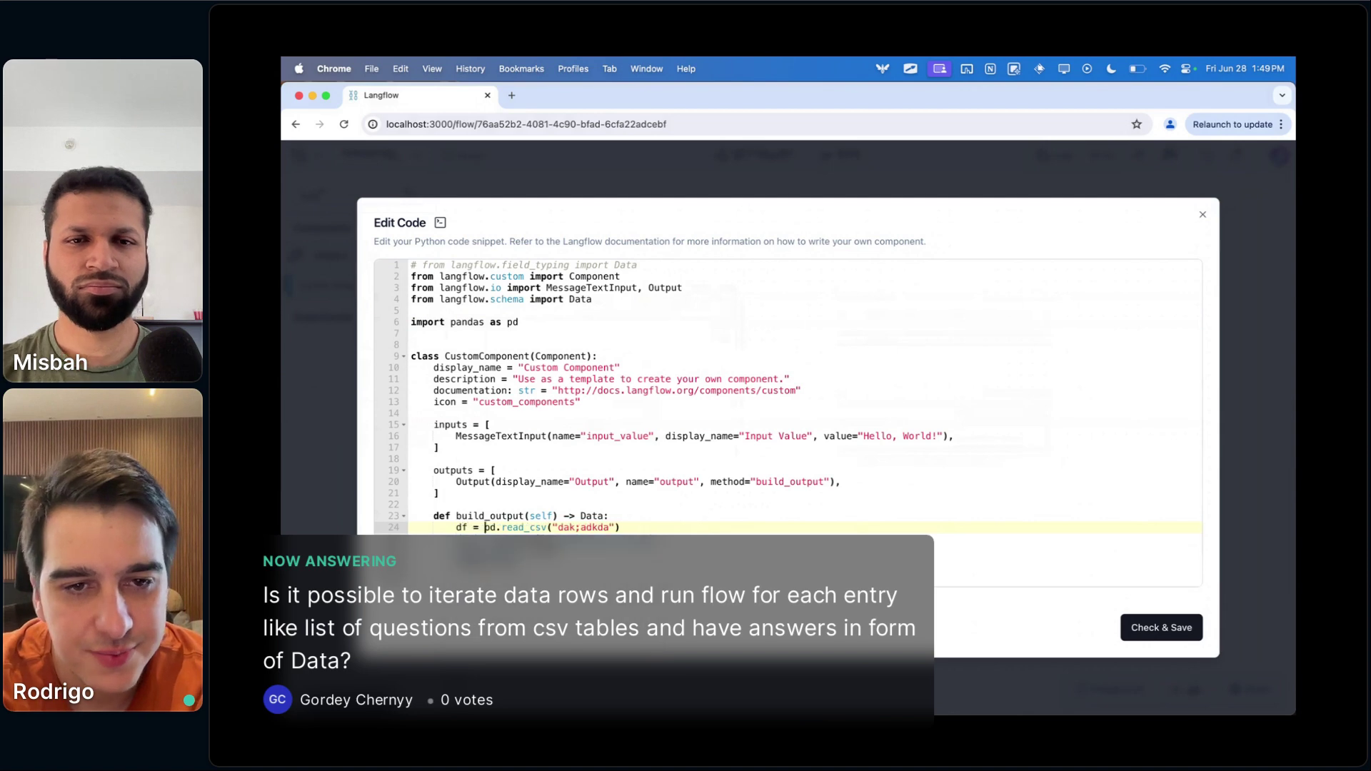
- Clear the argument of pd.read_csv in build_output and comment out that df assignment line
left_click(619, 526)
key("BackSpace")
key("BackSpace")
key("BackSpace")
key("BackSpace")
key("BackSpace")
key("BackSpace")
key("BackSpace")
key("BackSpace")
key("BackSpace")
key("BackSpace")
key("BackSpace")
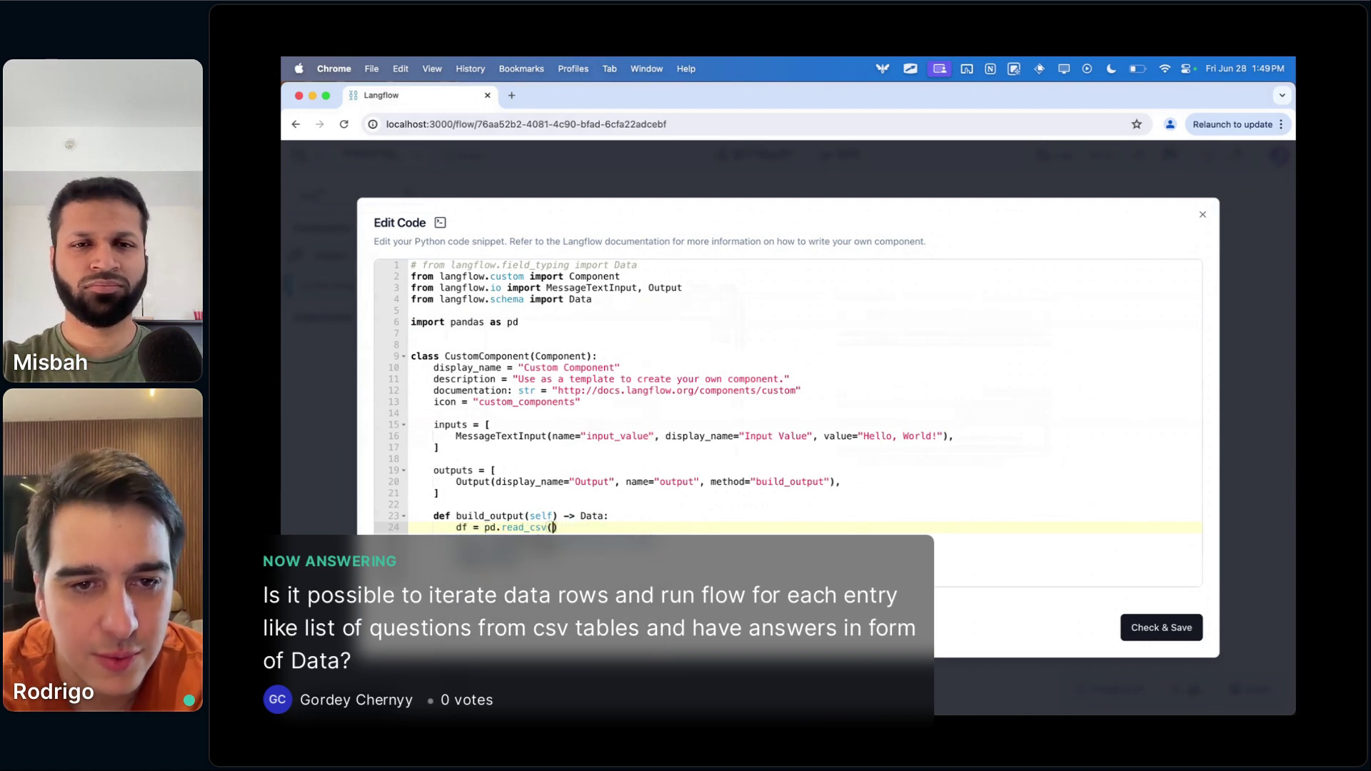
key("super+slash")
left_click(630, 516)
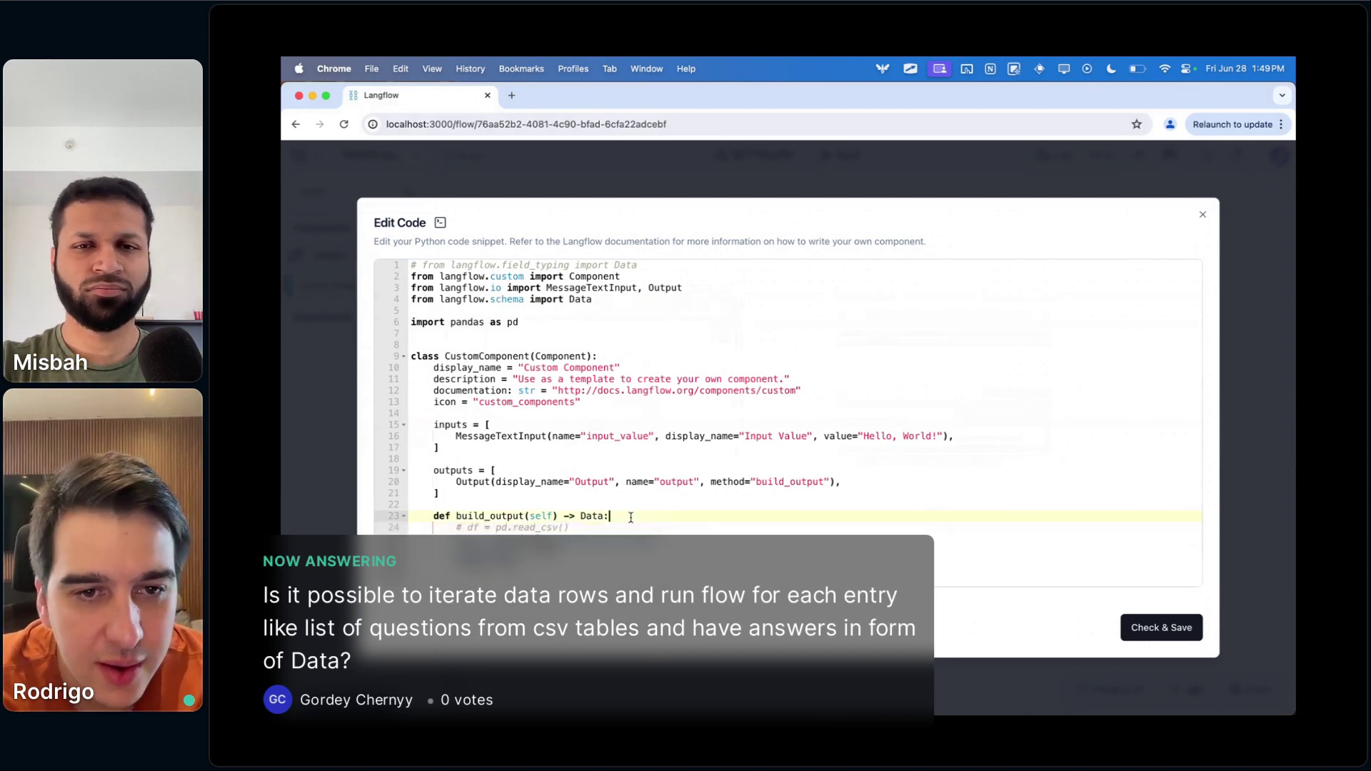
- Examine the MessageTextInput arguments and the build_output method, then check and save the Custom Component's code
double_click(493, 437)
double_click(618, 436)
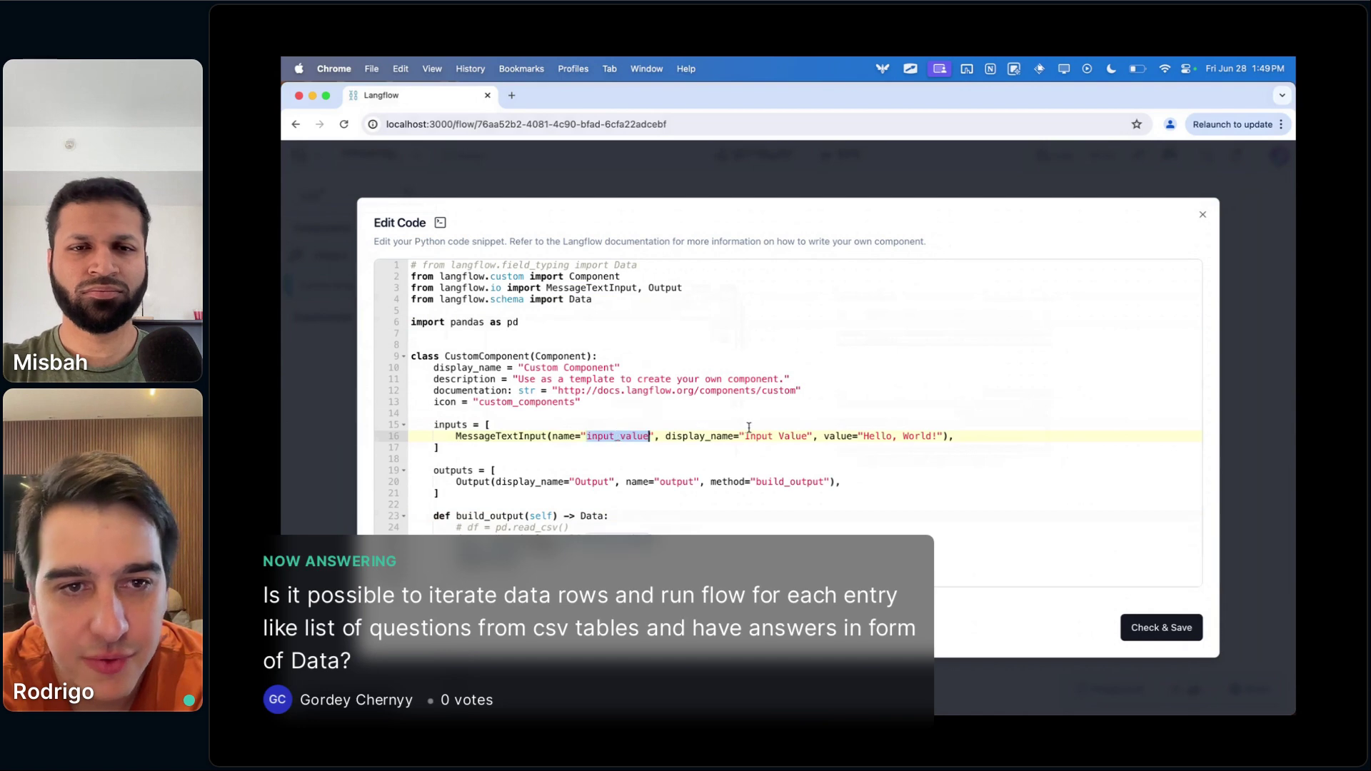
left_click_drag(748, 428, 433, 448)
double_click(770, 435)
double_click(886, 434)
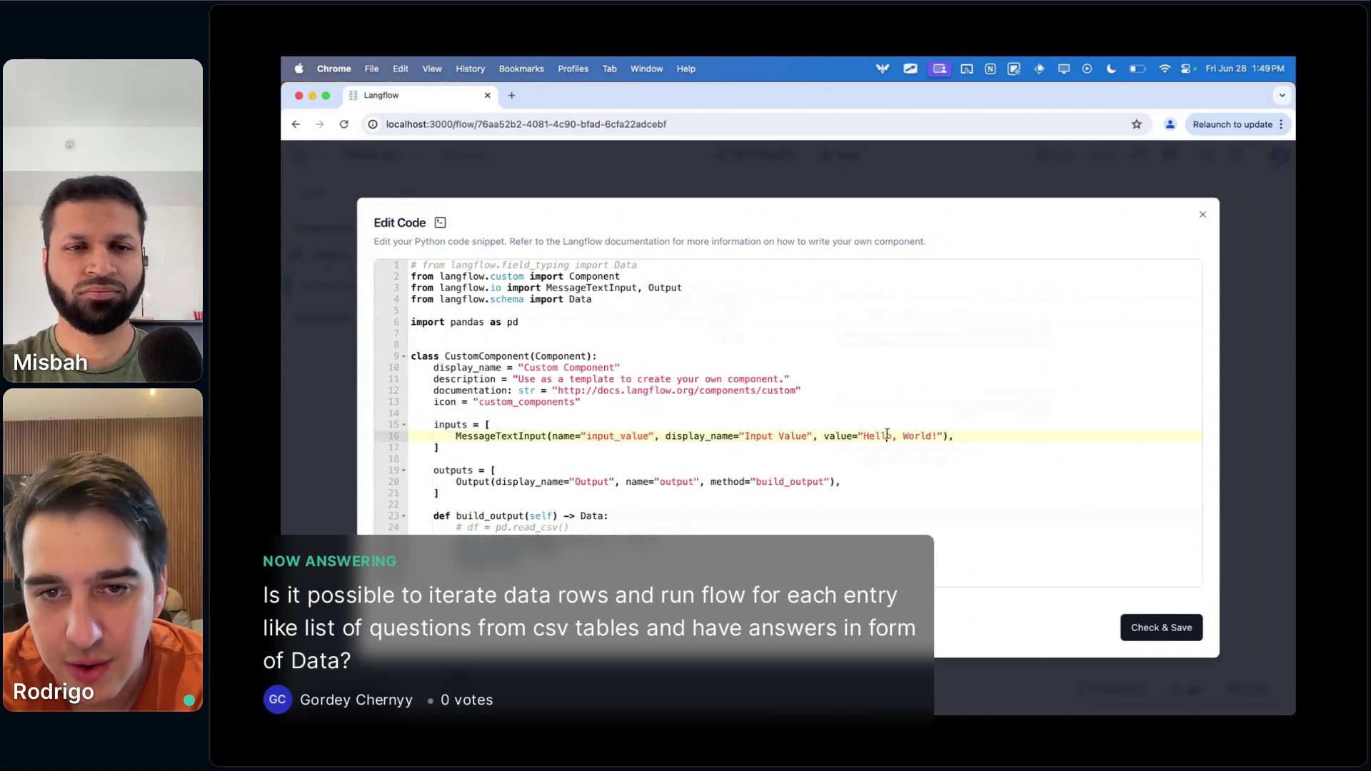
left_click(921, 435)
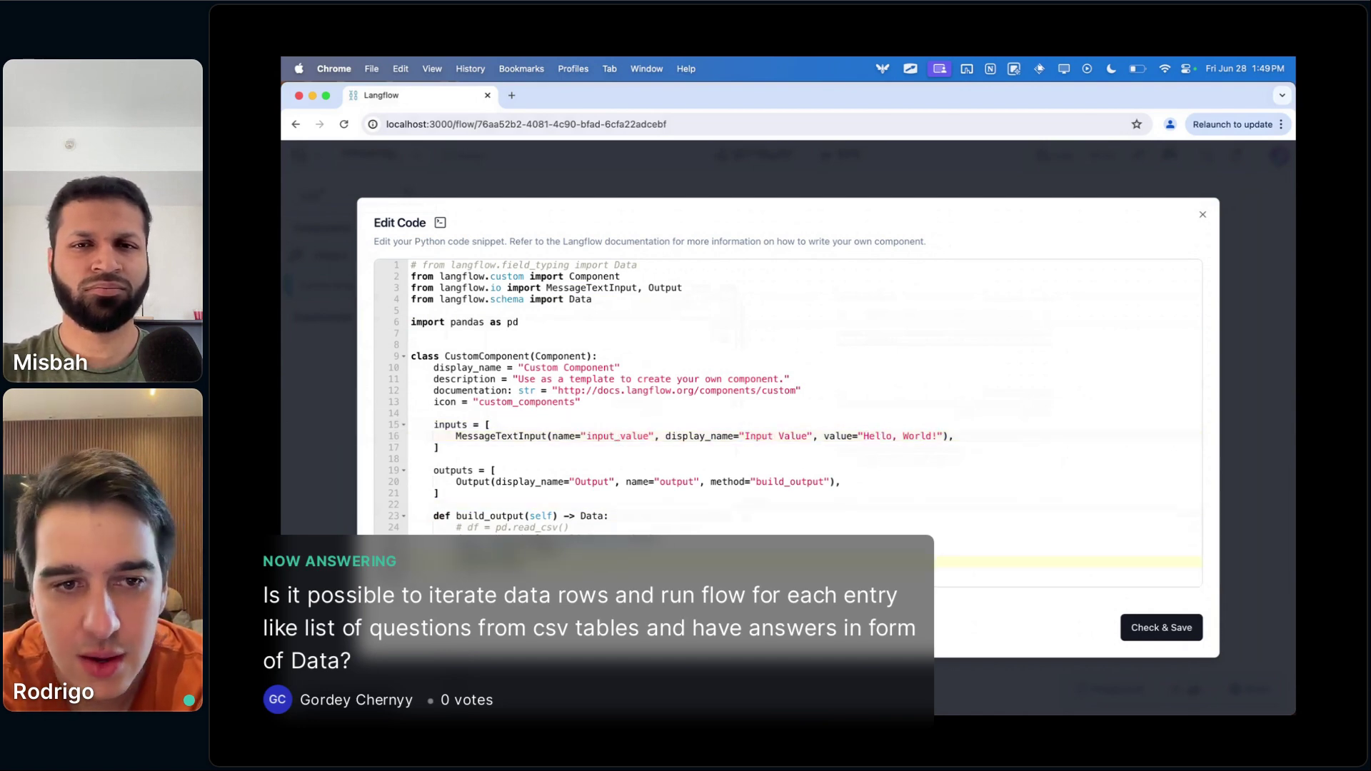
left_click_drag(750, 551, 359, 519)
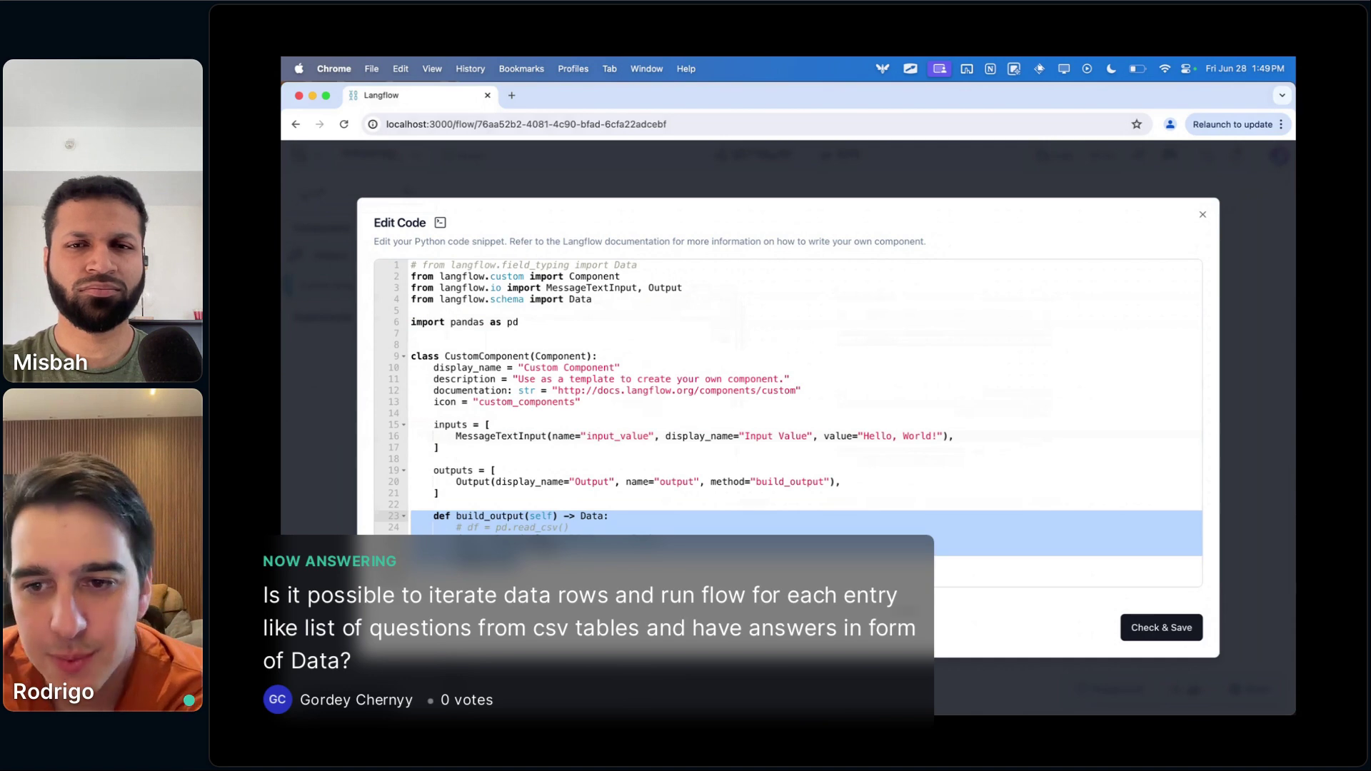
left_click(1150, 627)
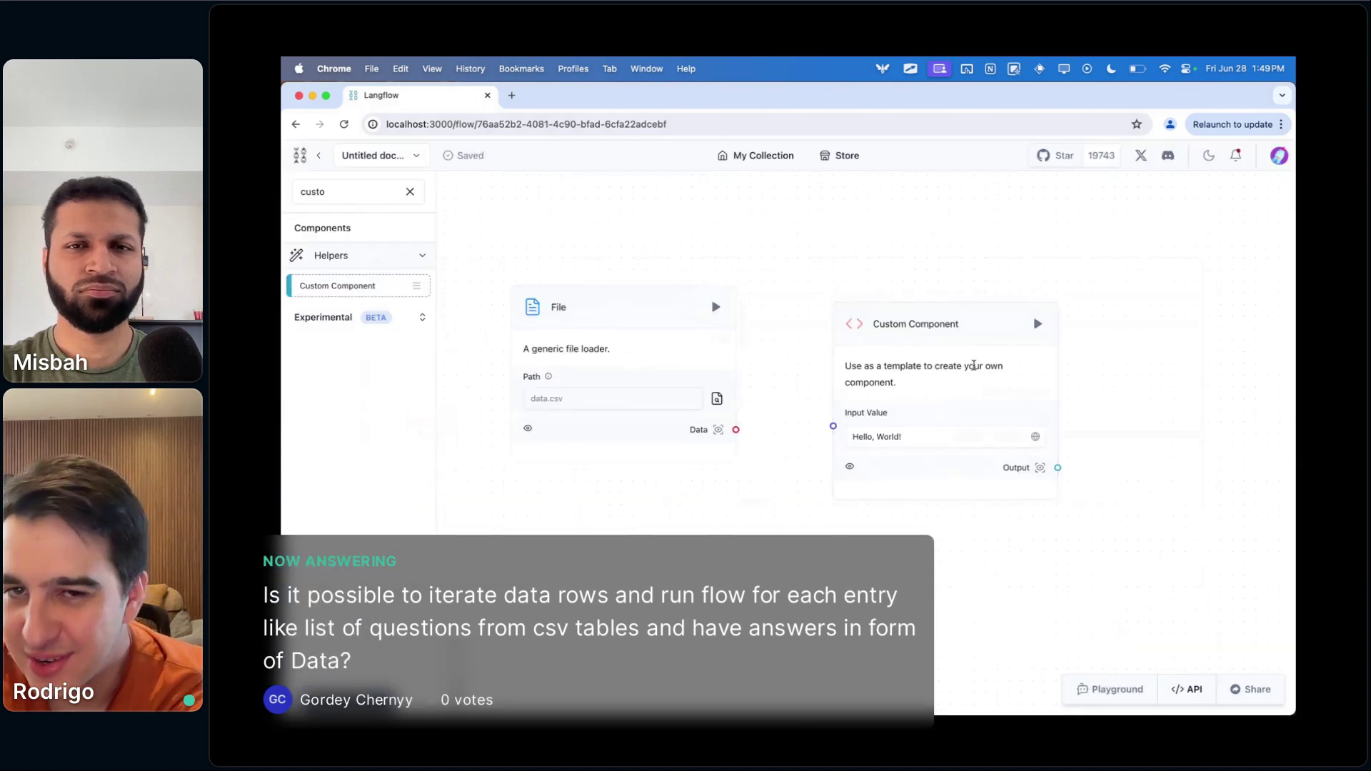
- Delete the Custom Component from the canvas
left_click(972, 365)
left_click(774, 363)
left_click_drag(692, 335, 683, 321)
left_click(916, 347)
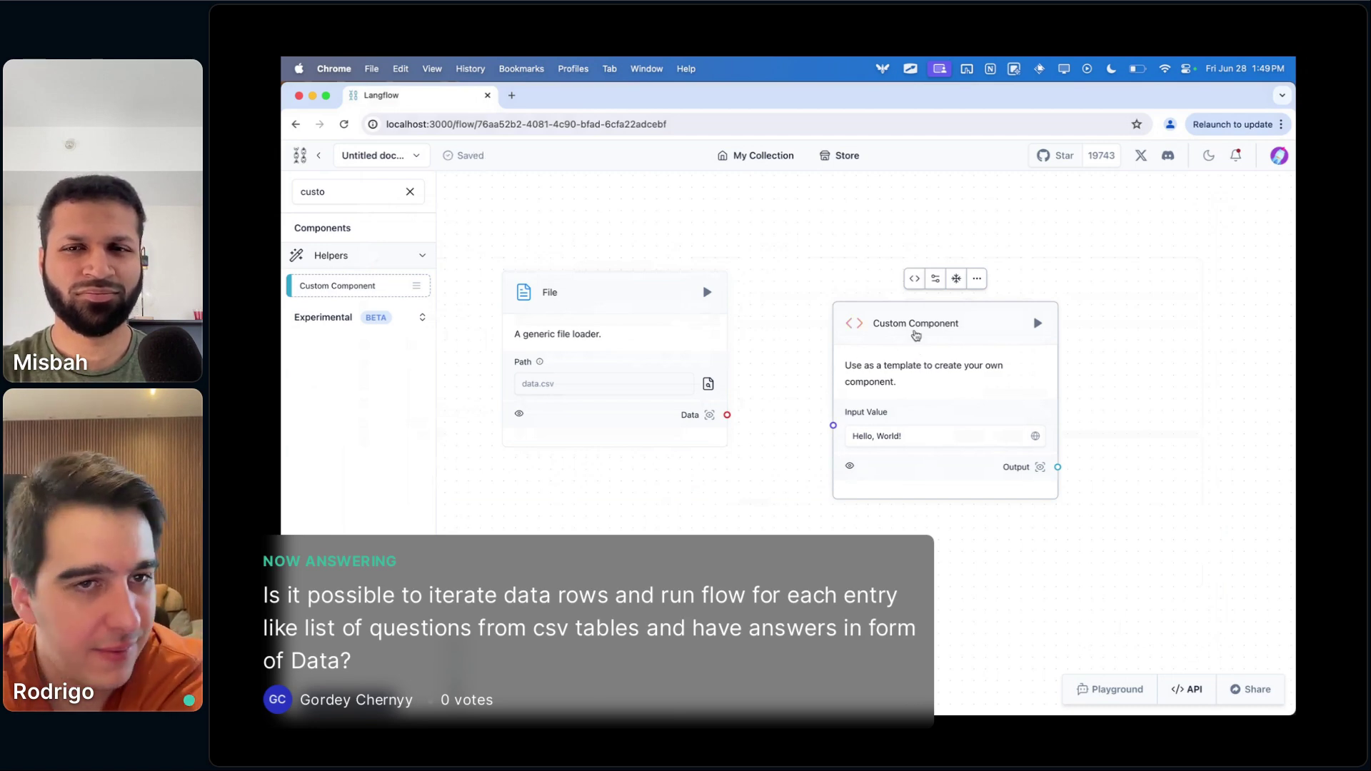
key("BackSpace")
- Clear the component search to reach the Prototypes category, and delete the File component from the canvas
left_click(654, 328)
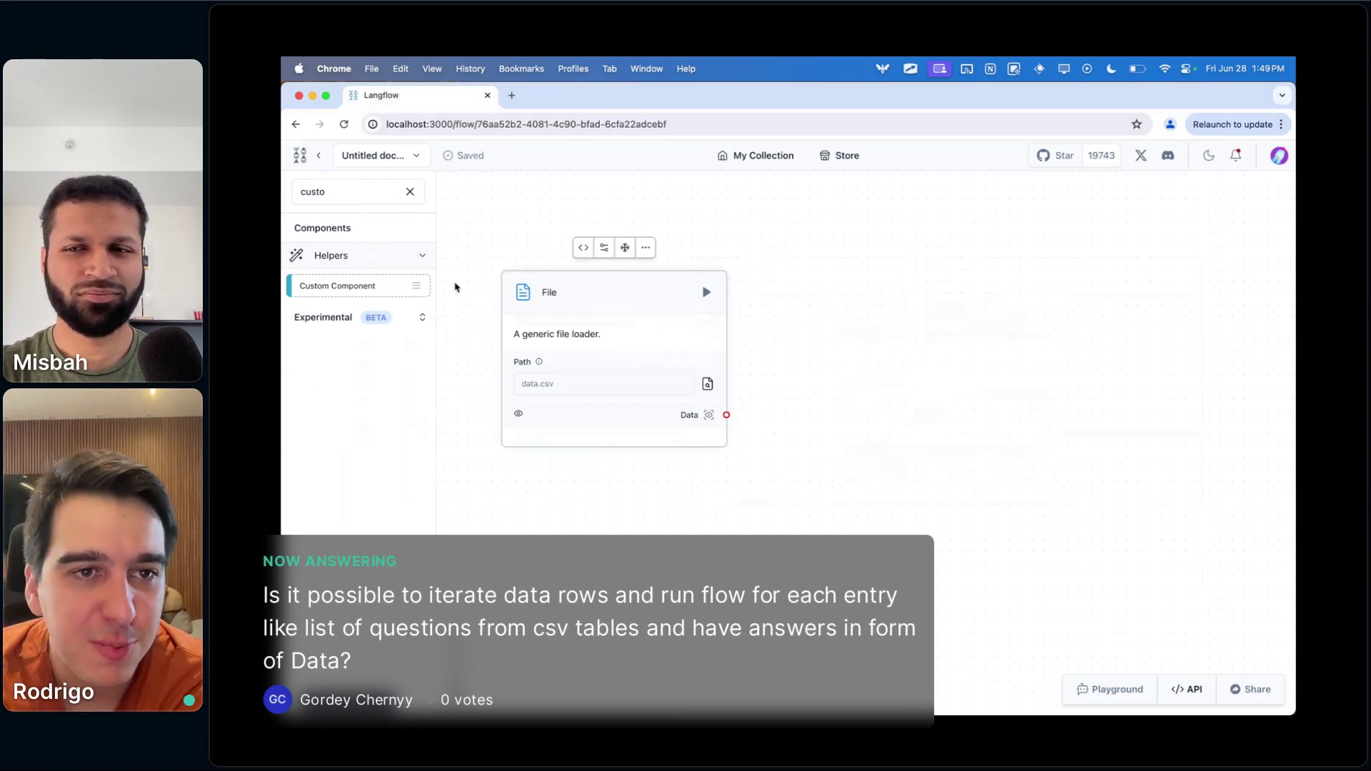
left_click(410, 191)
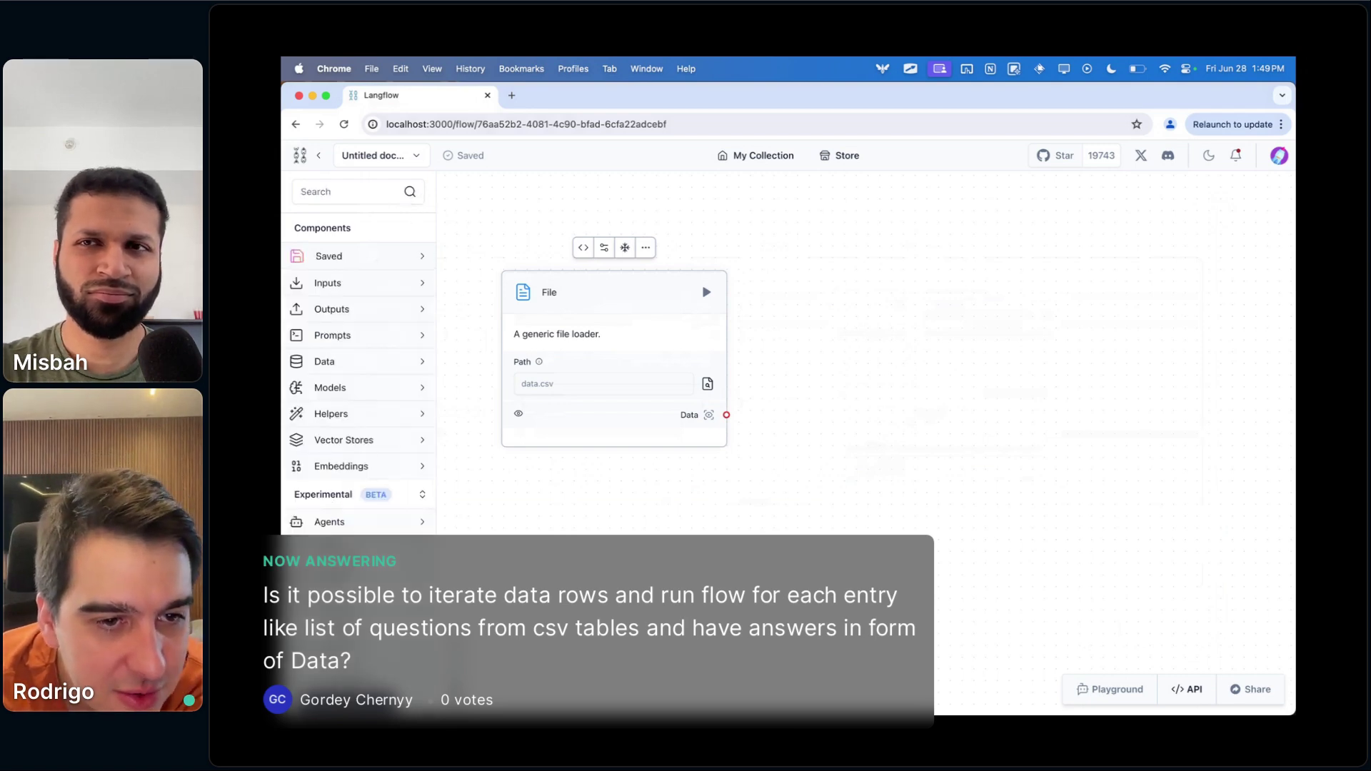
scroll(358, 357, "down", 2)
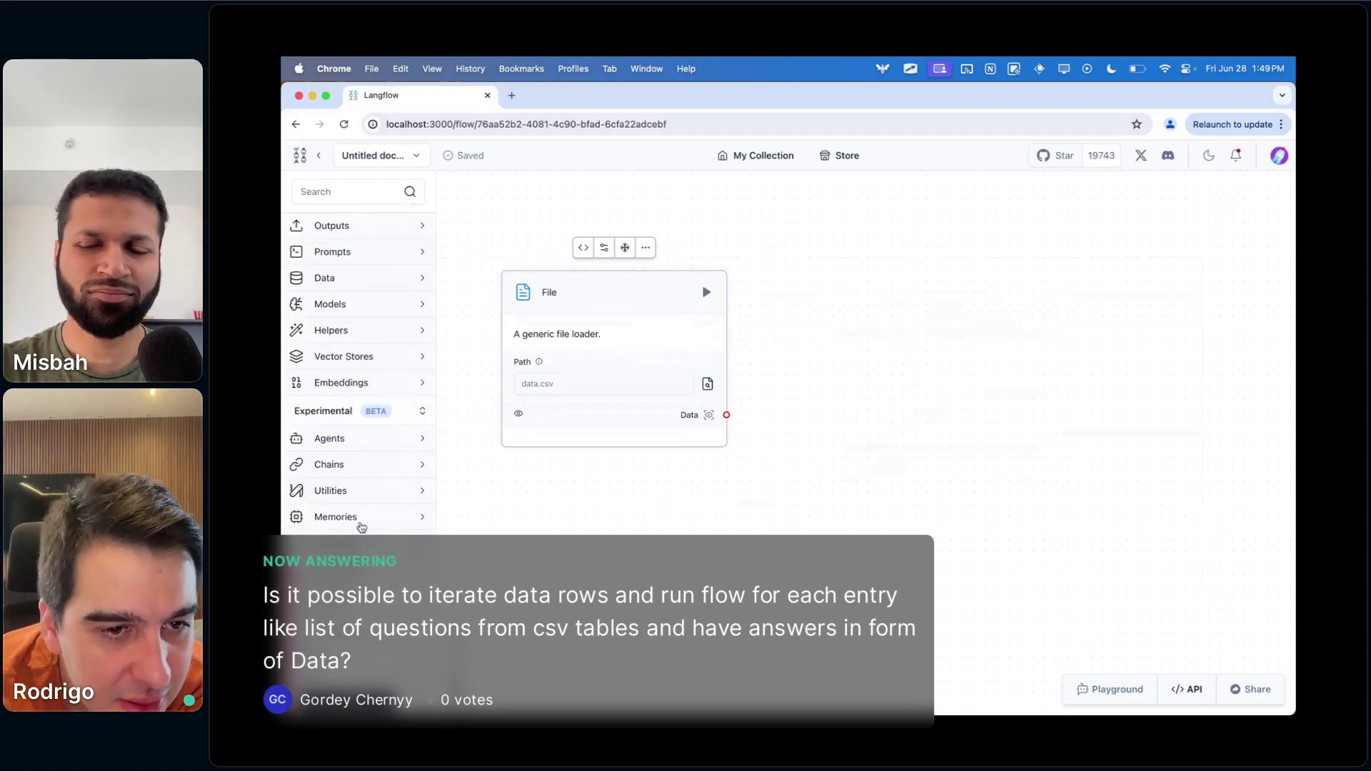
scroll(360, 522, "down", 6)
scroll(360, 522, "up", 1)
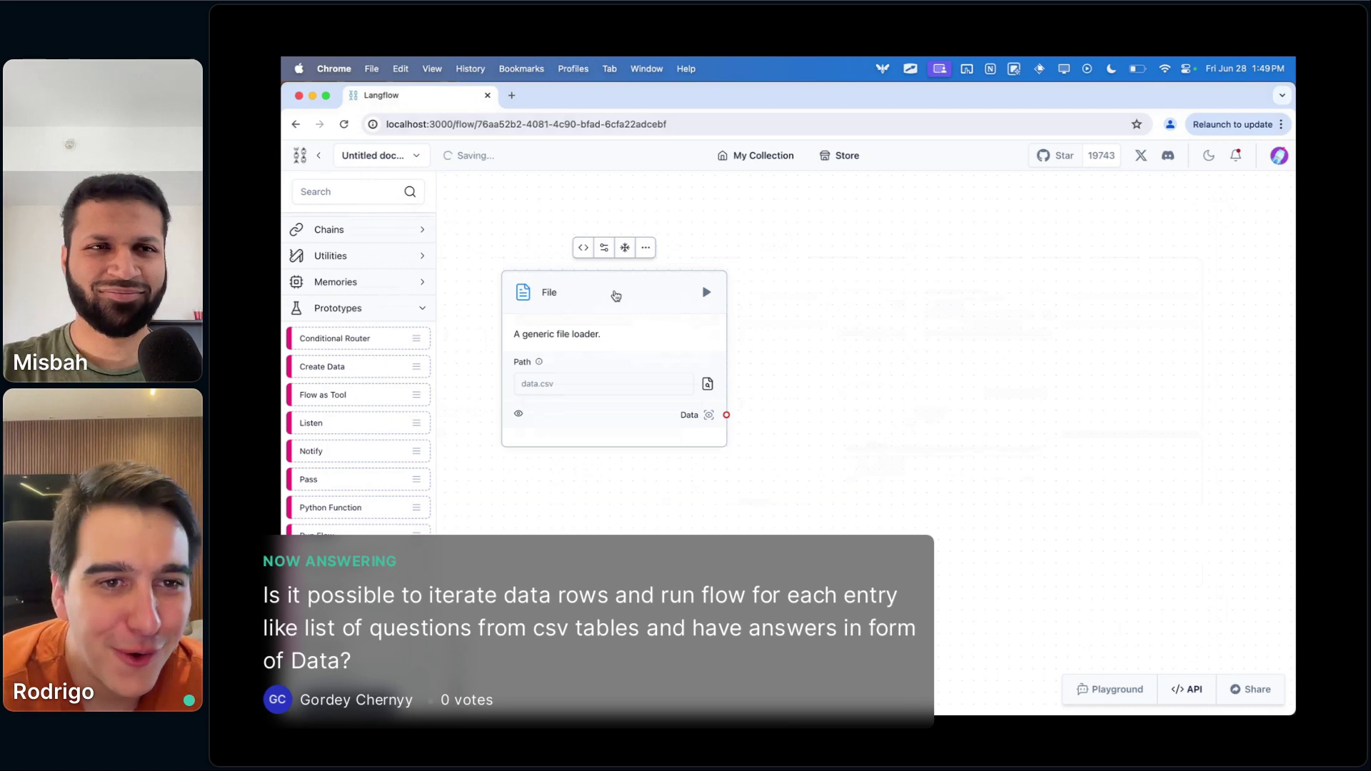
key("BackSpace")
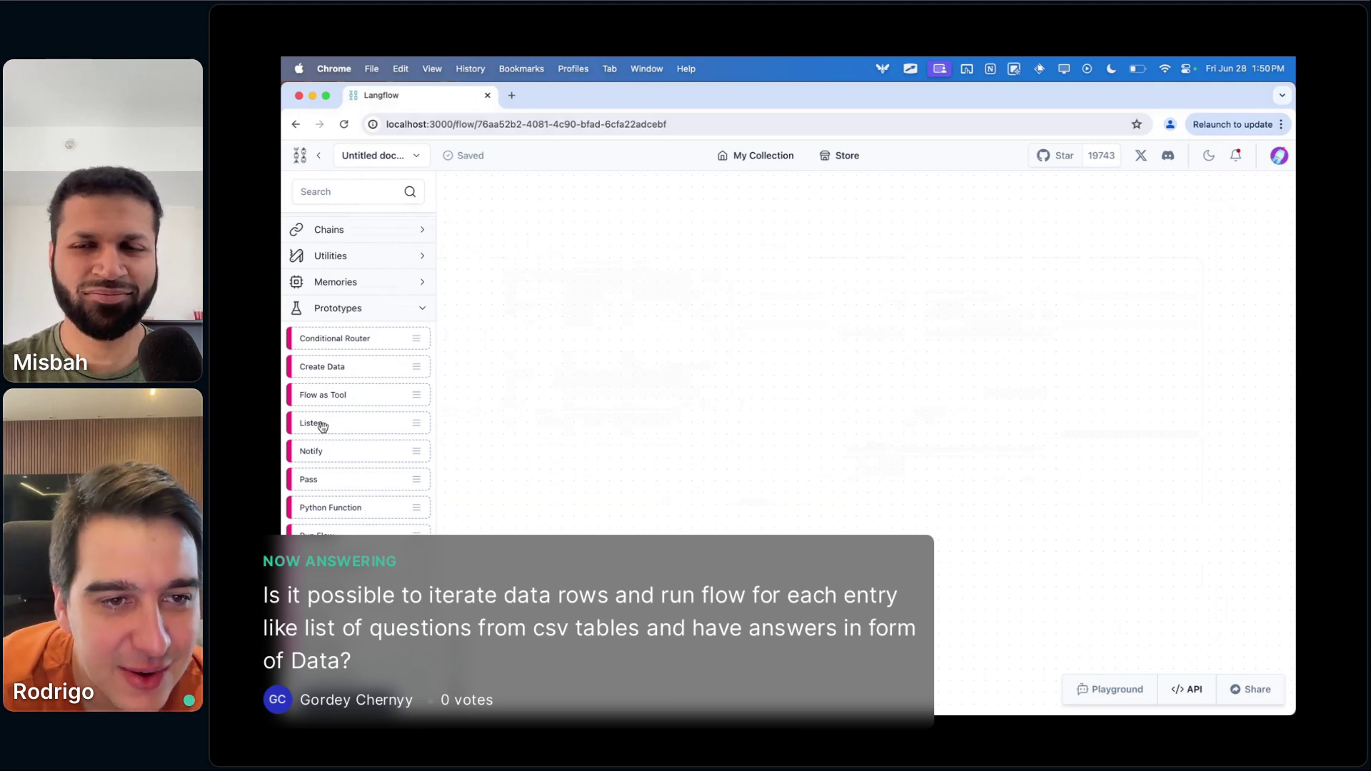
- Add the Notify and Listen prototype components to the canvas, arranging Notify to the right of Listen
left_click_drag(321, 448, 588, 373)
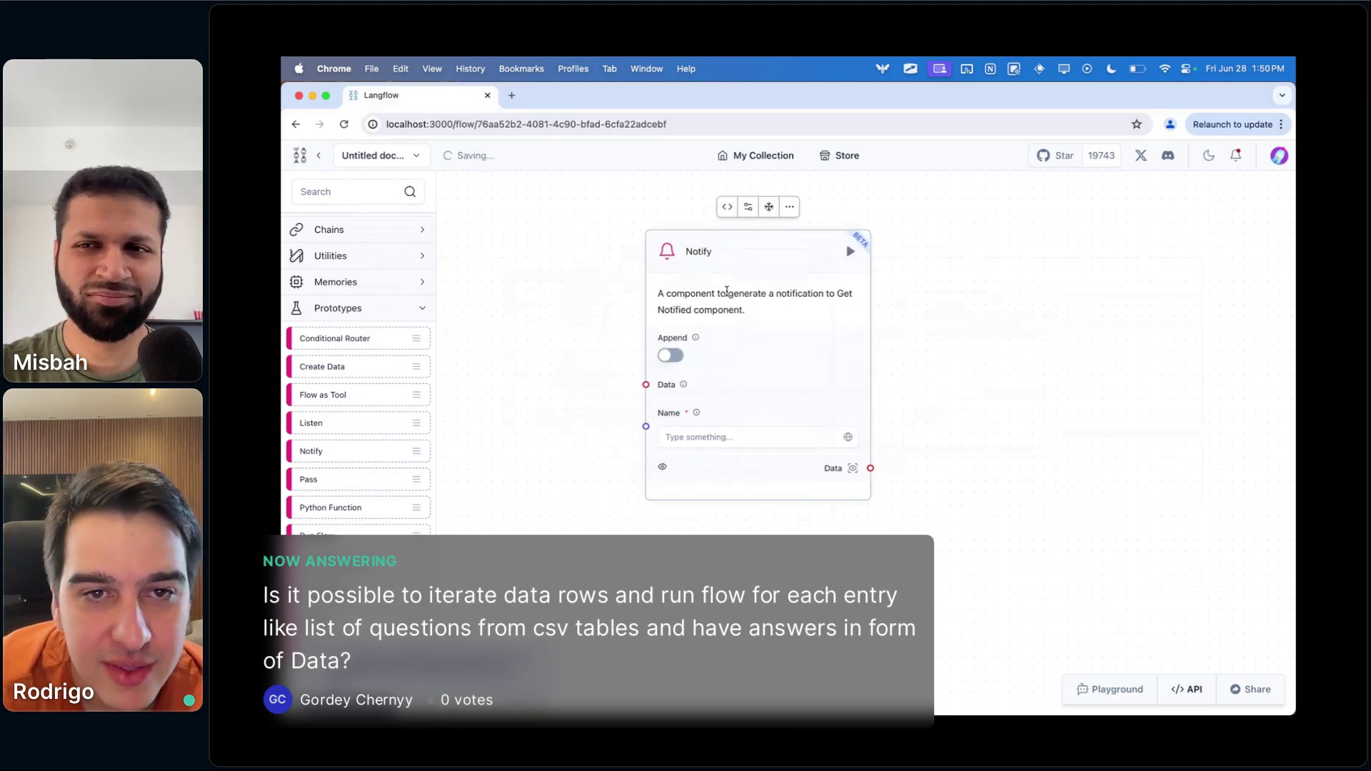
left_click_drag(361, 422, 572, 423)
left_click_drag(765, 288, 1086, 268)
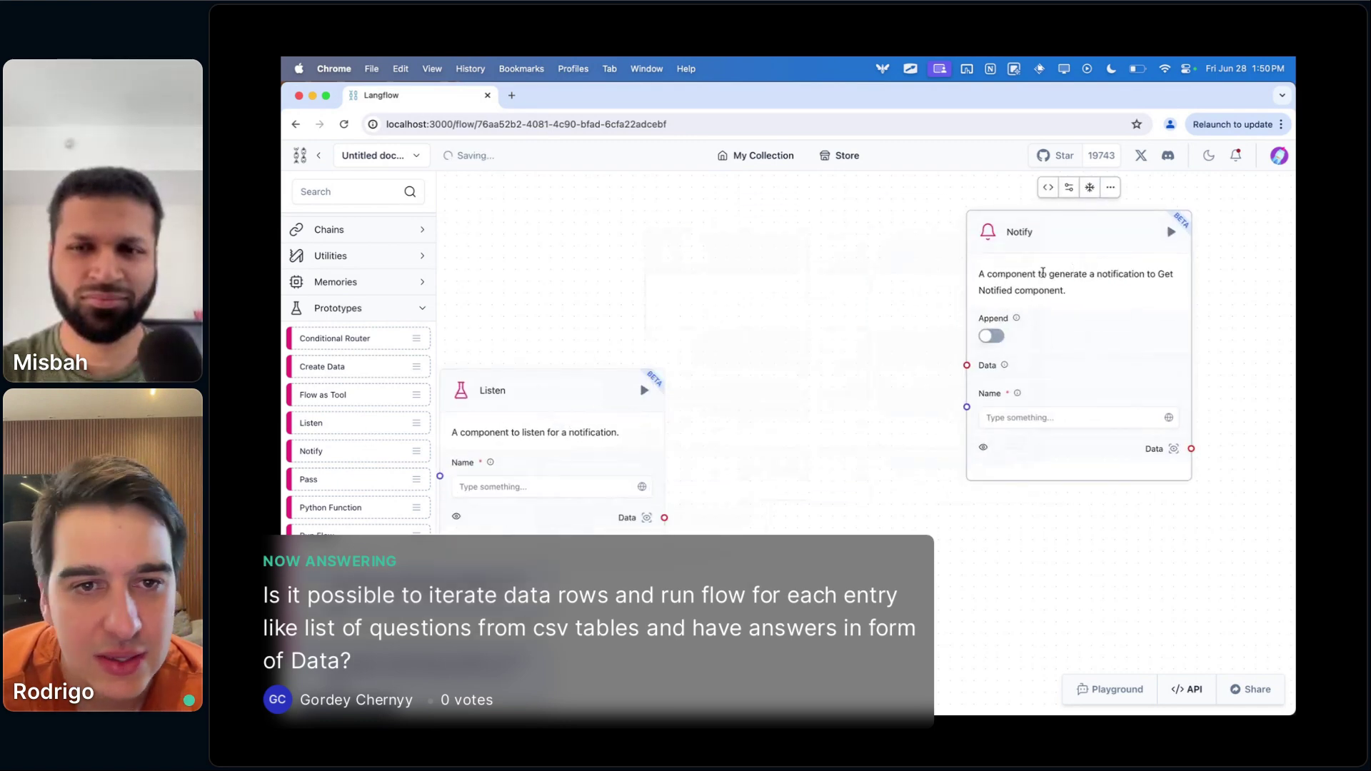
left_click_drag(569, 426, 659, 388)
left_click_drag(1049, 260, 1004, 257)
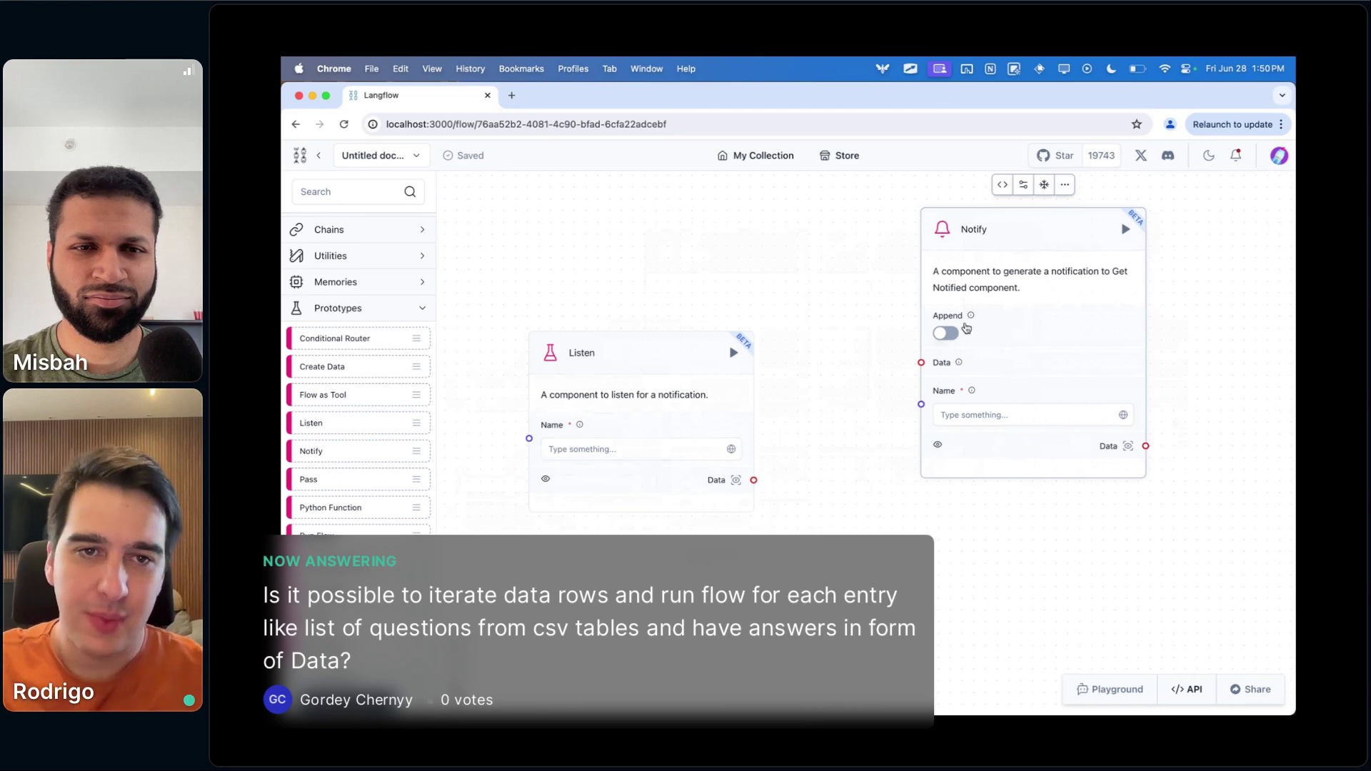
left_click_drag(1035, 228, 1041, 236)
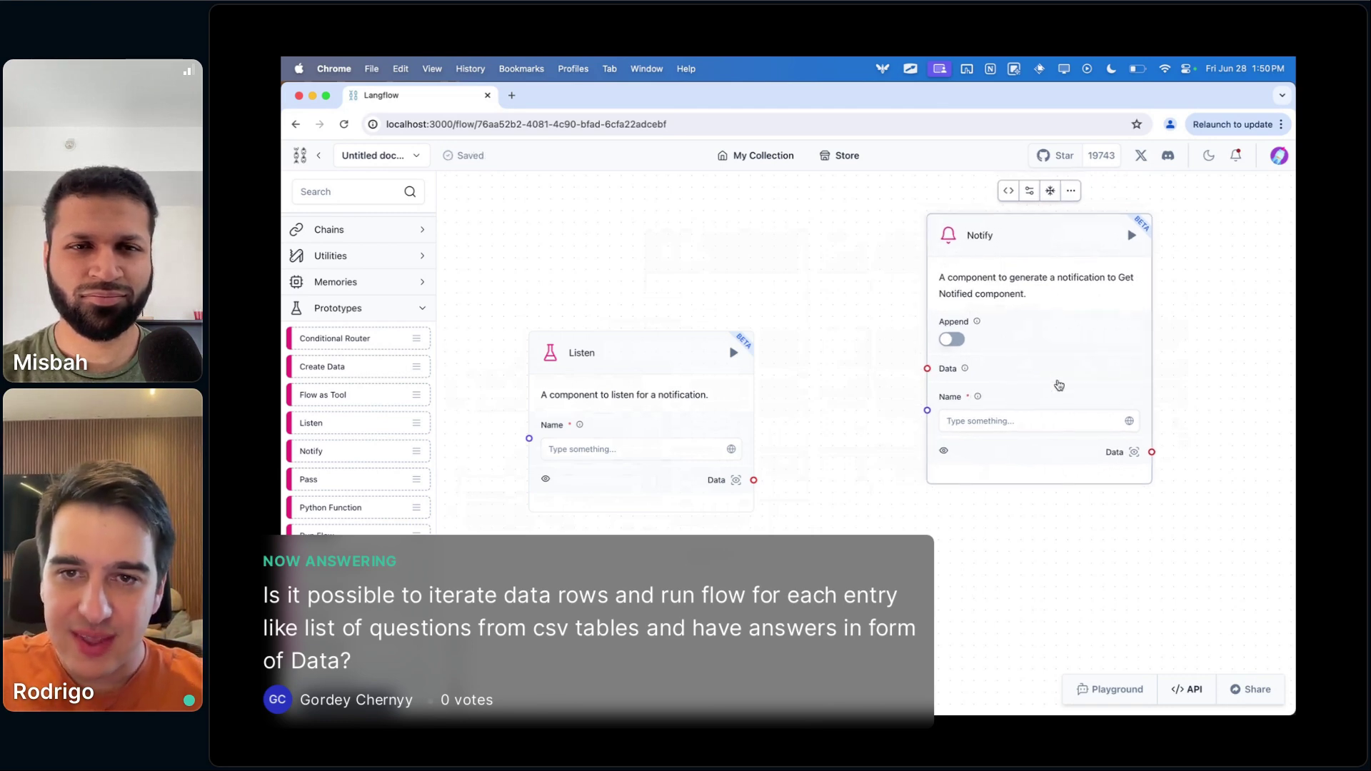
left_click(998, 419)
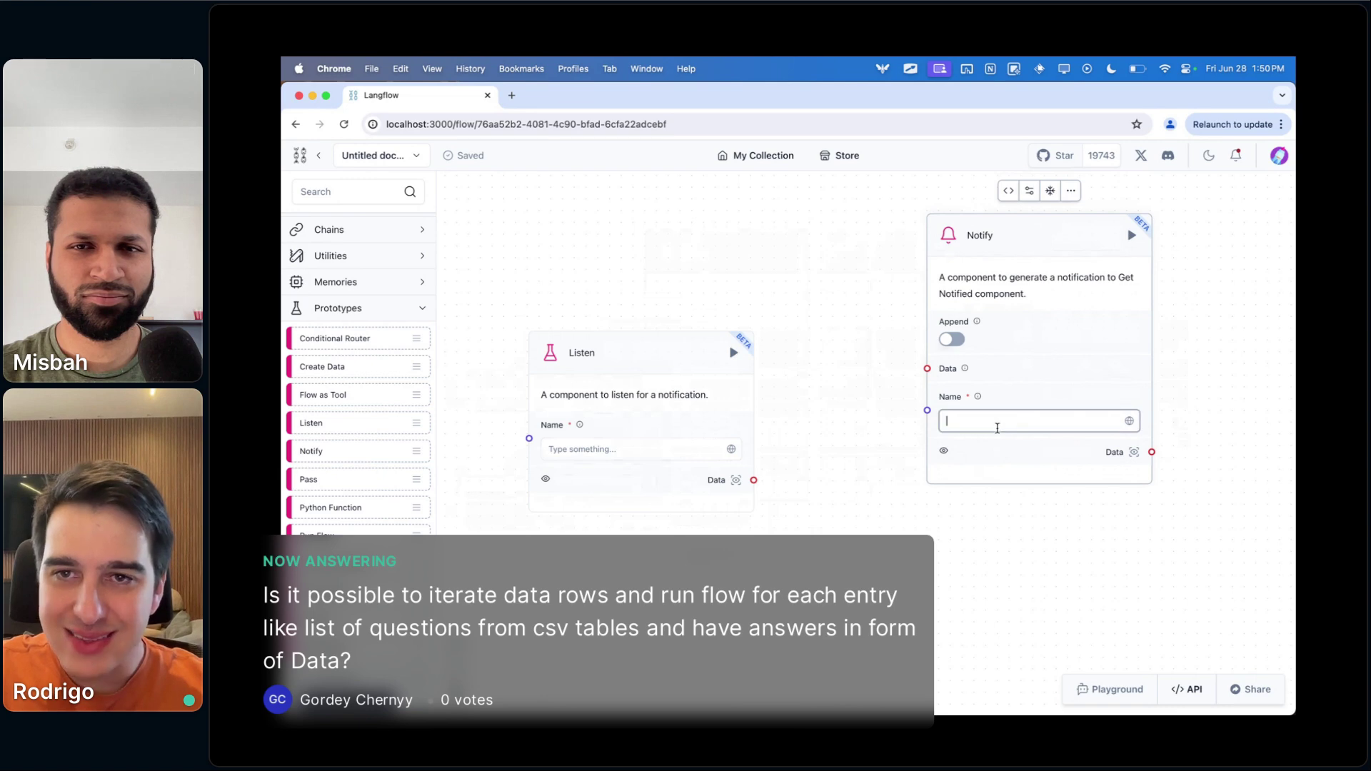
left_click_drag(1030, 257, 1049, 254)
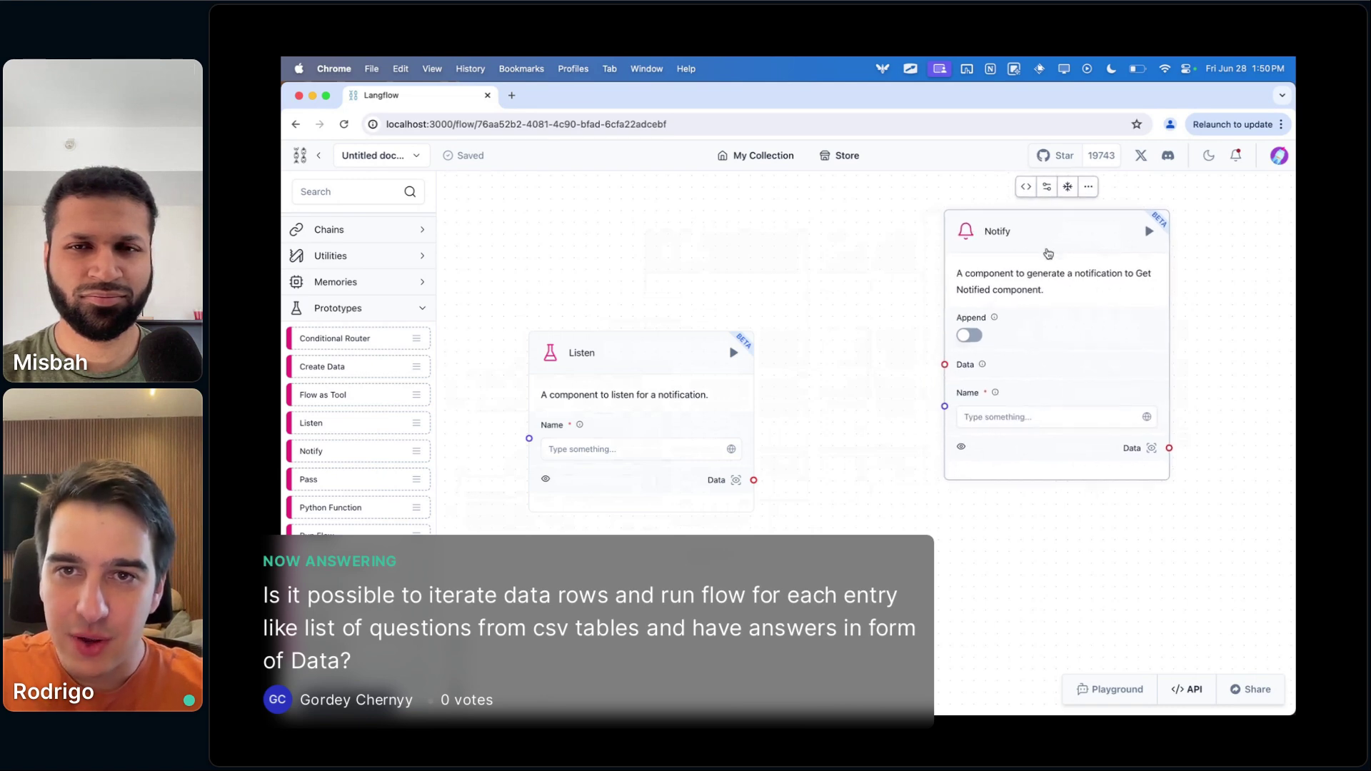
left_click_drag(618, 374, 590, 375)
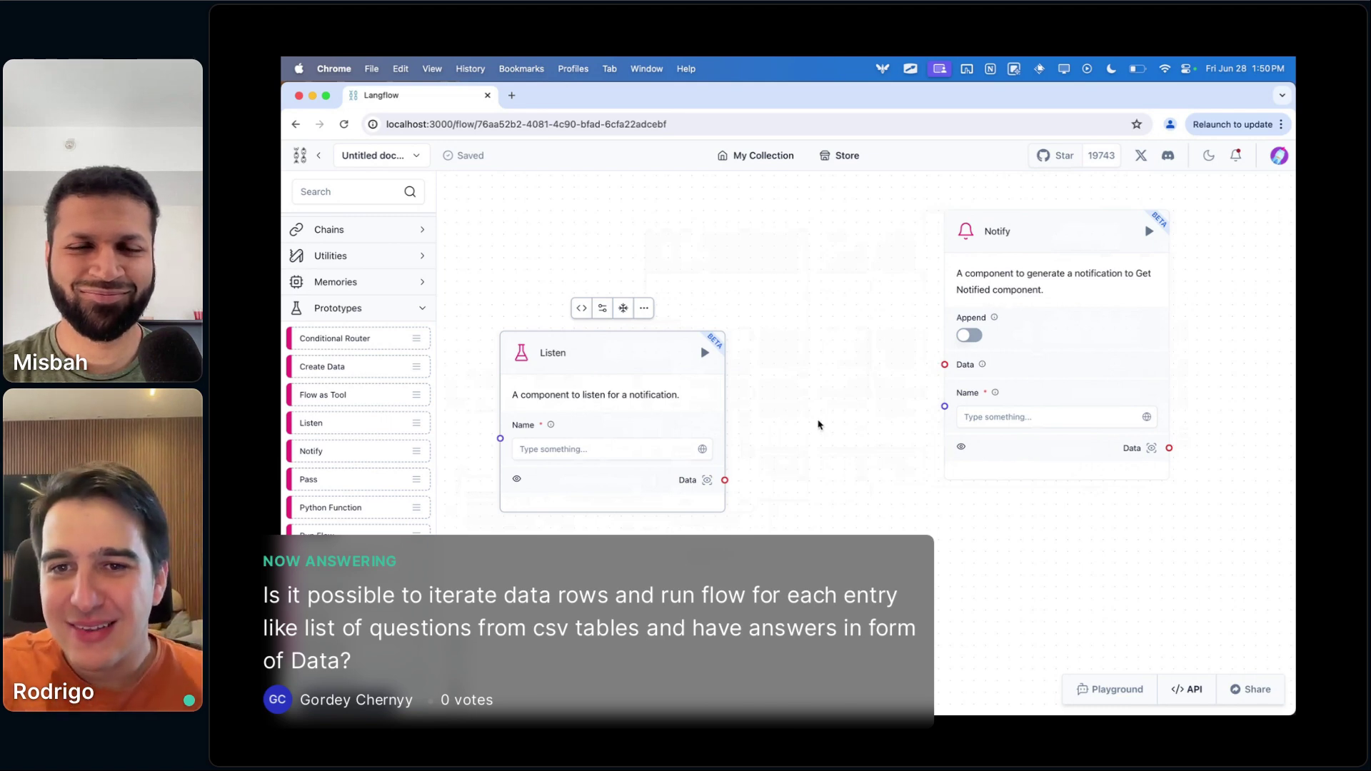
- Set the Name of both the Notify and Listen components to MYKEY
left_click(1000, 413)
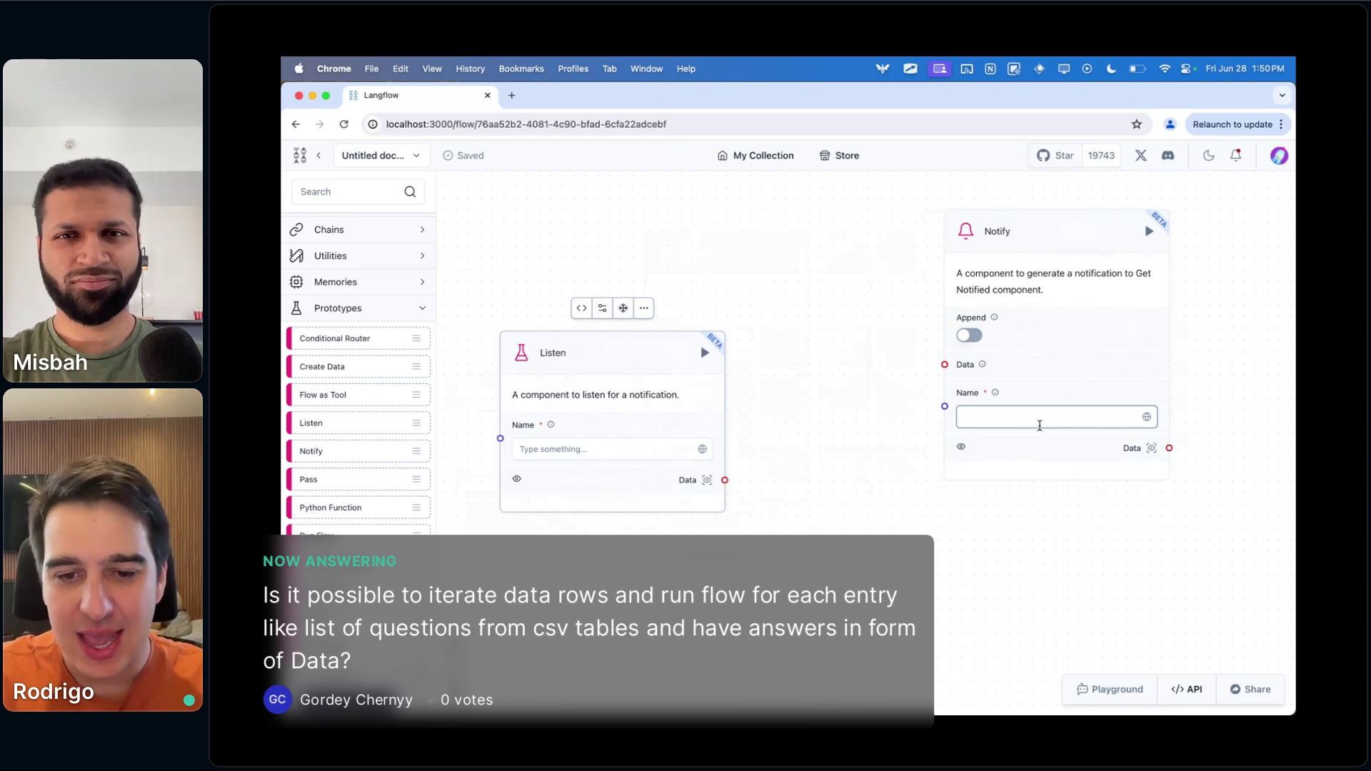
type("MYJ")
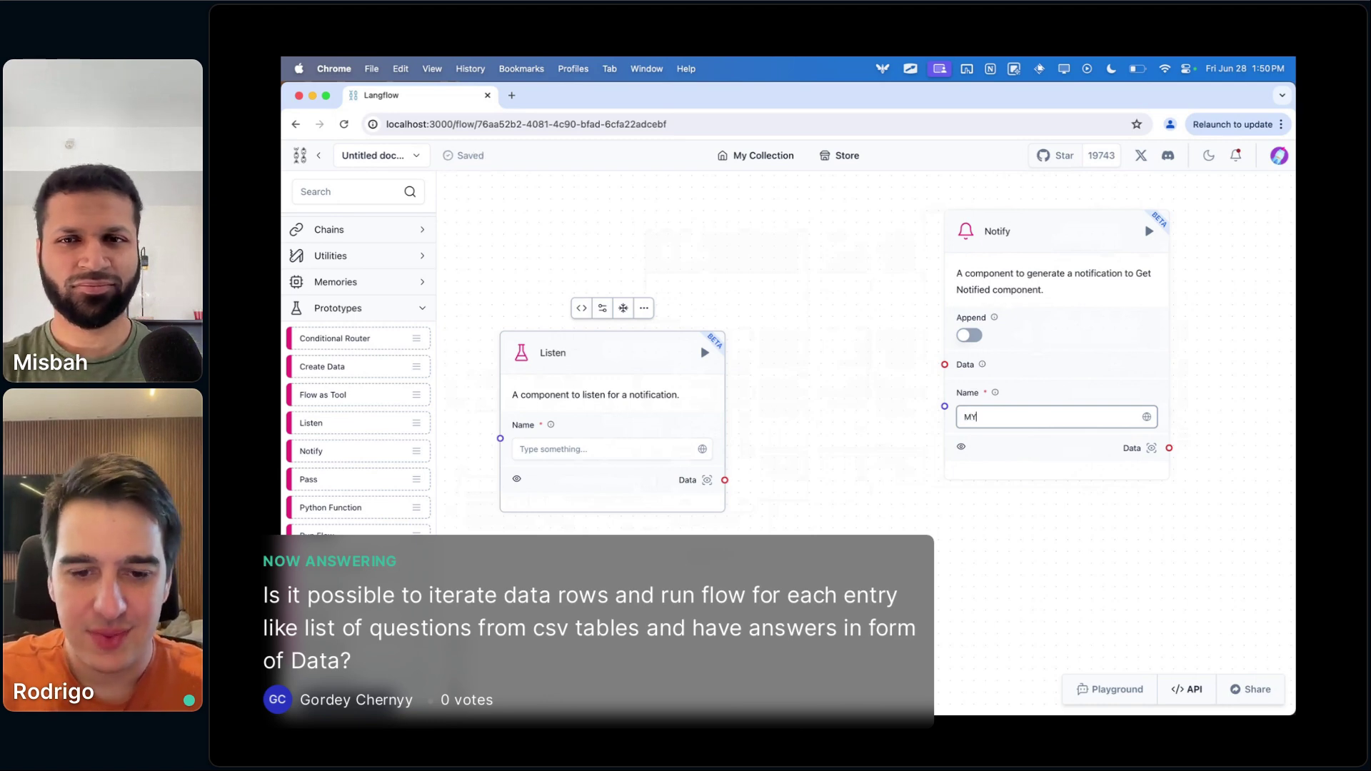
key("BackSpace")
type("KEY")
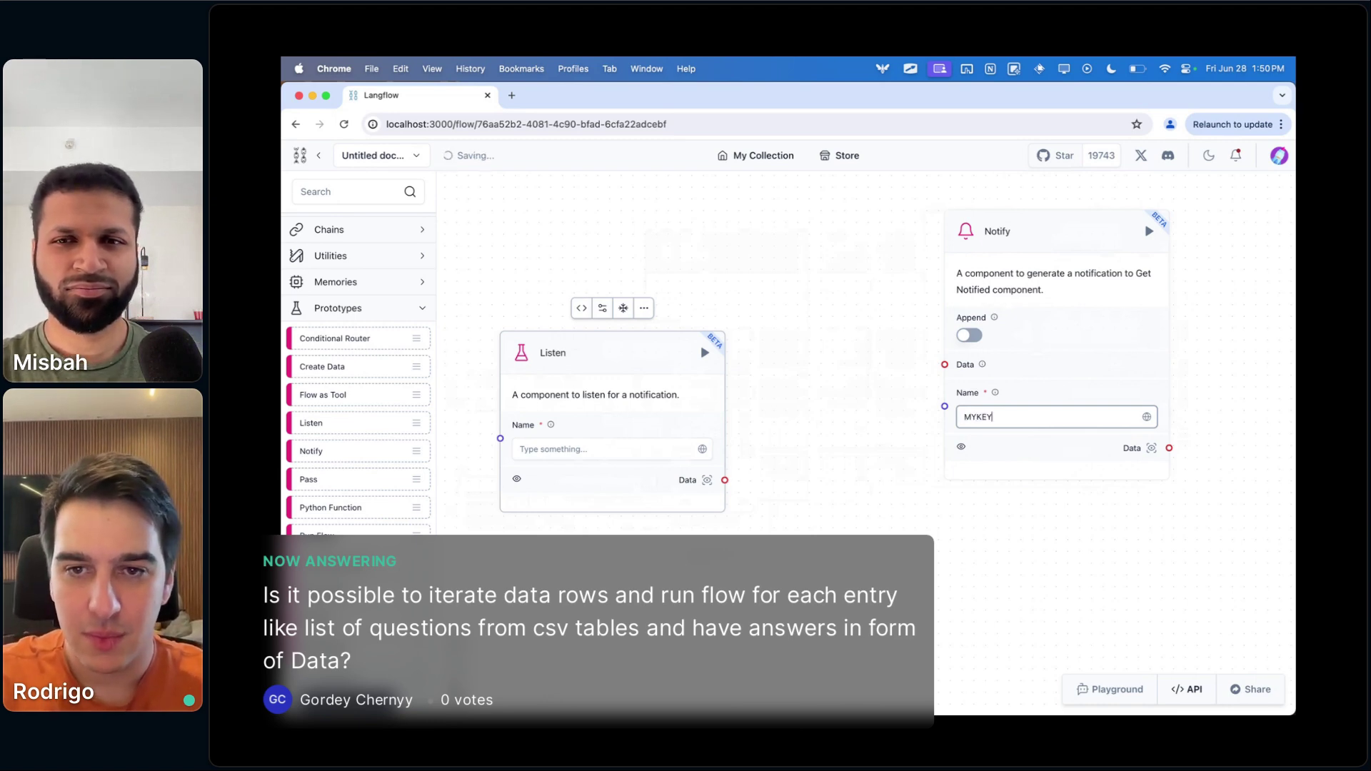
double_click(985, 418)
left_click(553, 453)
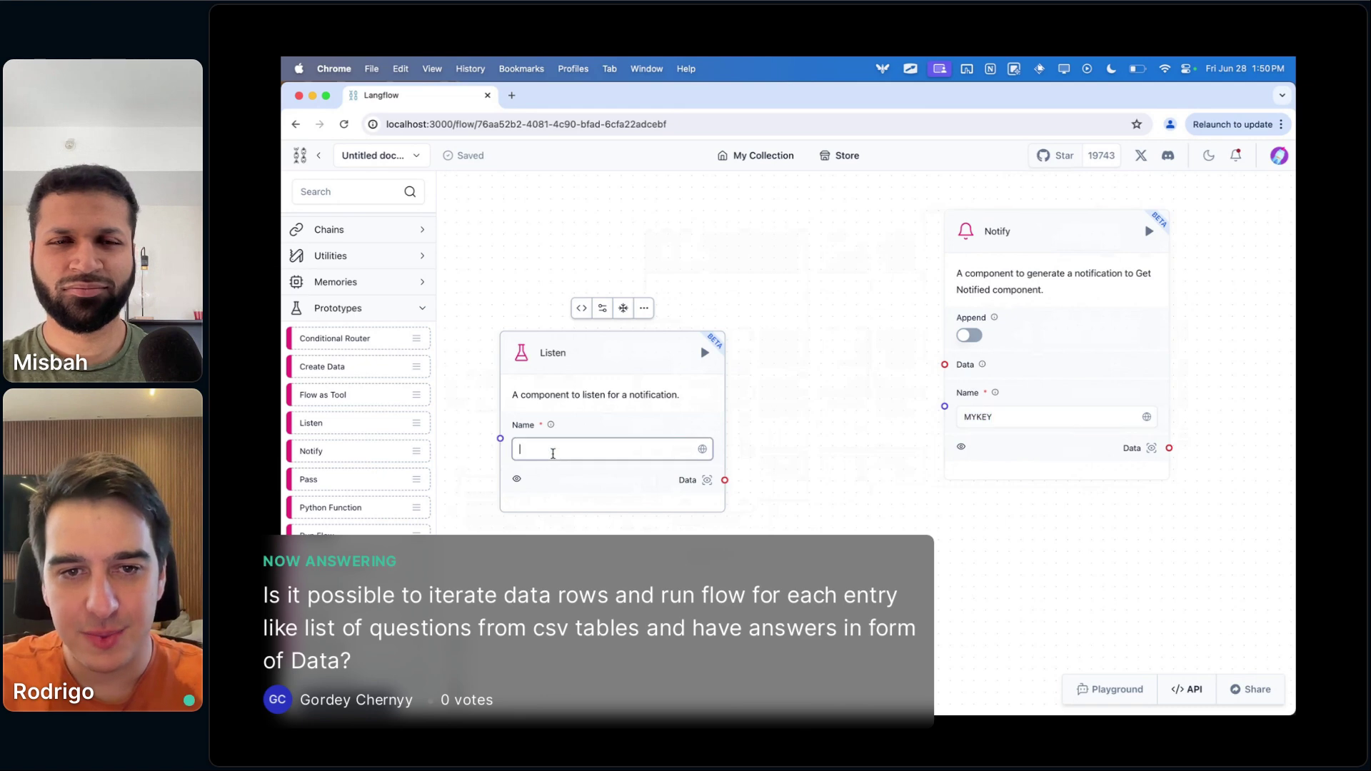
type("MYKEY")
- Move the Listen and Notify components farther apart horizontally on the canvas
left_click_drag(636, 377, 606, 356)
left_click(1045, 265)
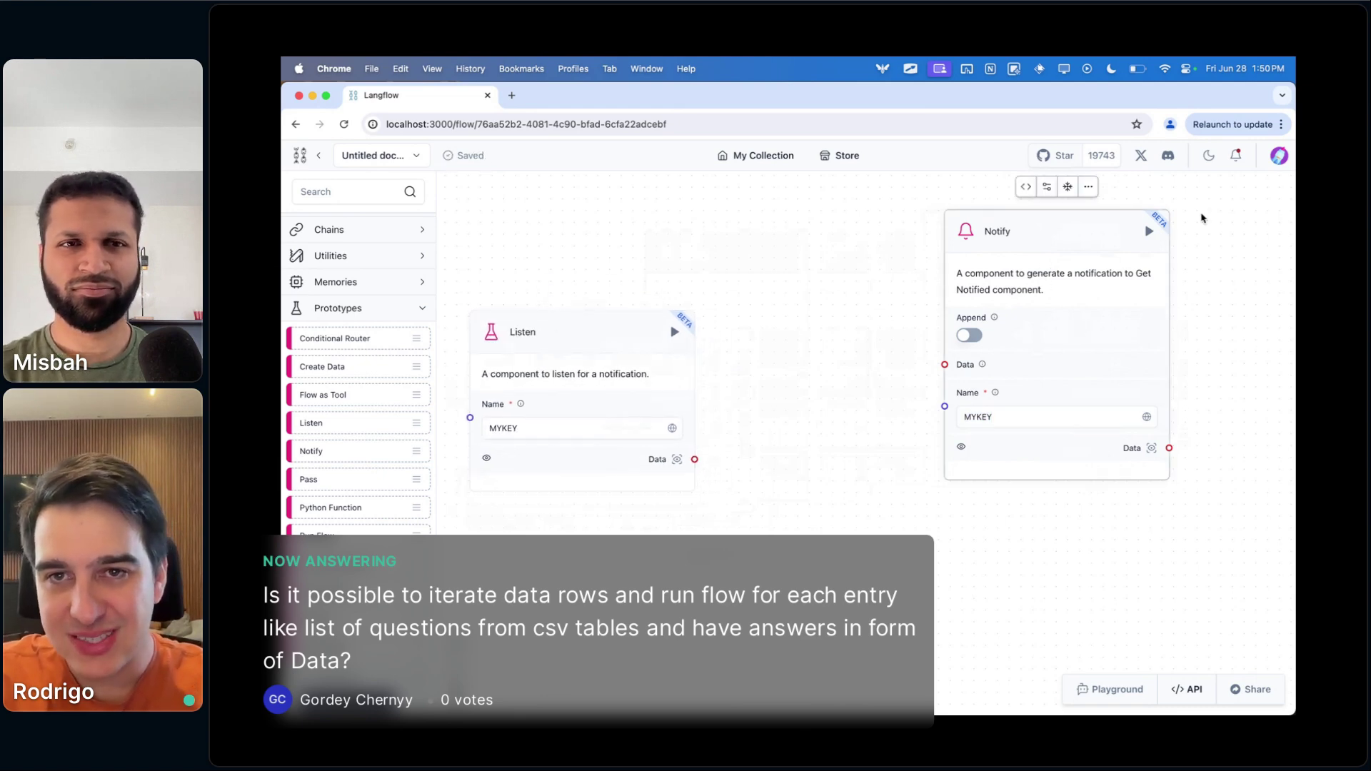
left_click(543, 367)
left_click_drag(544, 366, 525, 351)
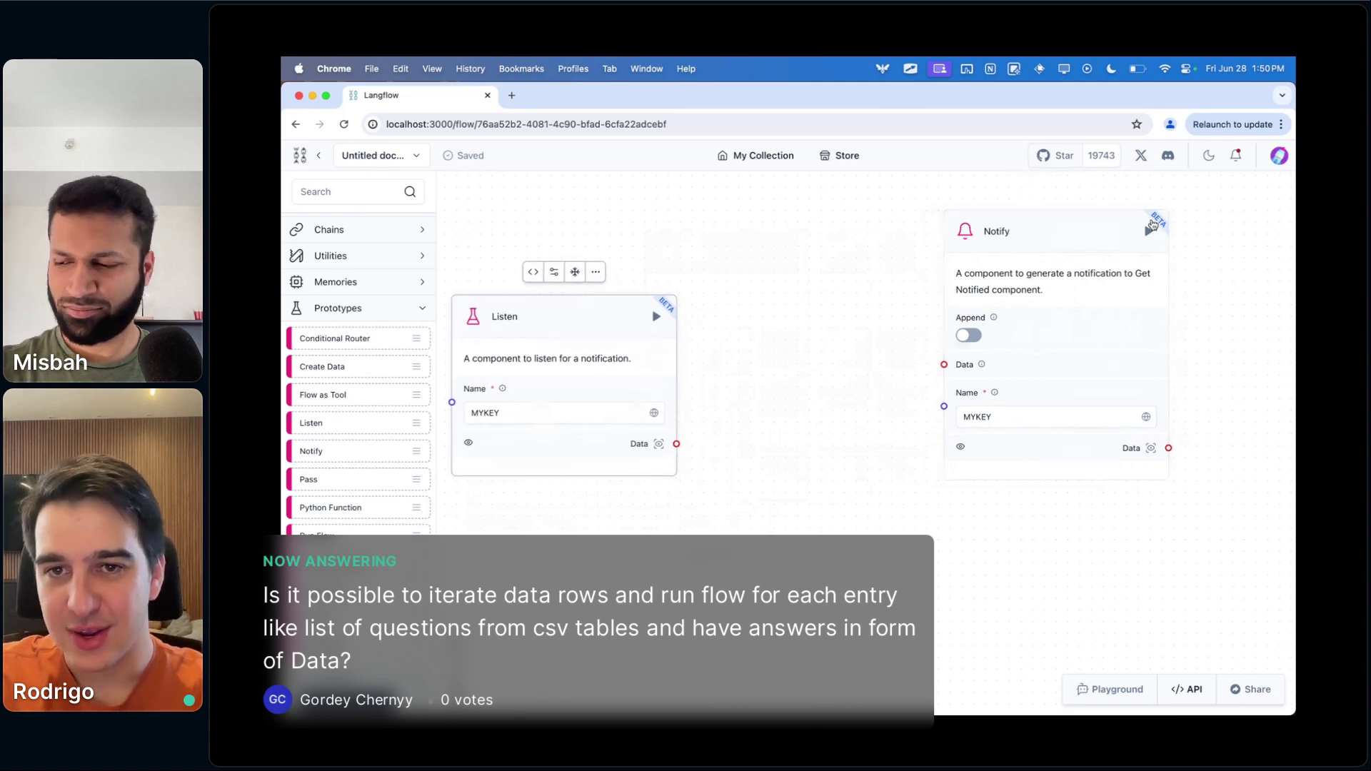
scroll(928, 280, "left", 2)
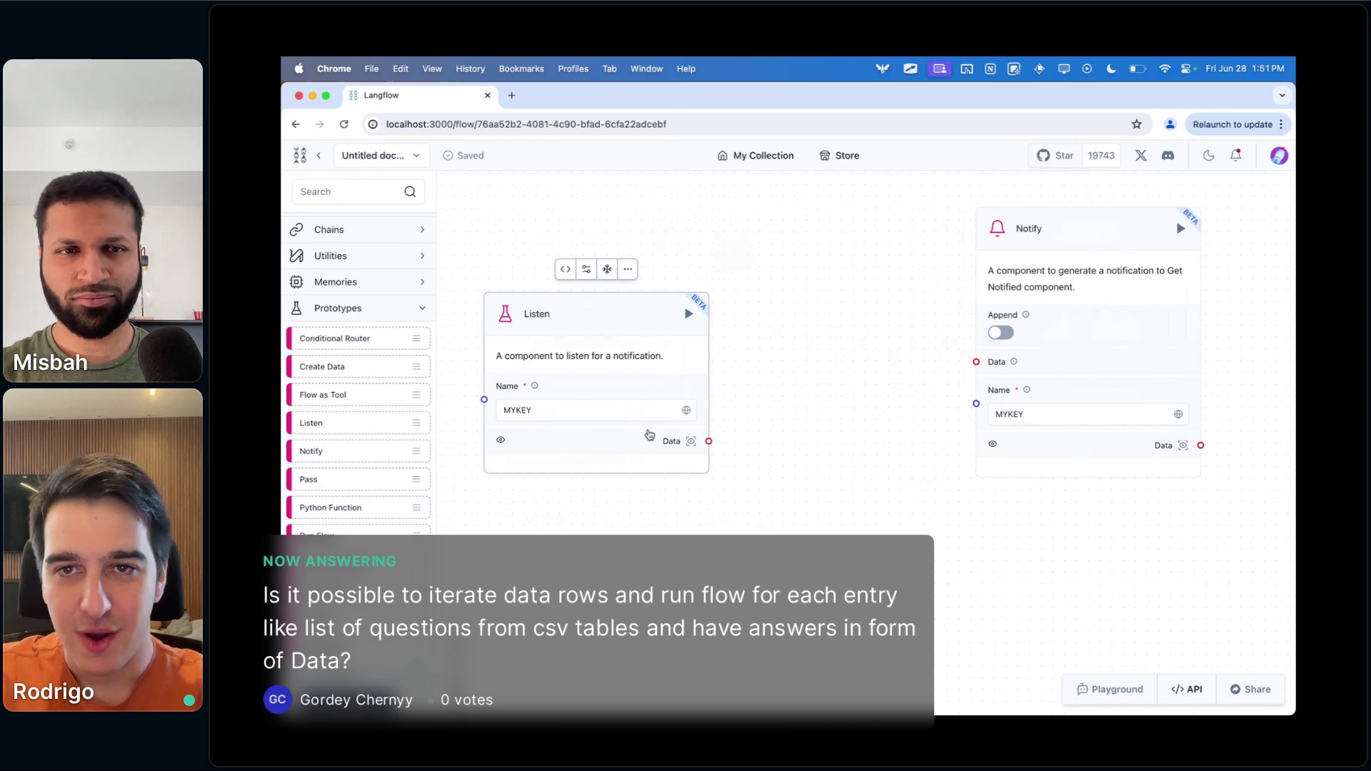
scroll(649, 434, "down", 3)
left_click_drag(648, 434, 579, 424)
left_click_drag(983, 307, 1140, 287)
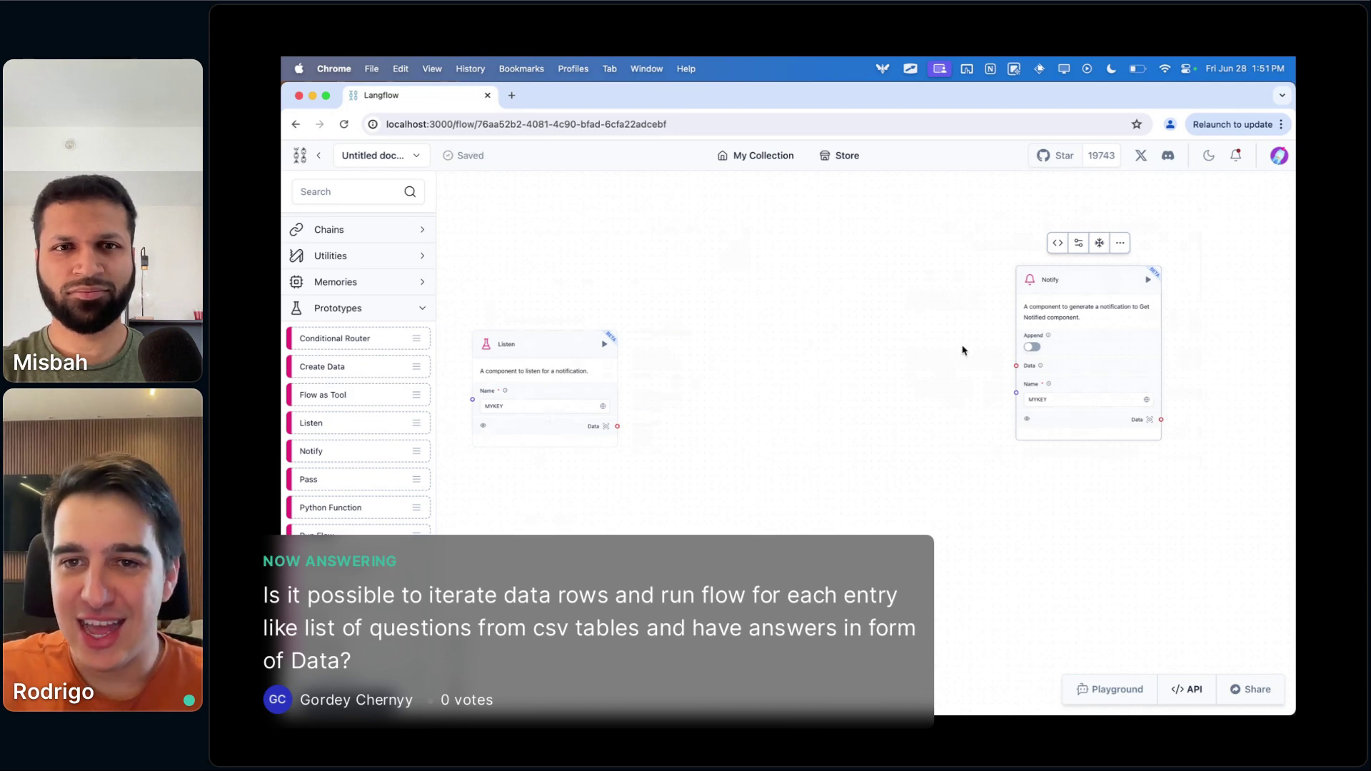
- Reposition Notify slightly and lower the Listen component below Notify's level, then clear the selection
scroll(995, 345, "up", 5)
scroll(1062, 331, "down", 5)
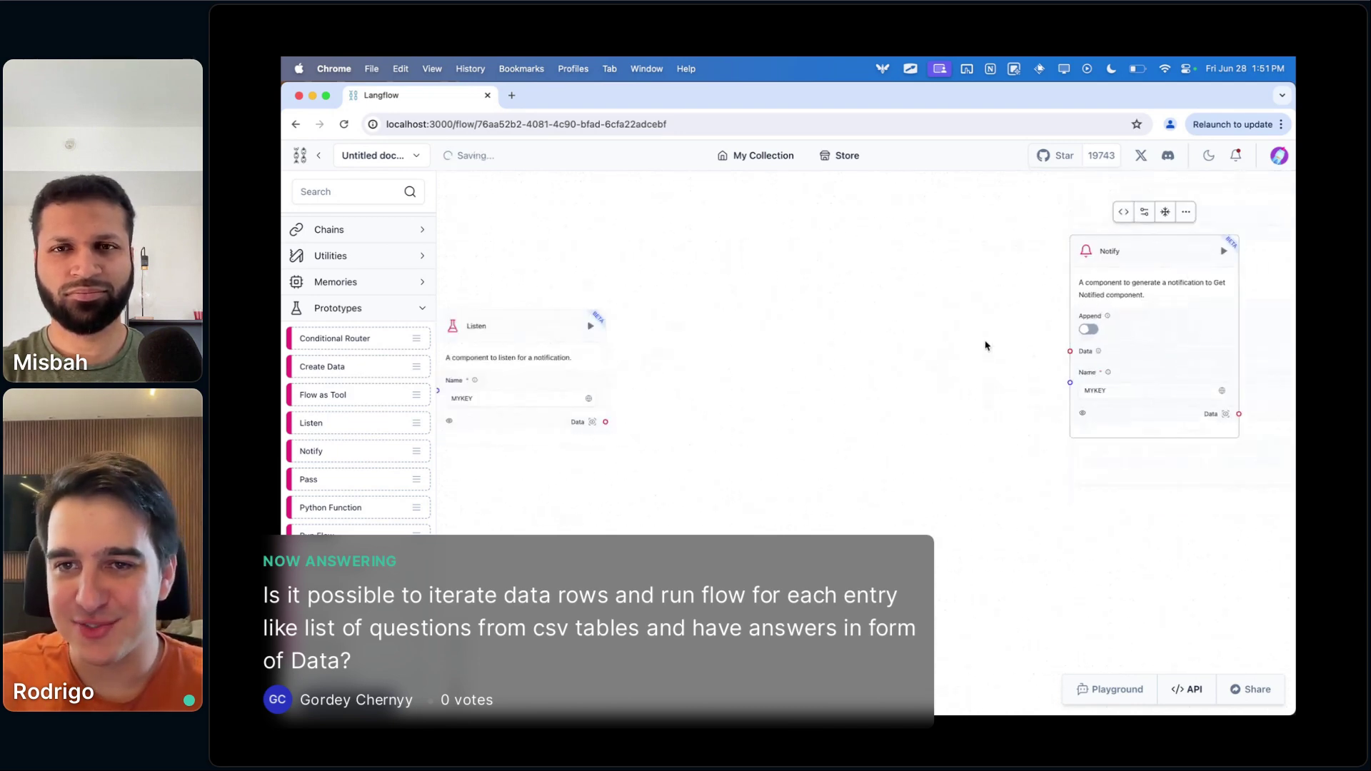
left_click_drag(1132, 281, 1106, 277)
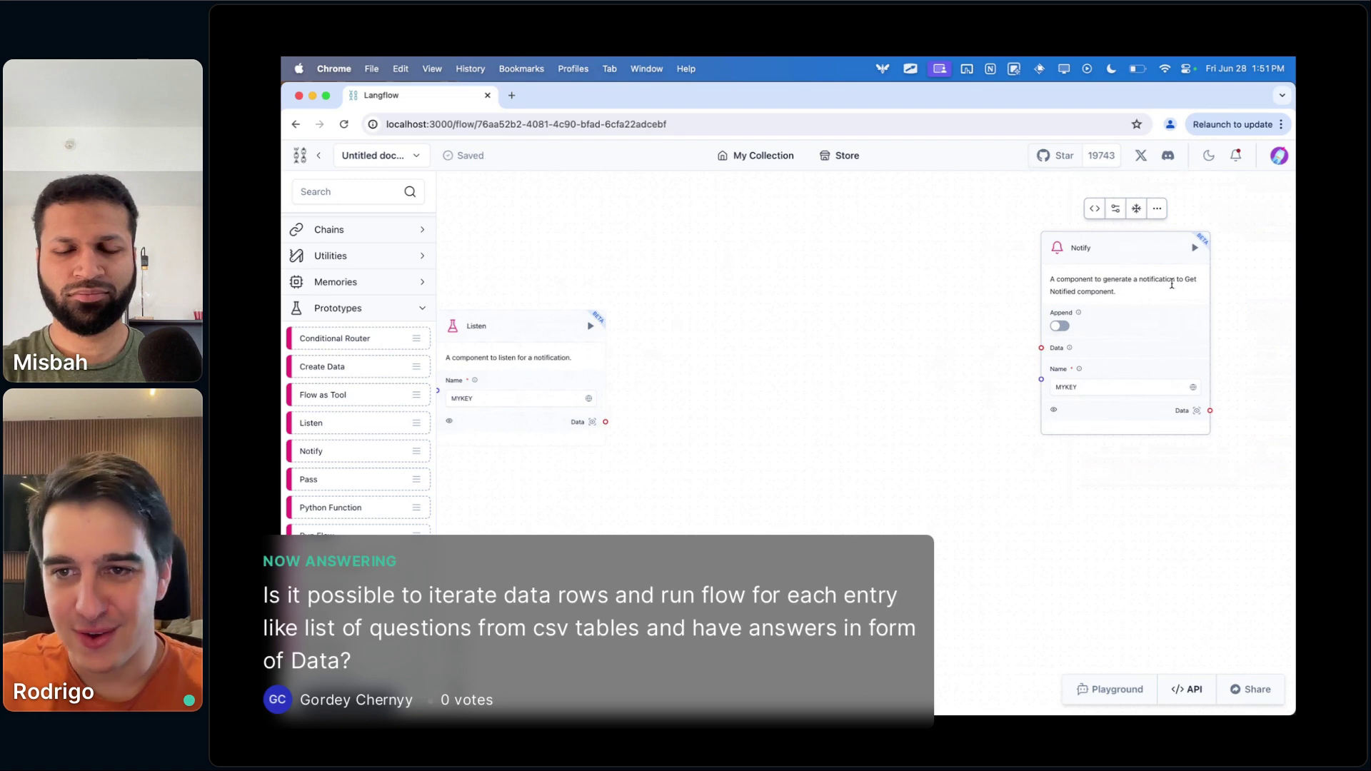
scroll(848, 376, "left", 2)
left_click_drag(599, 346, 544, 452)
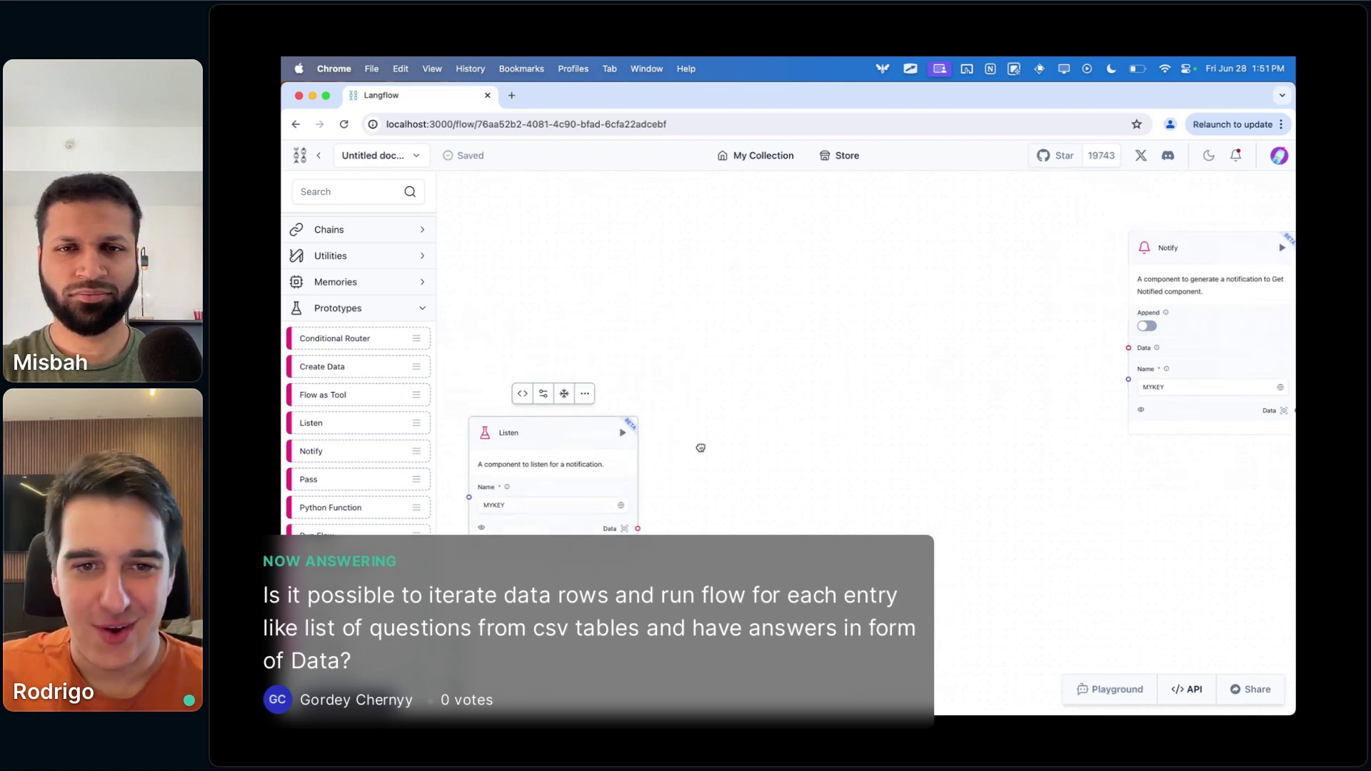
scroll(689, 456, "down", 2)
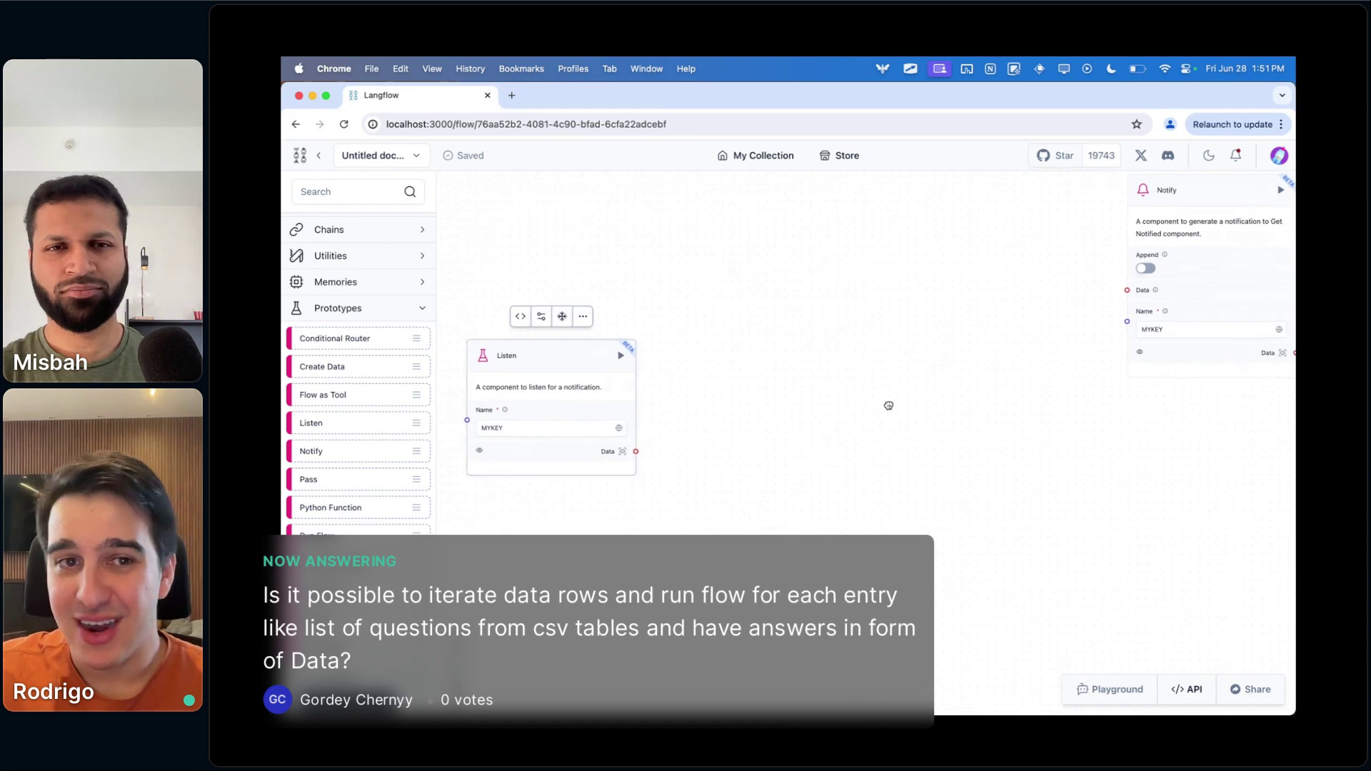
scroll(893, 428, "up", 2)
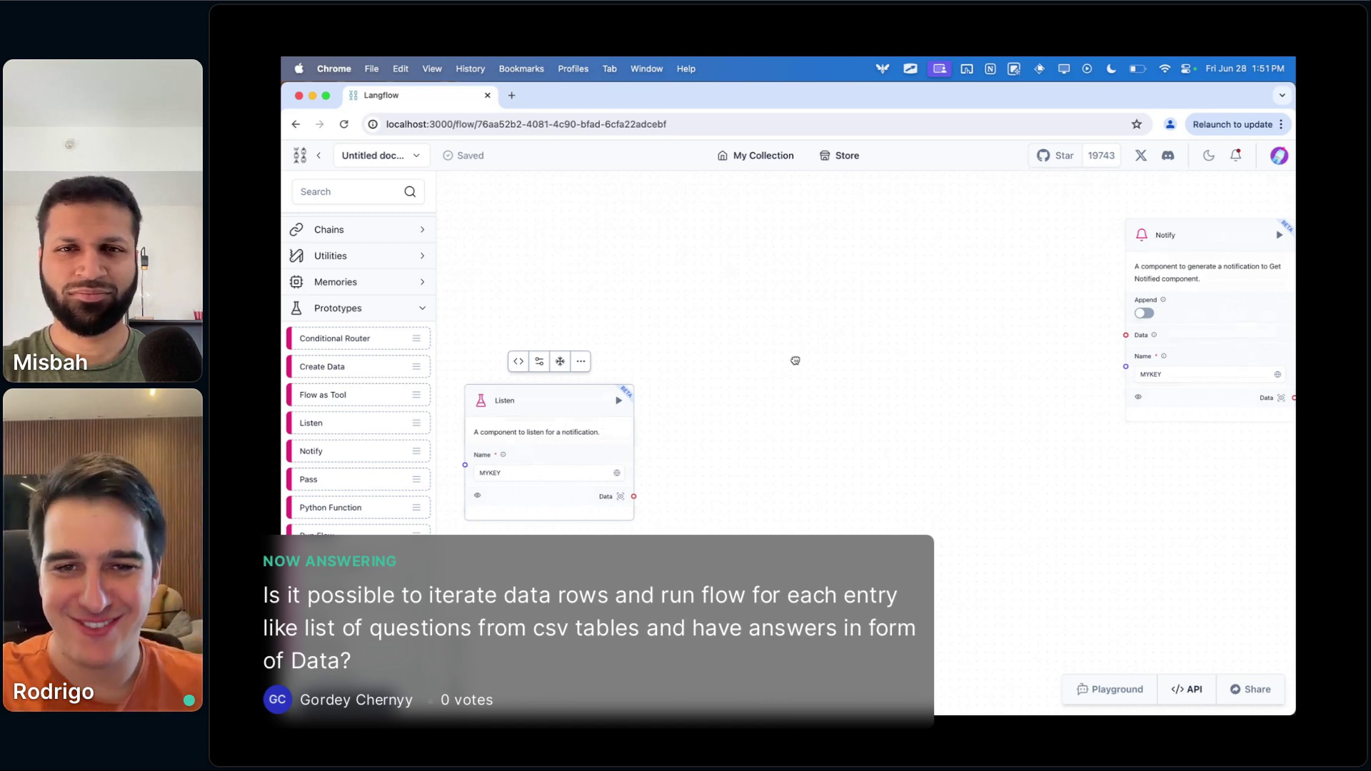
left_click(796, 363)
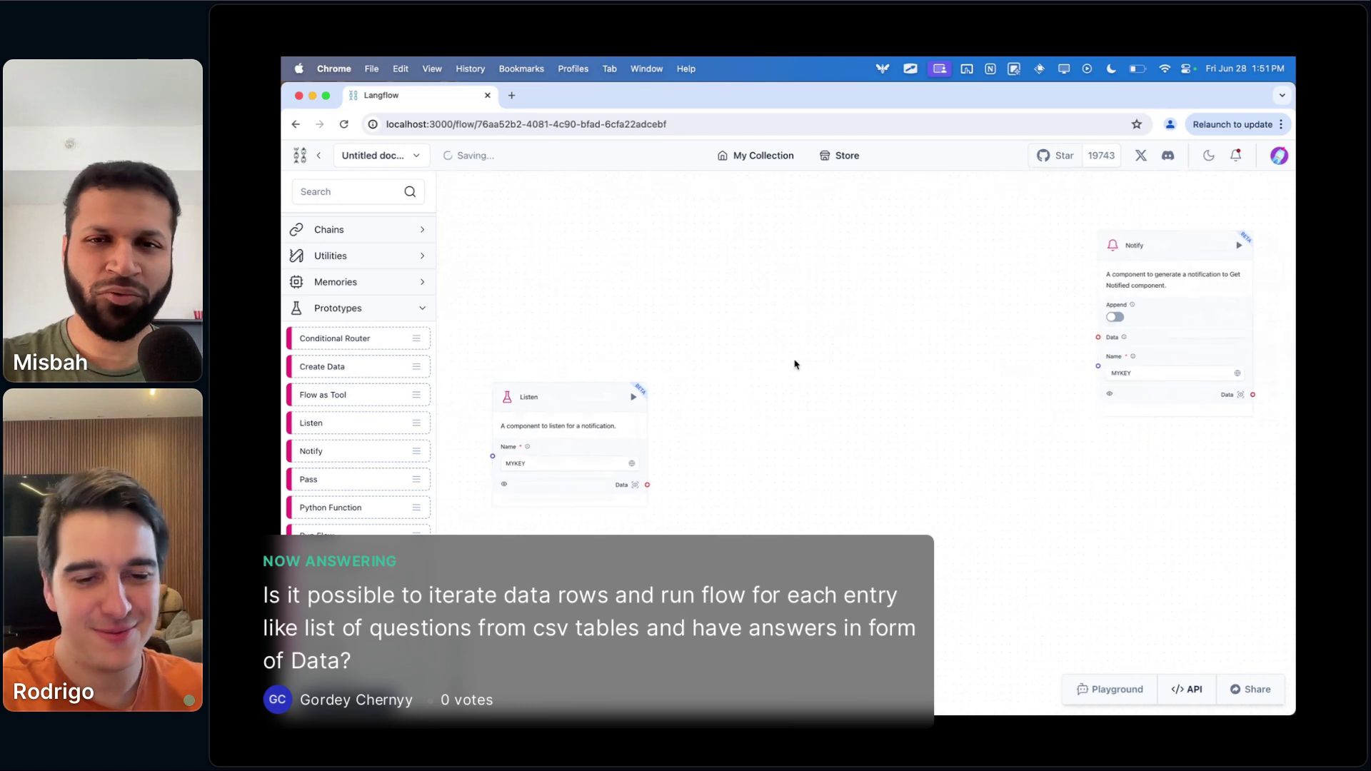
- Switch to Safari with the Langflow 1.0 documentation page open
mouse_move(485, 708)
left_click(427, 680)
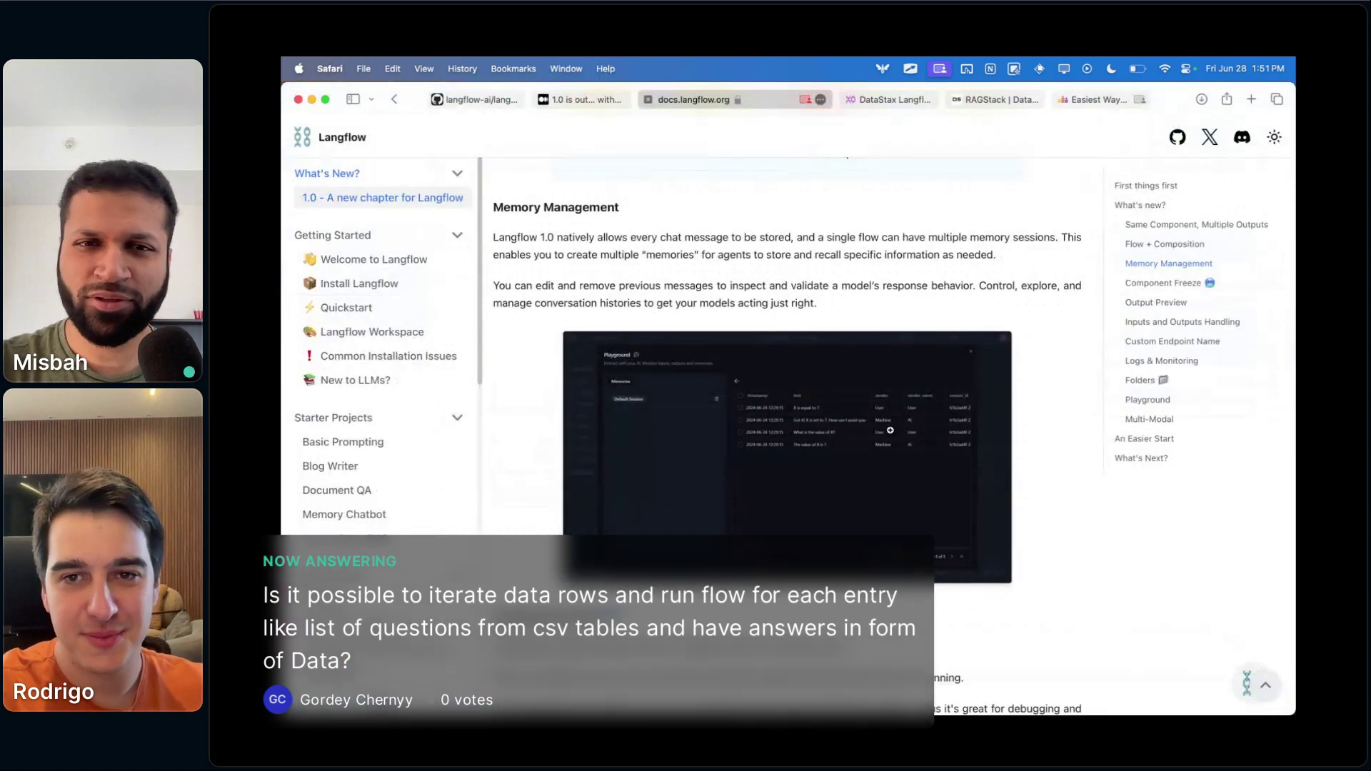
- Read the Component Freeze section of the Langflow 1.0 documentation
scroll(1065, 484, "down", 5)
scroll(1064, 484, "down", 1)
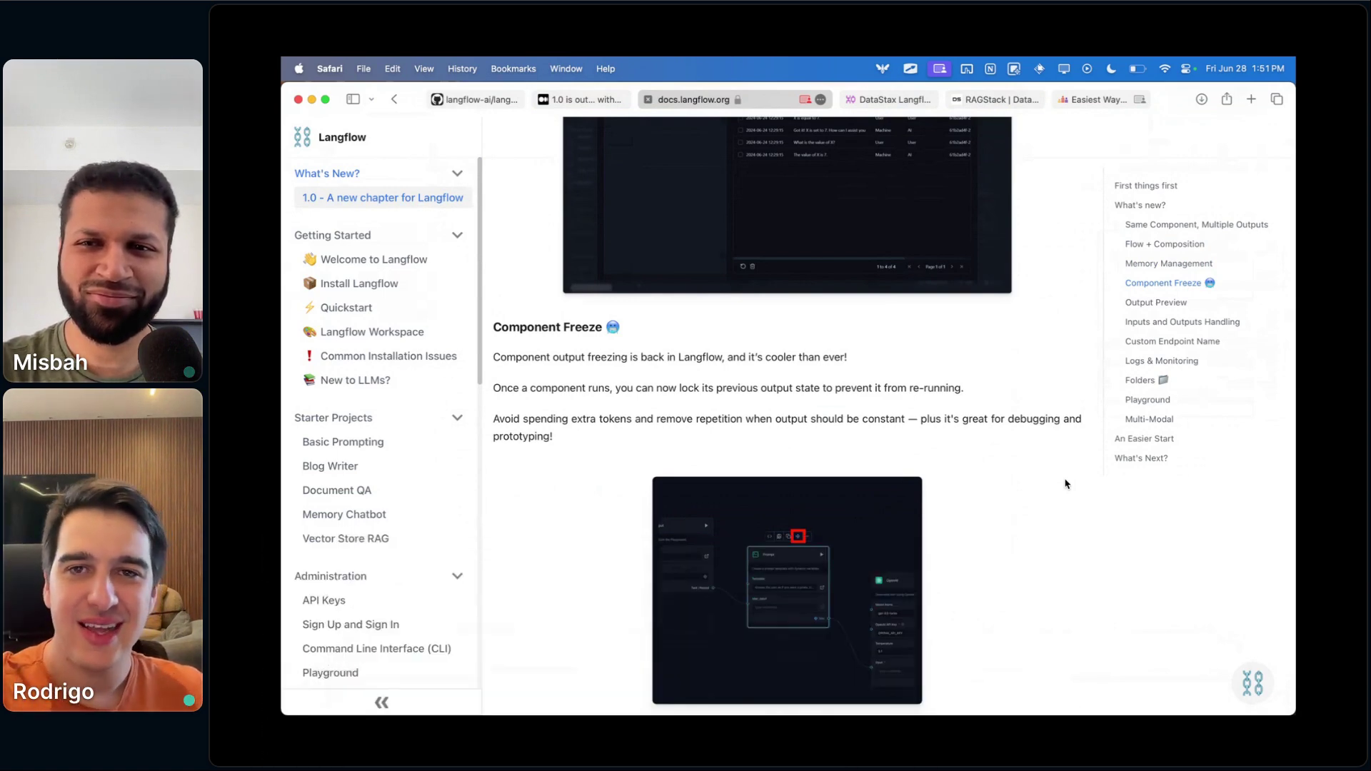
scroll(1065, 484, "down", 3)
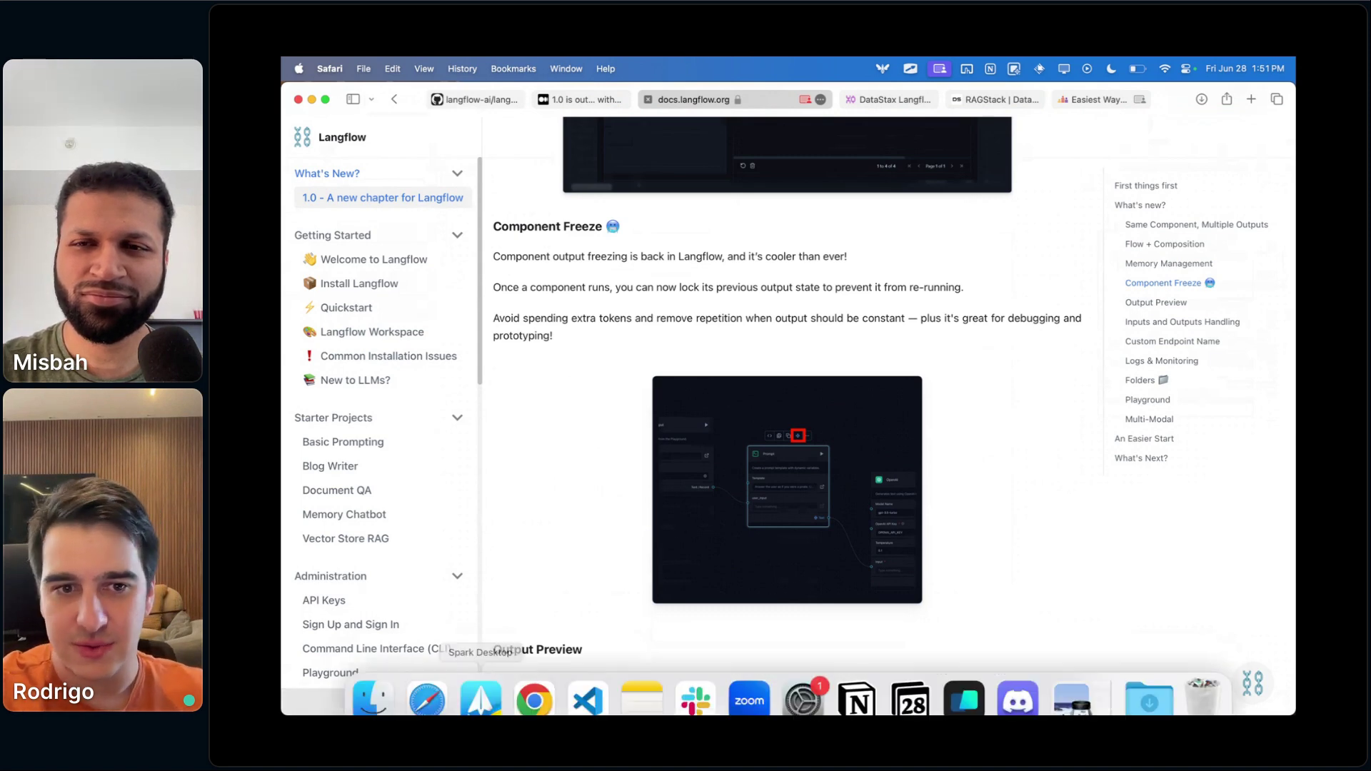
scroll(711, 491, "down", 1)
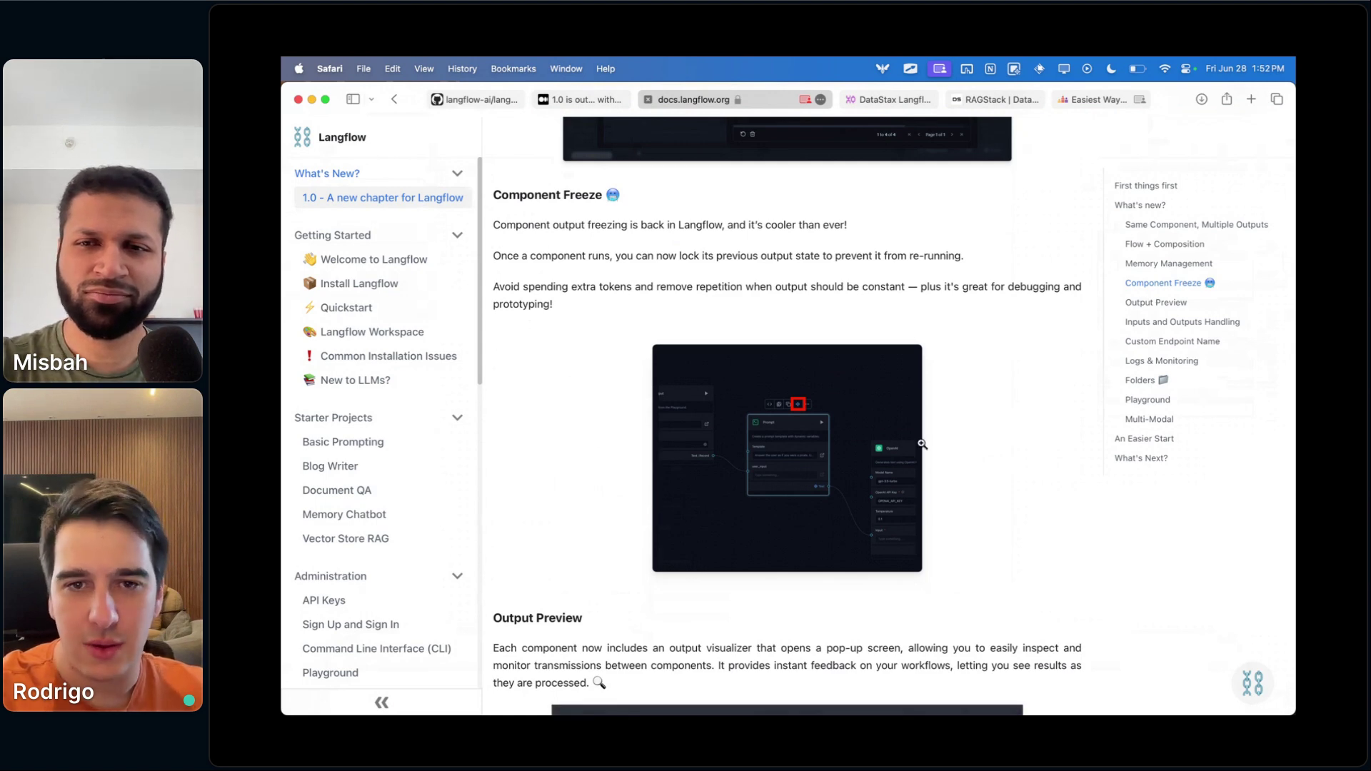
- Switch to Chrome with the Langflow canvas and freeze the Listen component's output
left_click(534, 679)
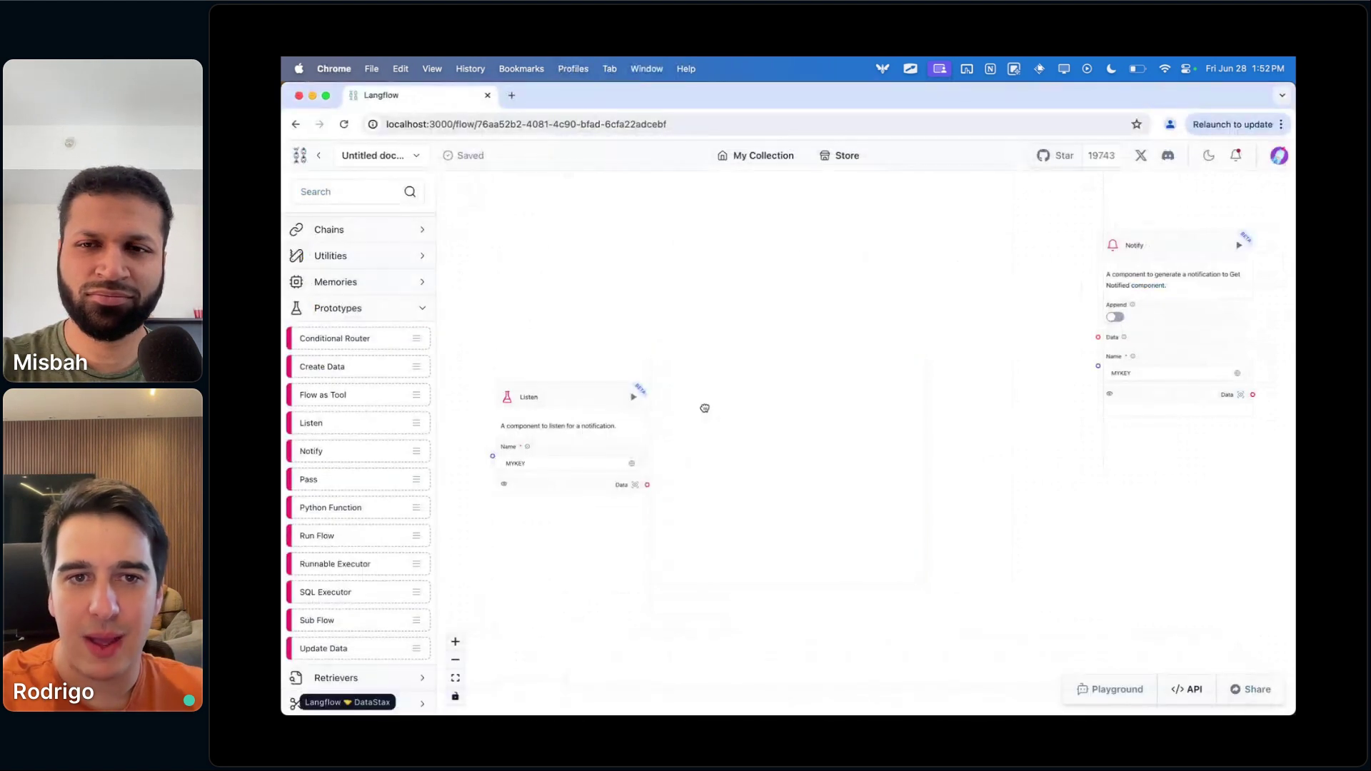
left_click_drag(590, 420, 801, 404)
scroll(800, 405, "up", 5)
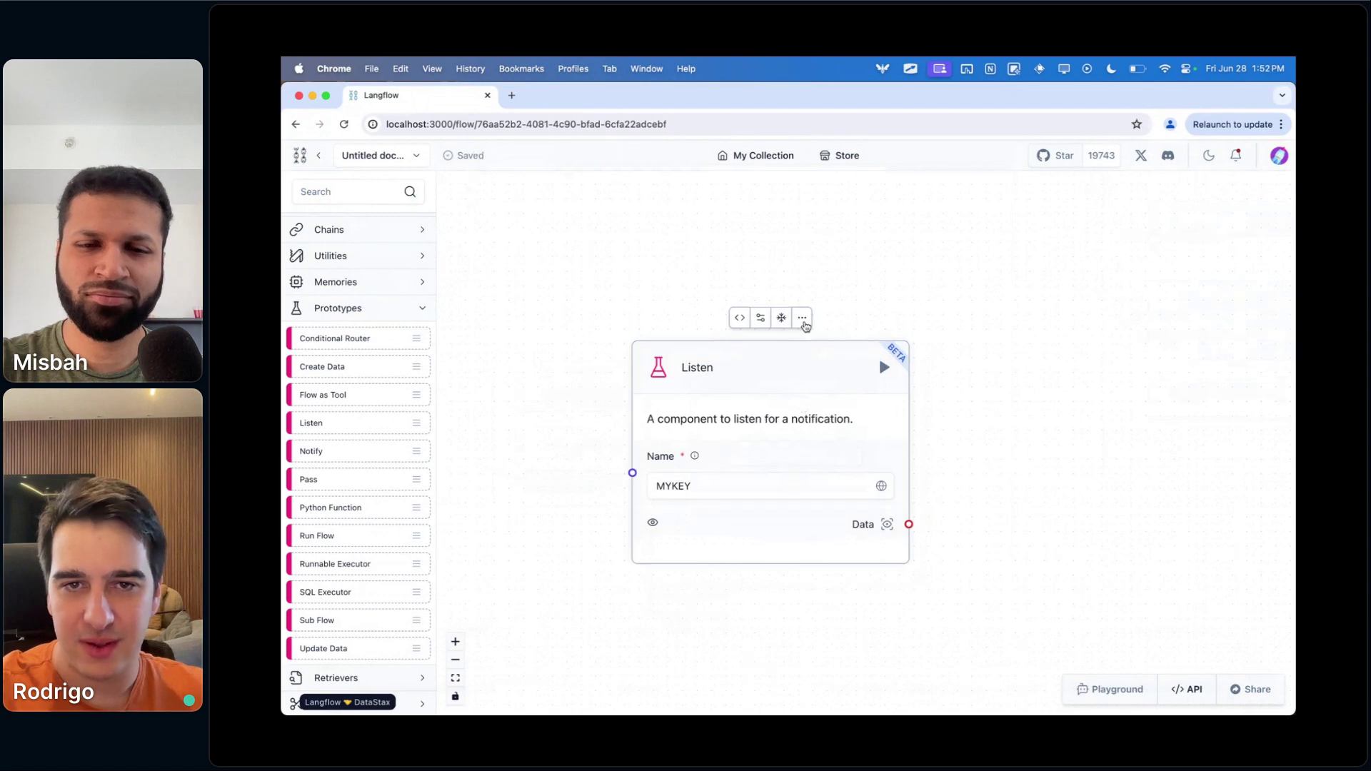
left_click(782, 320)
scroll(788, 410, "up", 3)
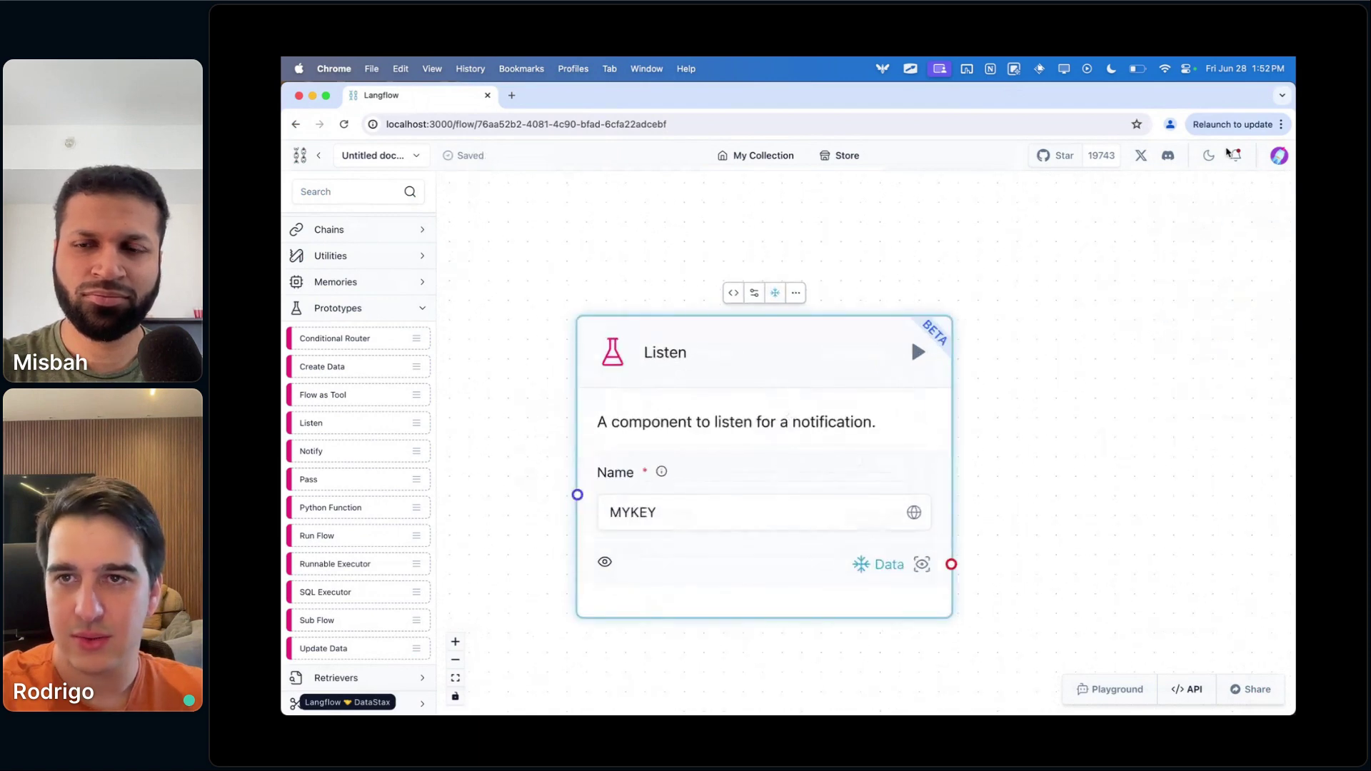
- Change the interface to dark theme and reposition the Listen component slightly on the canvas
left_click(1210, 159)
left_click_drag(804, 364, 869, 328)
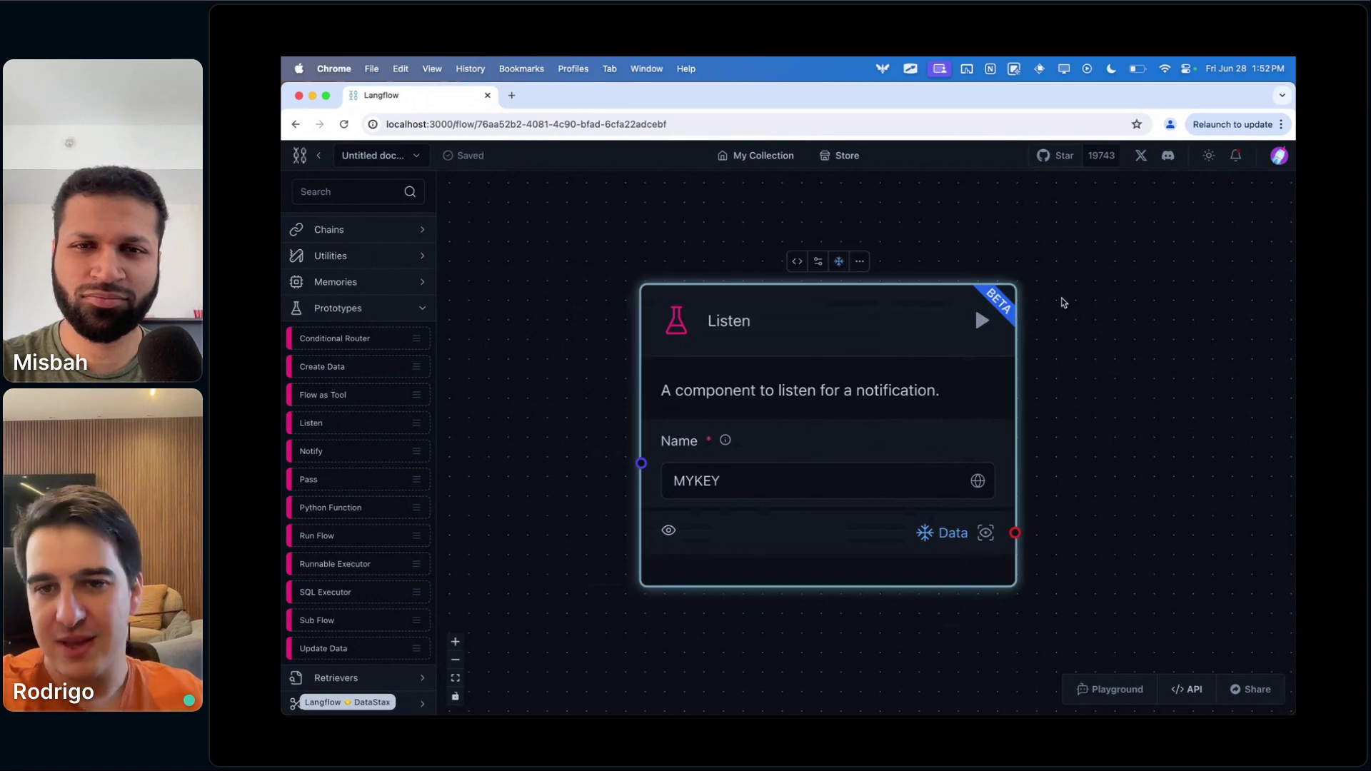
left_click(1086, 295)
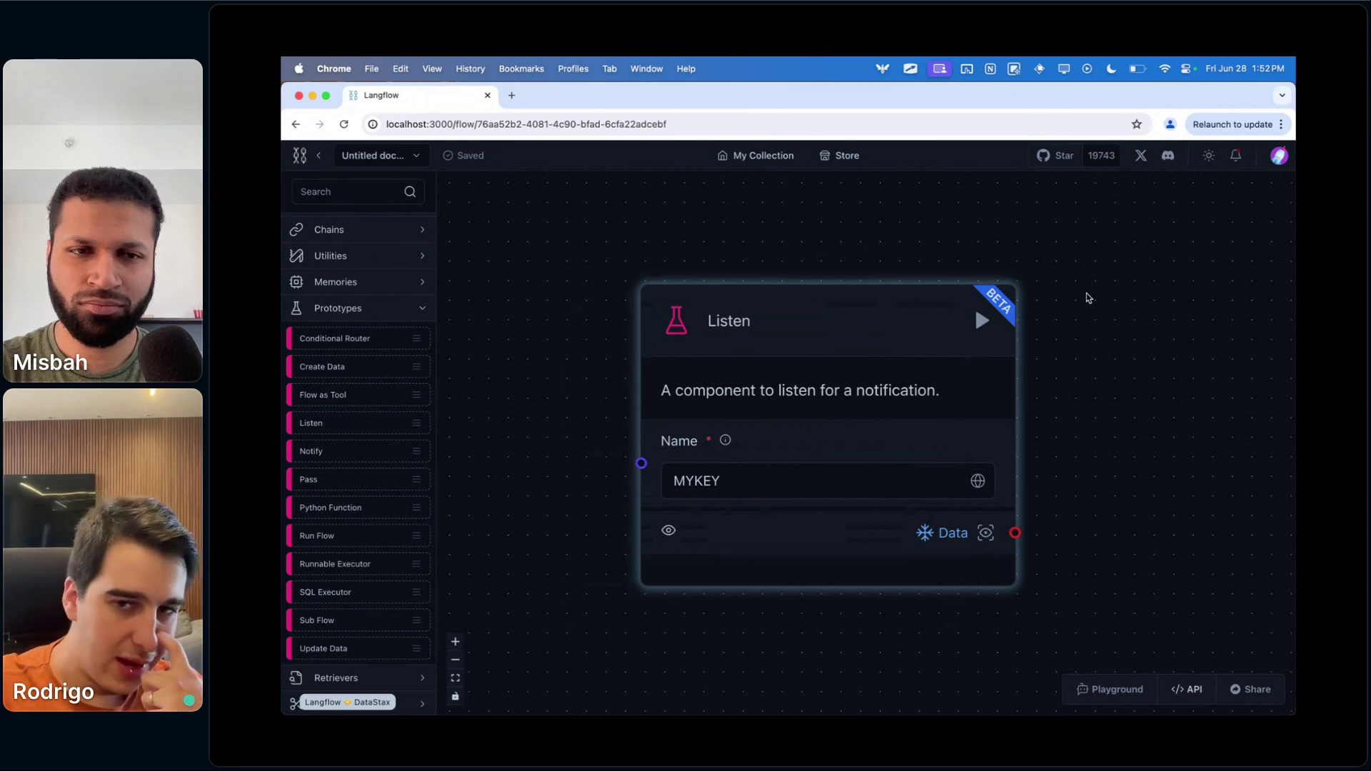
left_click_drag(926, 532, 928, 518)
scroll(928, 520, "up", 1)
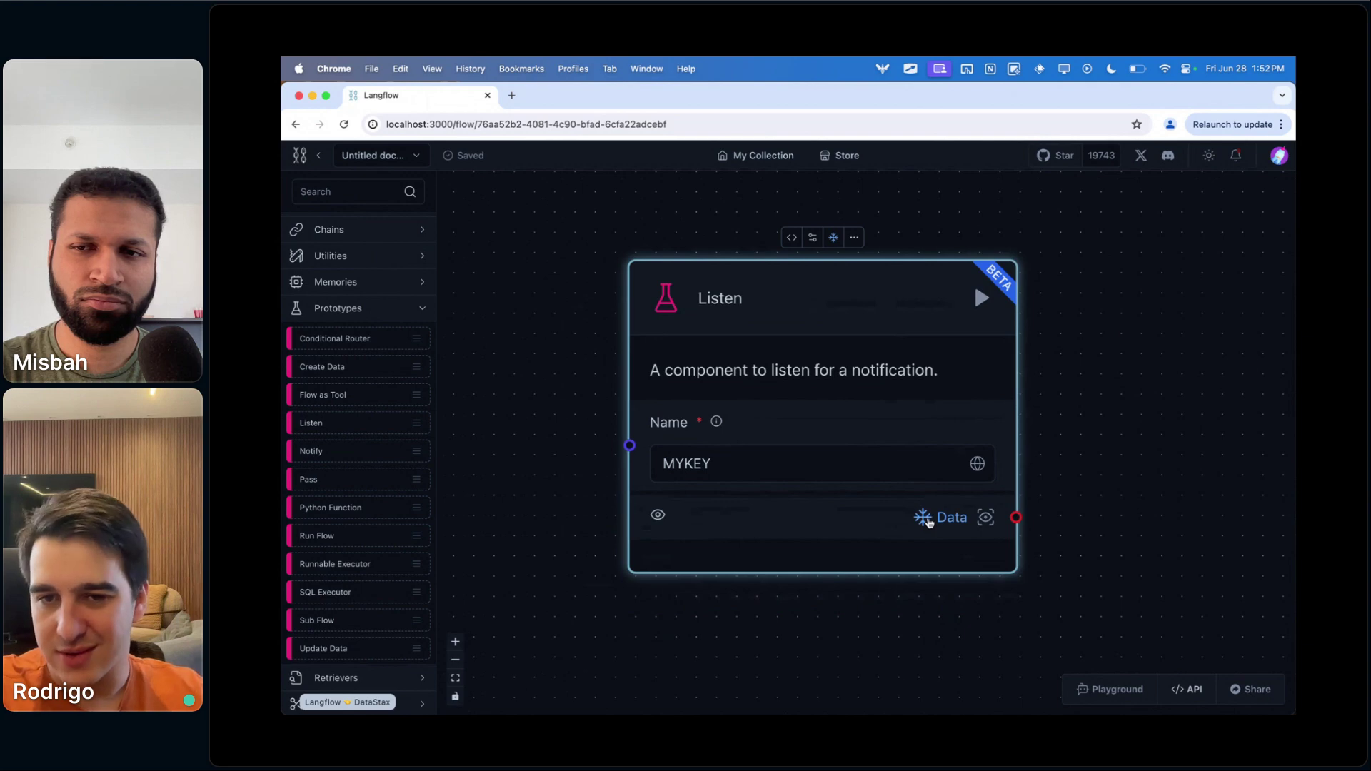
left_click(1160, 531)
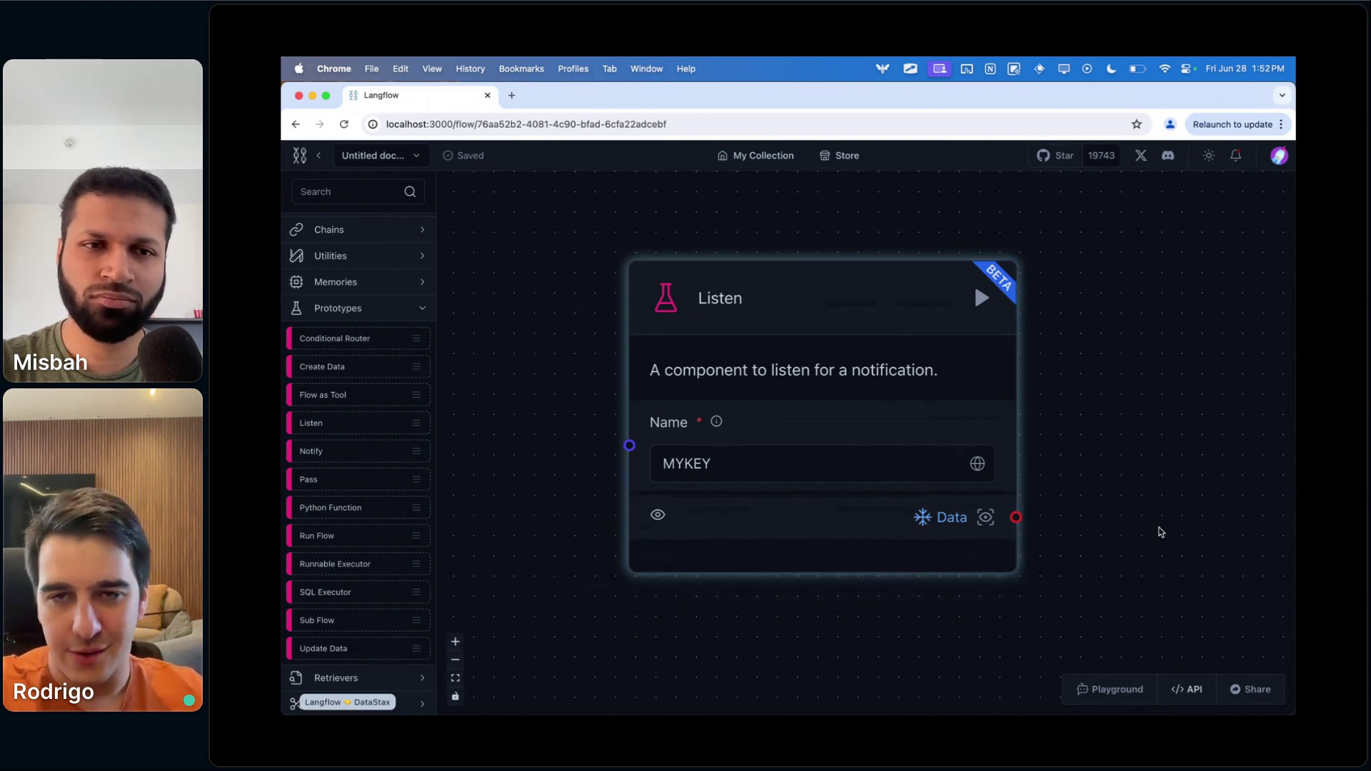
left_click_drag(1158, 529, 1151, 529)
left_click_drag(859, 327, 859, 331)
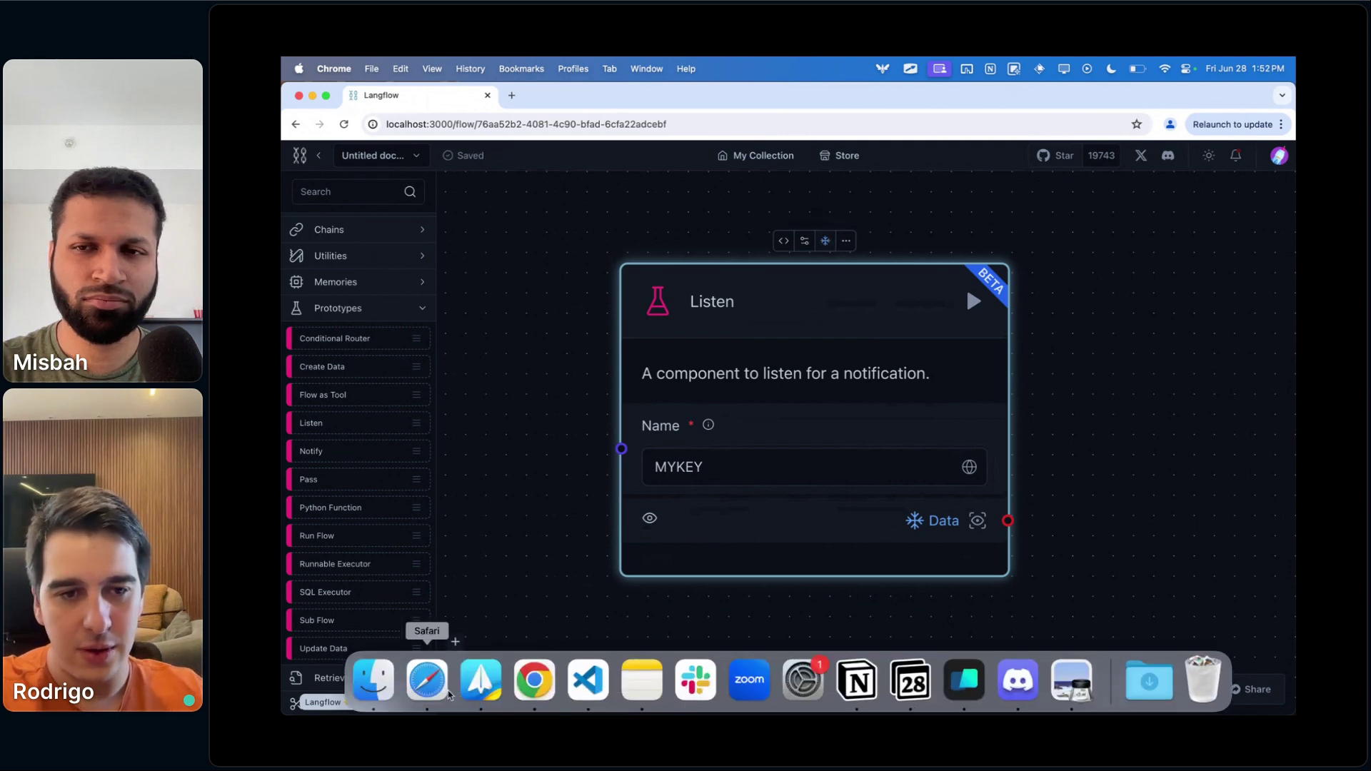
- Check the Output Preview section of the documentation in Safari and return to Langflow in Chrome
left_click(447, 691)
scroll(828, 521, "down", 3)
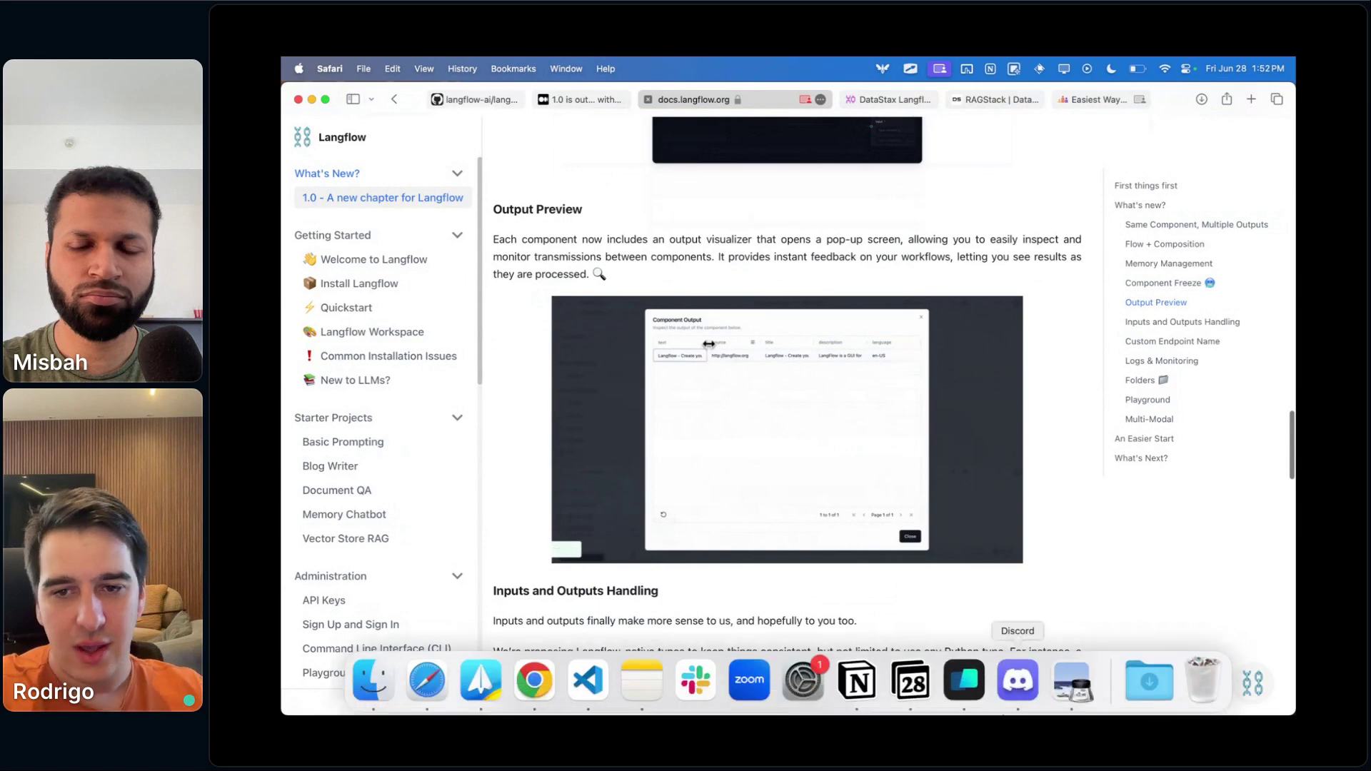
left_click(534, 683)
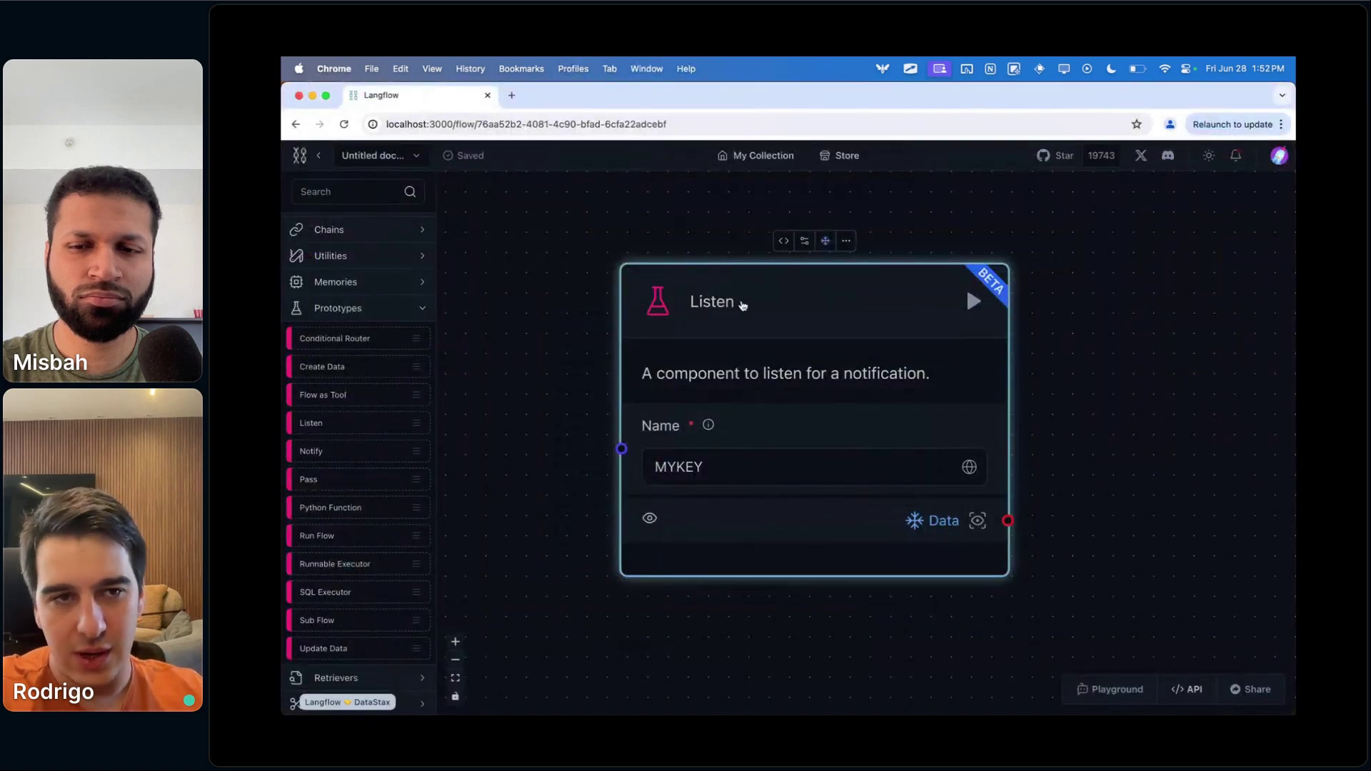
- Delete the Listen component from the canvas and collapse the Prototypes category
key("BackSpace")
left_click(340, 308)
scroll(340, 309, "up", 2)
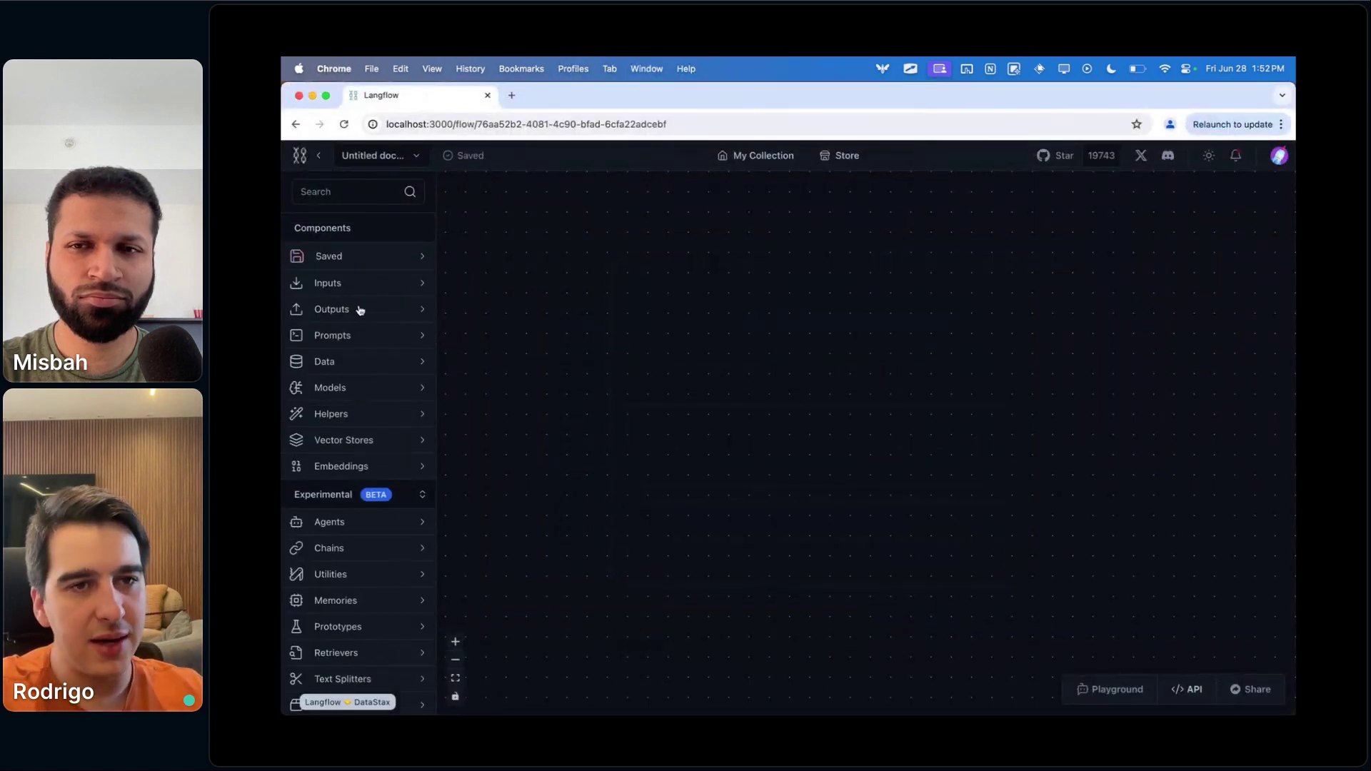
- Add a Chat Input component to the canvas, set its Text to dakmdlka, and run it
left_click(349, 287)
left_click_drag(340, 315, 713, 312)
left_click(771, 501)
type("dakmdlka")
left_click(1064, 340)
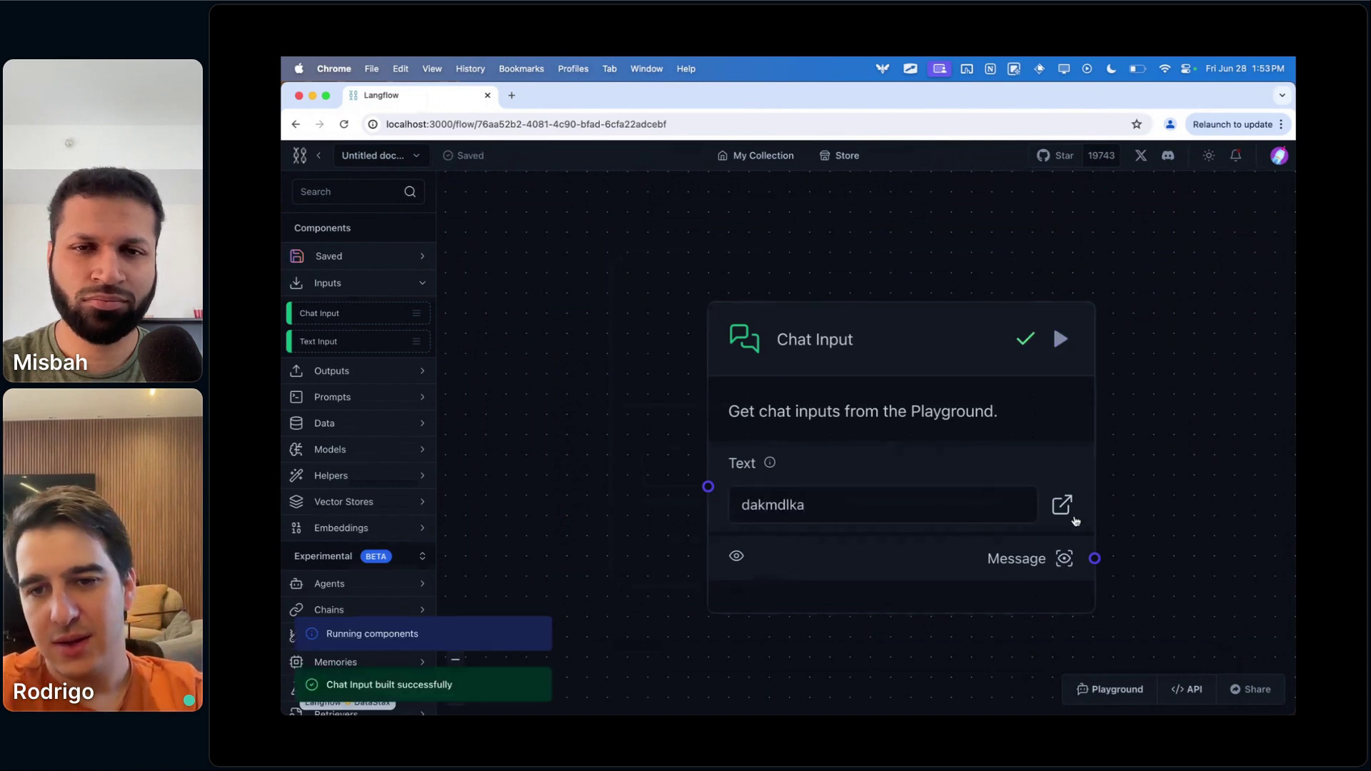
- Inspect the Chat Input's Message output table, widen its text column, and close the preview
left_click(1064, 559)
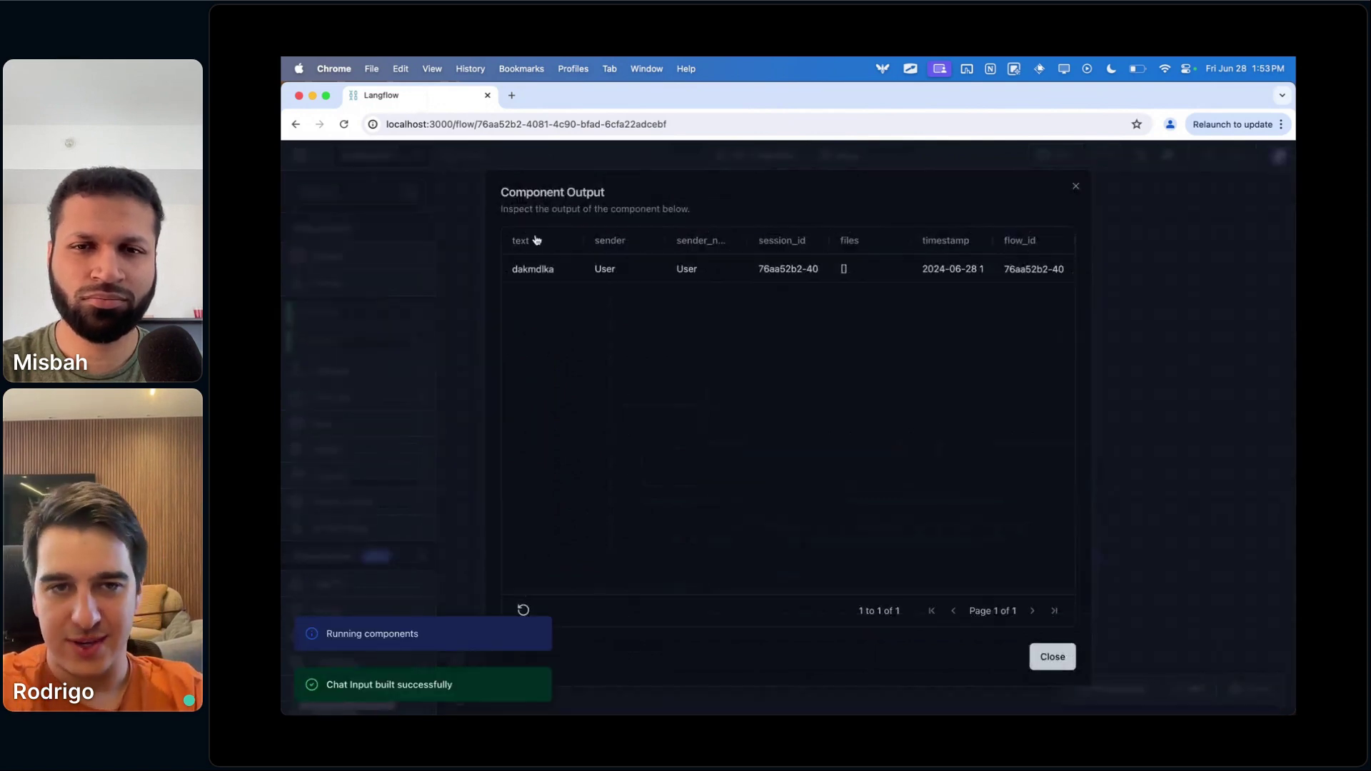
mouse_move(586, 243)
left_mouse_down()
mouse_move(699, 244)
mouse_move(604, 244)
left_mouse_up()
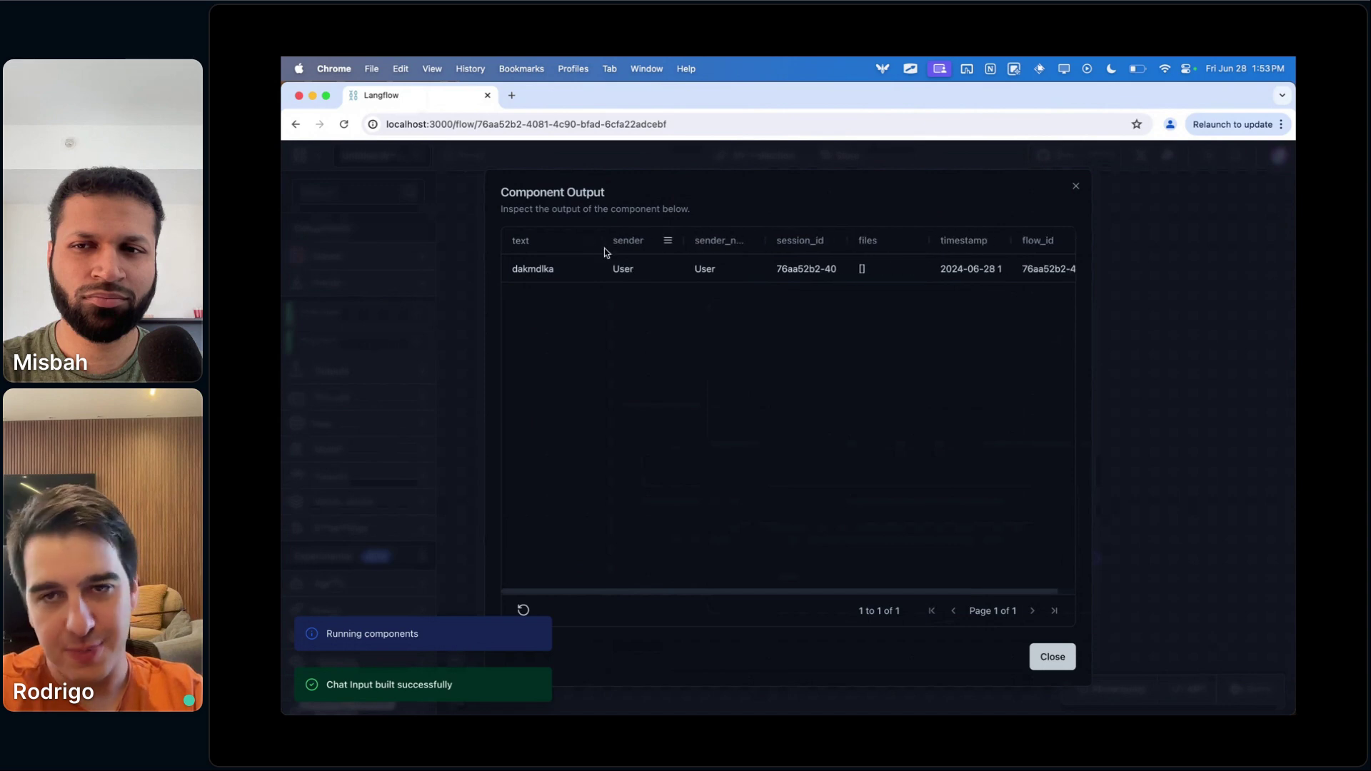
left_click(1075, 187)
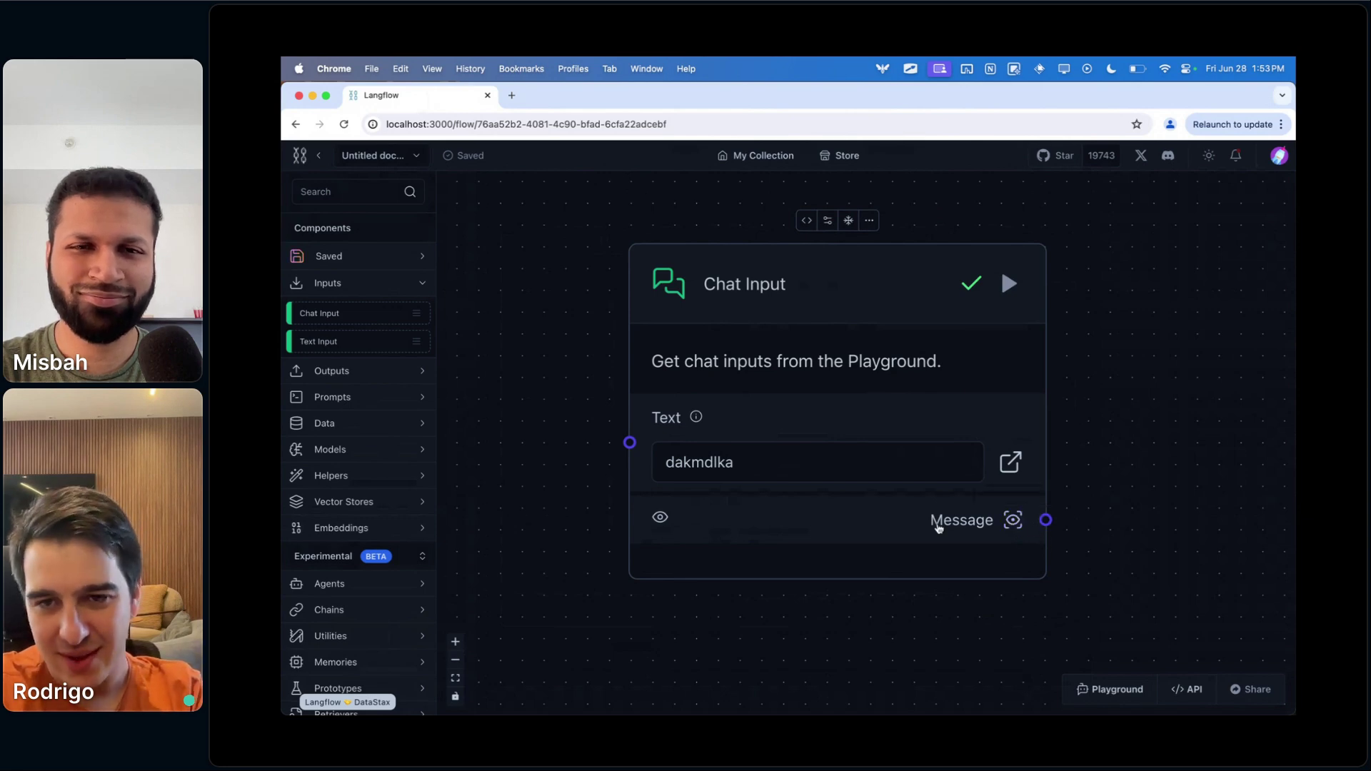
- Add a File component from the Data category and place it below the Chat Input's Message output
scroll(936, 524, "down", 3)
scroll(936, 524, "up", 5)
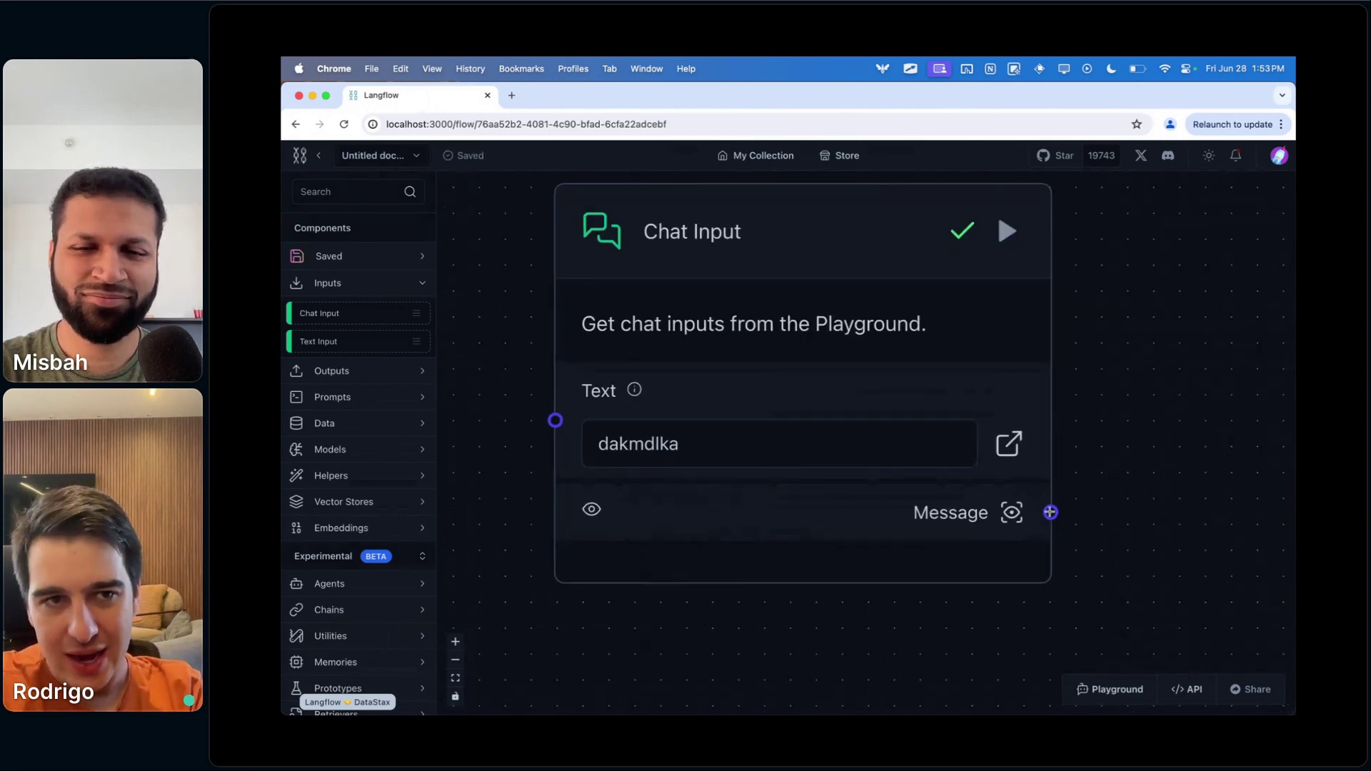
scroll(759, 260, "down", 3)
scroll(758, 260, "right", 5)
scroll(648, 239, "right", 5)
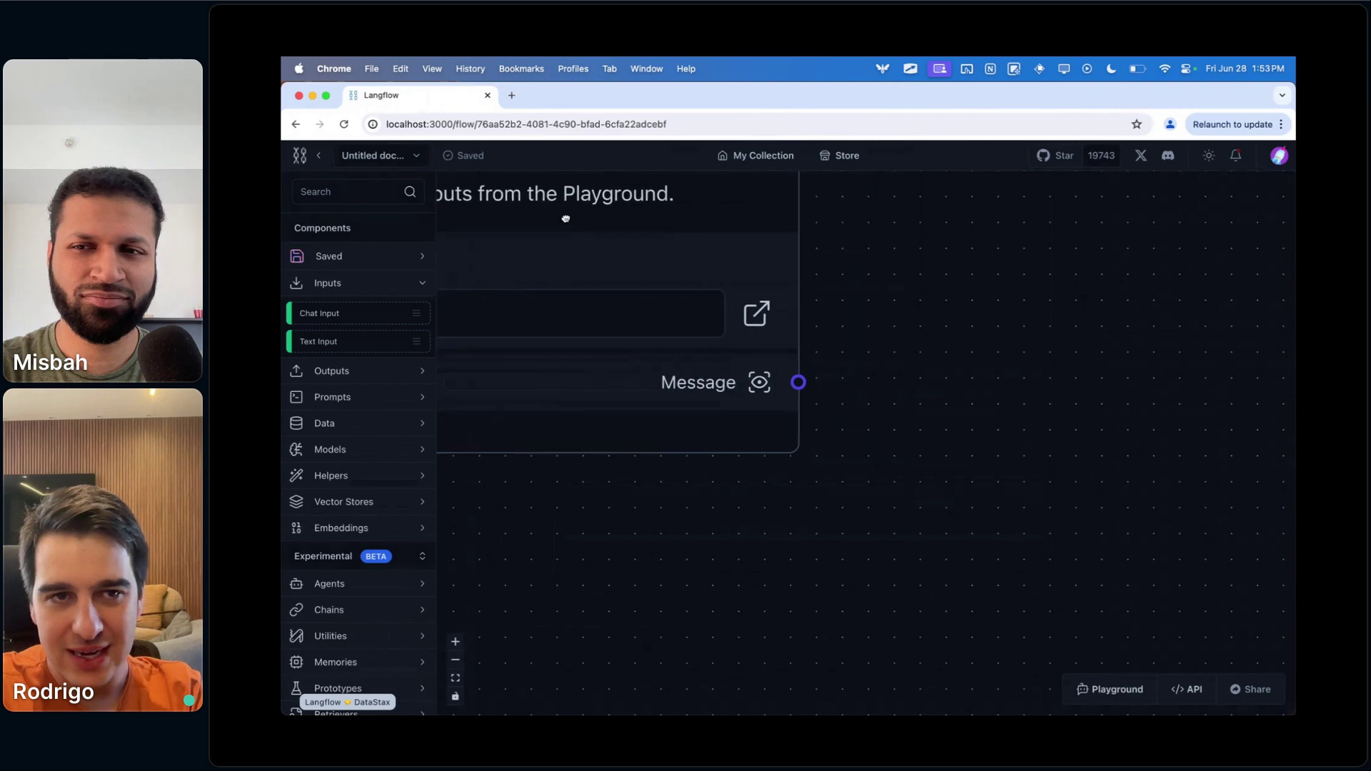
scroll(566, 275, "right", 1)
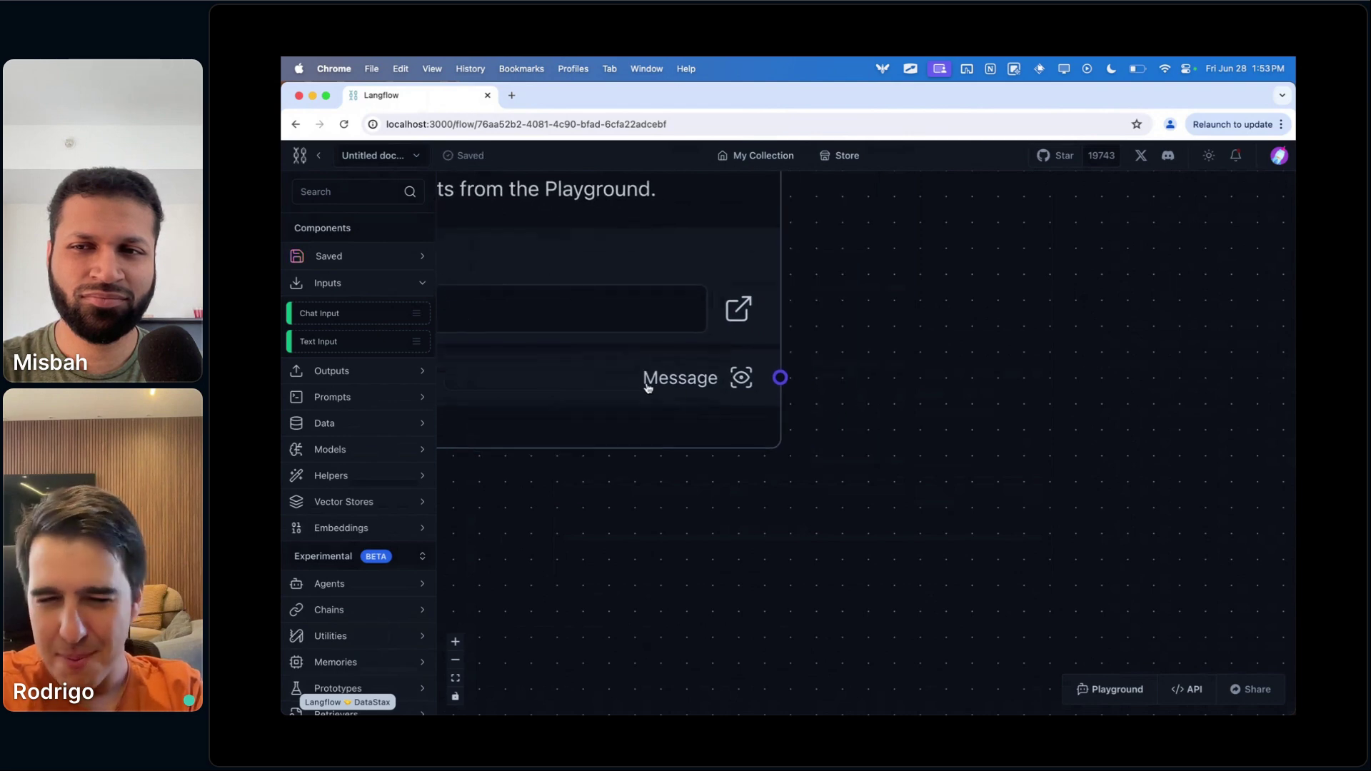
left_click(347, 423)
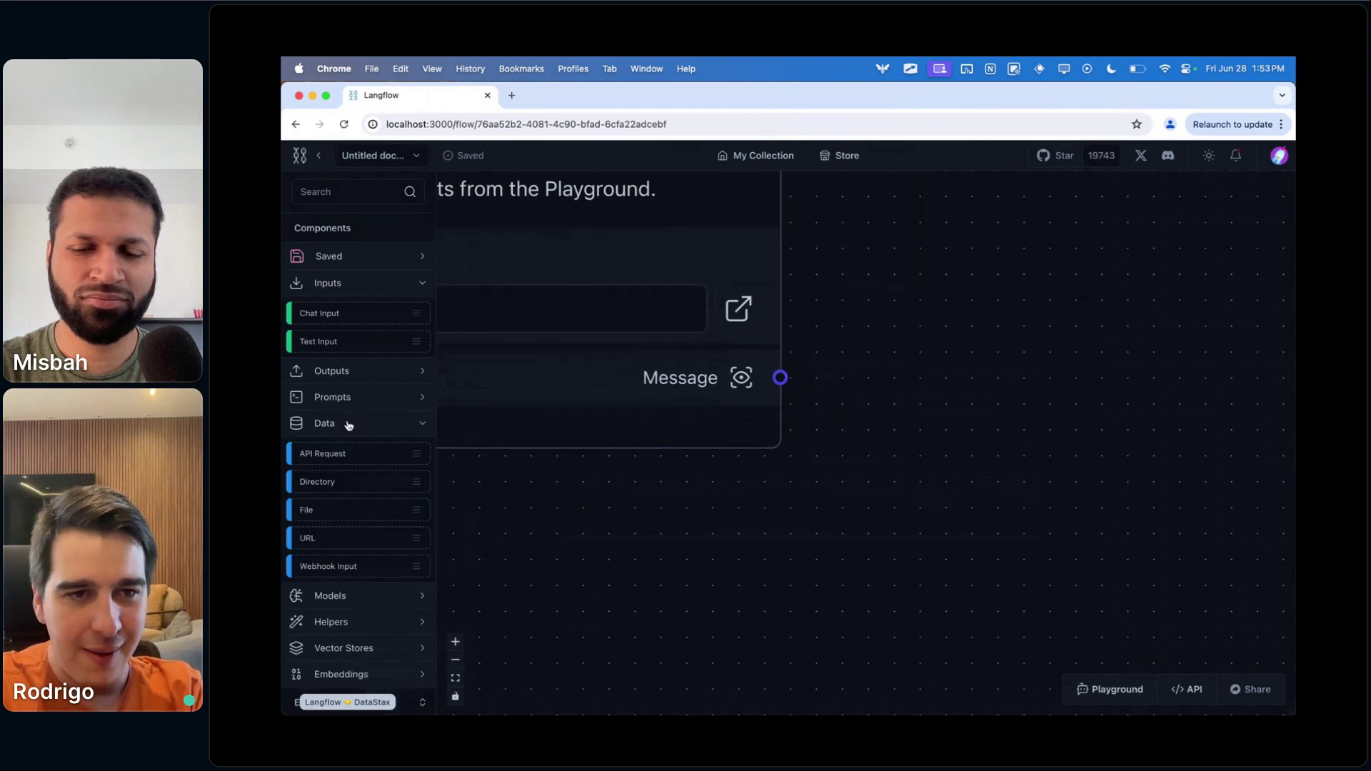
left_click_drag(318, 509, 612, 346)
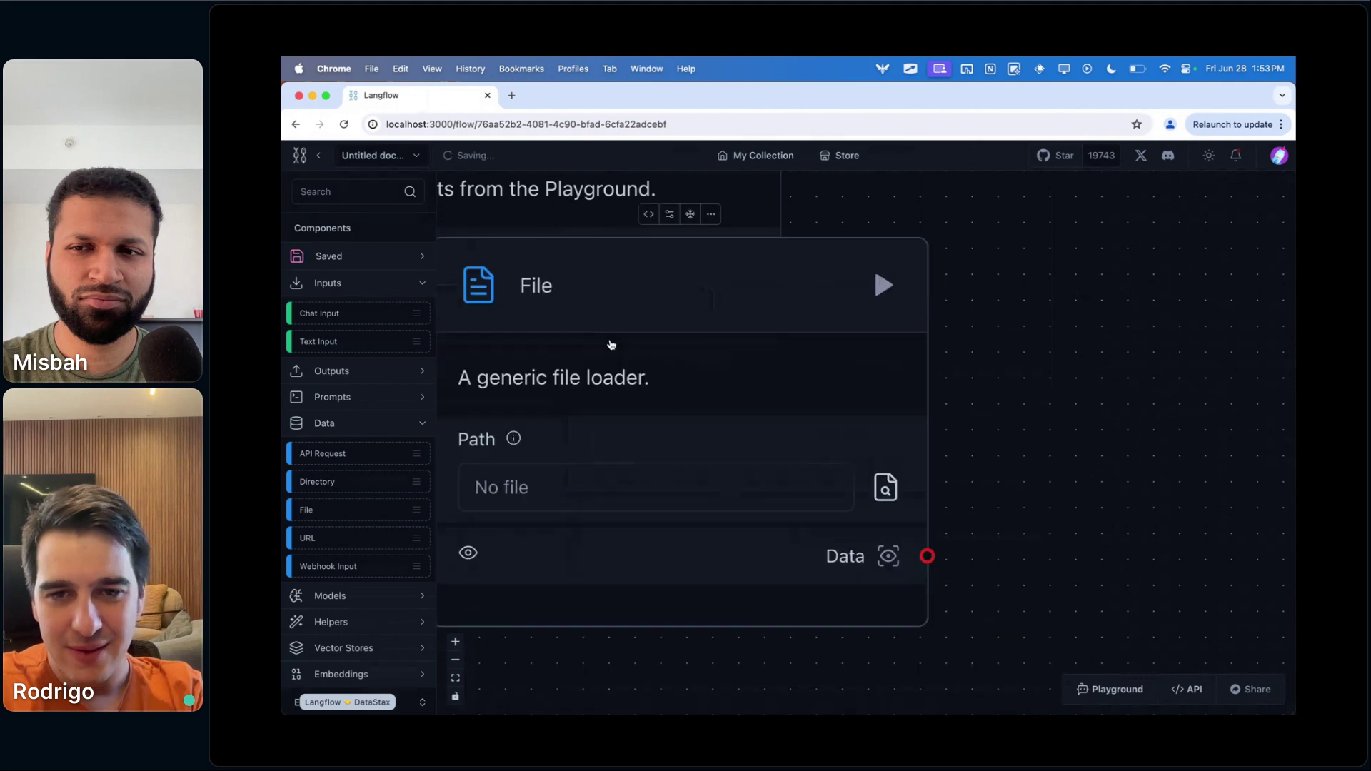
scroll(728, 355, "up", 4)
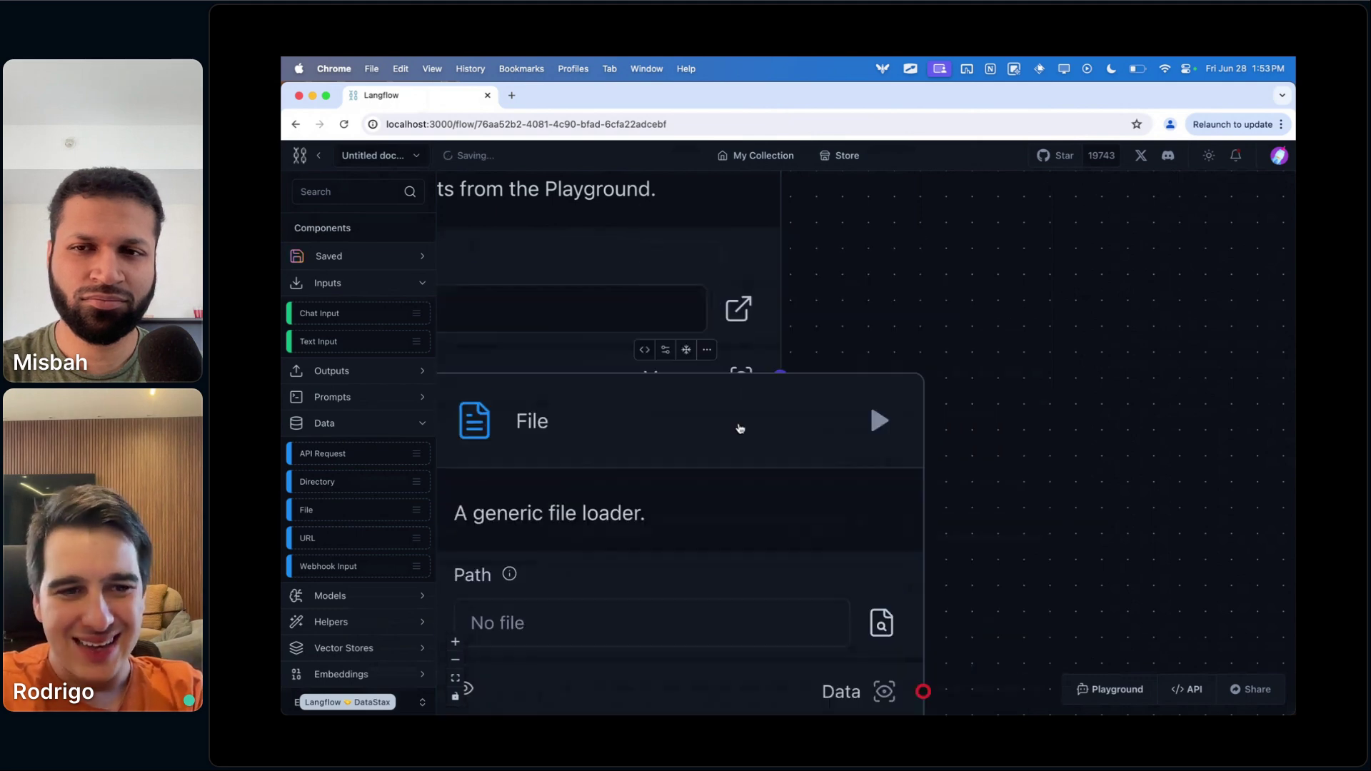
- Add an OpenAI model component to the canvas beside the File component
left_click(361, 591)
scroll(360, 592, "down", 5)
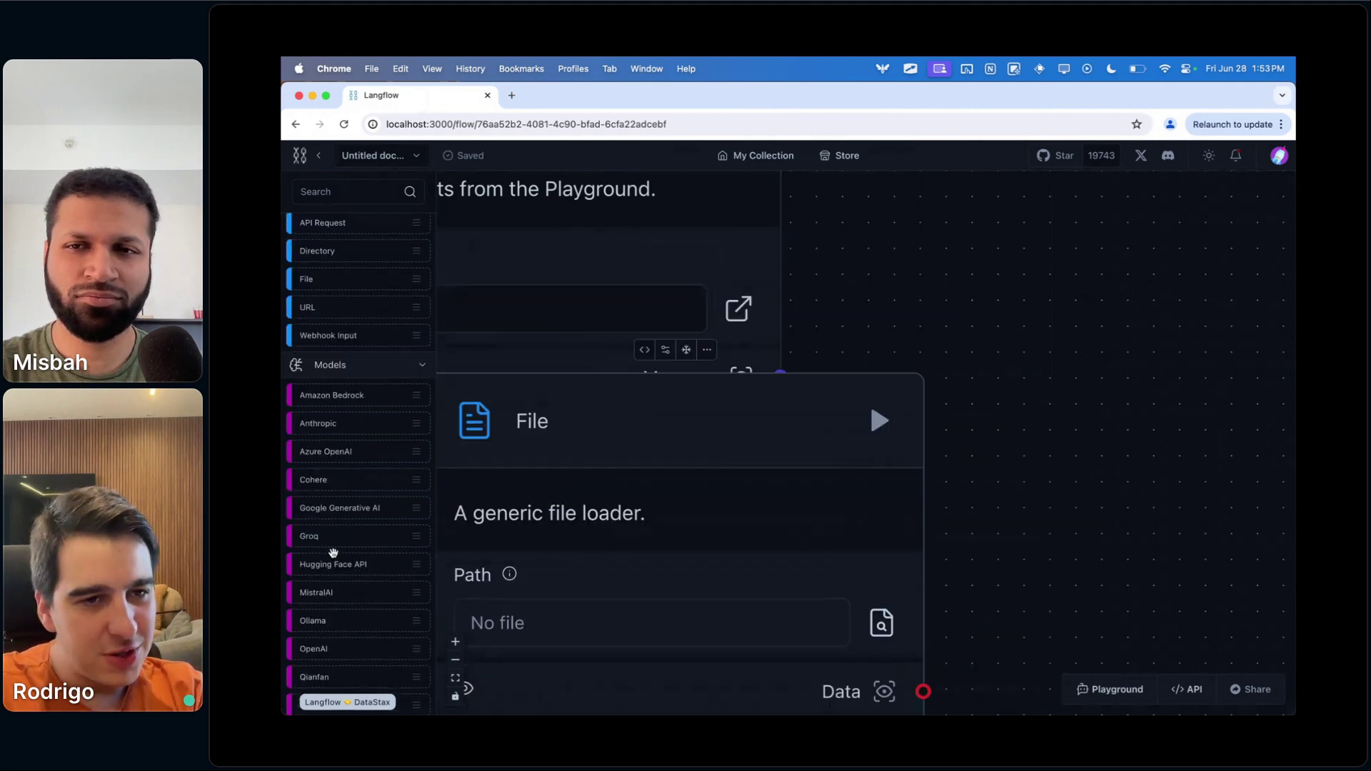
scroll(333, 553, "down", 2)
left_click_drag(333, 575, 664, 247)
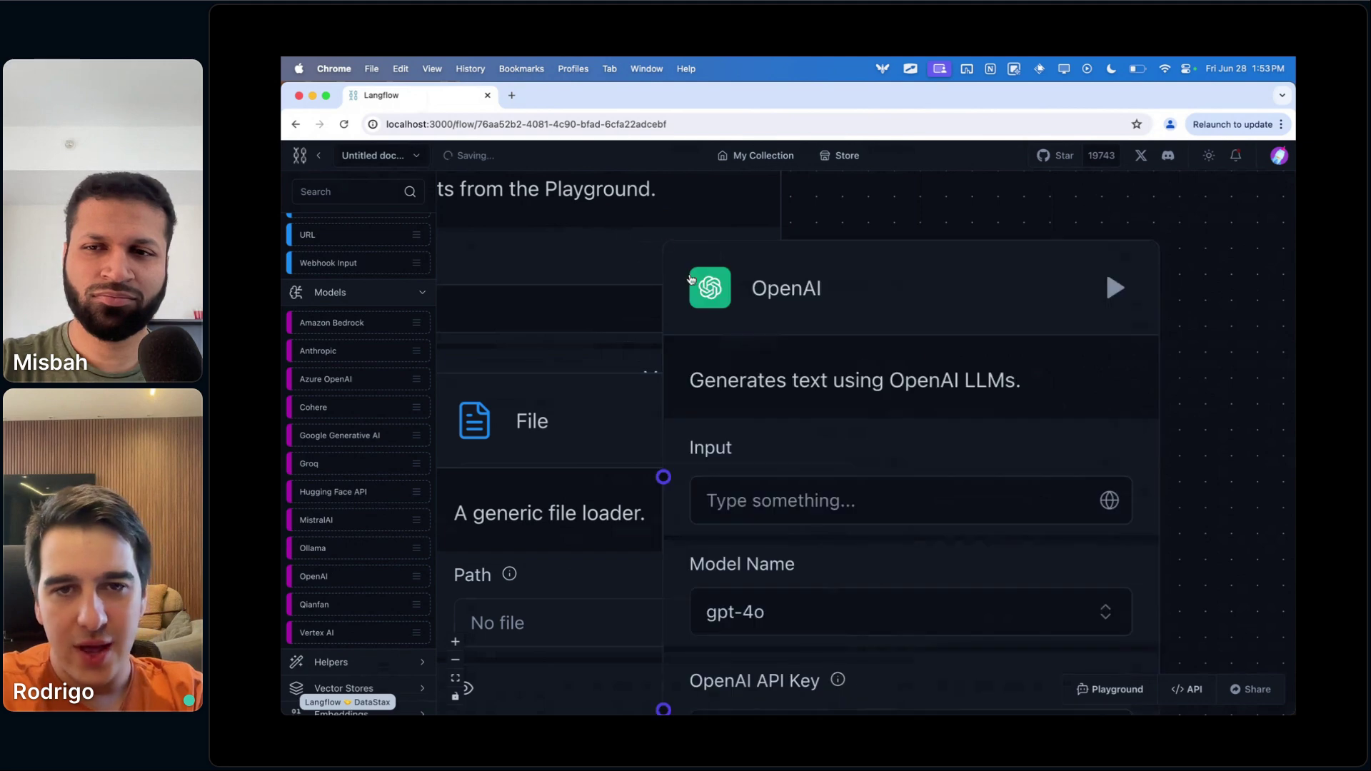
scroll(749, 324, "down", 3)
left_click_drag(936, 288, 937, 209)
scroll(815, 293, "up", 2)
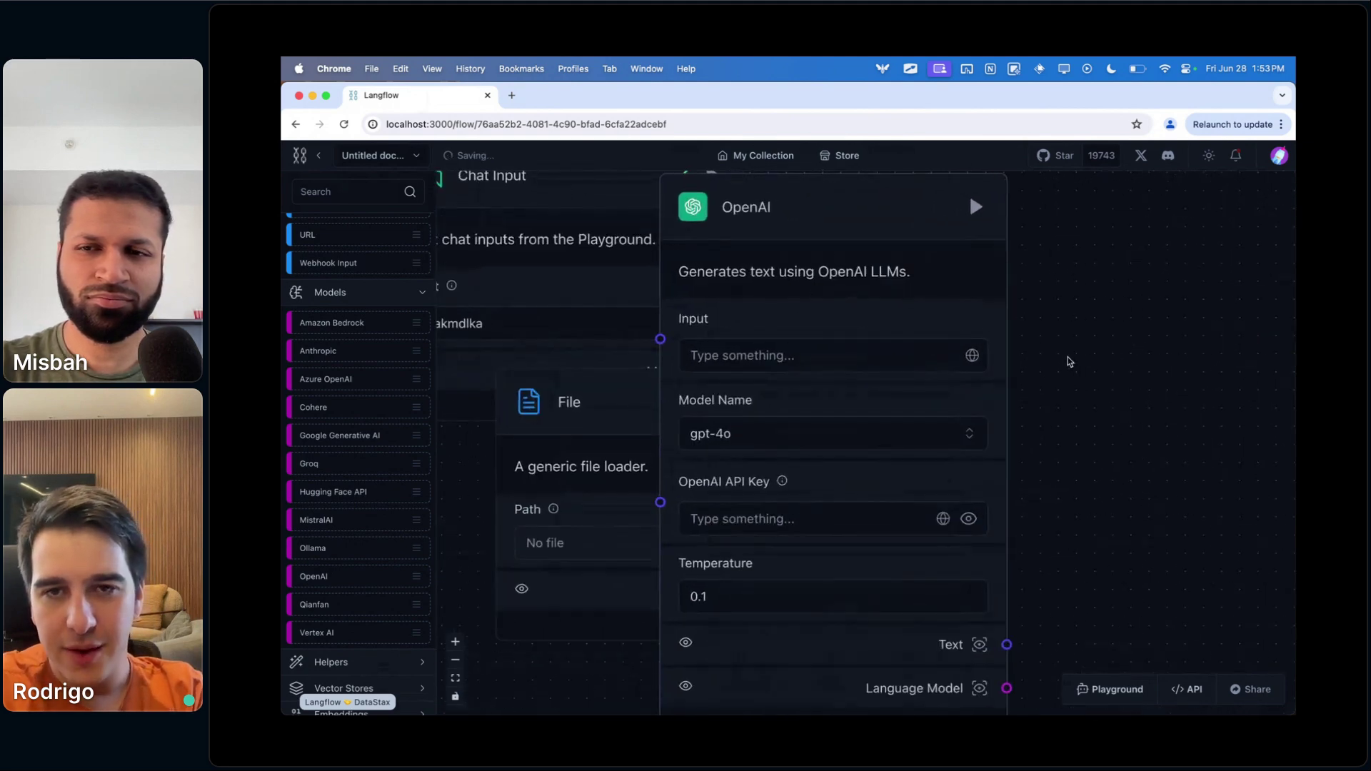
scroll(1061, 312, "down", 2)
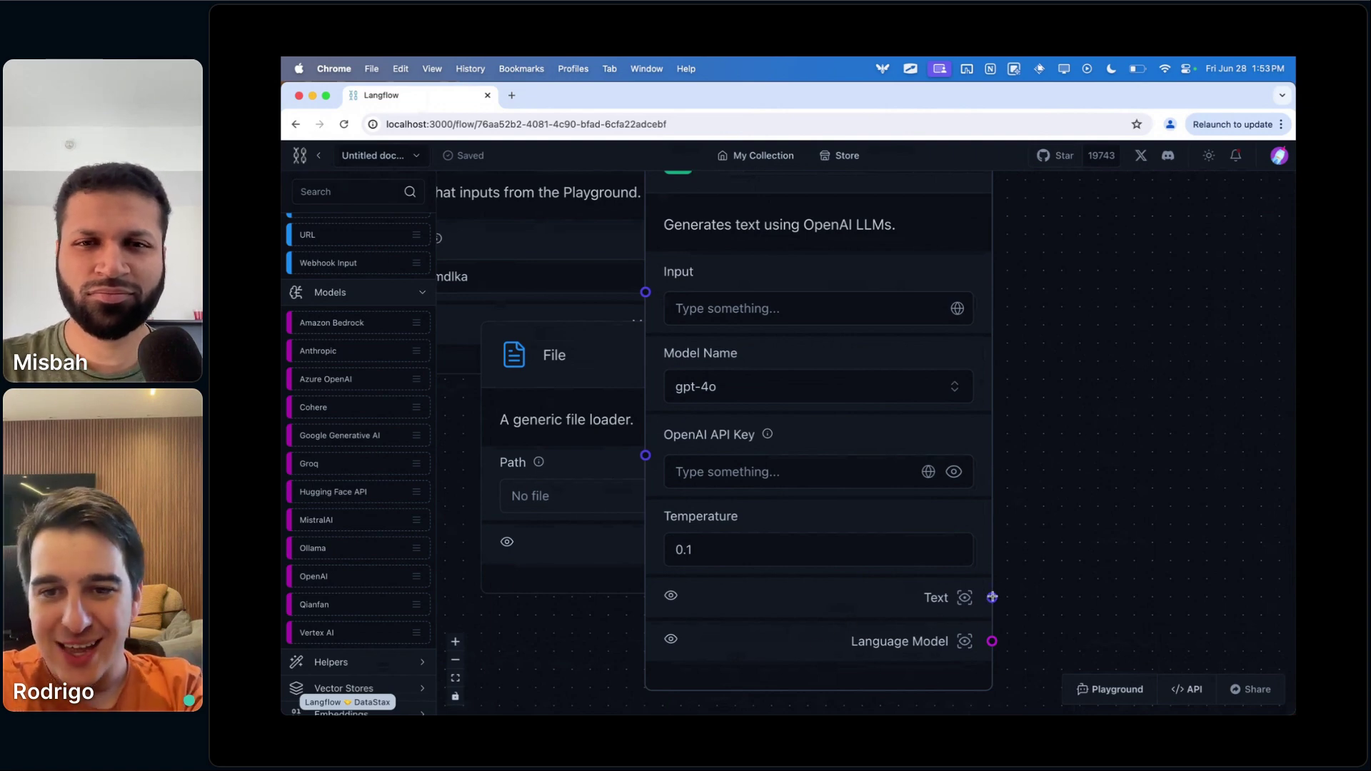
- Try pulling connections from the OpenAI component's Text and Language Model outputs, including one towards Notify's Name input
left_click_drag(1028, 585, 1218, 323)
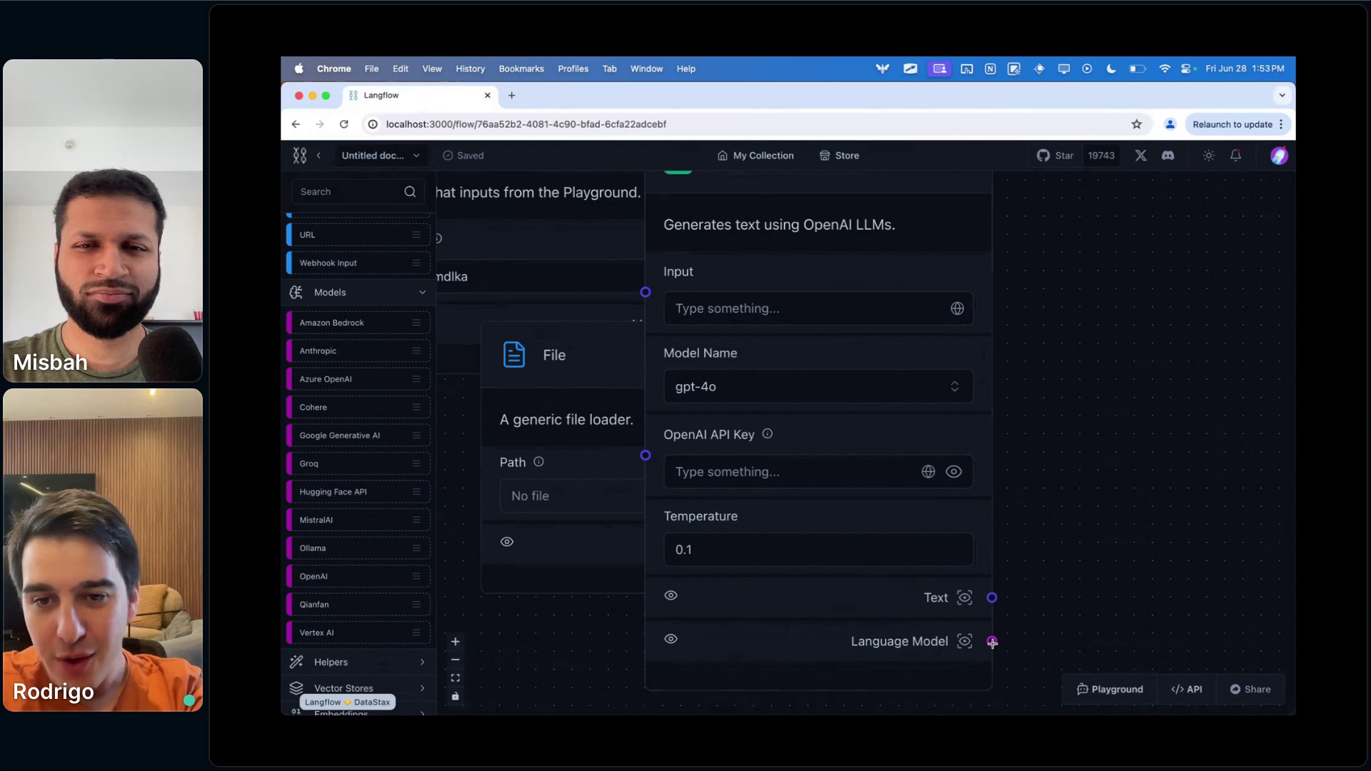
mouse_move(991, 642)
left_click_drag(1119, 554, 1182, 464)
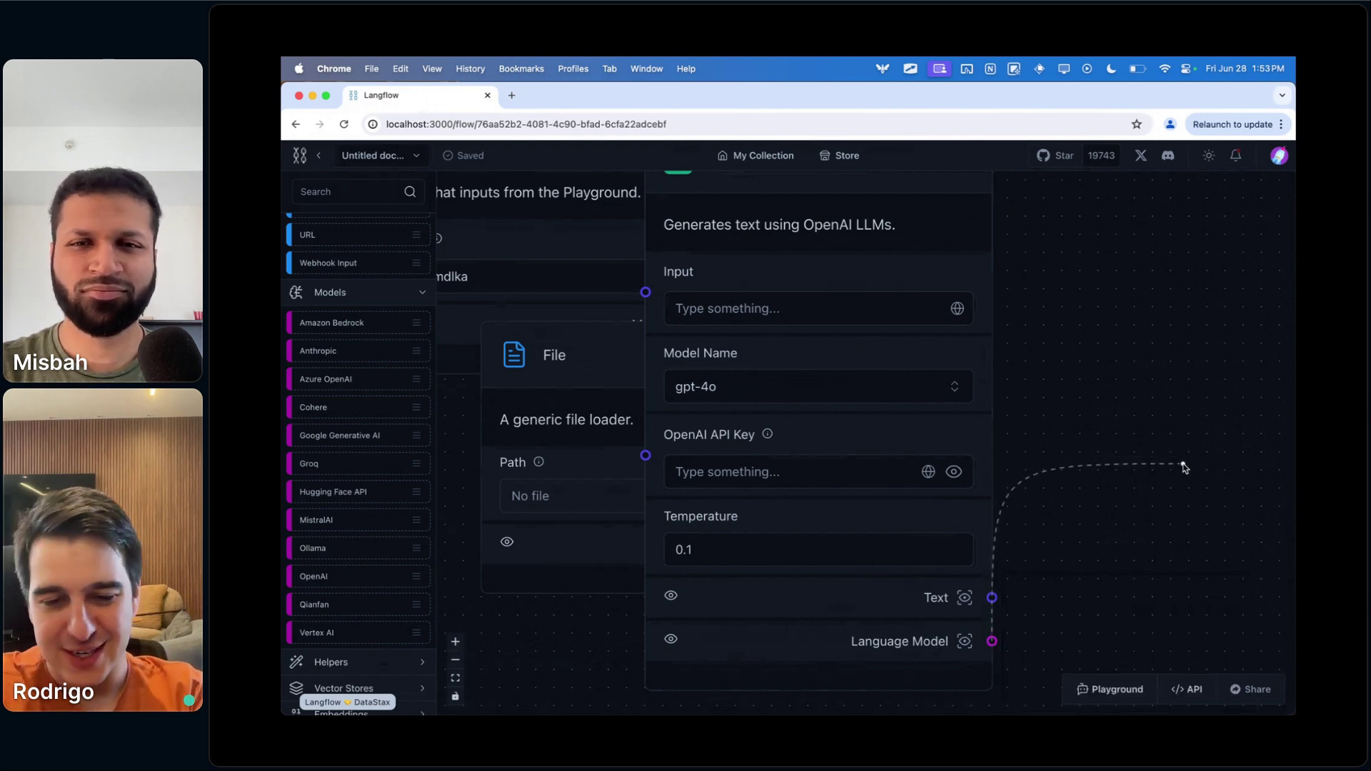
left_click_drag(1054, 606, 881, 564)
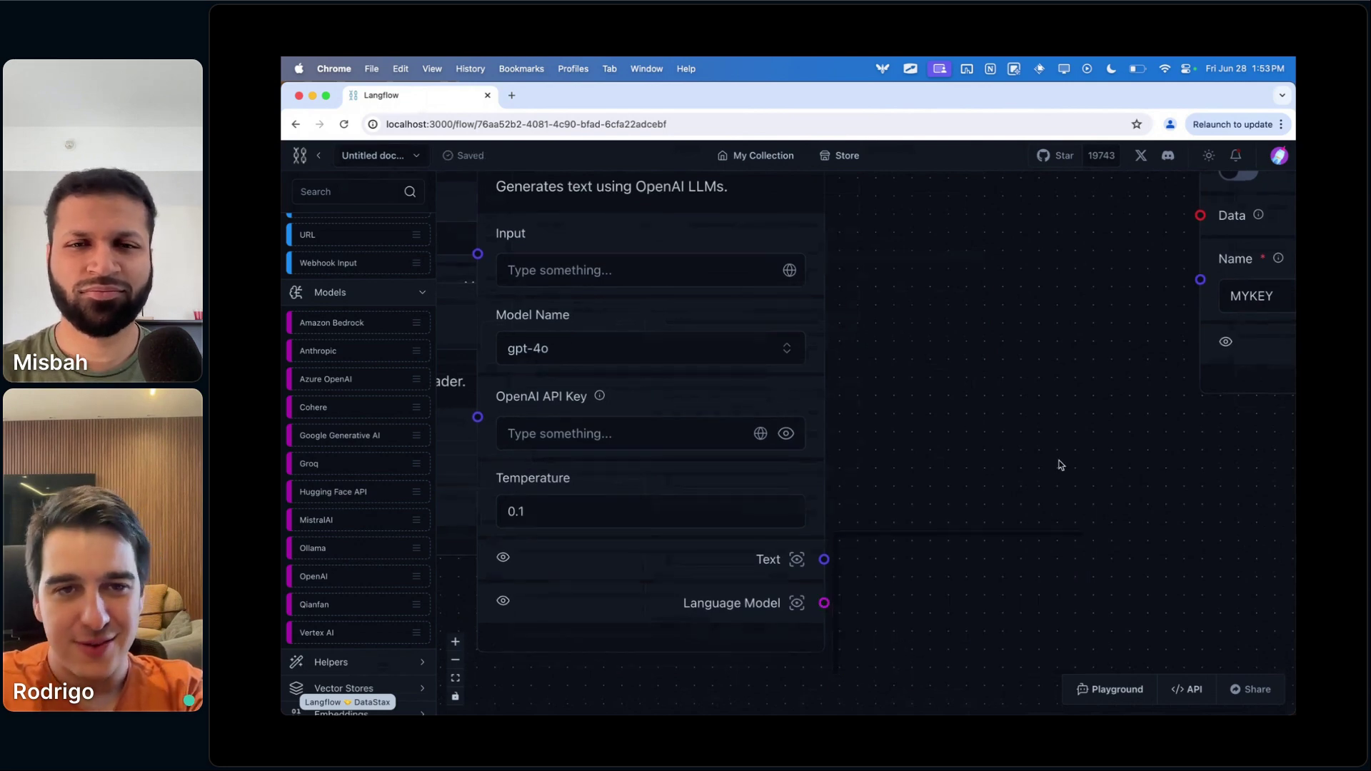
scroll(1052, 469, "down", 3)
scroll(792, 264, "up", 1)
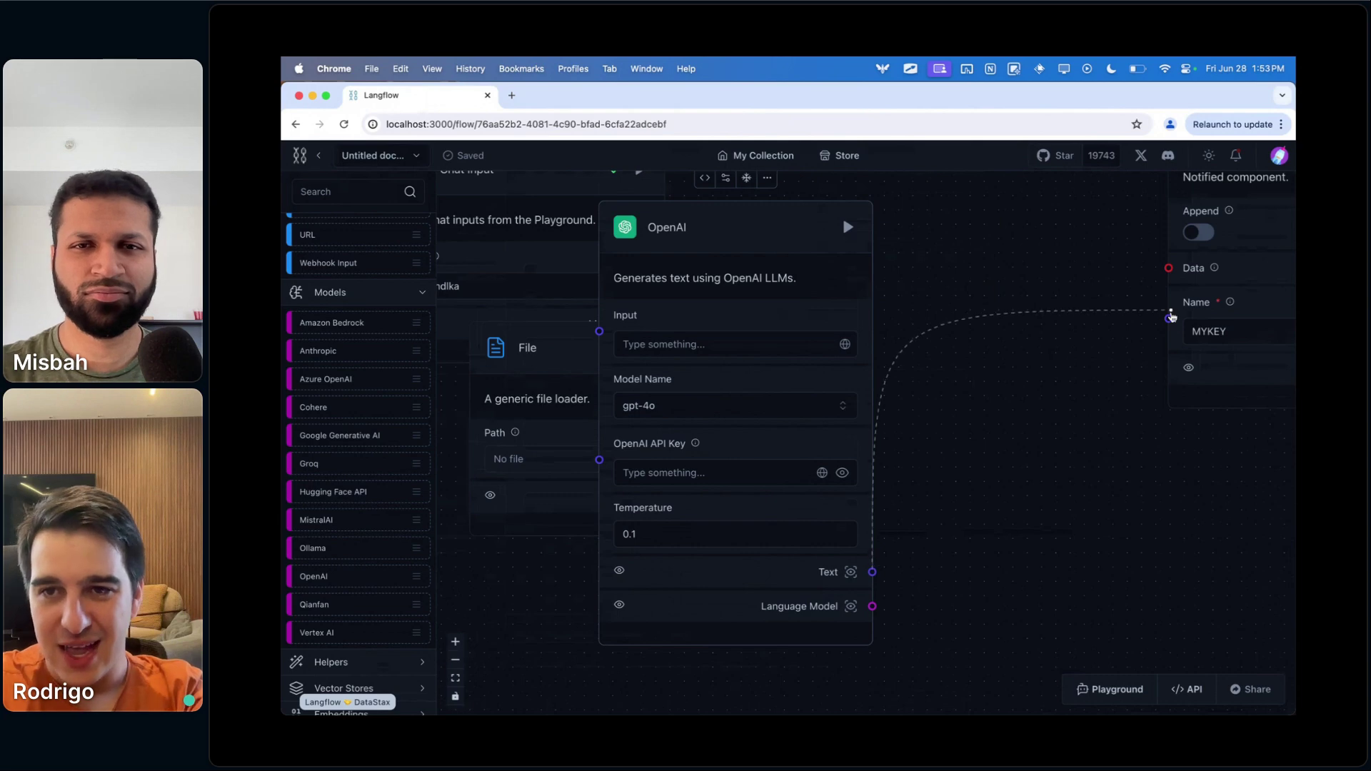
scroll(908, 568, "right", 1)
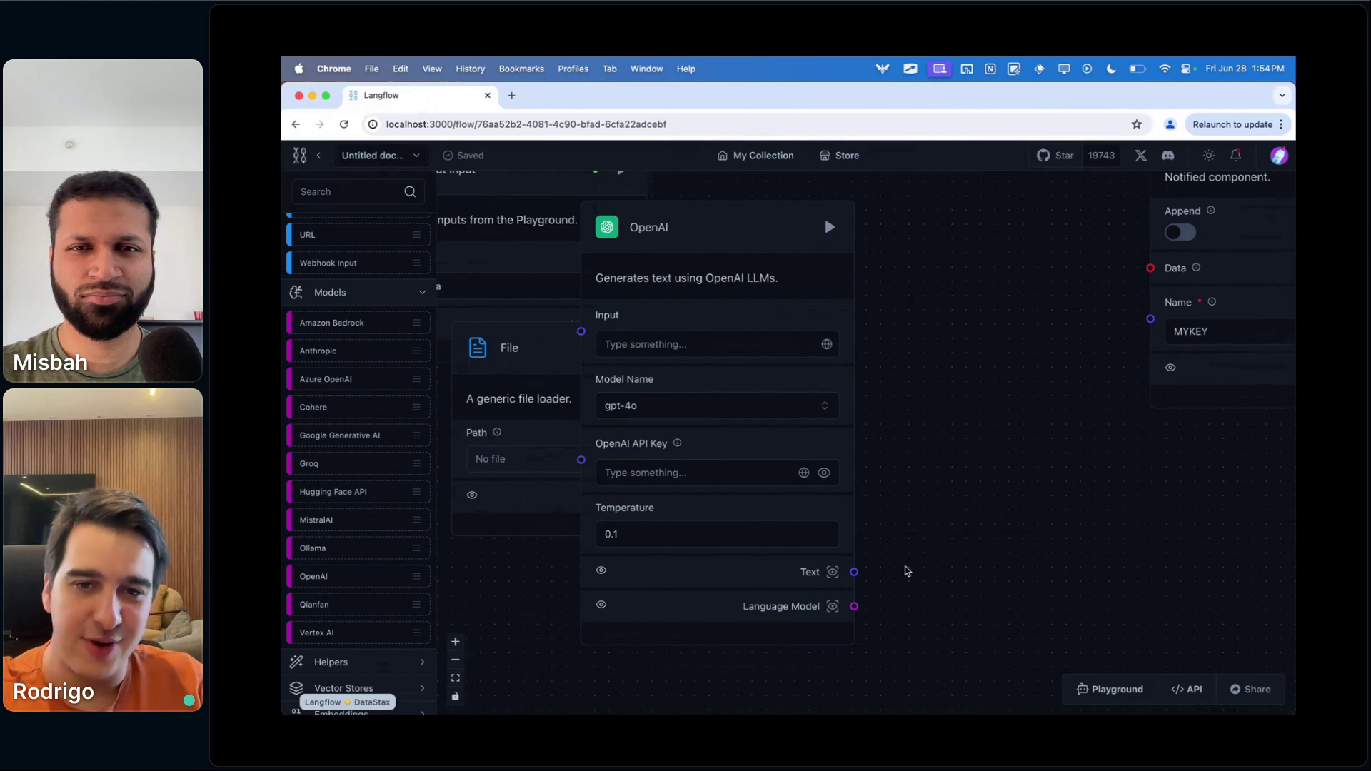
- Switch to Safari and read the Inputs and Outputs Handling and Custom Endpoint Name sections of the documentation
left_click(481, 677)
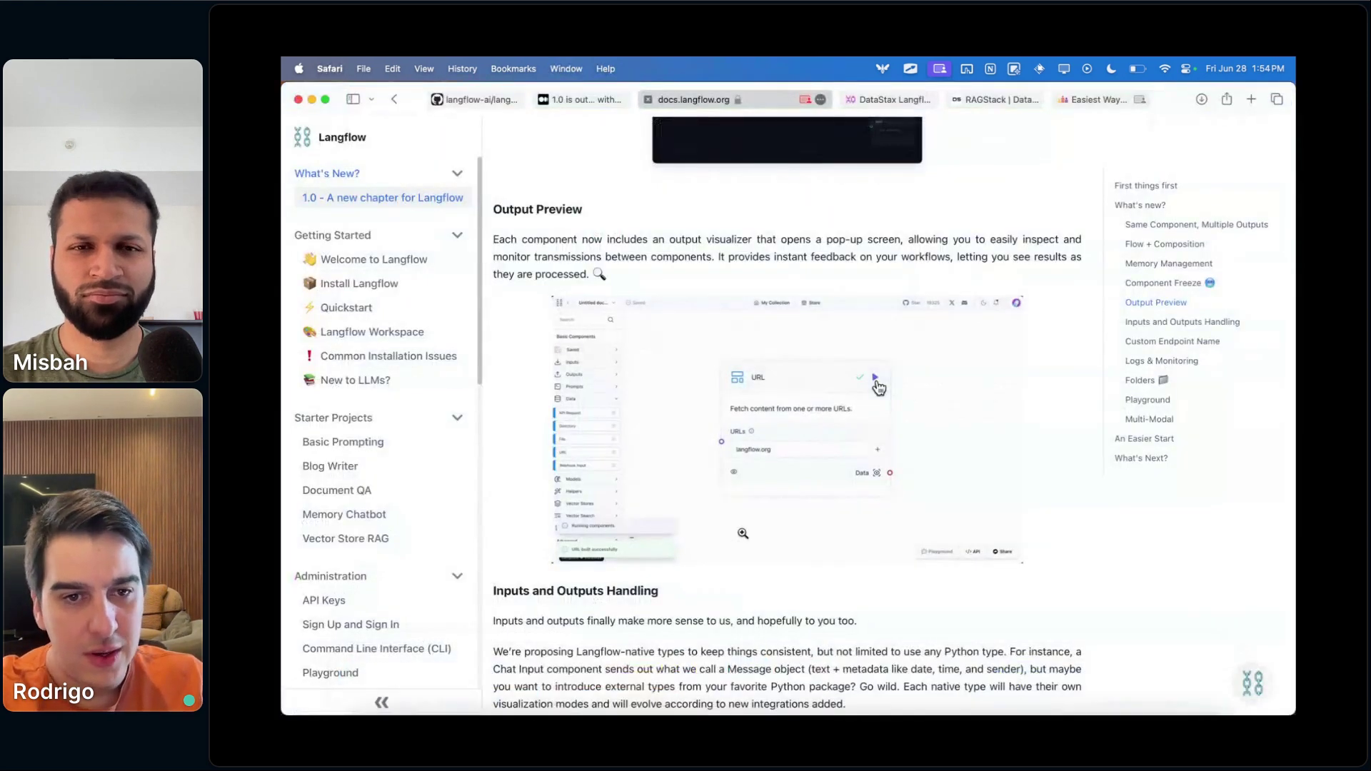
scroll(742, 533, "down", 5)
scroll(743, 534, "down", 3)
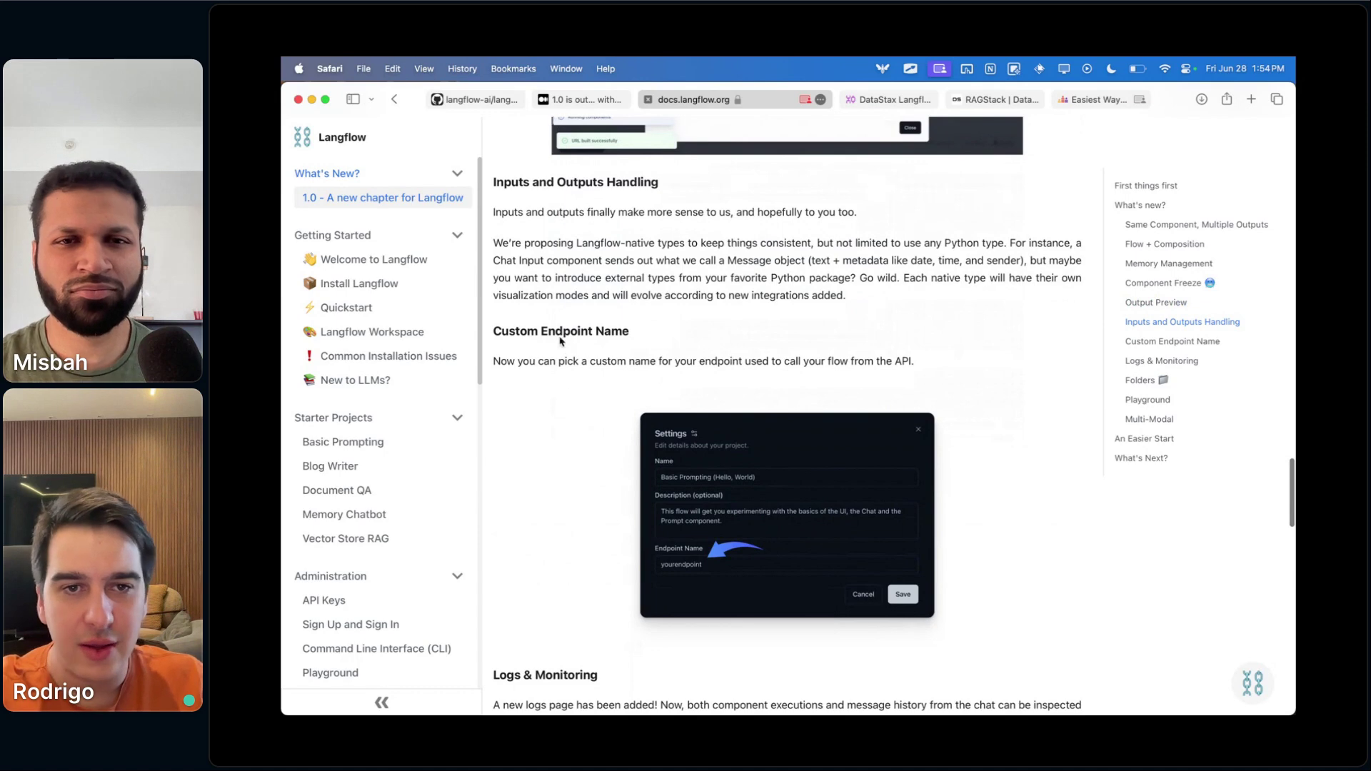
- Switch to Langflow in Chrome and open the current flow's settings at the Endpoint Name field
left_click_drag(544, 332, 685, 334)
left_click(533, 676)
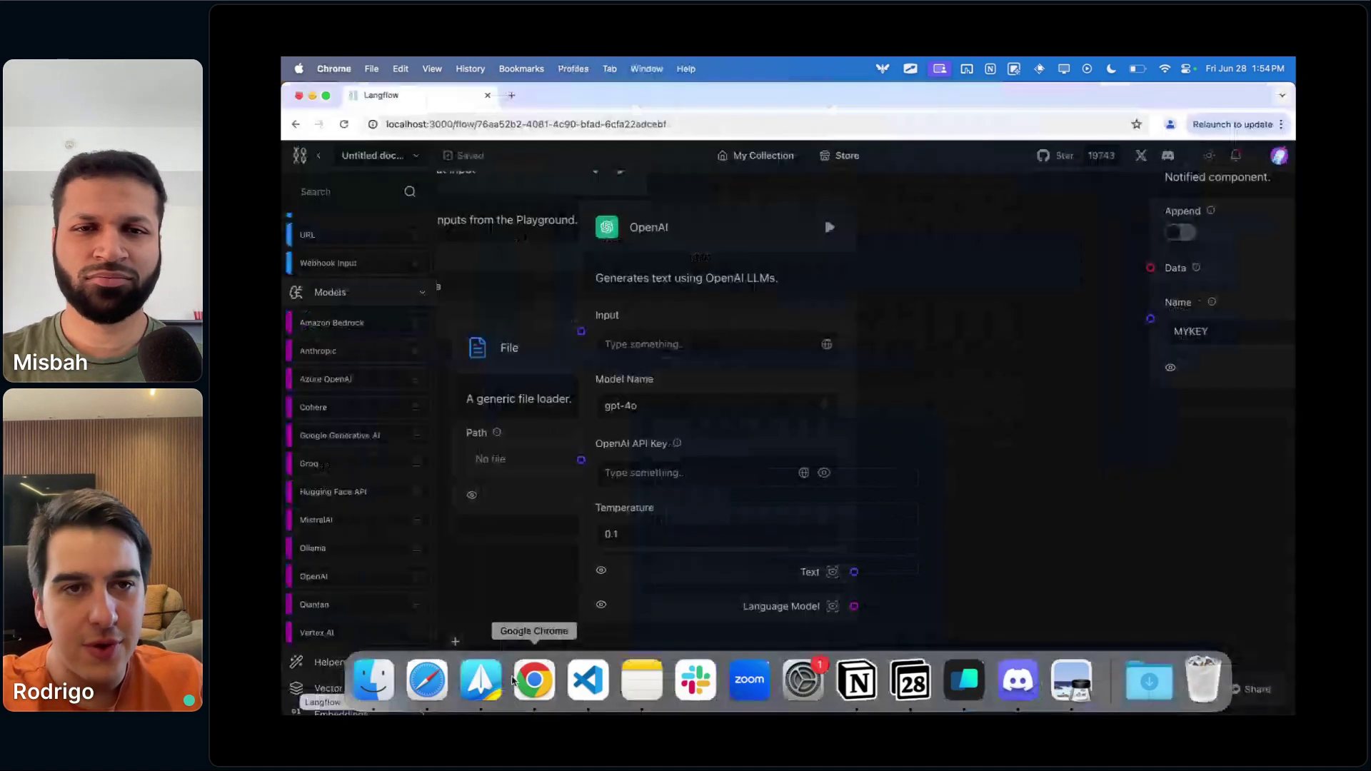
left_click(392, 157)
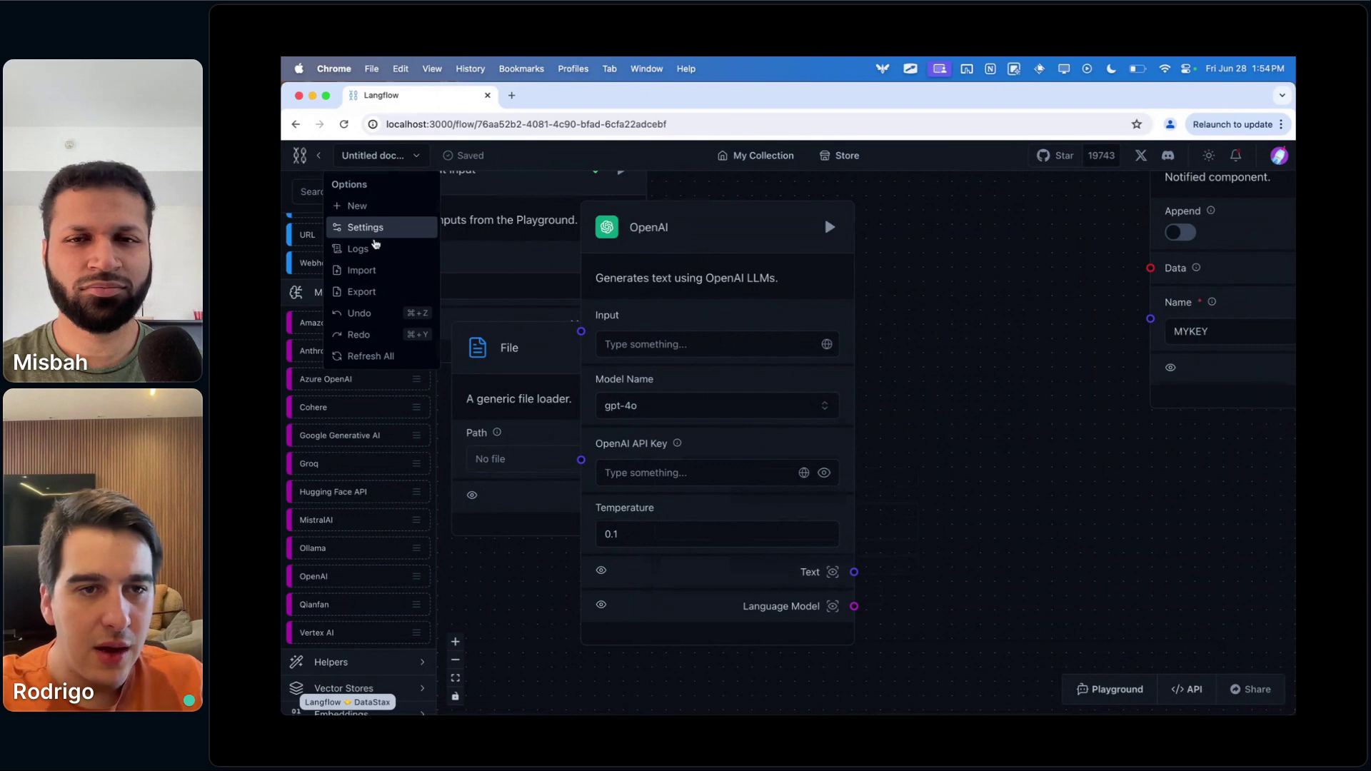
left_click(376, 234)
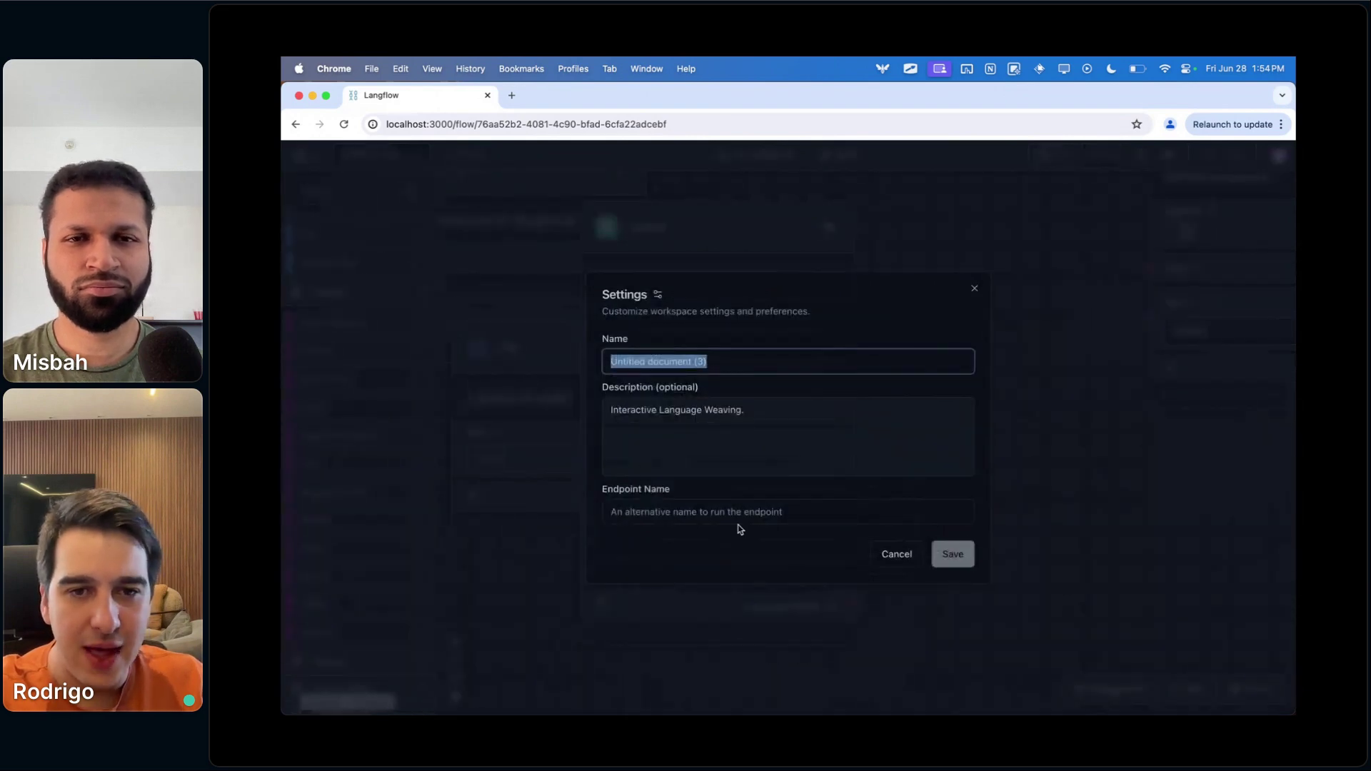
left_click(722, 508)
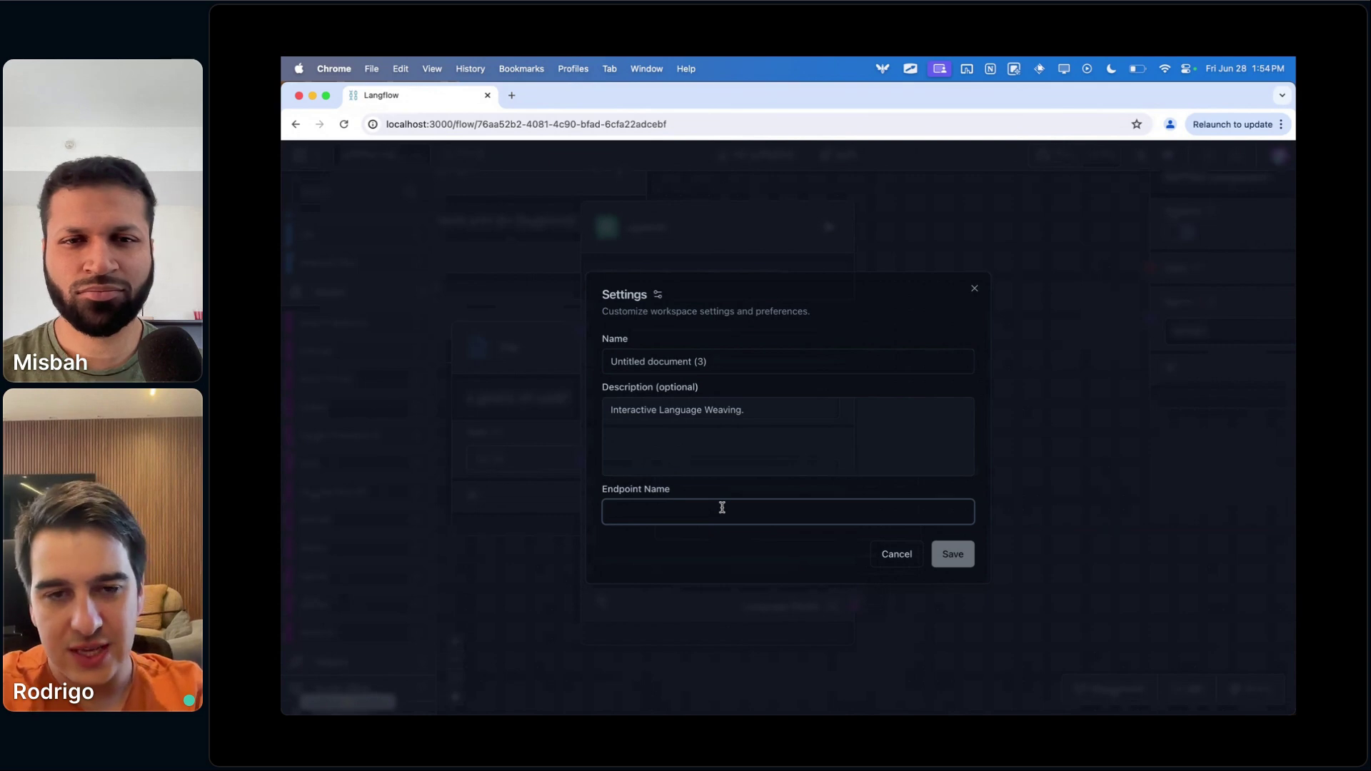
- Try entering dad as the flow's endpoint name, clear it and close the settings without saving
type("dad")
key("BackSpace")
key("BackSpace")
key("BackSpace")
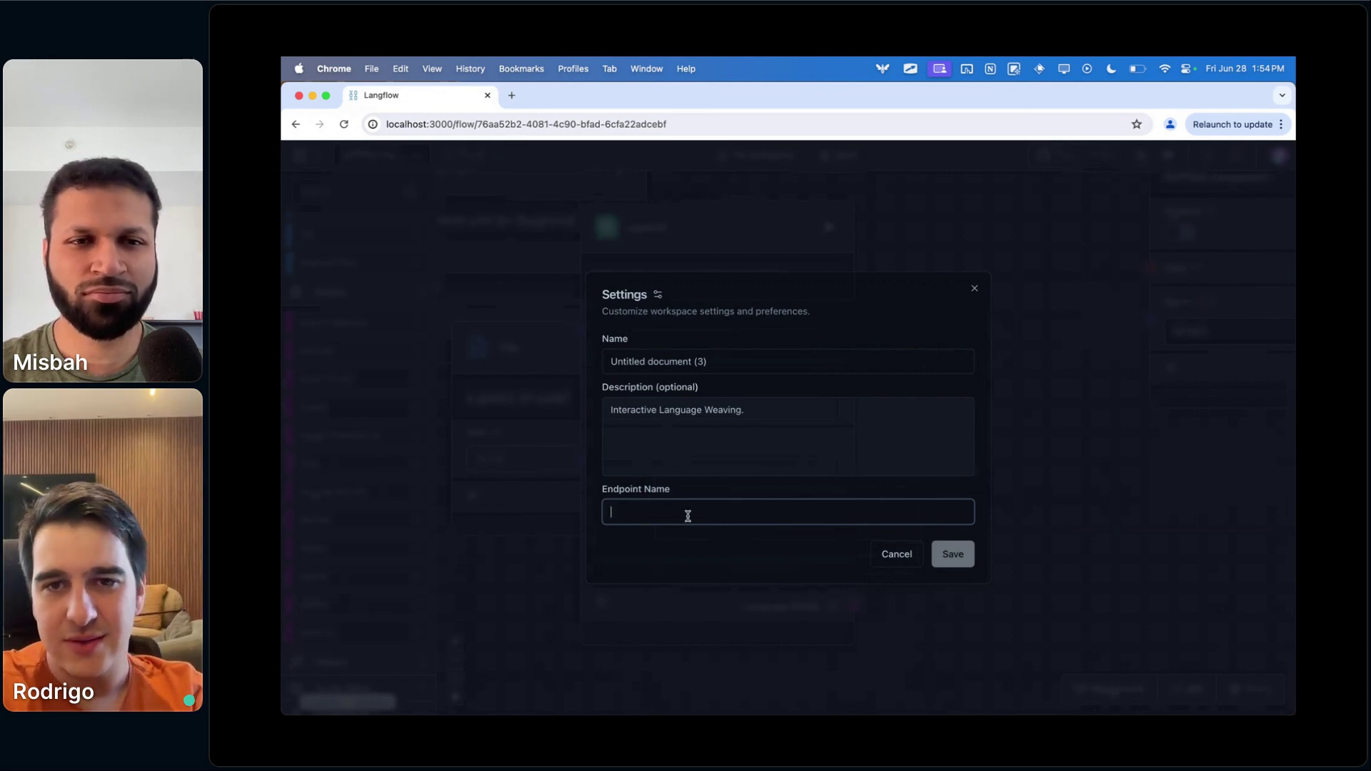
left_click(976, 289)
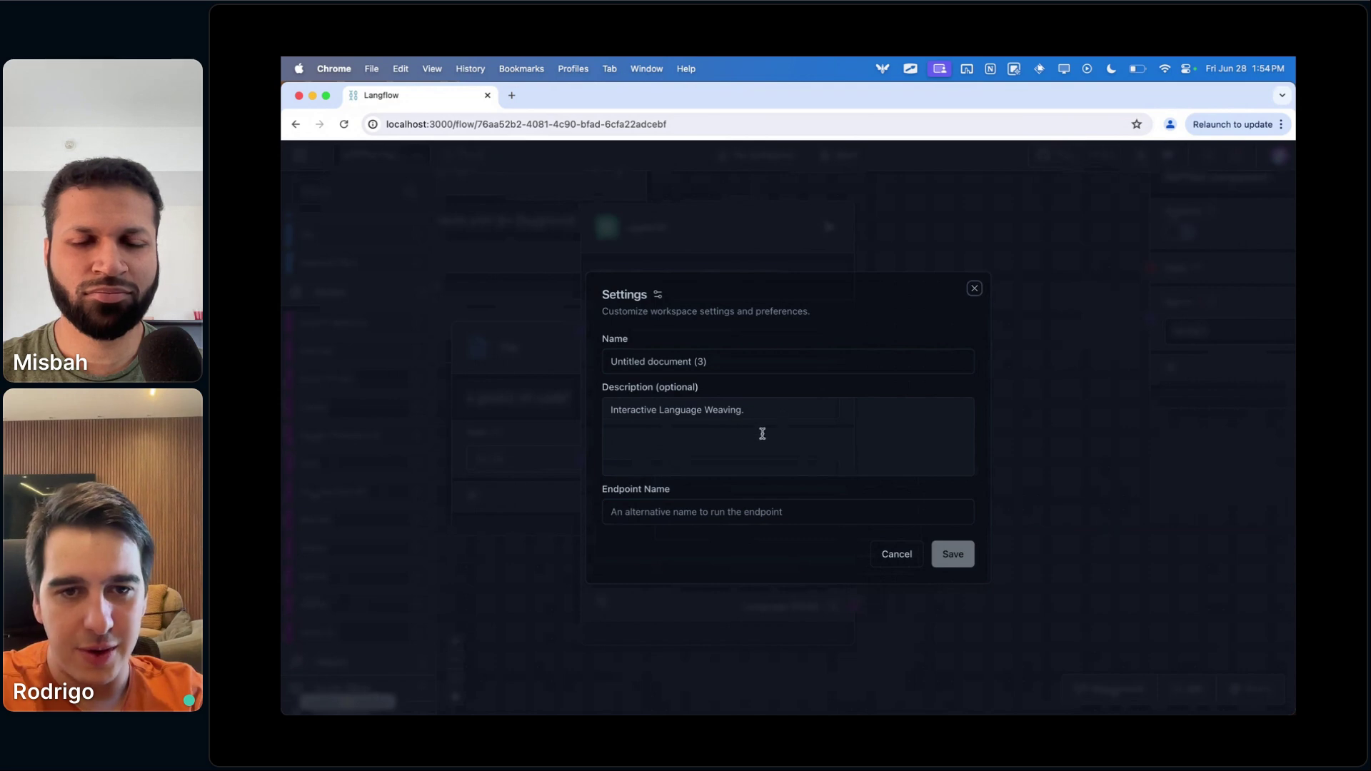
left_click(692, 508)
left_click(975, 290)
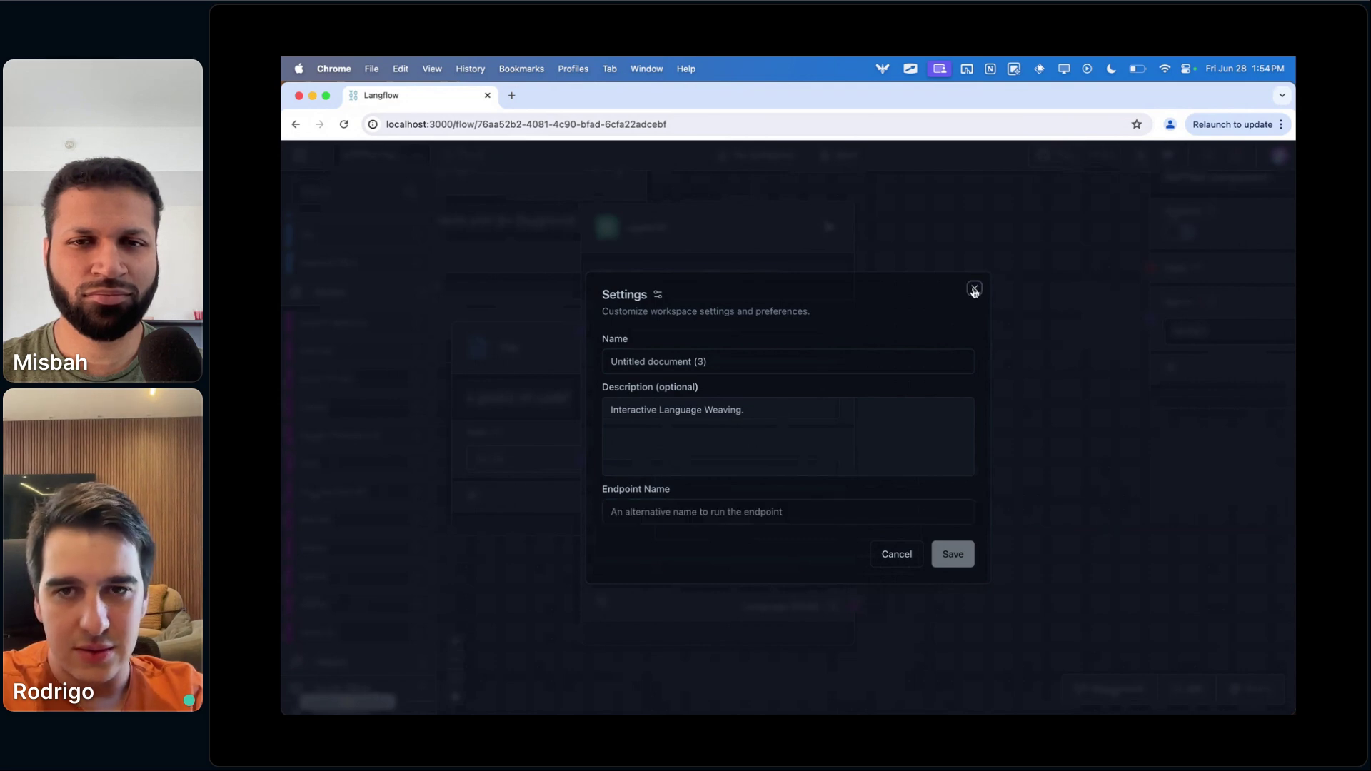
left_click(777, 504)
left_click(974, 289)
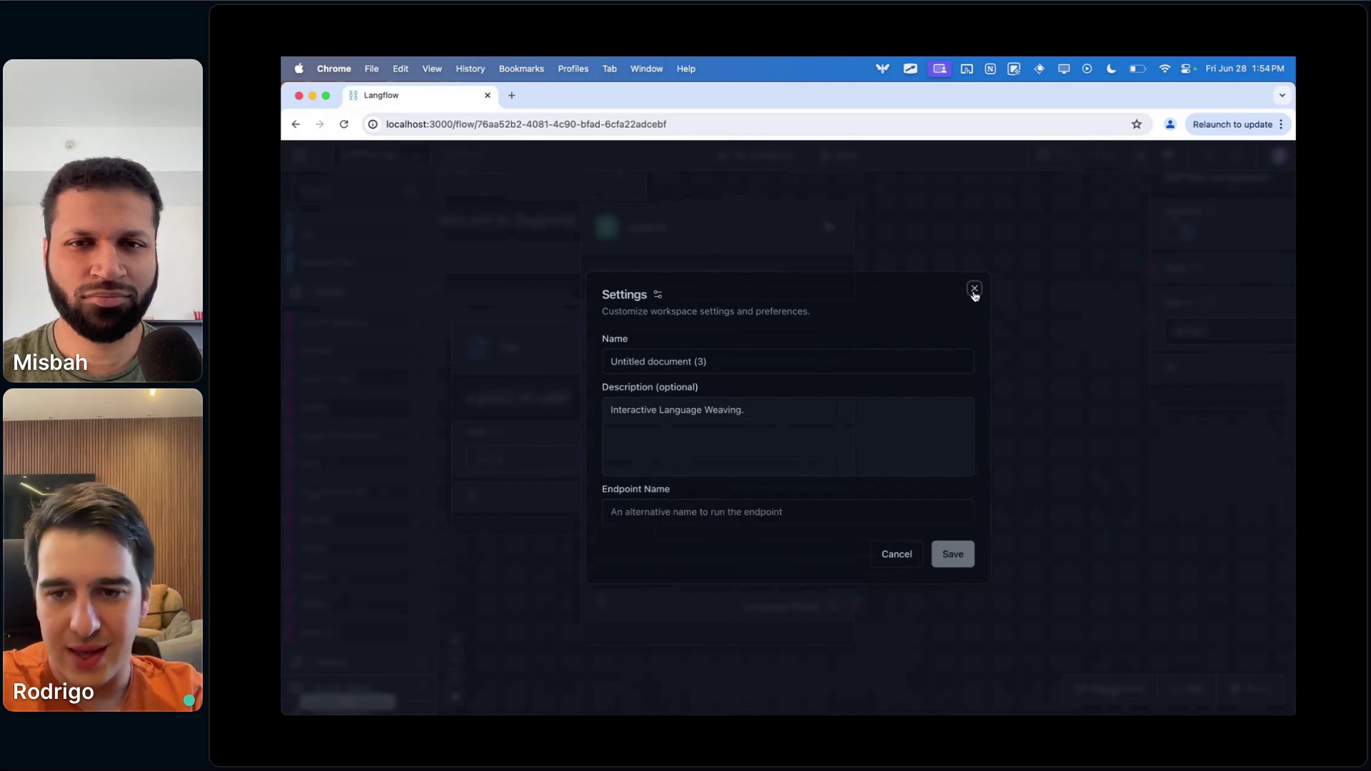
- Examine the flow ID and endpoint lines in the flow's Python API code and close the API dialog
left_click(1187, 690)
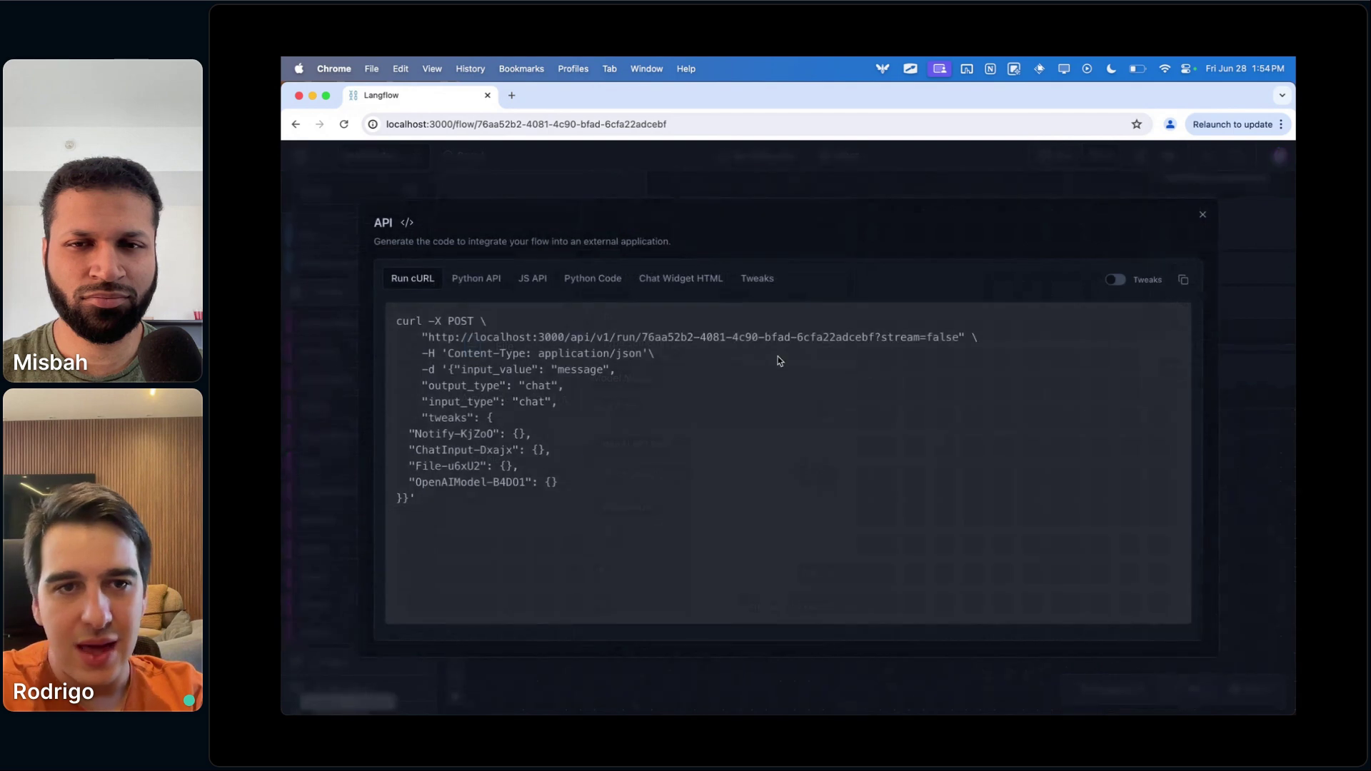
left_click(476, 278)
scroll(691, 446, "down", 3)
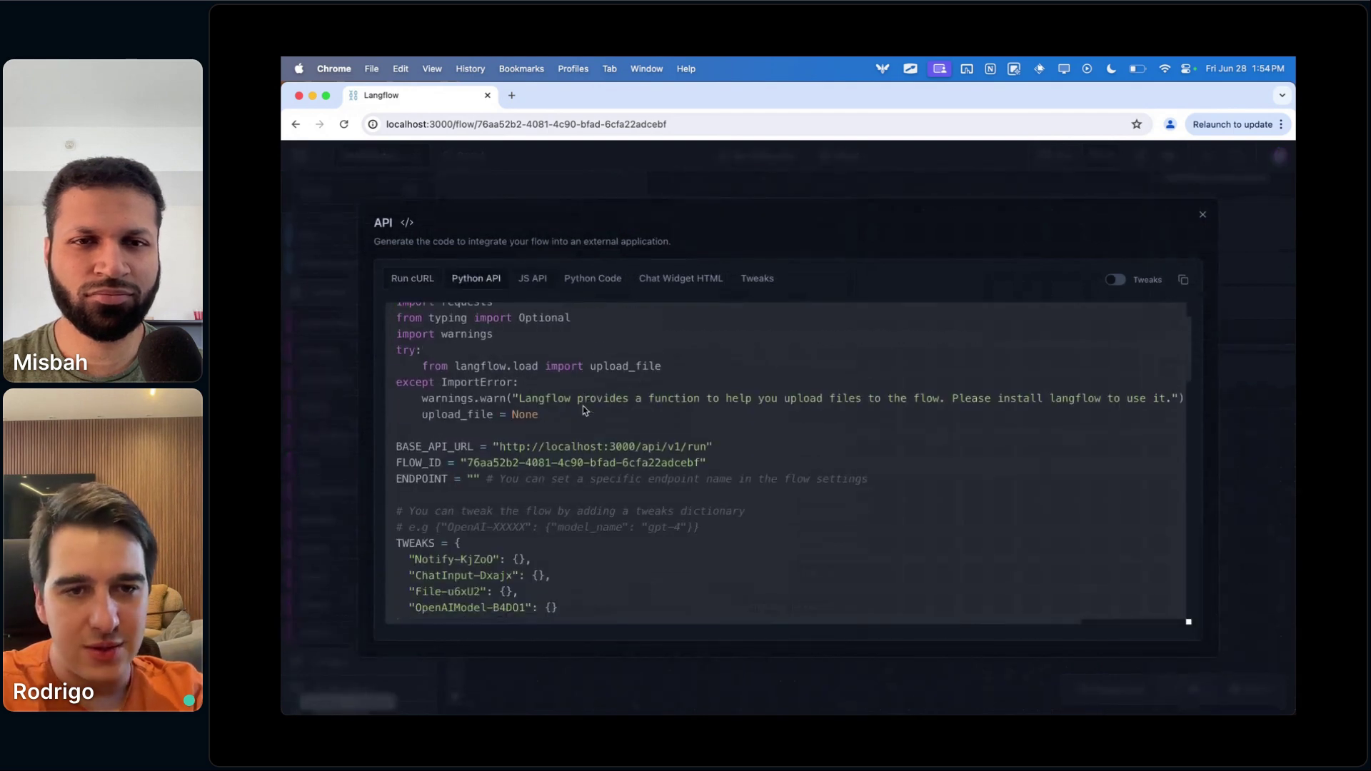
left_click_drag(703, 461, 459, 465)
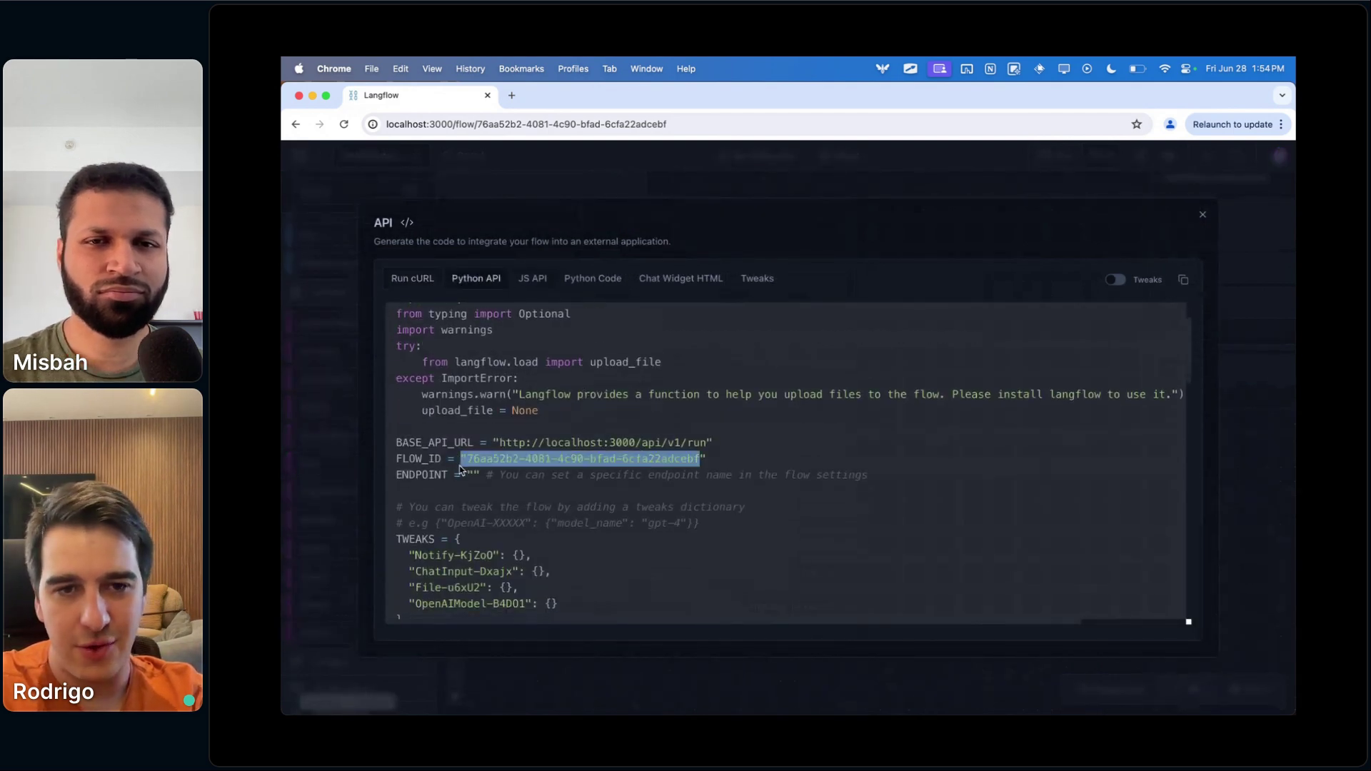
left_click(634, 438)
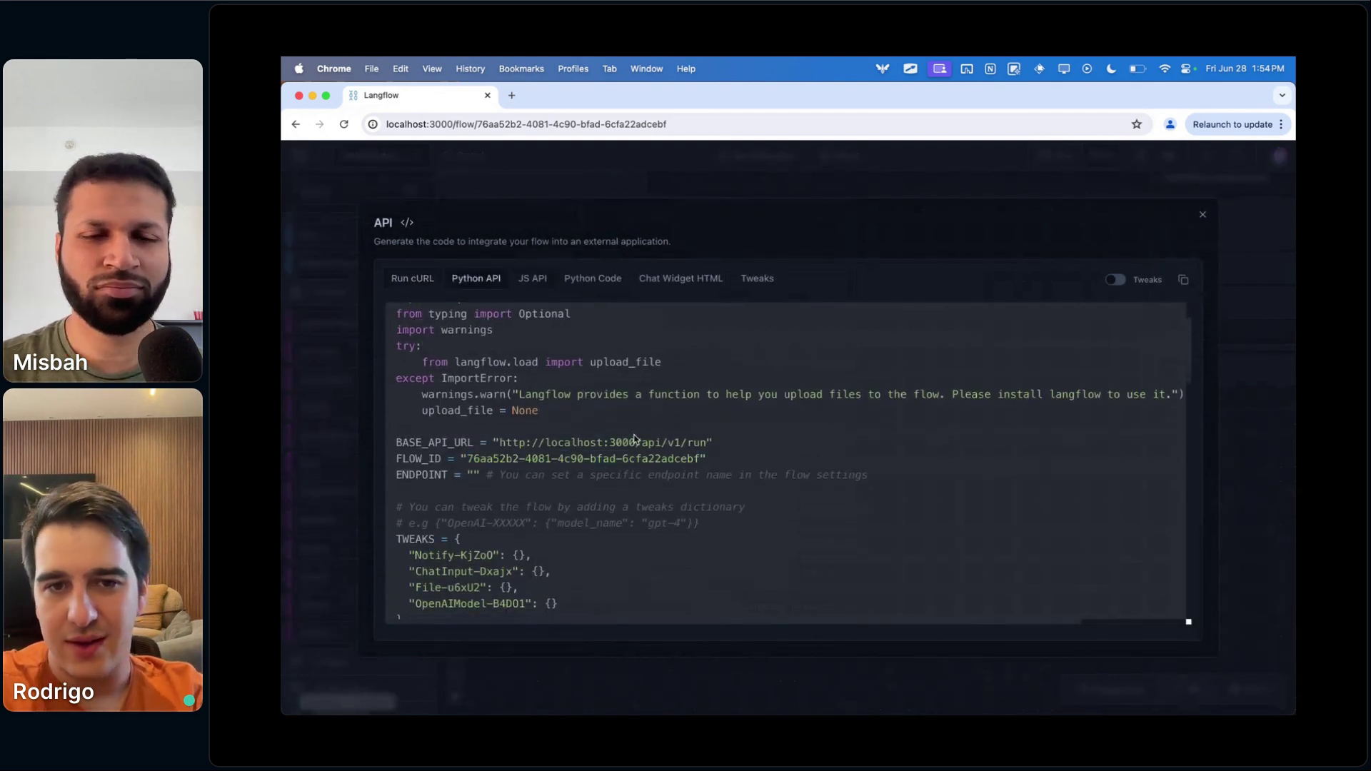
left_click(1203, 219)
scroll(996, 428, "down", 2)
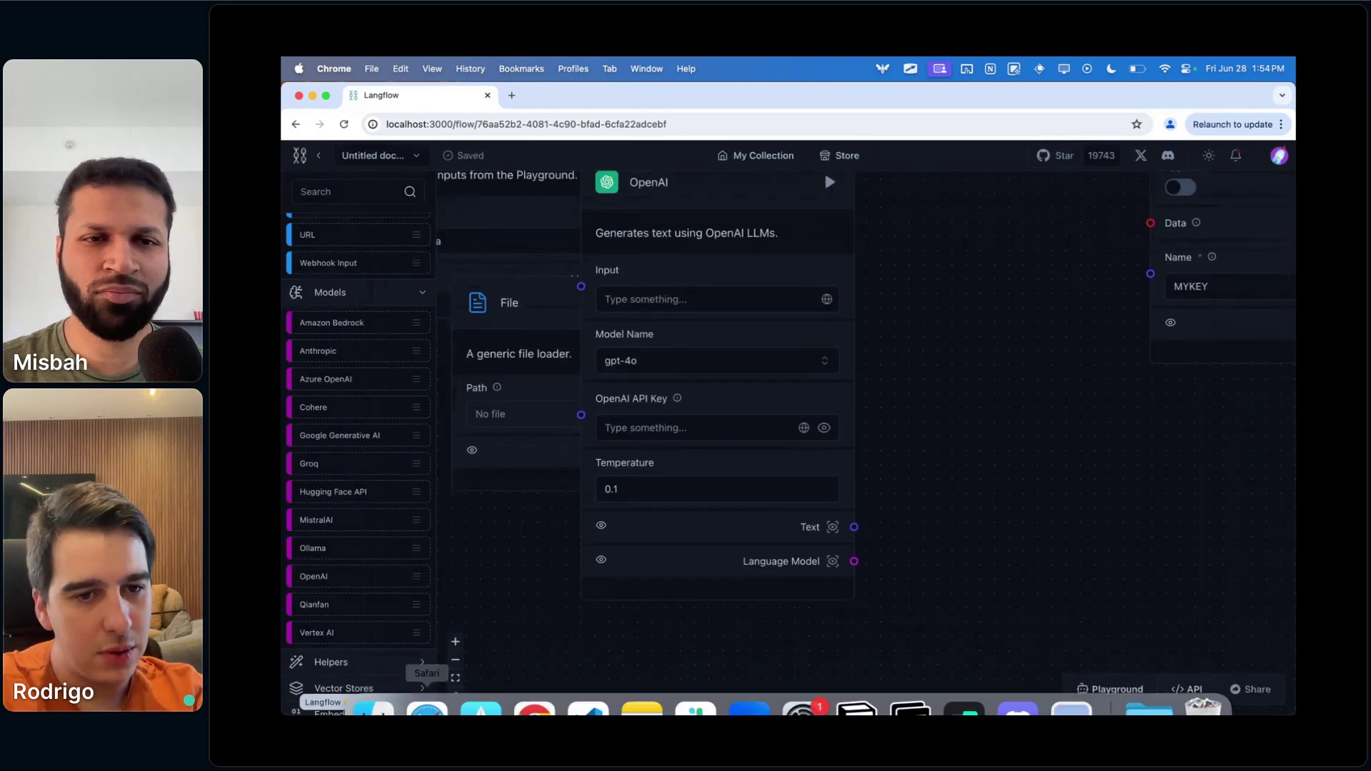
right_click(428, 681)
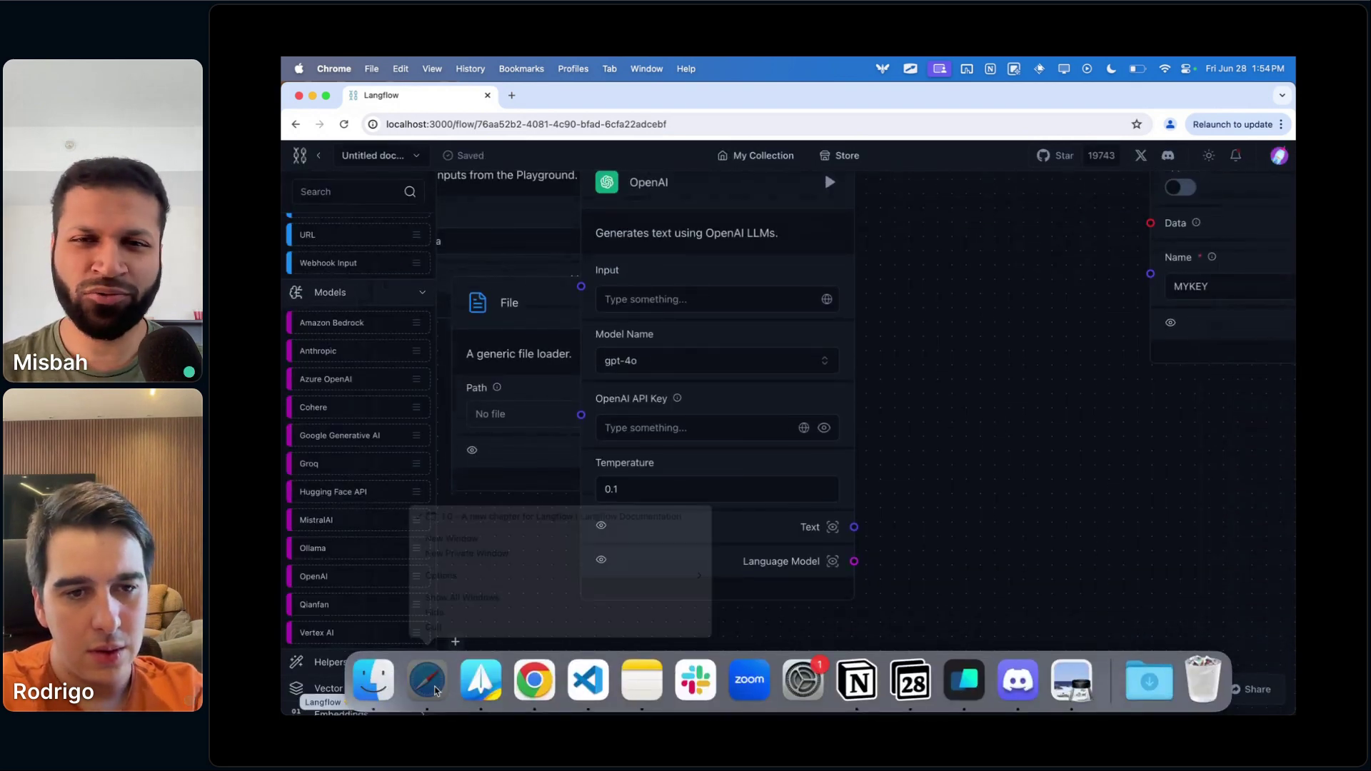
key("Escape")
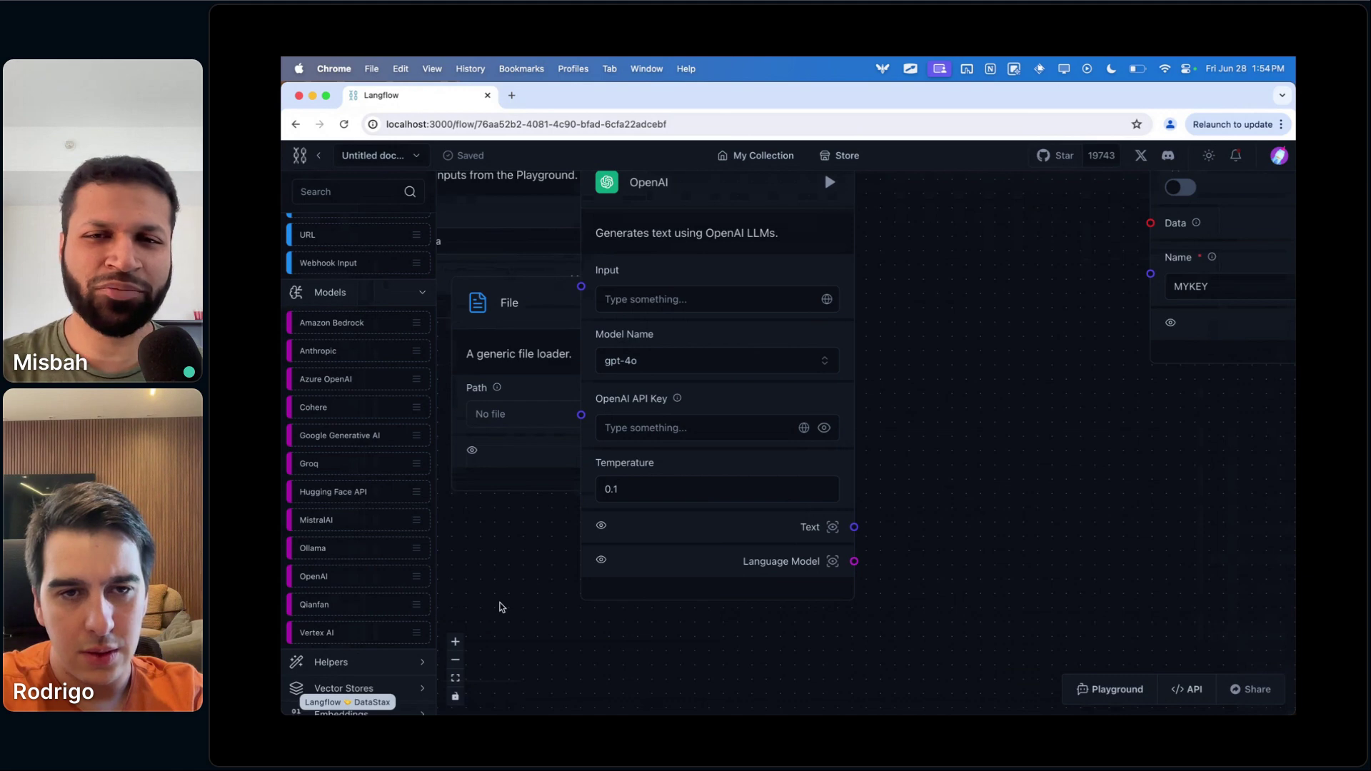
- Reopen the flow's API dialog, view the File component's tweak parameters and close the dialog
key("super+r")
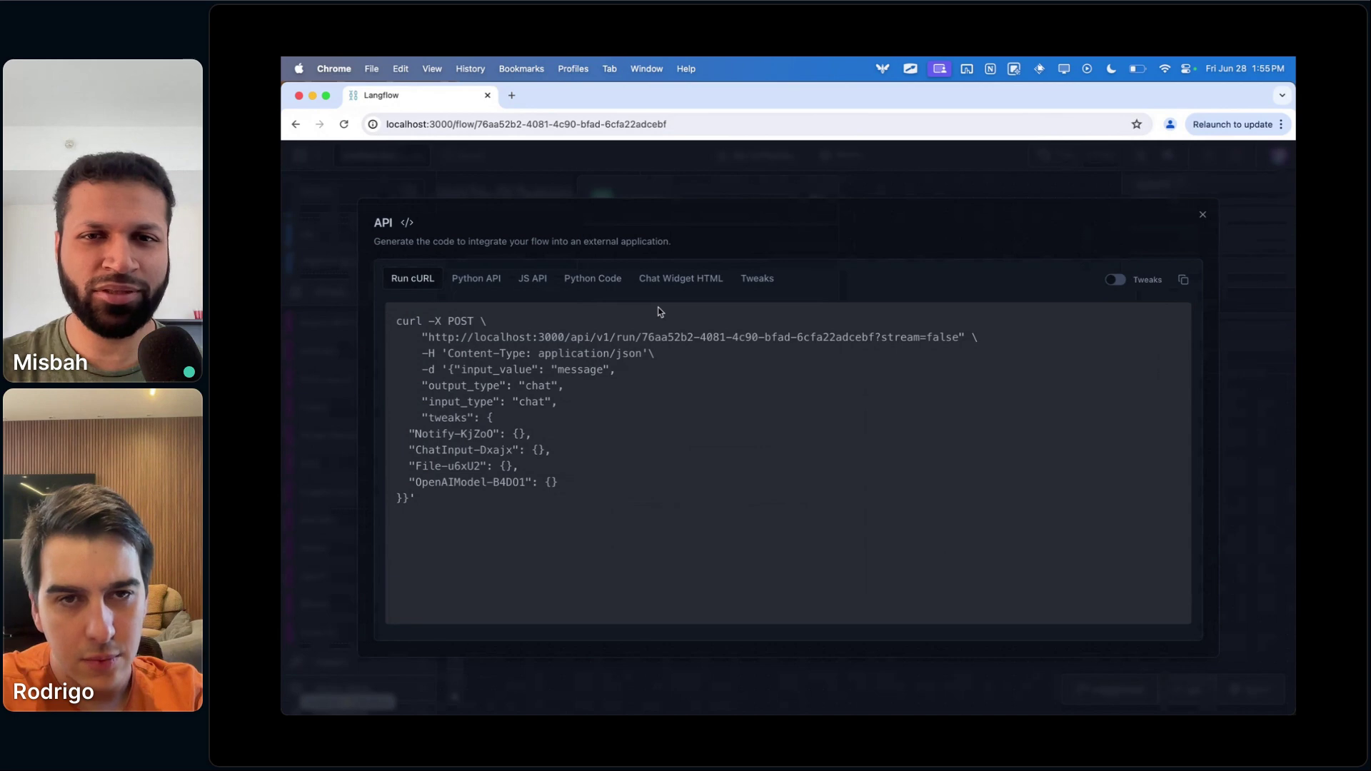
left_click(763, 282)
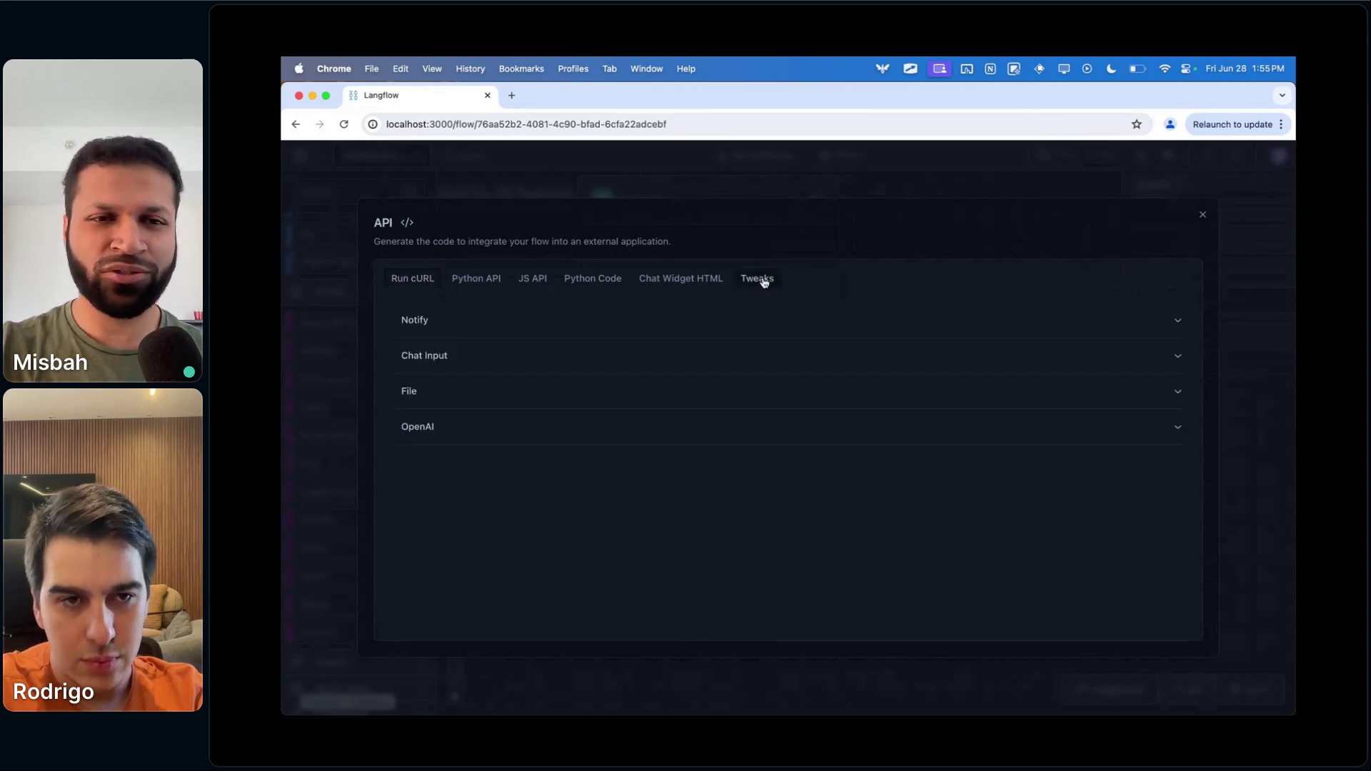
left_click(1174, 394)
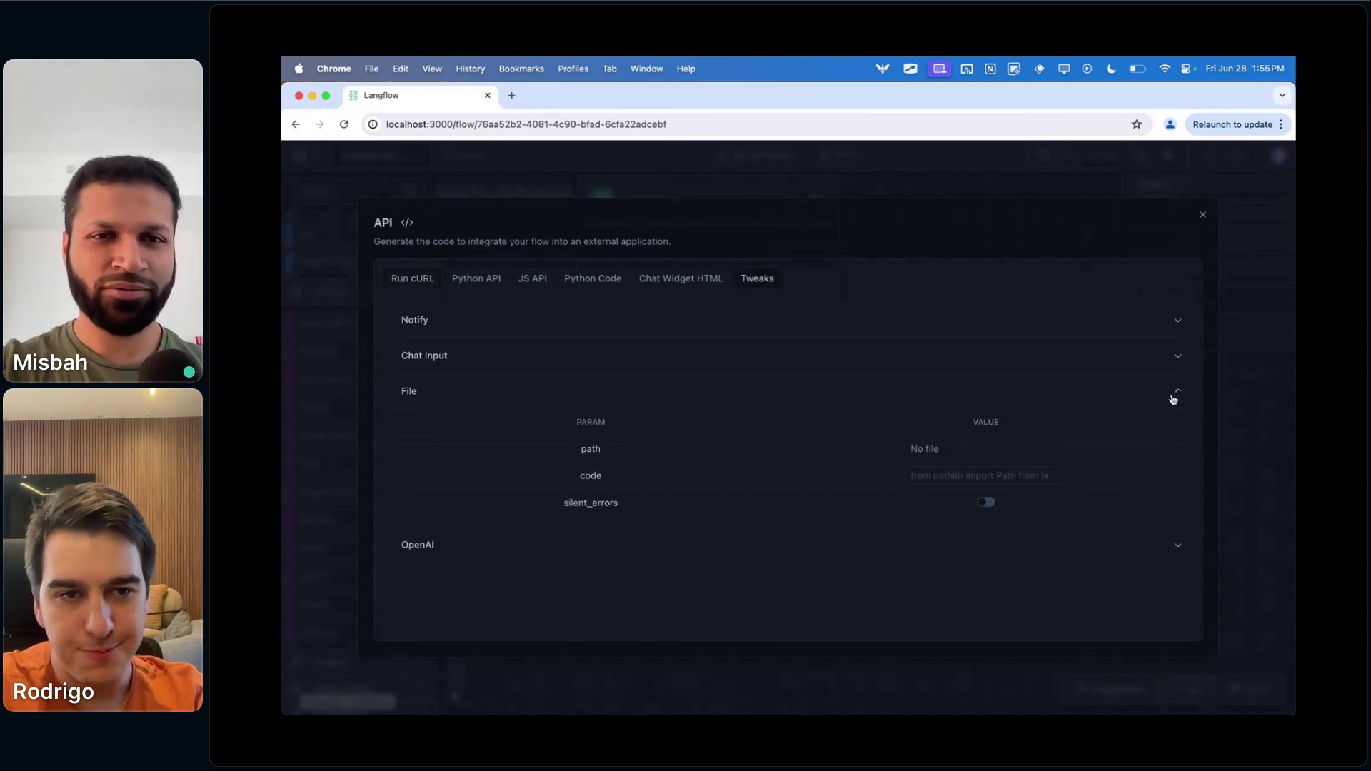
left_click(1201, 218)
- Delete the Notify, Chat Input and OpenAI components from the canvas, keeping the File component
scroll(897, 541, "down", 5)
scroll(897, 542, "up", 1)
key("BackSpace")
left_click(783, 432)
key("BackSpace")
left_click(977, 407)
key("BackSpace")
left_click(781, 486)
scroll(821, 462, "up", 5)
scroll(837, 350, "up", 4)
left_click_drag(838, 350, 622, 318)
left_click(1014, 312)
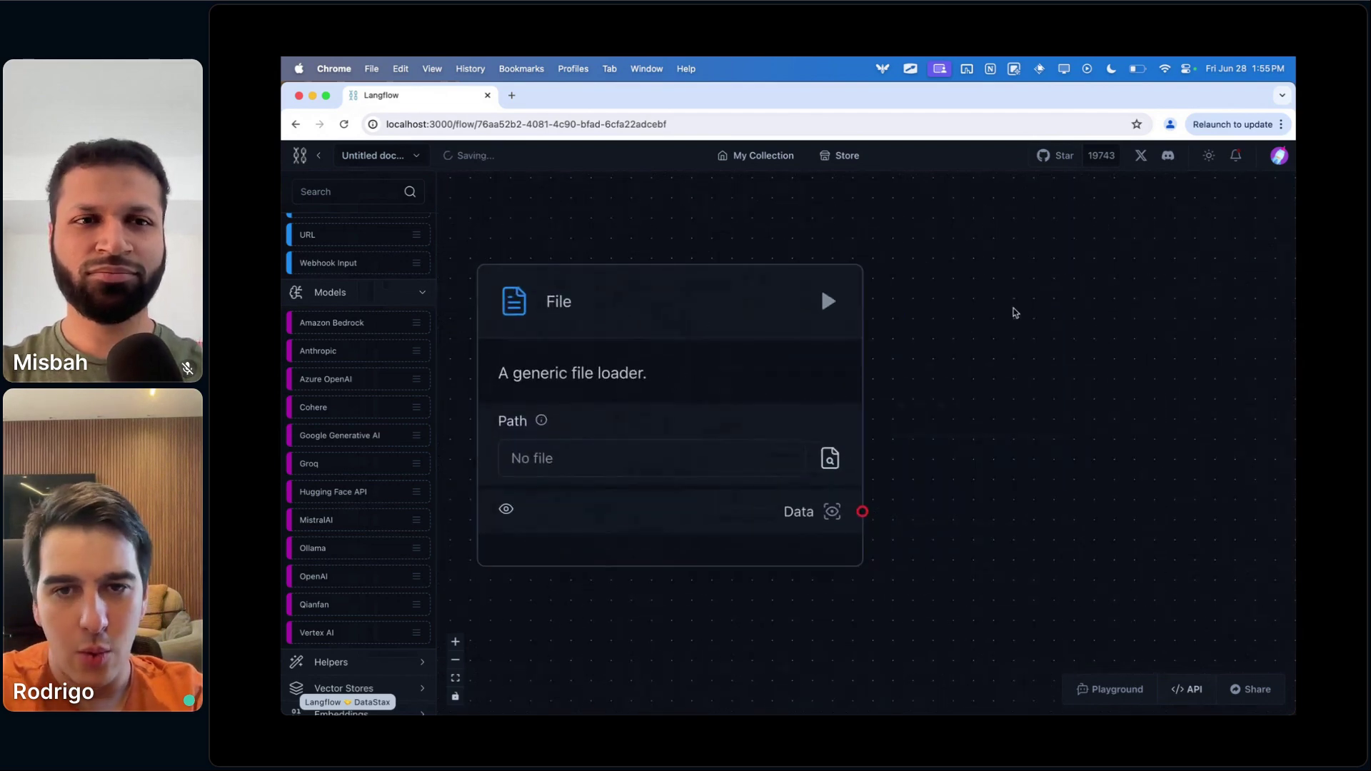
- Load data.csv from the climate folder as the File component's path
left_click(670, 323)
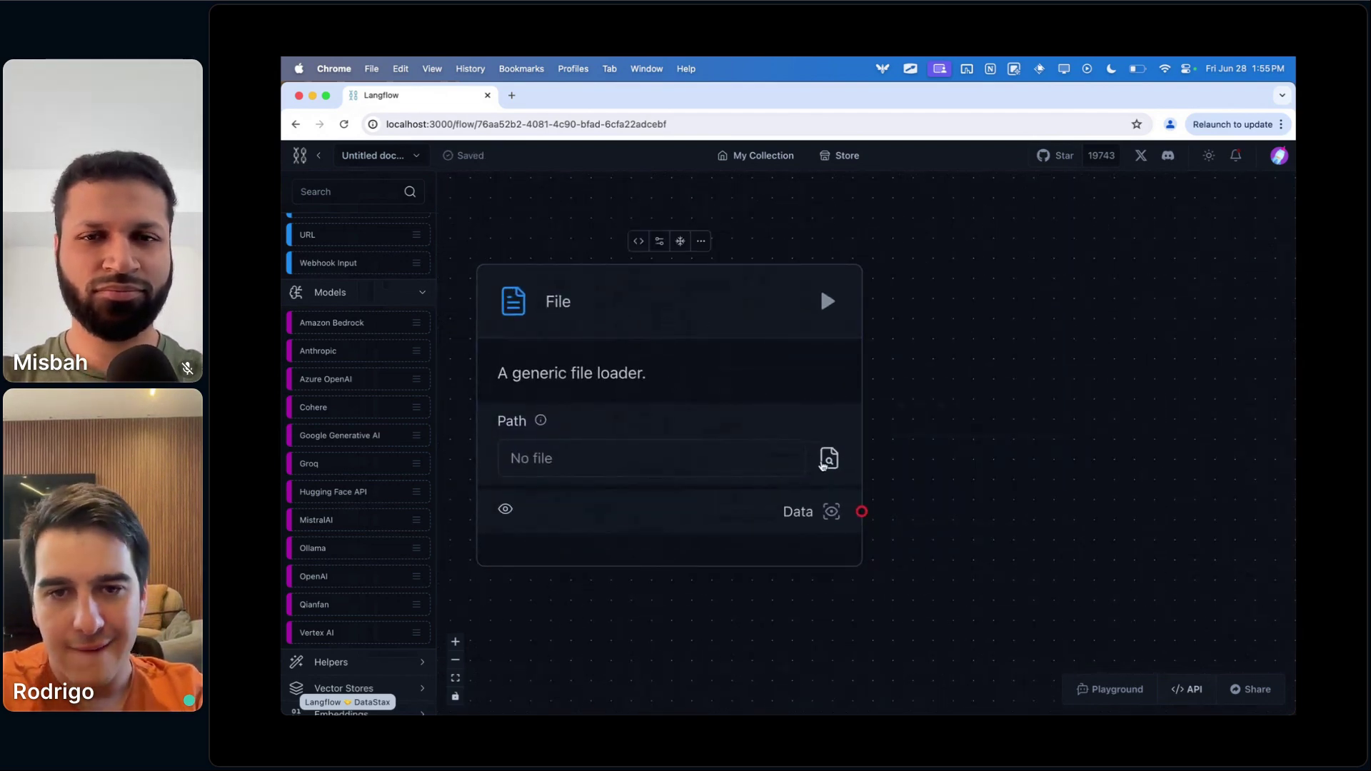
left_click(823, 465)
left_click(824, 273)
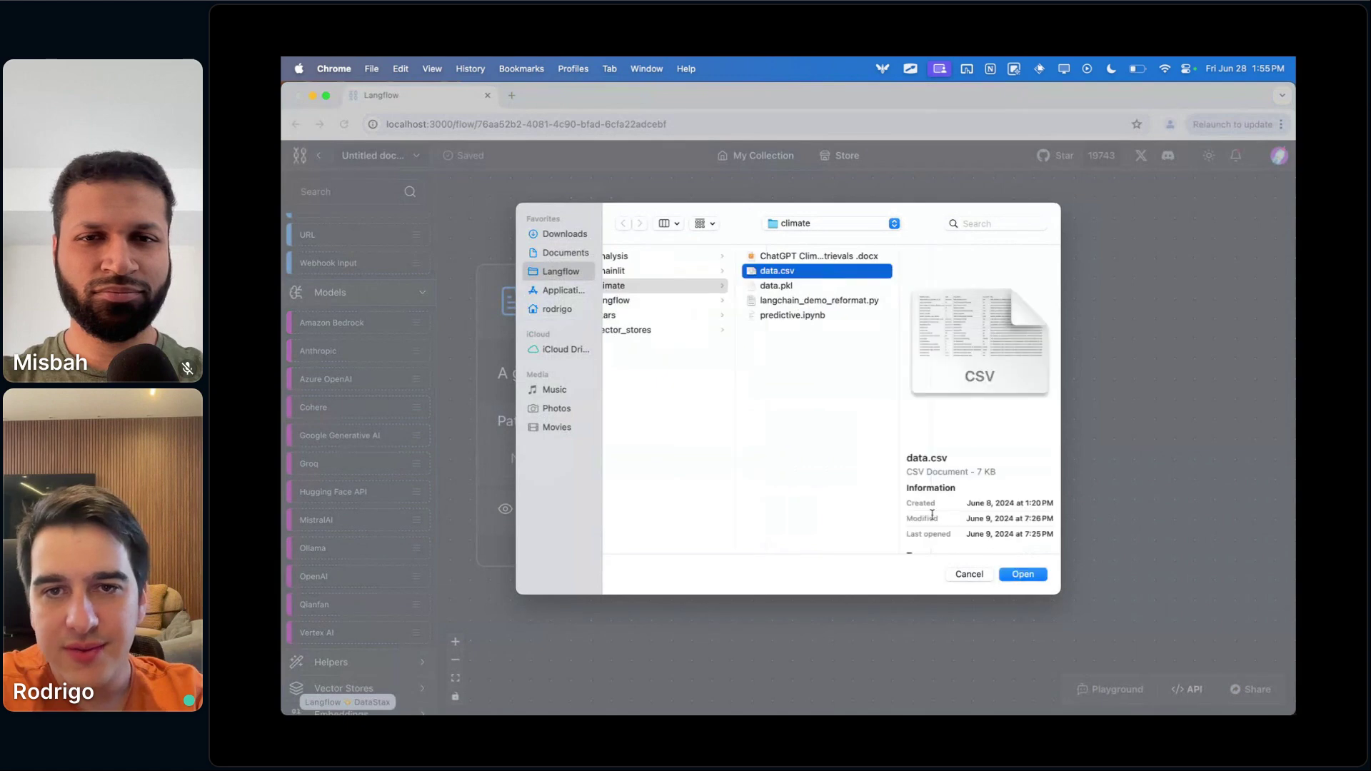
left_click(1018, 577)
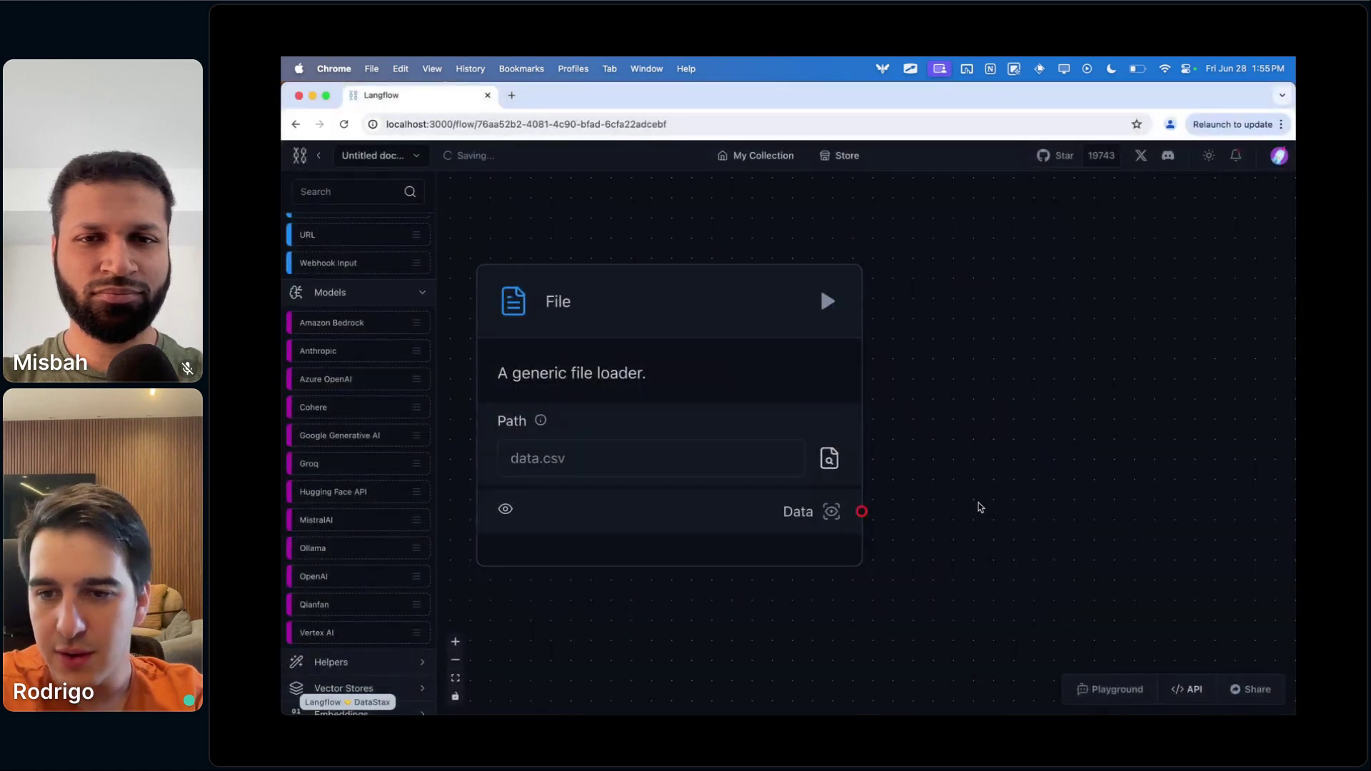
- Open the flow's API dialog and view the File component's tweaks and the Python API code
left_click(1195, 694)
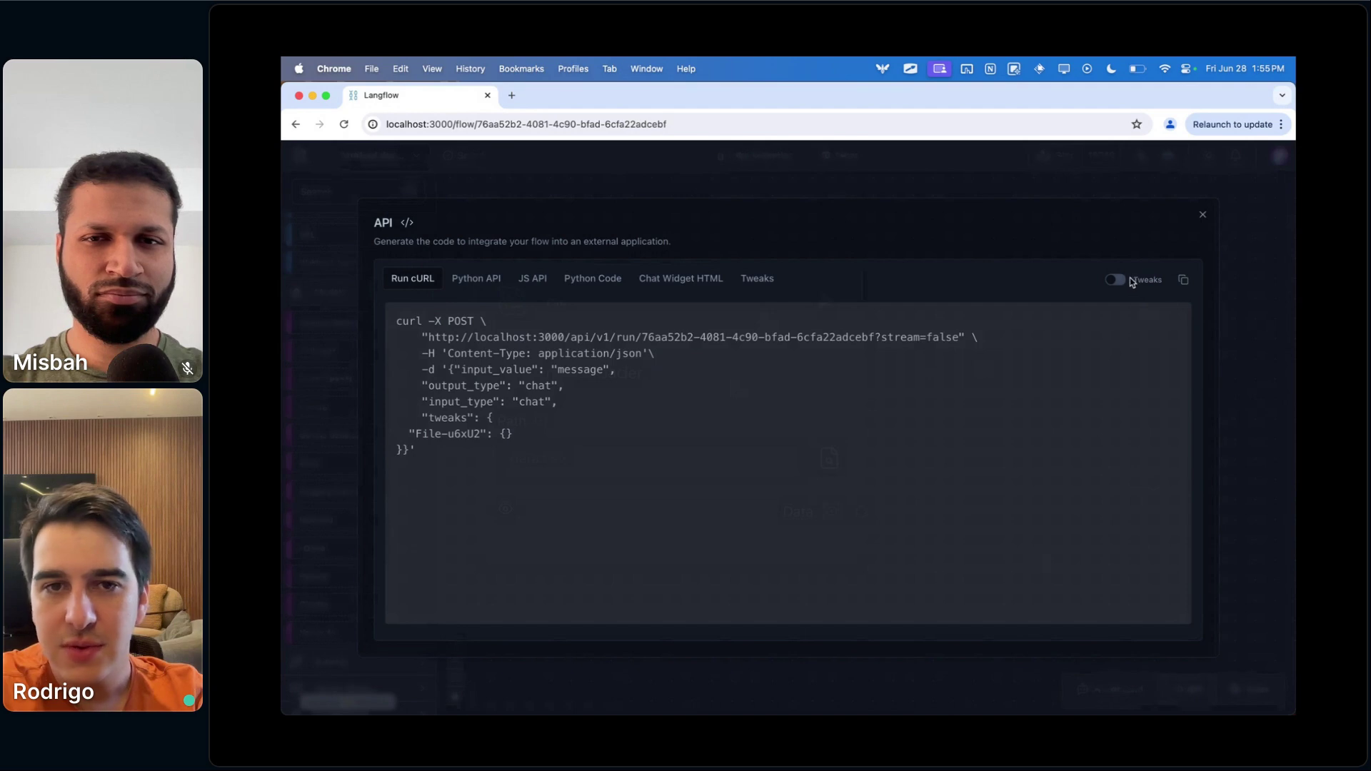
left_click(771, 286)
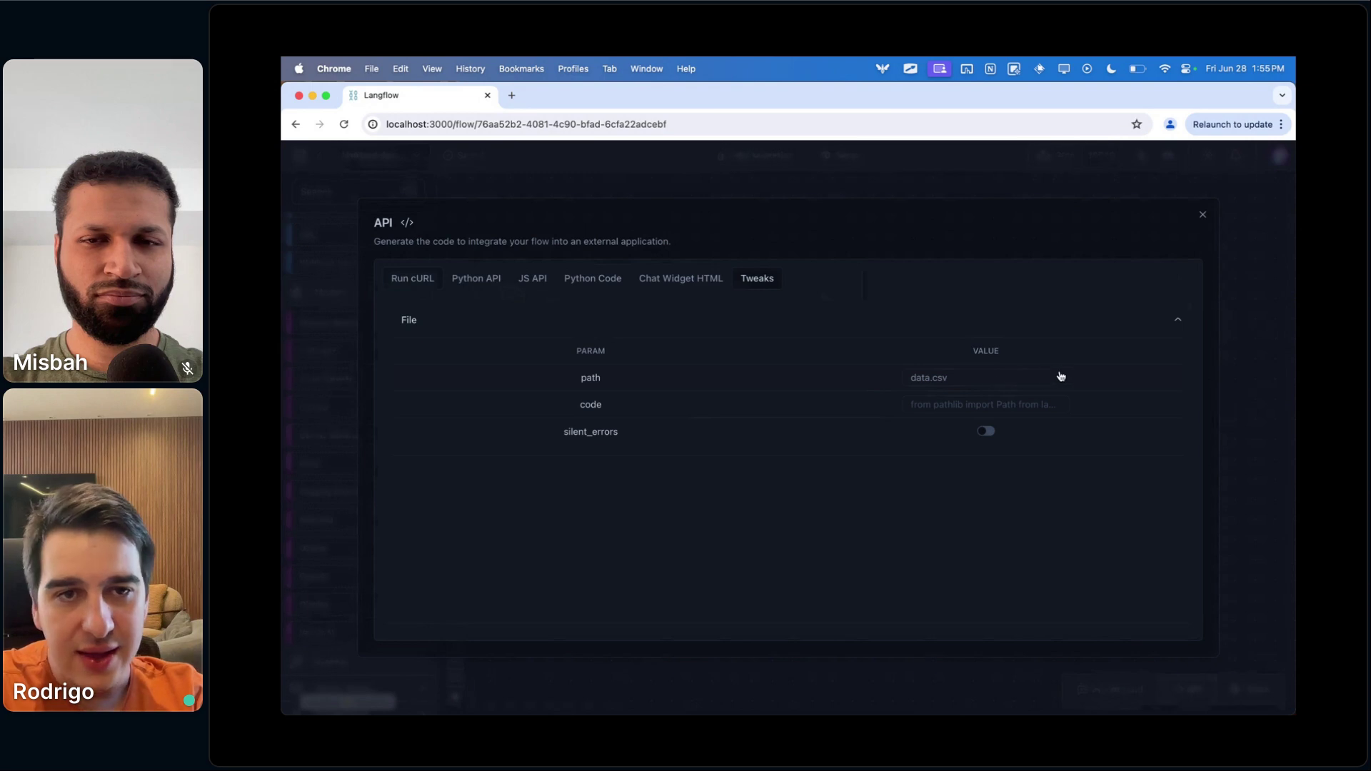
left_click(477, 285)
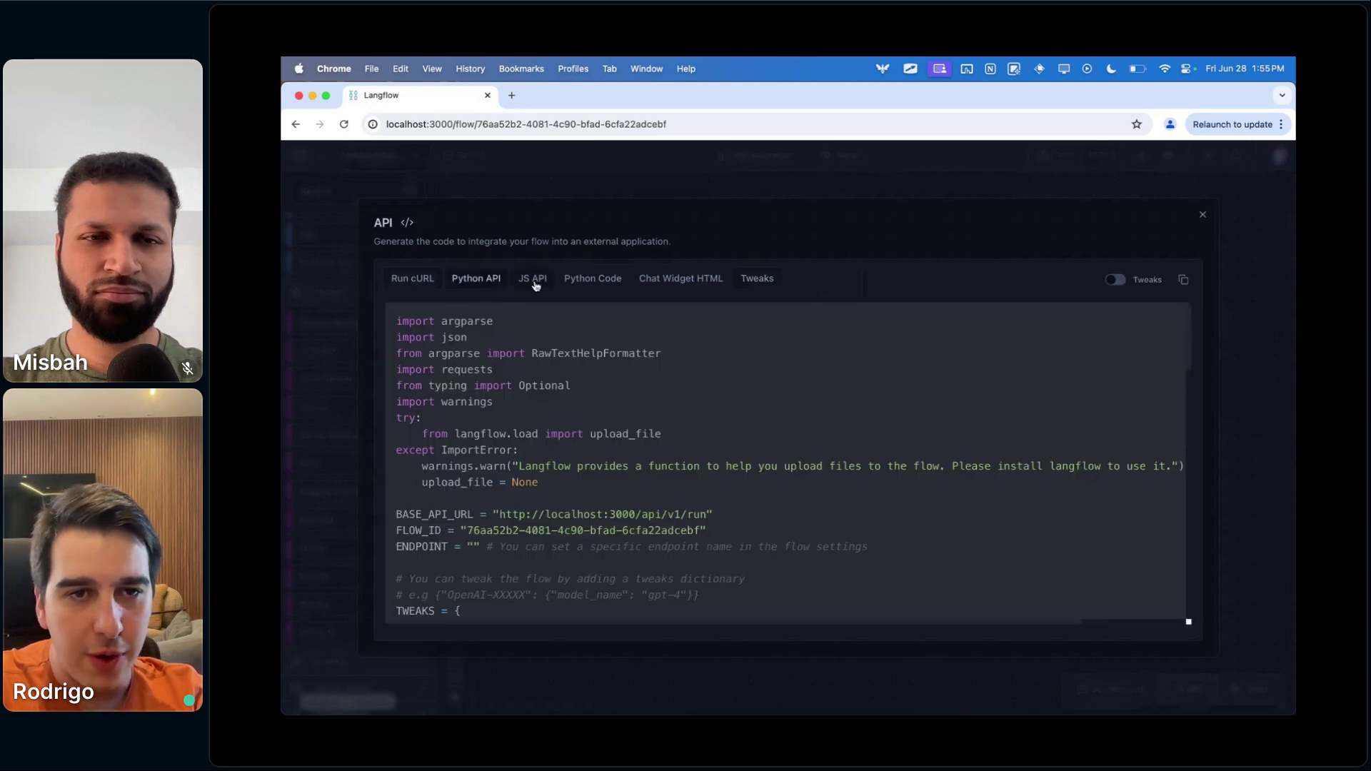
- Examine the File component's entry in the TWEAKS dictionary of the Python Code example
left_click(571, 285)
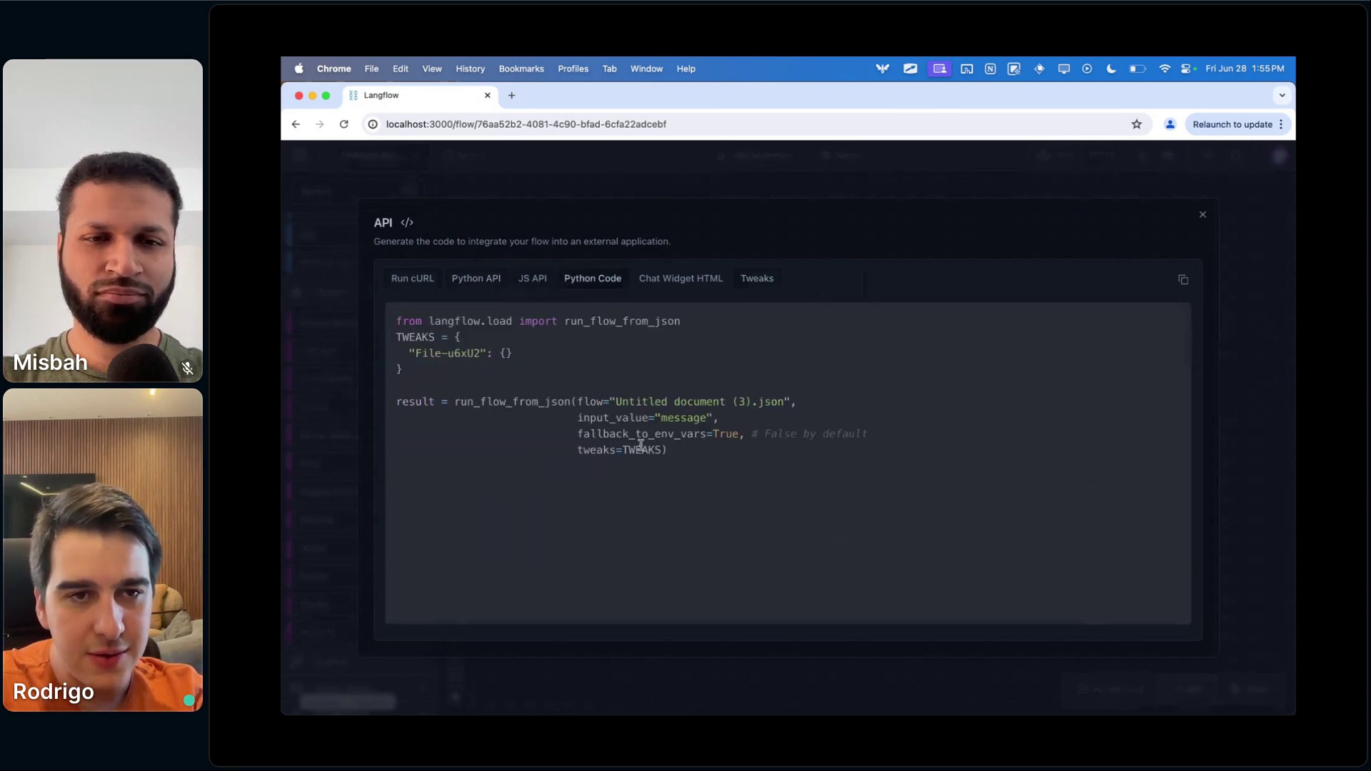
mouse_move(409, 353)
left_mouse_down()
mouse_move(506, 352)
mouse_move(416, 352)
mouse_move(460, 368)
mouse_move(475, 354)
mouse_move(418, 353)
left_mouse_up()
left_click(543, 356)
left_click(456, 339)
left_click(459, 368)
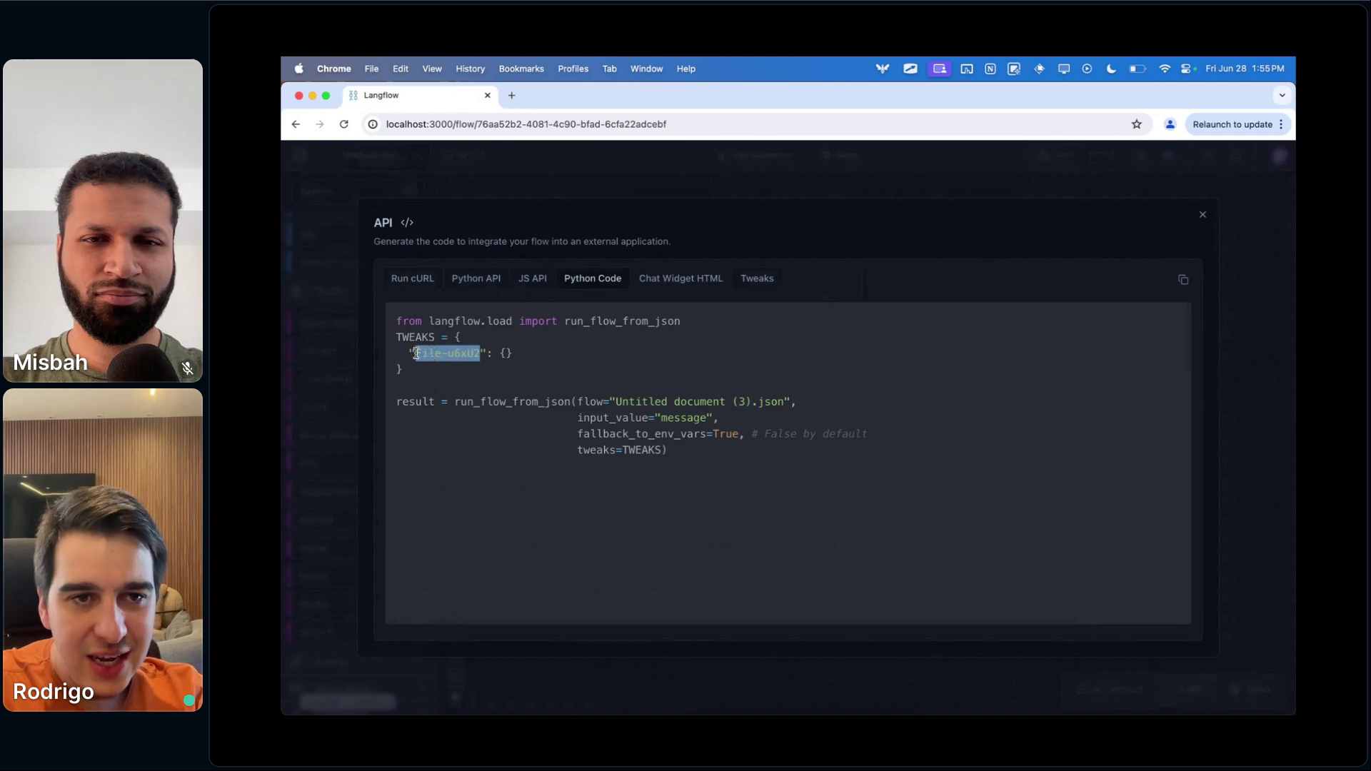
left_click(415, 353)
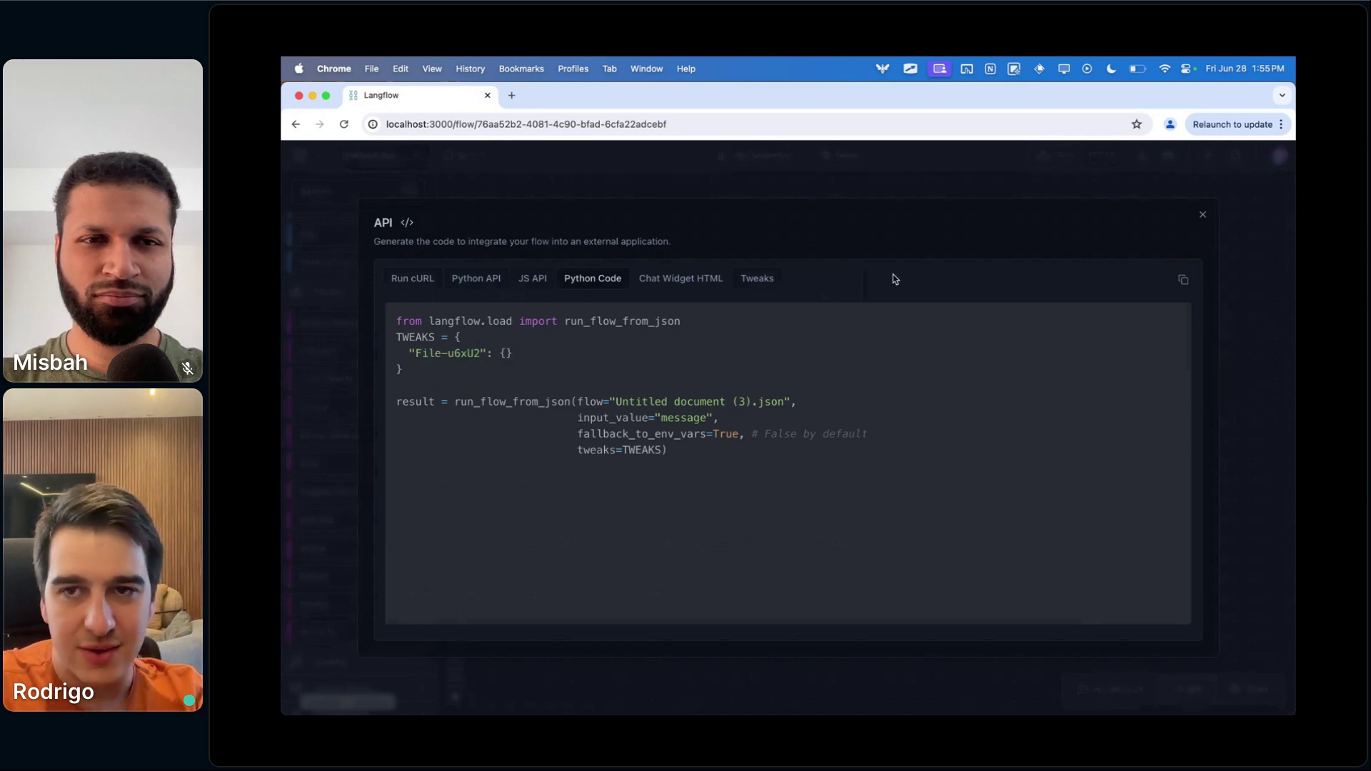
- Return to the Run cURL code, toggle its tweaks on and off, and examine the File entry under tweaks
left_click(746, 277)
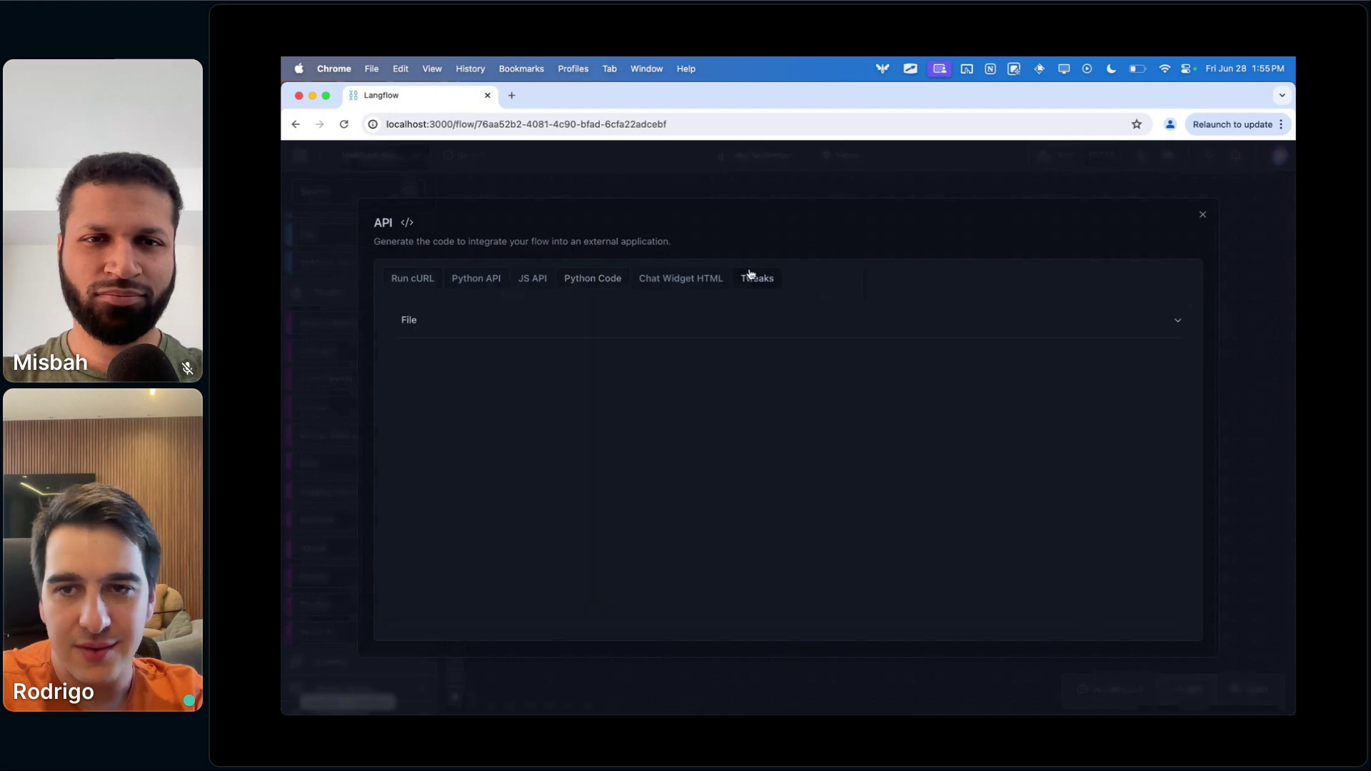
left_click(414, 278)
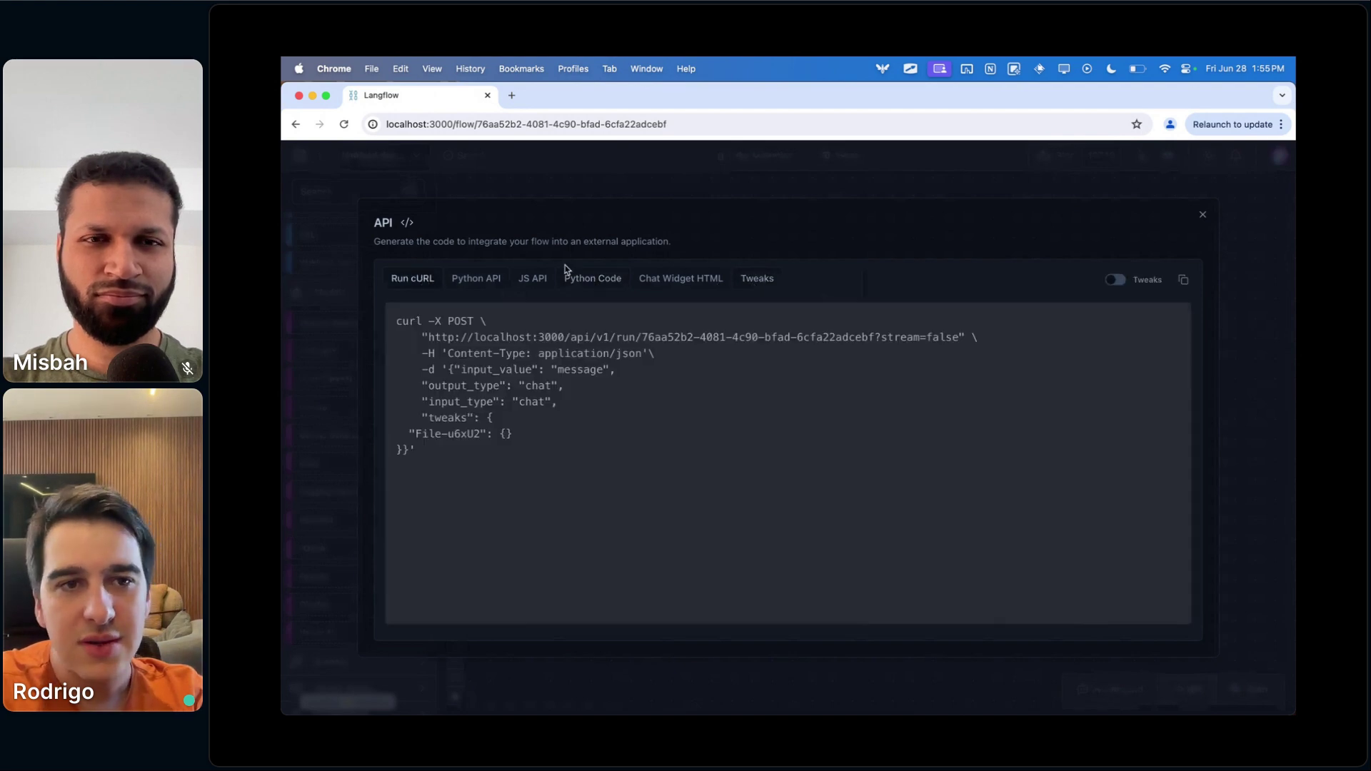
left_click(1117, 281)
left_click(1116, 281)
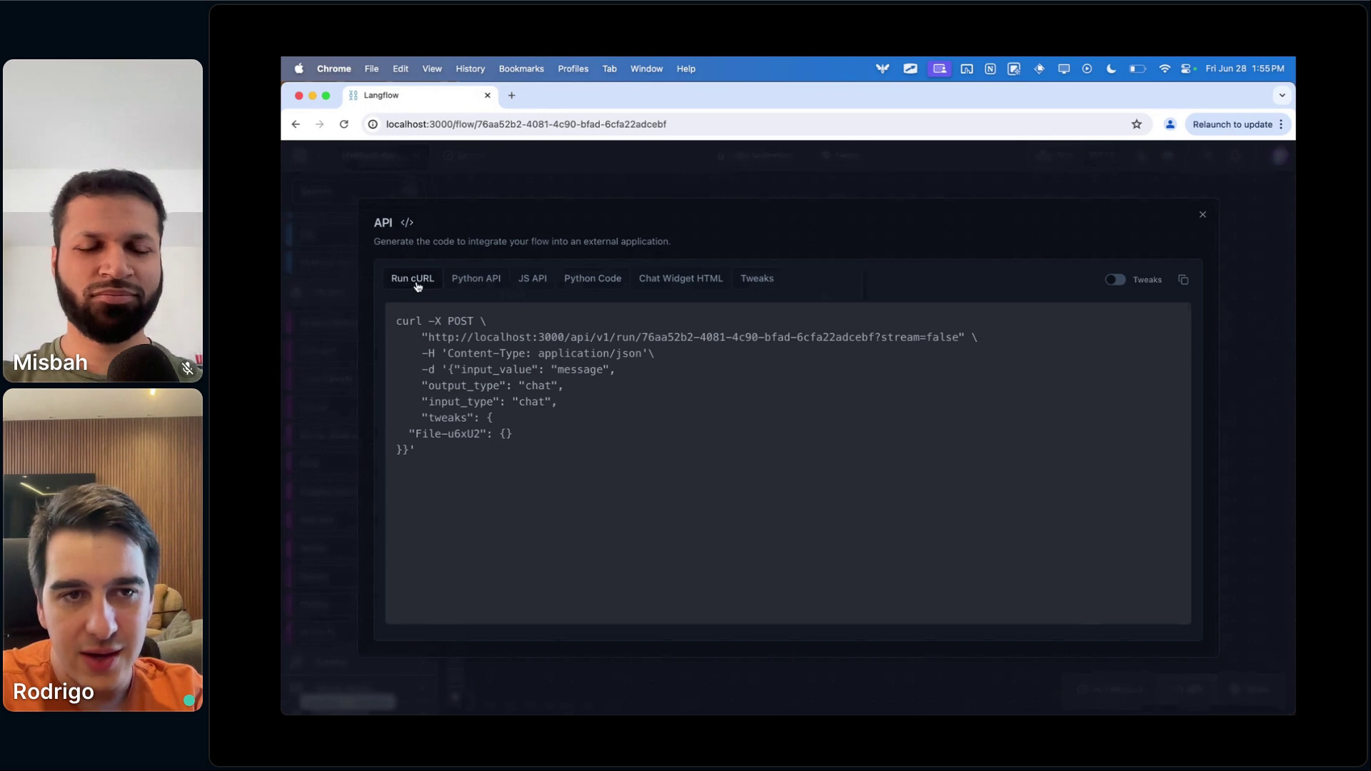
left_click_drag(426, 419, 499, 436)
double_click(456, 436)
double_click(426, 434)
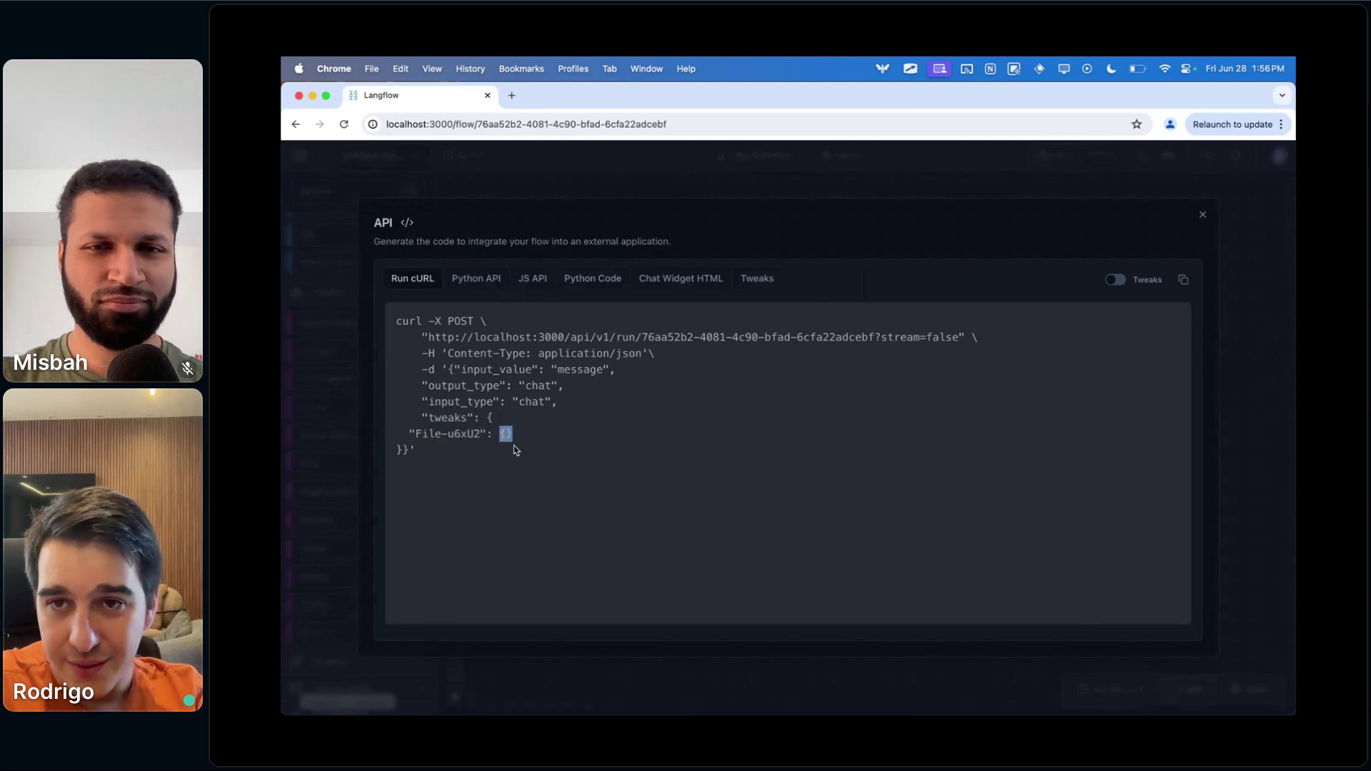
- Enable tweaks for the cURL code and highlight the data.csv path value in the File entry
left_click(1115, 280)
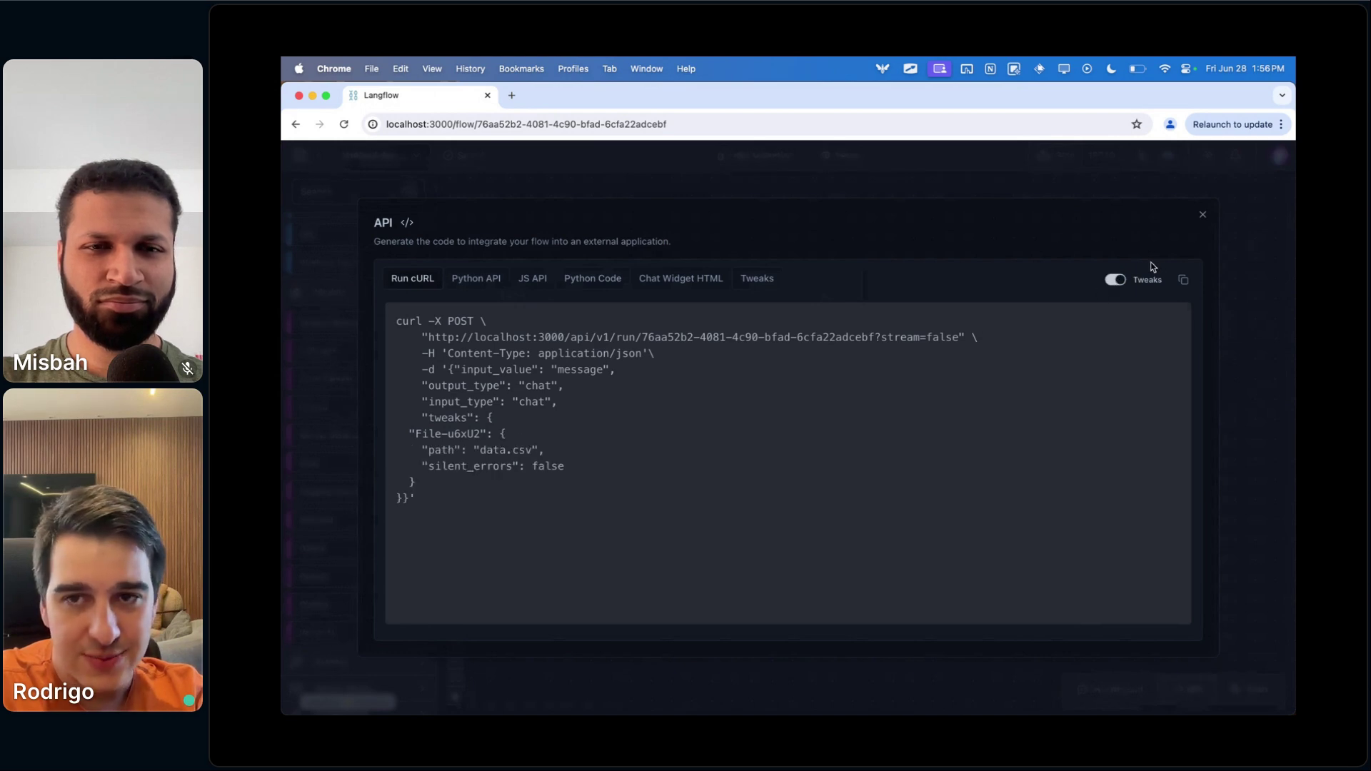
left_click_drag(582, 471, 421, 451)
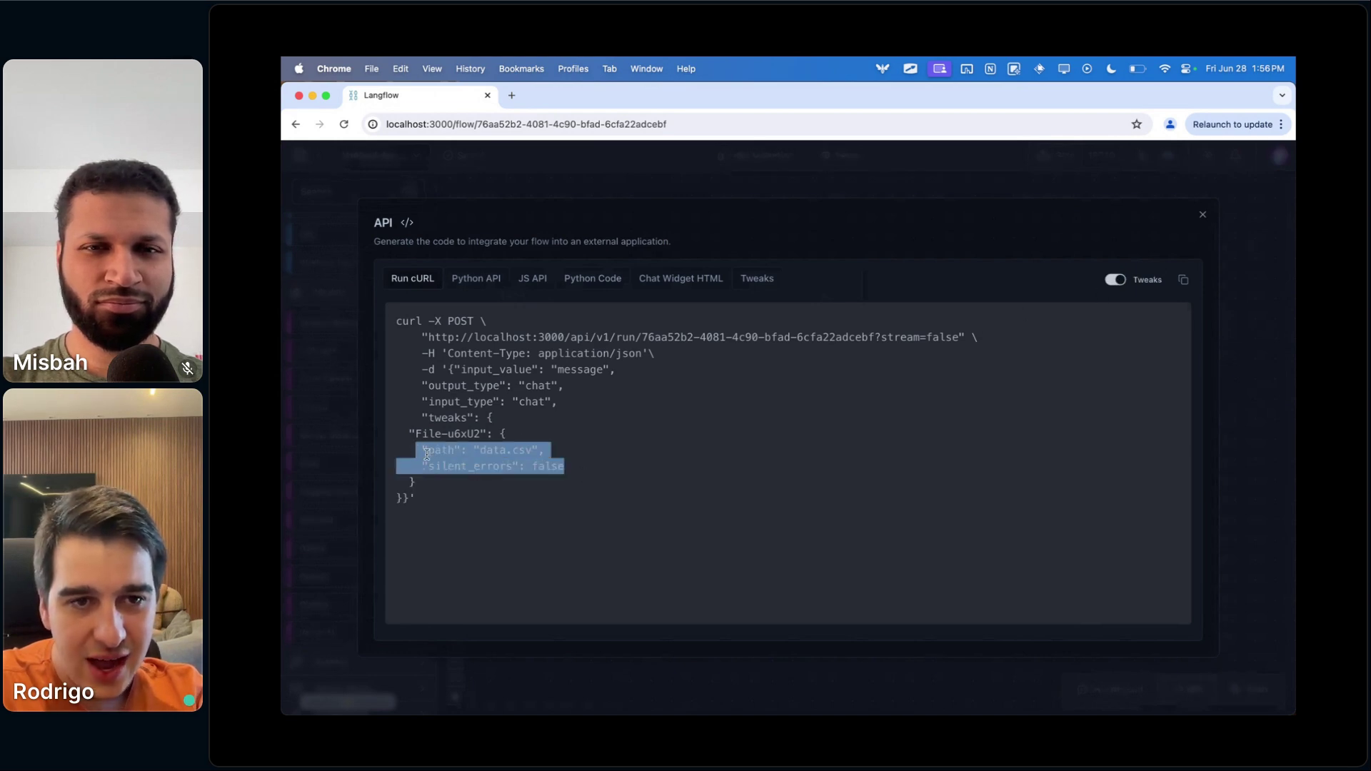
left_click(439, 451)
left_click_drag(480, 450, 532, 450)
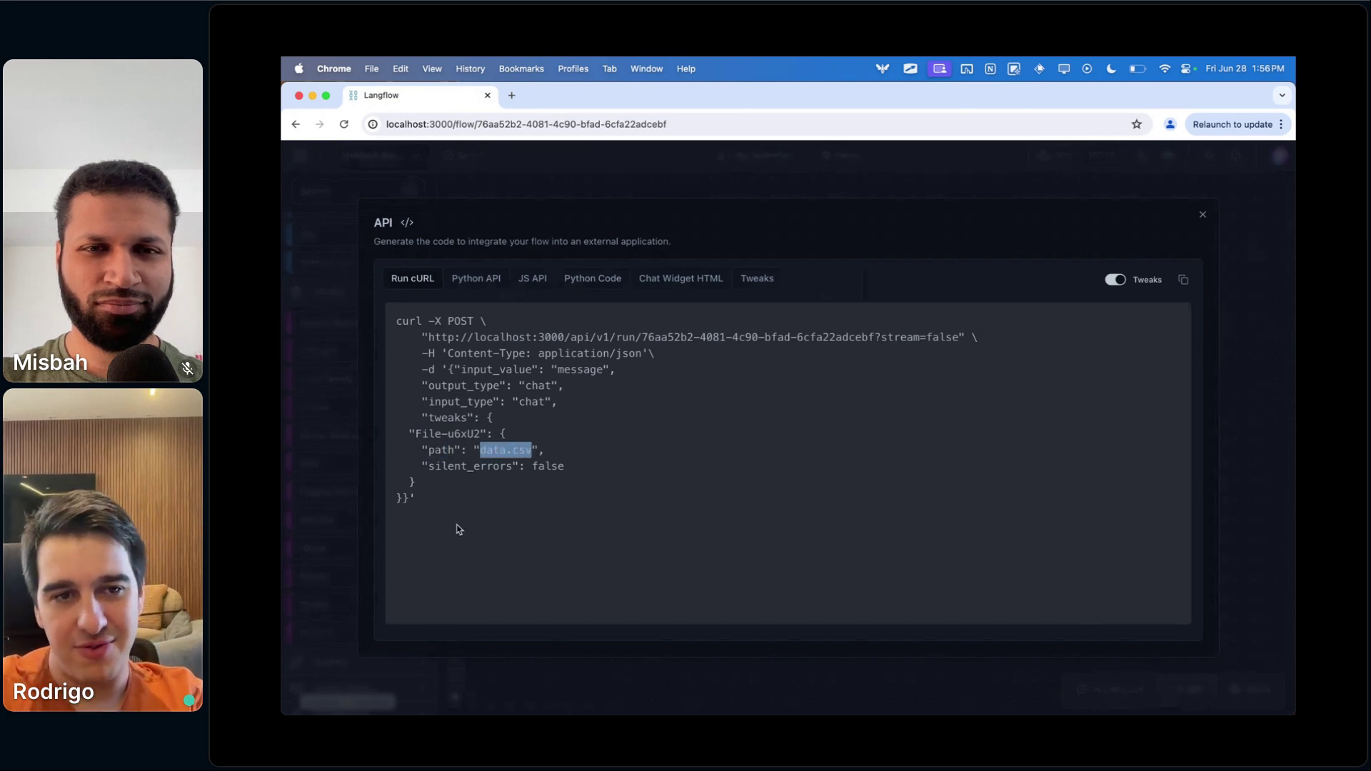
- Highlight the path value in the cURL code's File entry and examine the File component's parameters under Tweaks
double_click(471, 433)
left_click_drag(536, 450, 482, 451)
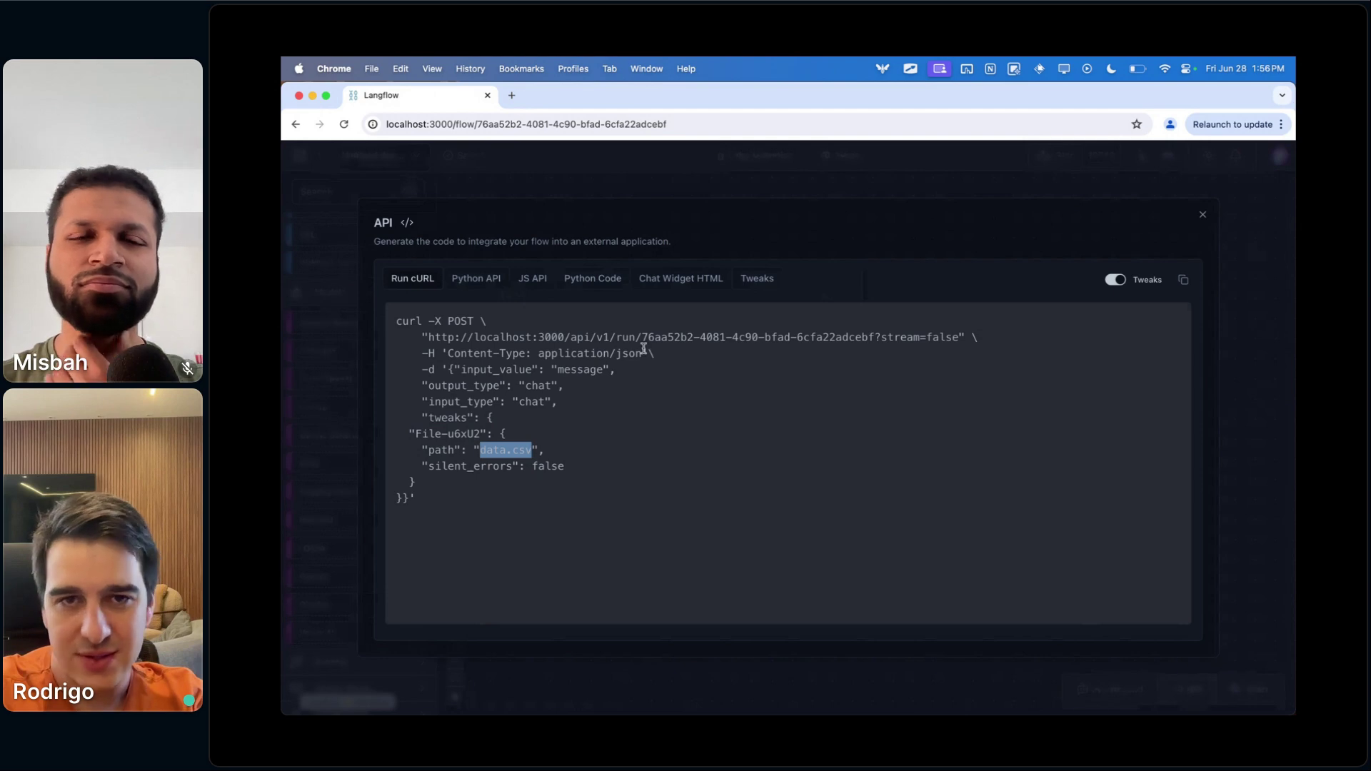
left_click(761, 280)
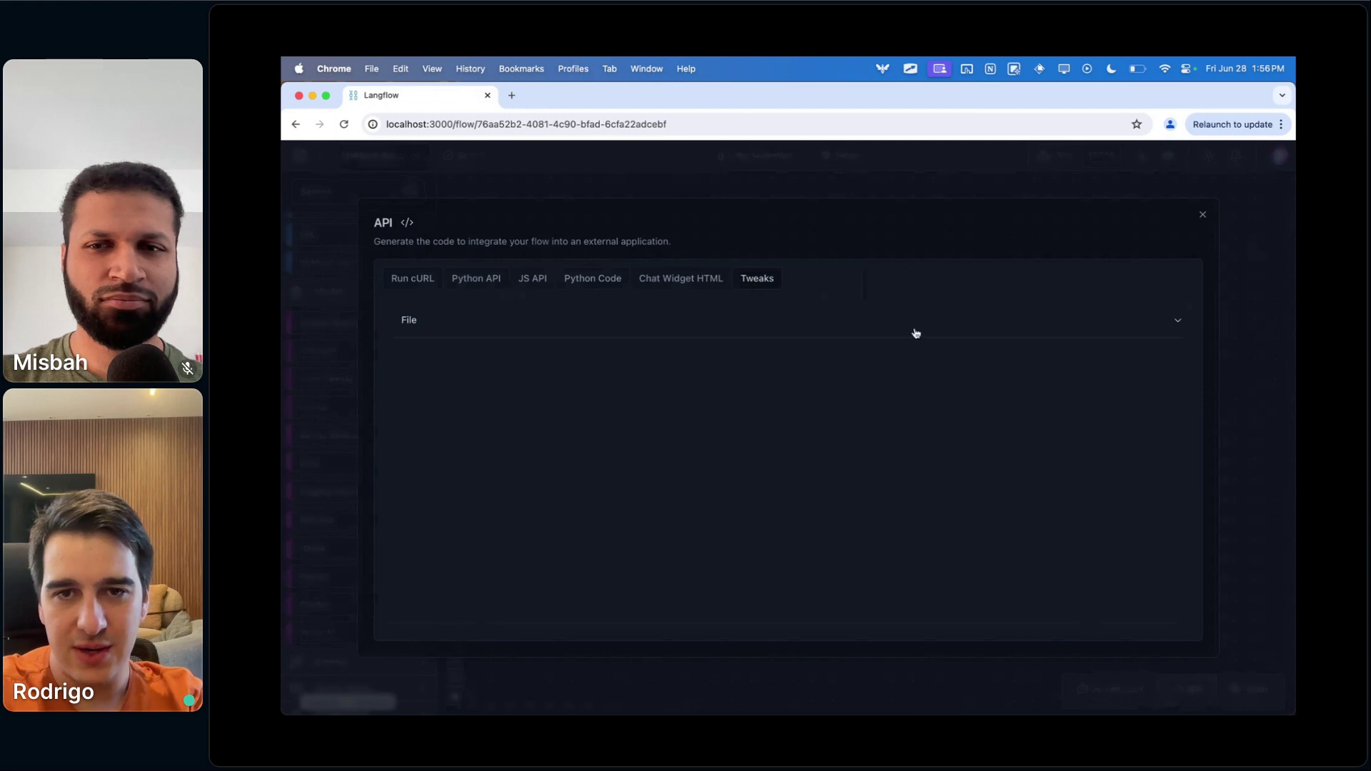
left_click(889, 332)
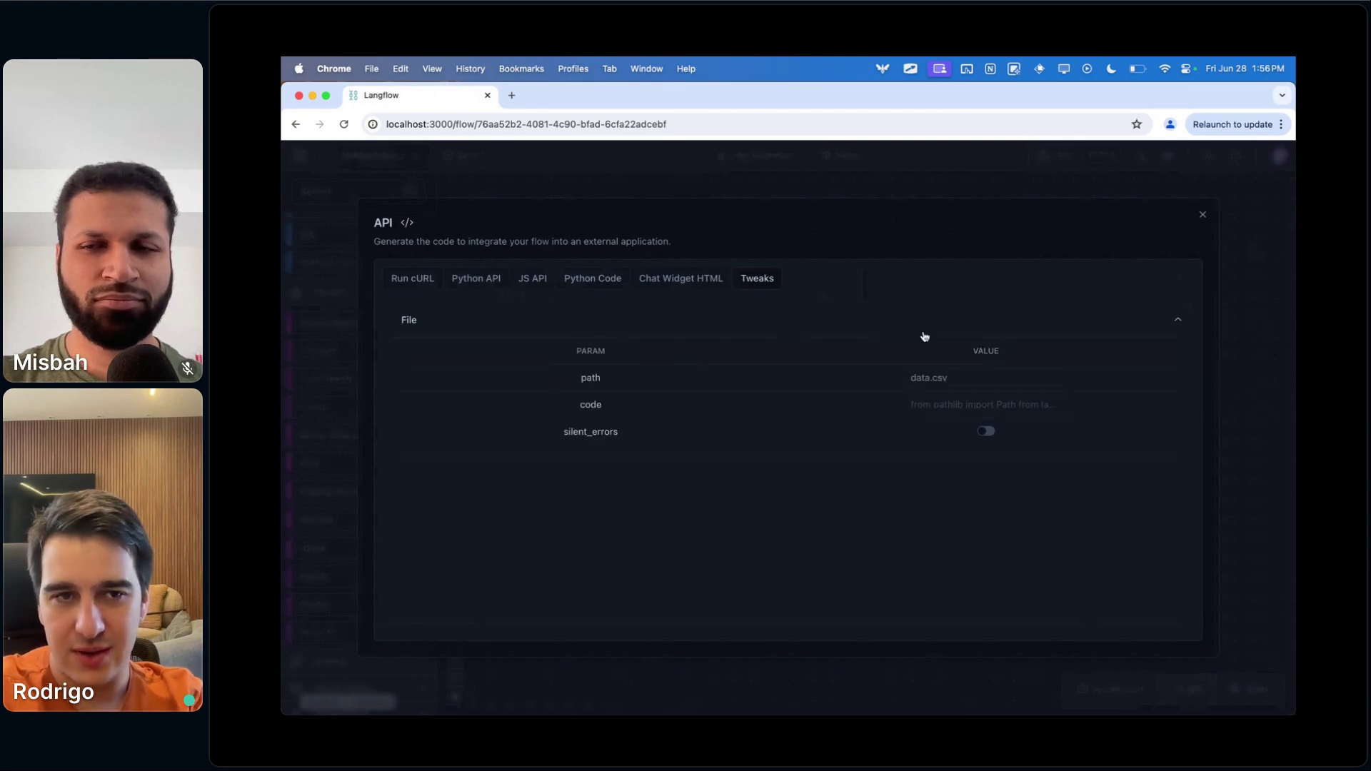
left_click(1177, 323)
left_click(1142, 324)
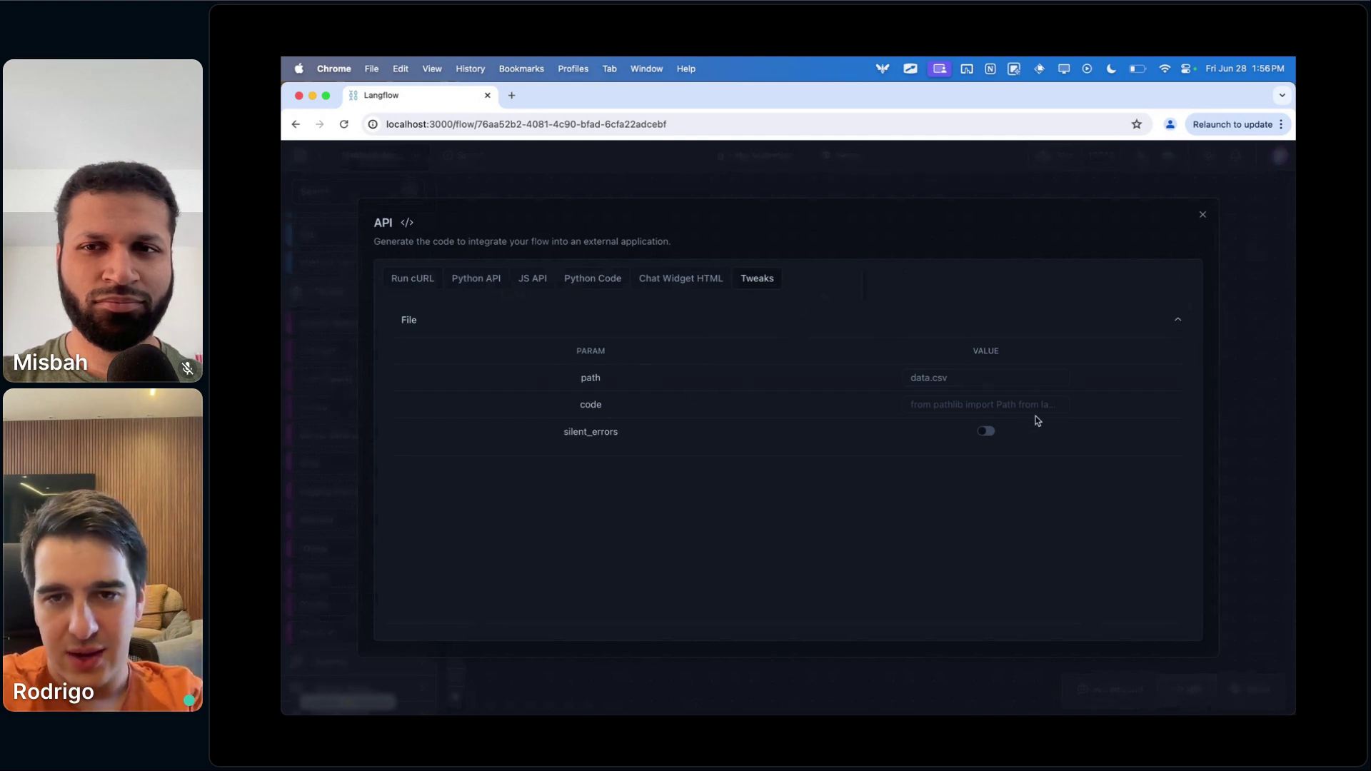
left_click(962, 379)
left_click(971, 573)
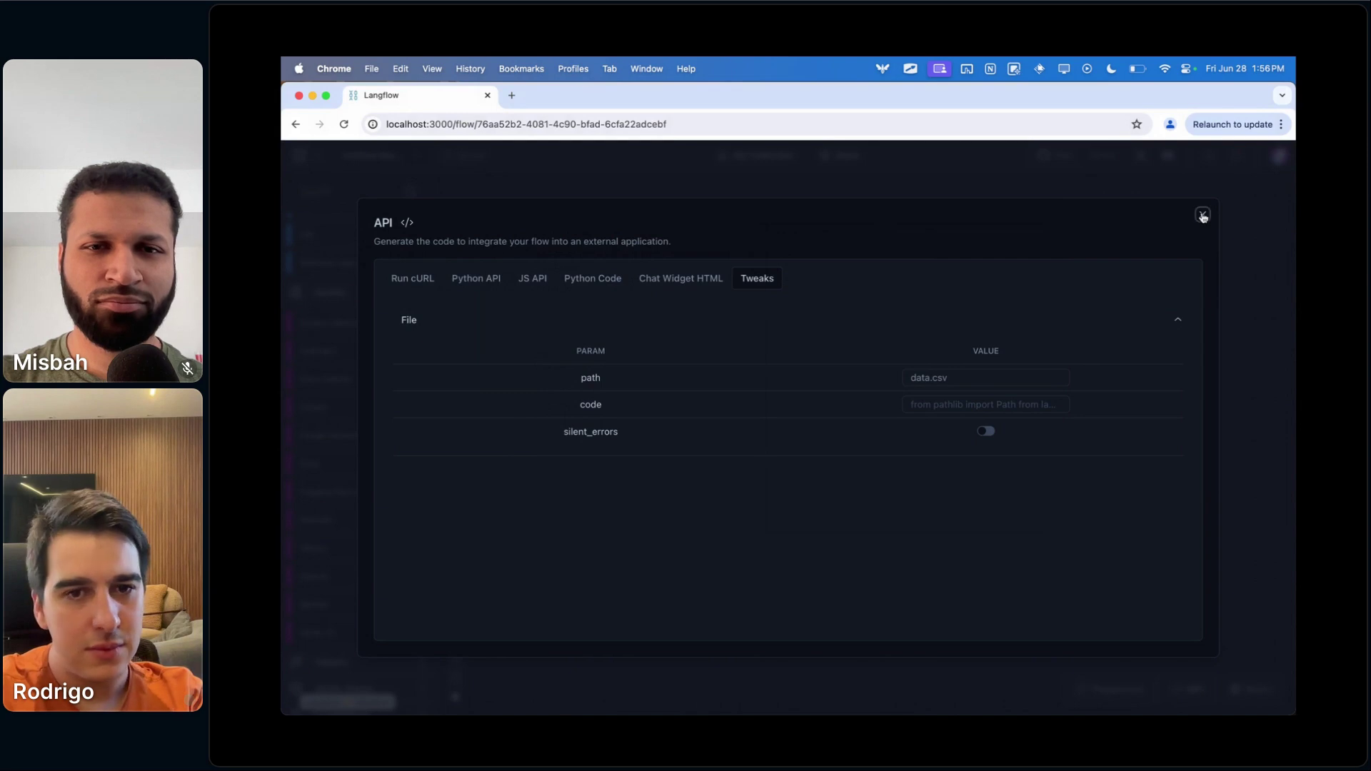
left_click(1202, 217)
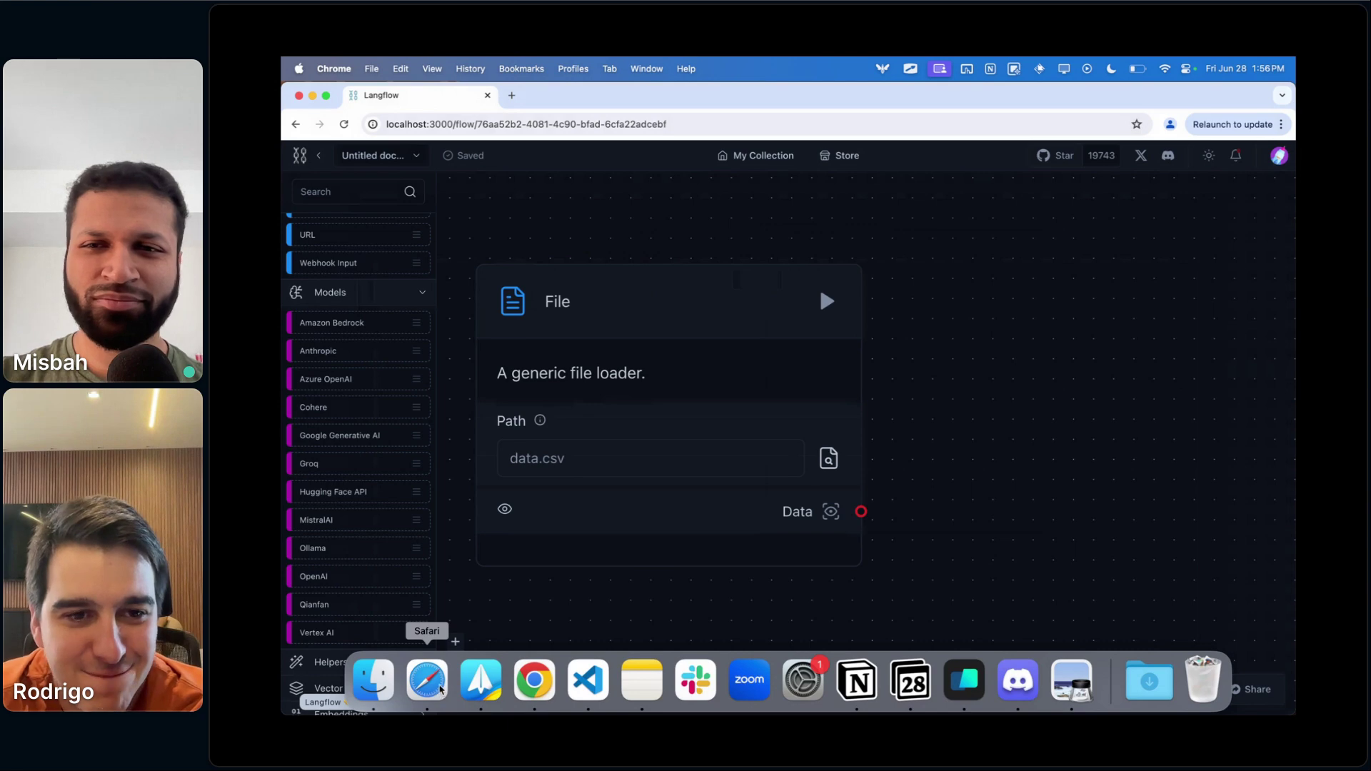
- Switch to the Langflow documentation in Safari and highlight the Logs & Monitoring heading on the 1.0 release page
left_click(427, 679)
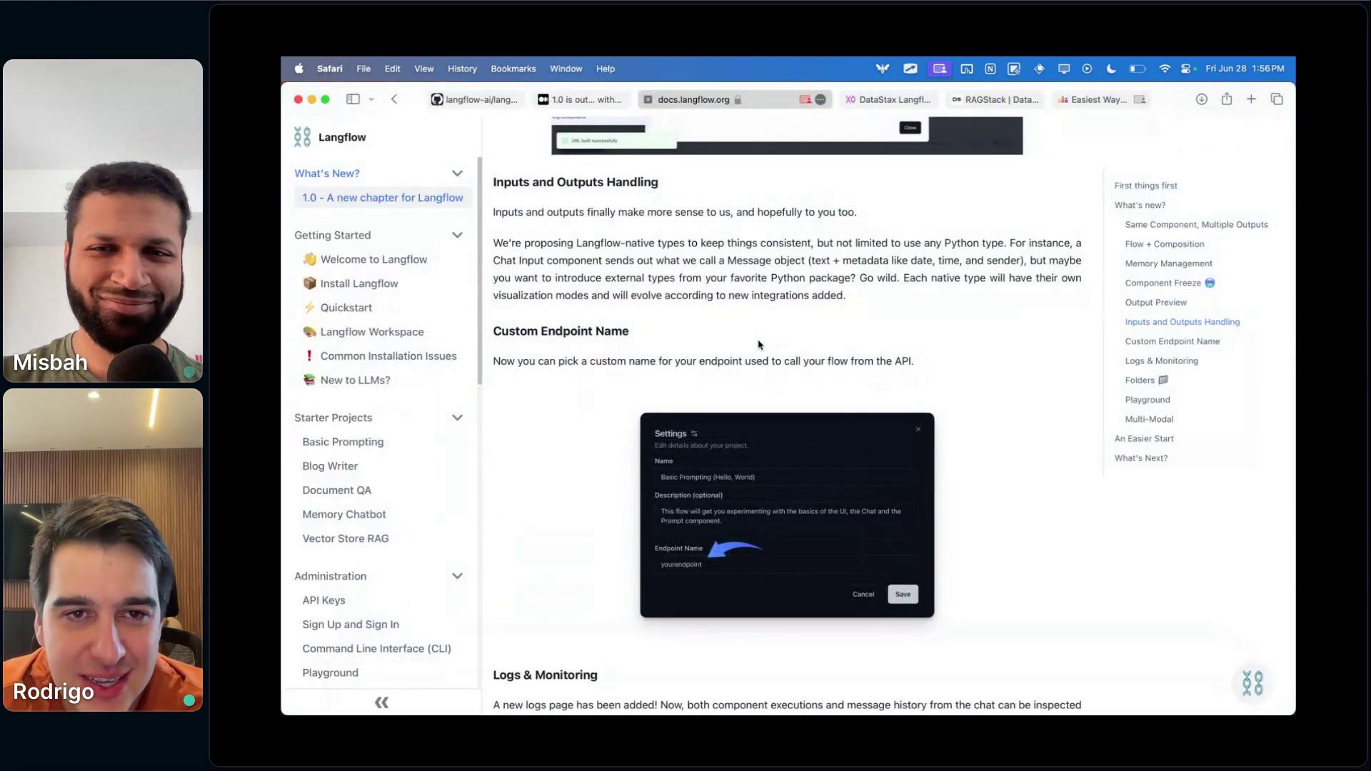
scroll(791, 337, "down", 3)
scroll(1026, 372, "down", 5)
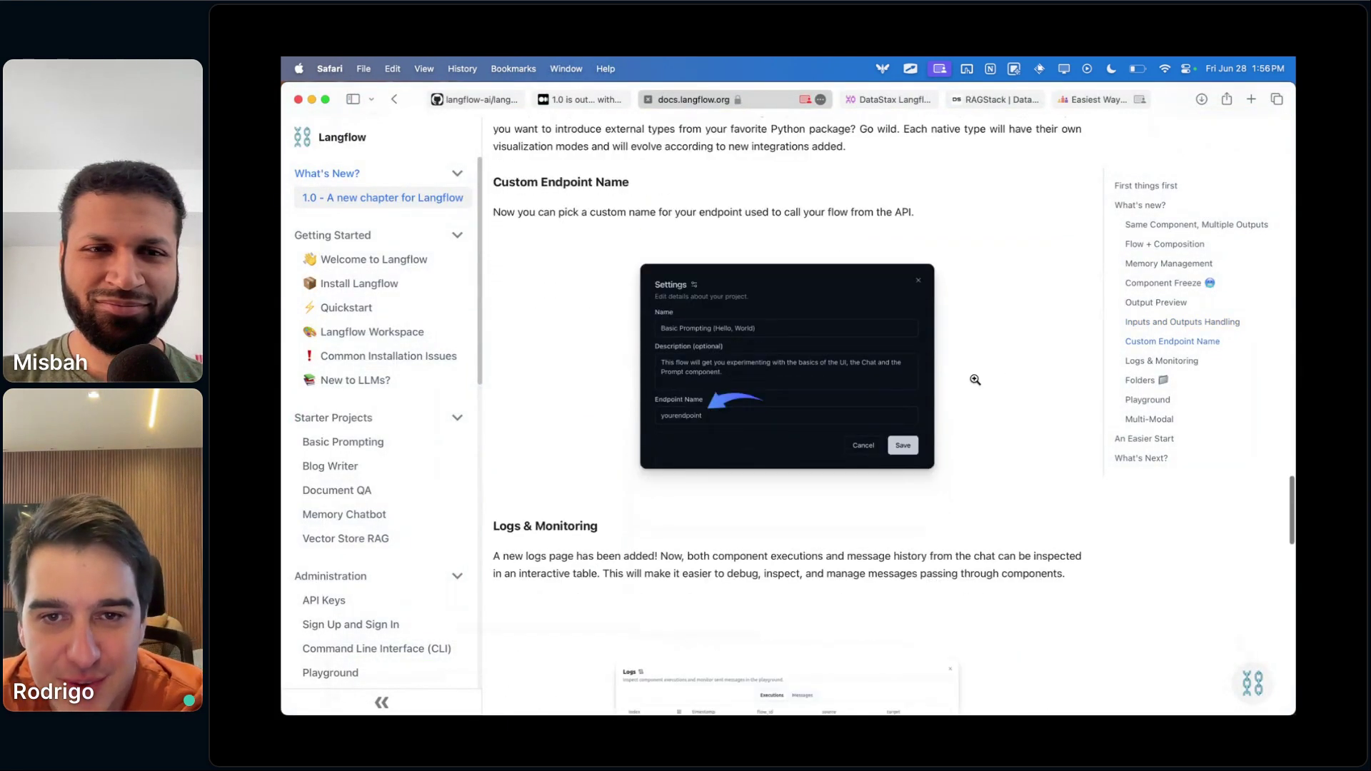
left_click_drag(502, 375, 615, 376)
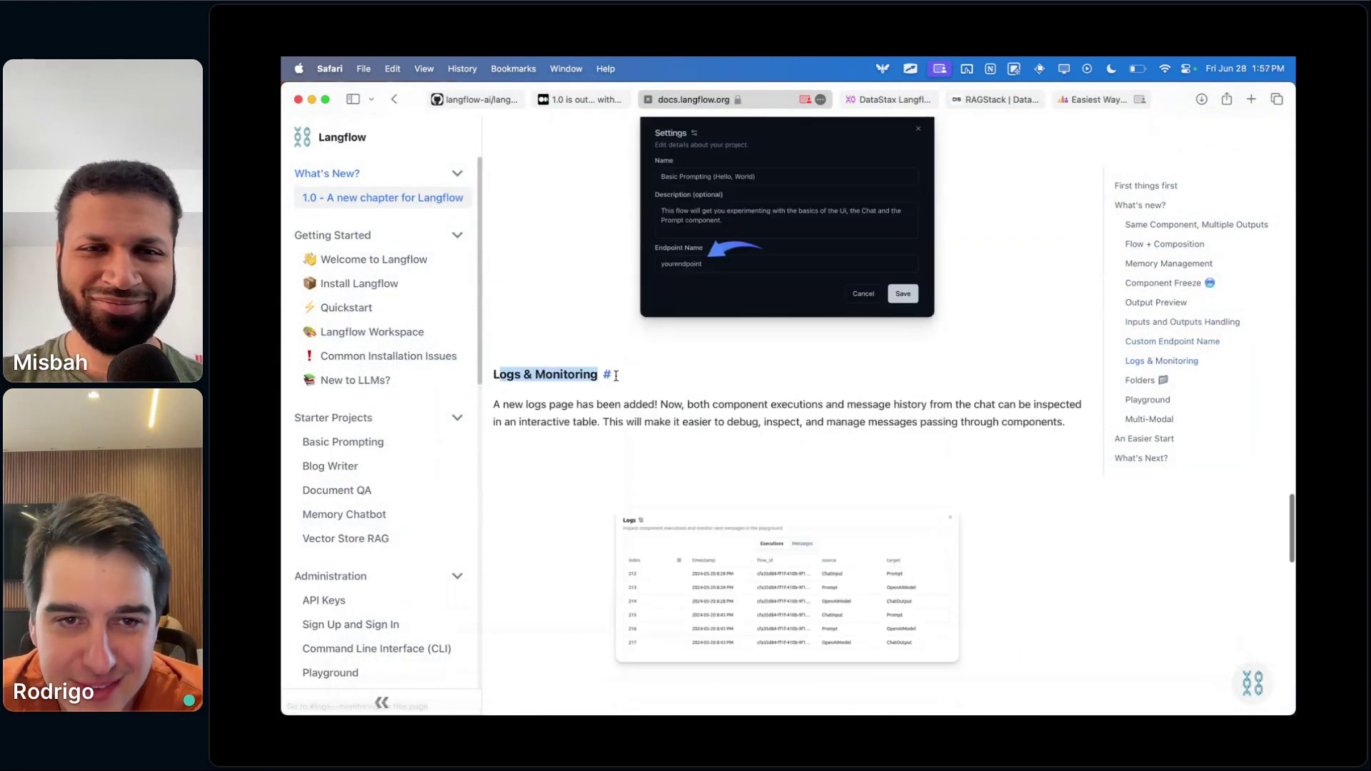
left_click(729, 396)
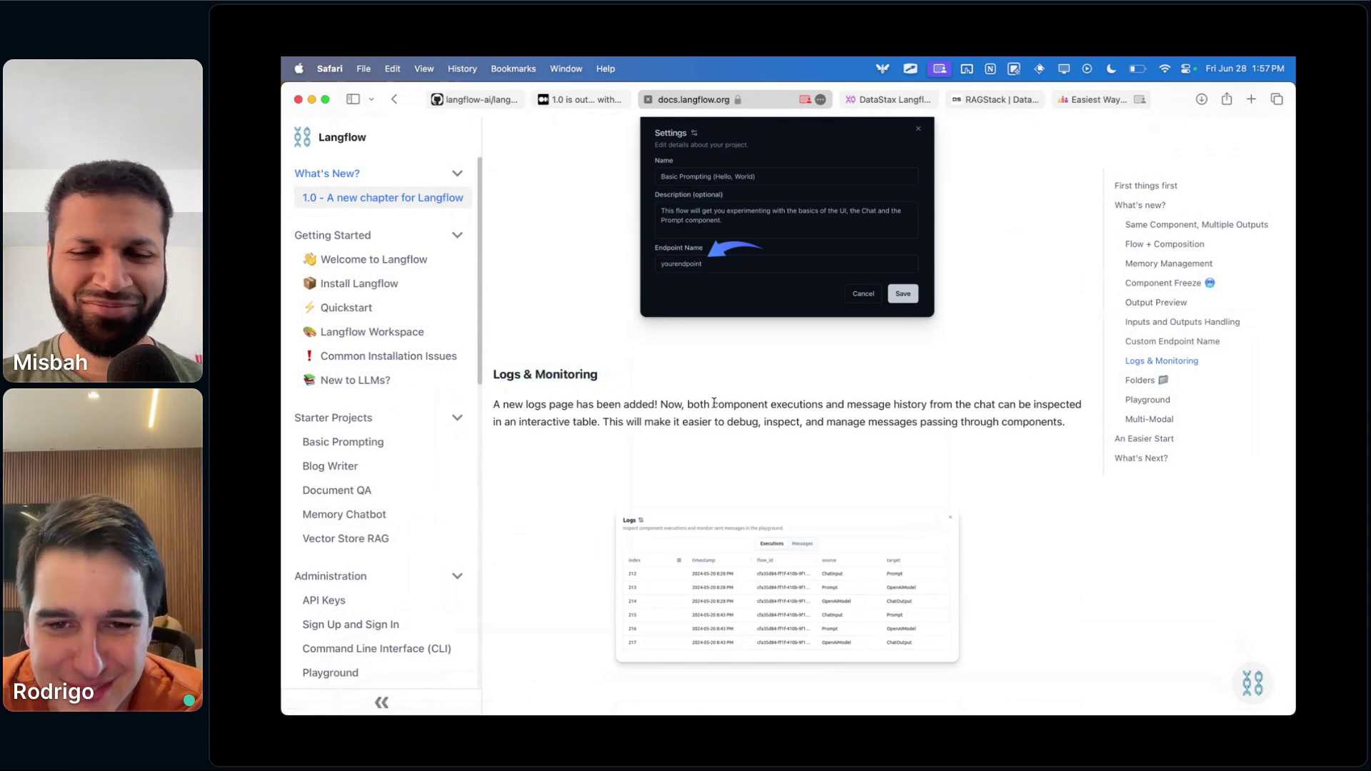
scroll(714, 403, "down", 4)
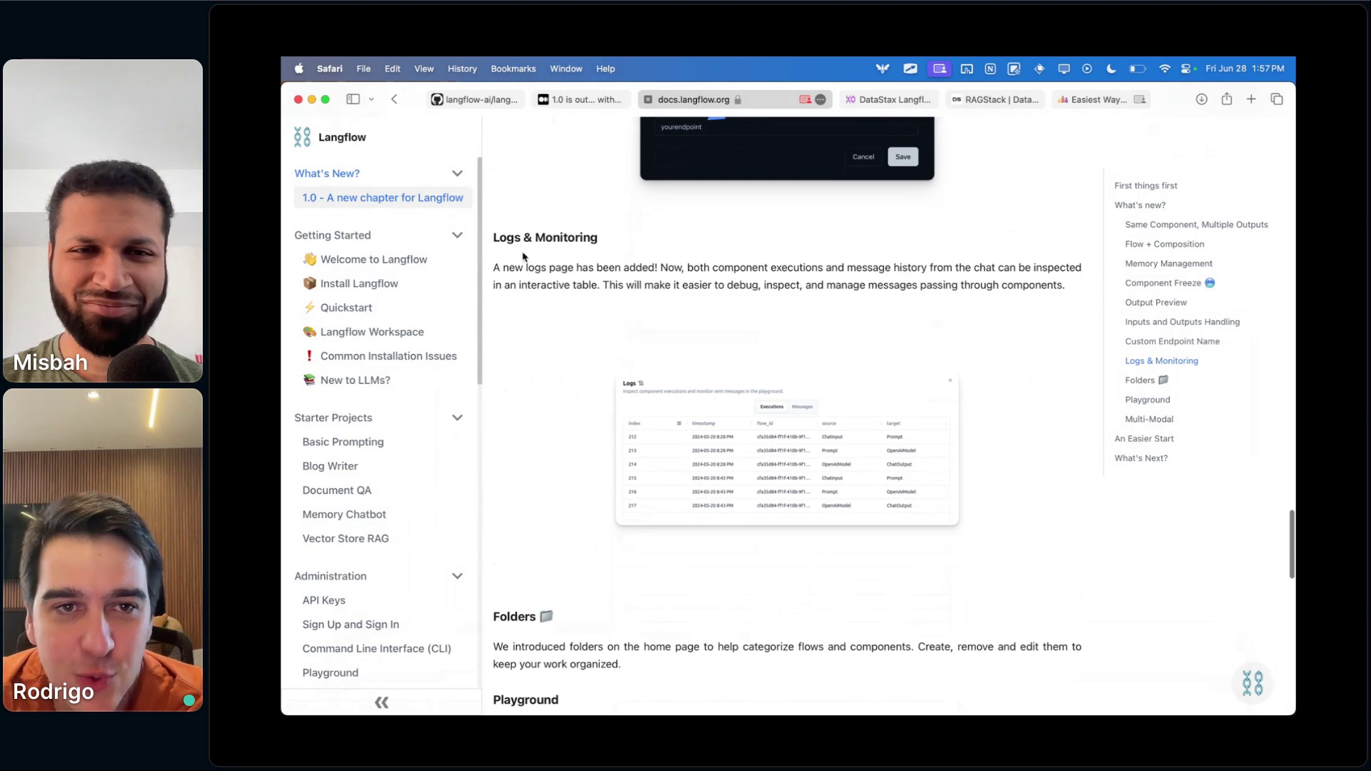
left_click_drag(494, 237, 597, 237)
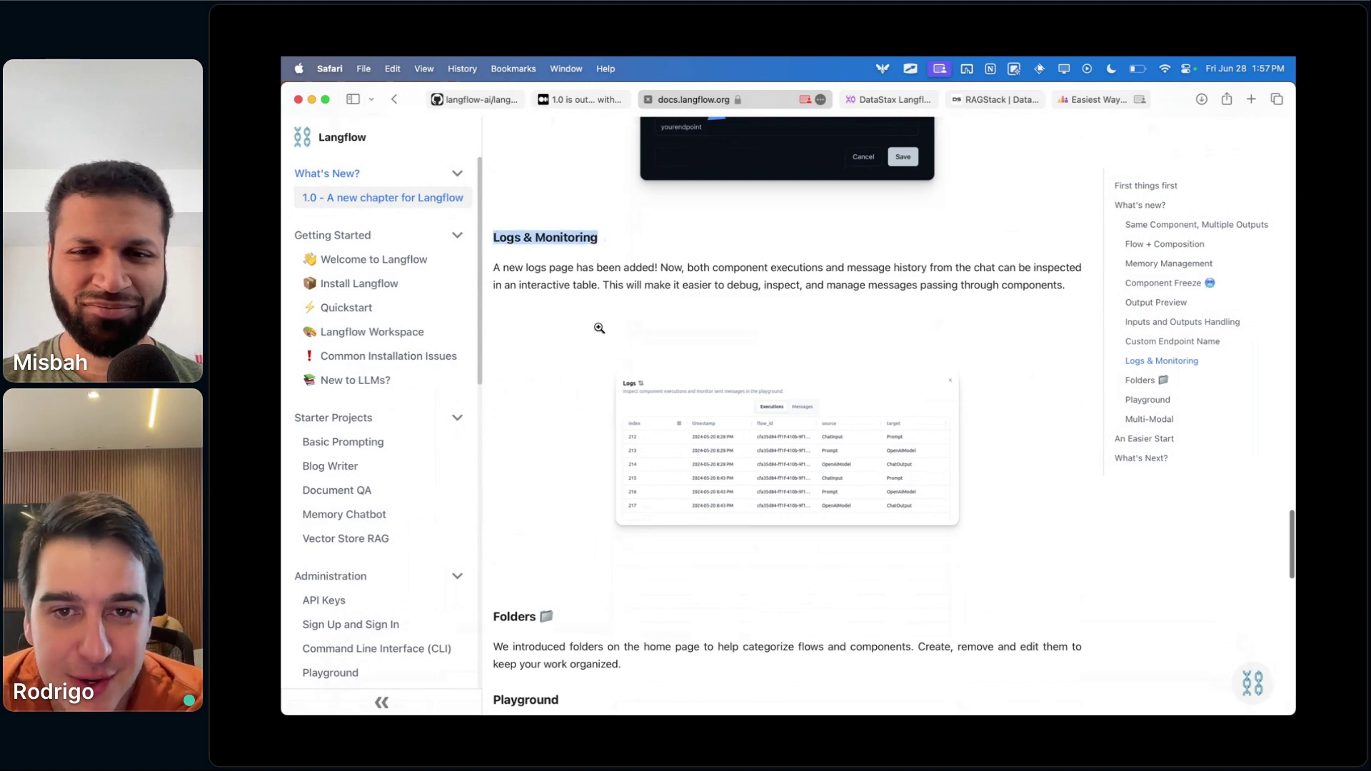
mouse_move(532, 710)
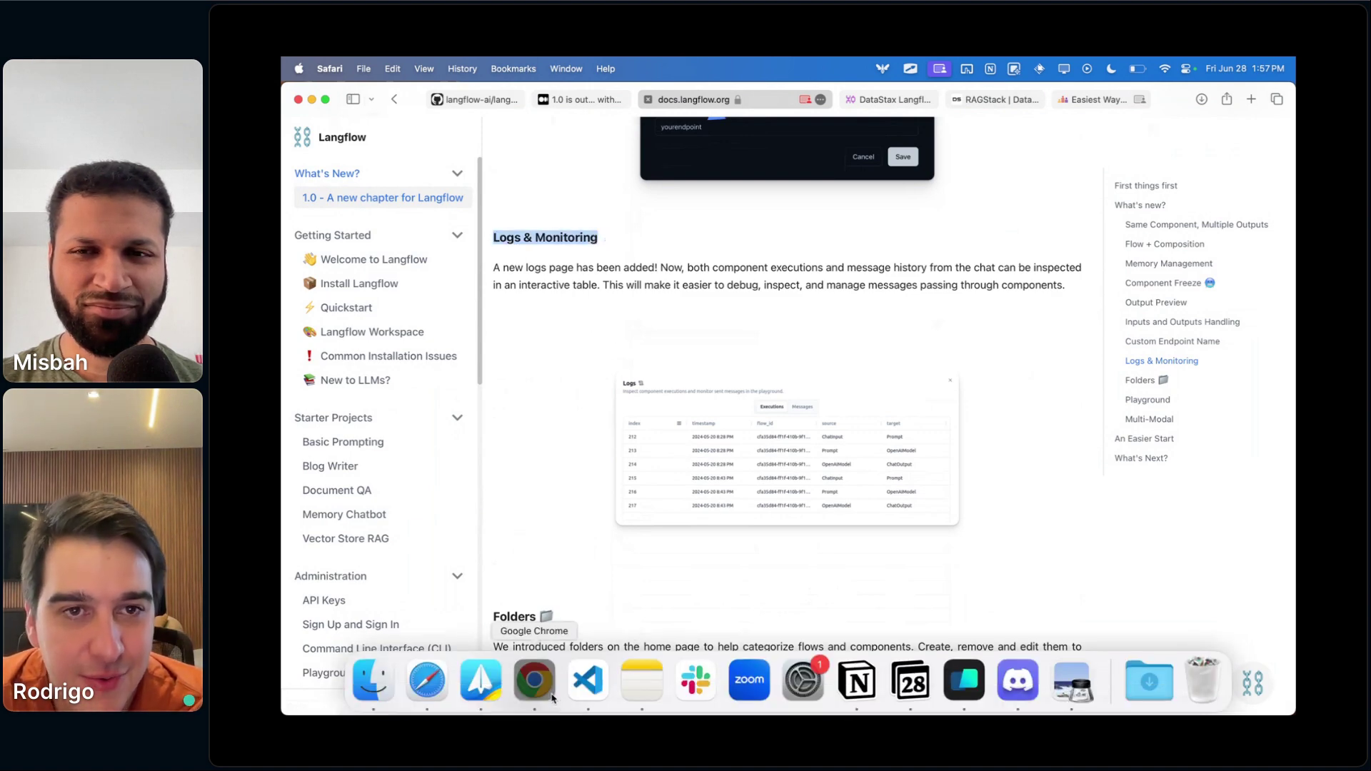
- Switch to Langflow in Chrome and inspect the untitled flow's component execution logs
right_click(533, 682)
left_click(533, 682)
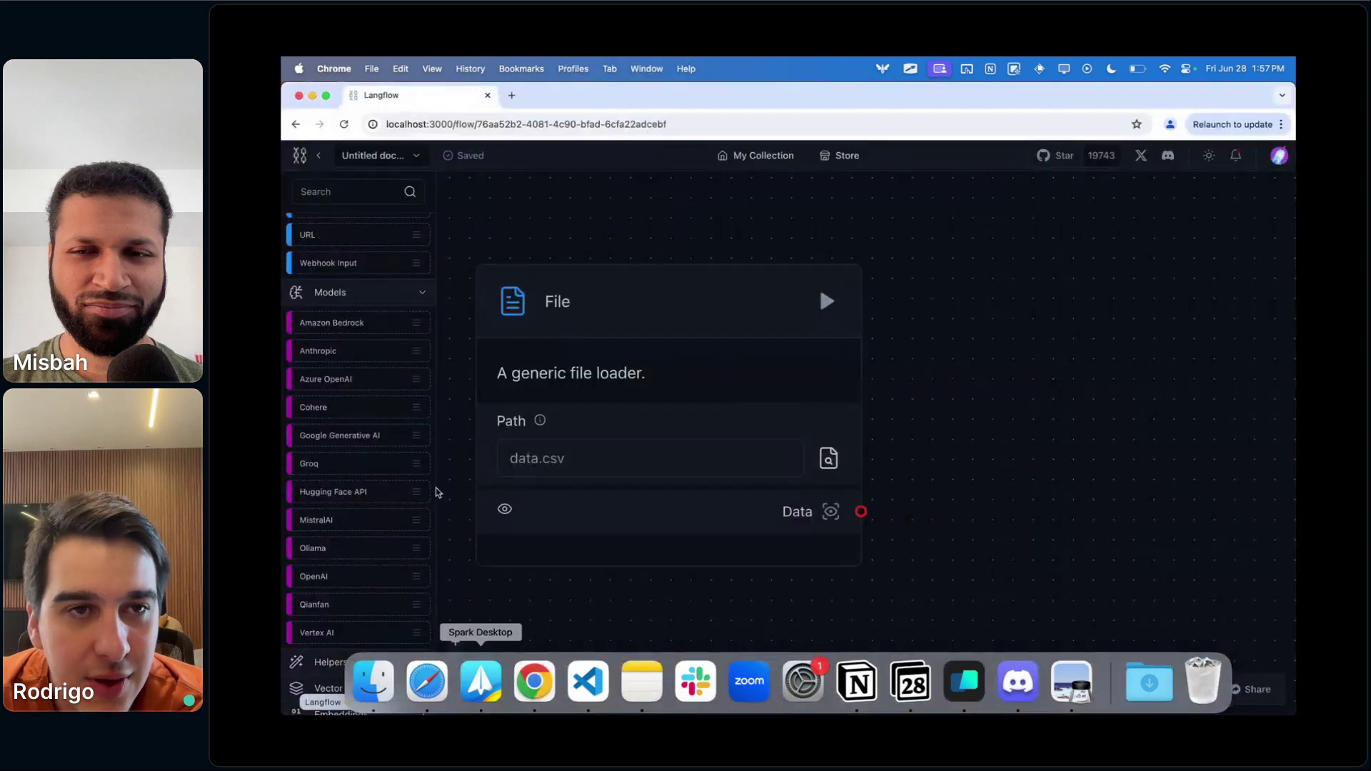
left_click(413, 159)
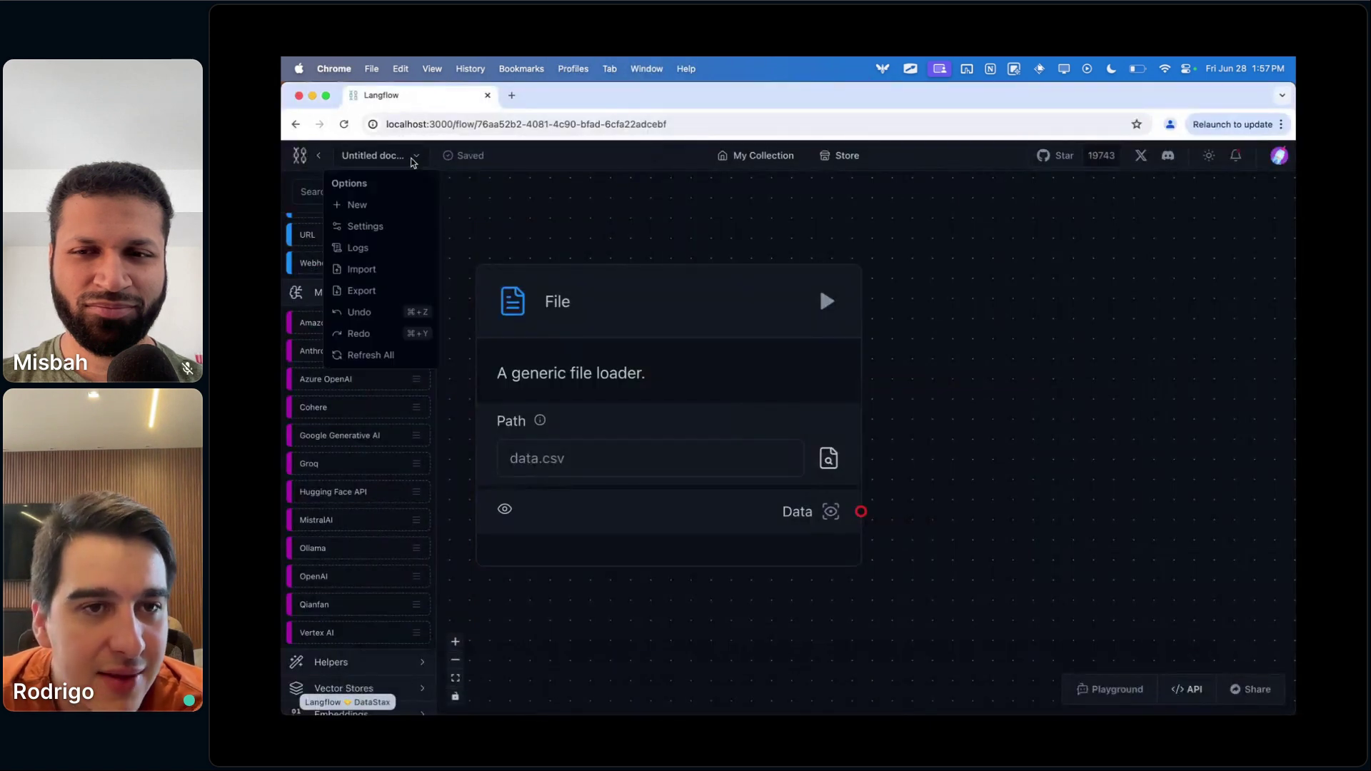
left_click(378, 249)
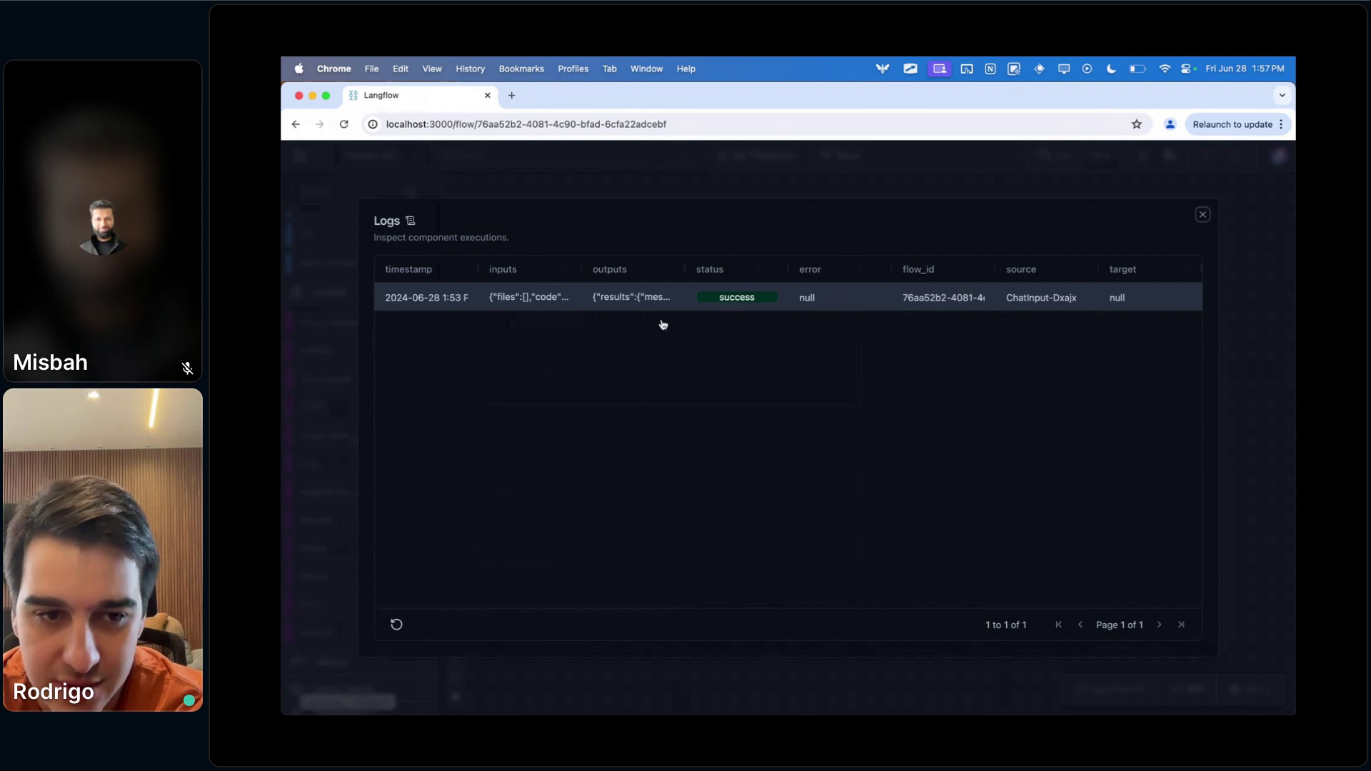
left_click(1202, 215)
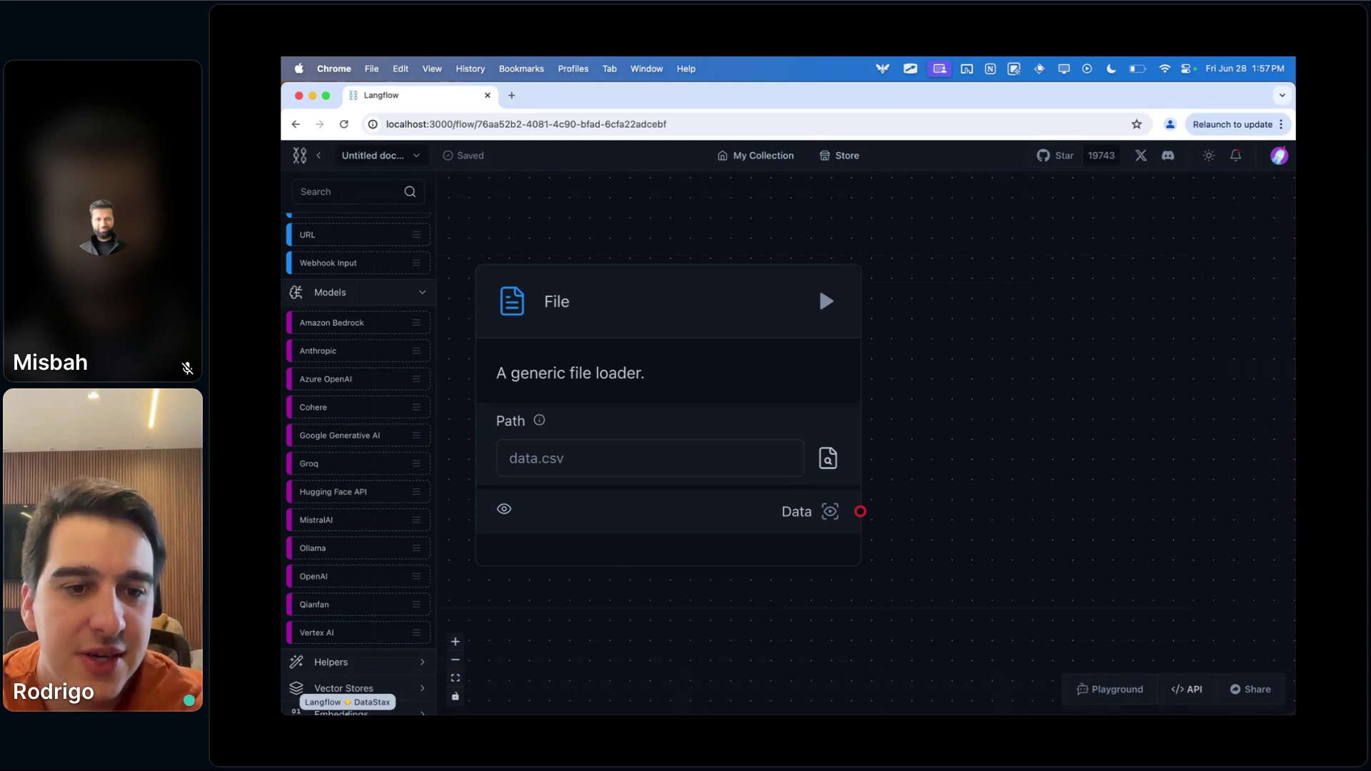
- Switch to the Langflow docs in Safari and open the LangSmith integration page to read its introduction
left_click(425, 678)
scroll(379, 500, "down", 10)
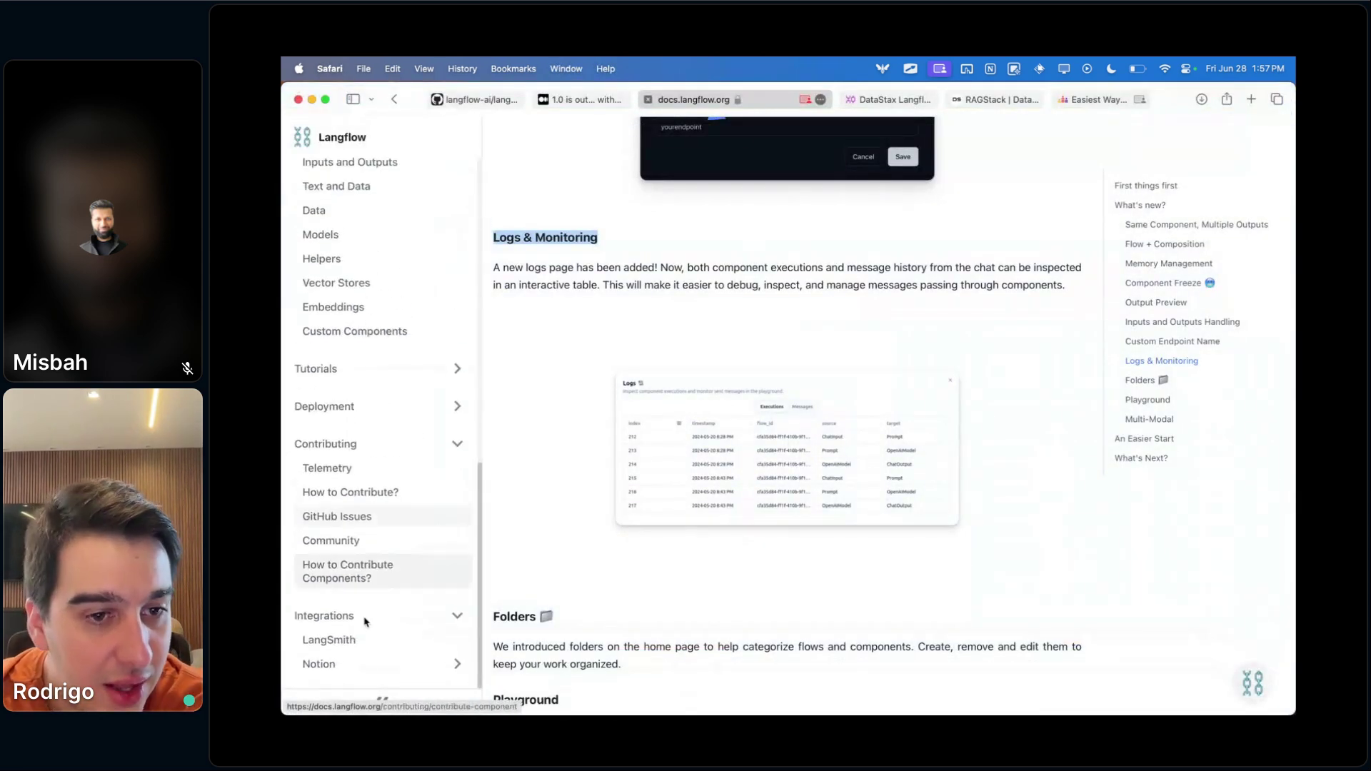
left_click(348, 649)
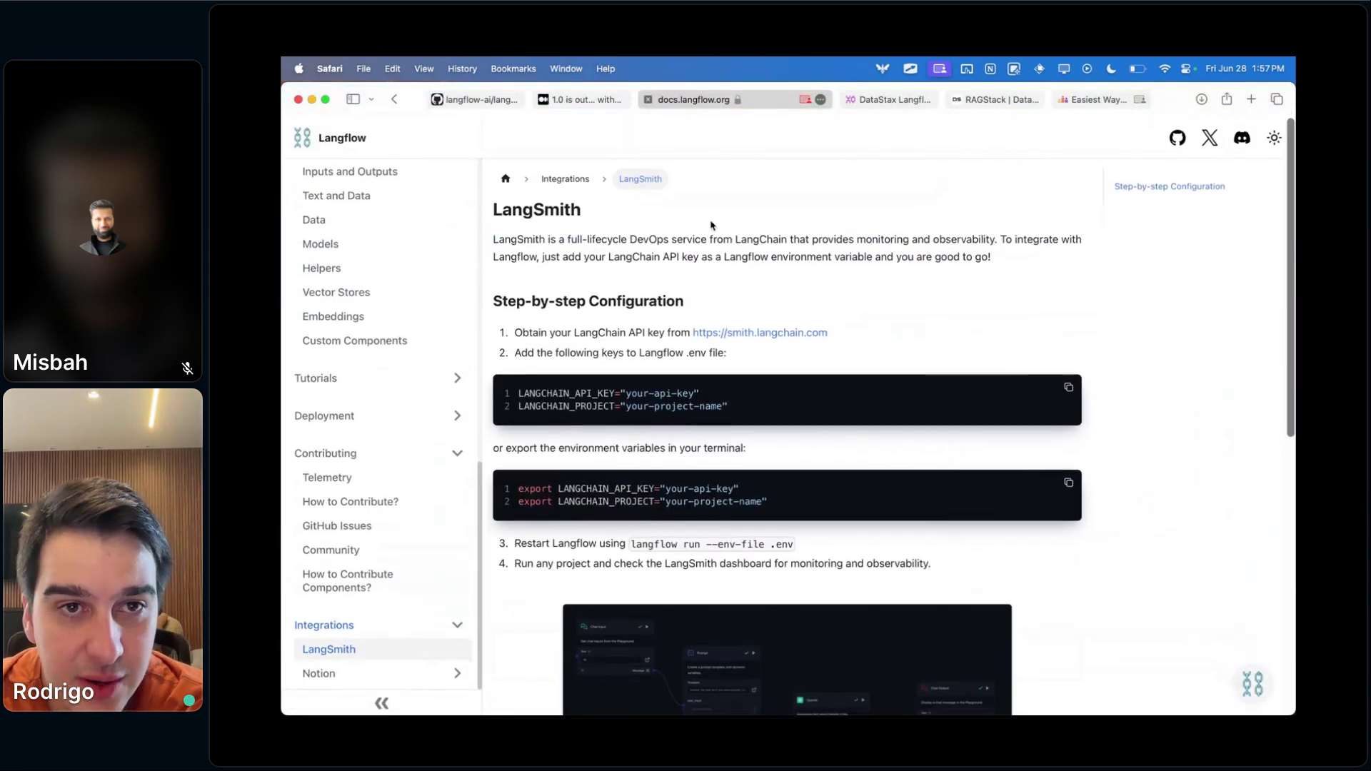
left_click_drag(513, 207, 599, 347)
left_click(600, 347)
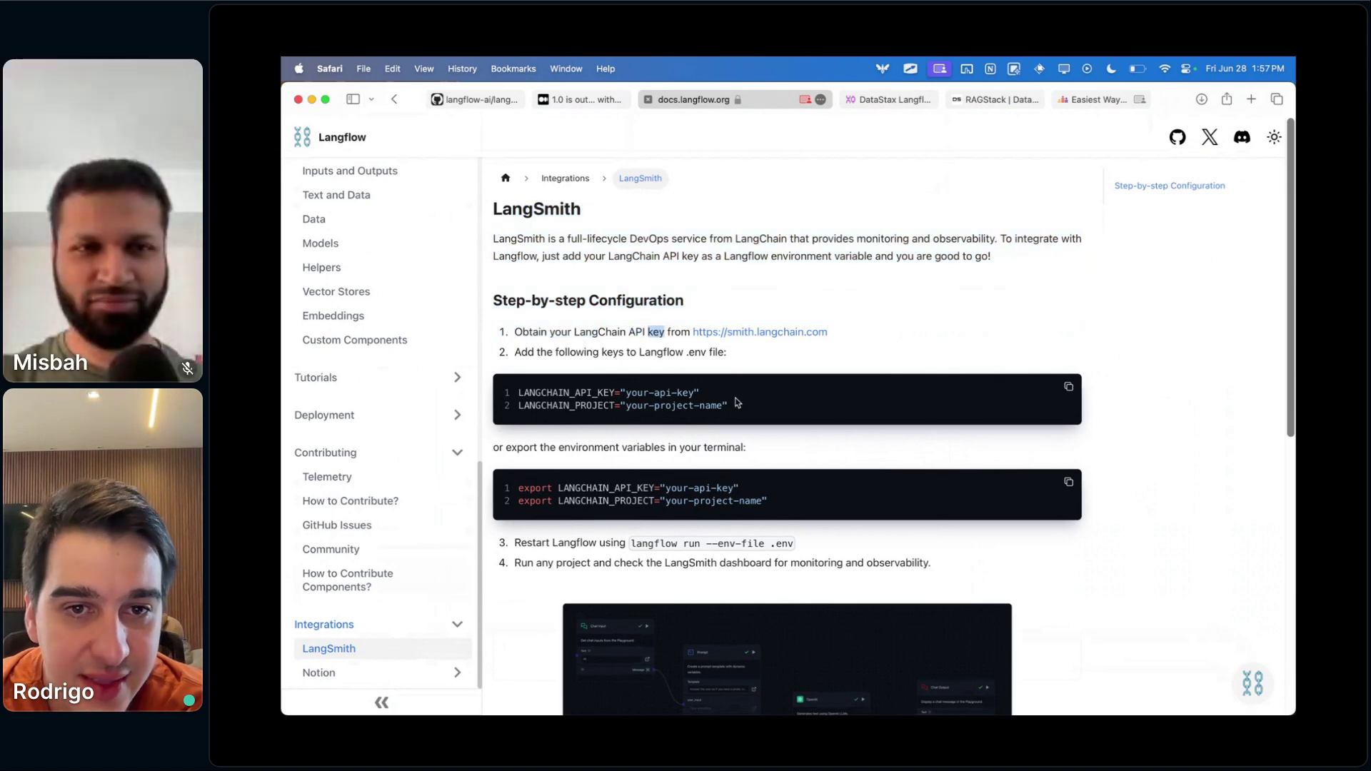
- Review the LangSmith configuration steps and view the Chat Output trace screenshot enlarged
scroll(719, 443, "down", 3)
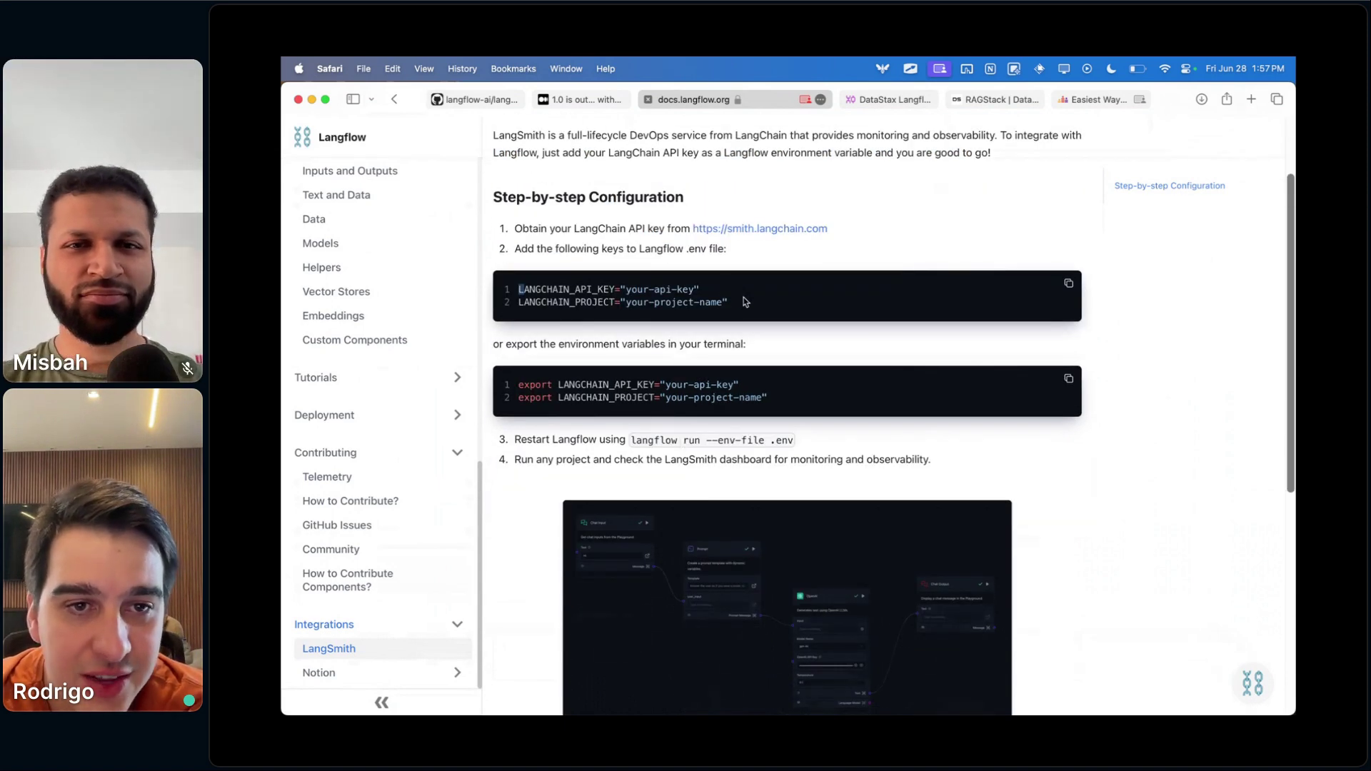
scroll(697, 396, "down", 8)
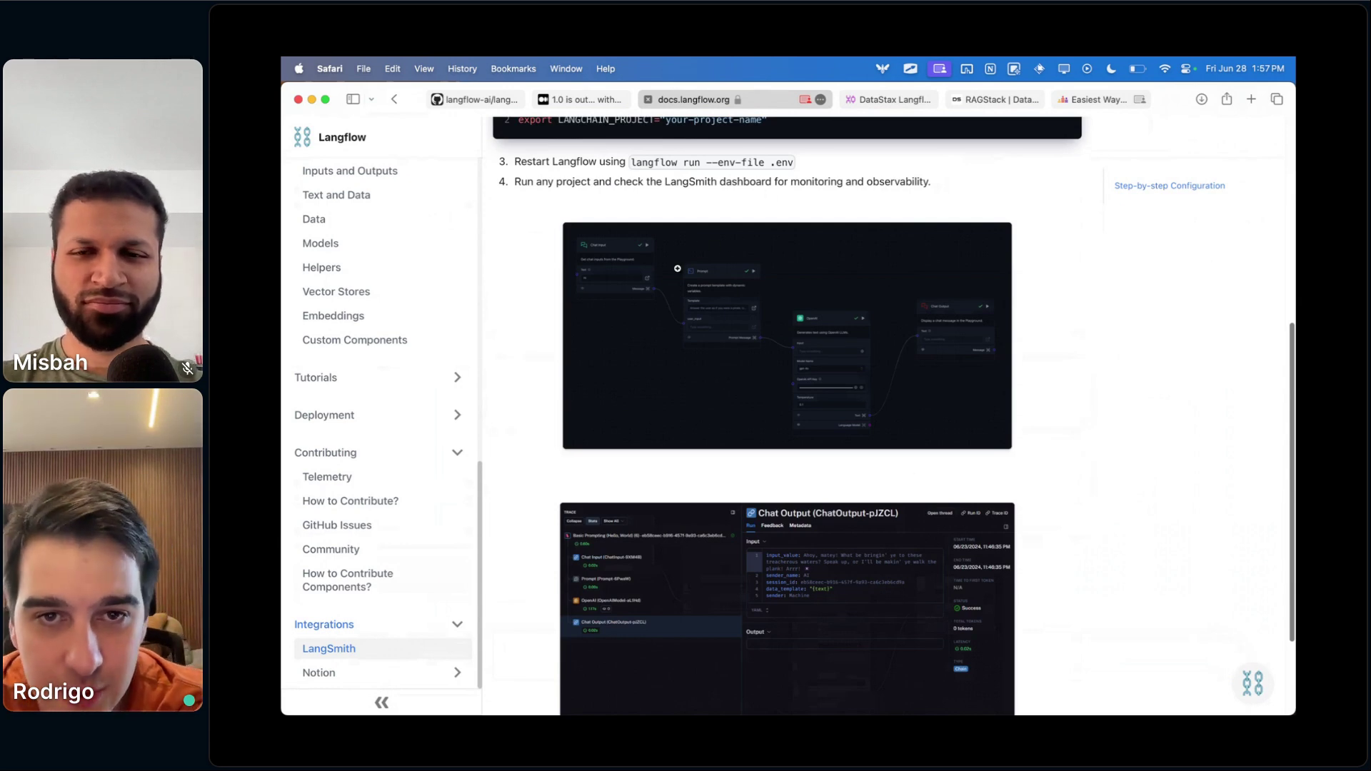
scroll(890, 352, "down", 3)
left_click(889, 379)
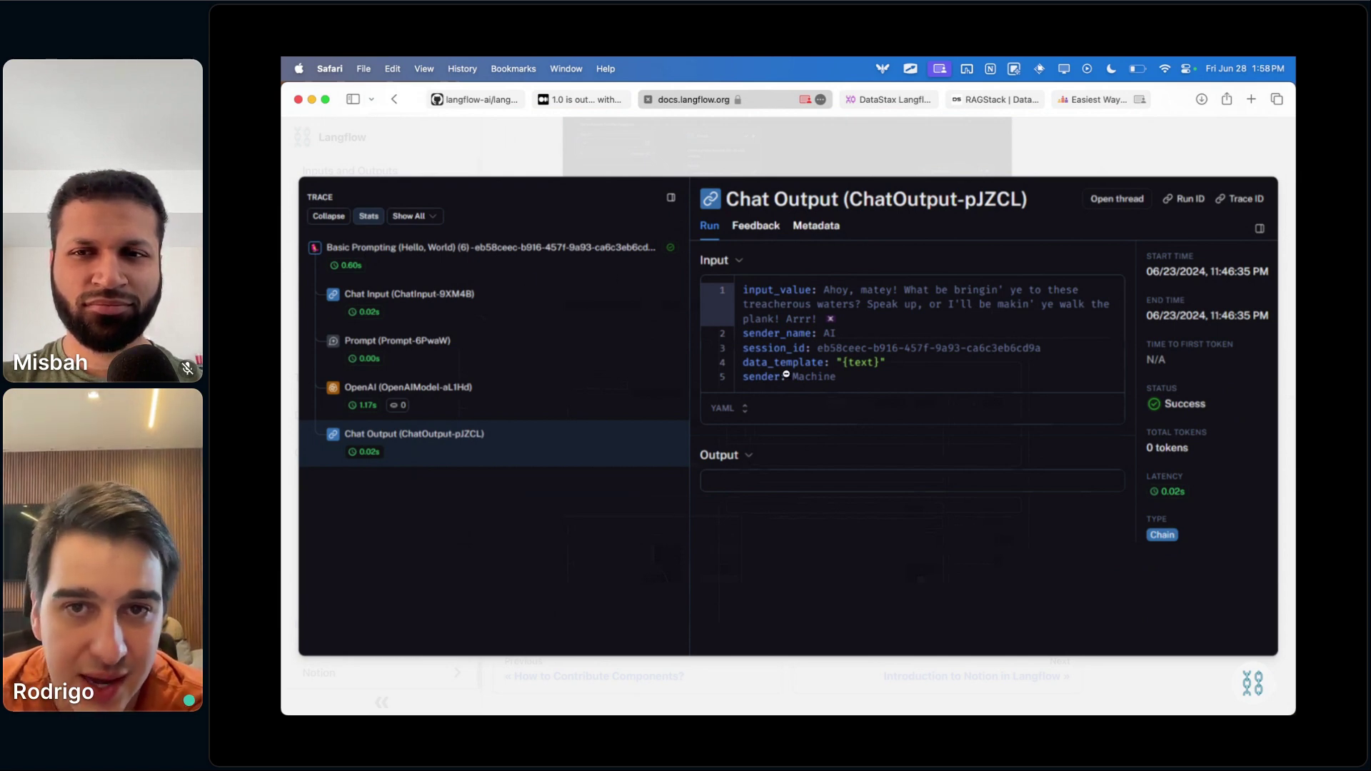
left_click(671, 154)
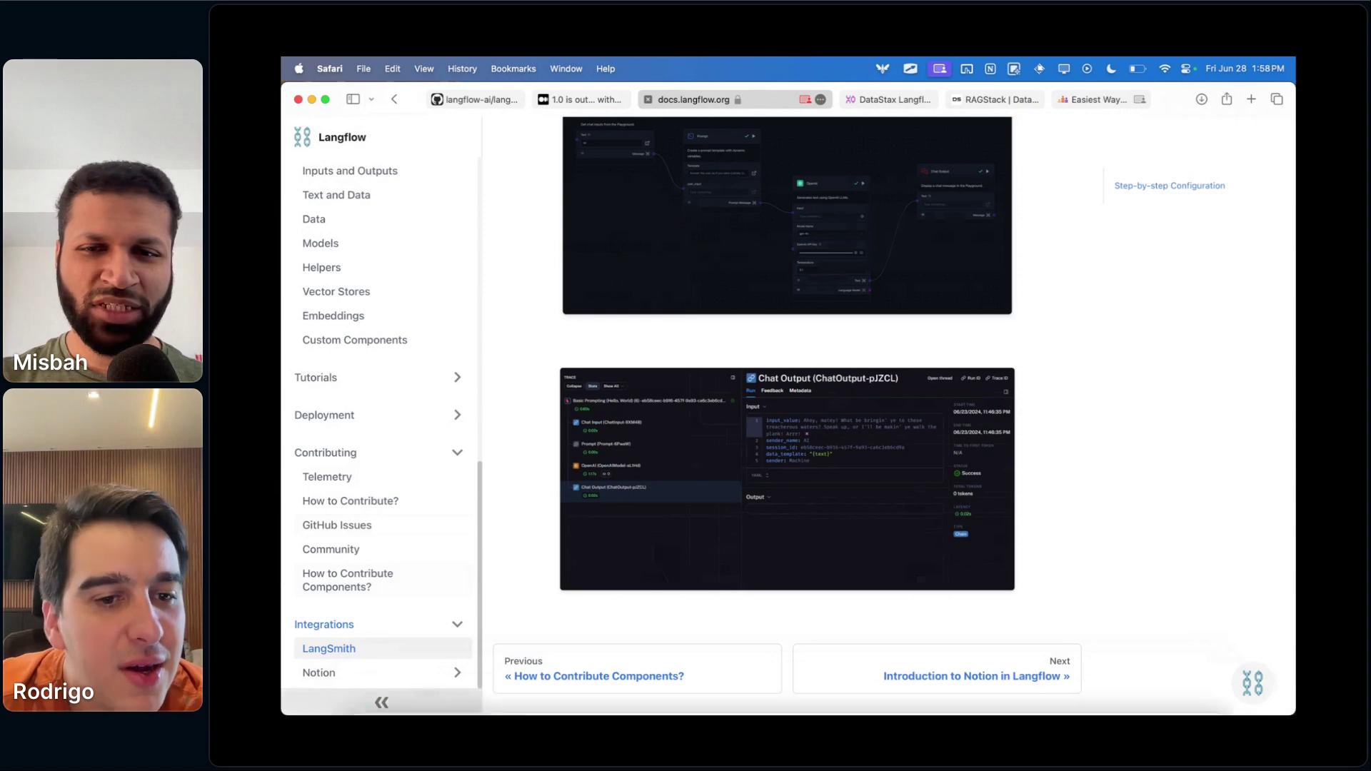
left_click(585, 100)
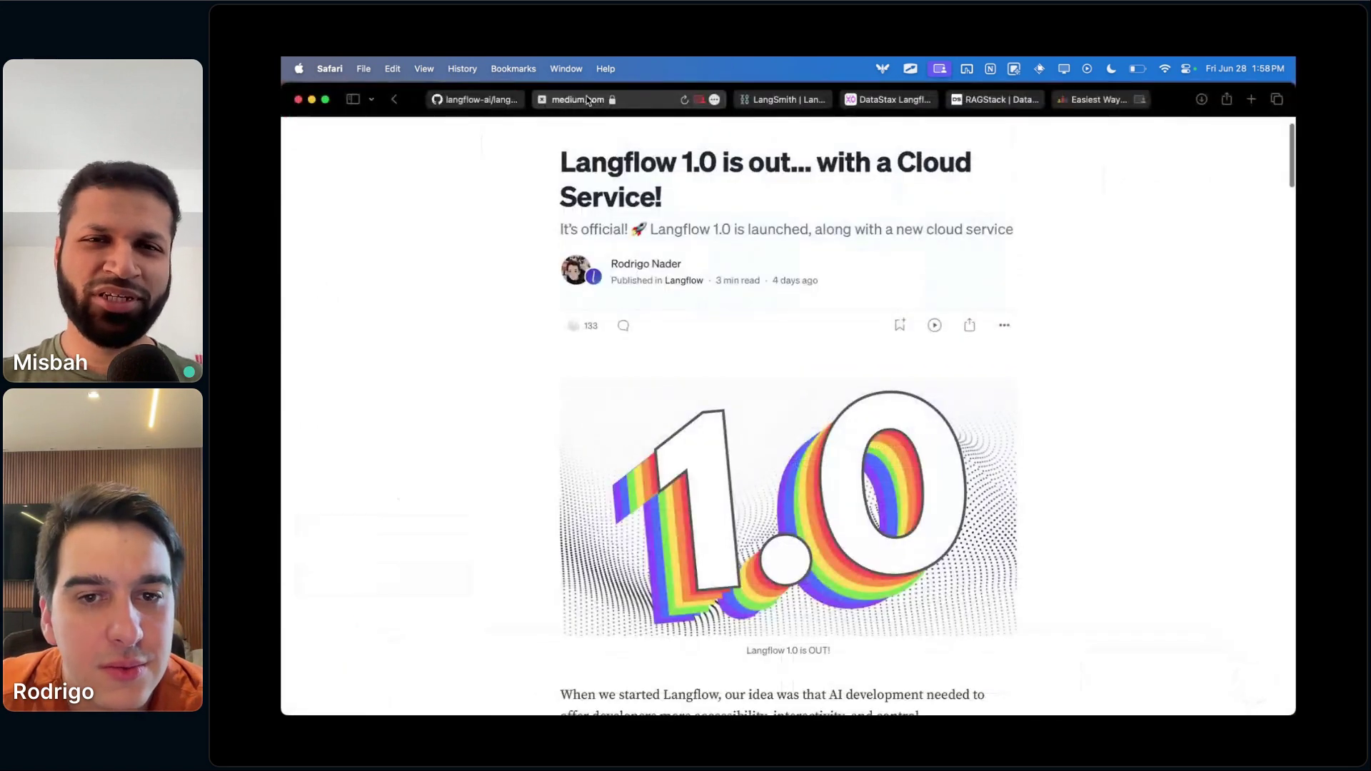
left_click(475, 100)
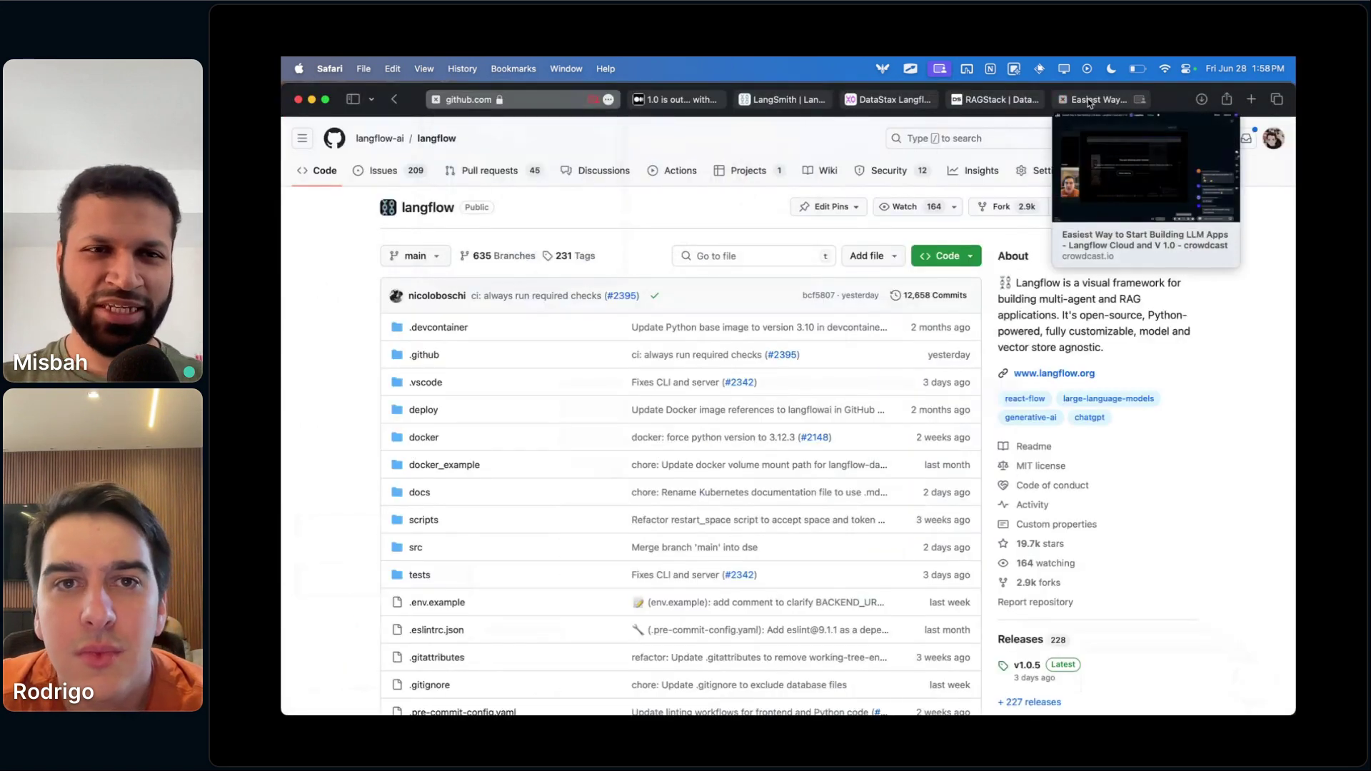
left_click(782, 100)
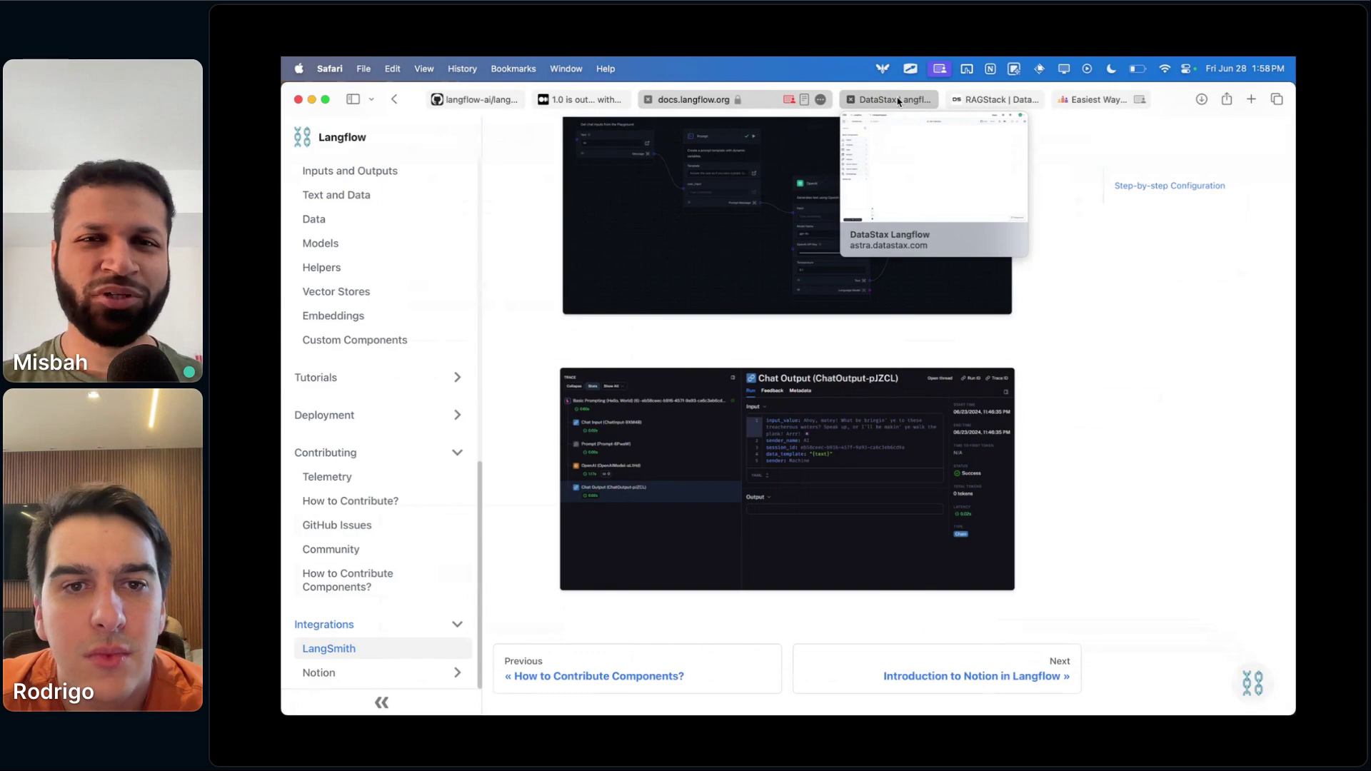
- Open the docs page "1.0 - A new chapter for Langflow" and read through its feature sections down to Multi-Modal
scroll(409, 222, "up", 10)
left_click(398, 201)
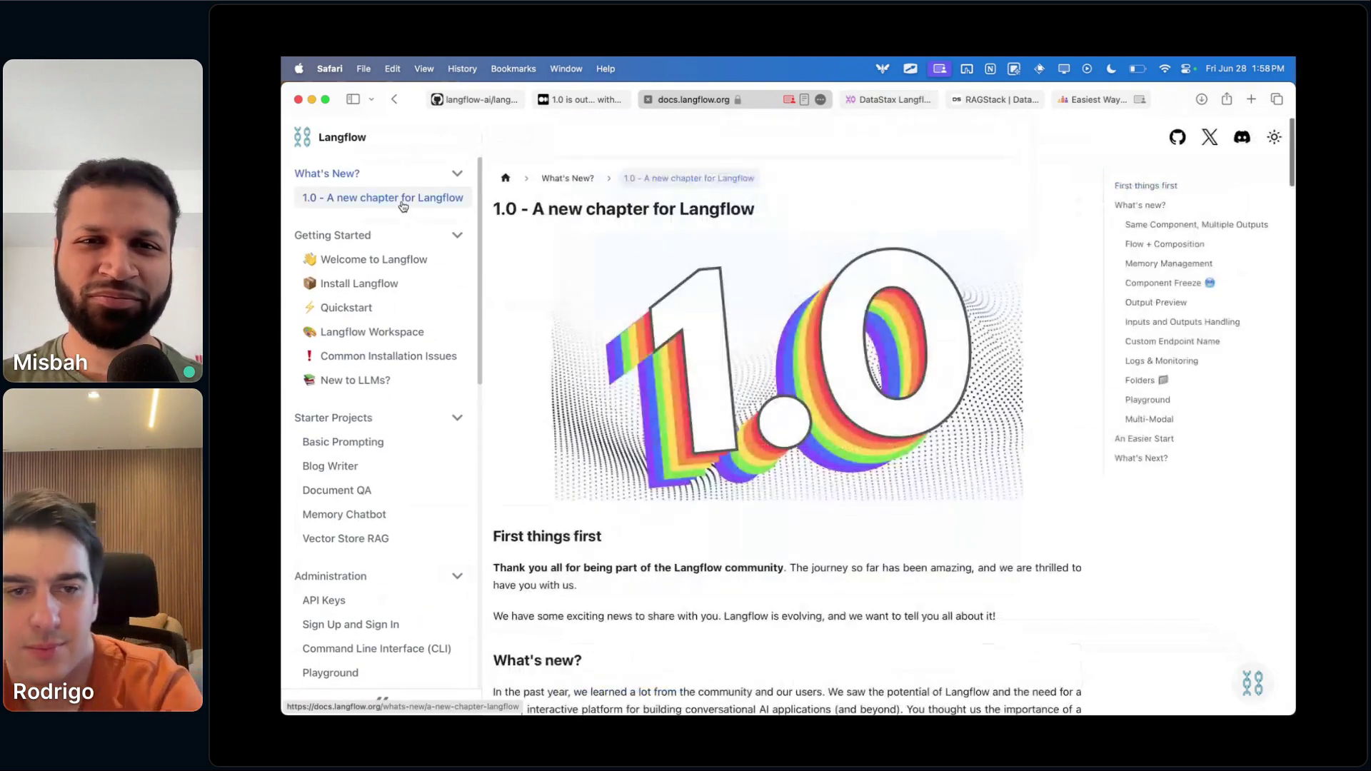
scroll(607, 417, "down", 2)
scroll(607, 417, "down", 15)
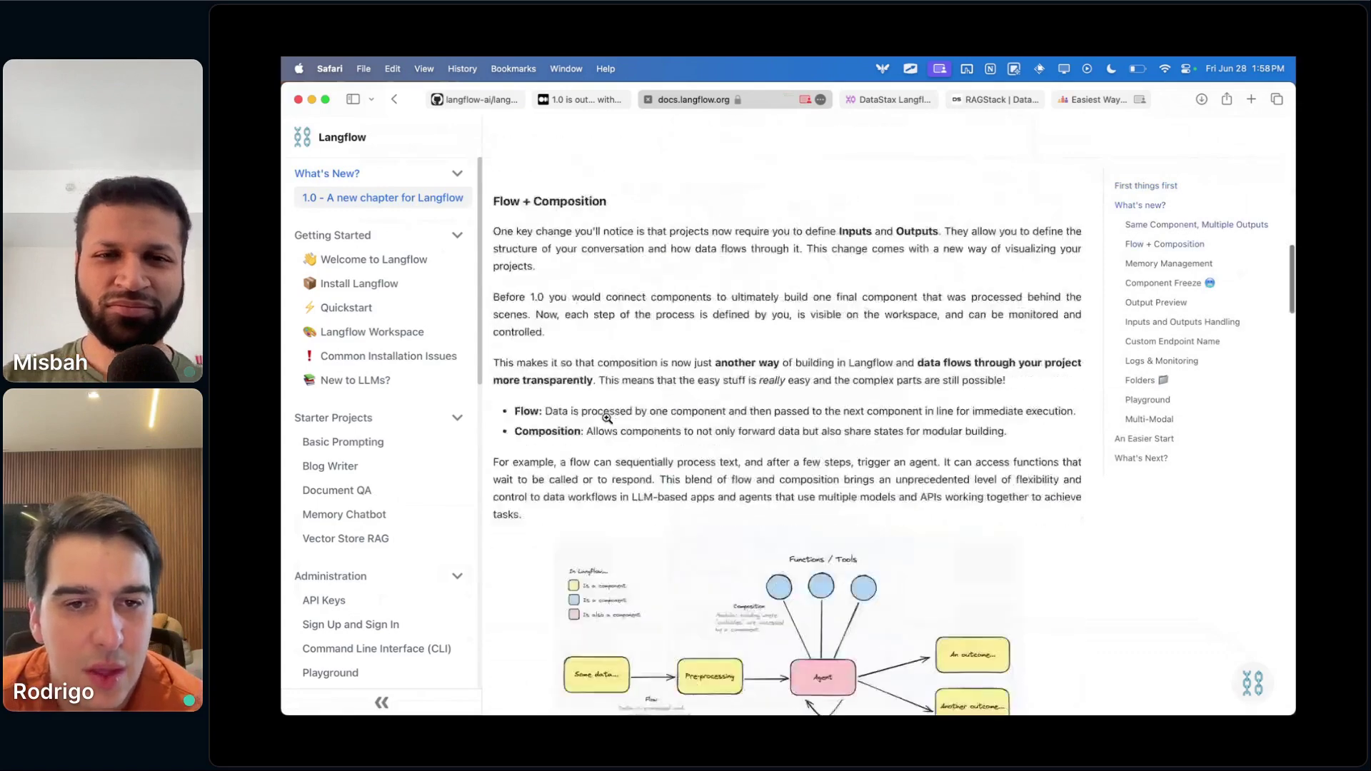
scroll(911, 528, "down", 12)
scroll(911, 529, "down", 15)
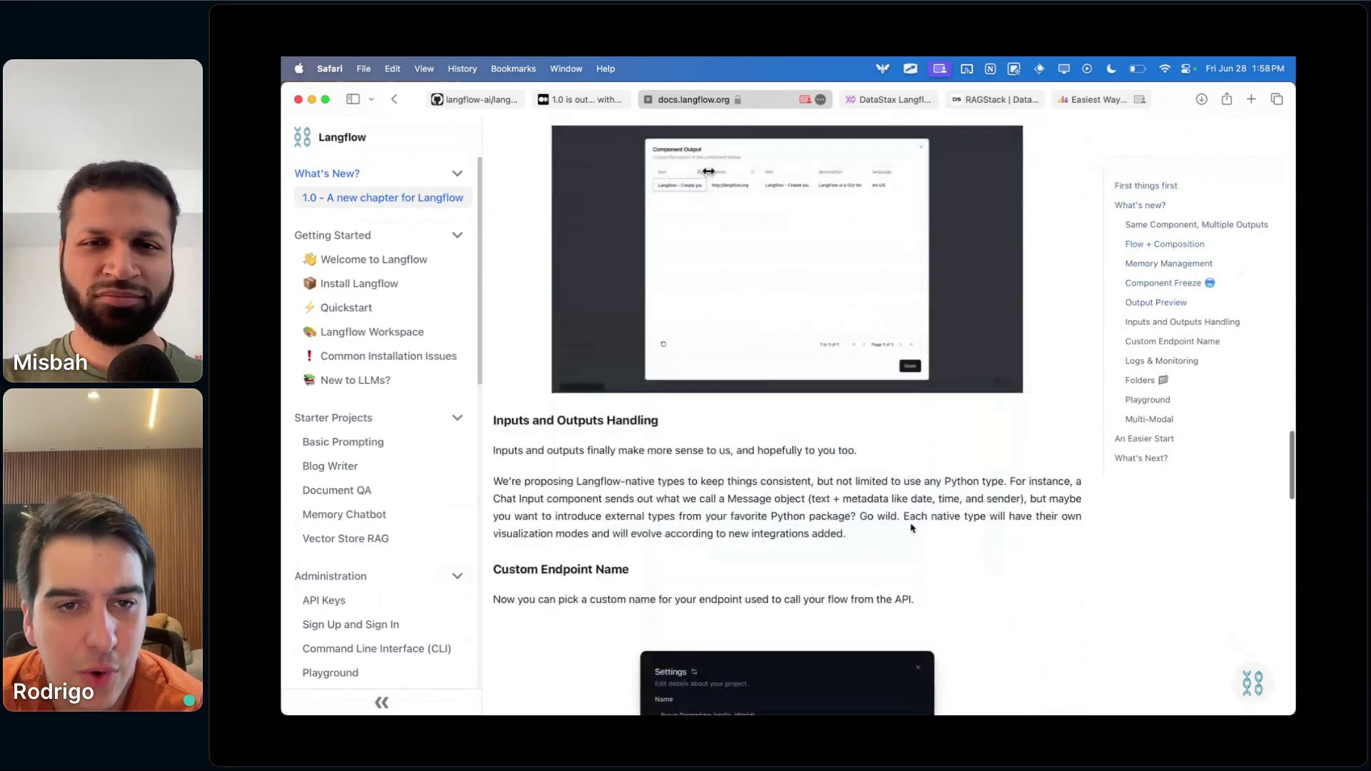
scroll(911, 524, "down", 10)
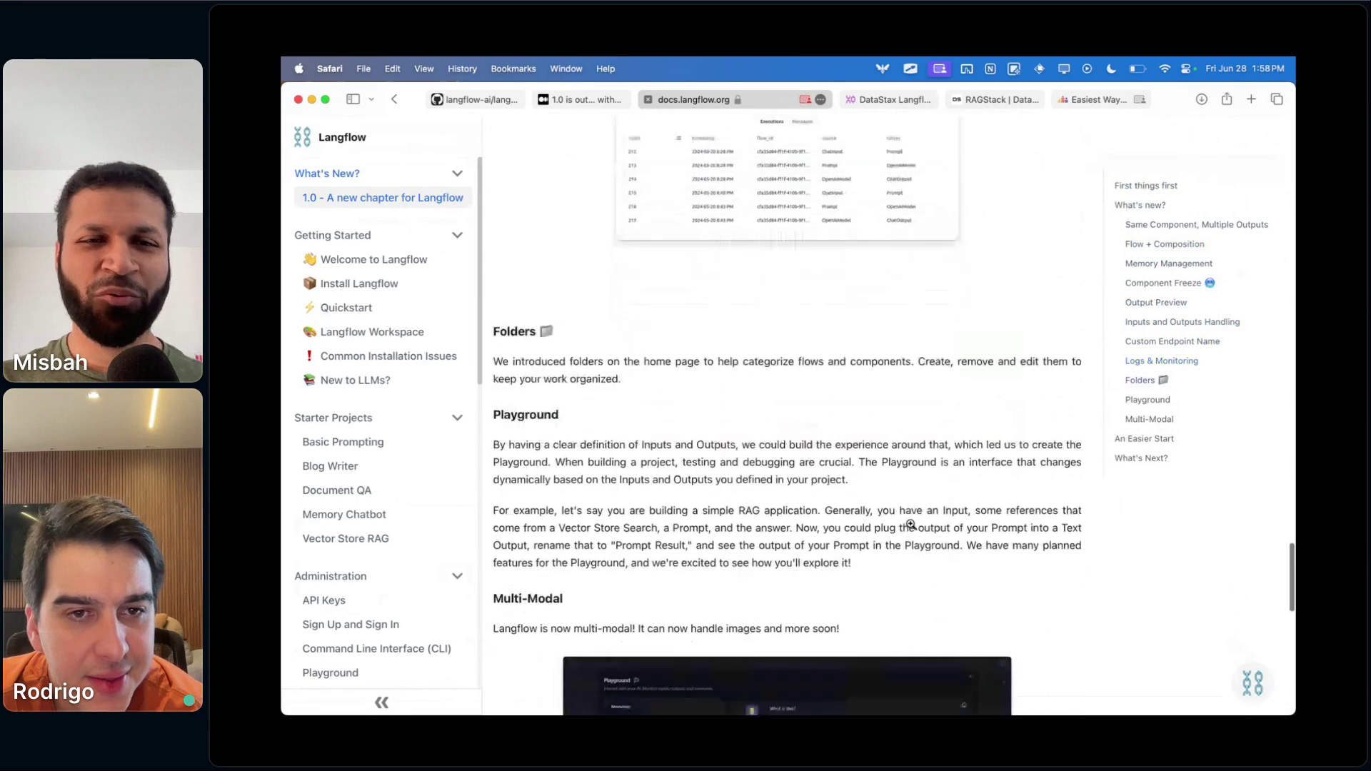
scroll(910, 523, "down", 3)
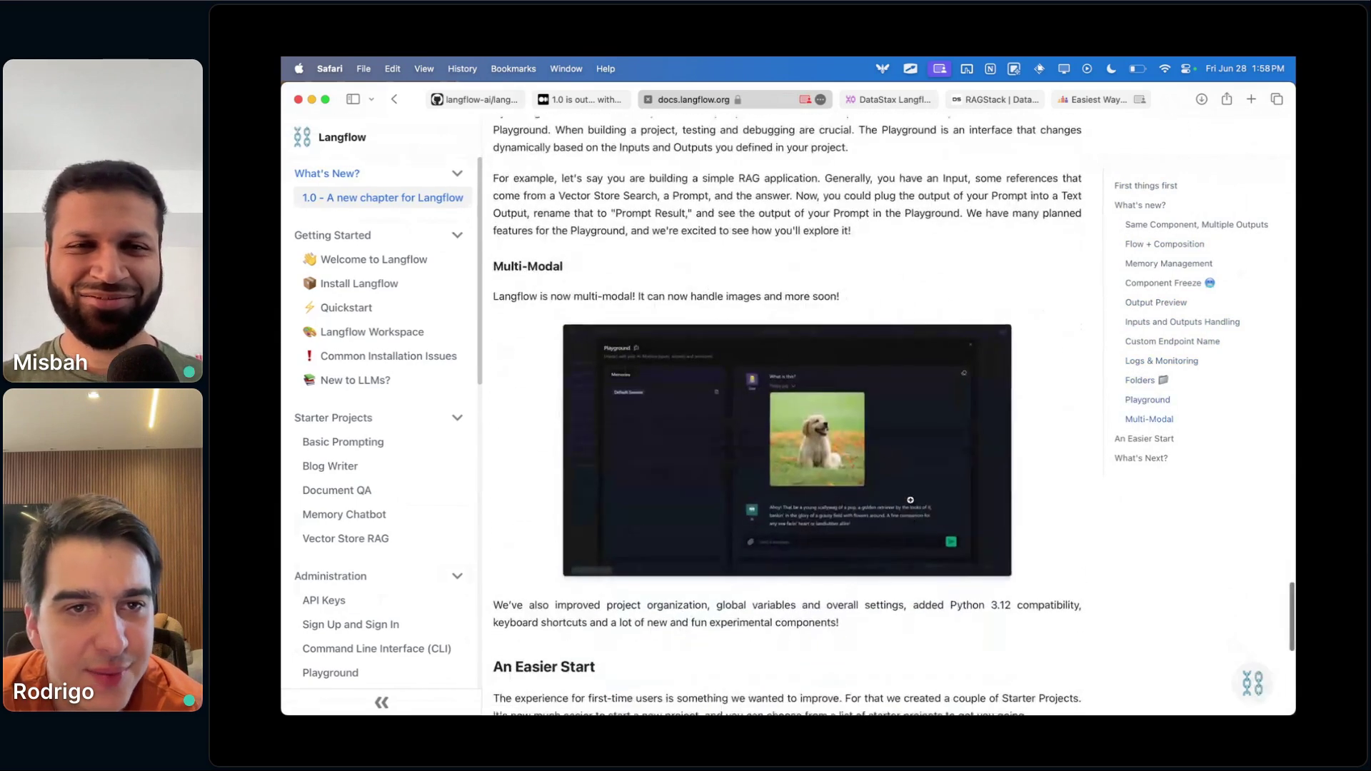
left_click_drag(502, 266, 575, 272)
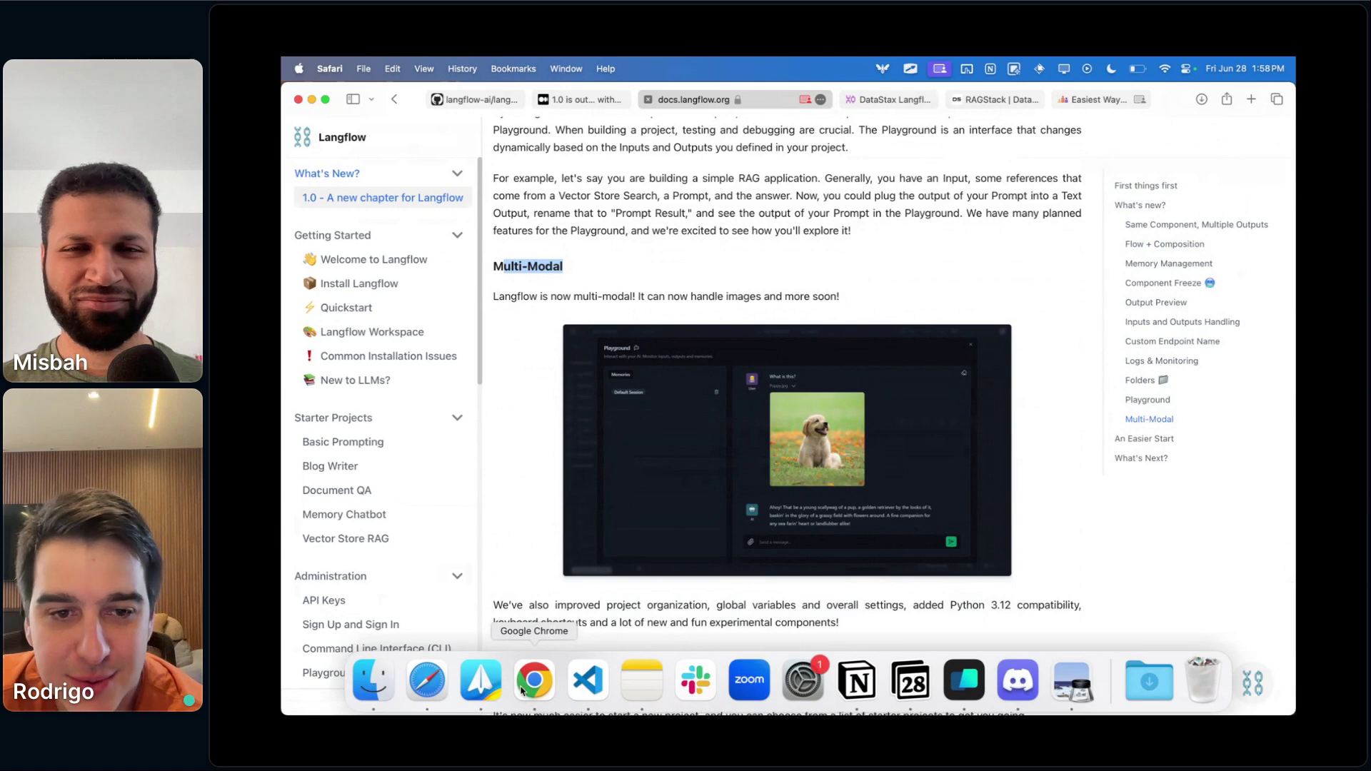
- Switch to the Langflow flow in Chrome and delete the File component from the canvas
left_click(529, 689)
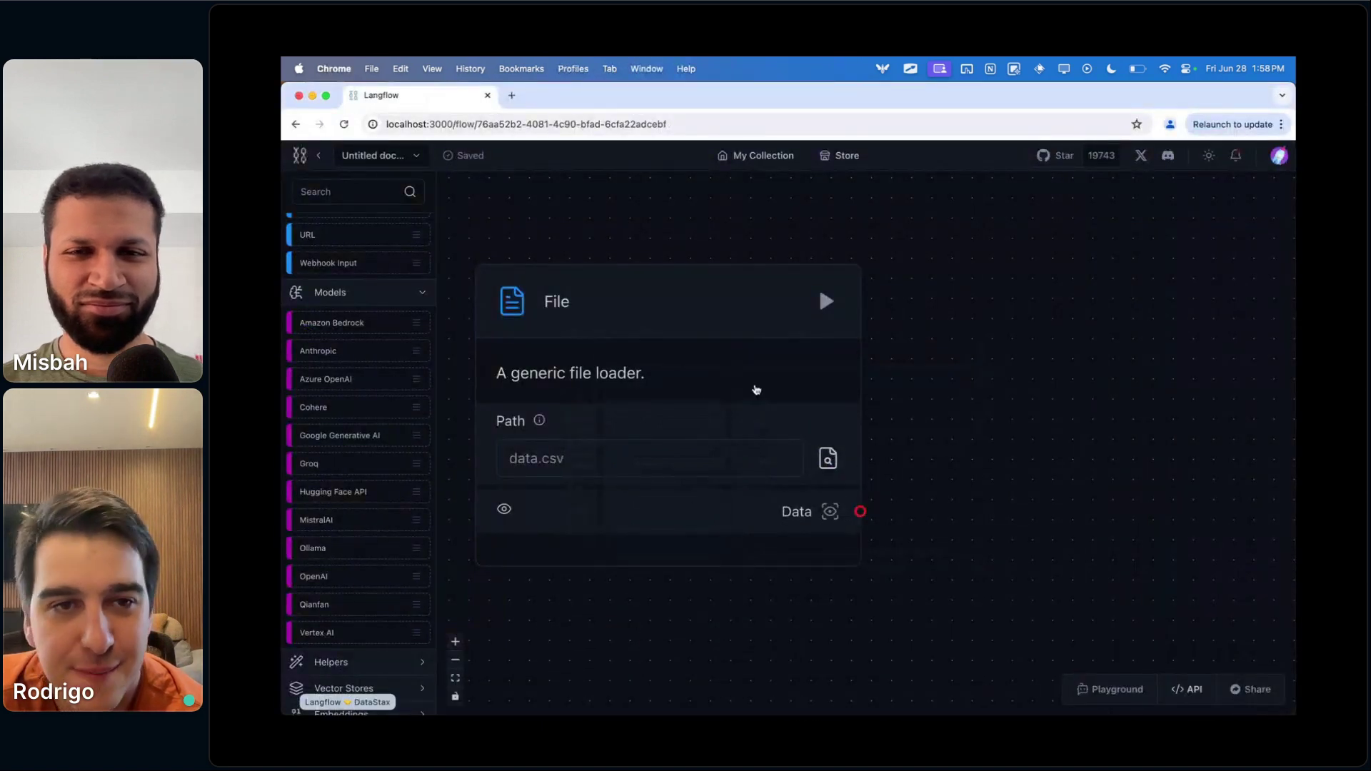
left_click(707, 358)
key("BackSpace")
- Search the components for "chat", place a Chat Input on the canvas and open the Playground
scroll(314, 282, "up", 5)
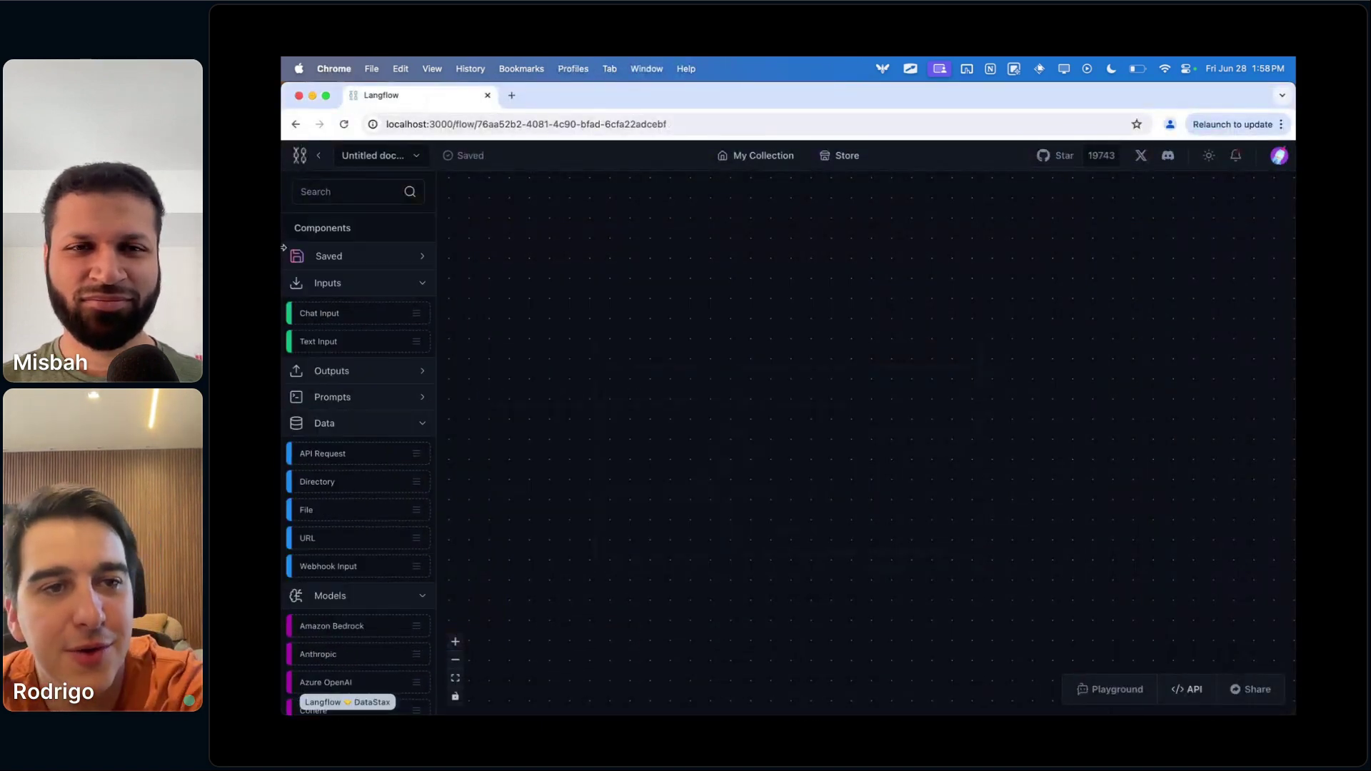
left_click(345, 192)
type("chat")
left_click_drag(338, 278, 692, 255)
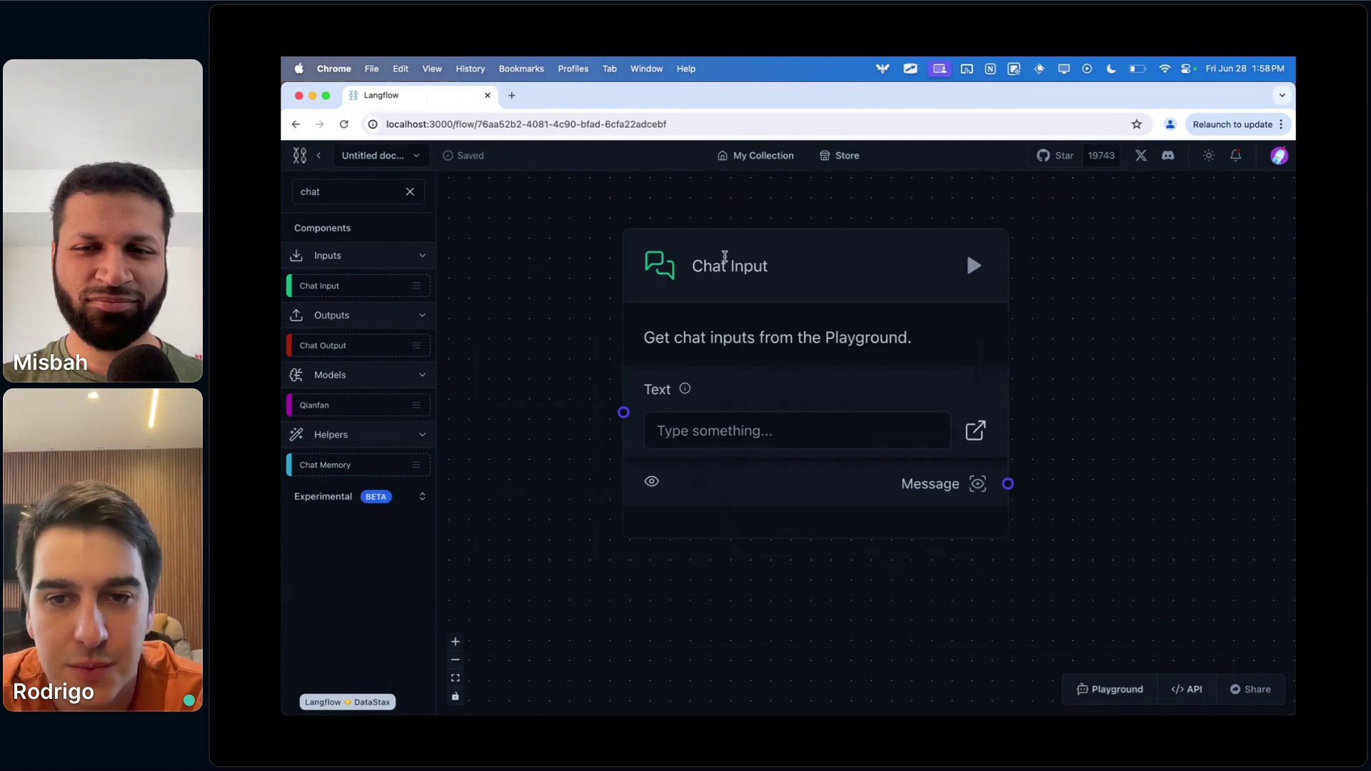
left_click(1109, 690)
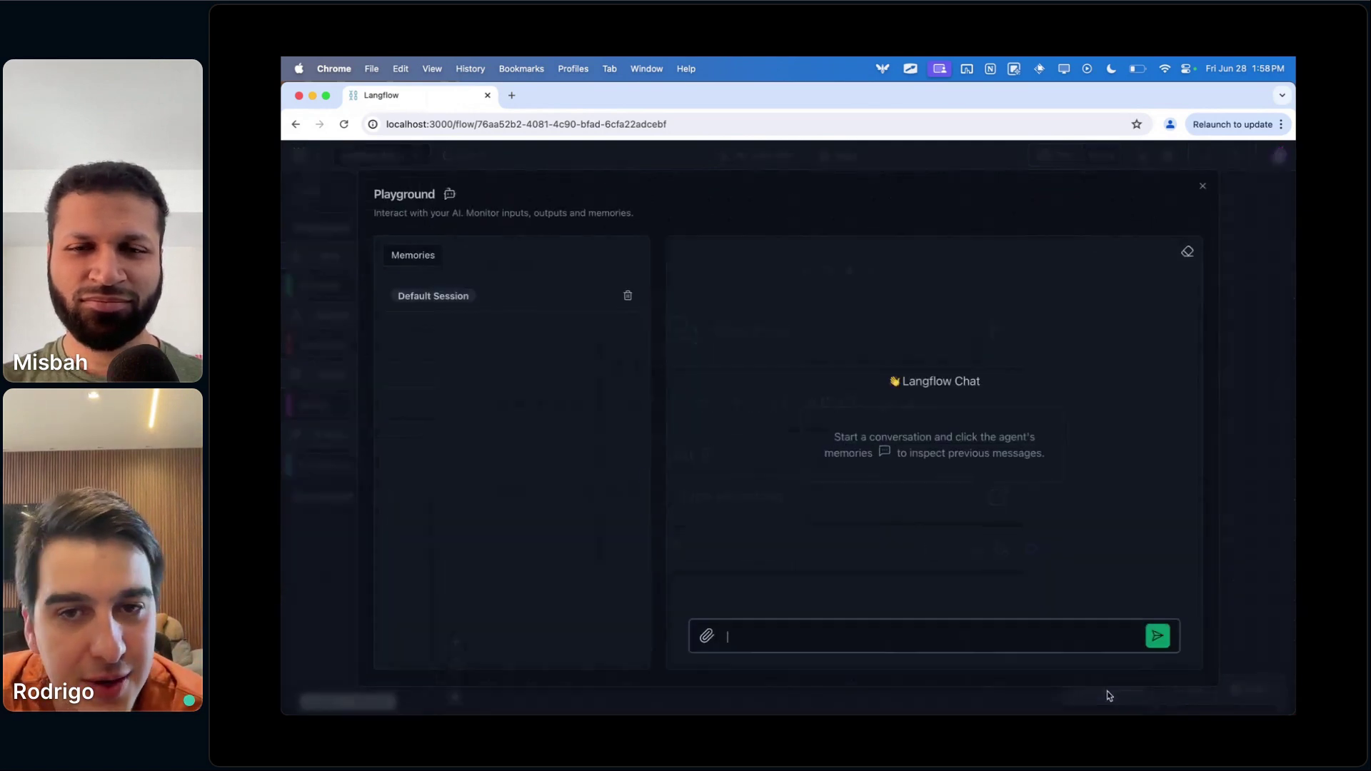
- Try to attach a DALL·E .webp image from Downloads to the Playground chat message
left_click(1148, 679)
scroll(1064, 464, "down", 5)
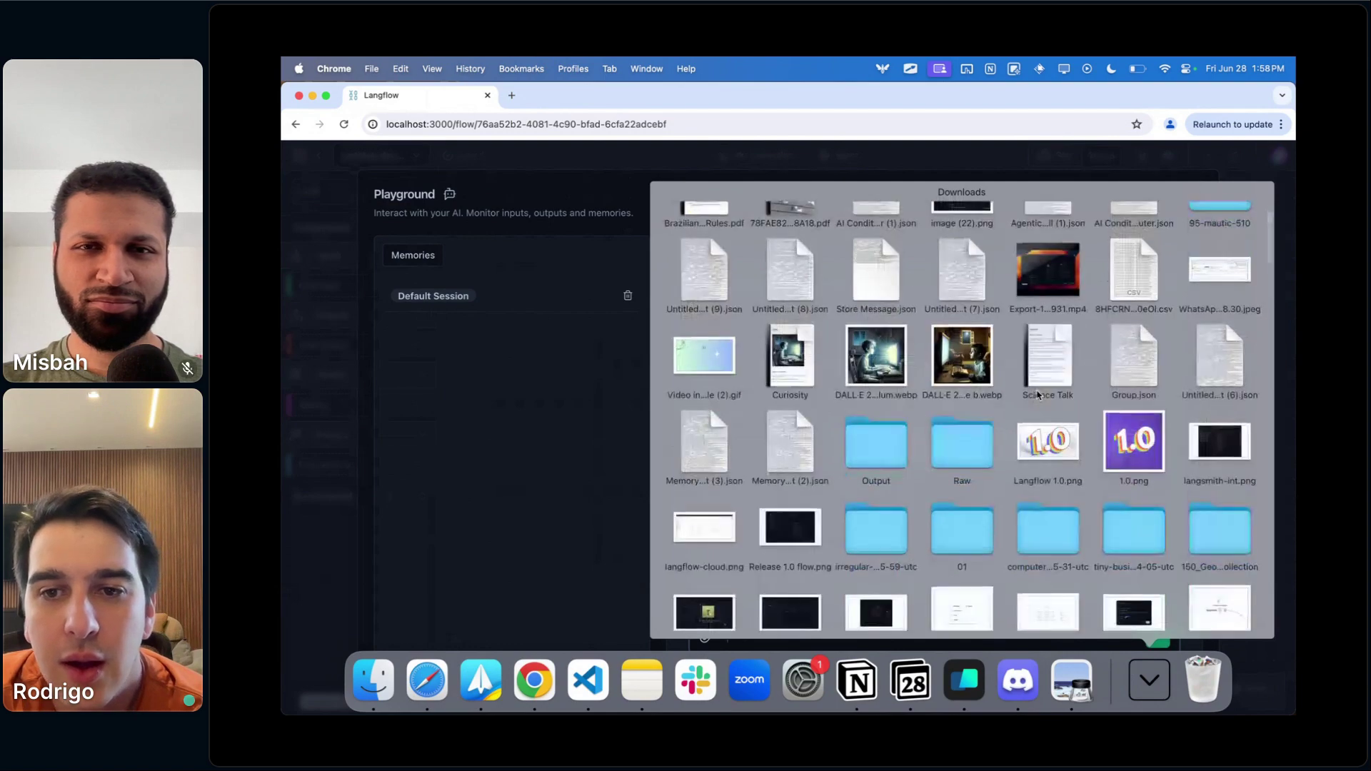
scroll(969, 409, "down", 3)
scroll(969, 408, "up", 3)
left_click_drag(892, 457, 743, 440)
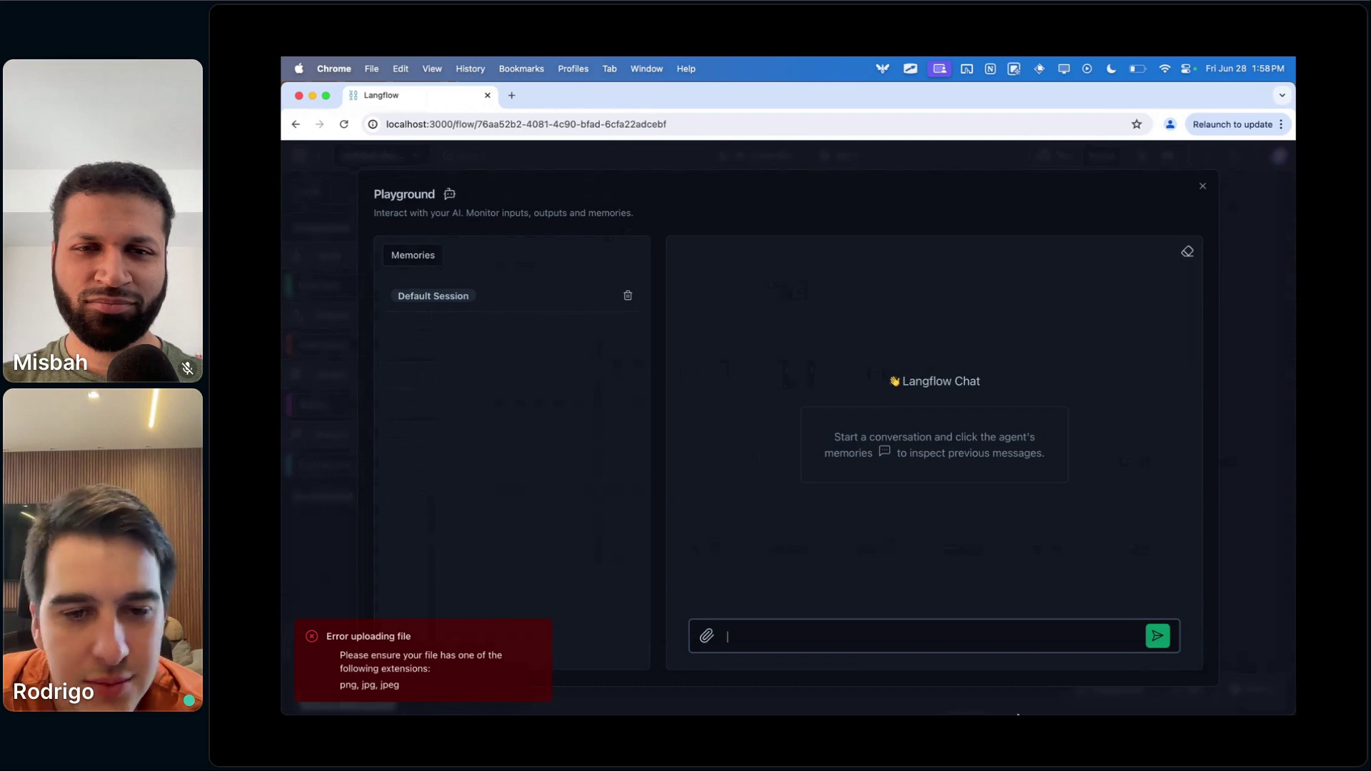
- Attach the dog puppy .jpg image from Downloads to the Playground chat and send it without text
left_click(1149, 680)
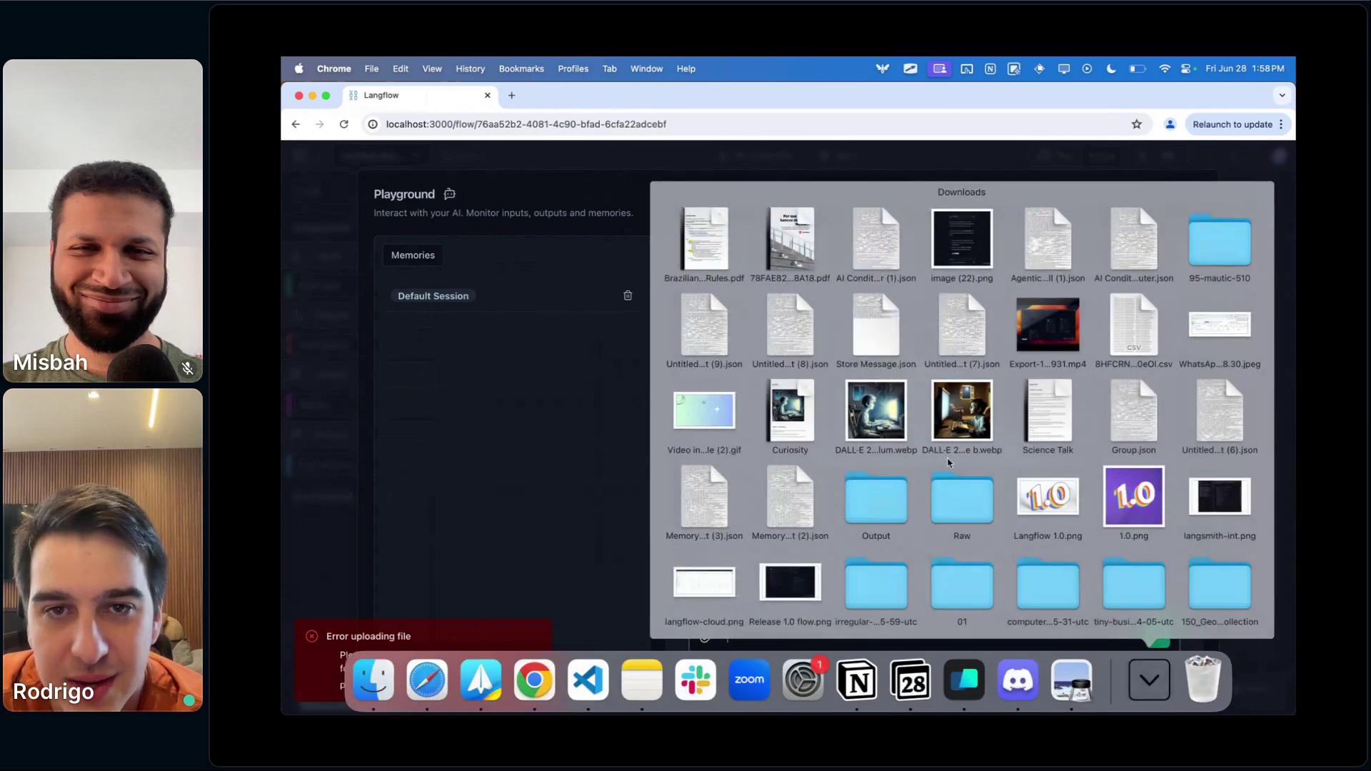
scroll(920, 531, "down", 15)
left_click_drag(791, 395, 751, 454)
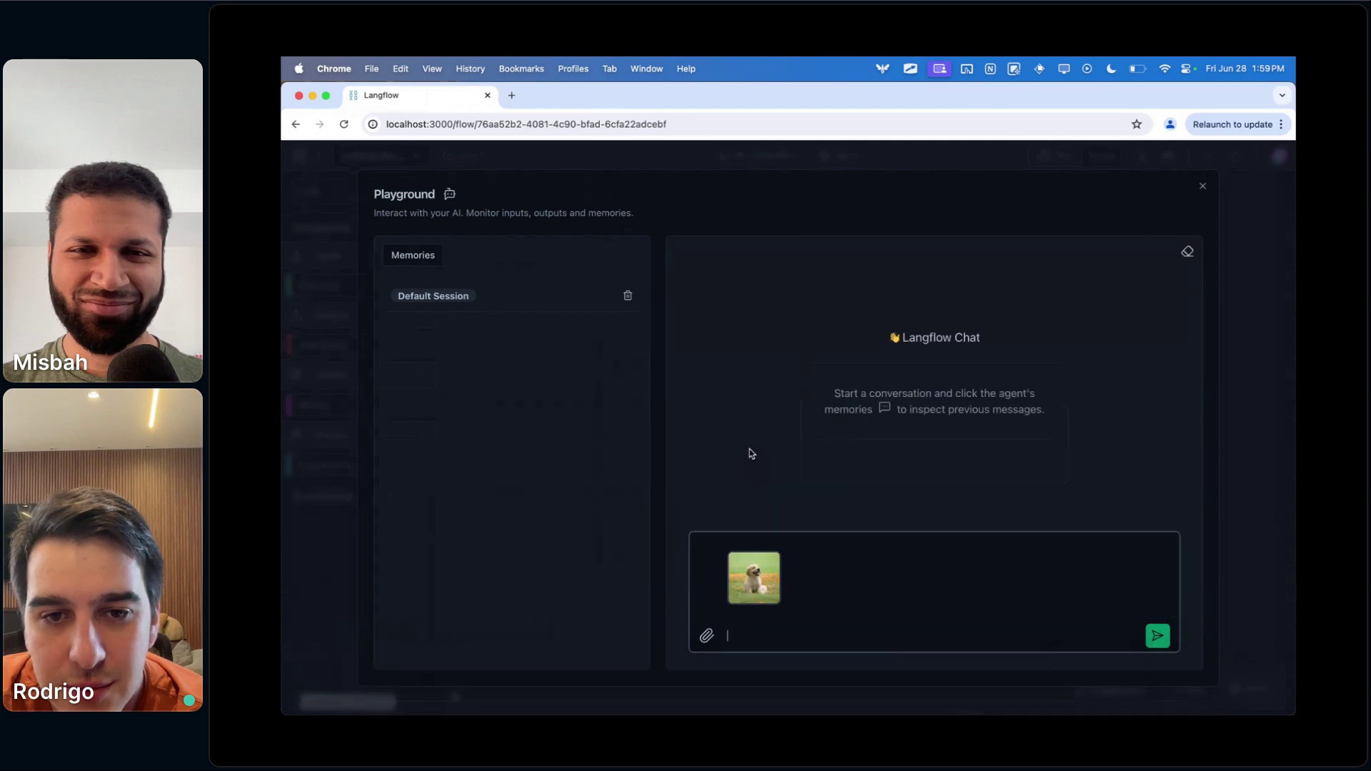
key("Return")
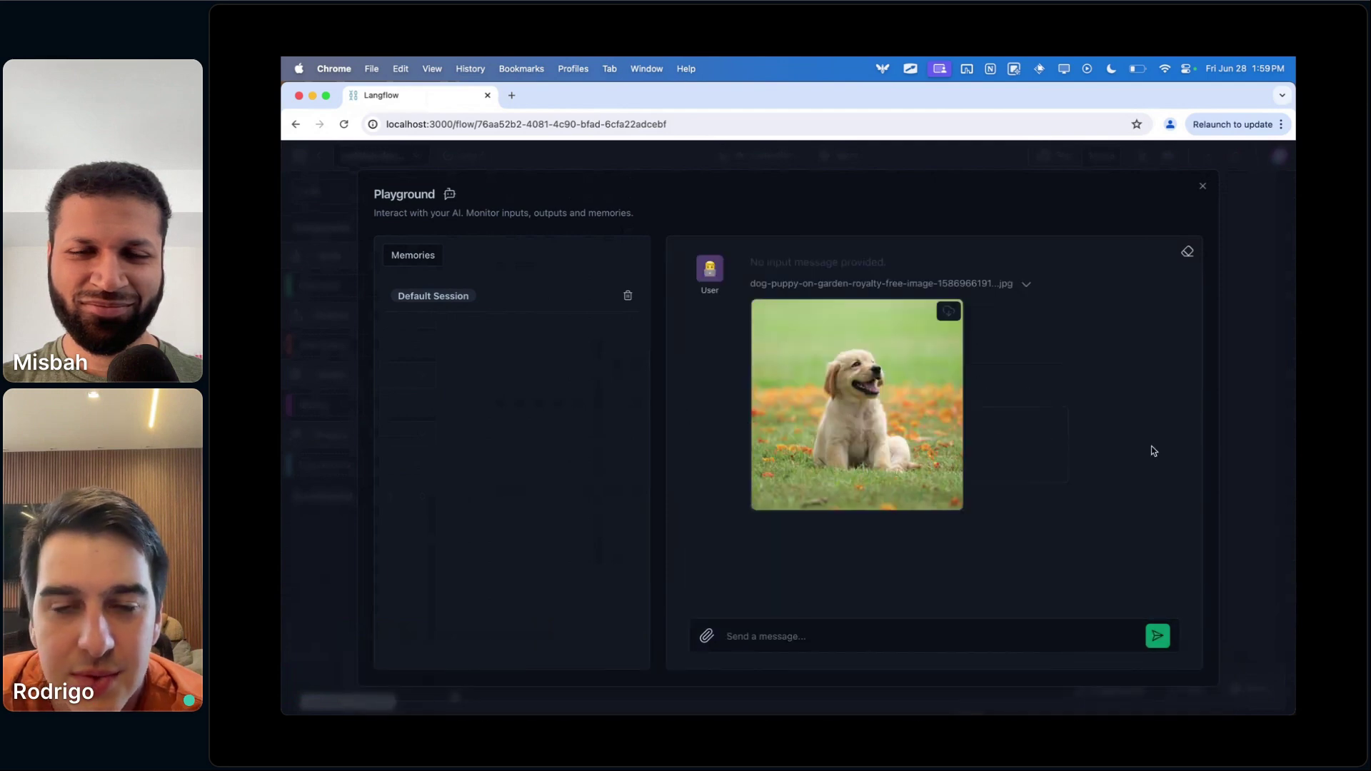
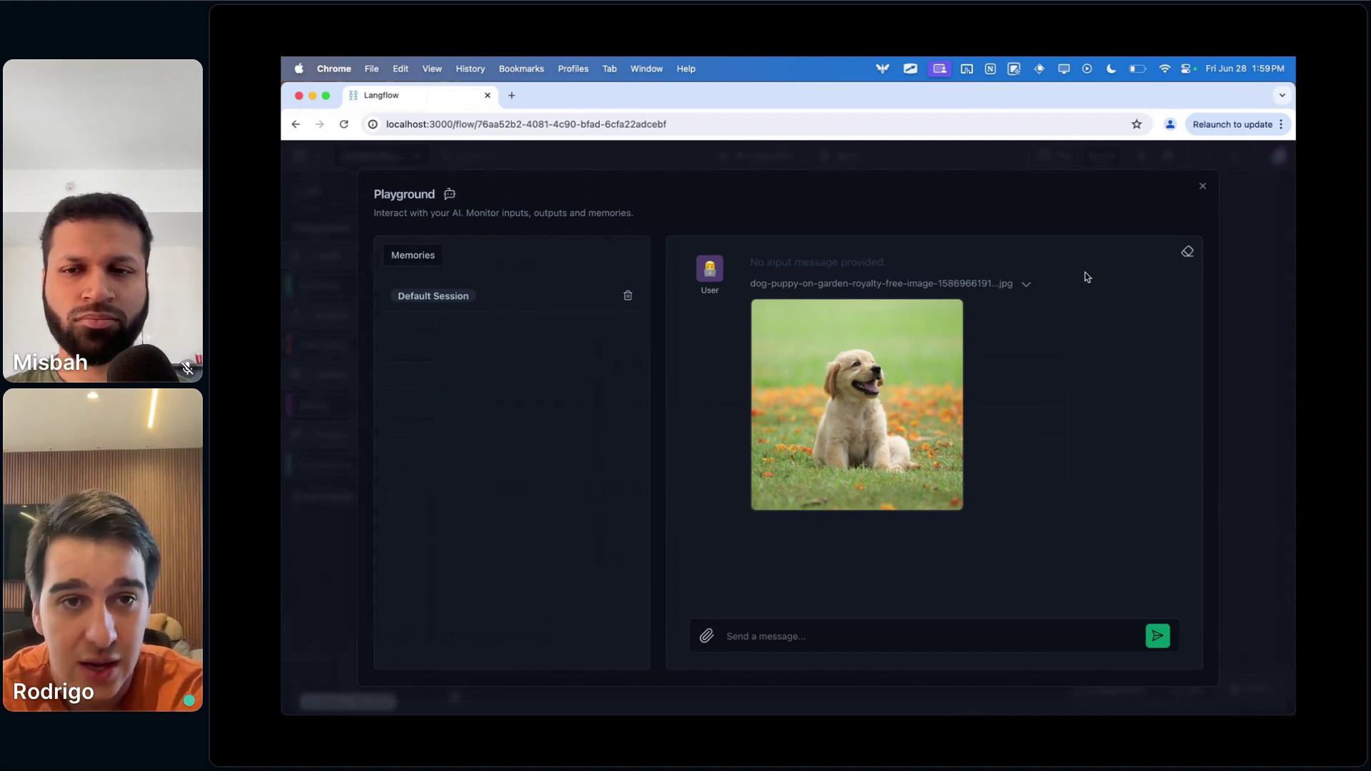
- Collapse and re-expand the puppy image in the chat message, and close the Playground
left_click(1025, 285)
left_click(1025, 286)
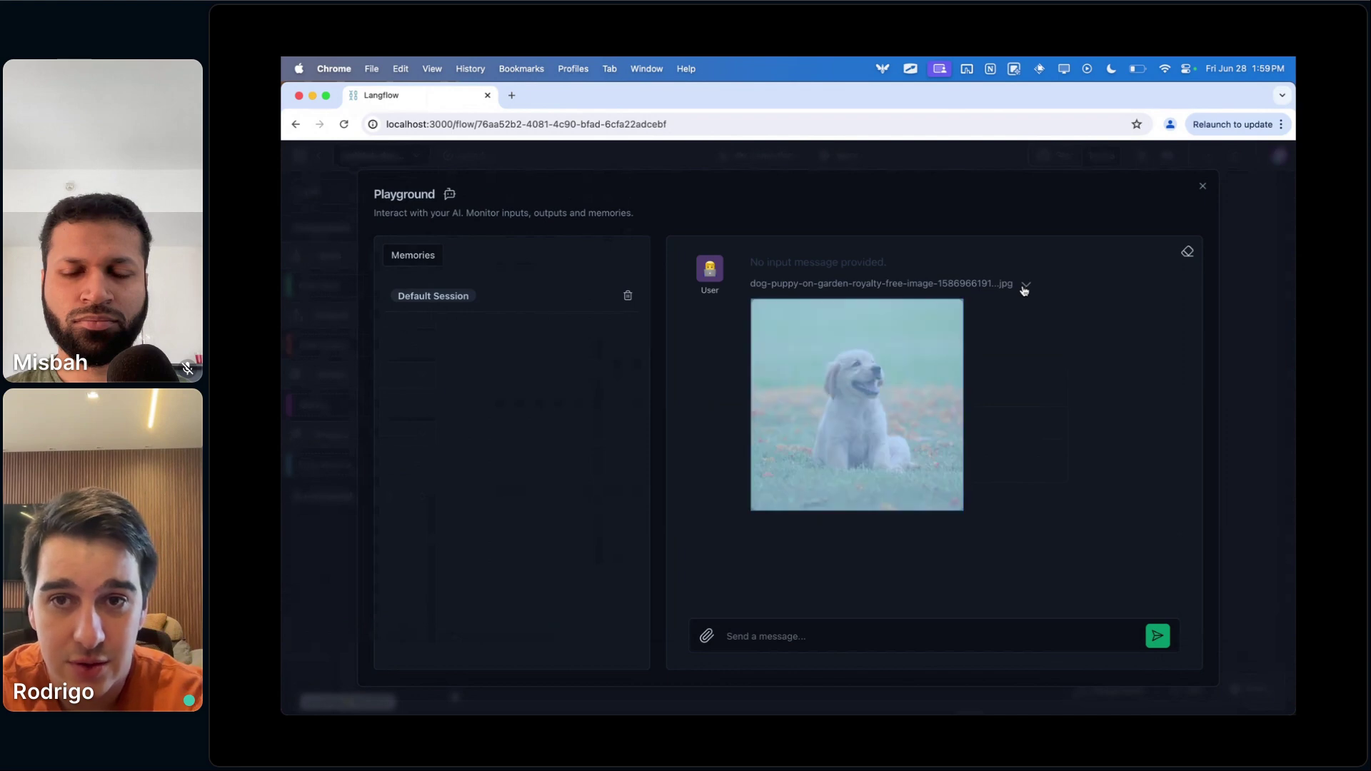
left_click(1202, 187)
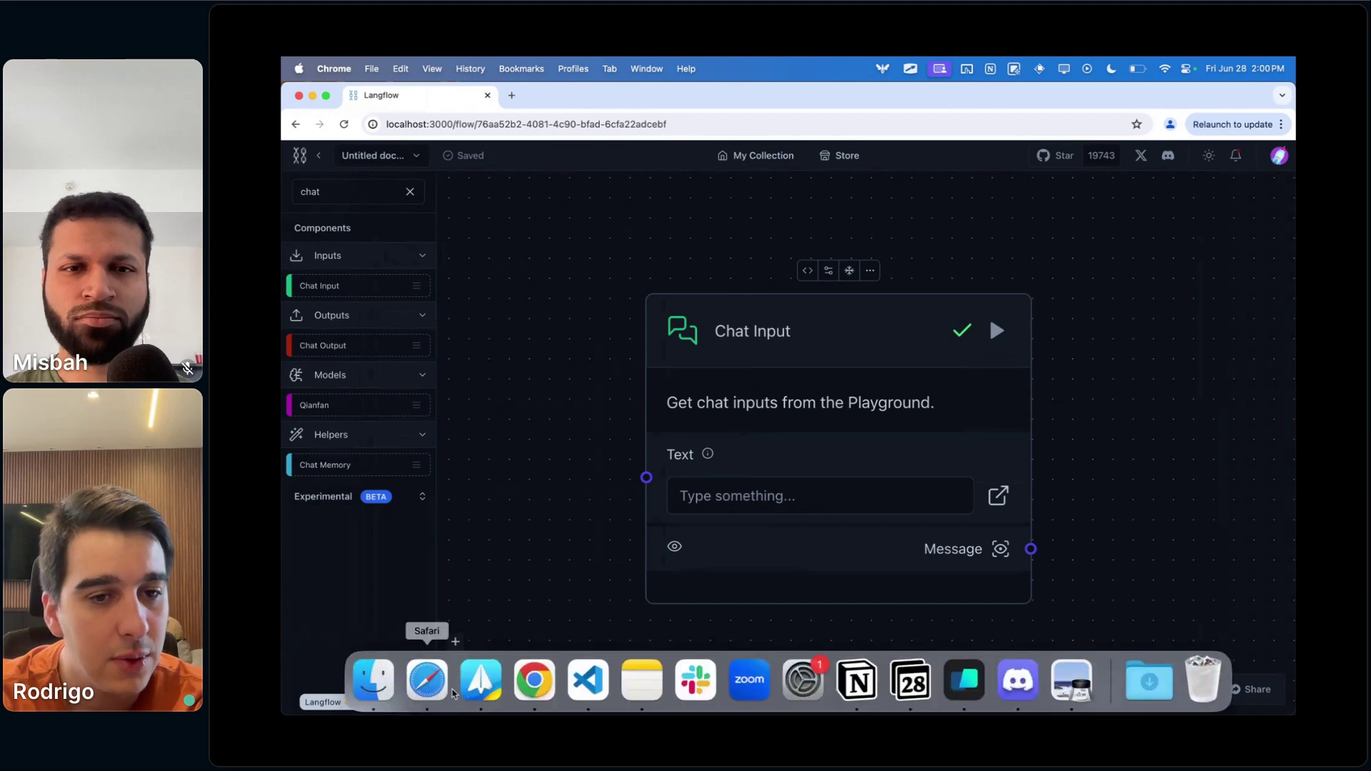
- Switch to the Langflow 1.0 docs page in Safari and review the An Easier Start and Folders sections
left_click(449, 687)
scroll(741, 514, "down", 10)
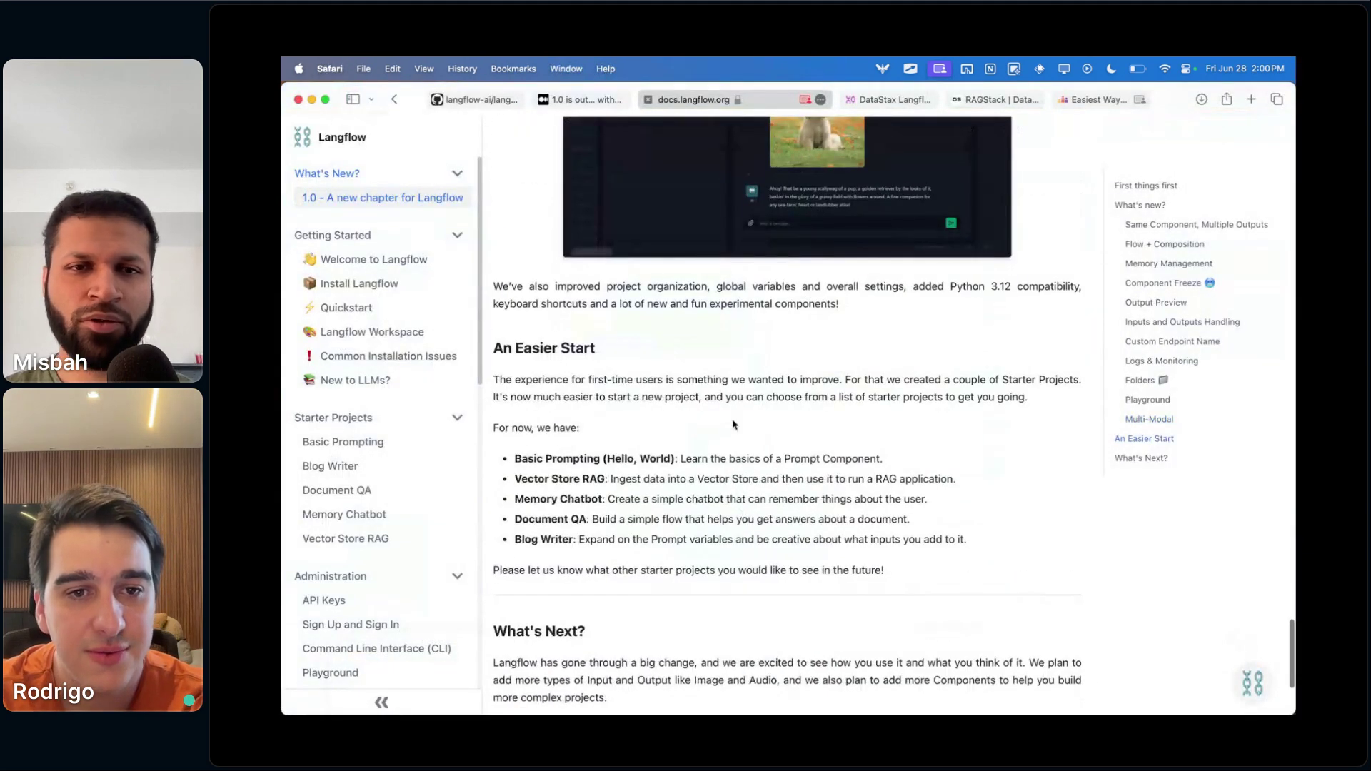
scroll(733, 425, "up", 5)
left_click_drag(564, 369, 578, 484)
left_click(637, 502)
- Switch to Langflow in Chrome, view the Playground's Memories list beside the chat, and close the Playground
mouse_move(911, 685)
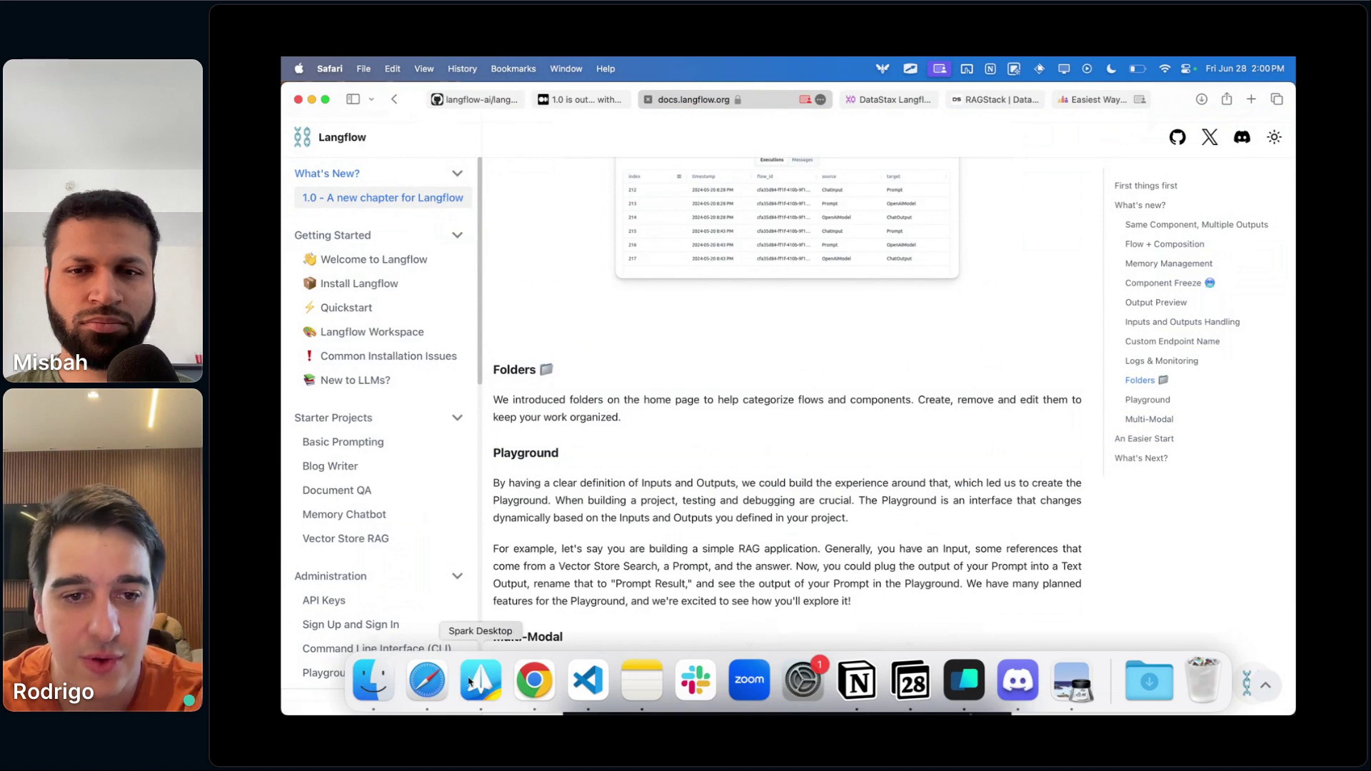
left_click(534, 679)
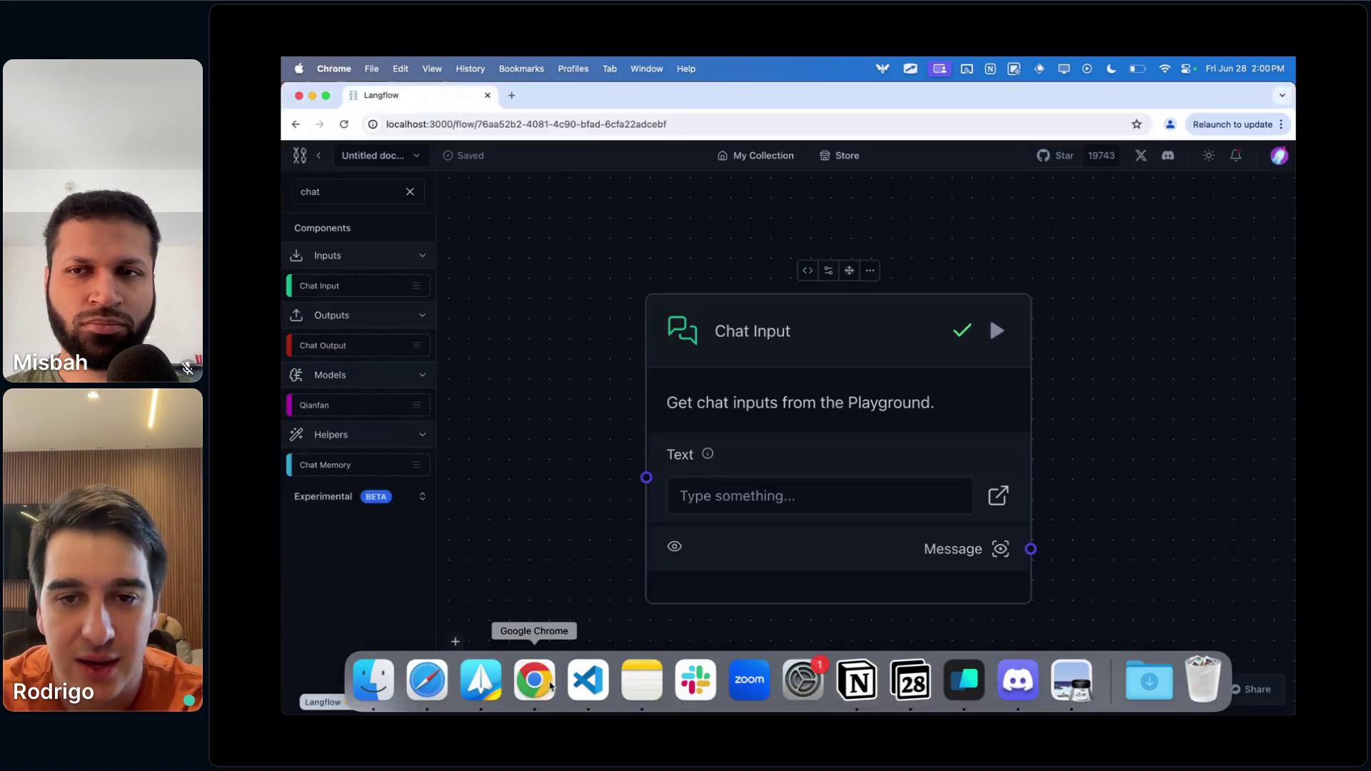
left_click(1082, 691)
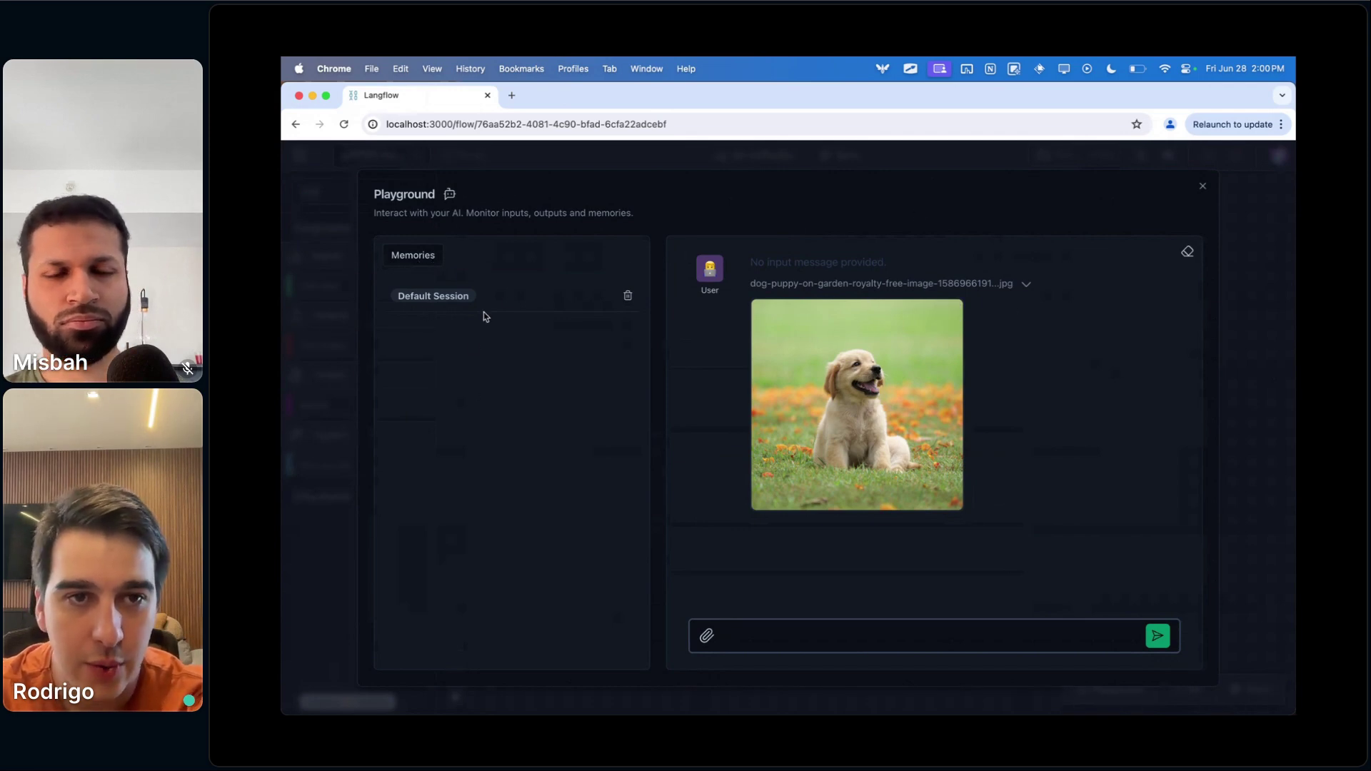
mouse_move(959, 325)
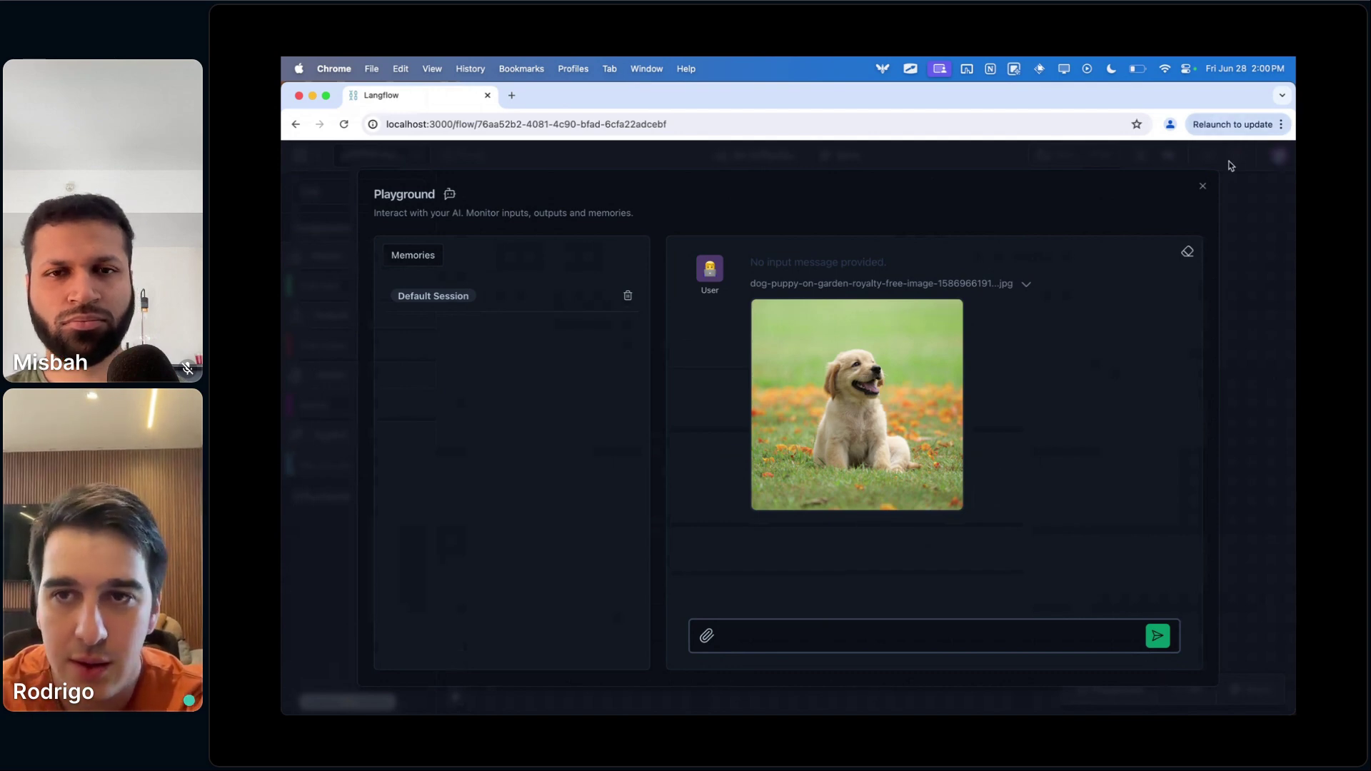
left_click(1207, 187)
left_click(1206, 187)
- Find the components matching "text" and add a Text Input and a Text Output to the canvas
left_click(348, 189)
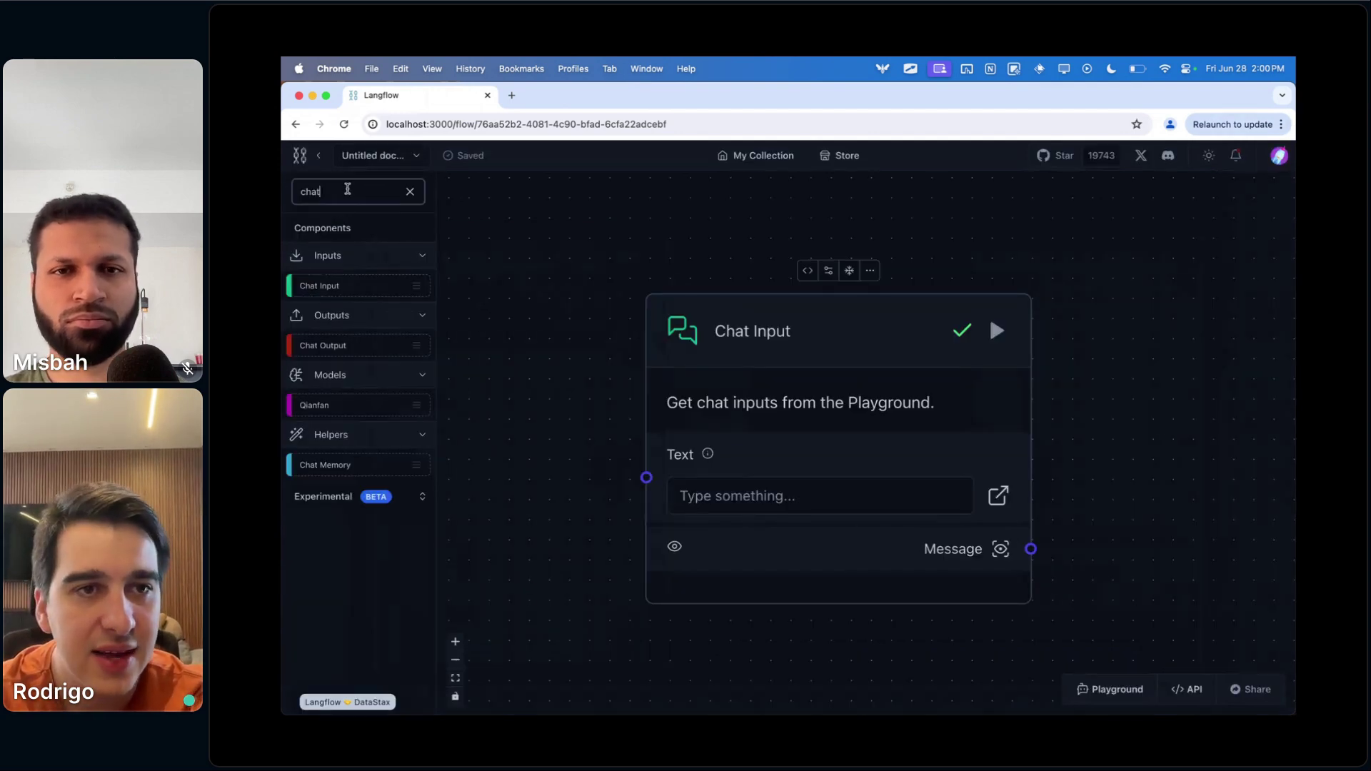
double_click(347, 189)
type("text")
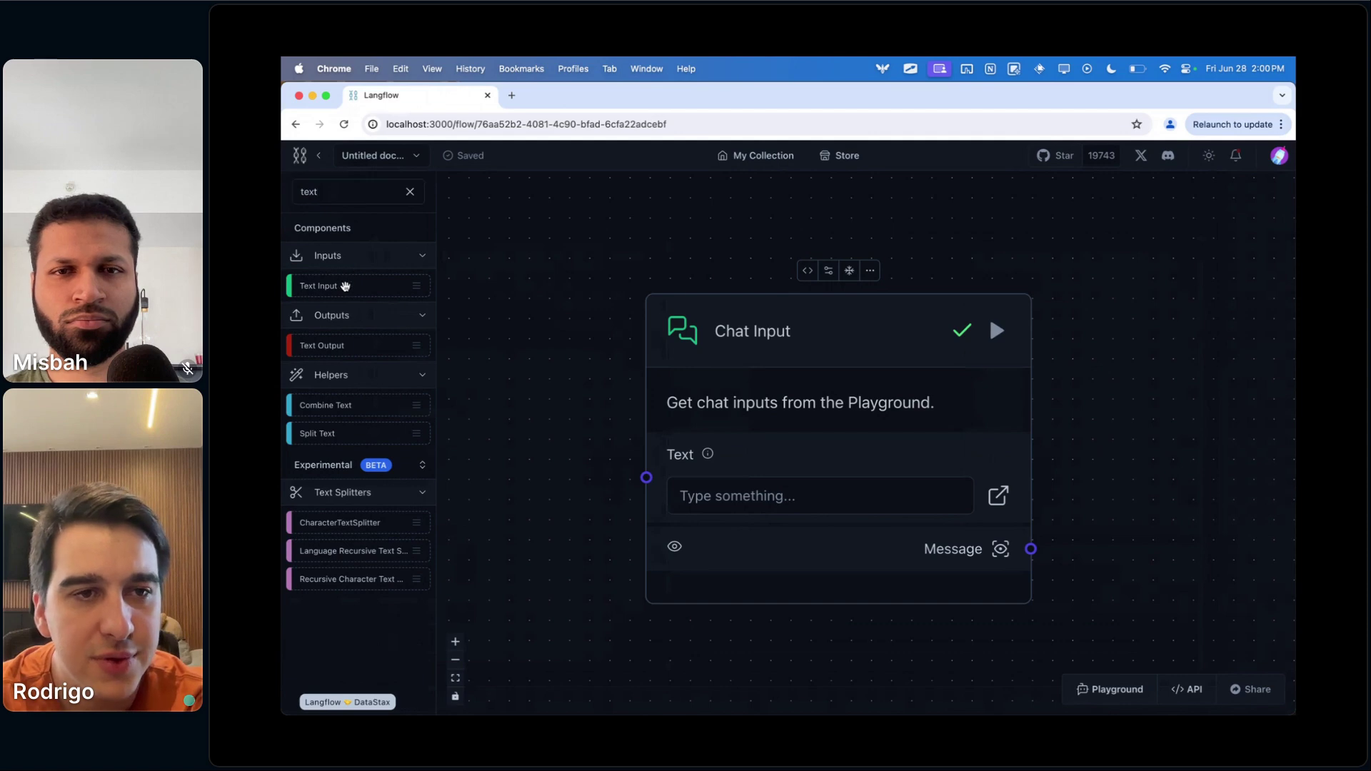
left_click_drag(343, 284, 528, 438)
left_click_drag(322, 345, 1014, 275)
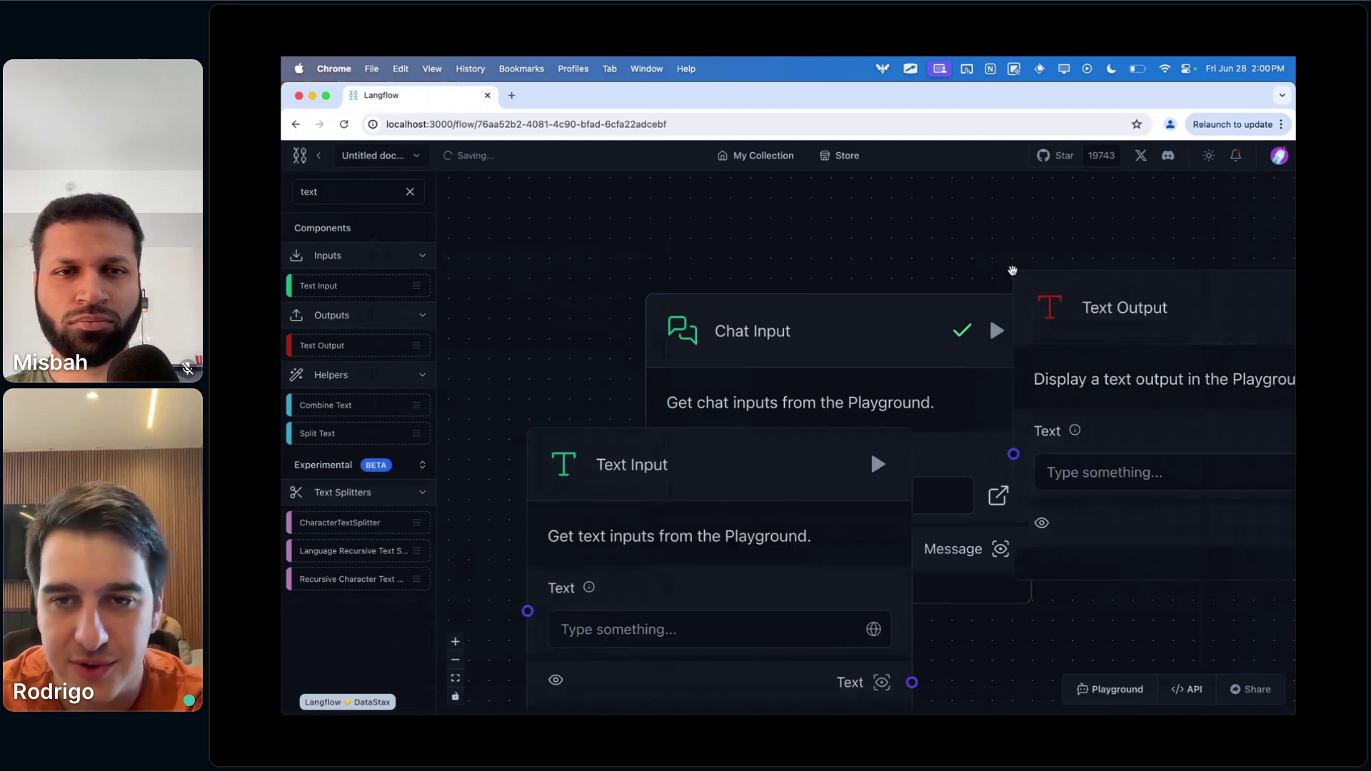
- Examine the Inputs, Outputs and Memories sections of the Playground, and close it
left_click(1123, 698)
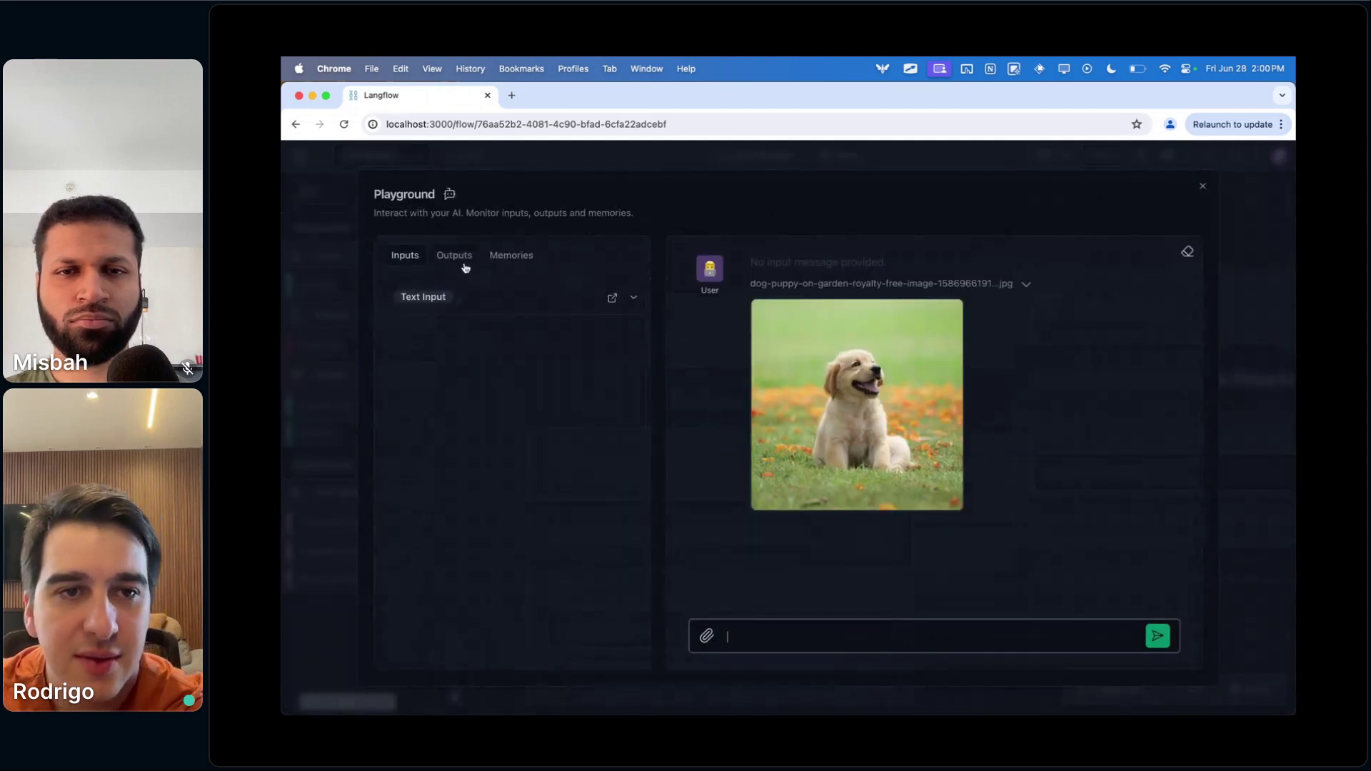
left_click(454, 257)
left_click(409, 257)
left_click(461, 262)
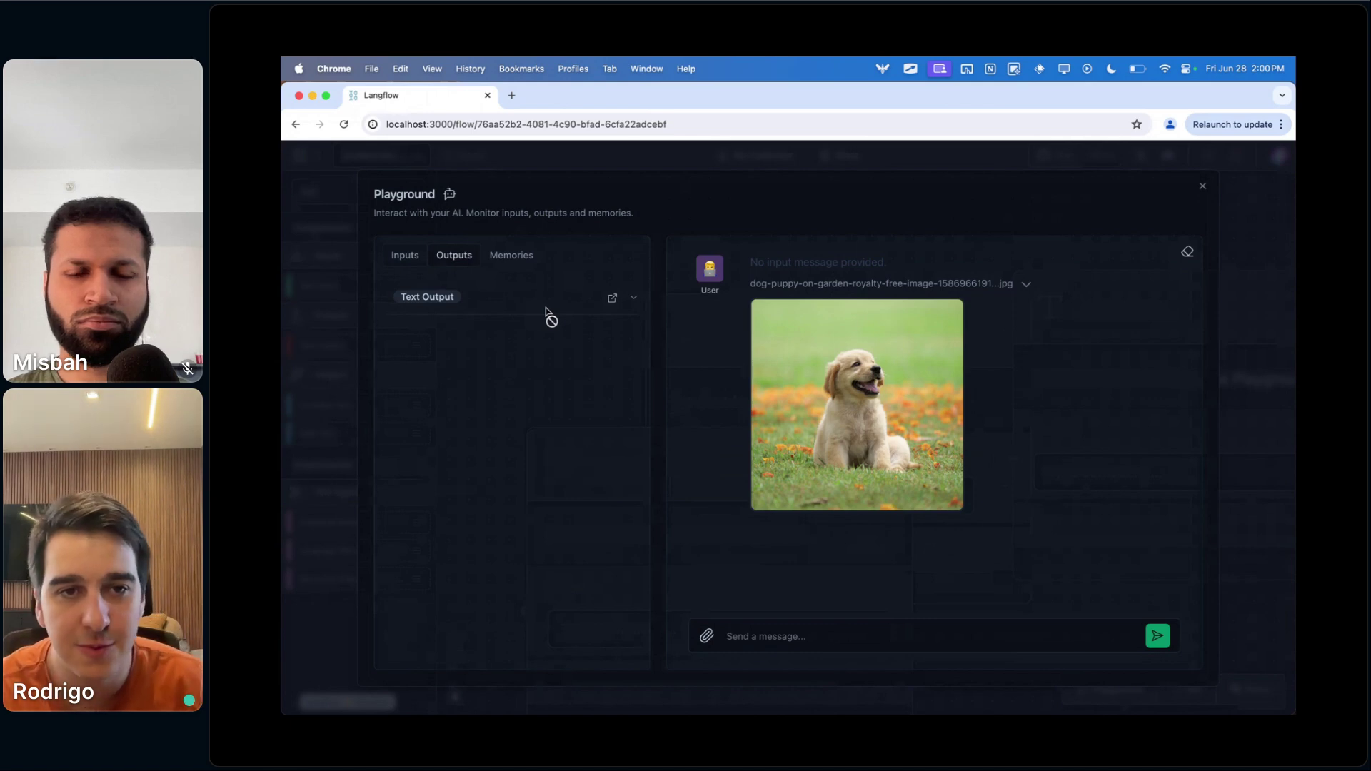
left_click(511, 255)
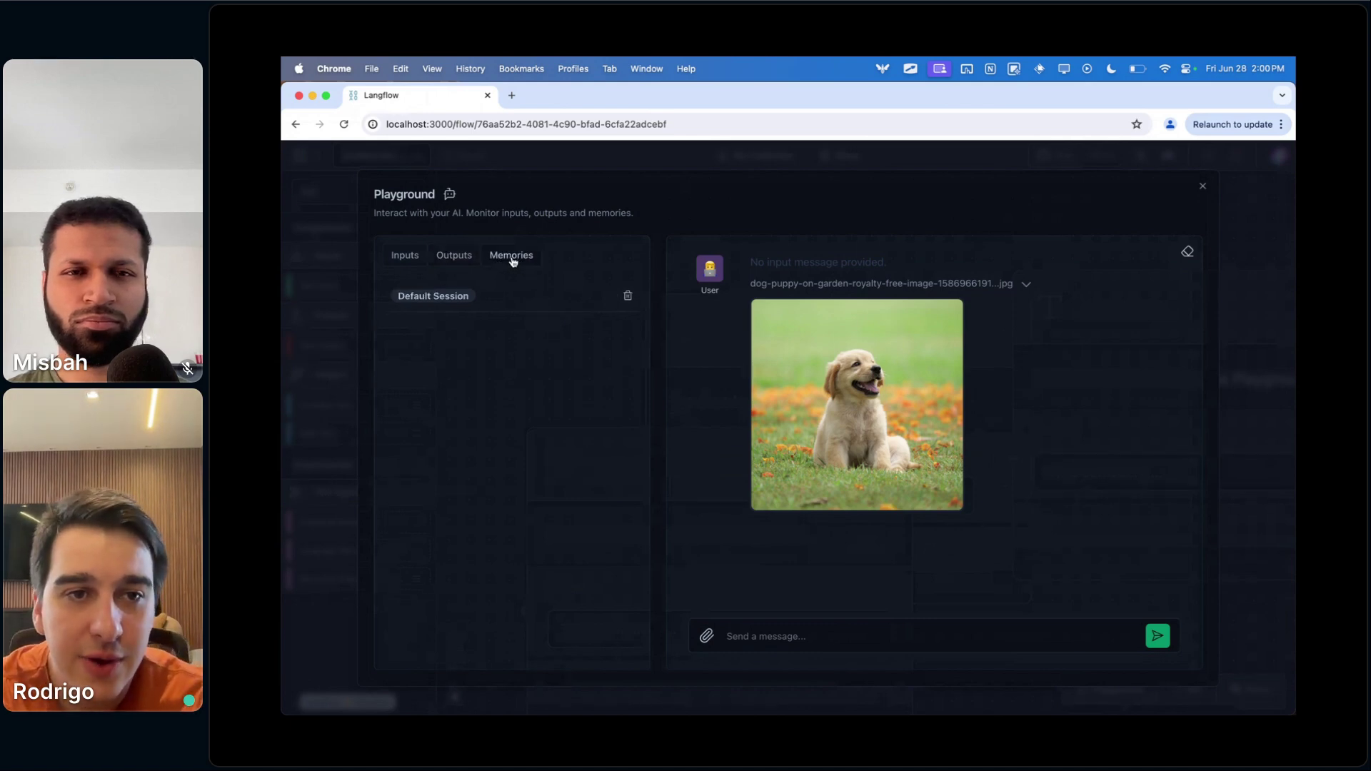
left_click(1204, 187)
- Set the Chat Input component's Session ID to kmdlkqmdlkm in its advanced settings and save the changes
scroll(814, 345, "up", 3)
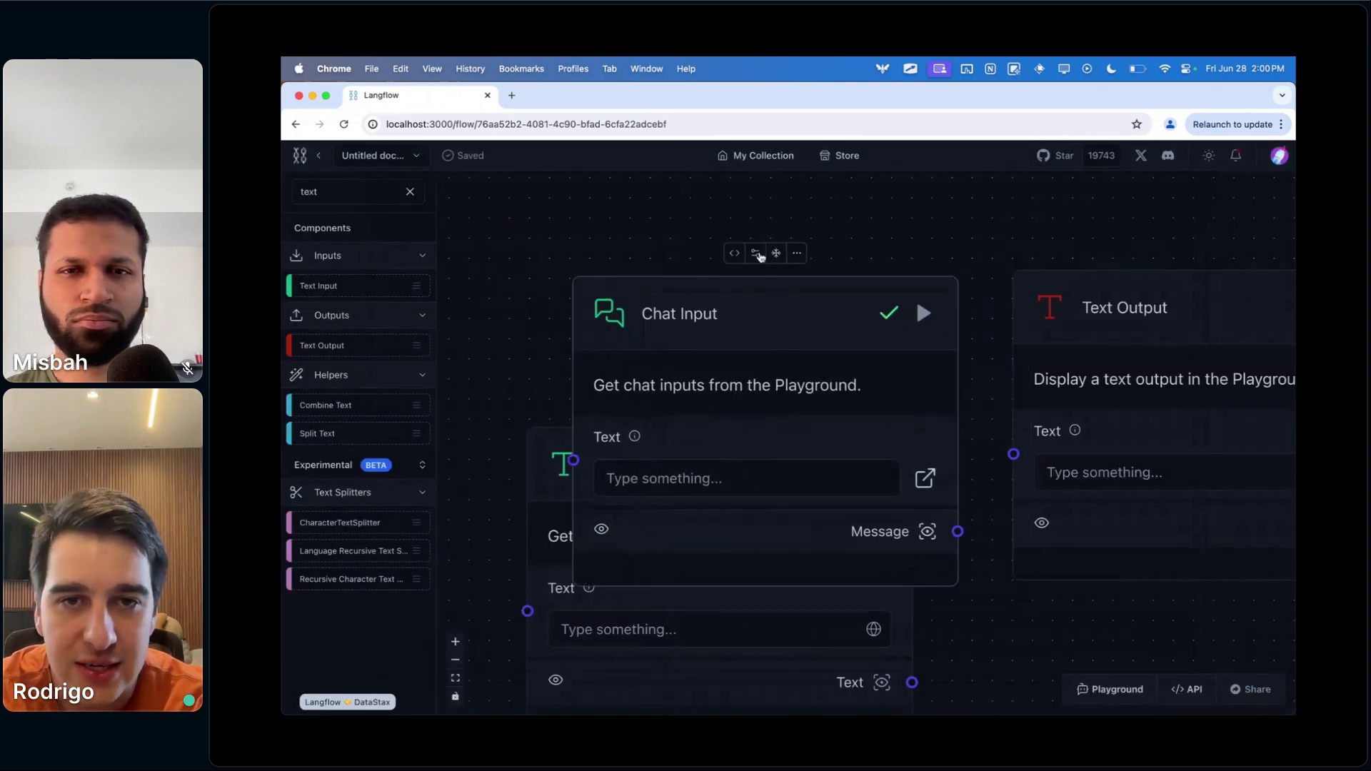
left_click(748, 251)
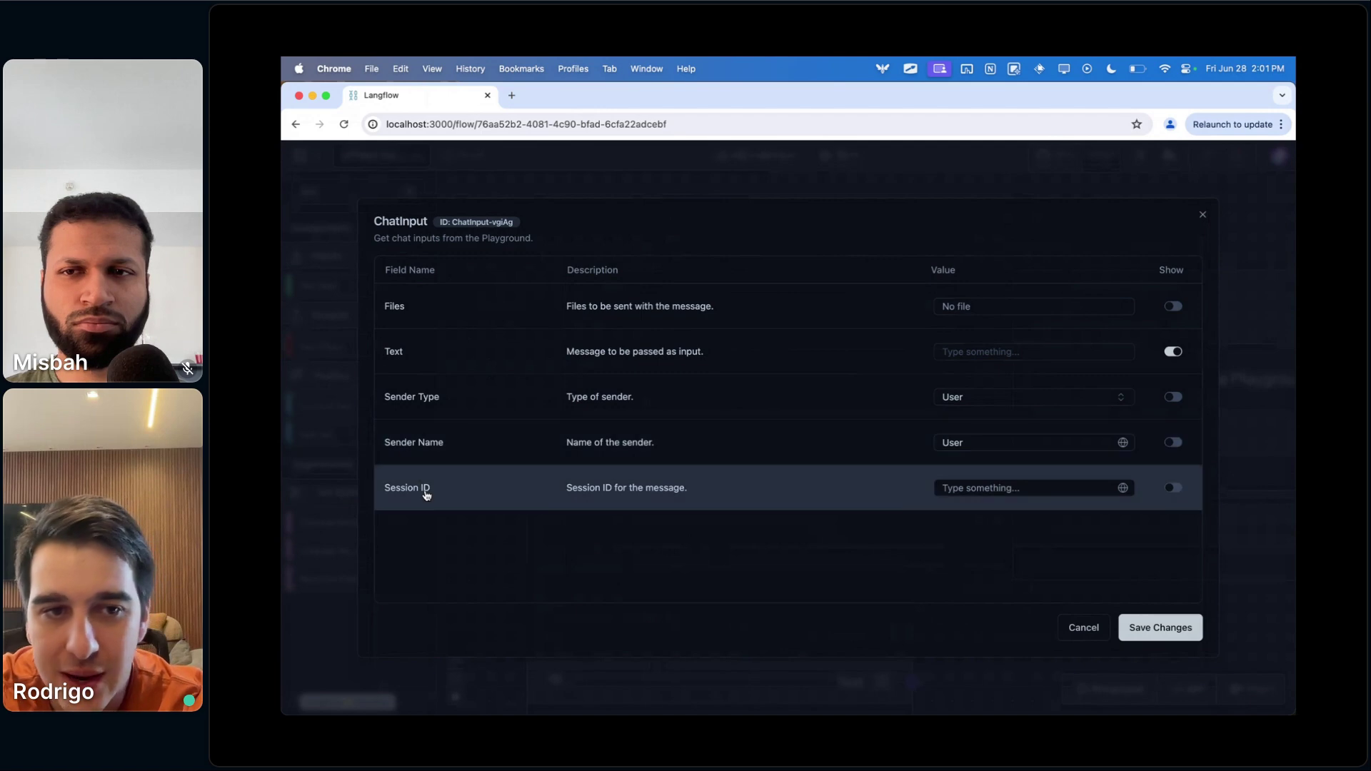
left_click(1025, 487)
type("kmdlkqmdlkm")
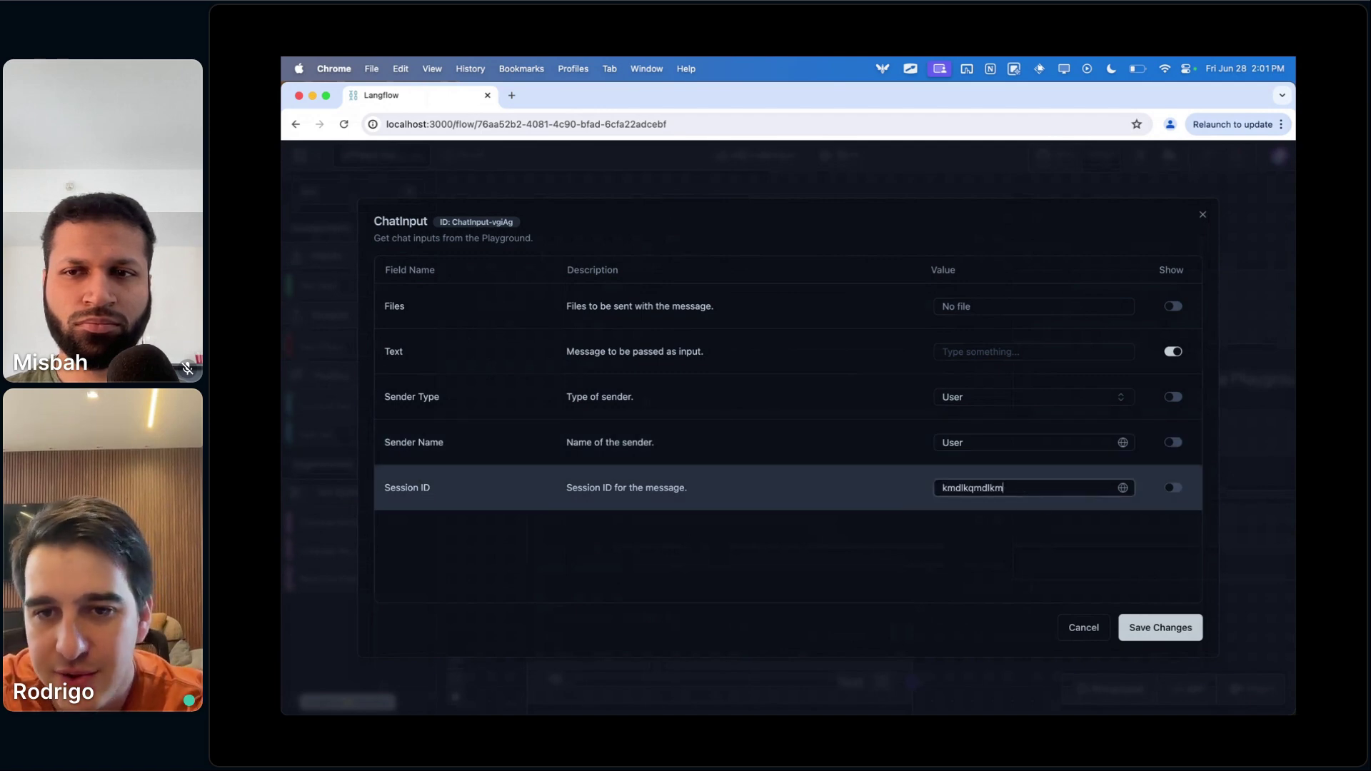
left_click(1160, 627)
- Send the chat message "km;" in the Playground under the new session, and close the Playground
left_click(1112, 689)
type("km;")
key("Return")
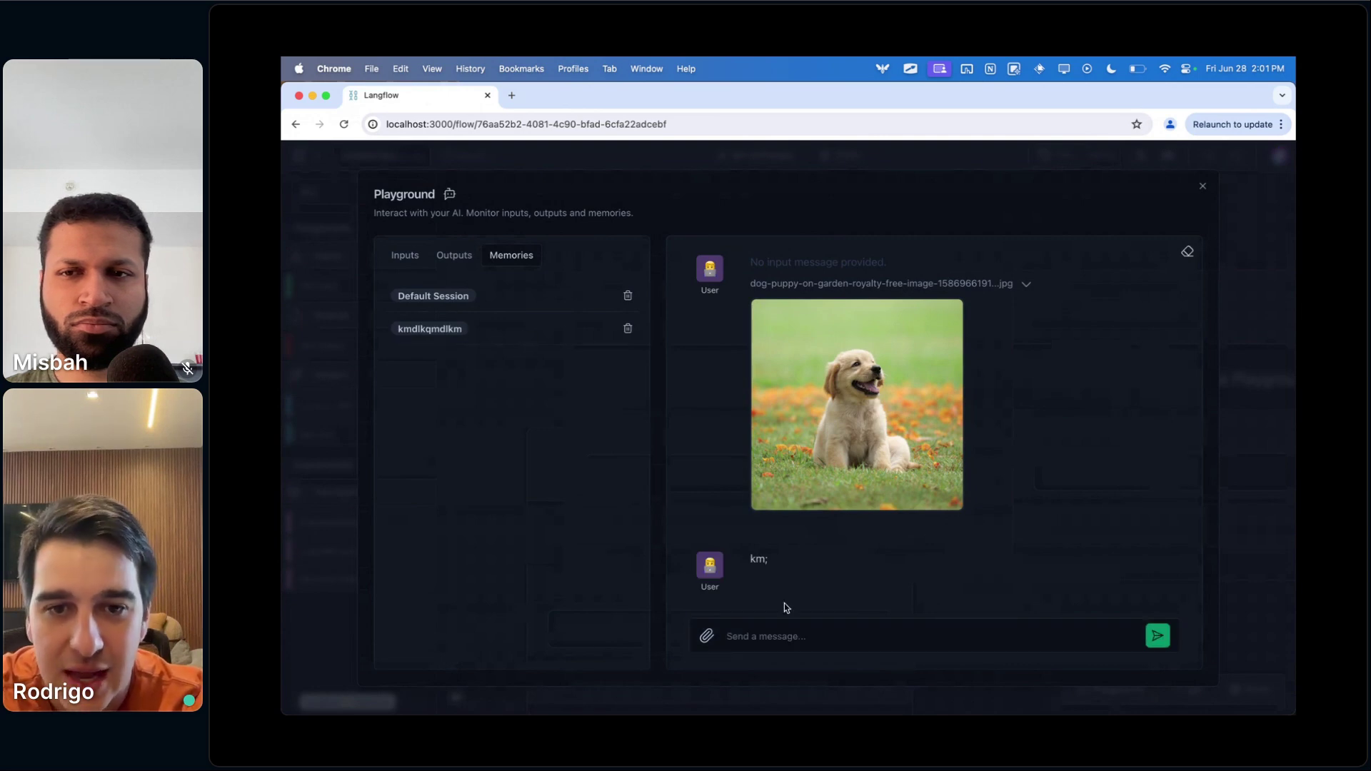
left_click(765, 637)
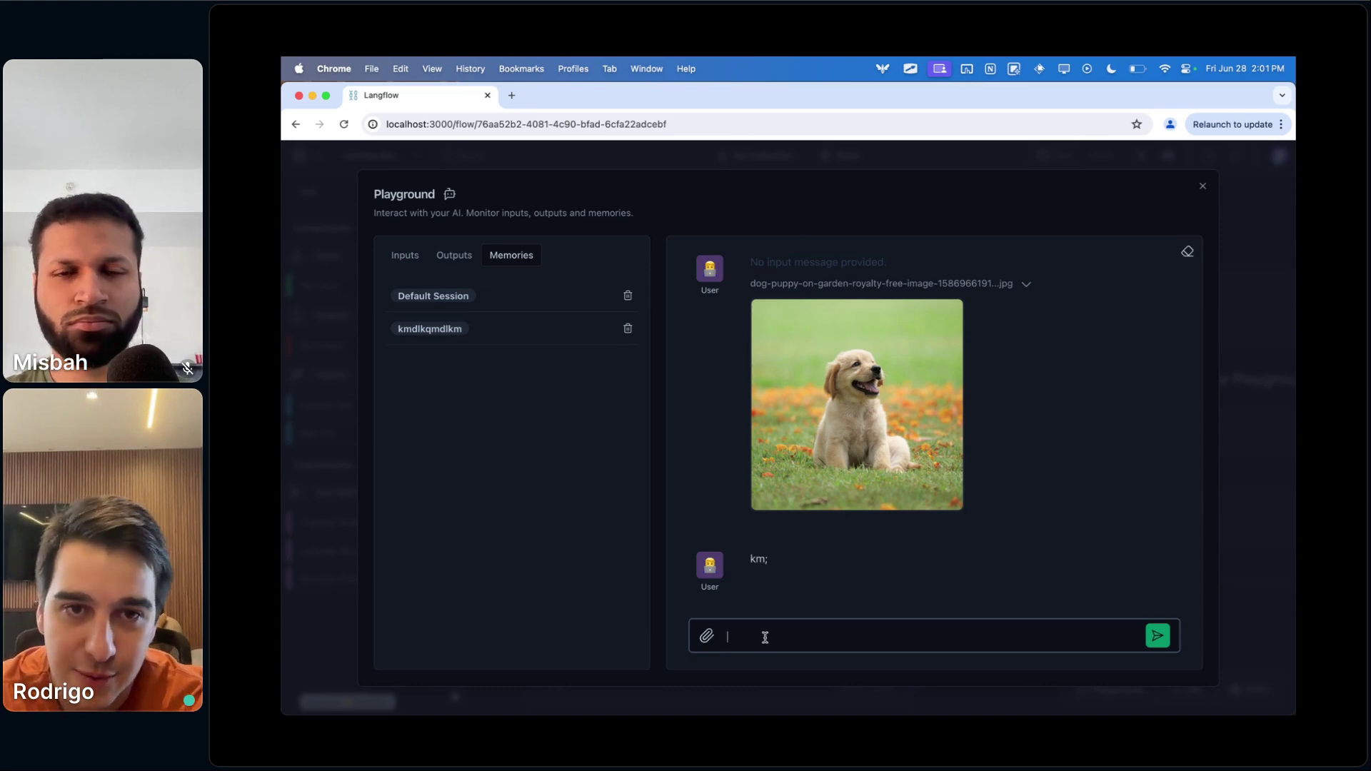
left_click(1200, 187)
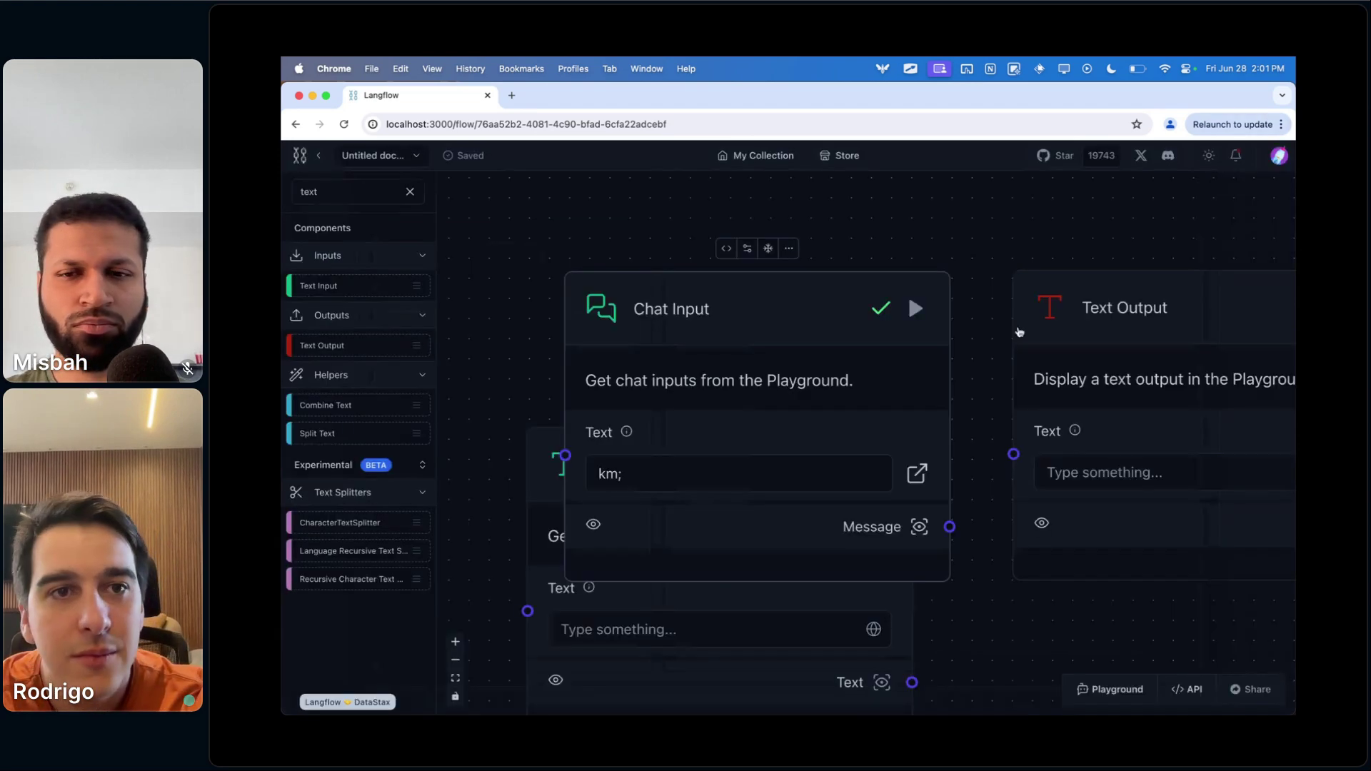
- Switch to the Langflow 1.0 docs in Safari and review the Playground and Multi-Modal sections
left_click(429, 680)
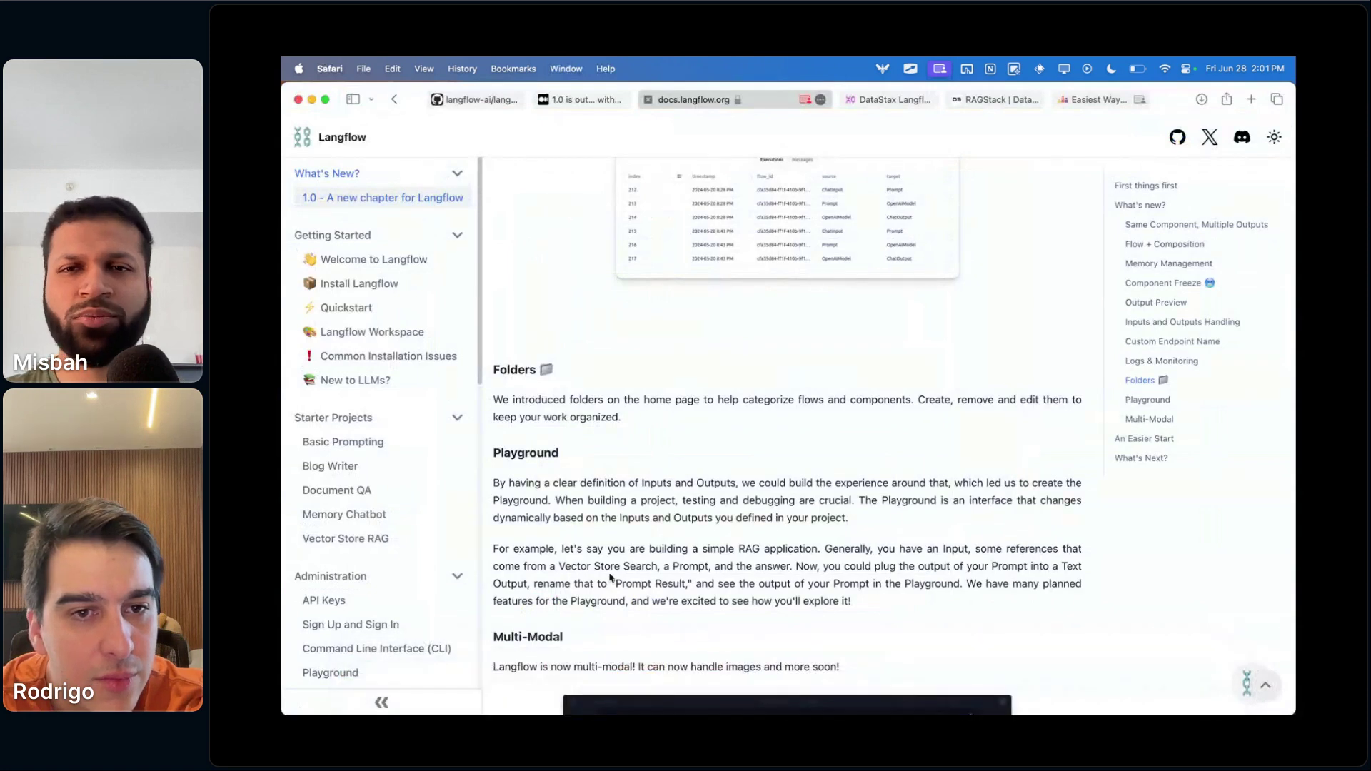
scroll(610, 577, "down", 3)
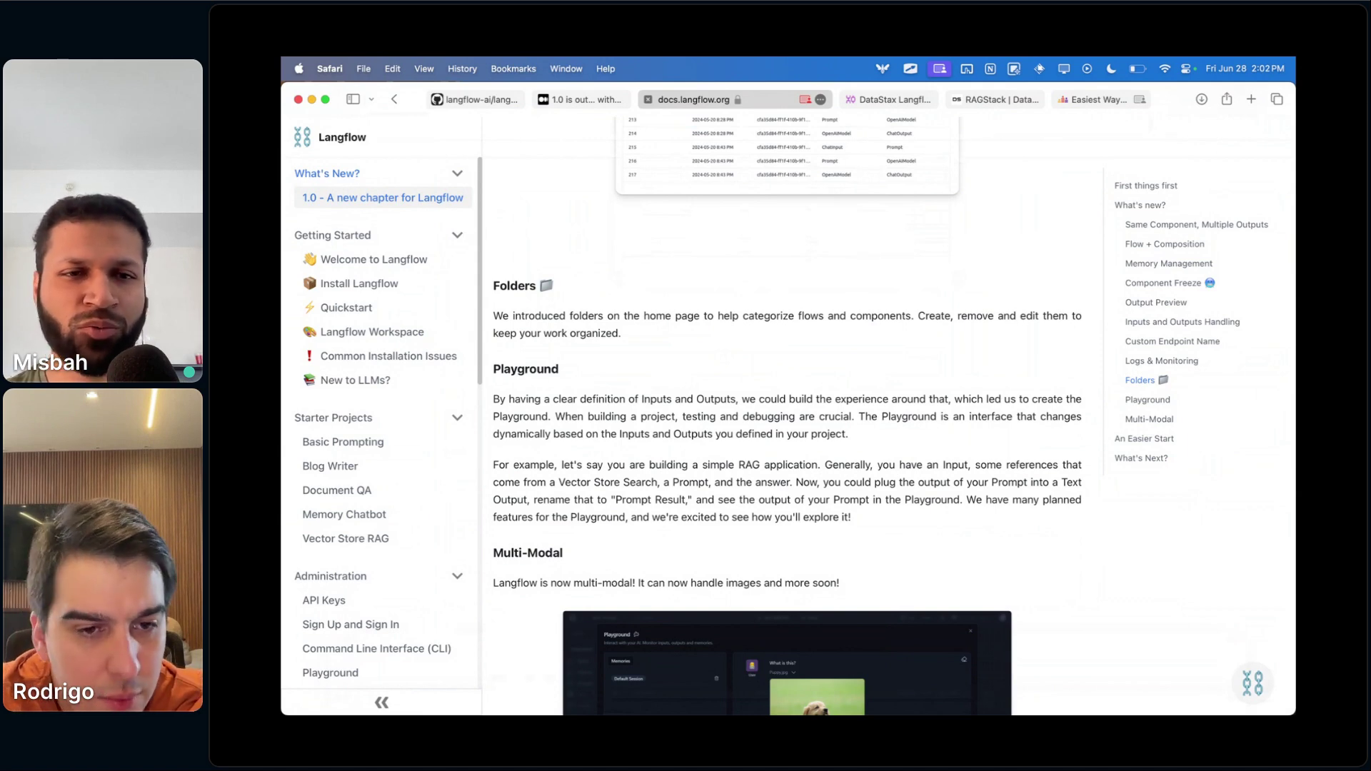
- Switch back to Langflow in Chrome and delete the Chat Input, Text Input and Text Output components from the canvas
mouse_move(524, 686)
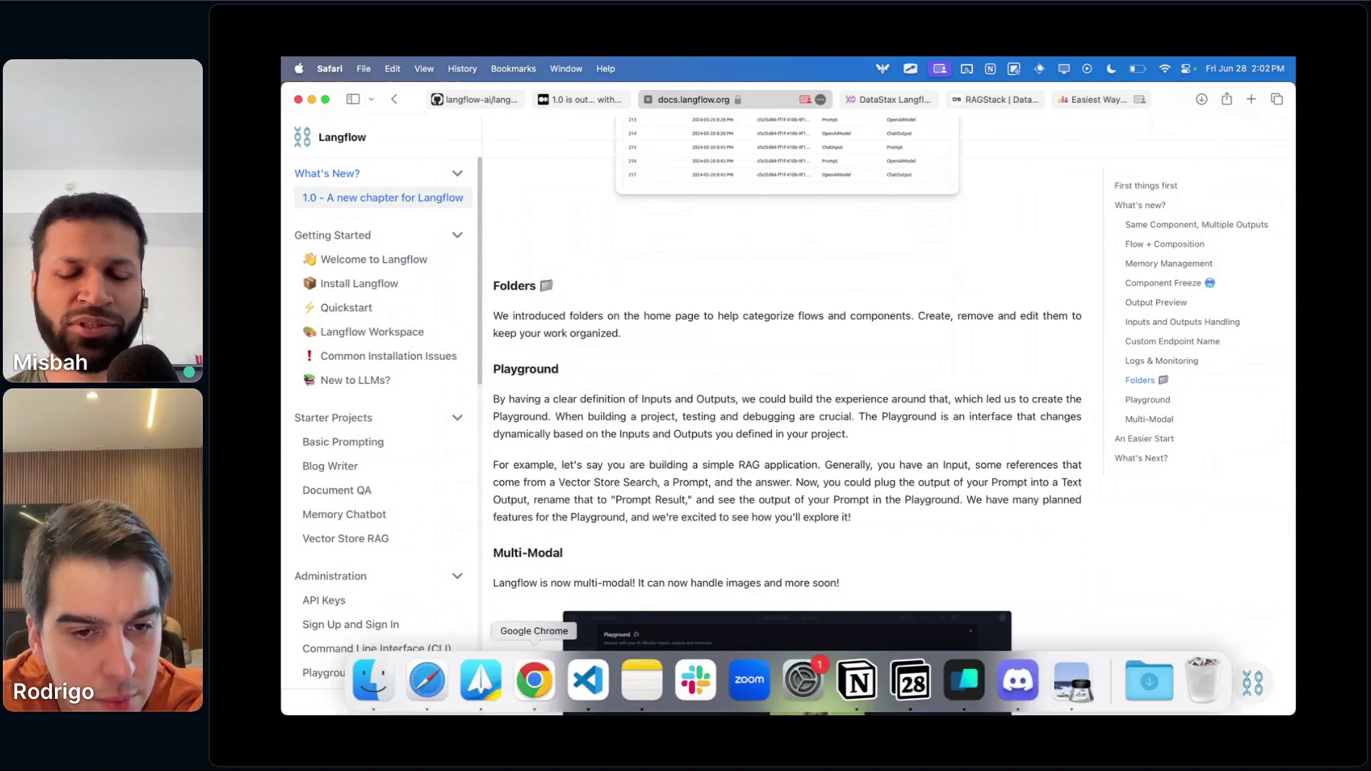
left_click(525, 685)
key("BackSpace")
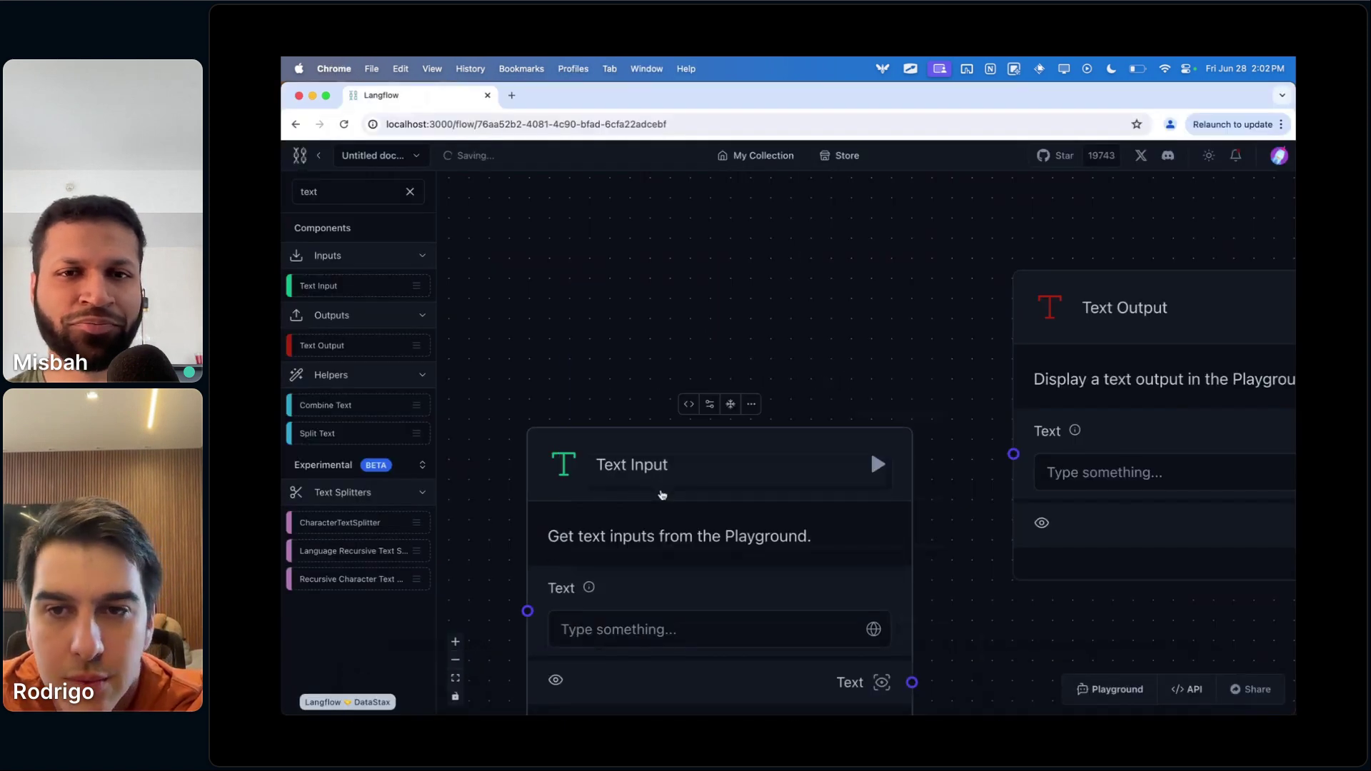
key("BackSpace")
left_click(1029, 333)
key("BackSpace")
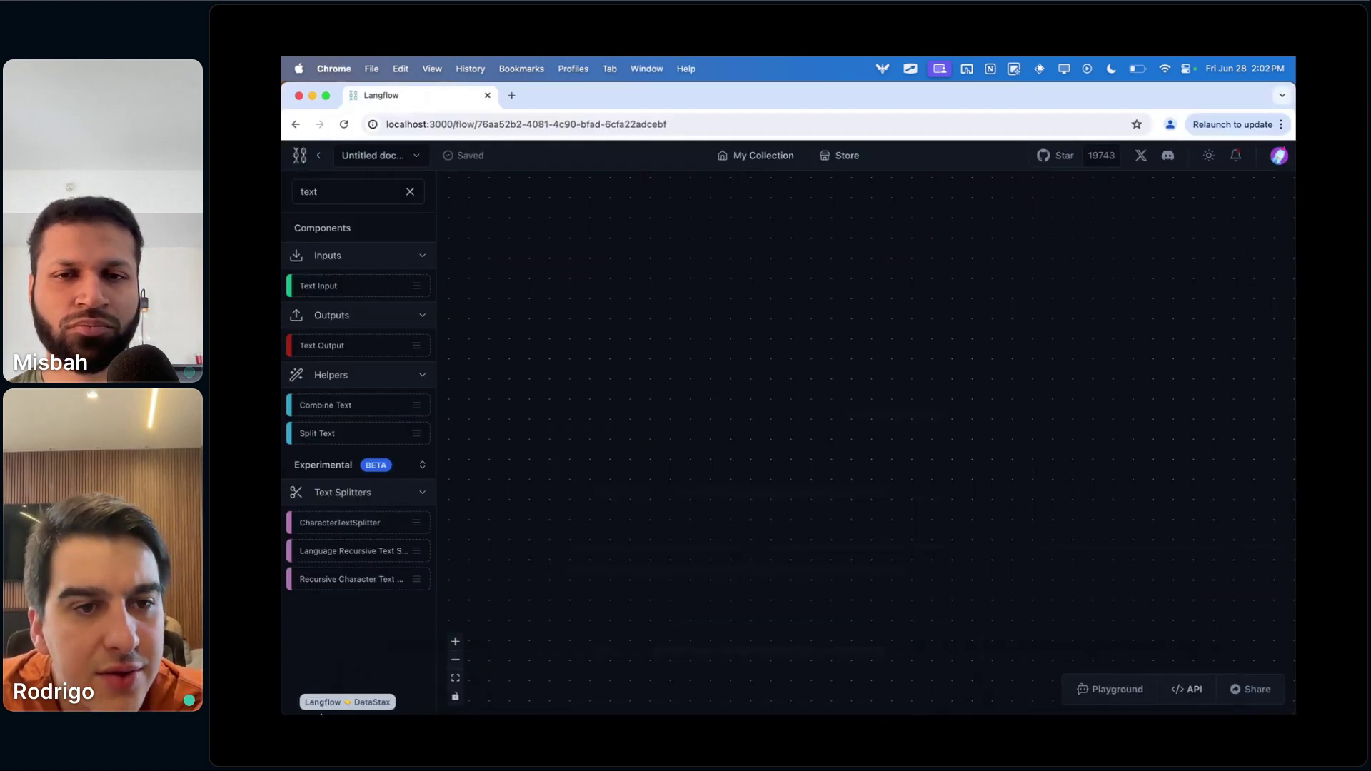
- Search the components for "file" and add the File loader to the empty canvas
left_click(411, 192)
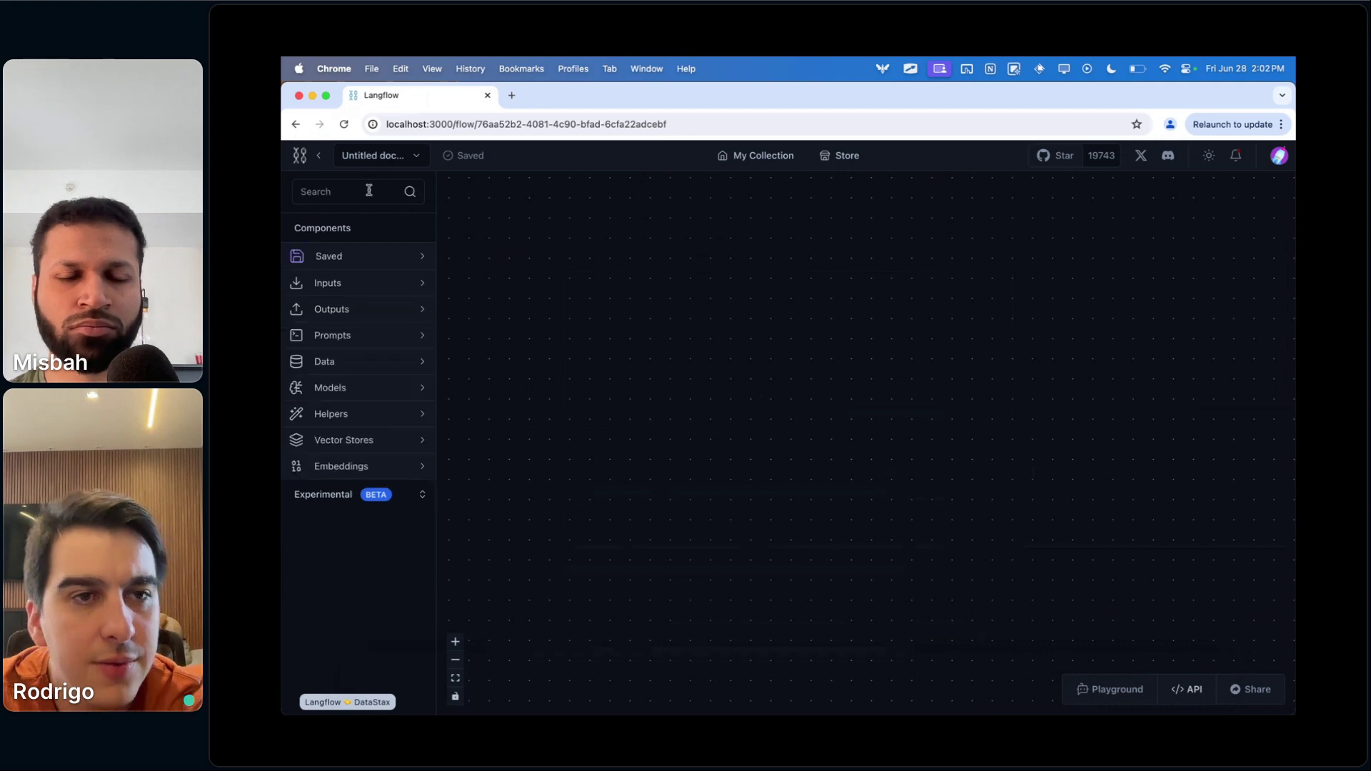
left_click(368, 190)
type("file")
left_click_drag(321, 286, 775, 319)
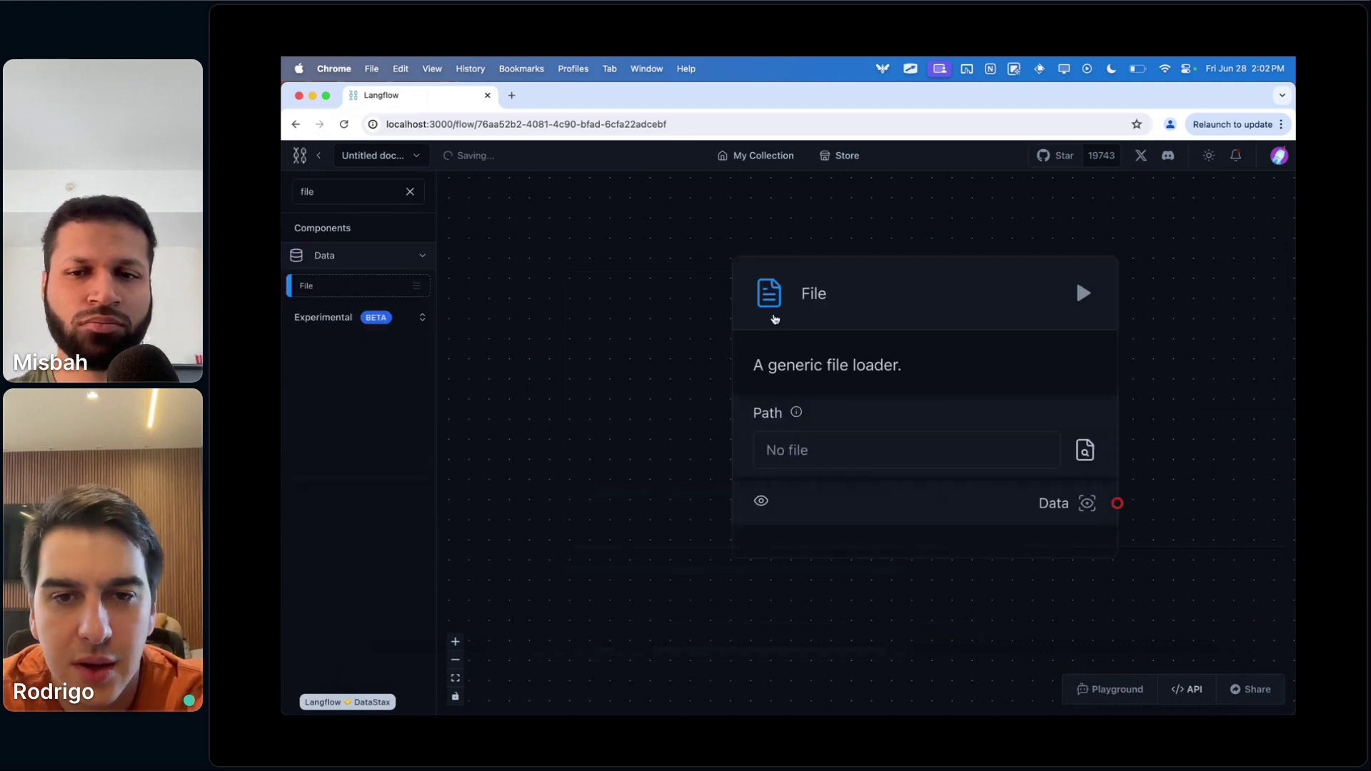
- Inspect the File component's Python code and copy the name TEXT_FILE_TYPES from its import line
left_click(789, 336)
left_click(819, 246)
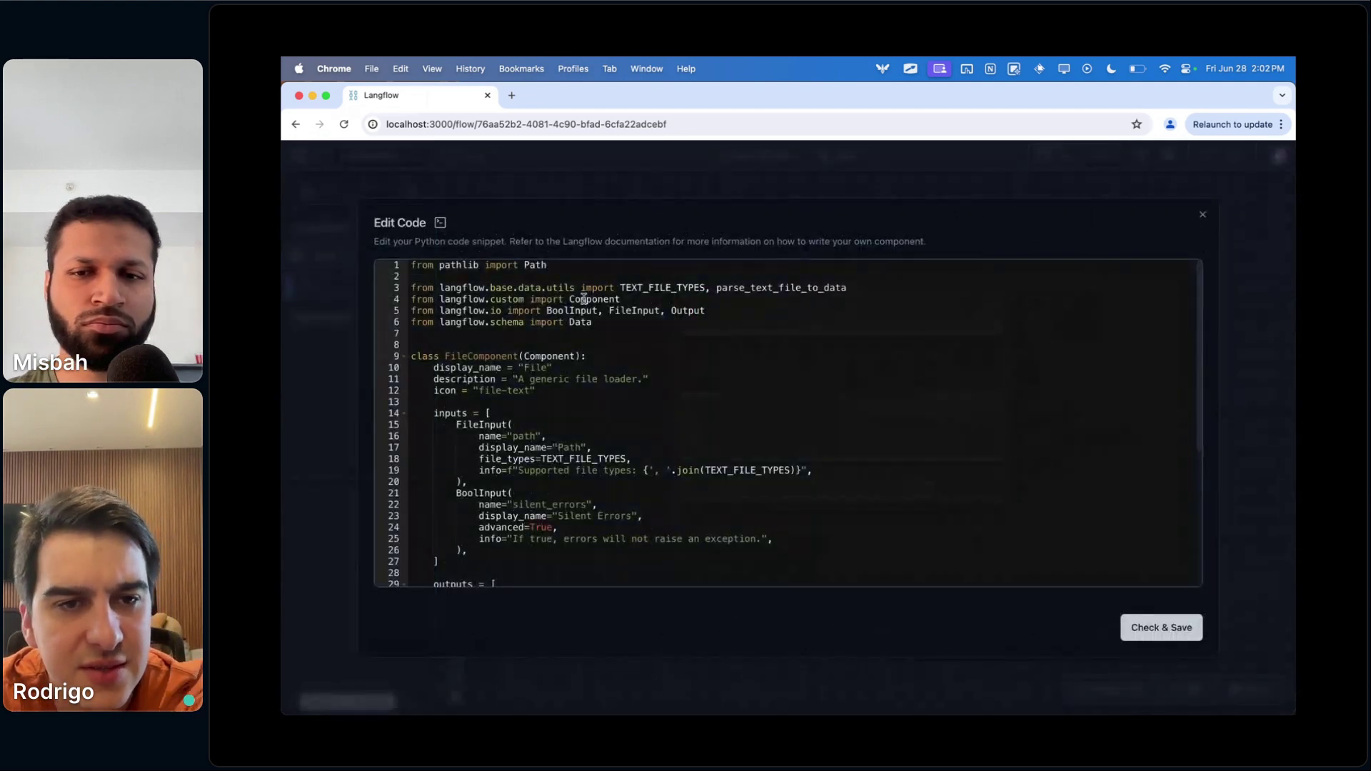
scroll(584, 298, "down", 5)
scroll(584, 299, "up", 5)
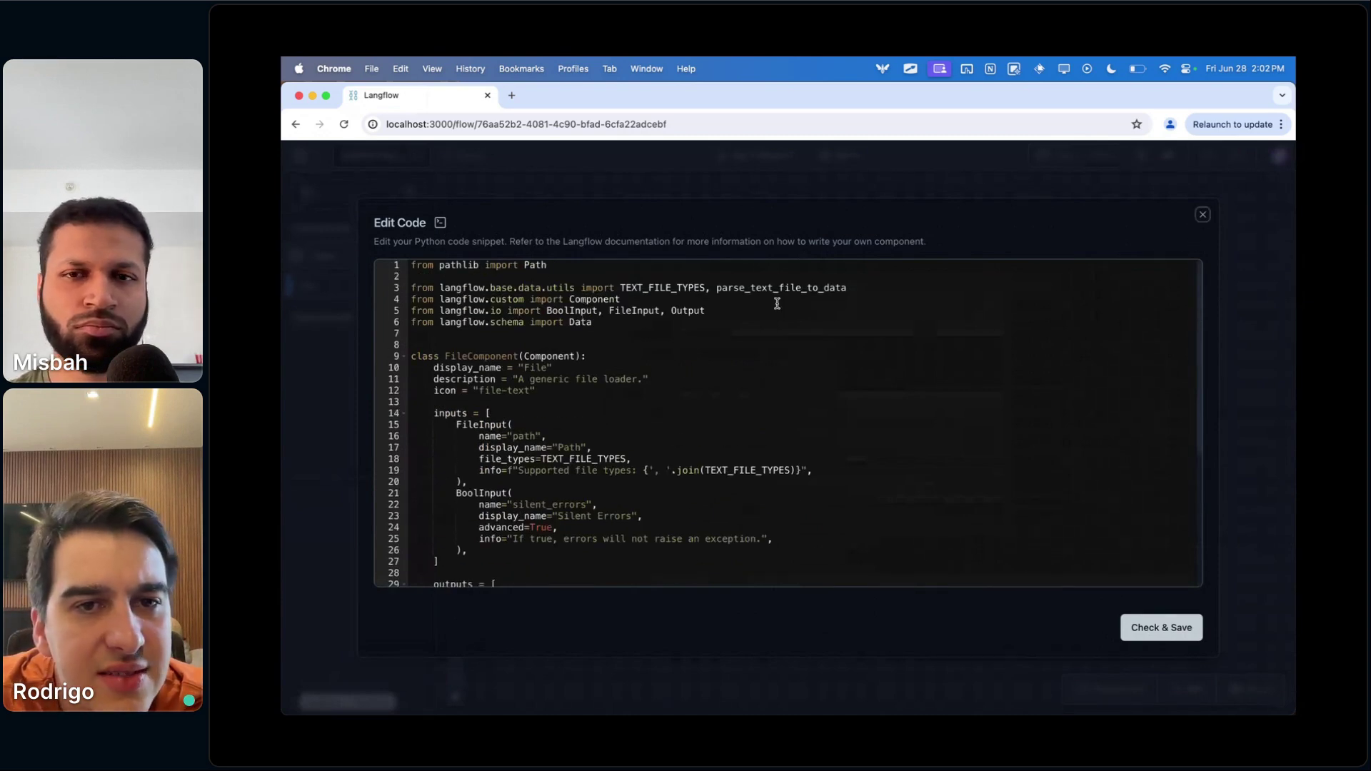
double_click(649, 287)
key("super+c")
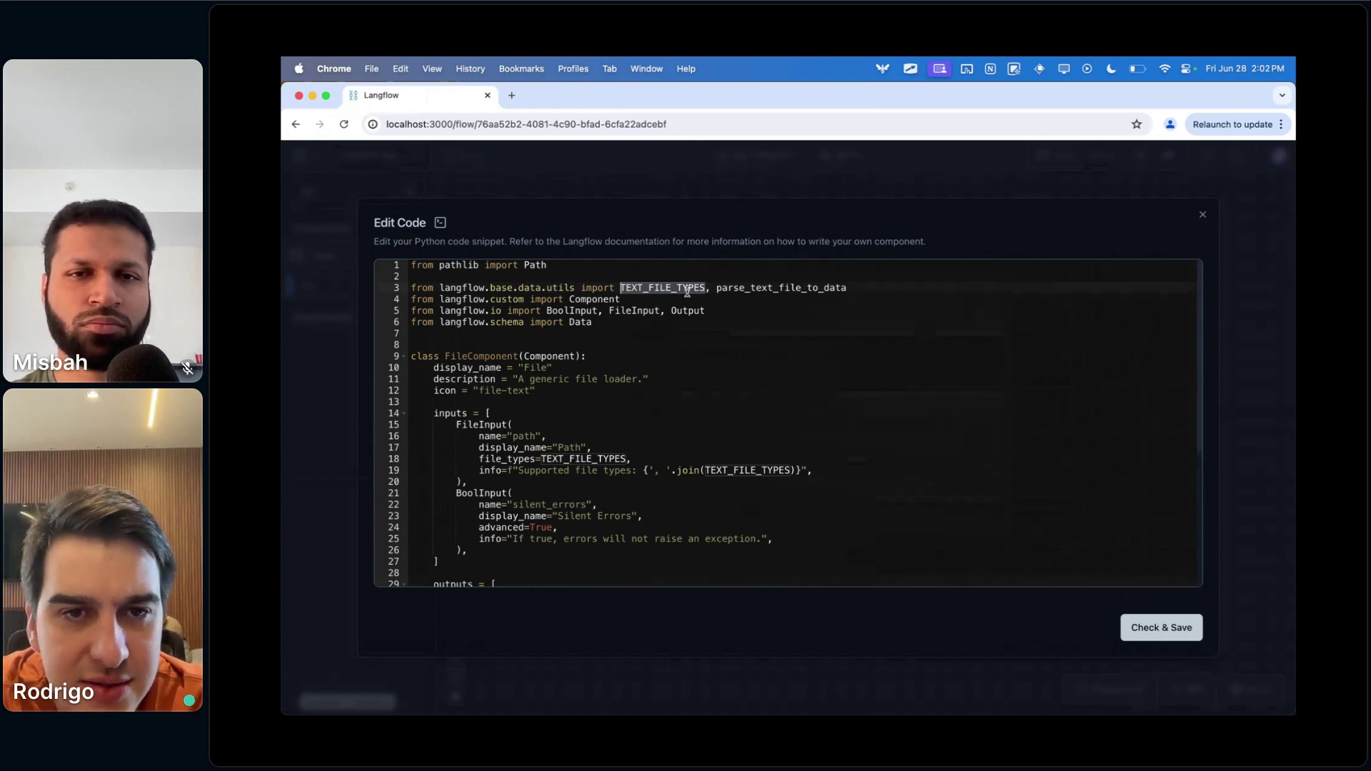
- Switch to VS Code, search the workspace for TEXT_FILE_TYPES, and go from File.py to its definition in utils.py
left_click(582, 684)
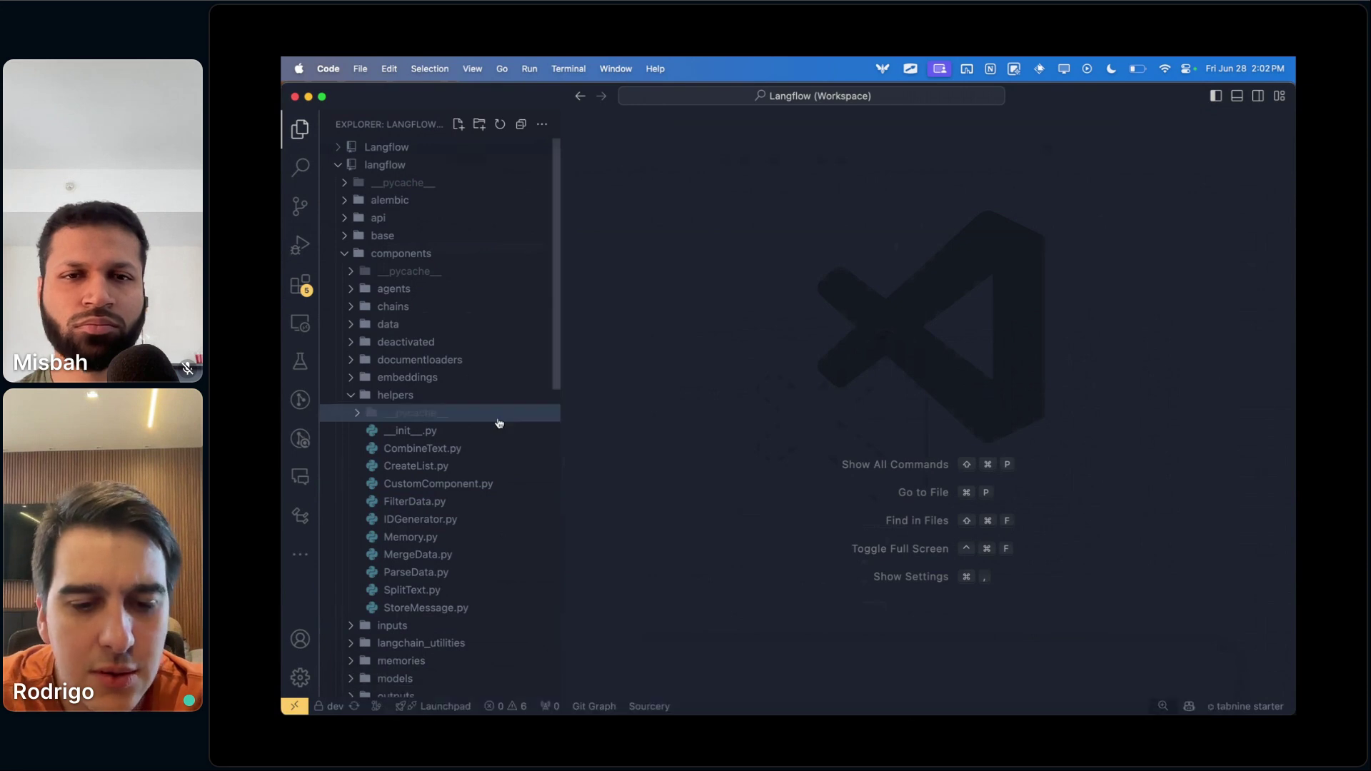
key("super+shift+f")
key("super+v")
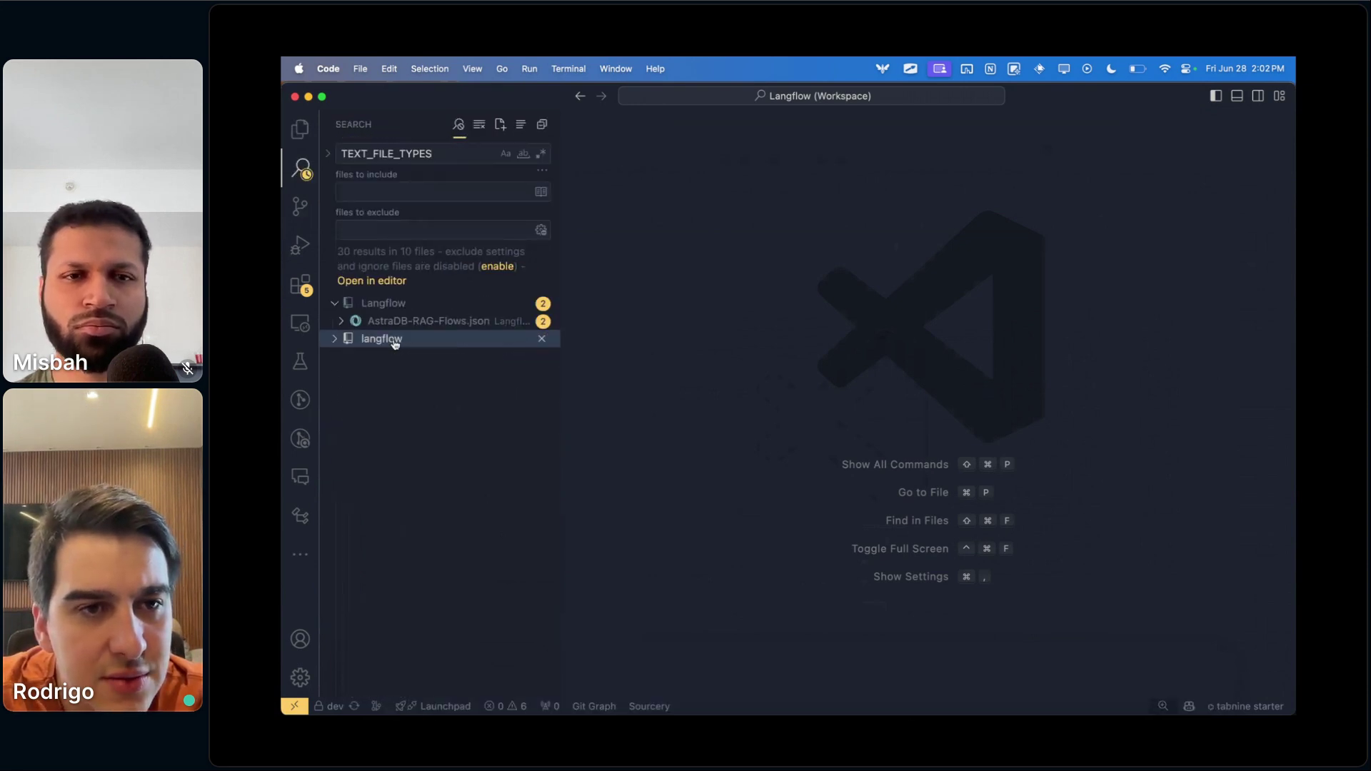
left_click(393, 392)
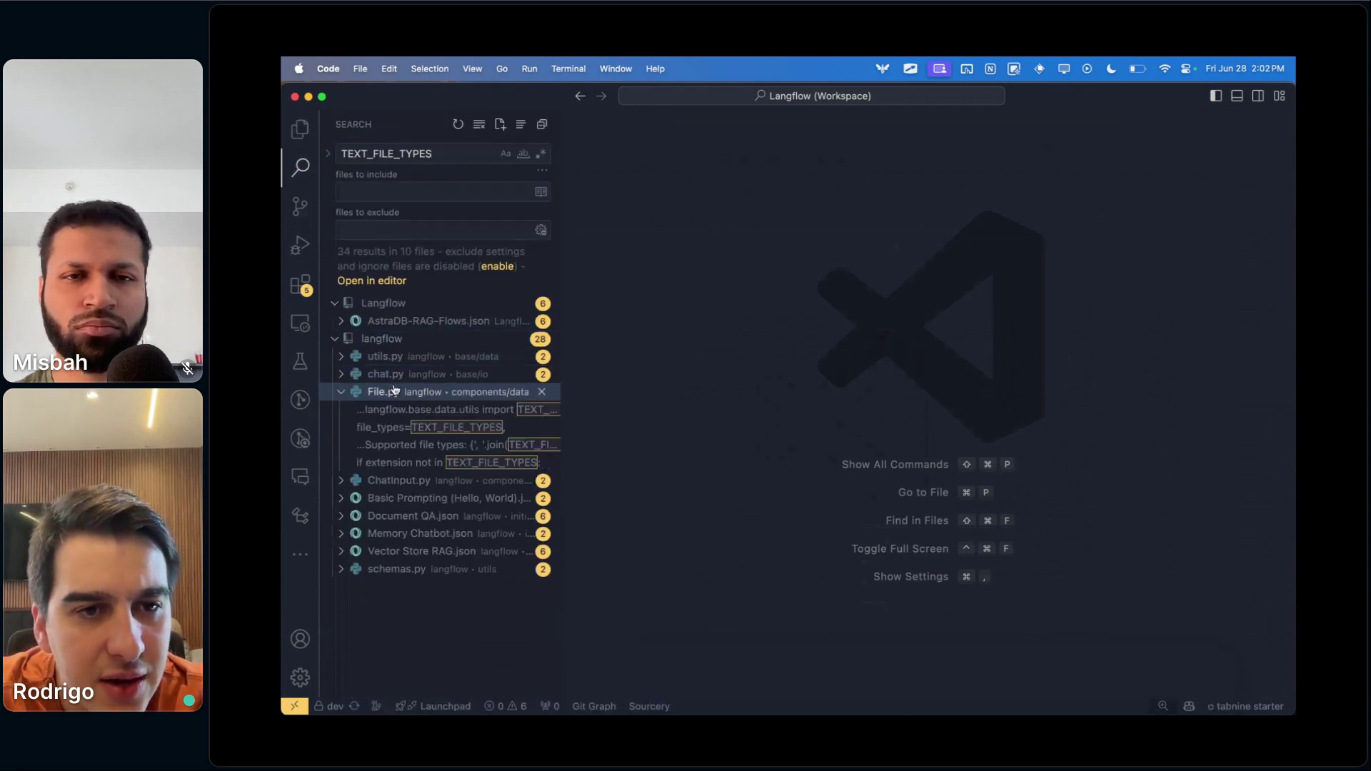
left_click(443, 428)
left_click(914, 201, "super")
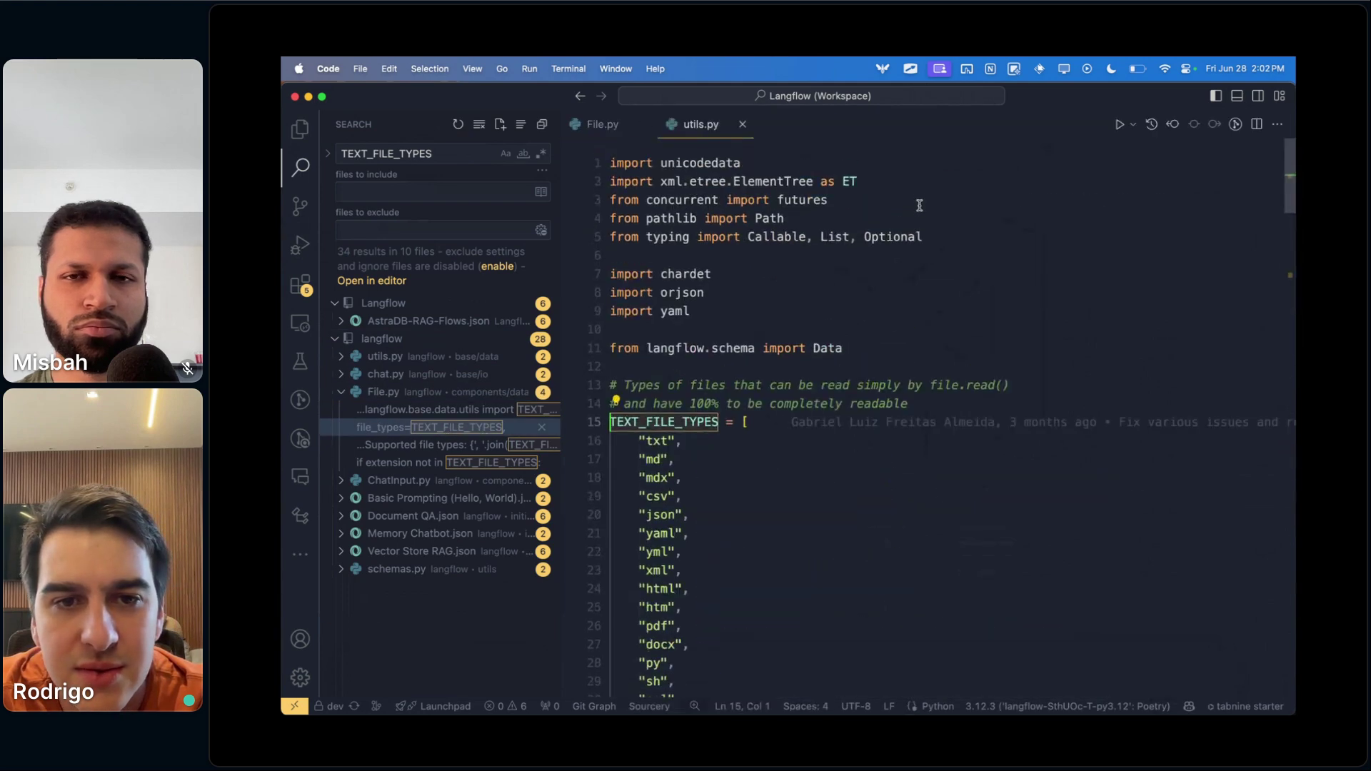
- Review the supported file types in utils.py and copy the whole TEXT_FILE_TYPES list
scroll(828, 421, "down", 5)
scroll(828, 422, "up", 5)
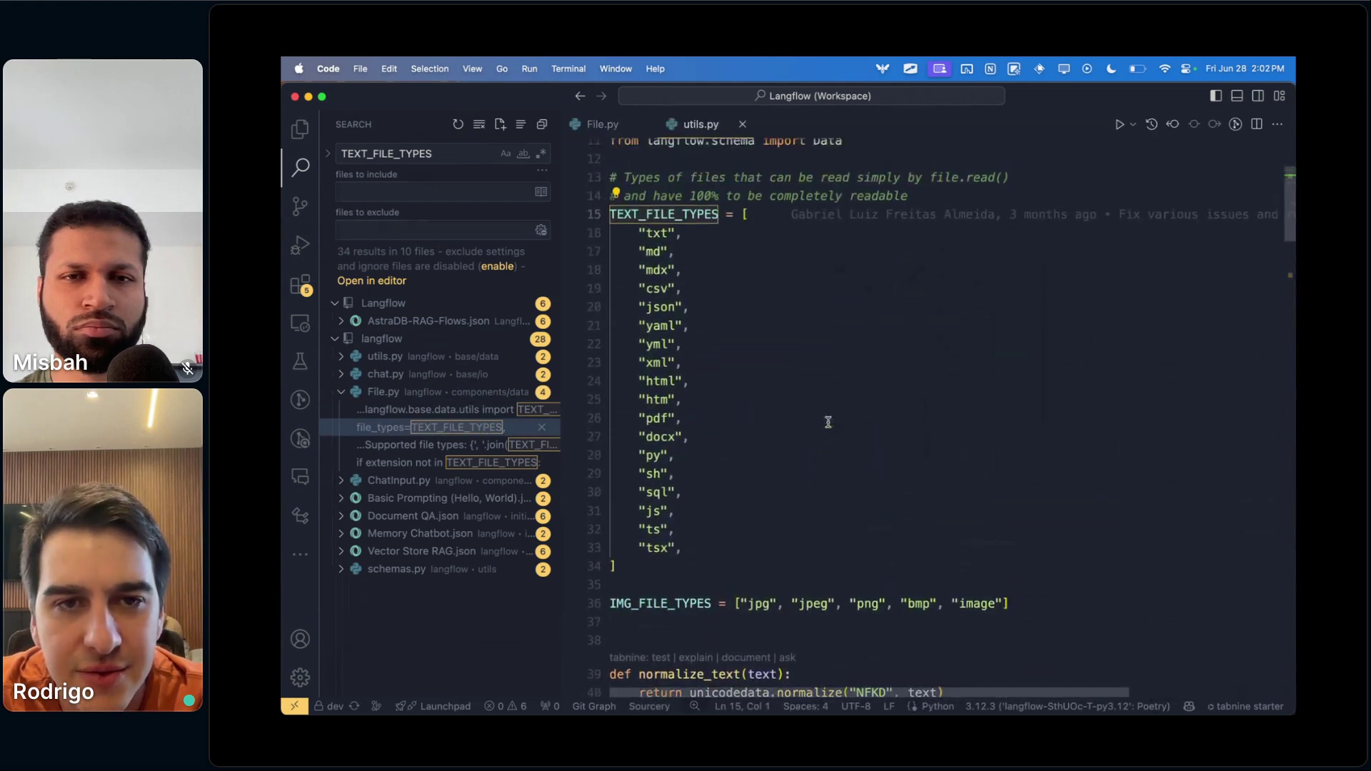
left_click(675, 570)
left_click_drag(664, 482, 593, 217)
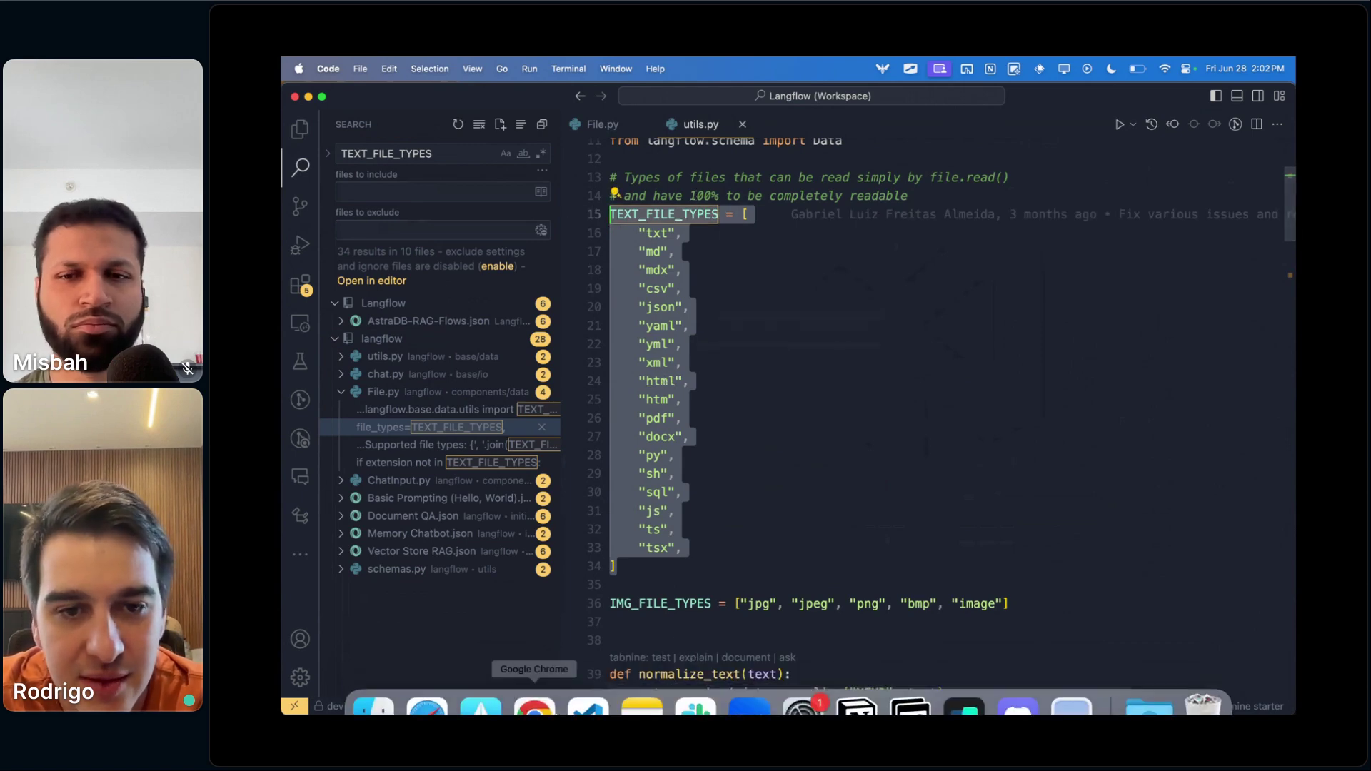
- Switch to the Crowdcast event page in Safari and post the copied TEXT_FILE_TYPES list in the chat
left_click(432, 691)
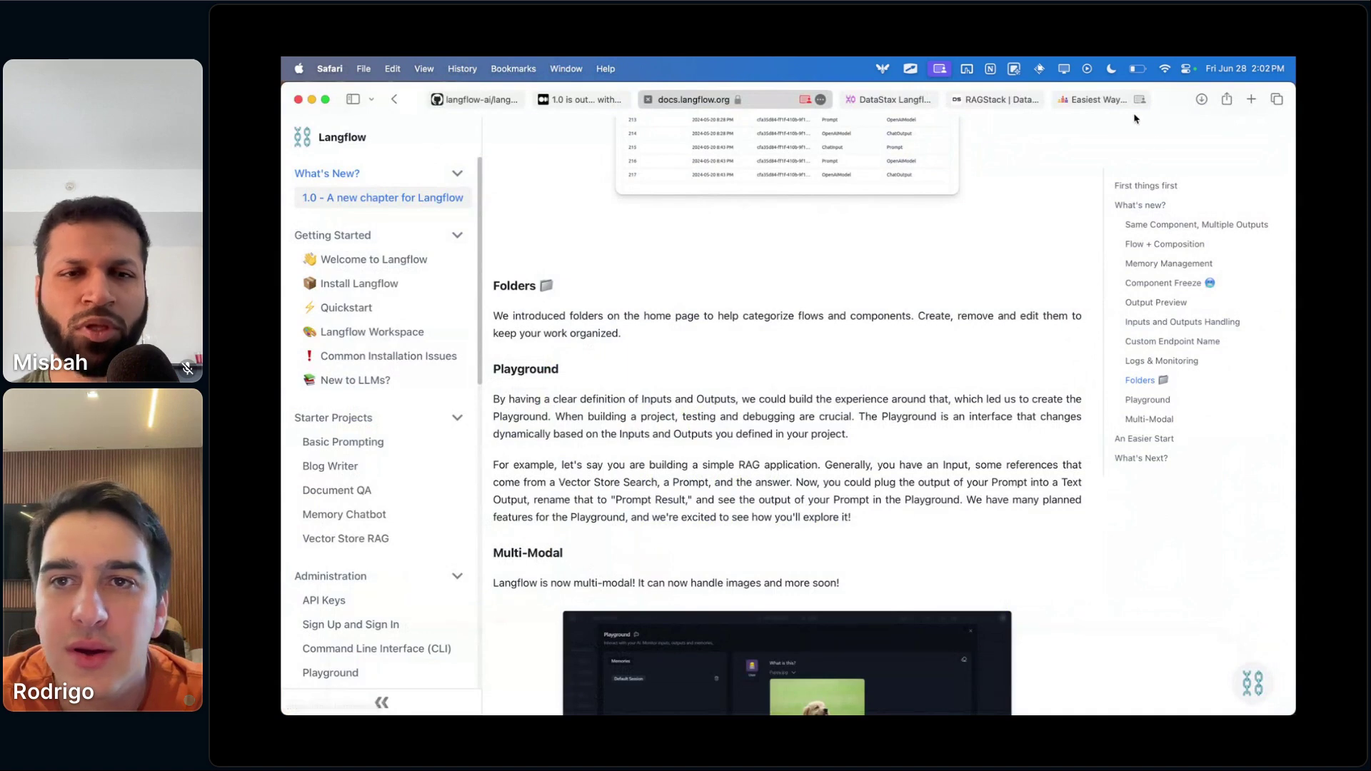
left_click(1105, 103)
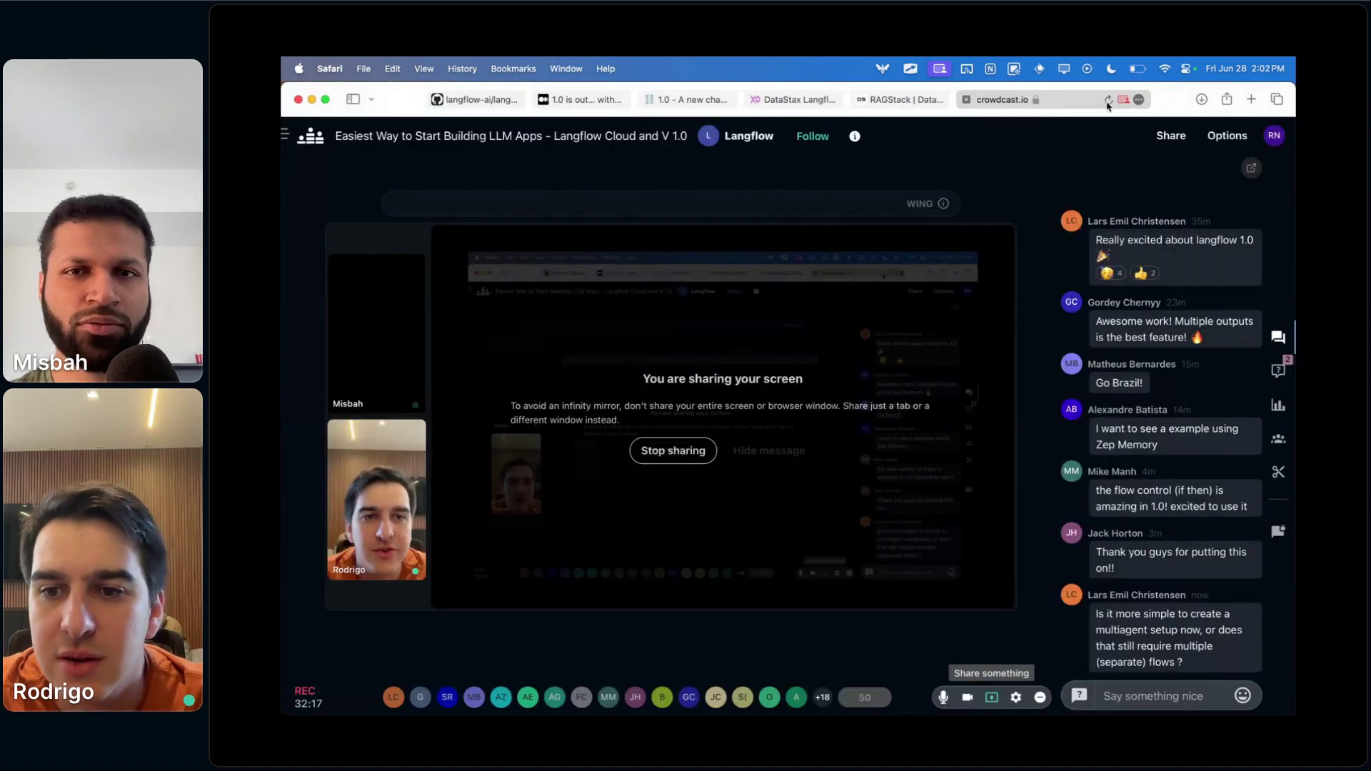
left_click(1153, 696)
key("super+v")
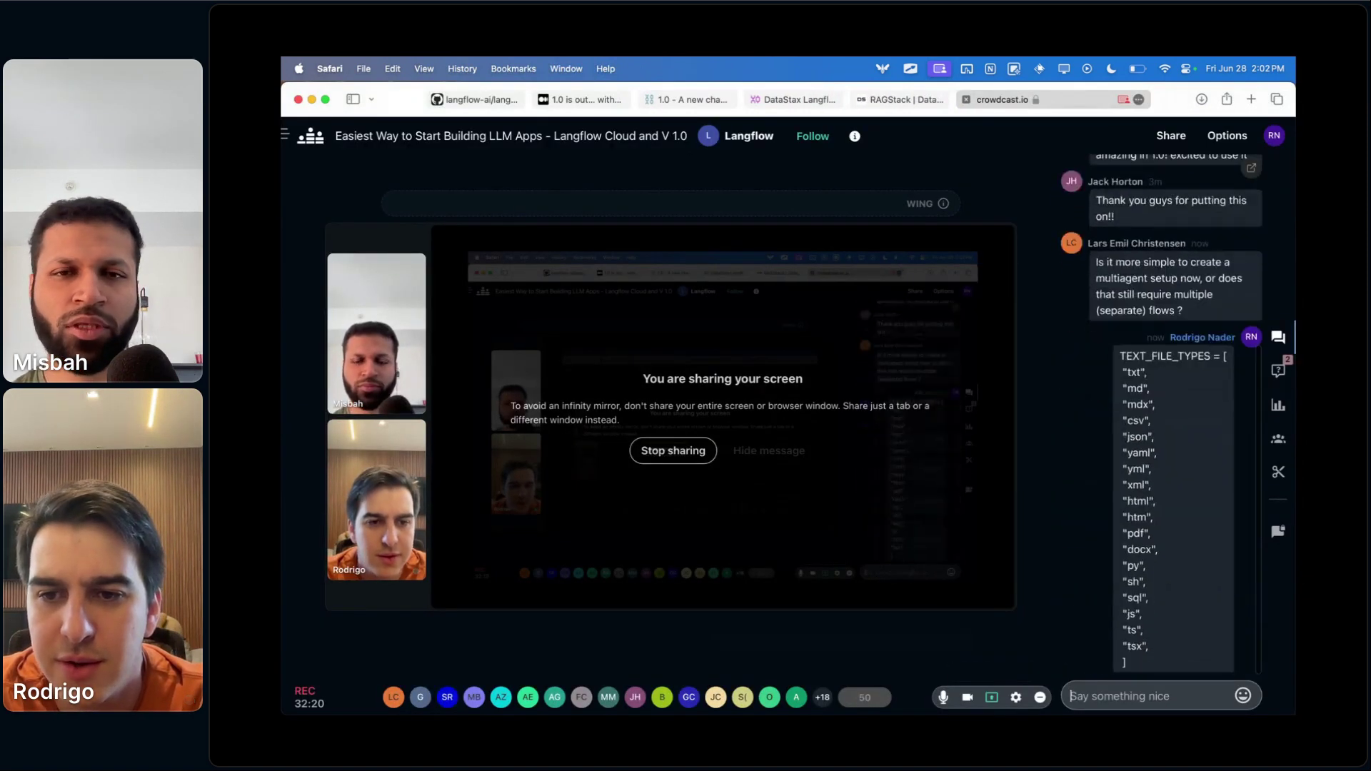
- Switch to Langflow in Chrome, close the open code editor, and reposition the File component on the canvas
mouse_move(1140, 370)
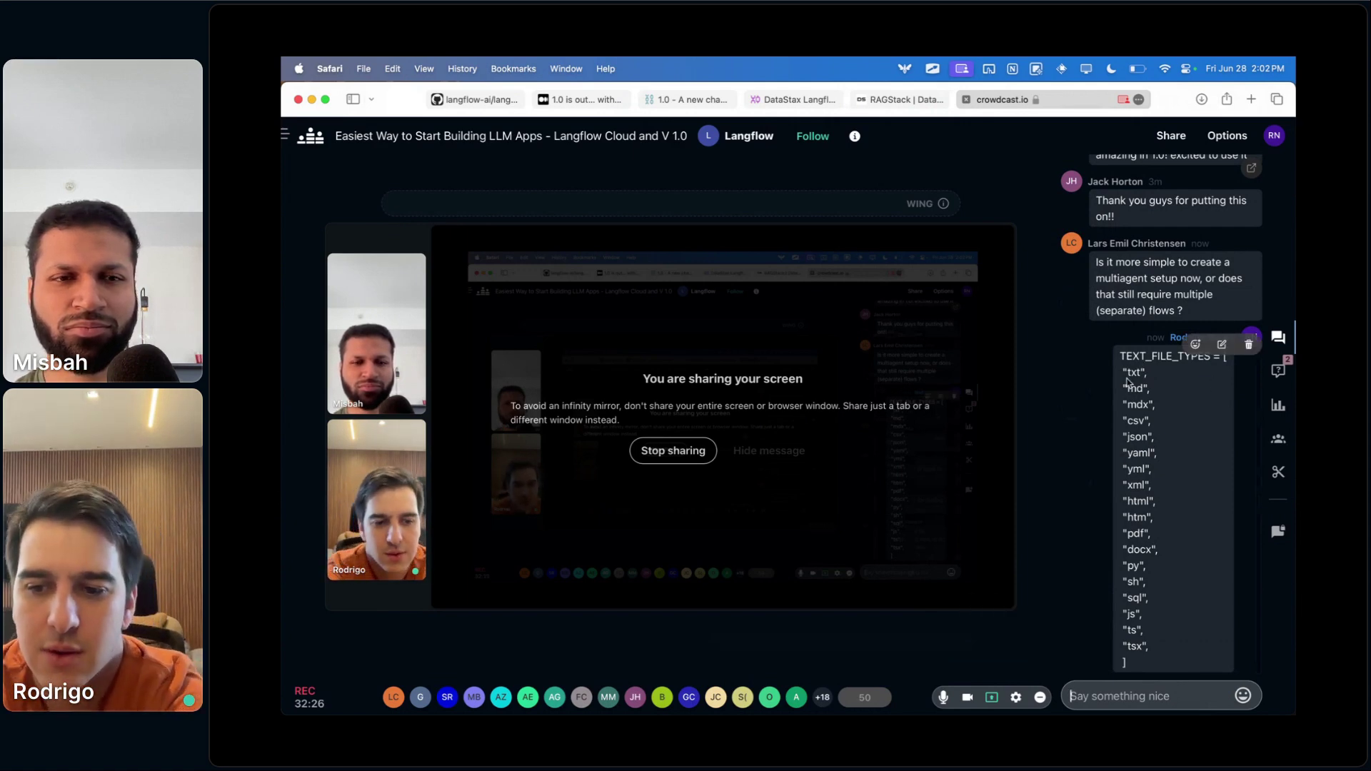
mouse_move(478, 696)
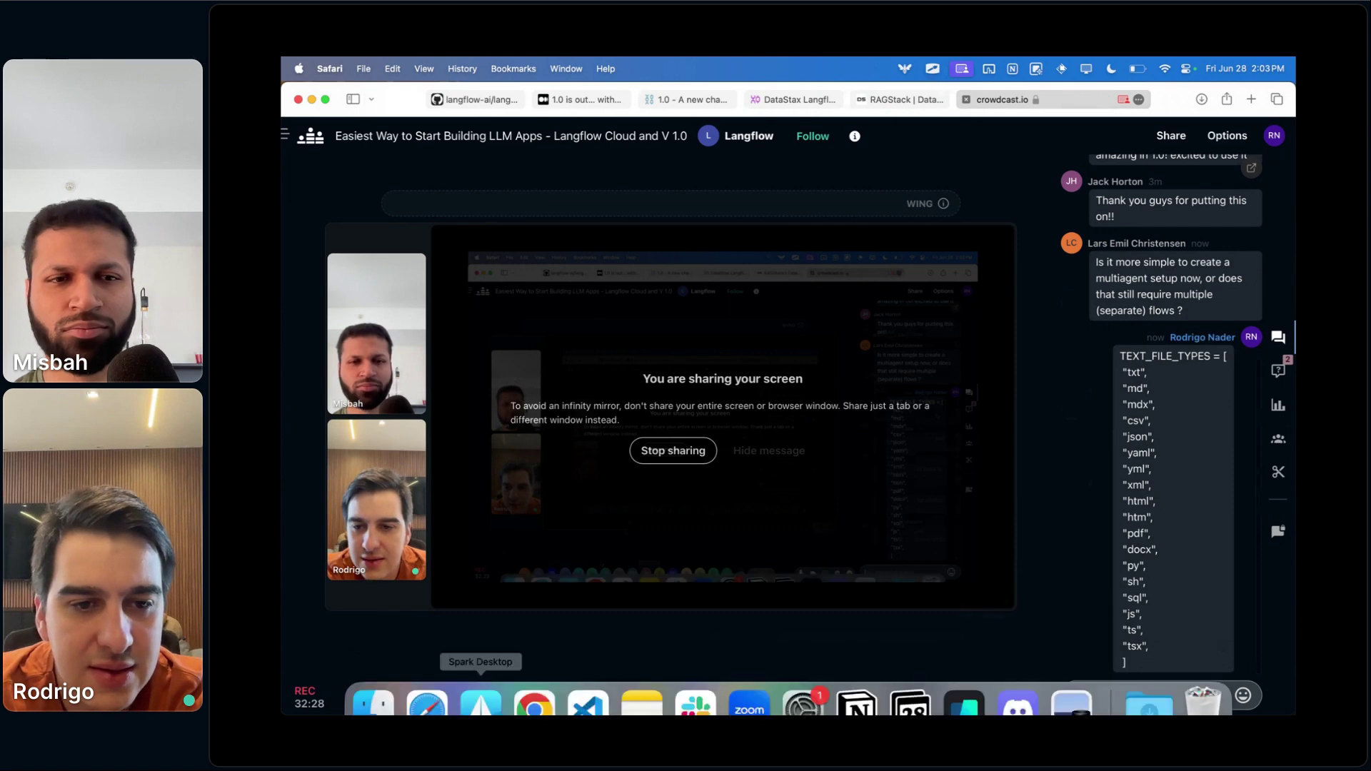
left_click(534, 679)
left_click(1218, 215)
left_click_drag(774, 303, 759, 367)
scroll(602, 356, "up", 1)
scroll(634, 291, "up", 1)
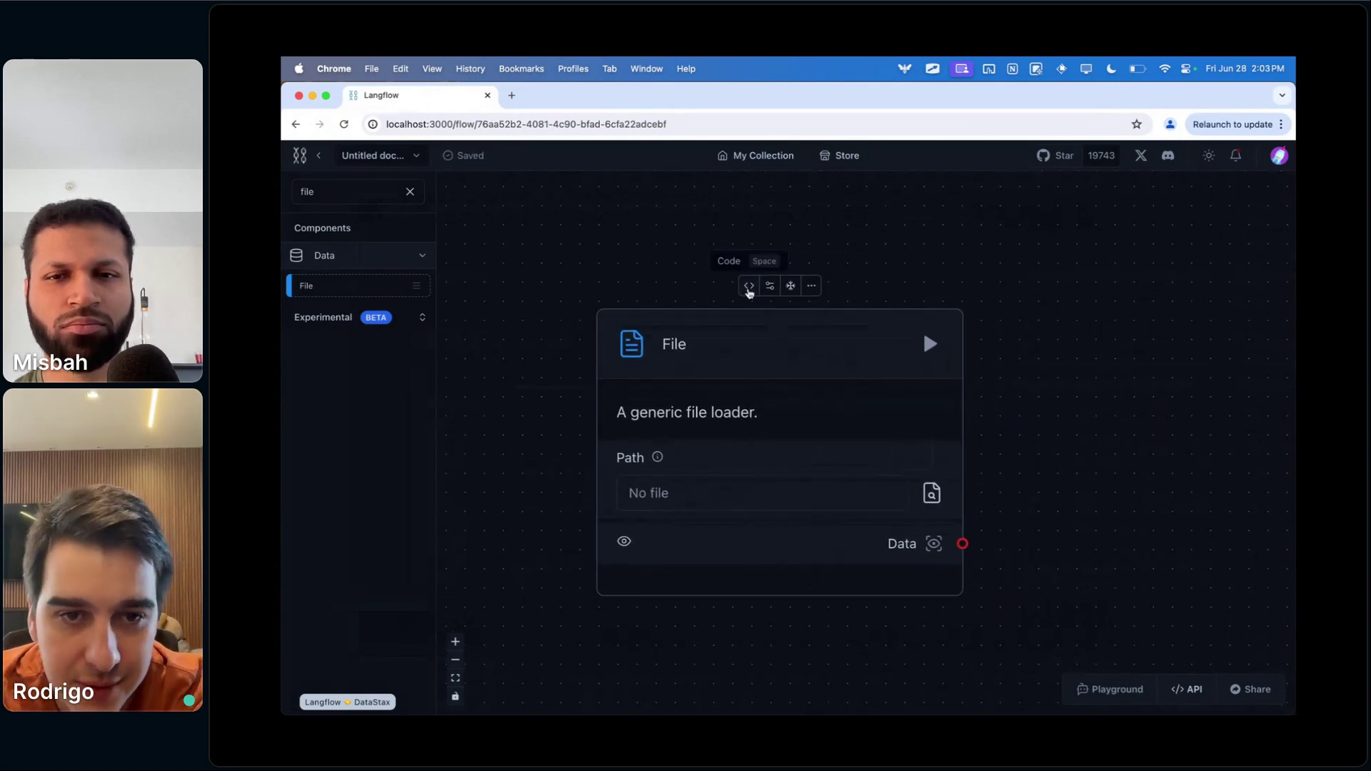
- Open the File component's Python code and examine its imports, input and output definitions and the start of load_file
left_click(747, 287)
scroll(667, 416, "down", 5)
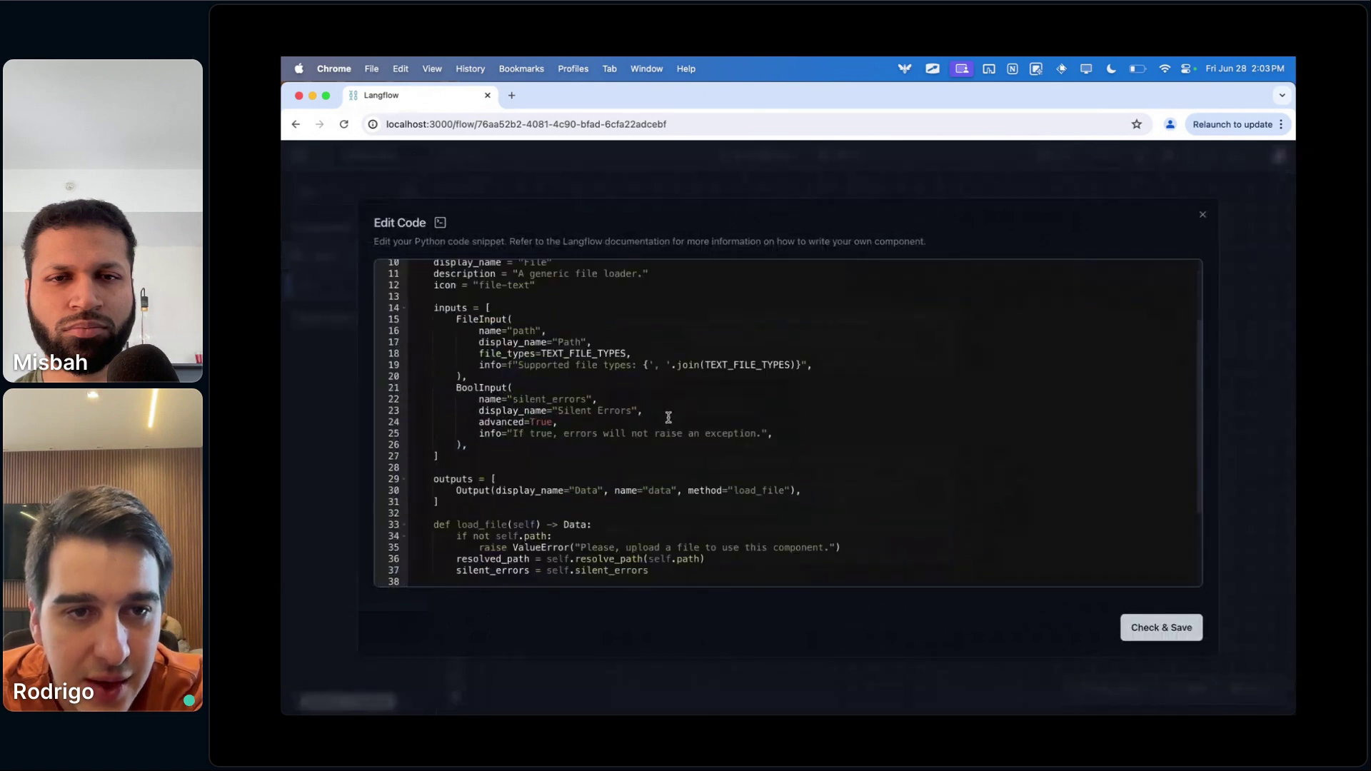
left_click_drag(737, 547, 390, 418)
left_click(655, 524)
left_click_drag(701, 555, 408, 404)
left_click(572, 407)
scroll(627, 379, "up", 5)
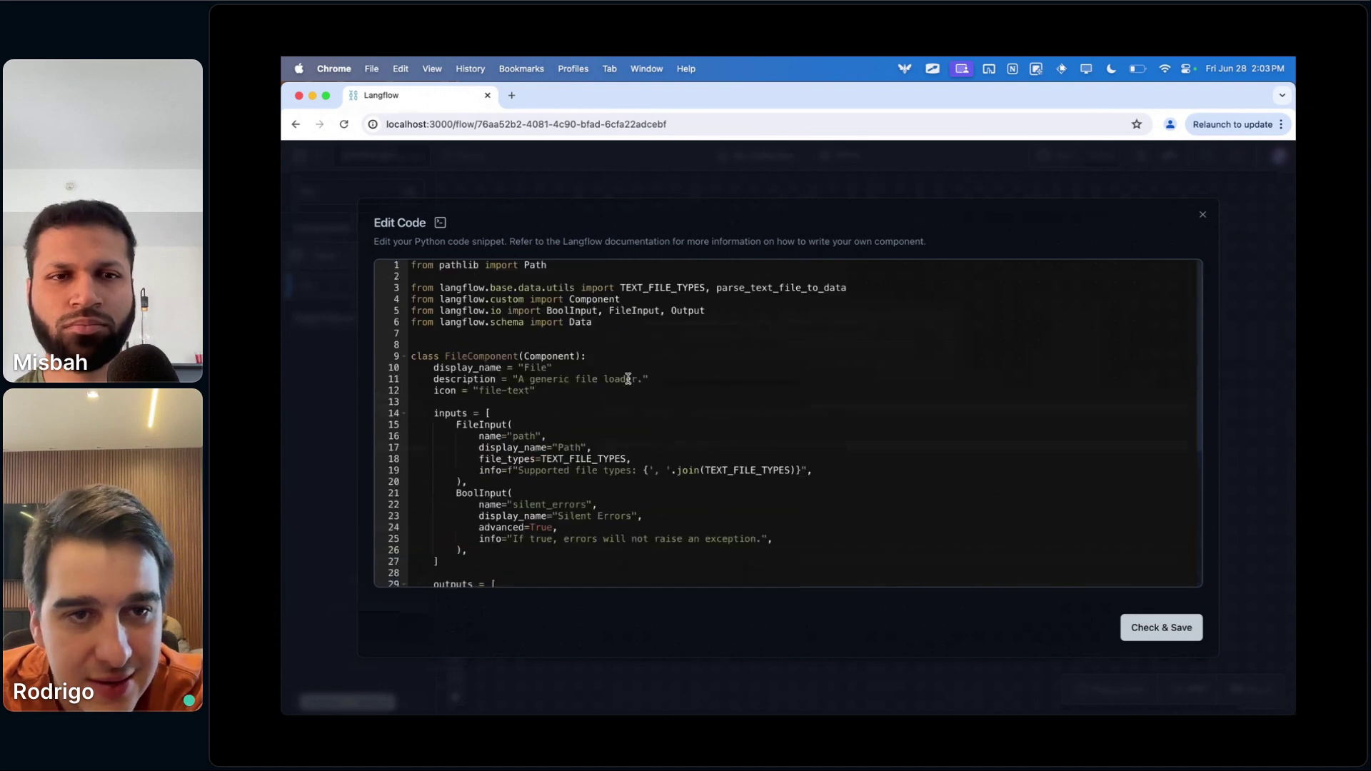
scroll(607, 453, "down", 1)
left_click(637, 292)
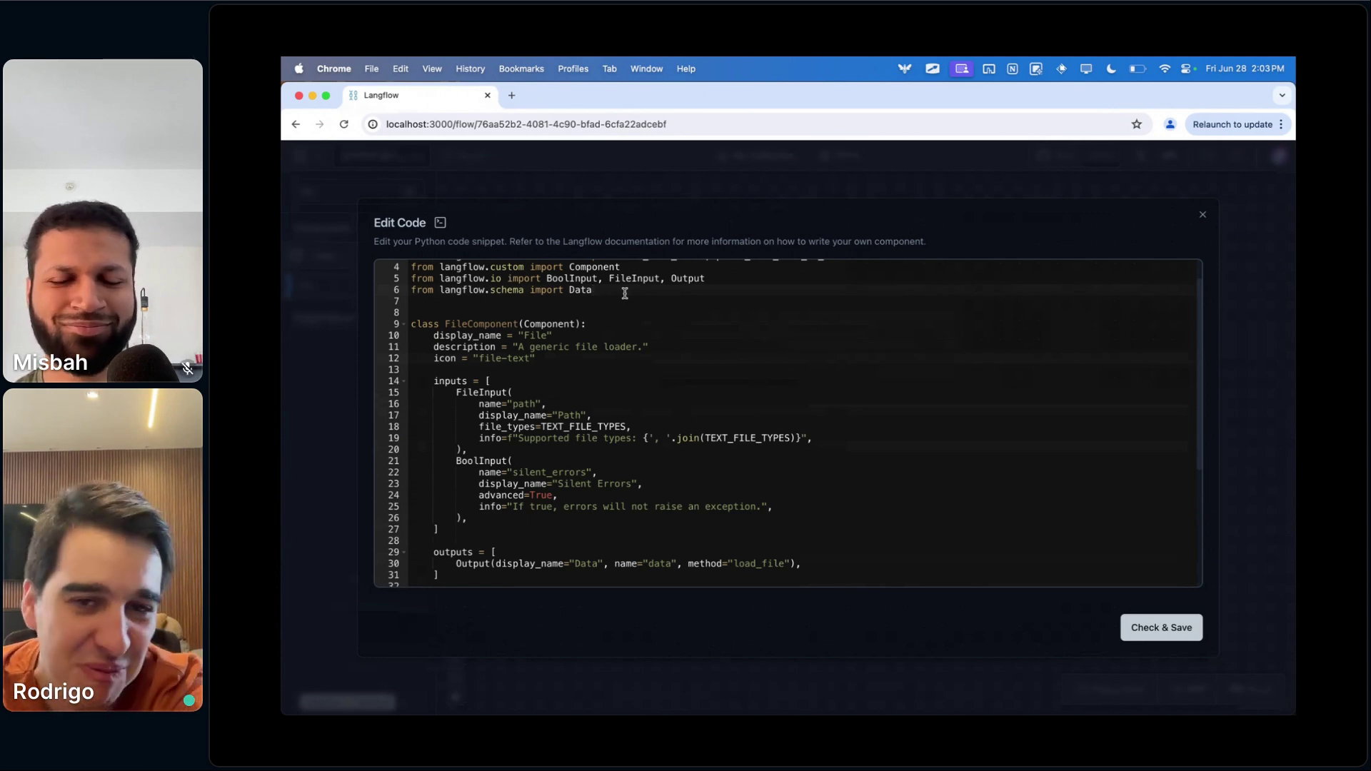
- Review the File component's code from the load_file method back up to the imports, highlighting the code along the way
scroll(604, 482, "down", 5)
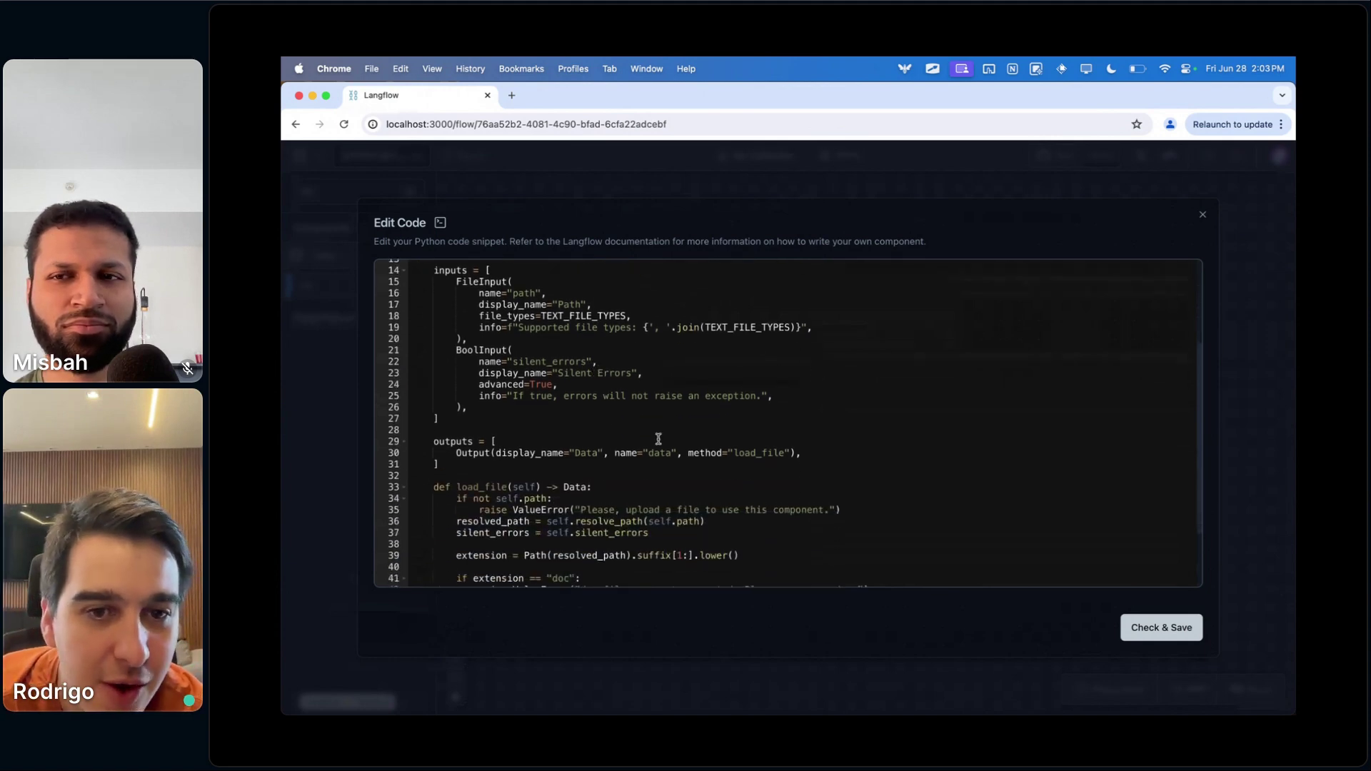
scroll(654, 419, "down", 4)
left_click_drag(626, 581, 400, 290)
left_click(564, 341)
scroll(579, 340, "up", 10)
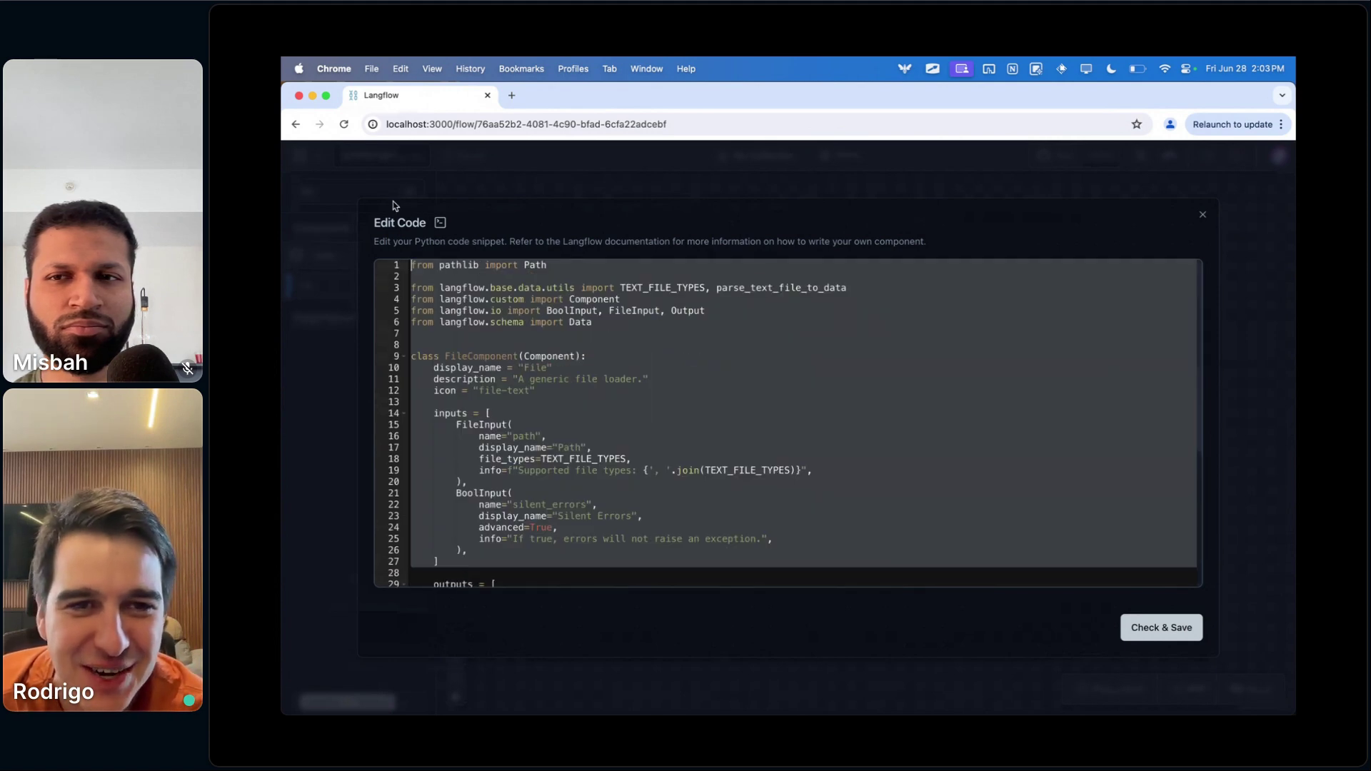
left_click(590, 342)
key("Up")
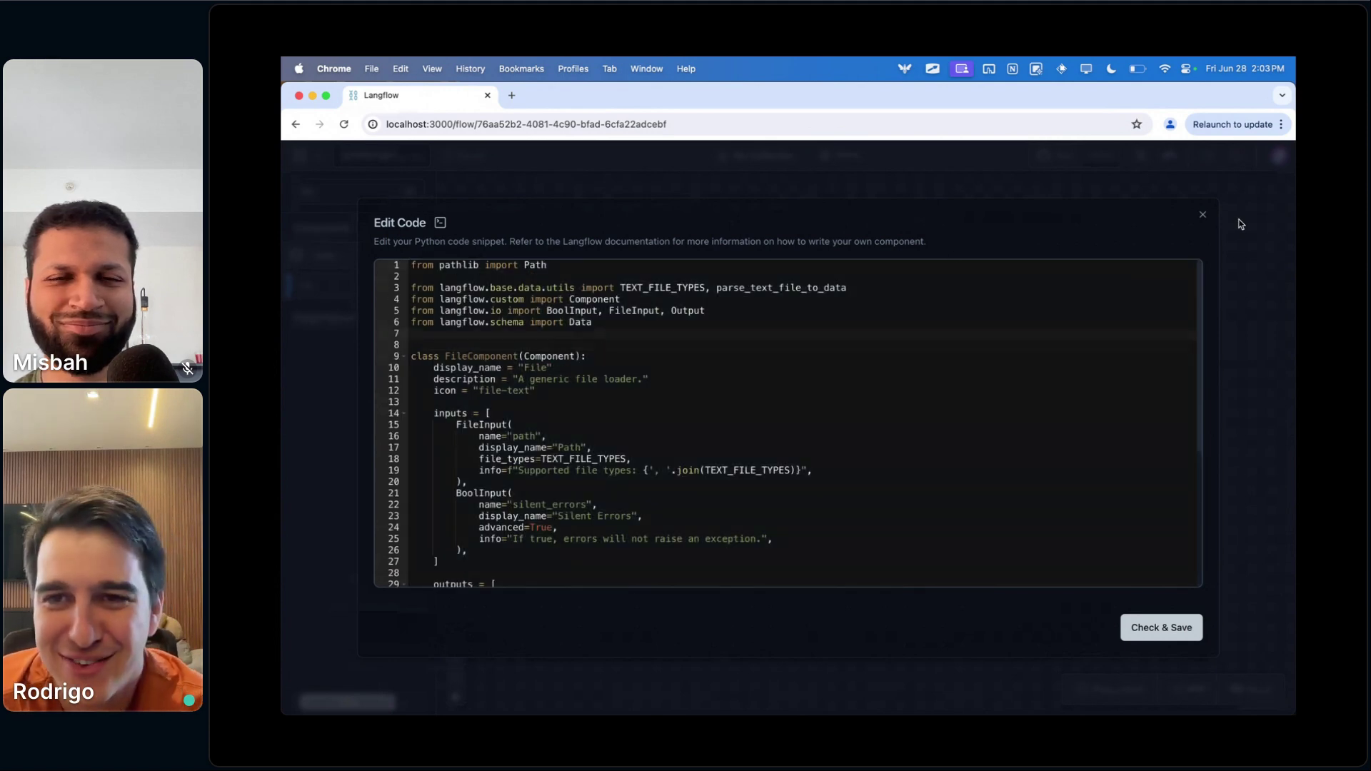
left_click(923, 377)
scroll(825, 481, "down", 5)
scroll(826, 481, "up", 5)
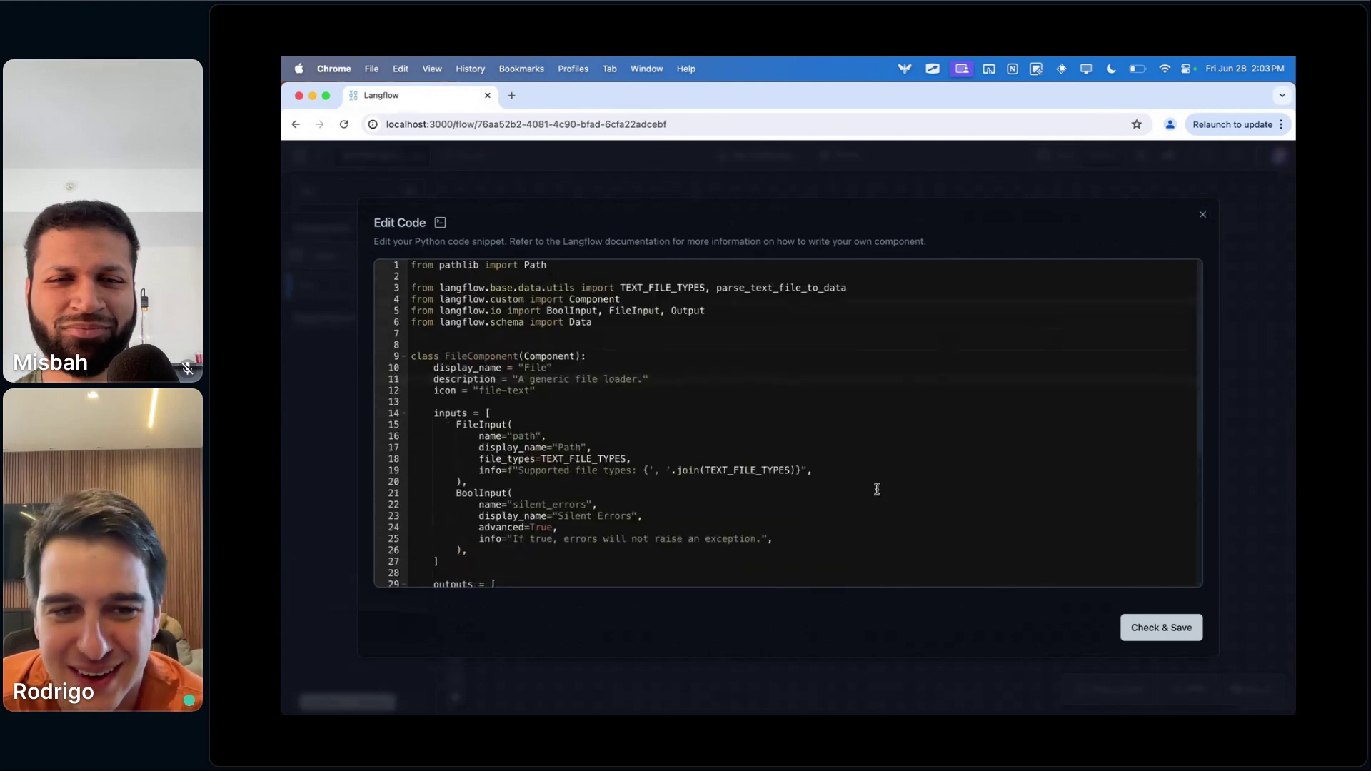
scroll(876, 486, "down", 5)
- Close the File component's code editor and clear the component search filter
left_click(1204, 215)
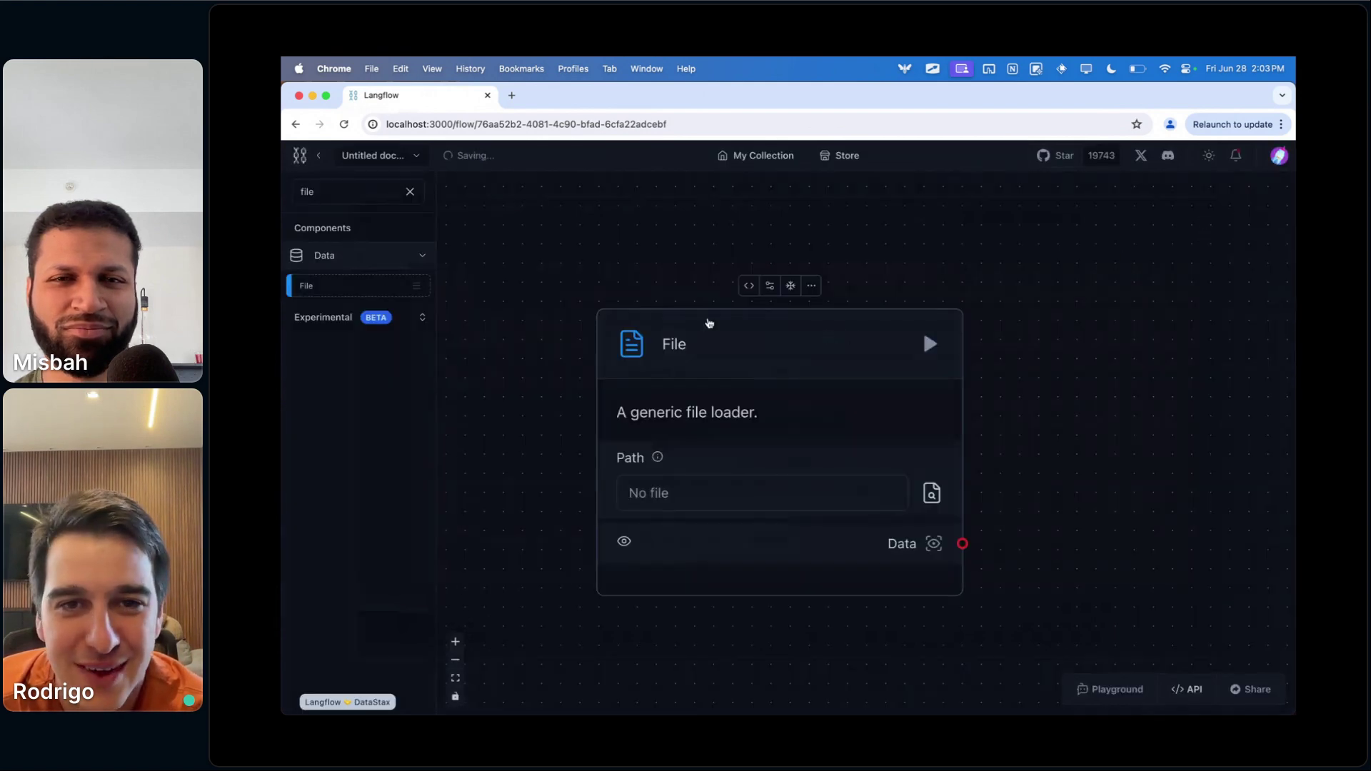
left_click(658, 292)
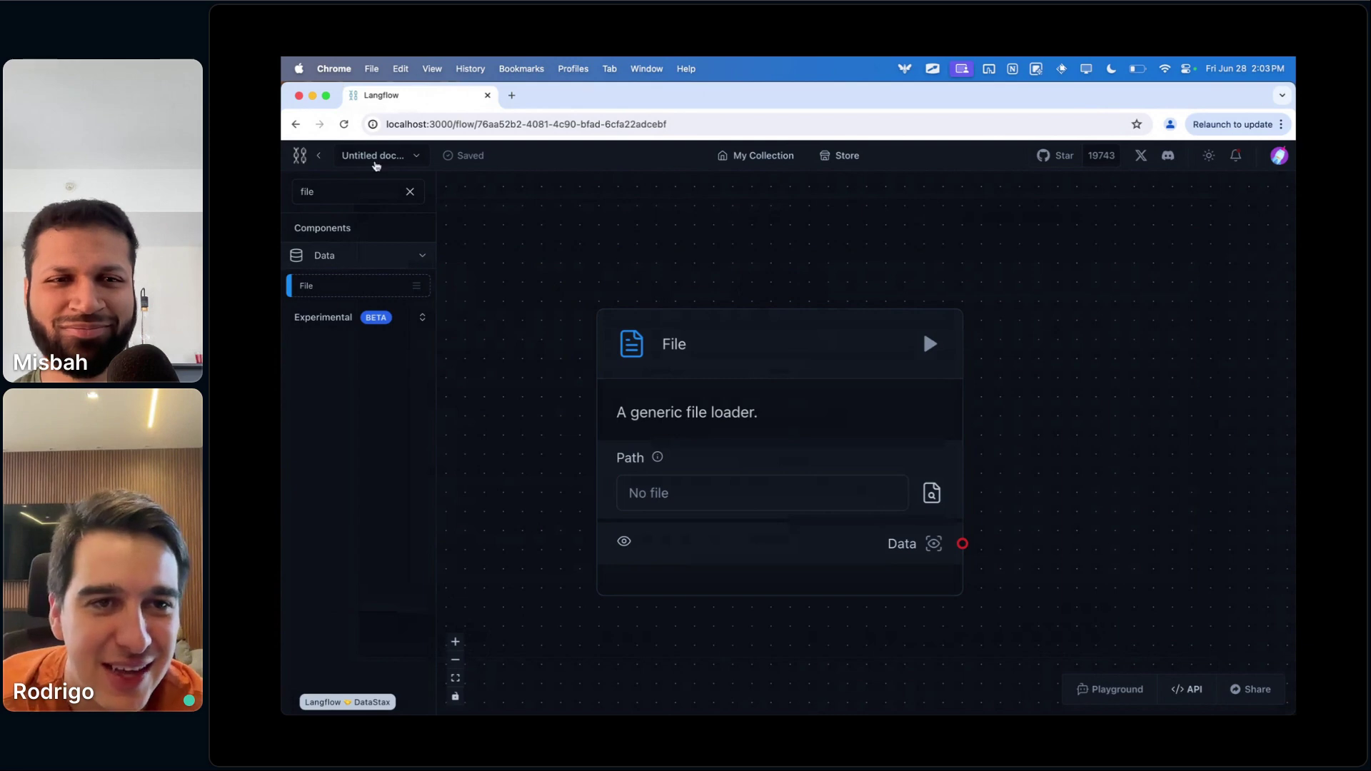
left_click(409, 192)
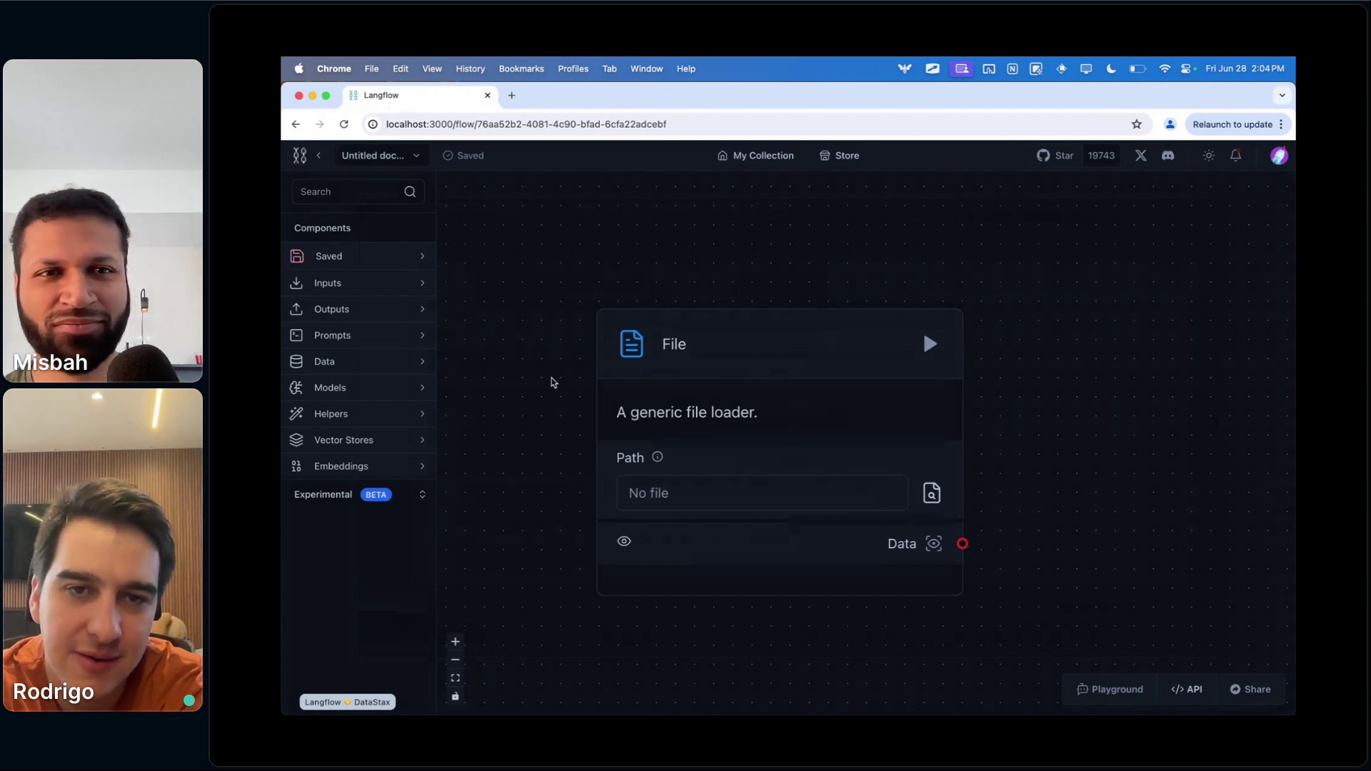
- Reopen the File component's code and look over the FileComponent class, from its inputs to the load_file method
left_click(752, 283)
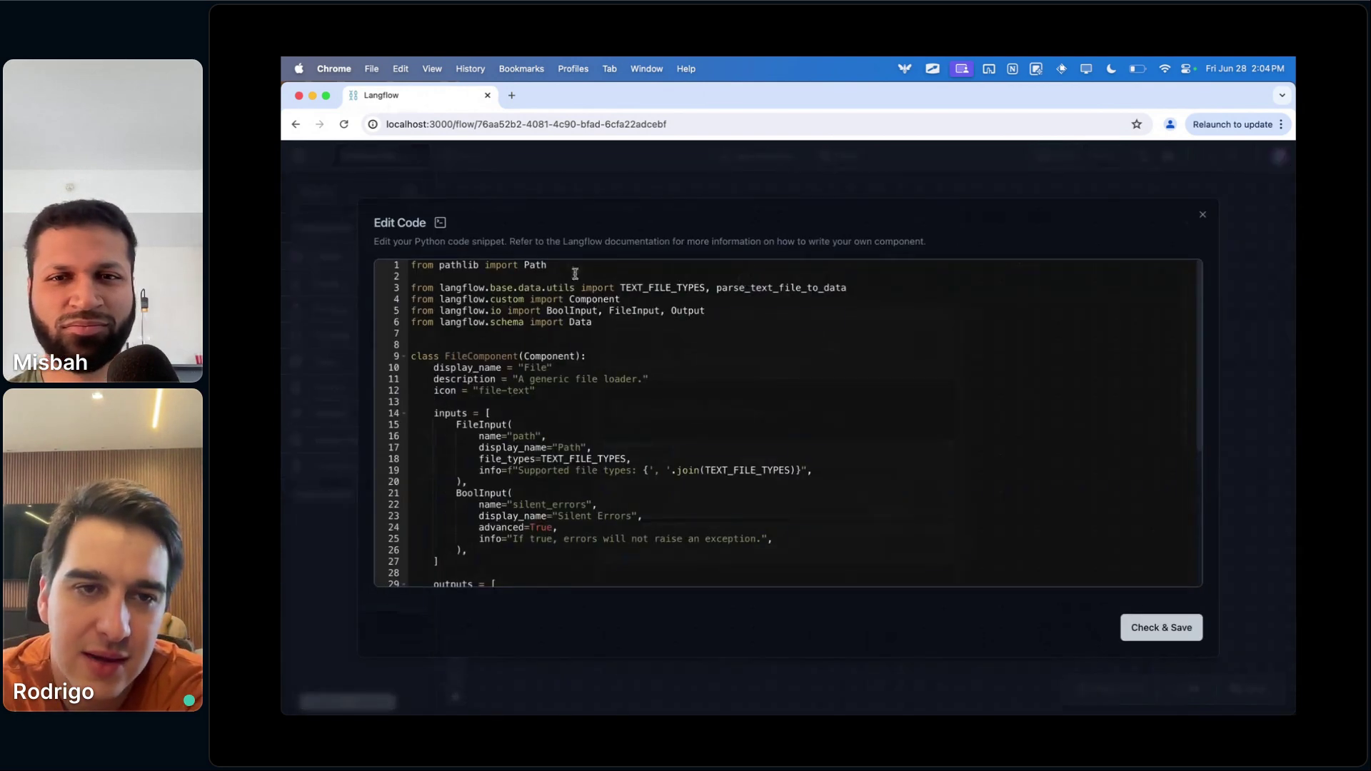
scroll(495, 325, "down", 1)
left_click_drag(469, 300, 546, 508)
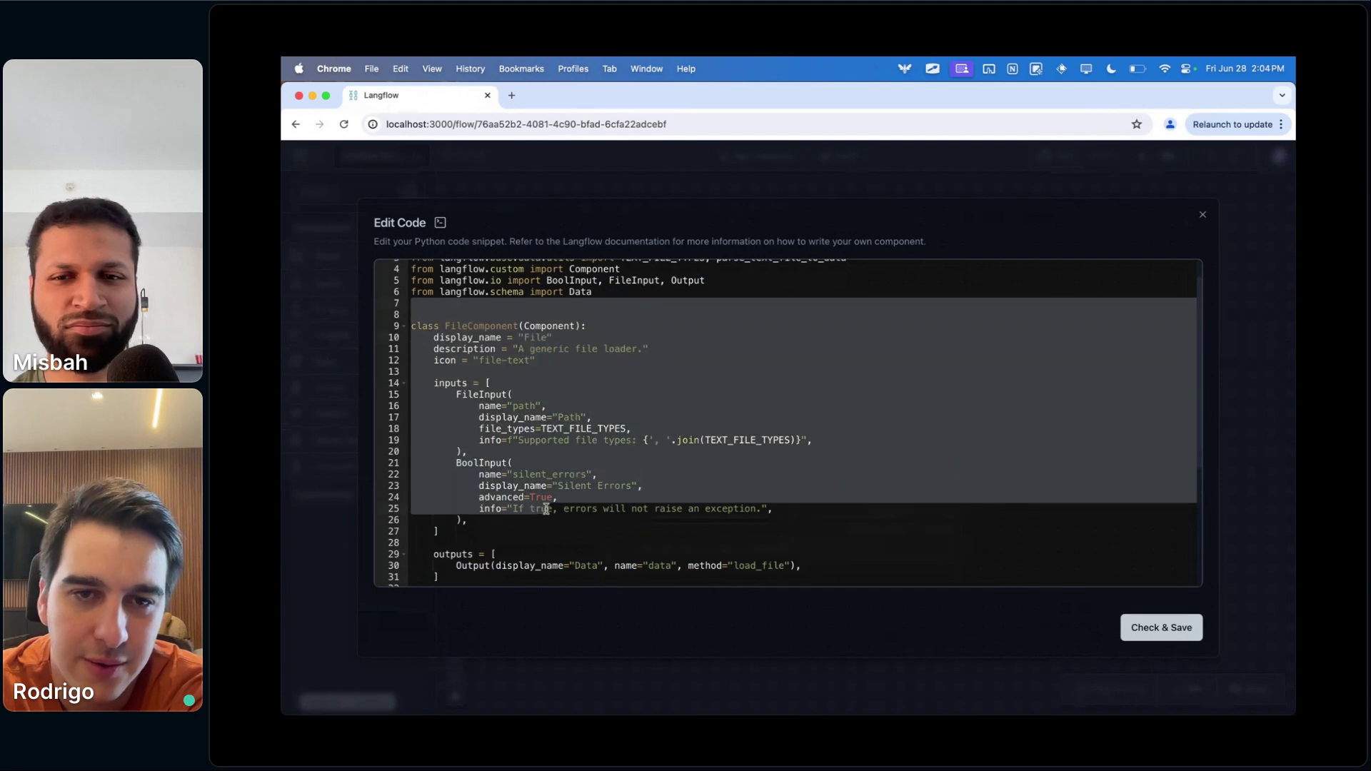
scroll(546, 509, "down", 6)
scroll(600, 486, "up", 2)
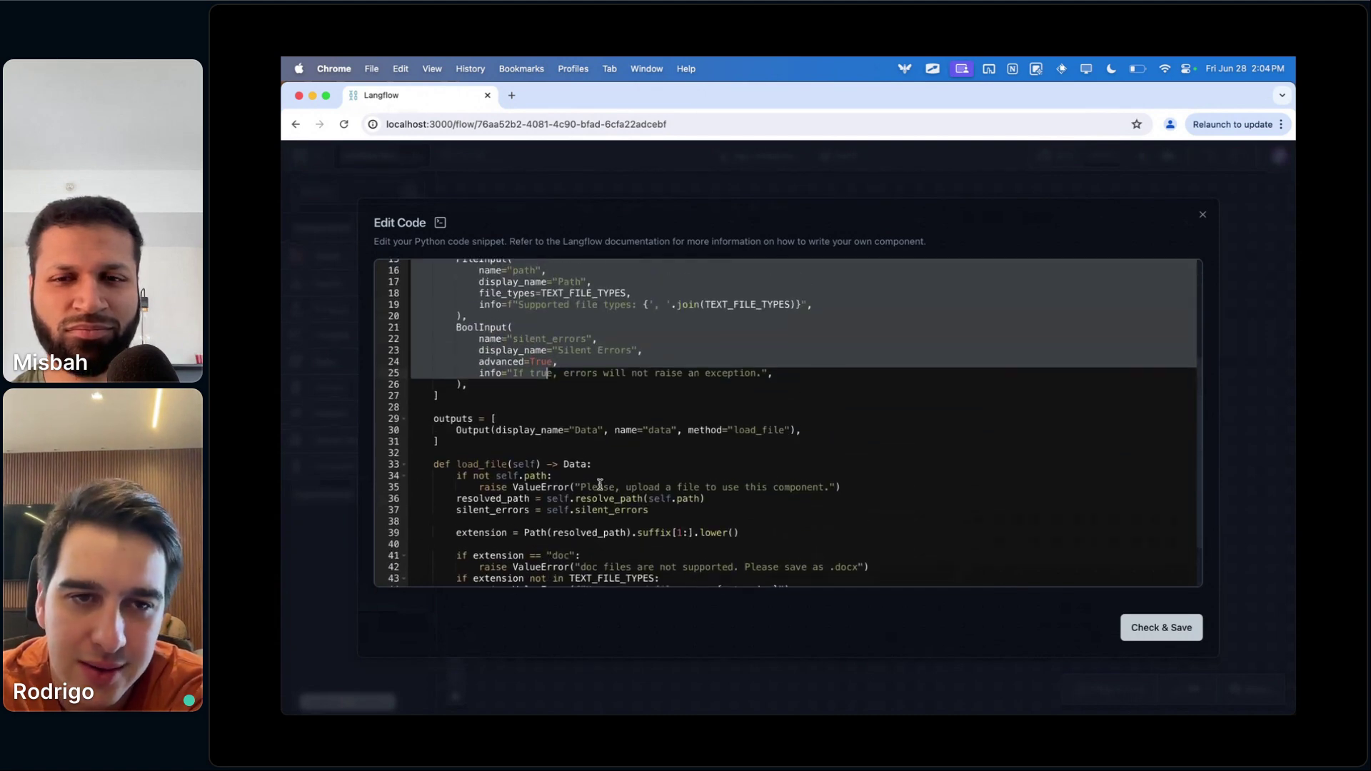
left_click(694, 447)
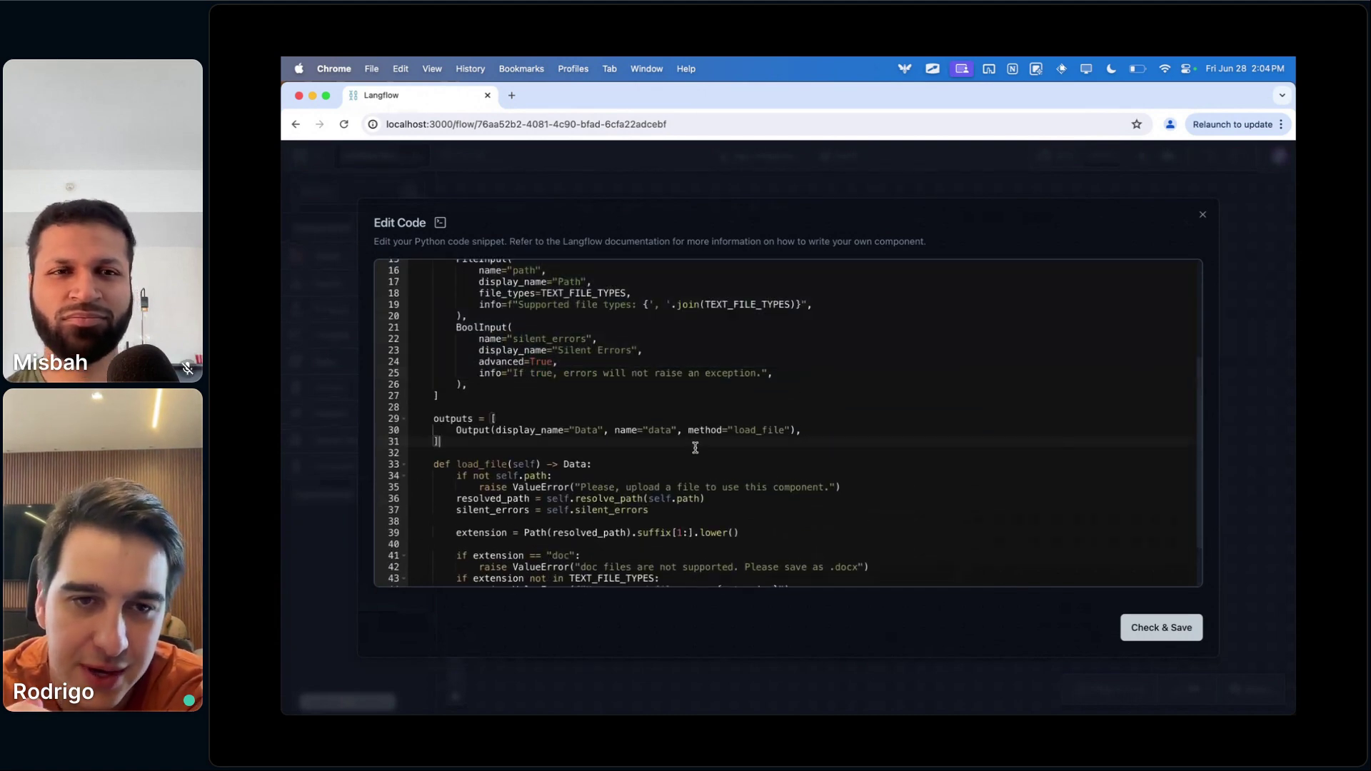
scroll(671, 446, "up", 5)
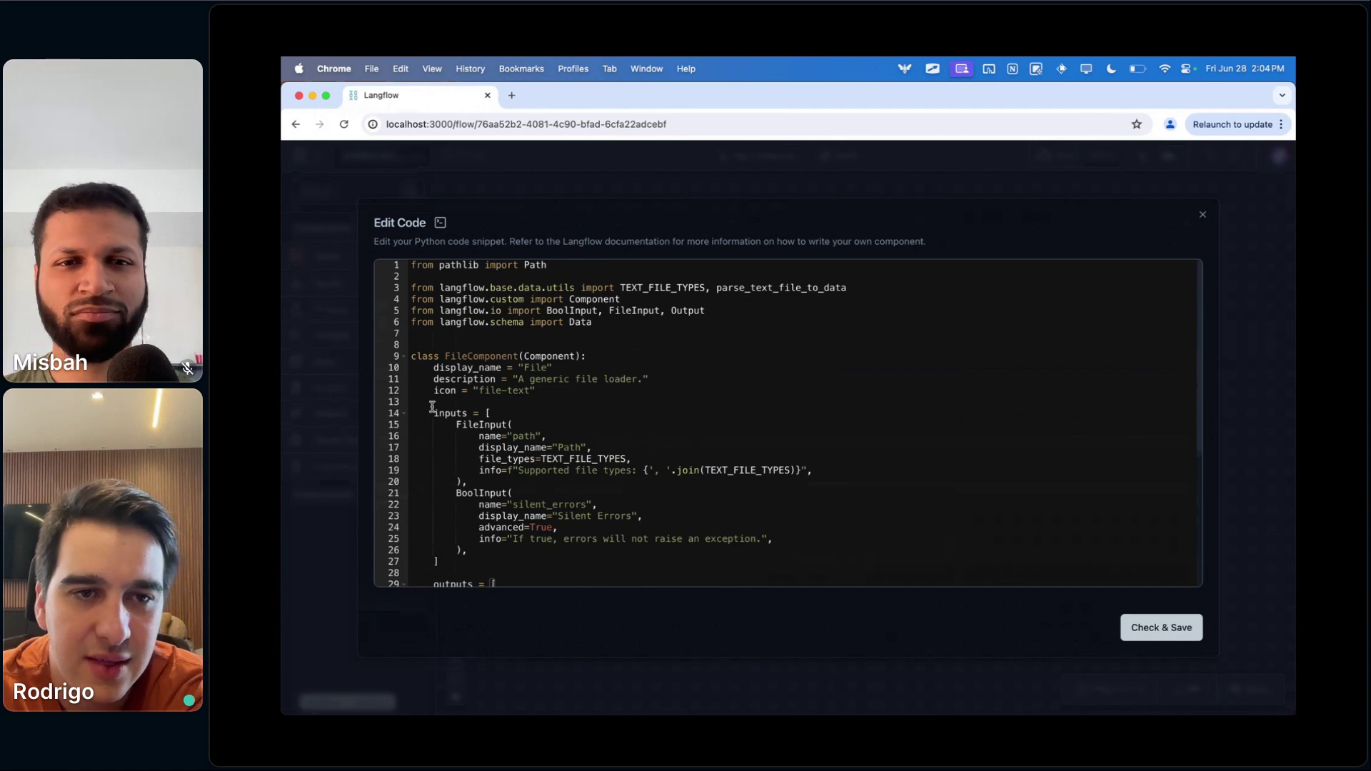
scroll(564, 410, "down", 2)
scroll(571, 431, "down", 2)
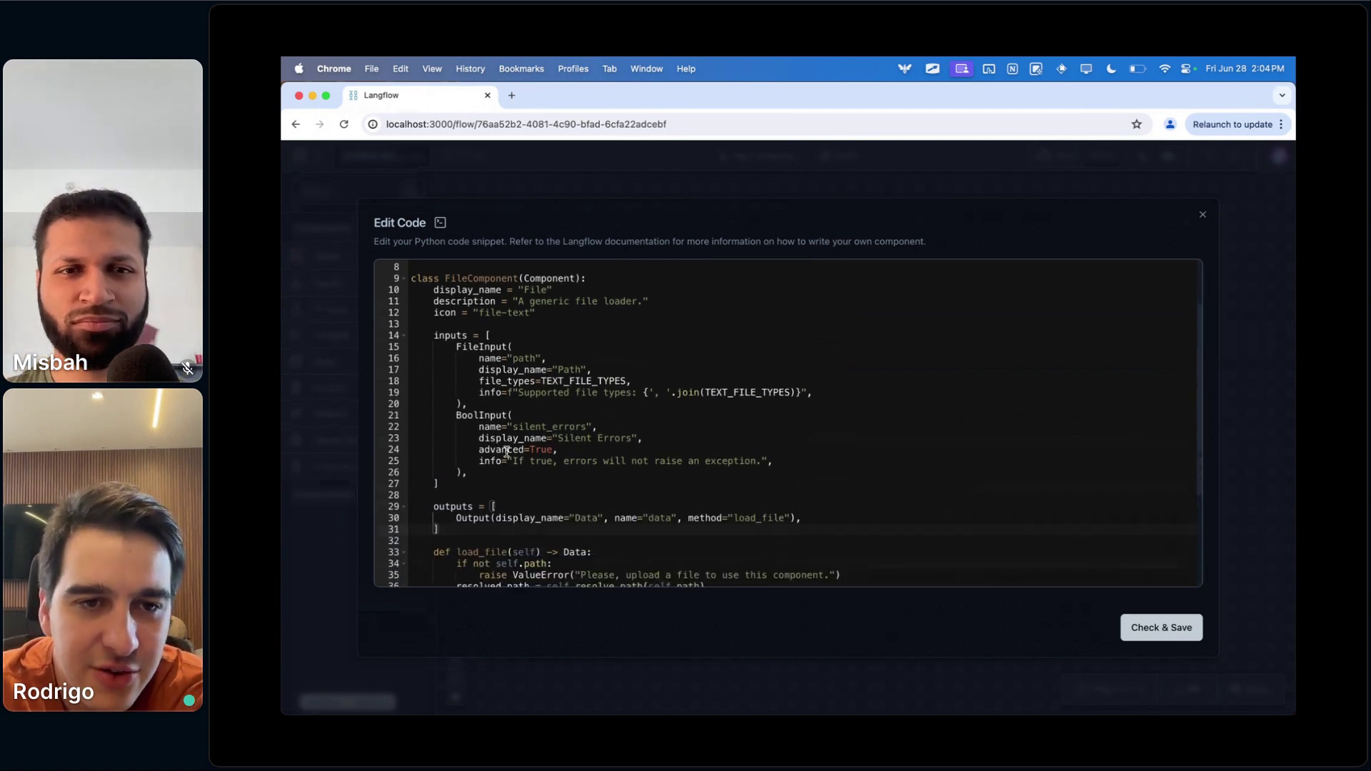
- Highlight the inputs and outputs lists in the File component's code to examine how they are defined
left_click_drag(527, 471, 389, 348)
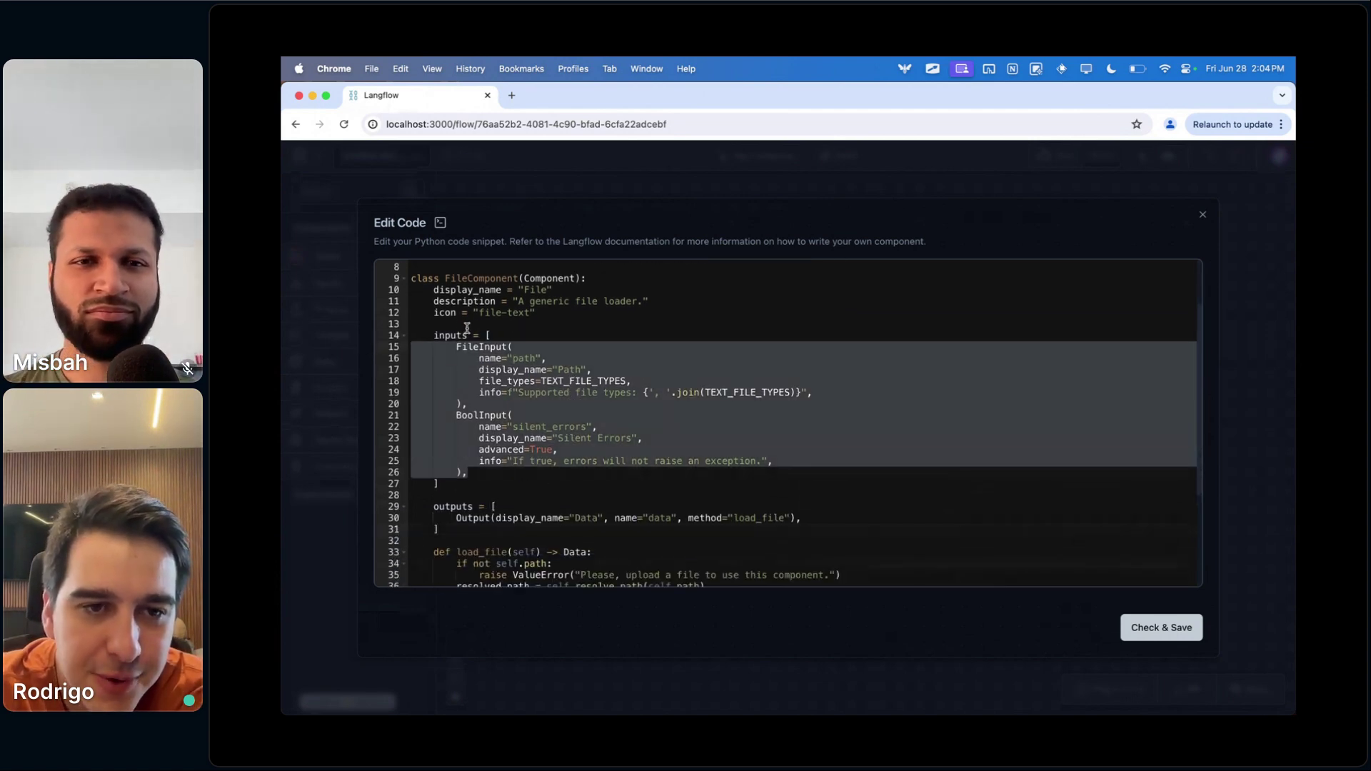
double_click(457, 334)
double_click(453, 506)
left_click_drag(495, 534, 365, 338)
left_click(426, 380)
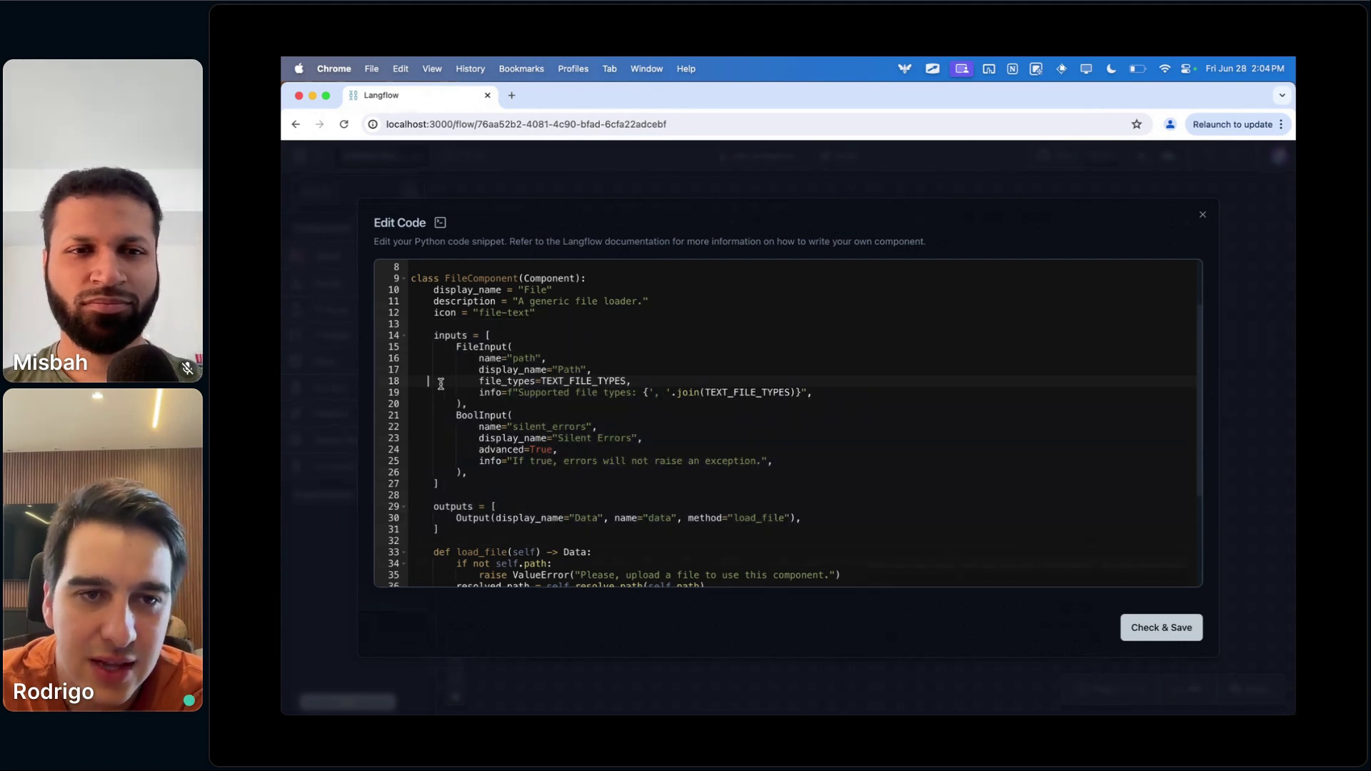
left_click(499, 532)
left_click_drag(499, 532, 413, 377)
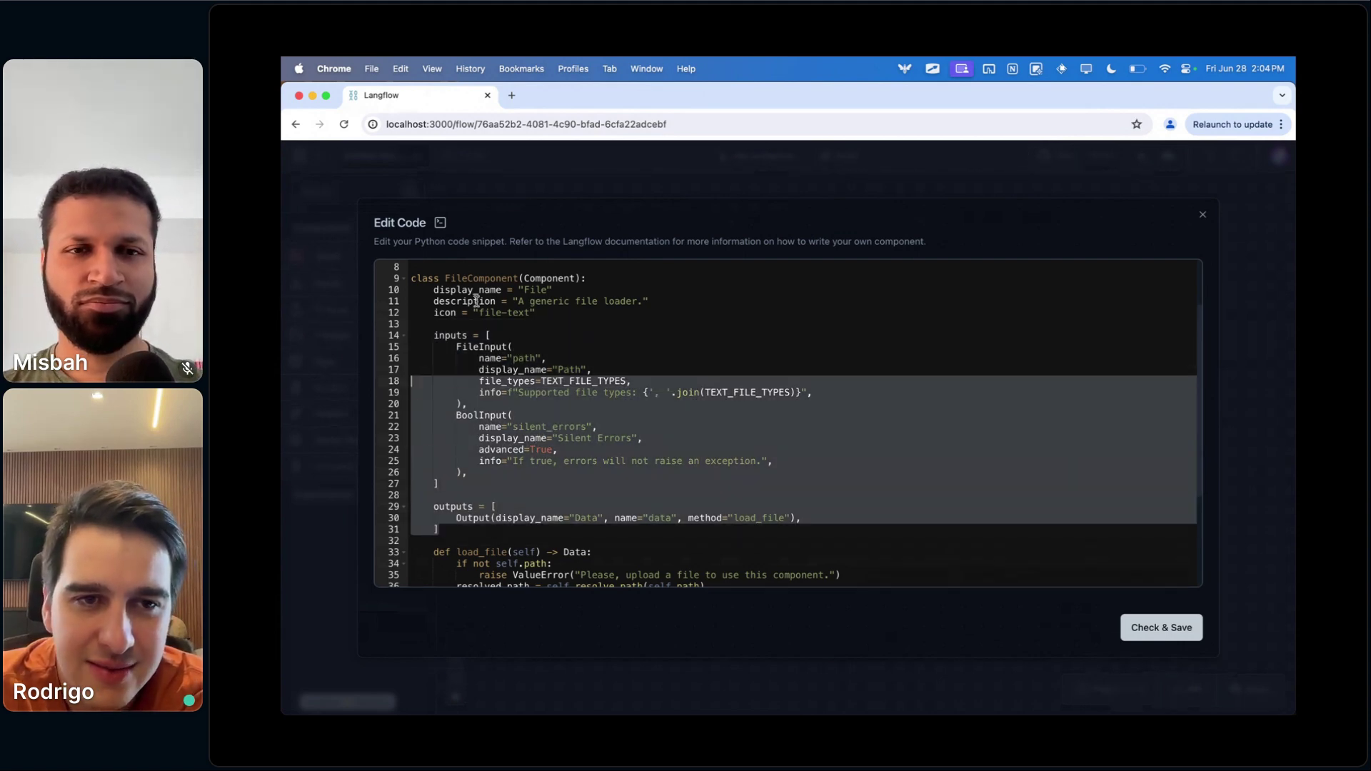
left_click(457, 325)
left_click_drag(456, 325, 382, 337)
left_click_drag(474, 326, 492, 519)
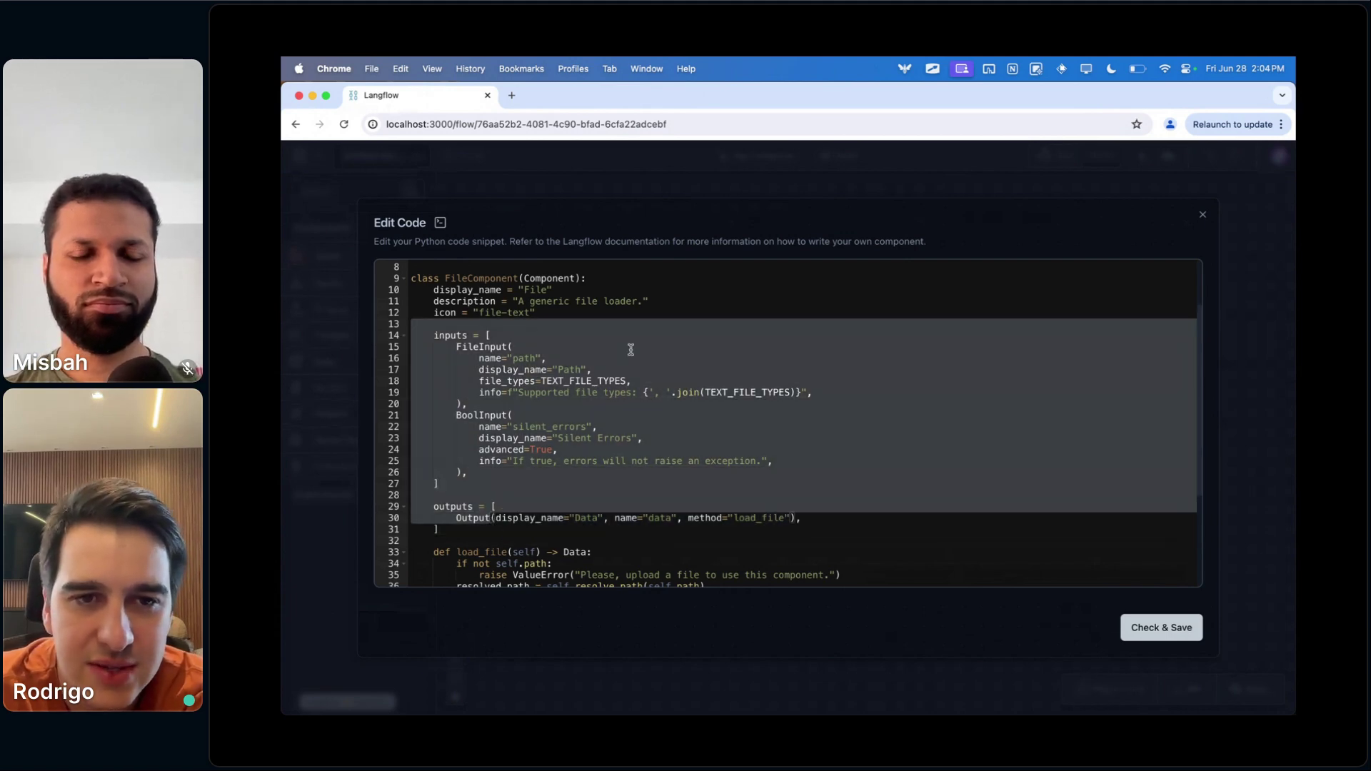
- Highlight the File component's whole code from end to beginning and close the code editor
scroll(645, 362, "down", 5)
left_click_drag(624, 579, 370, 201)
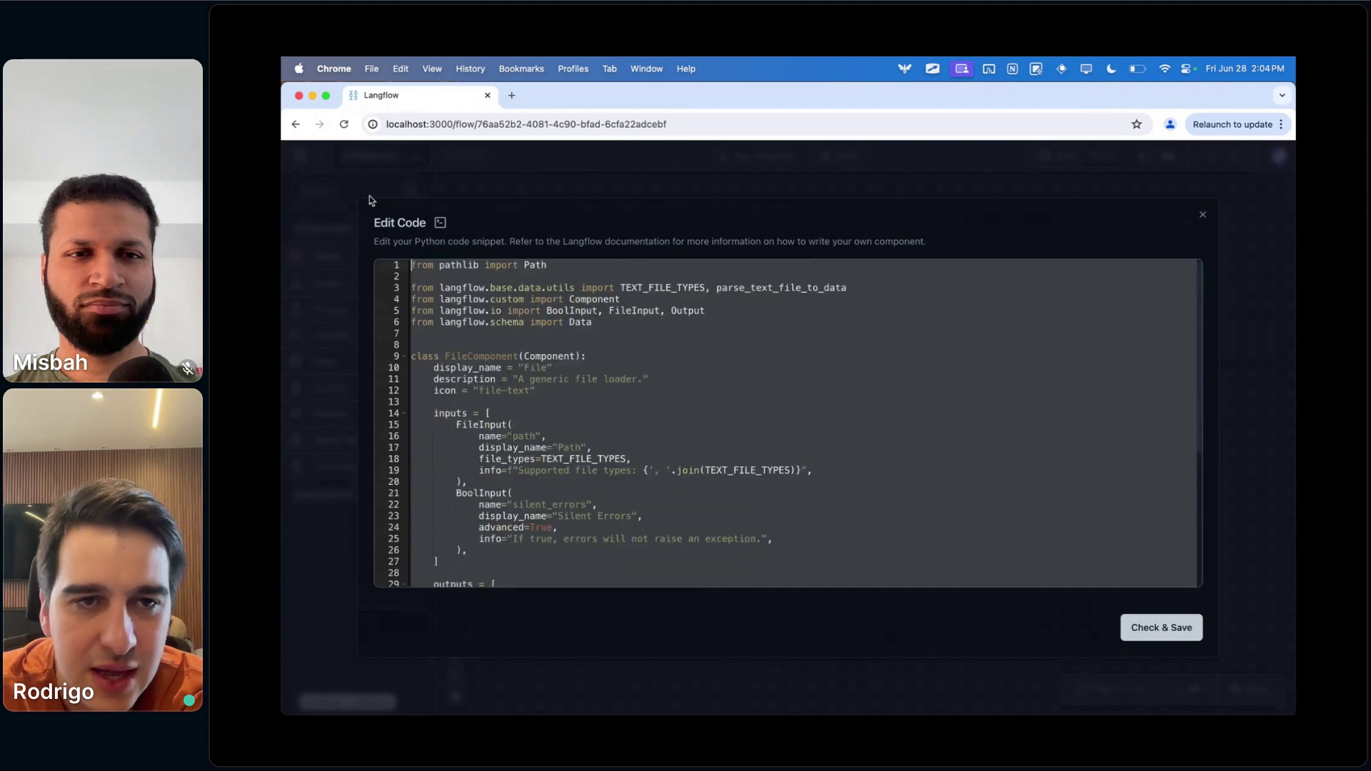
left_click(501, 379)
left_click(1203, 214)
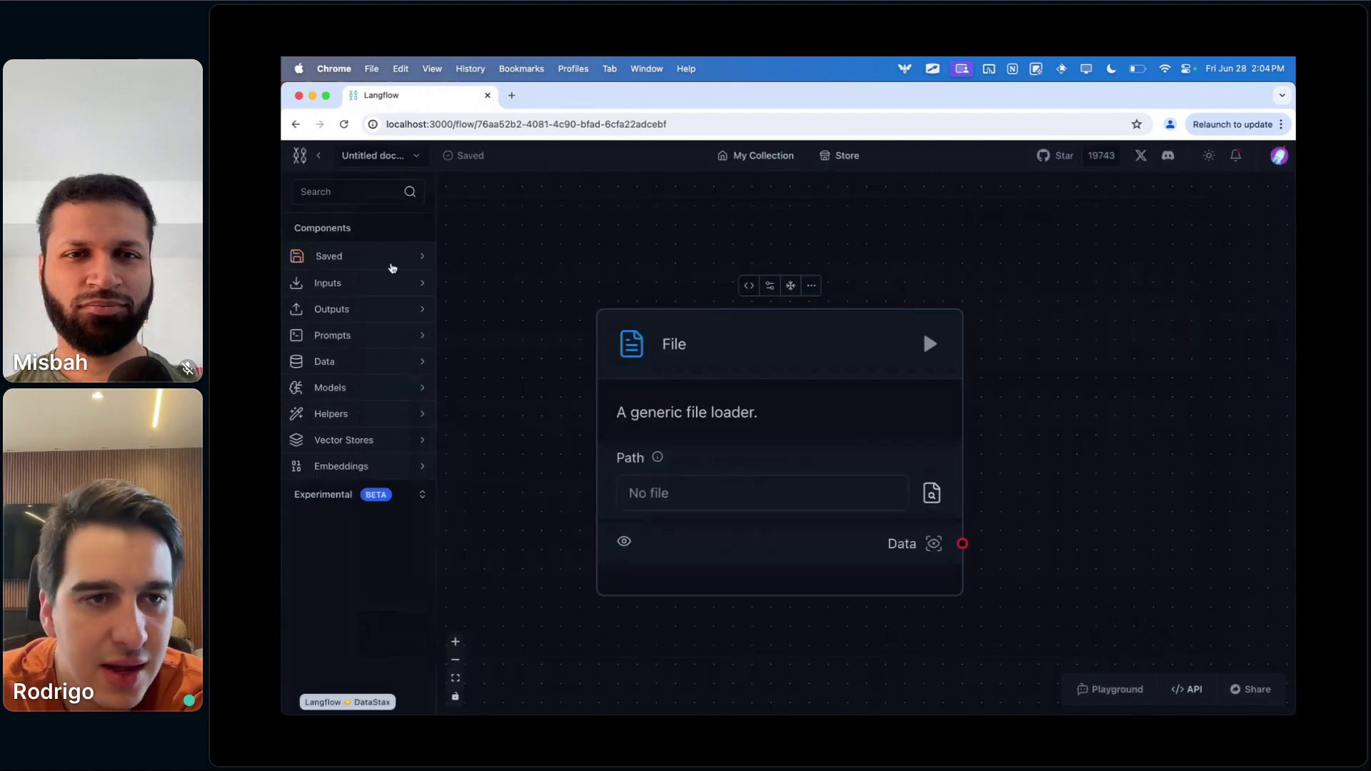
- Add a Chat Output component beside the File component and inspect its Python code
left_click(344, 312)
left_click_drag(336, 339, 976, 352)
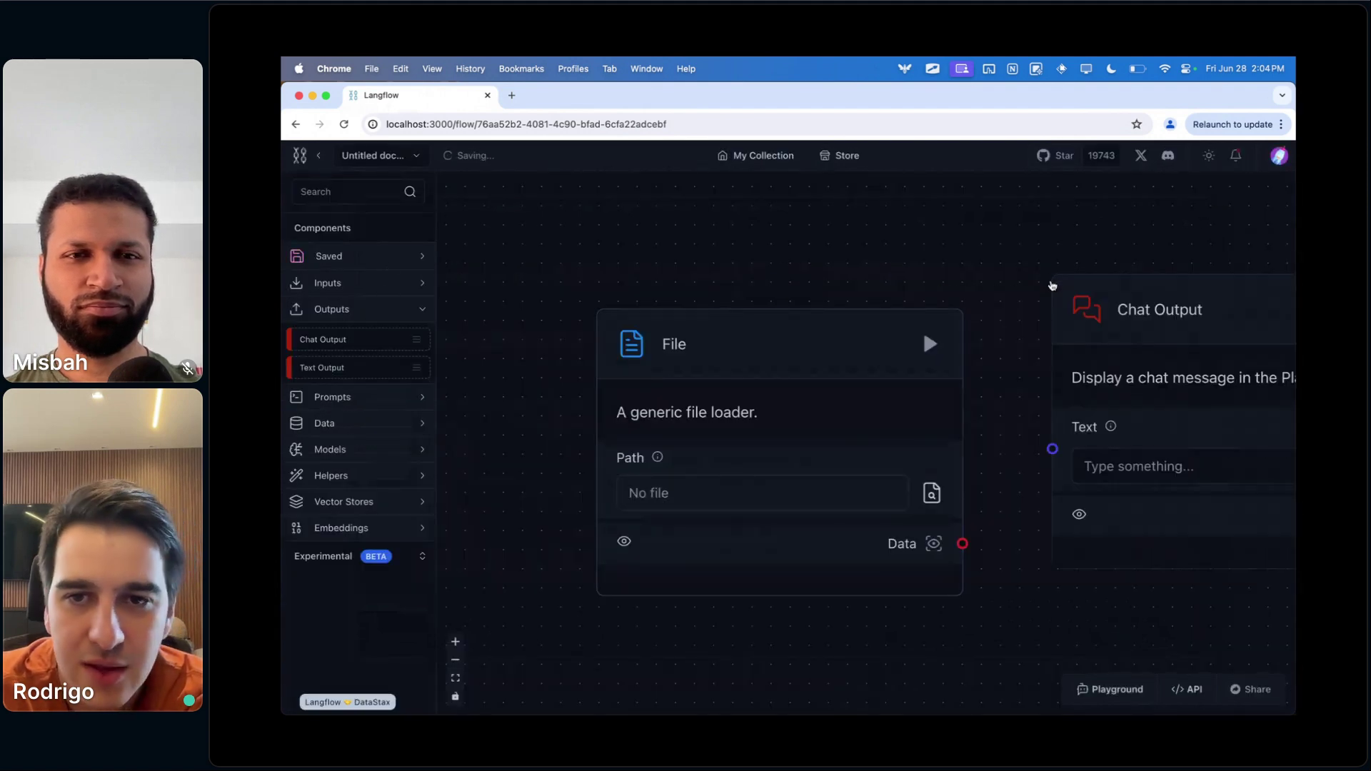
left_click(987, 251)
scroll(580, 556, "down", 5)
scroll(580, 556, "up", 5)
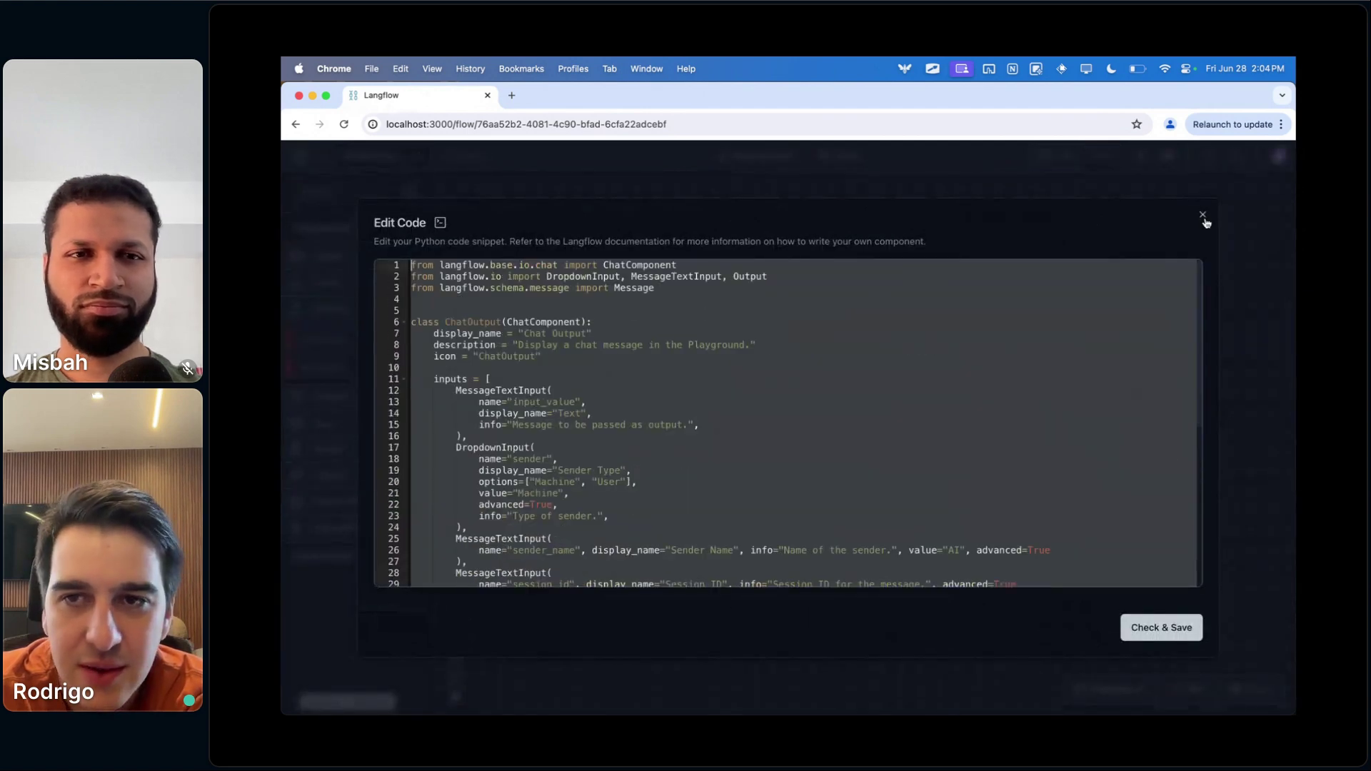
left_click(1202, 214)
- Add a Directory component to the canvas, open its Python code and look through it
left_click(341, 422)
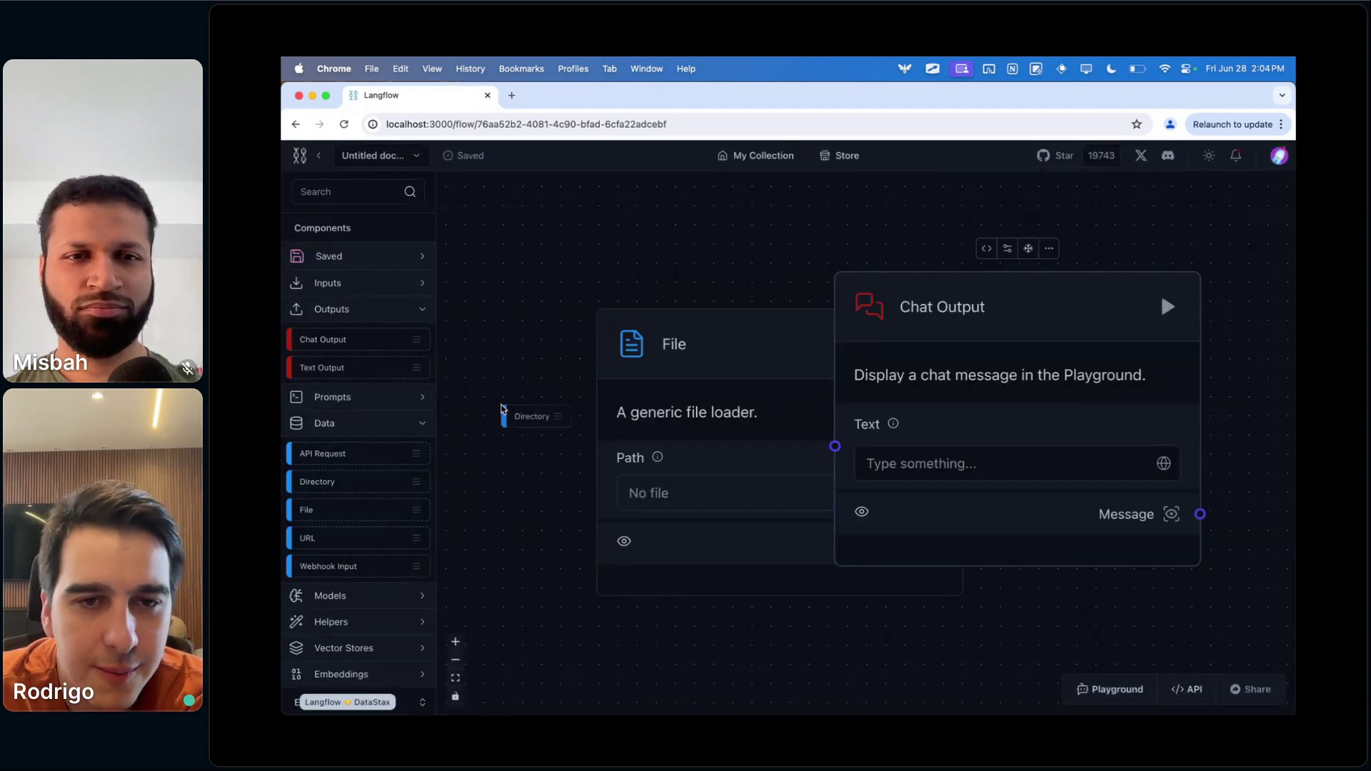
left_click_drag(317, 481, 709, 358)
left_click(778, 272)
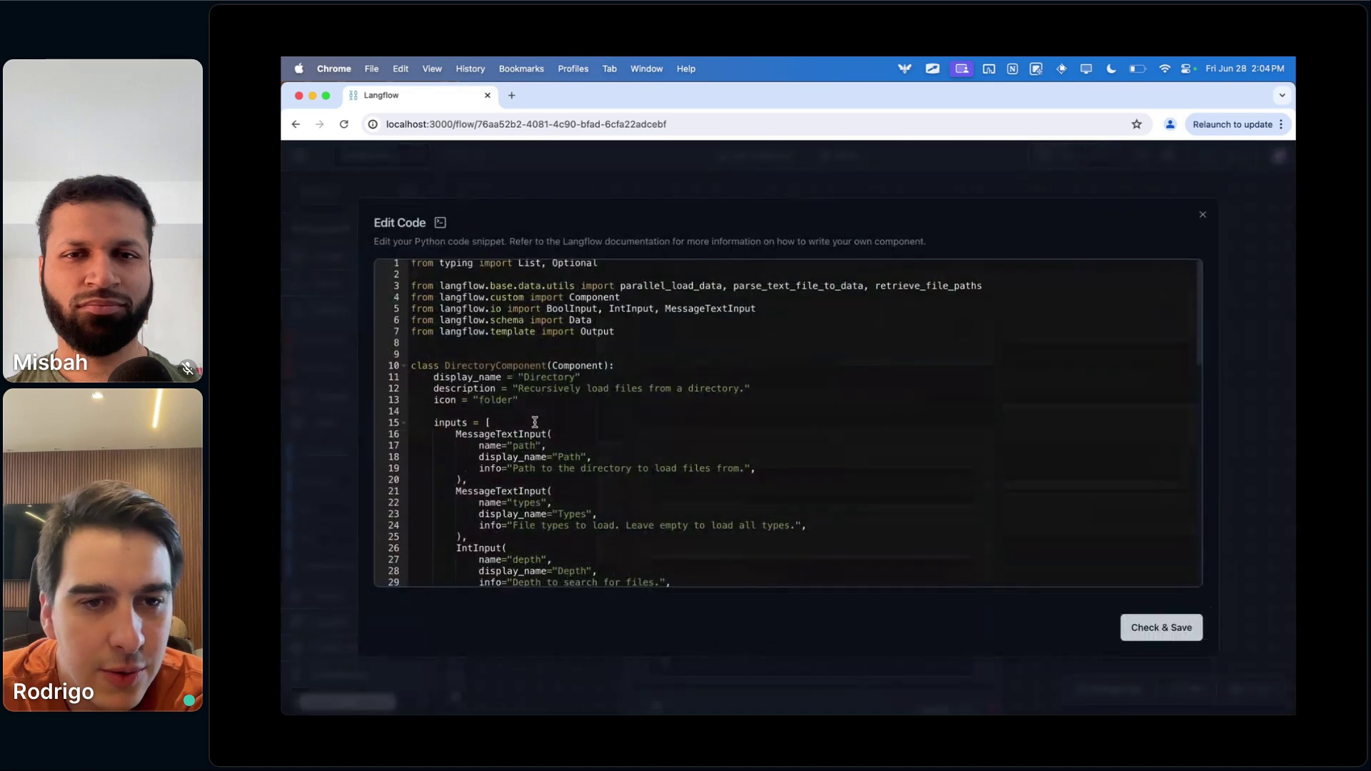
scroll(613, 503, "down", 10)
left_click(587, 584)
left_click_drag(587, 584, 435, 214)
left_click(535, 390)
scroll(552, 475, "down", 5)
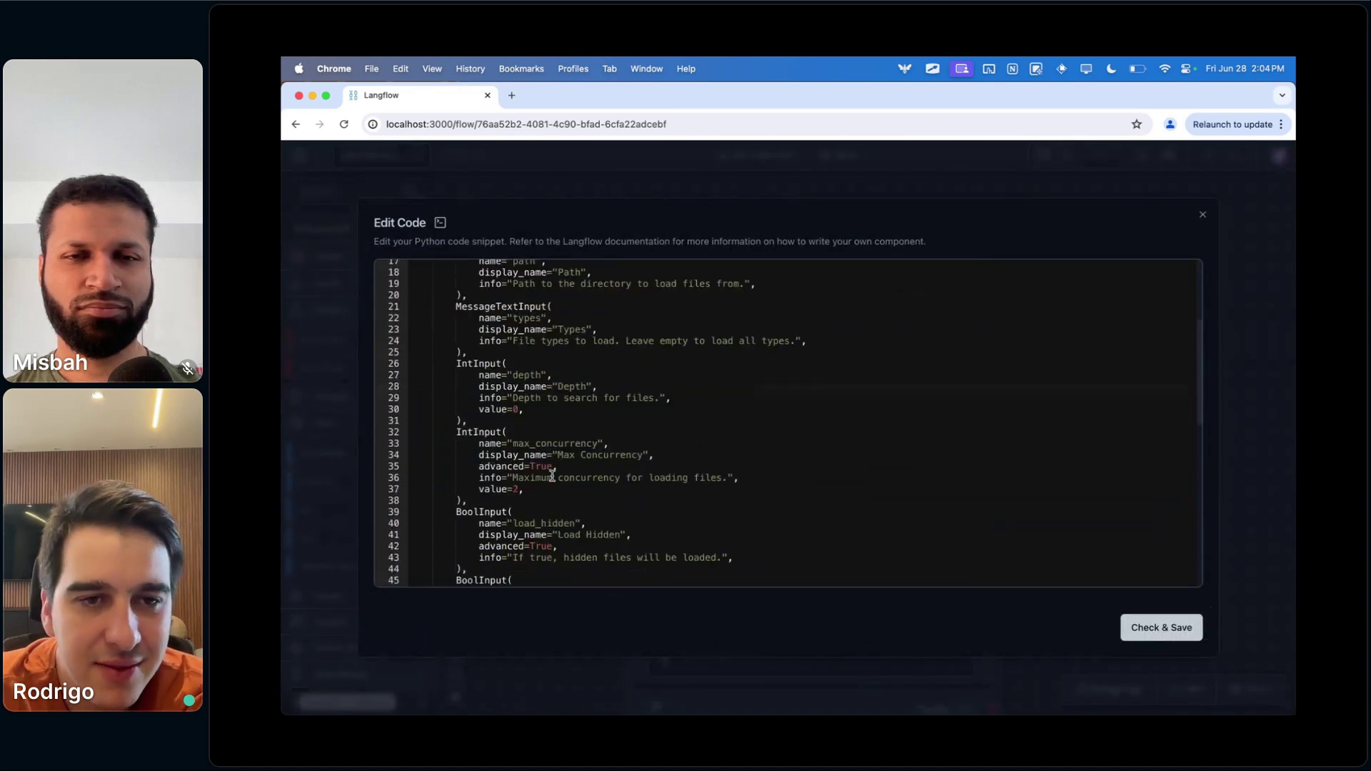
- Examine the types, depth and boolean inputs and the load_directory method in the Directory component's code, and close the editor
left_click_drag(604, 387, 428, 349)
left_click(570, 340)
double_click(663, 341)
triple_click(663, 341)
left_click(682, 365)
scroll(726, 444, "down", 4)
left_click(674, 470)
left_click_drag(674, 471, 670, 387)
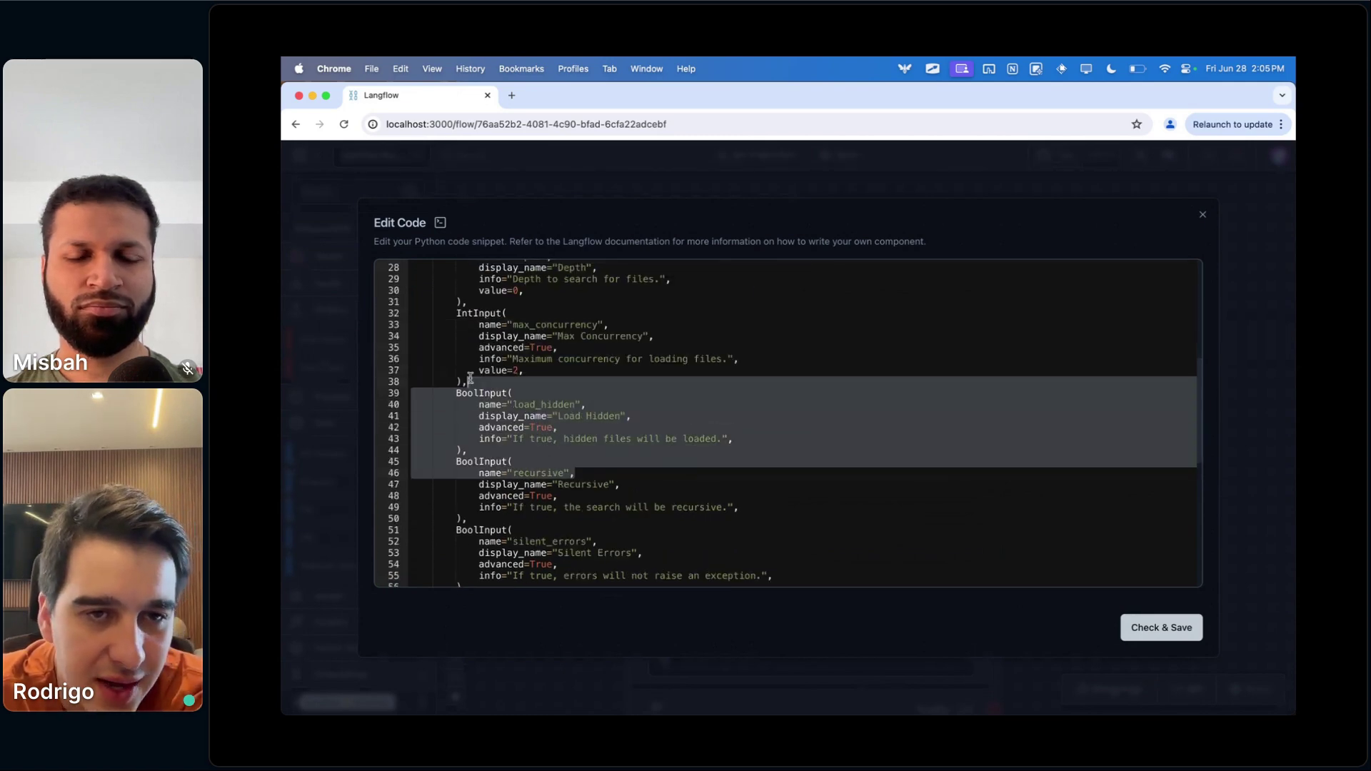
left_click(670, 387)
scroll(679, 408, "down", 10)
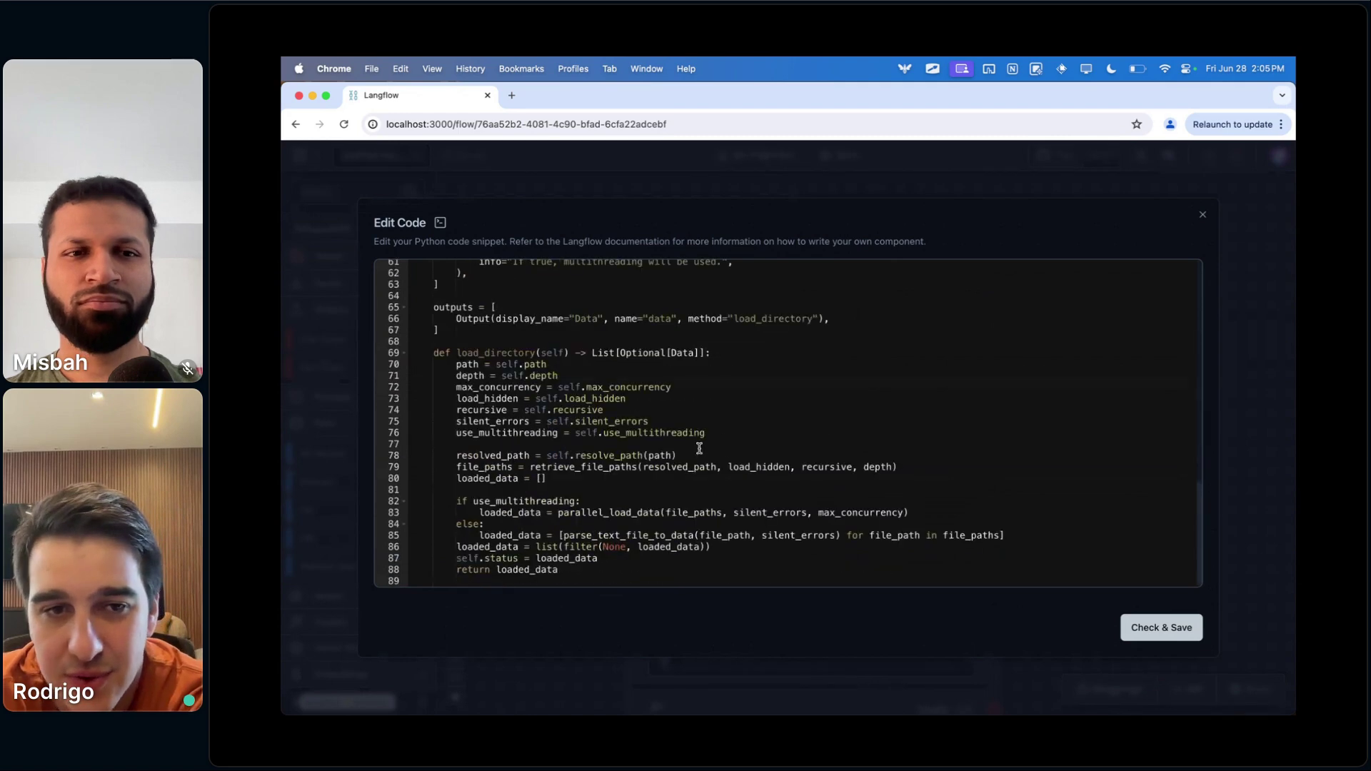
left_click(1202, 217)
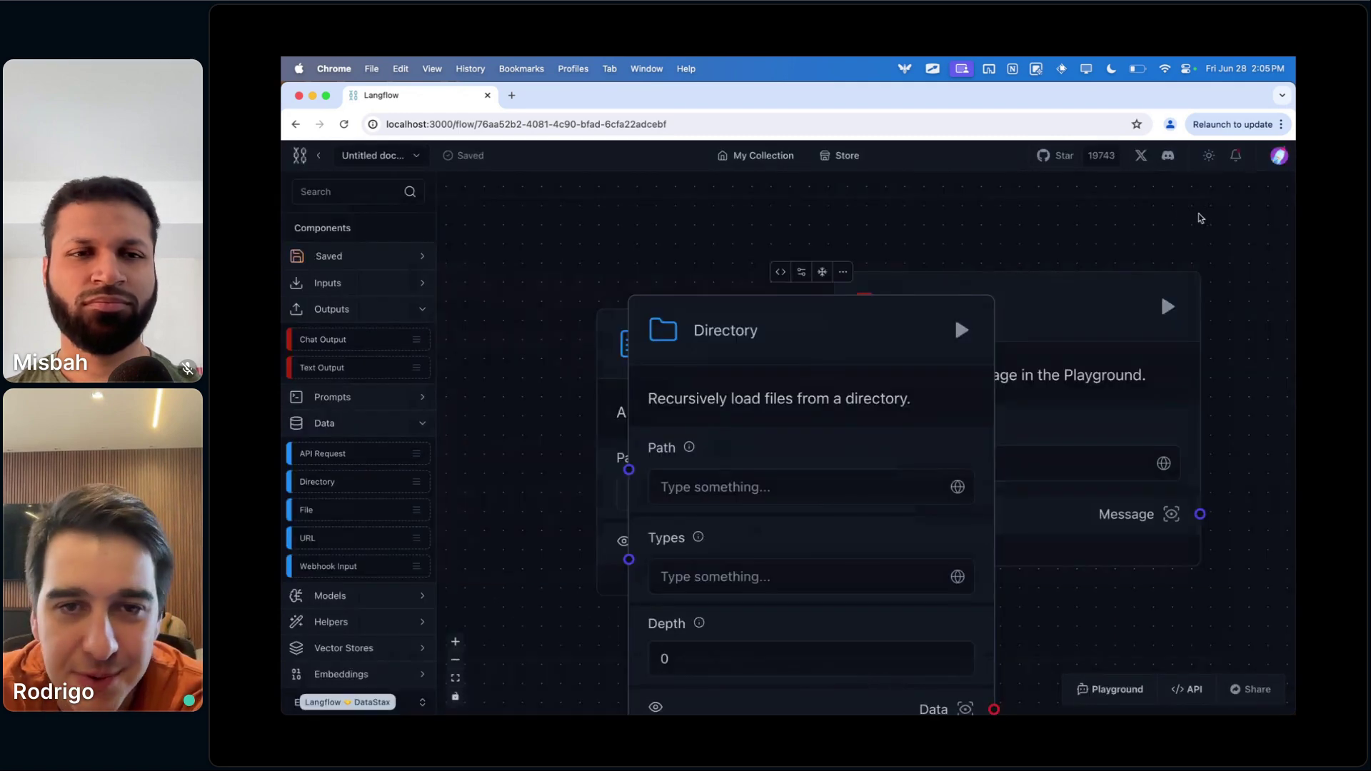
- Delete the Directory and Chat Output components from the canvas and collapse the Data and Outputs component categories
left_click_drag(786, 352, 771, 279)
key("BackSpace")
left_click(989, 323)
left_click_drag(989, 323, 811, 333)
key("BackSpace")
left_click(773, 340)
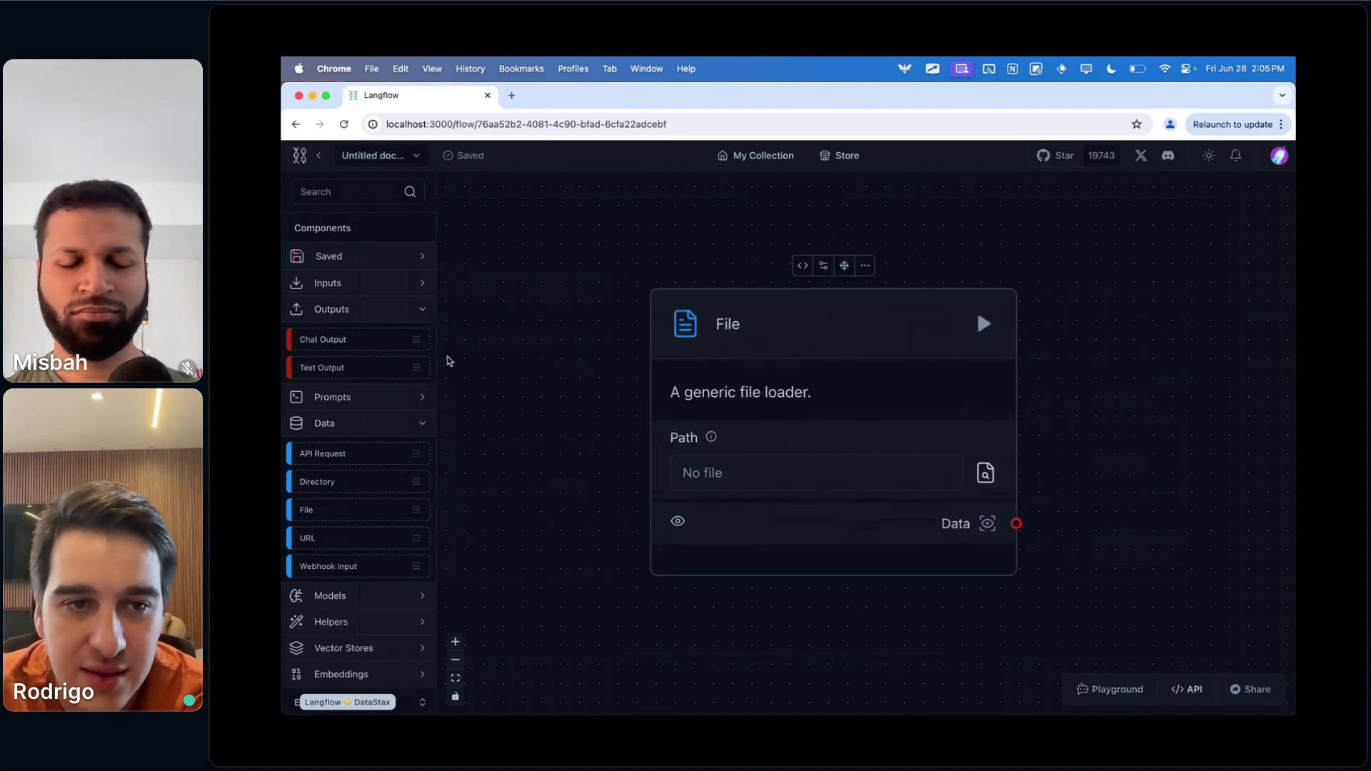
left_click(421, 426)
left_click(414, 311)
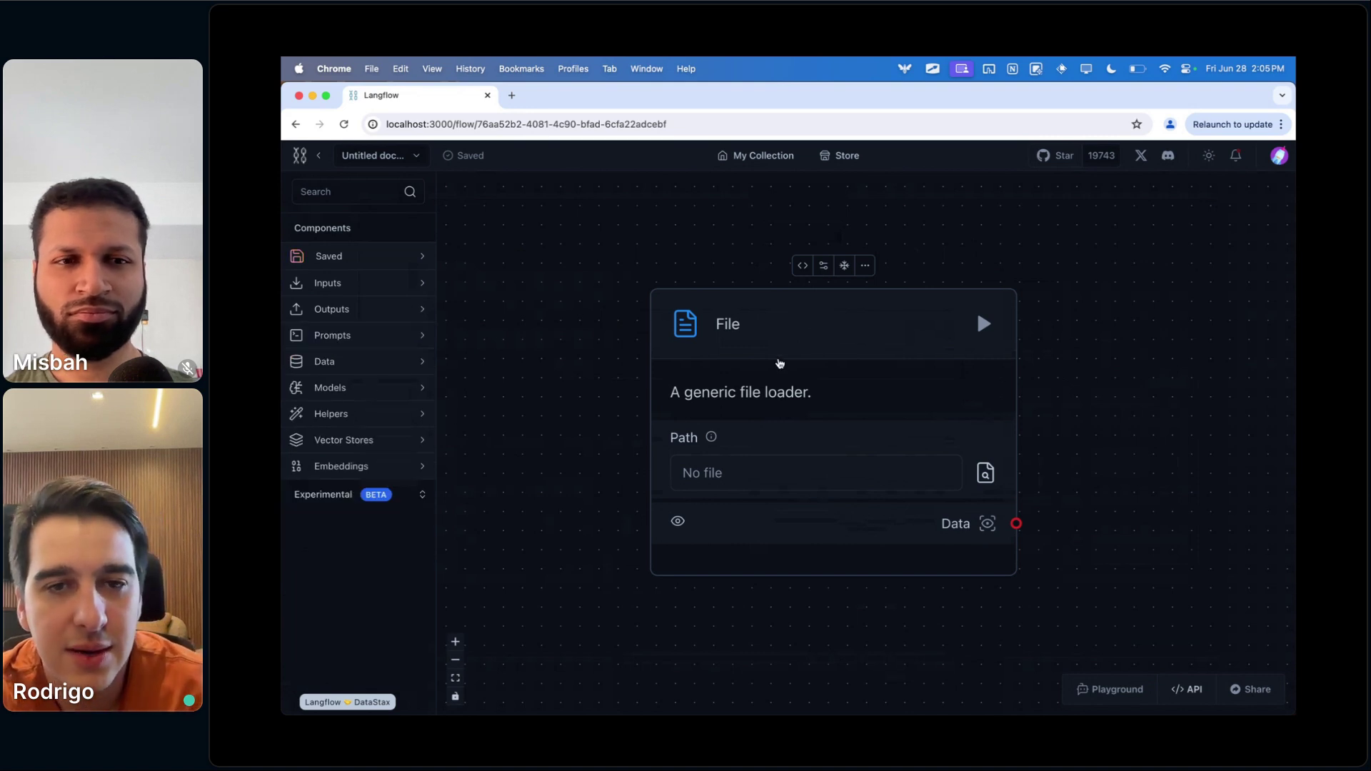
- Delete the File component and place the Combine Text, Filter Data, Merge Data and Parse Data helpers on the canvas
key("BackSpace")
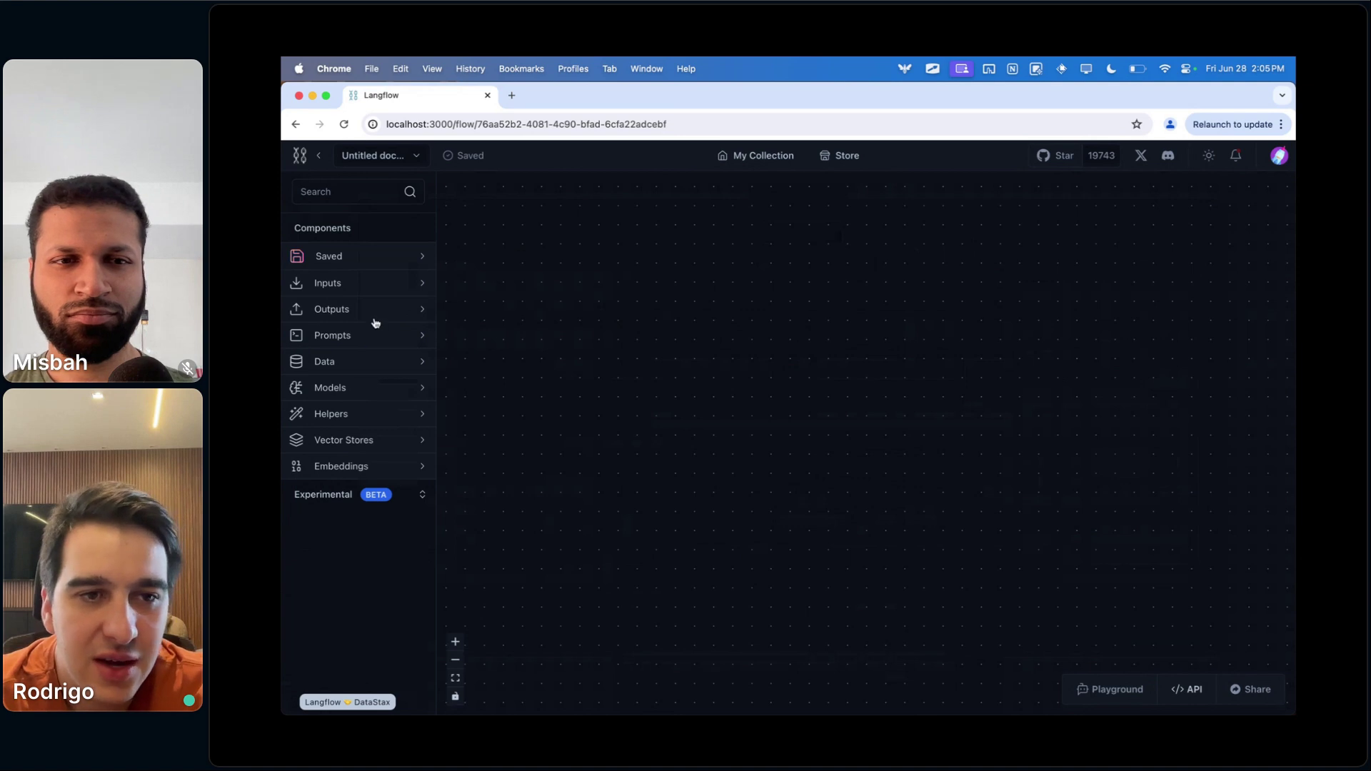
left_click(365, 413)
scroll(357, 434, "down", 3)
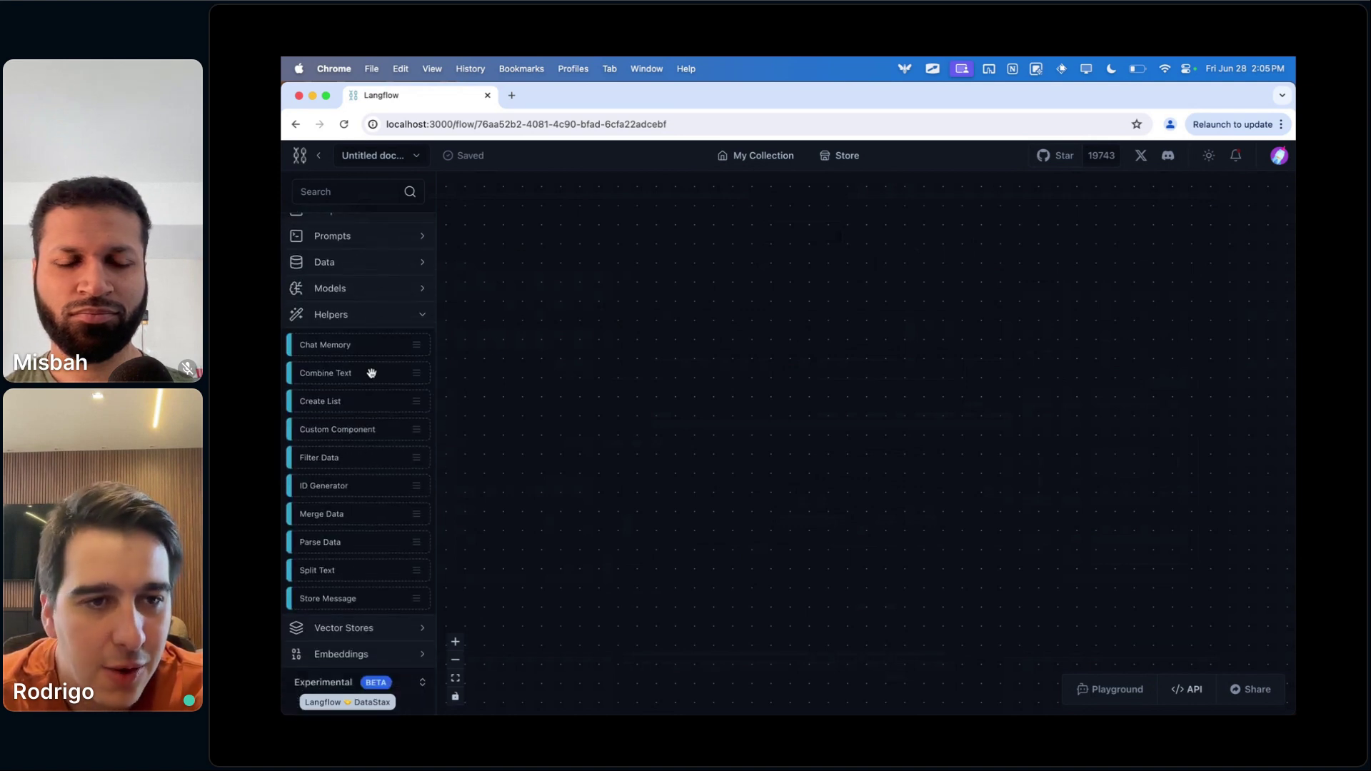
left_click_drag(359, 374, 552, 344)
left_click_drag(332, 460, 868, 175)
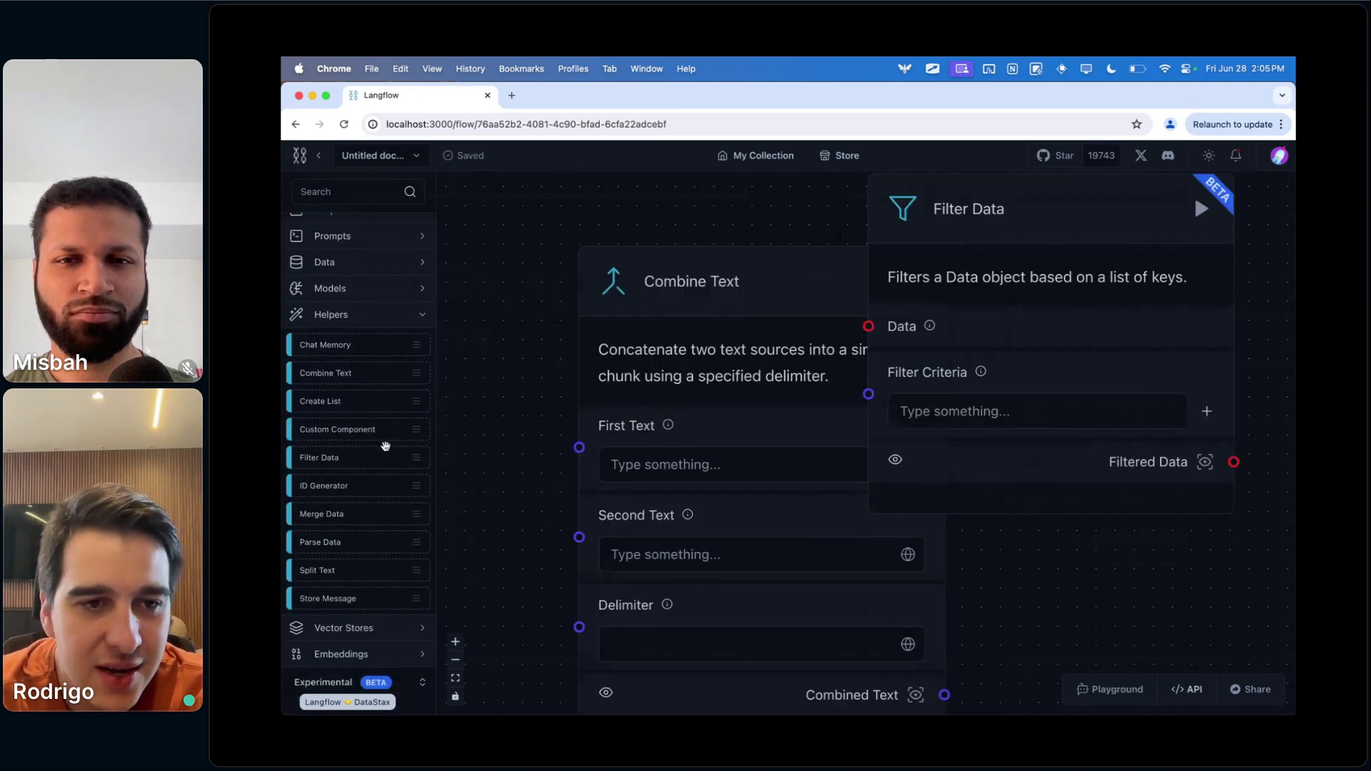
left_click_drag(339, 516, 674, 336)
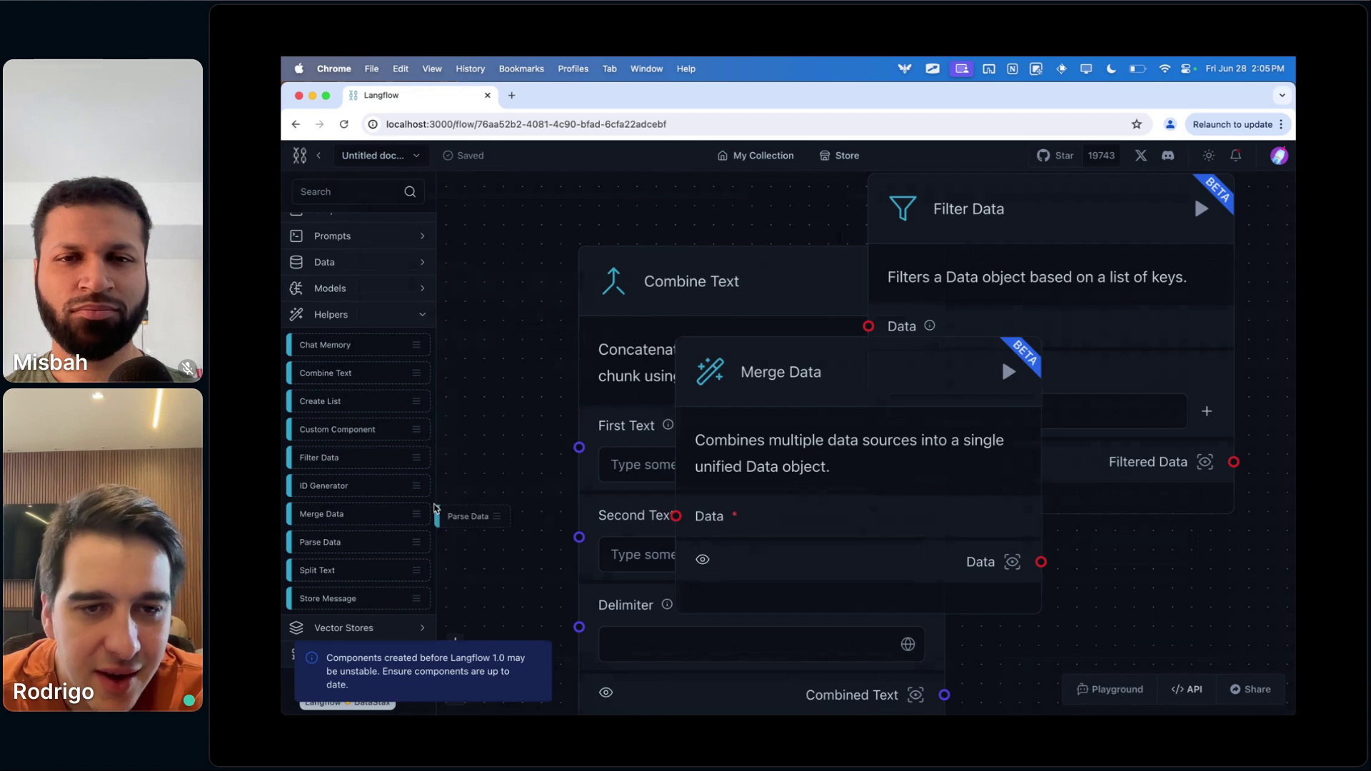
left_click_drag(355, 544, 577, 379)
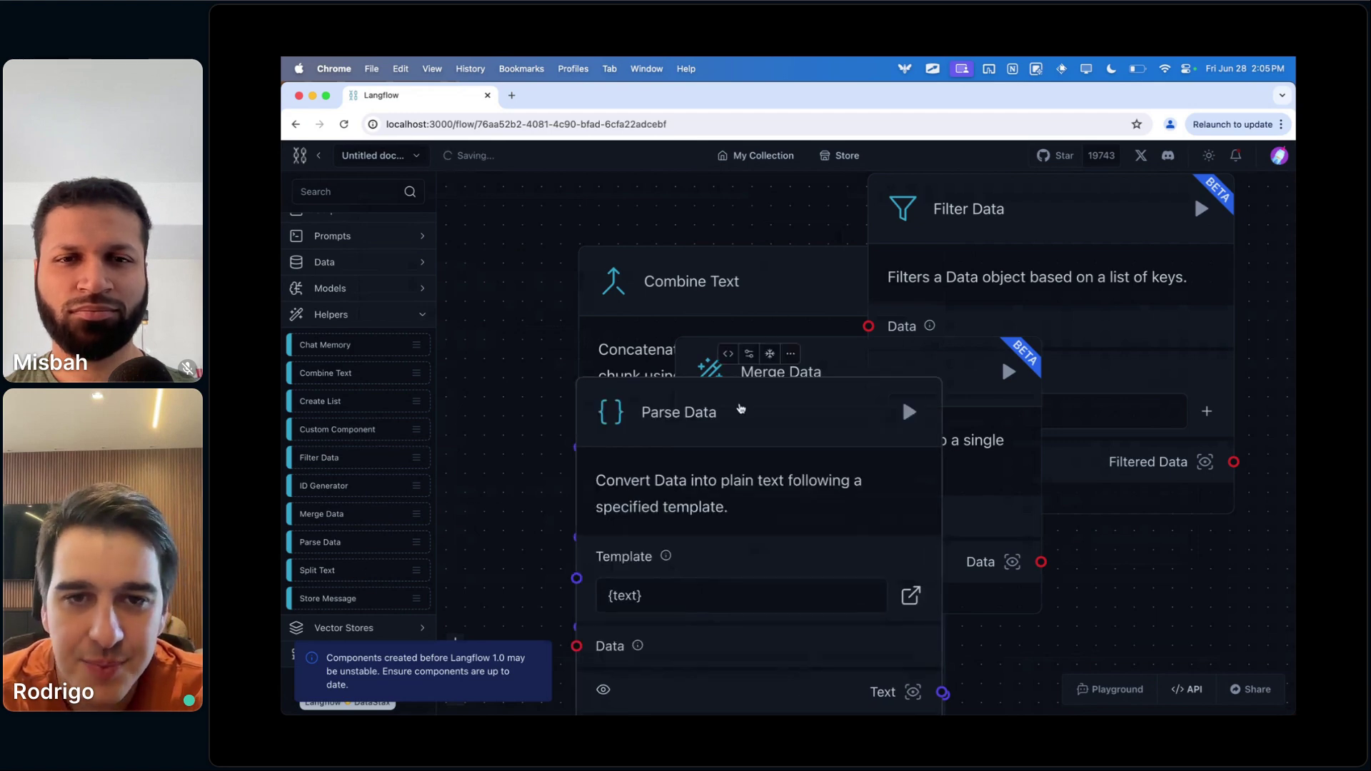
- Delete all four helper components from the canvas and collapse the Helpers category
left_click(743, 408)
key("Delete")
left_click(712, 336)
key("Delete")
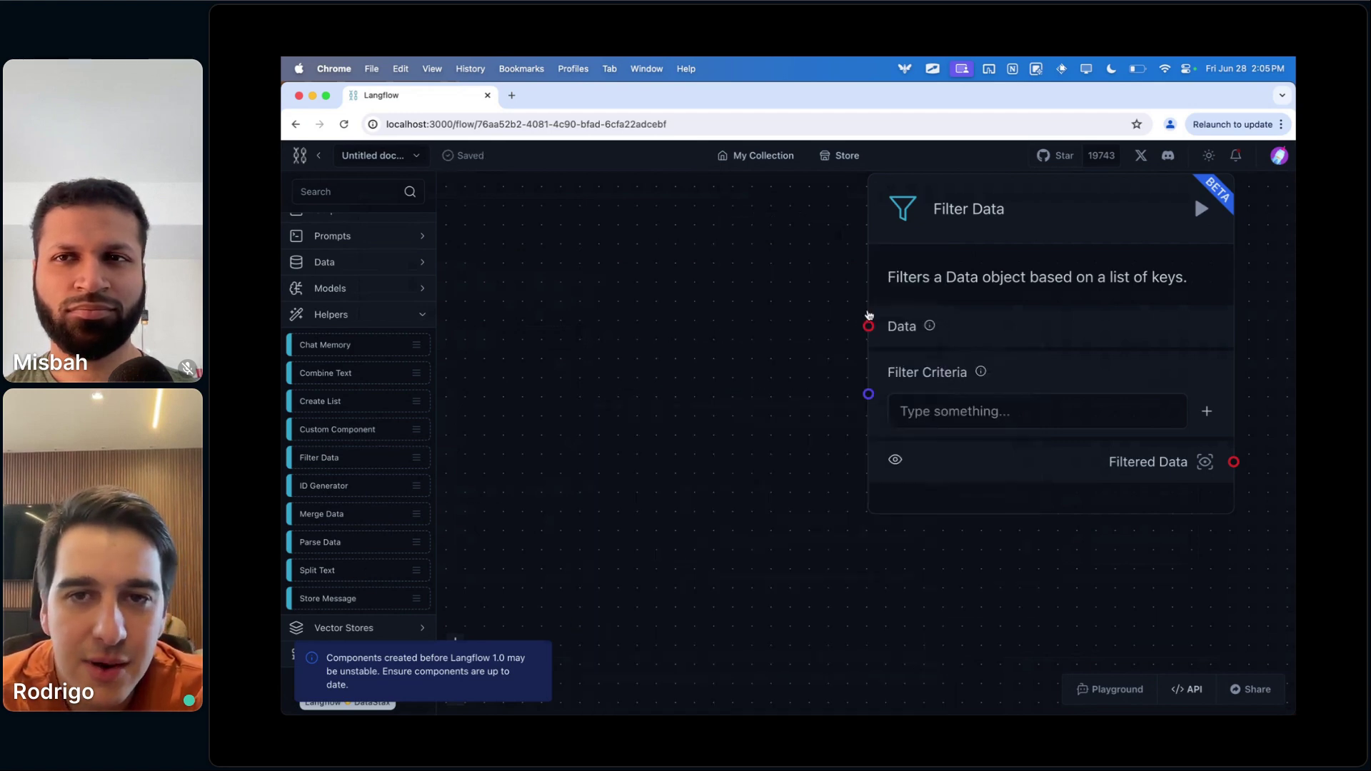
left_click(963, 263)
key("Delete")
left_click(352, 312)
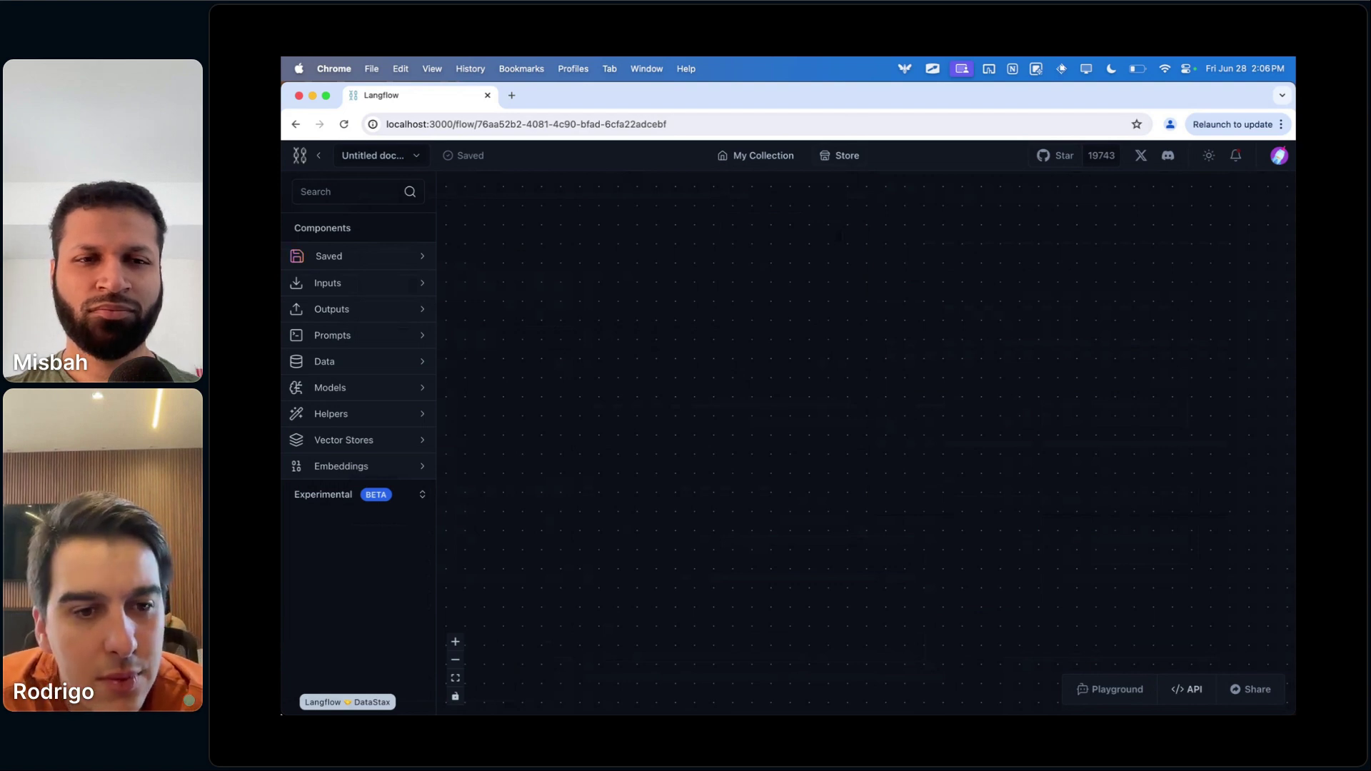
- Add a Chat Input component to the empty canvas and open the flow's Playground
right_click(427, 680)
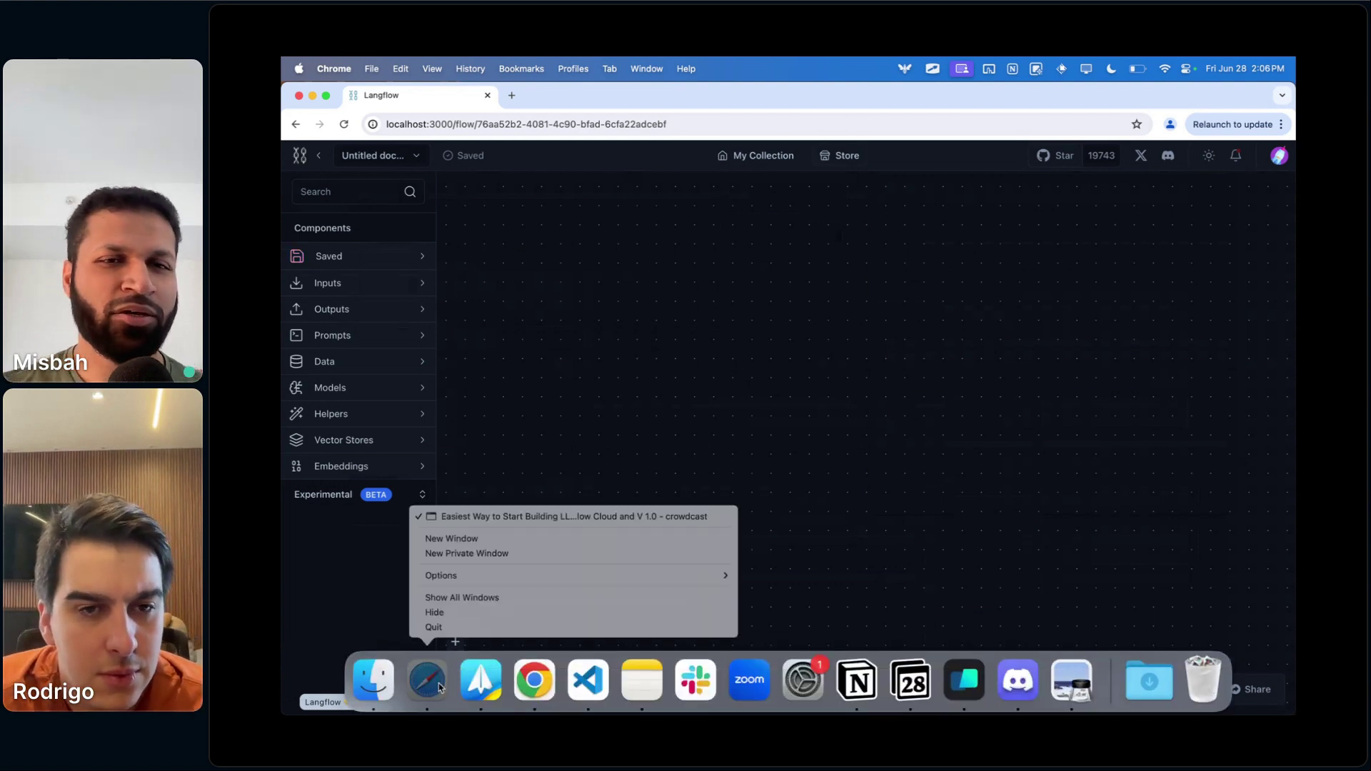
key("Escape")
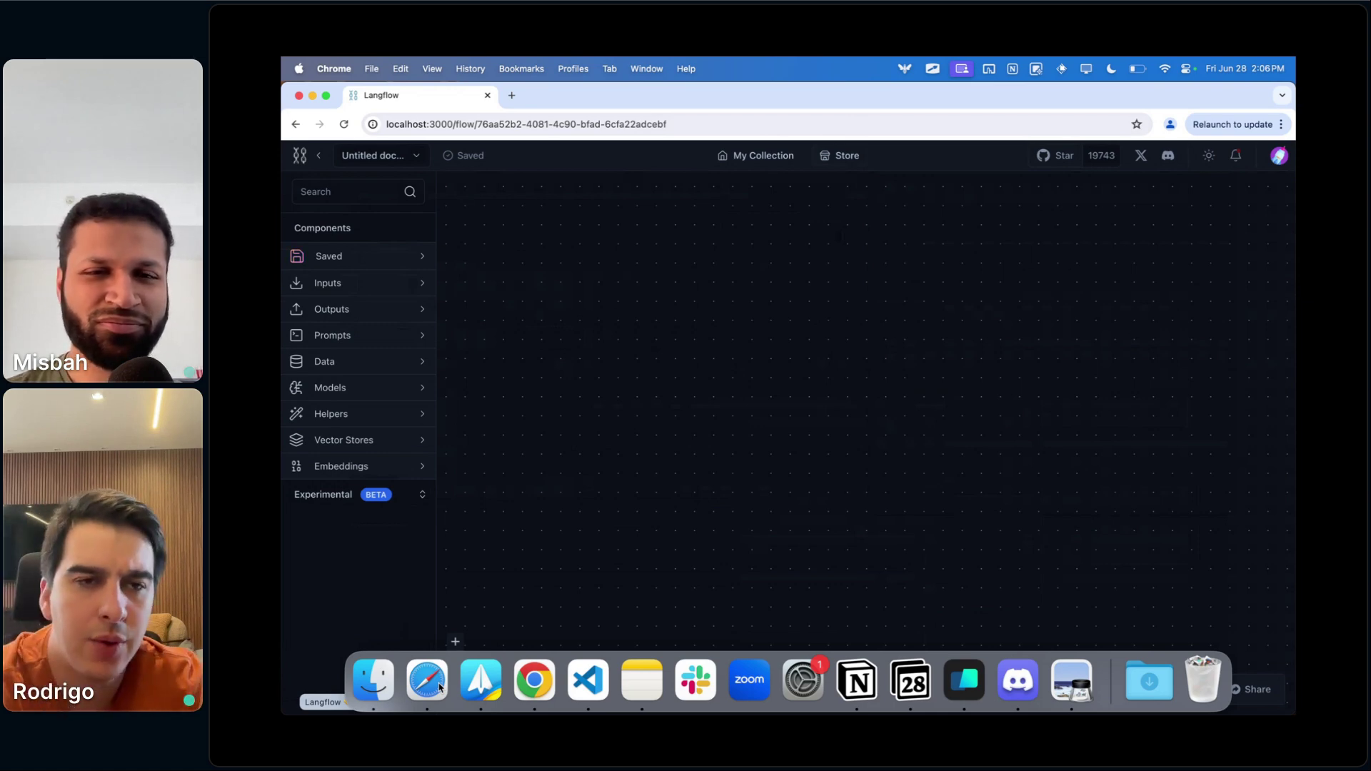
left_click(404, 287)
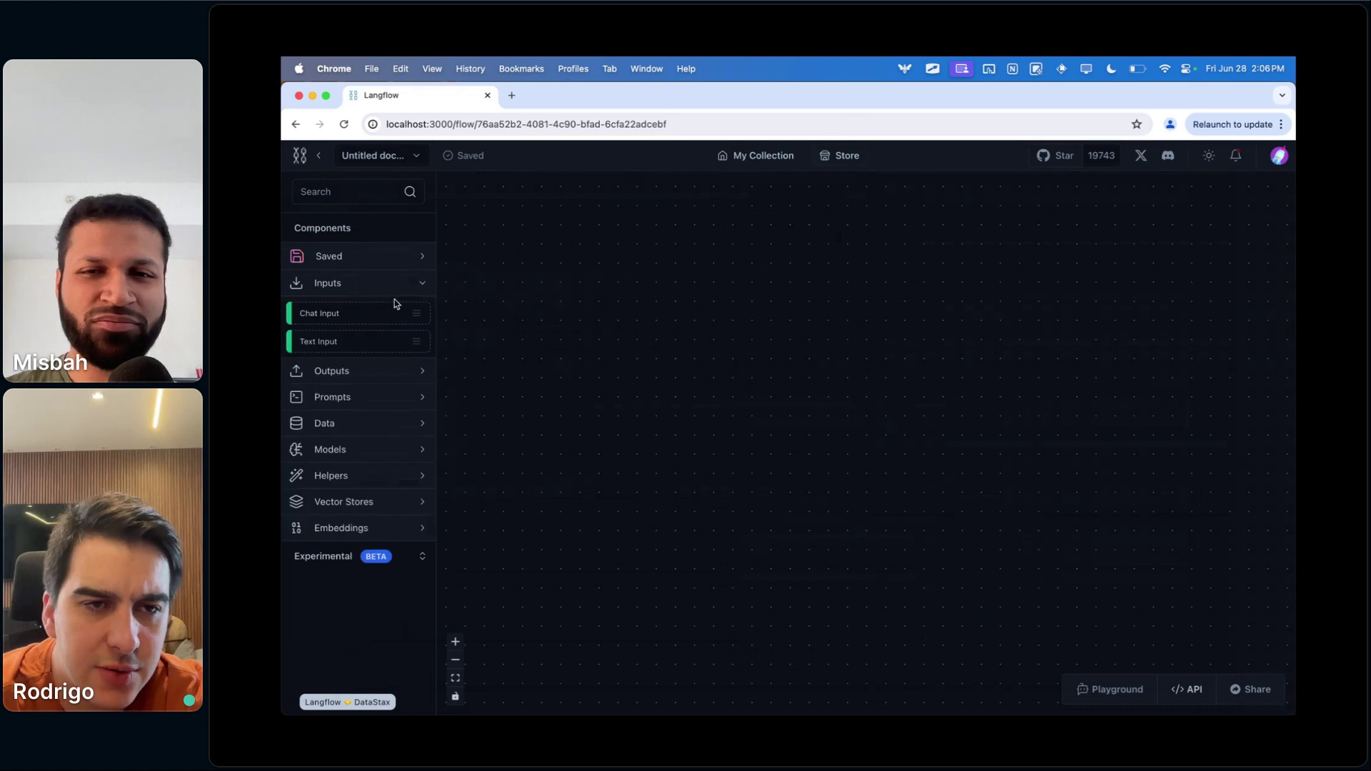
left_click_drag(392, 311, 780, 349)
left_click(834, 472)
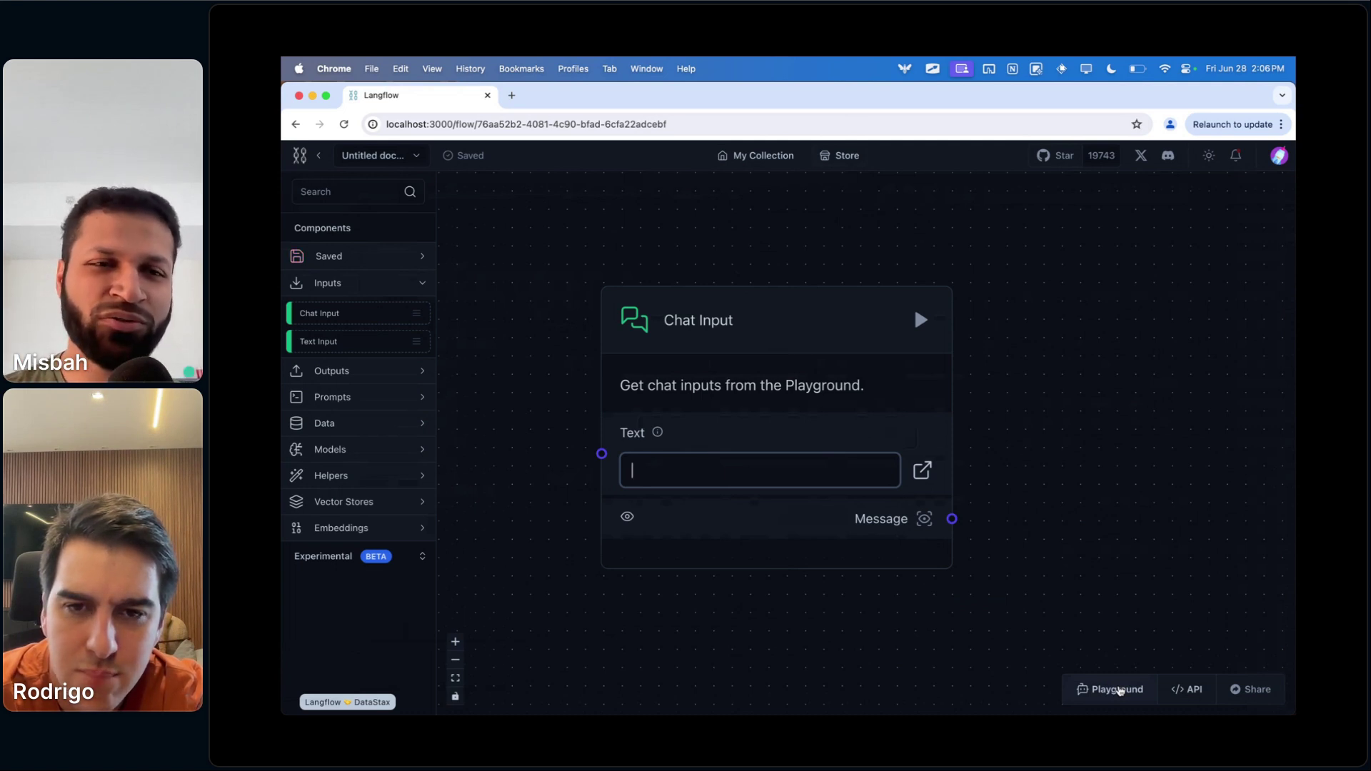
left_click(1118, 689)
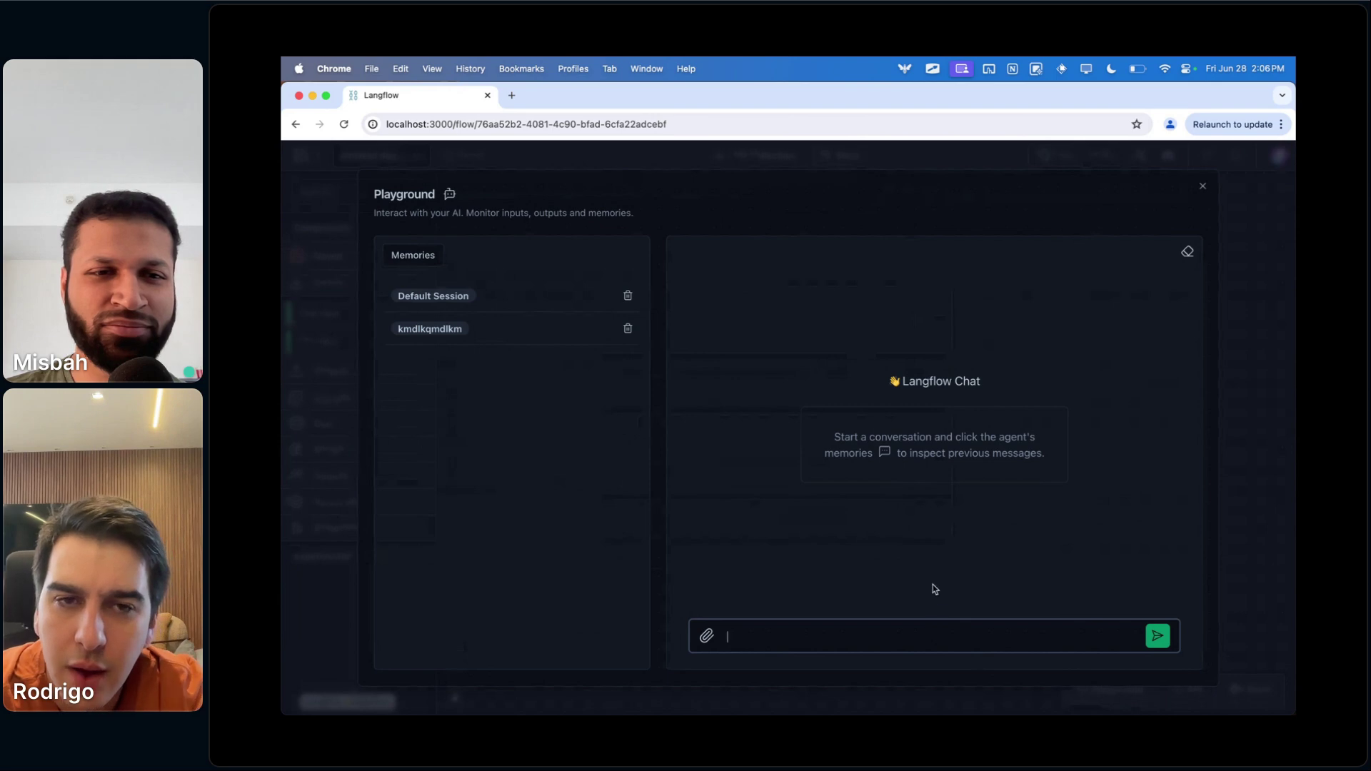
- Switch to VS Code, copy the IMG_FILE_TYPES line from utils.py and post it in the Crowdcast event chat in Safari
mouse_move(1071, 714)
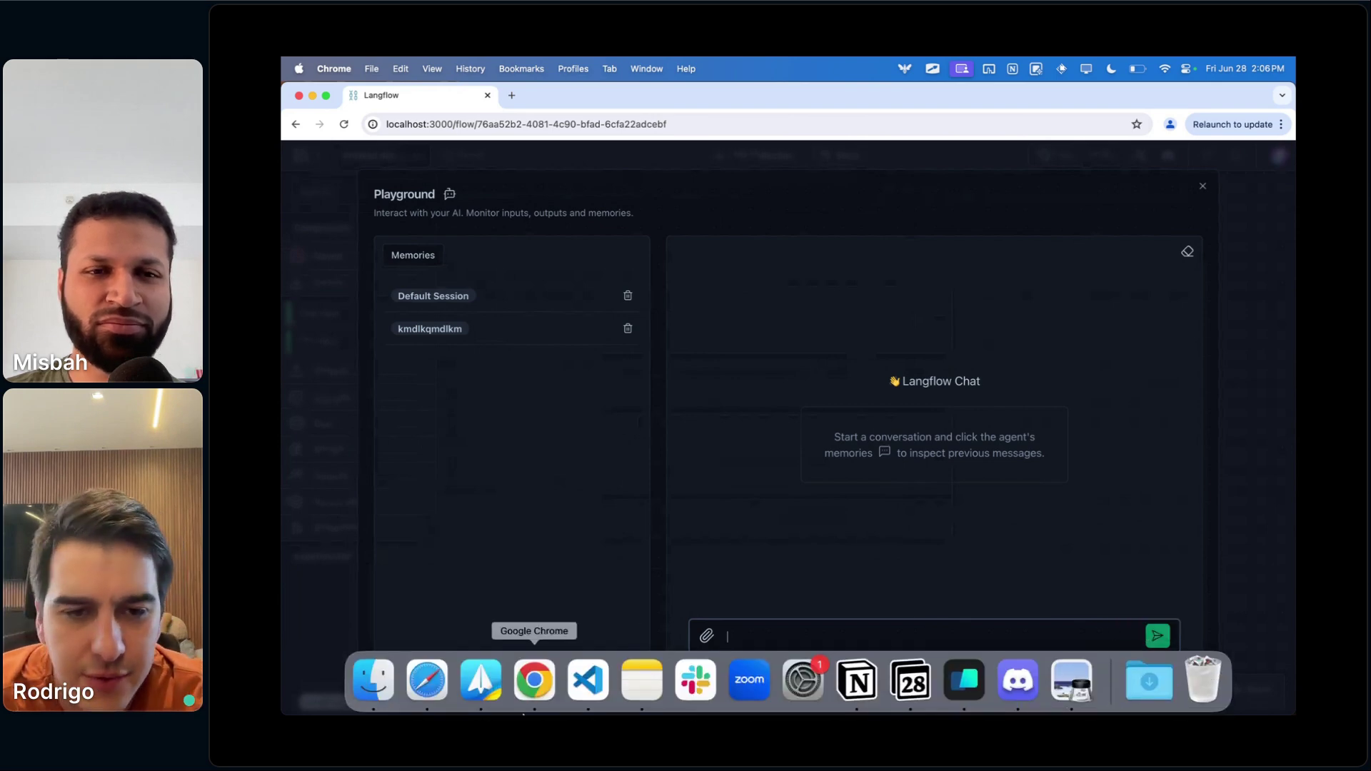
left_click(587, 679)
double_click(755, 604)
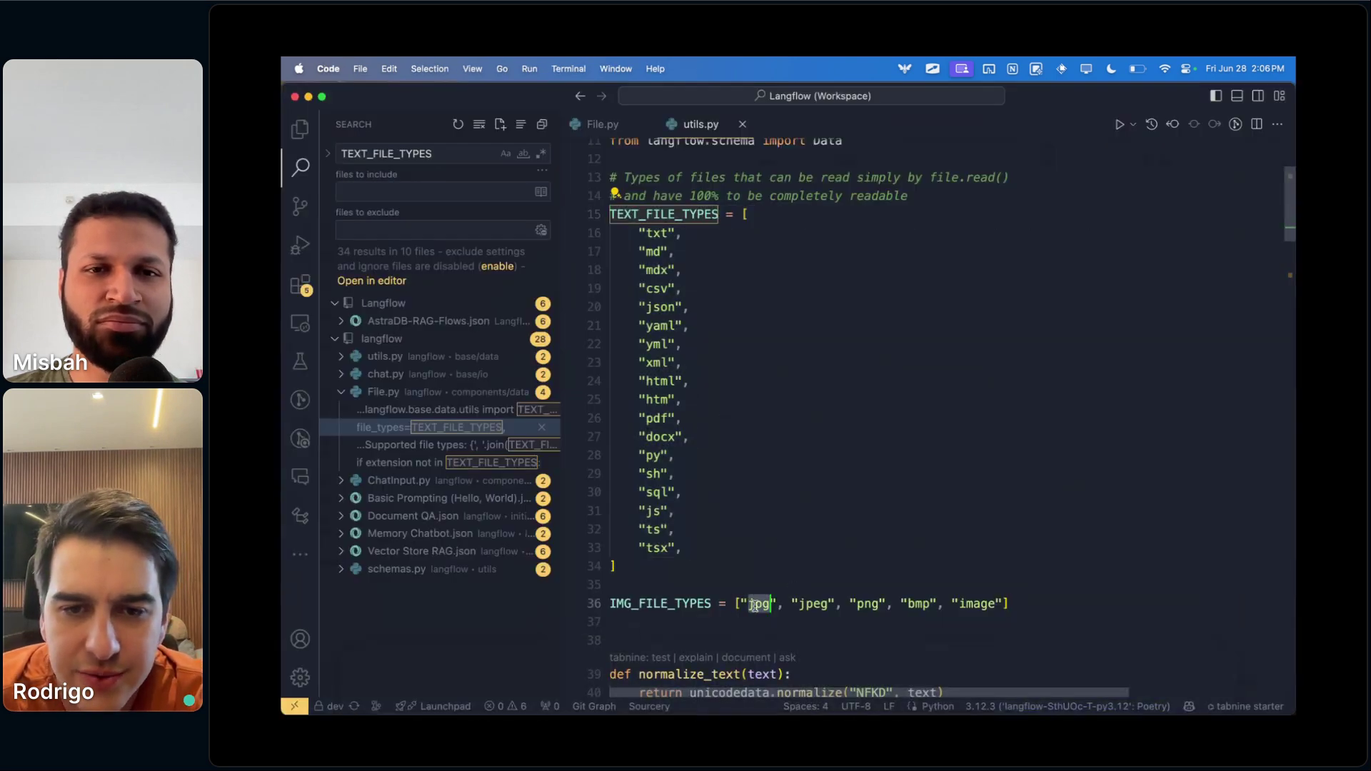
left_click_drag(1095, 604, 601, 604)
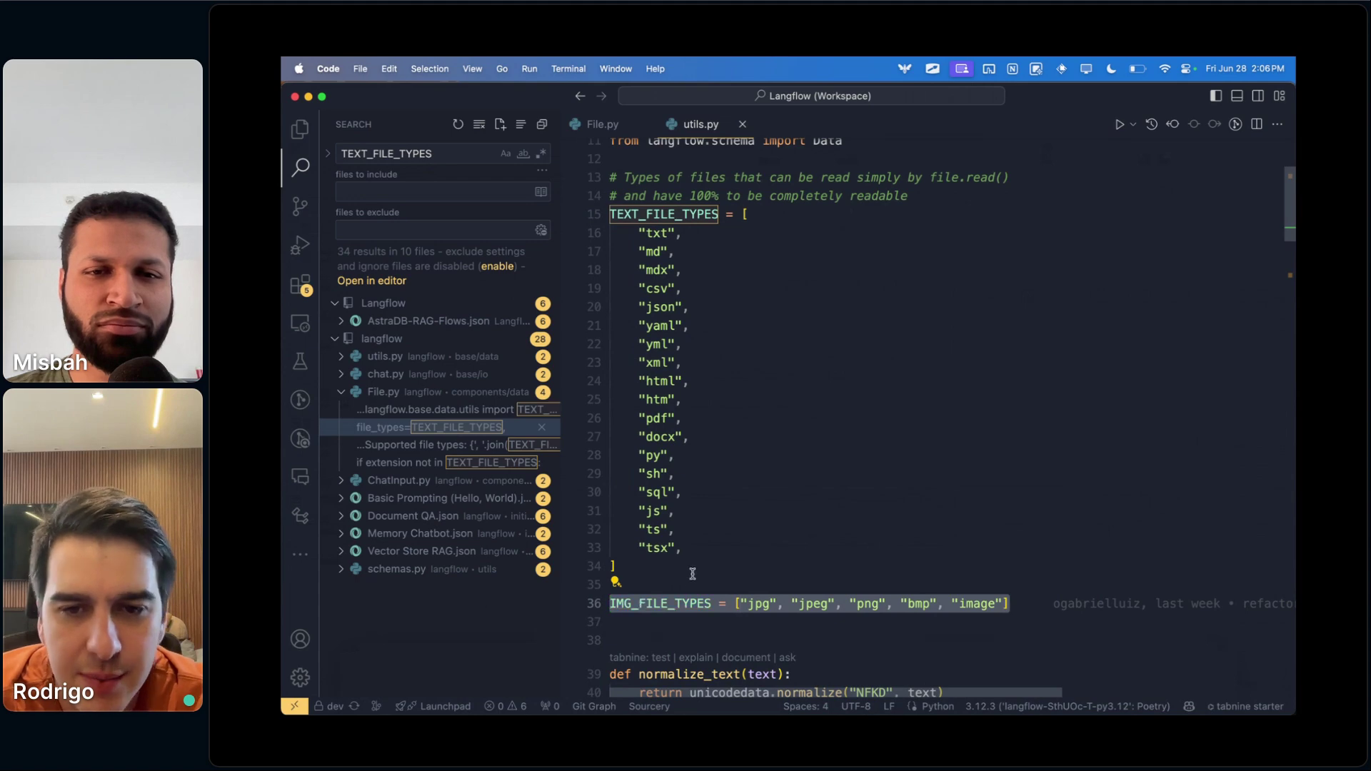
key("super+Tab")
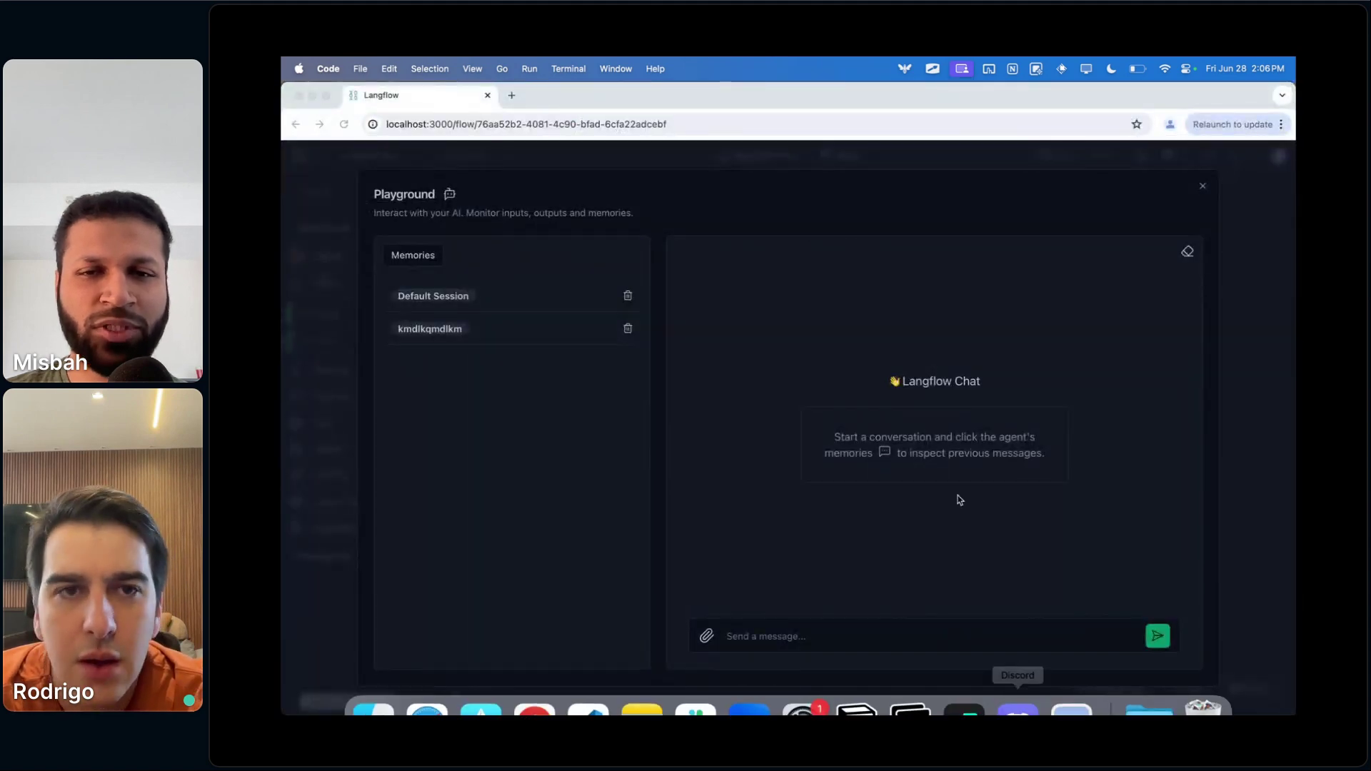
left_click(427, 679)
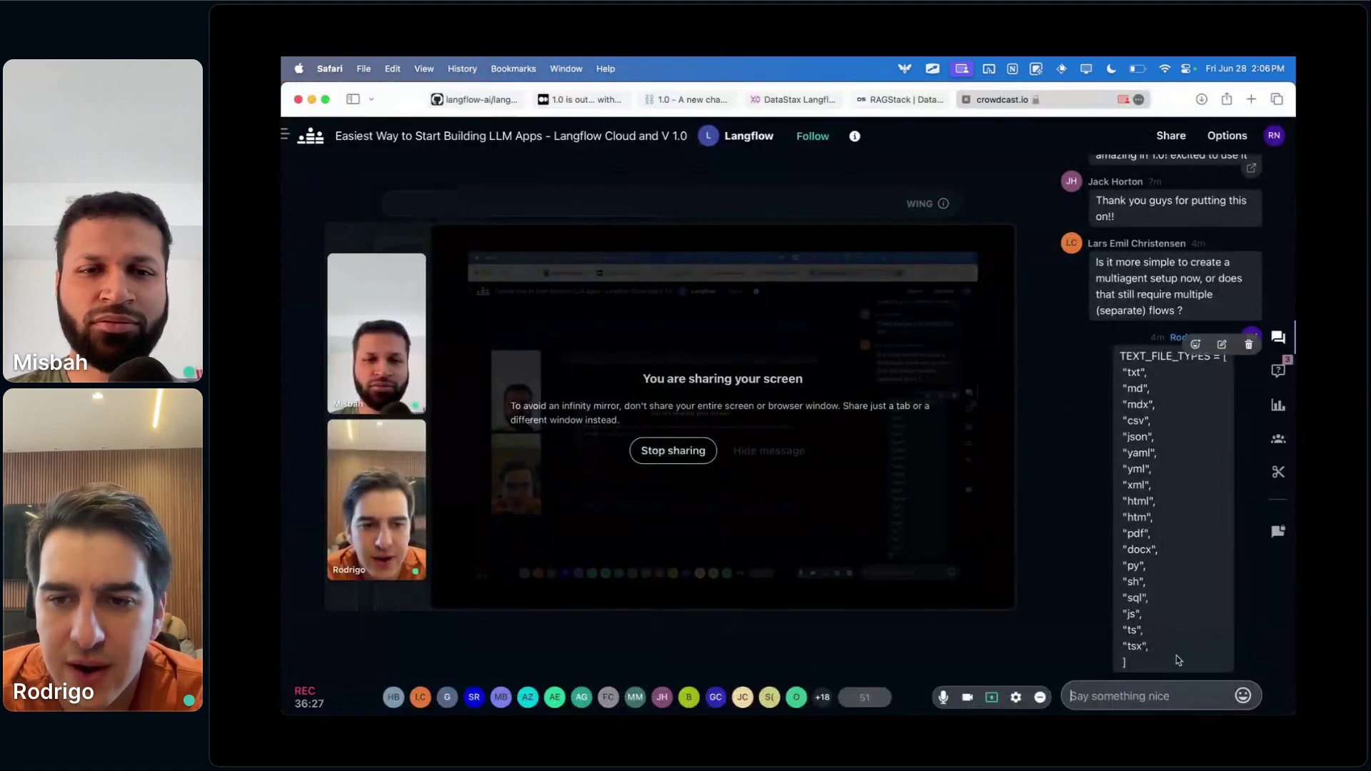
key("super+v")
key("Return")
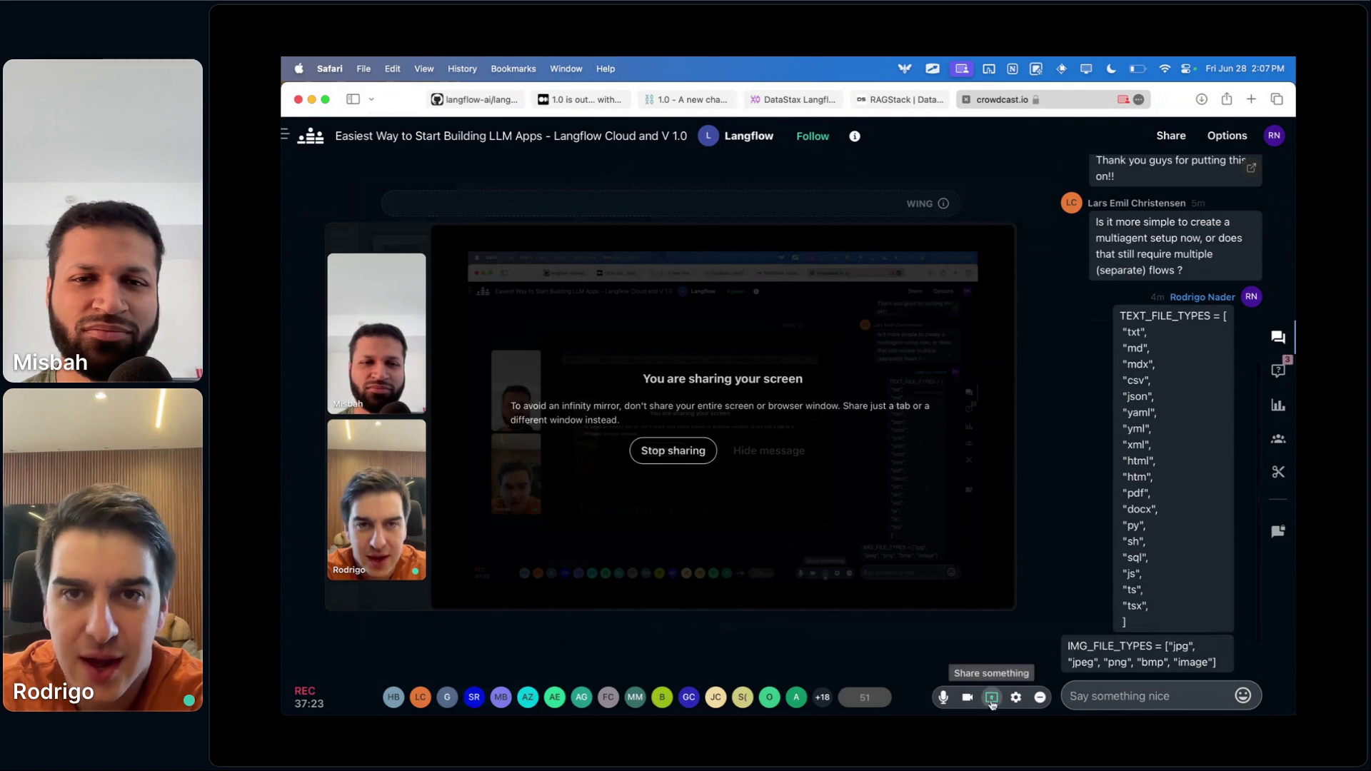
- Look through the "1.0 - A new chapter for Langflow" docs page, from the Multi-Modal section back to its introduction
left_click(686, 99)
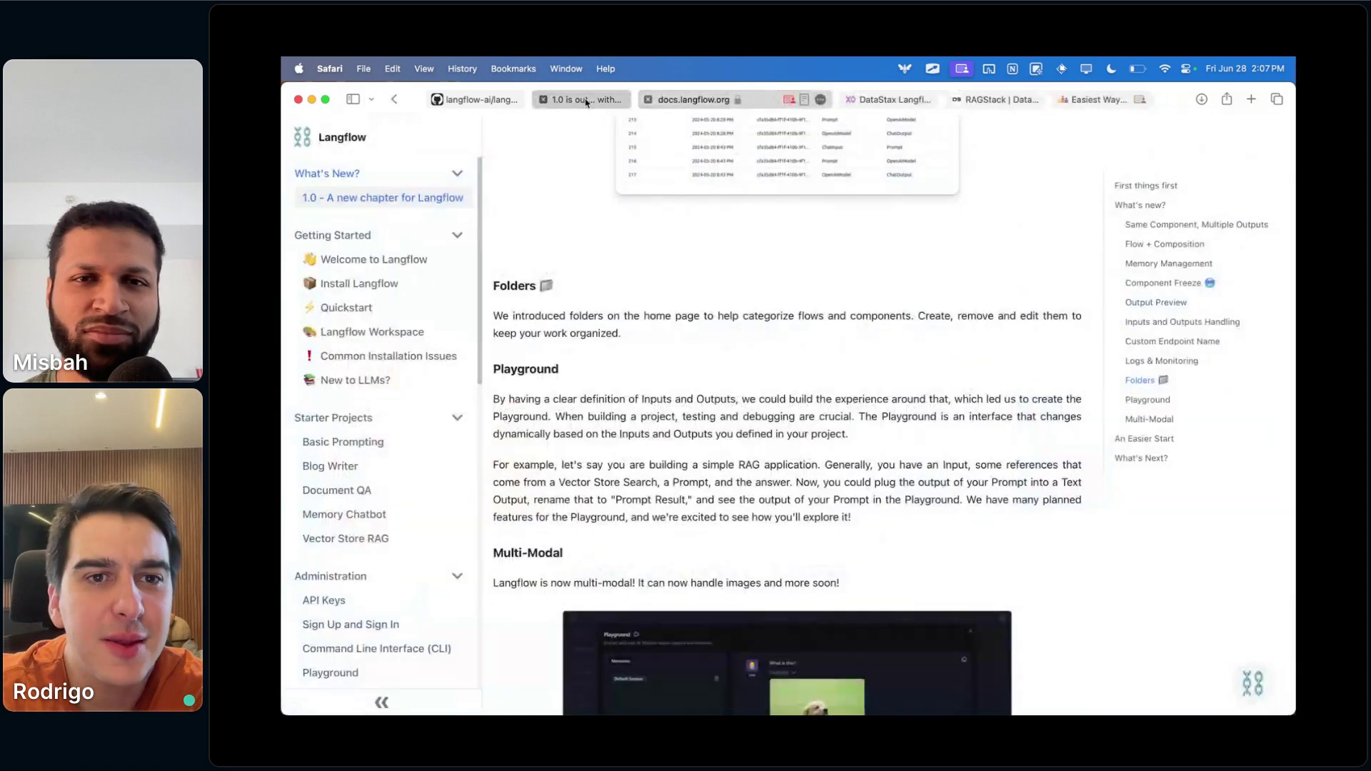
left_click(584, 103)
left_click(786, 99)
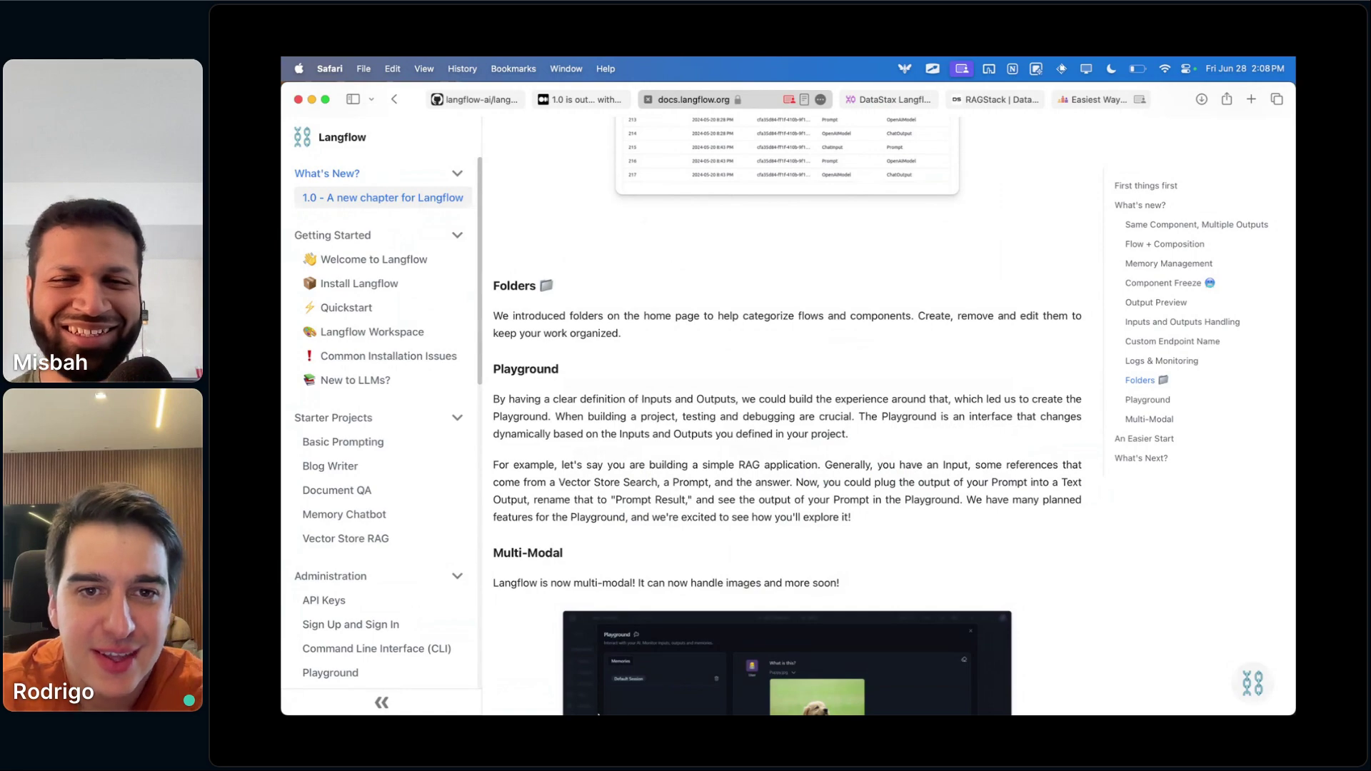
scroll(771, 417, "down", 15)
scroll(771, 417, "up", 20)
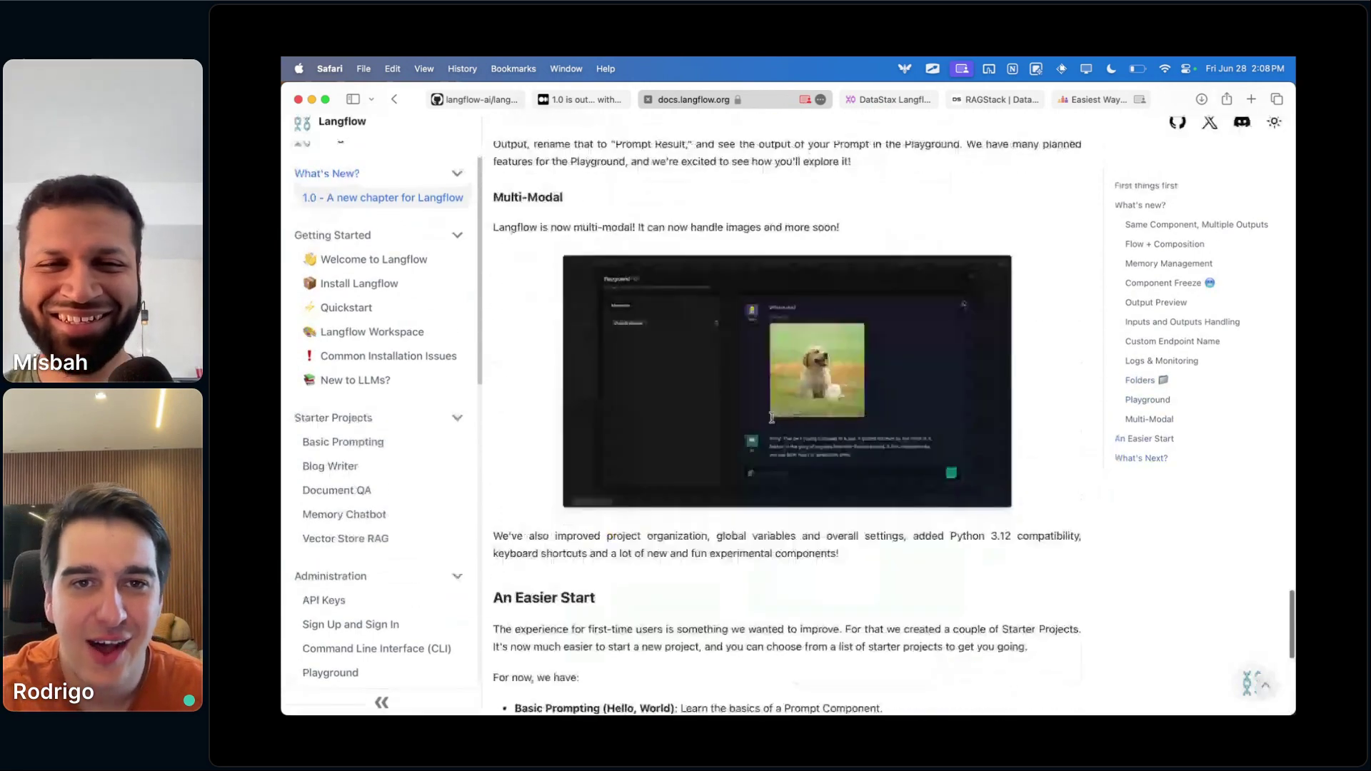
scroll(771, 417, "up", 10)
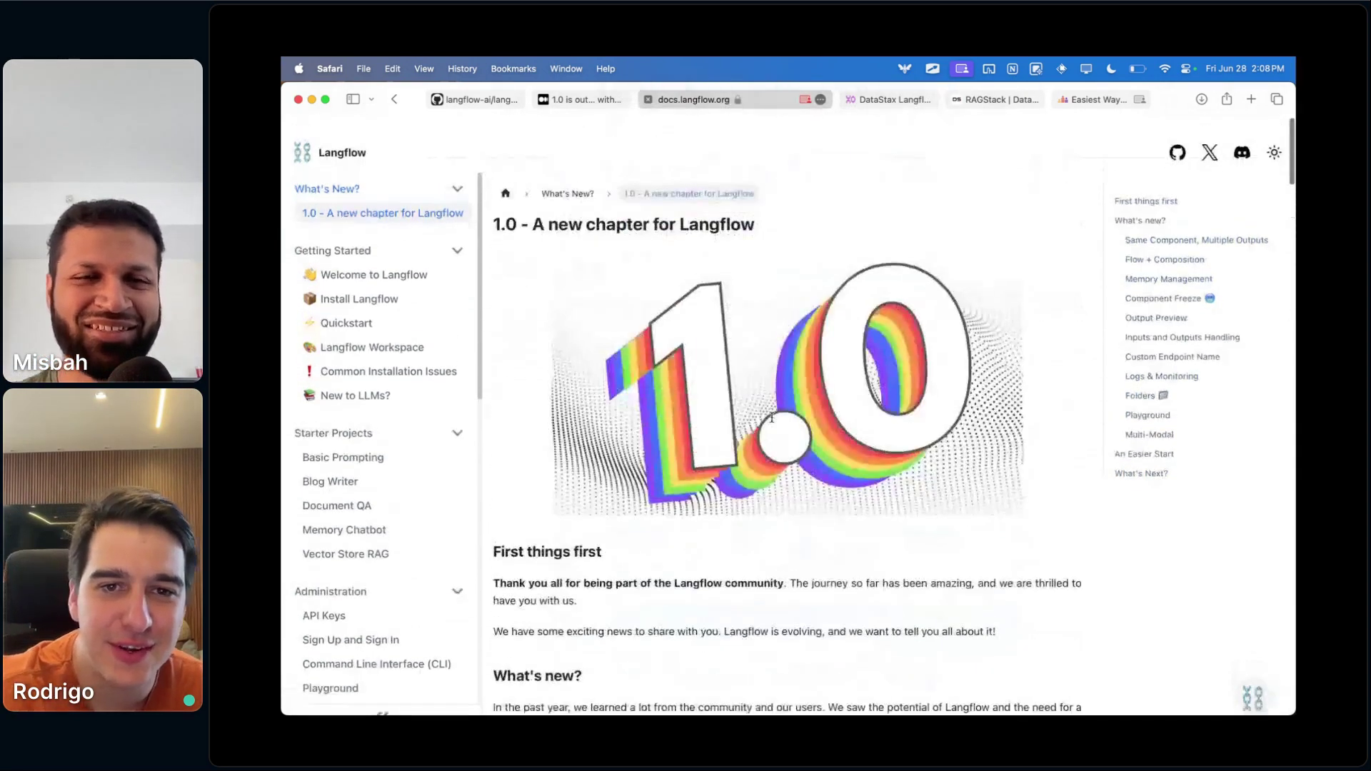
scroll(771, 417, "down", 3)
scroll(821, 343, "down", 3)
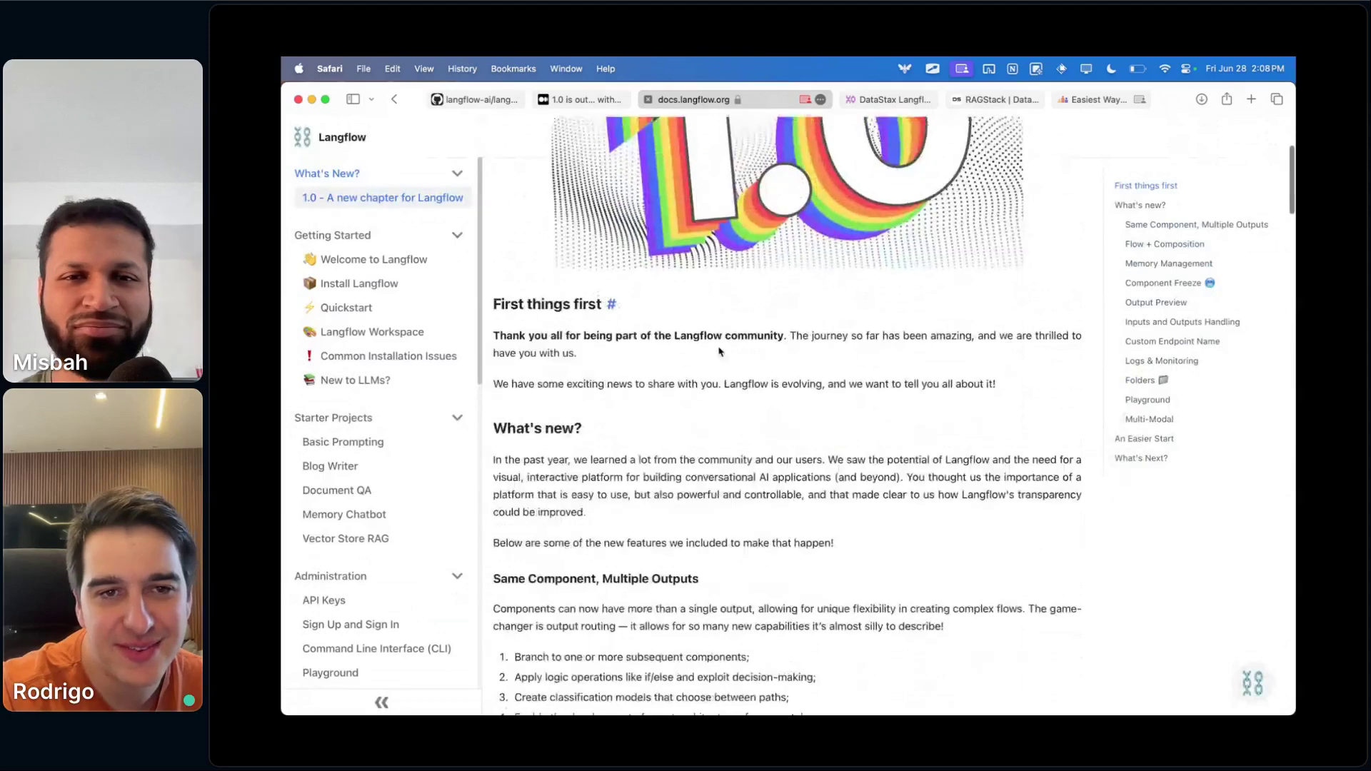
scroll(718, 347, "up", 1)
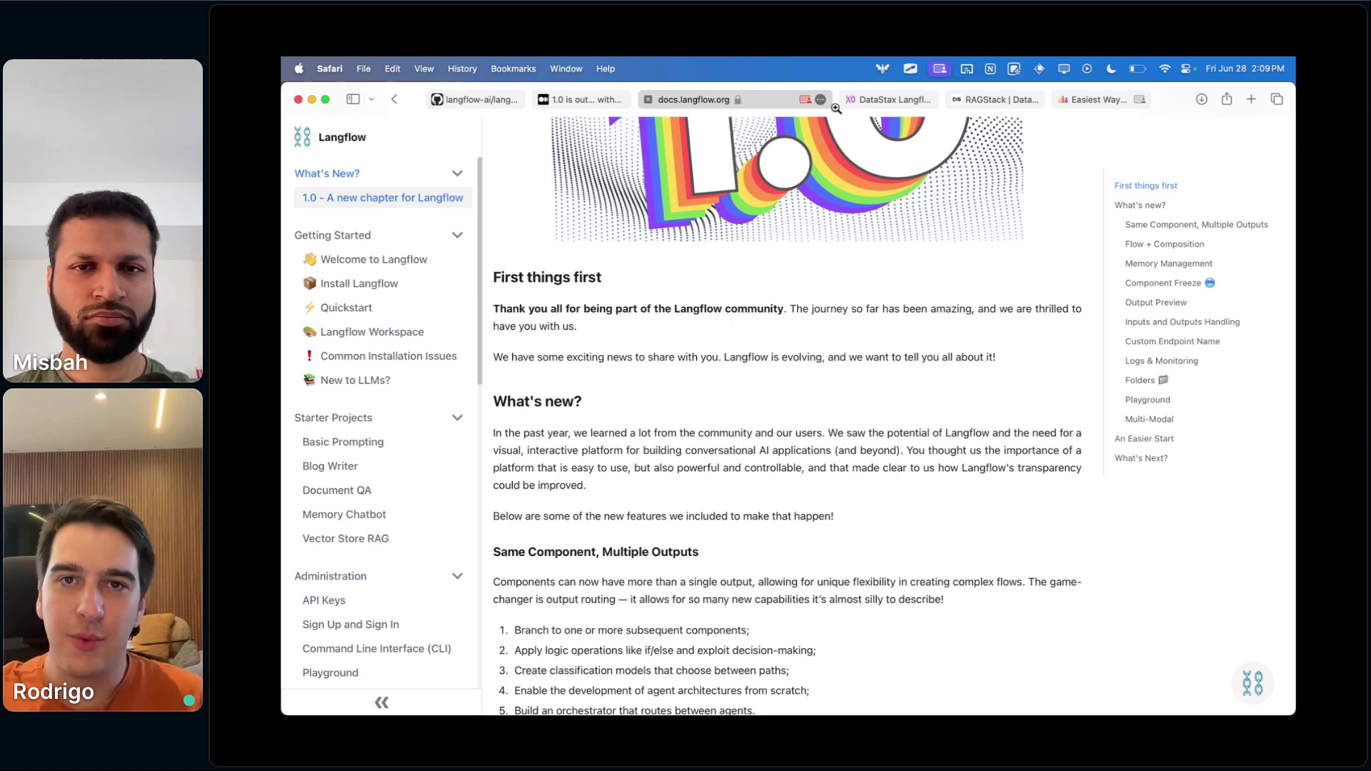
- Show the langflow-ai/langflow repository page on GitHub
mouse_move(597, 101)
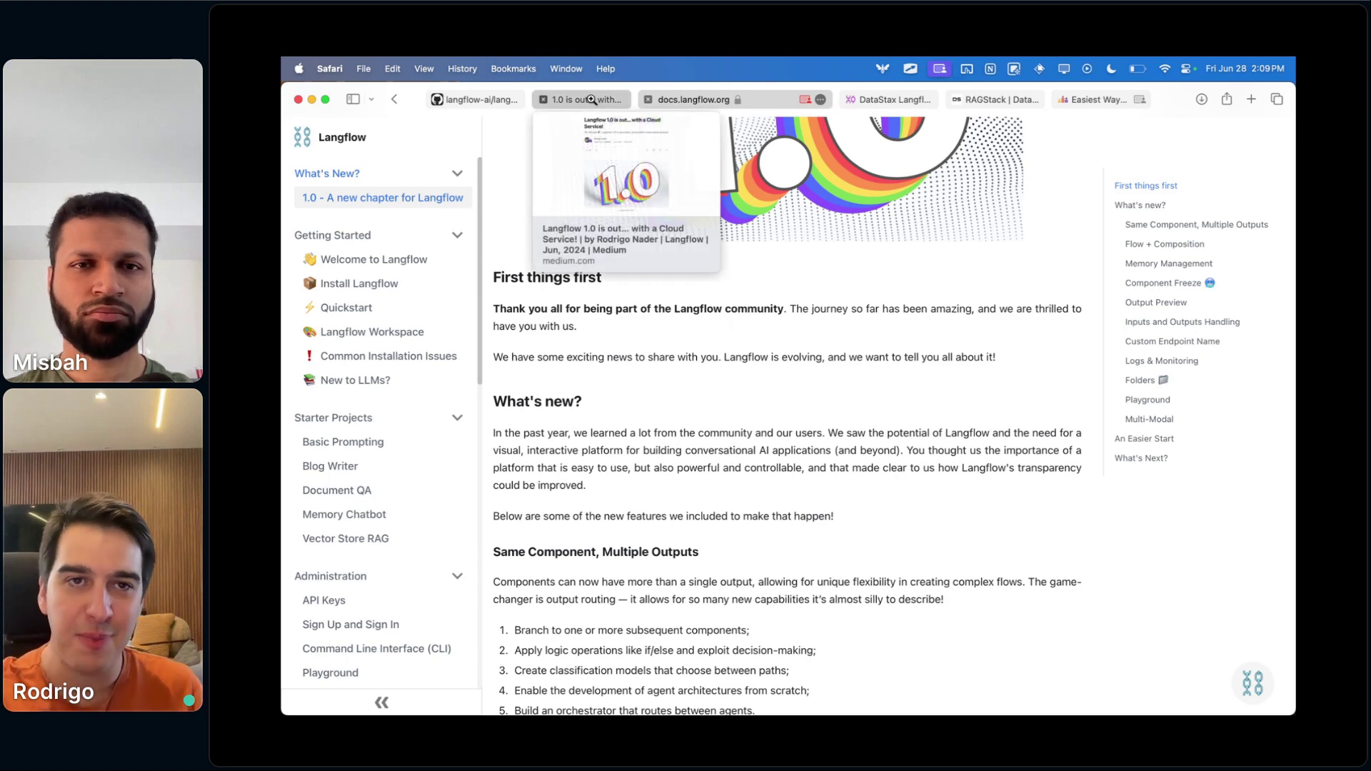
mouse_move(478, 102)
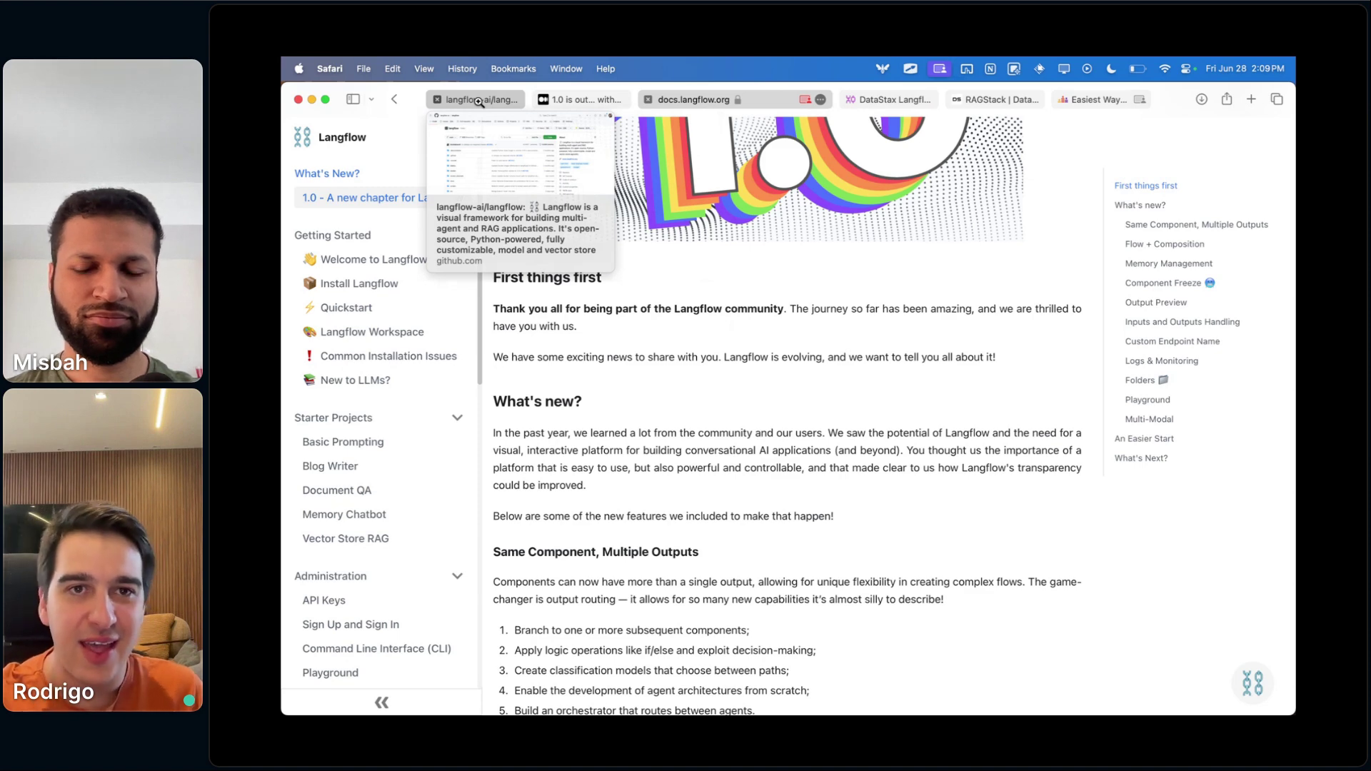
left_click(478, 102)
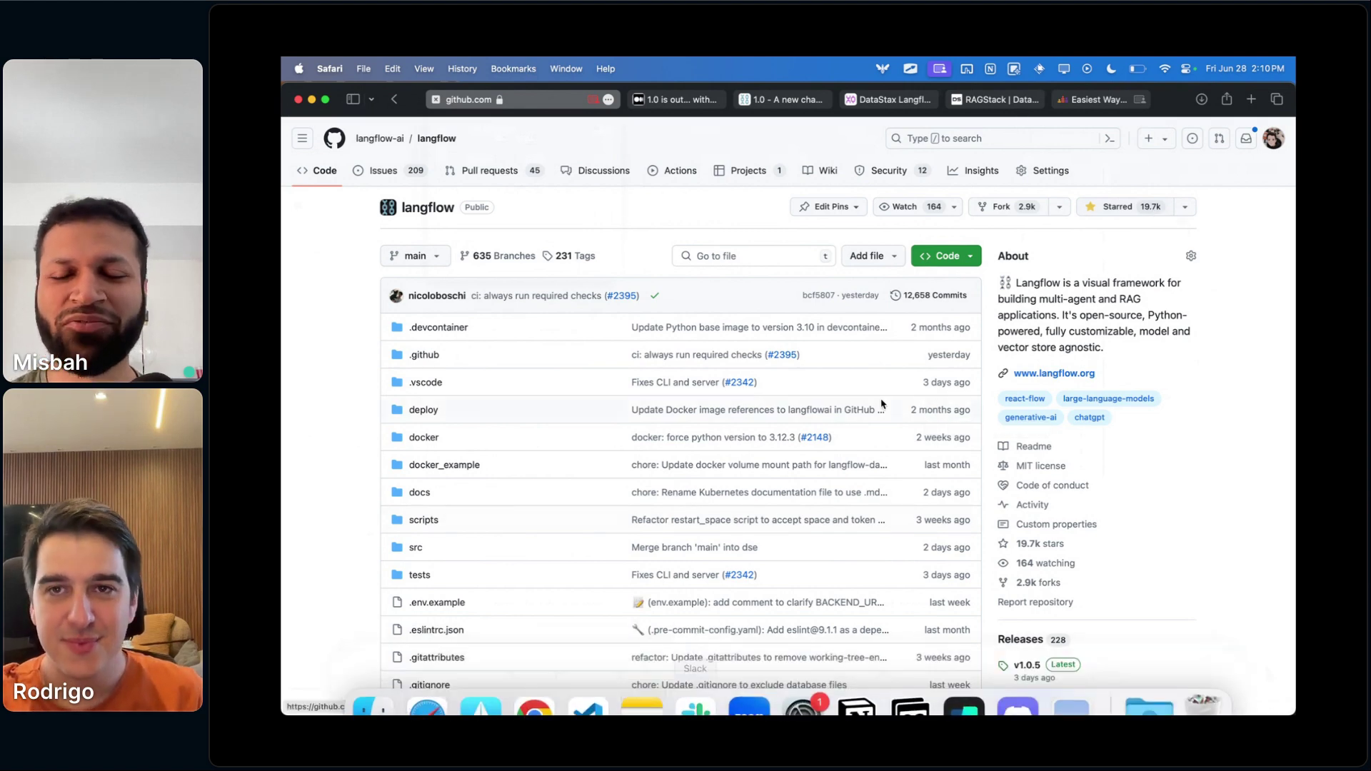
- Return to the Crowdcast event page and stop sharing the screen
left_click(1092, 100)
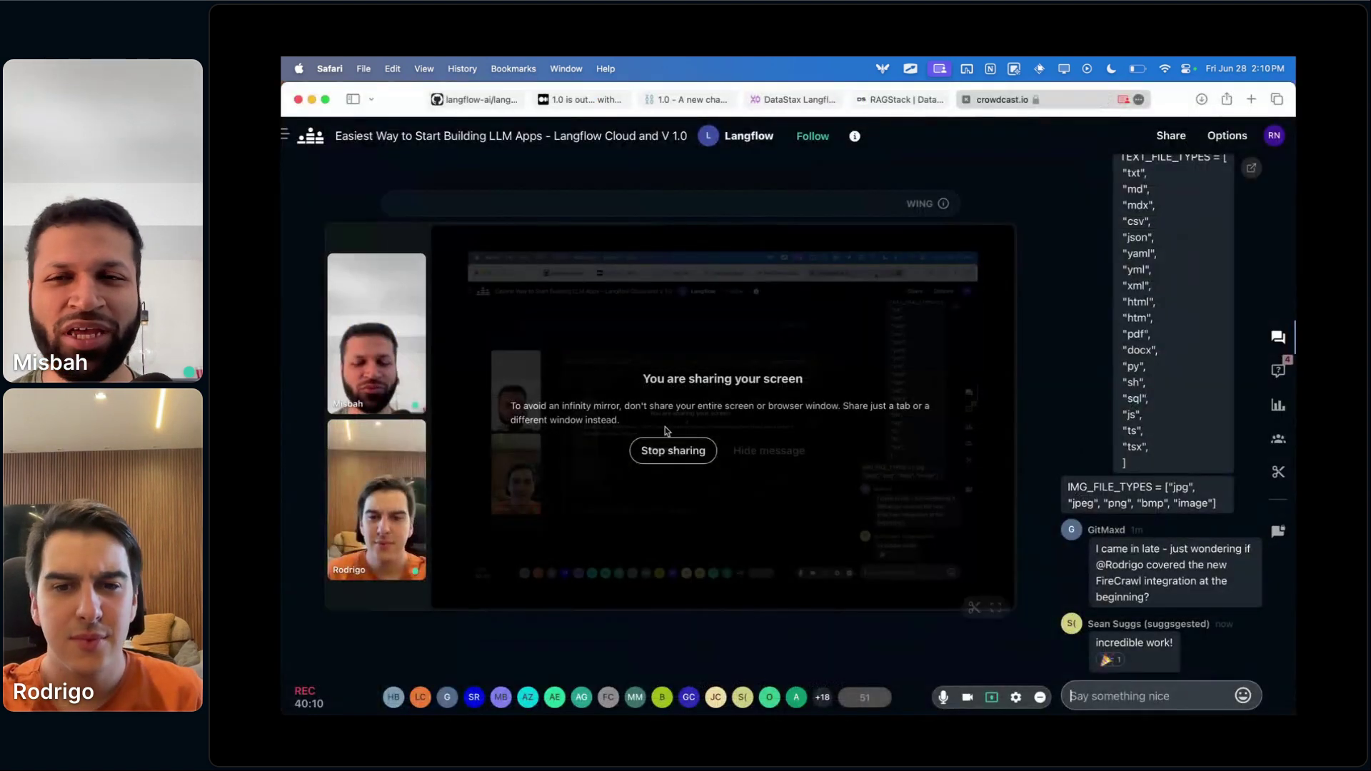
left_click(990, 697)
left_click(992, 617)
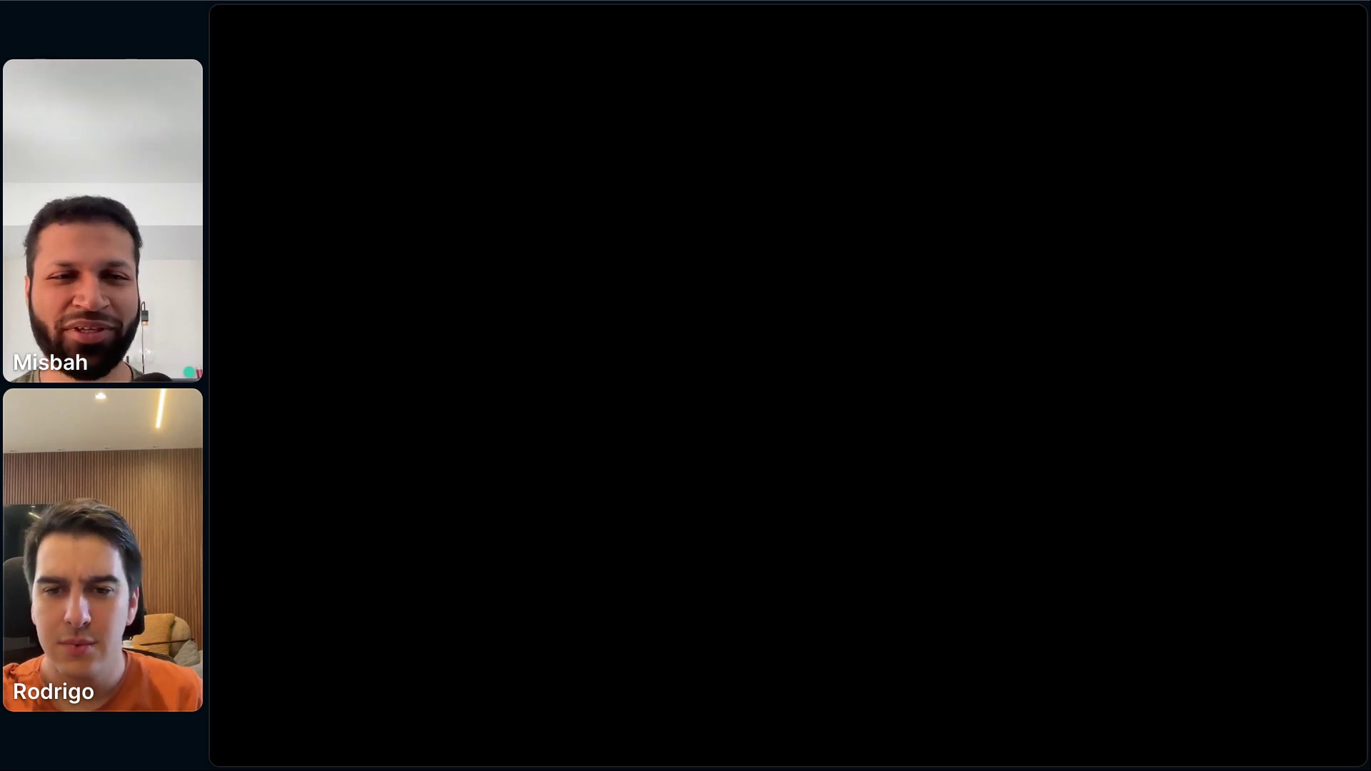
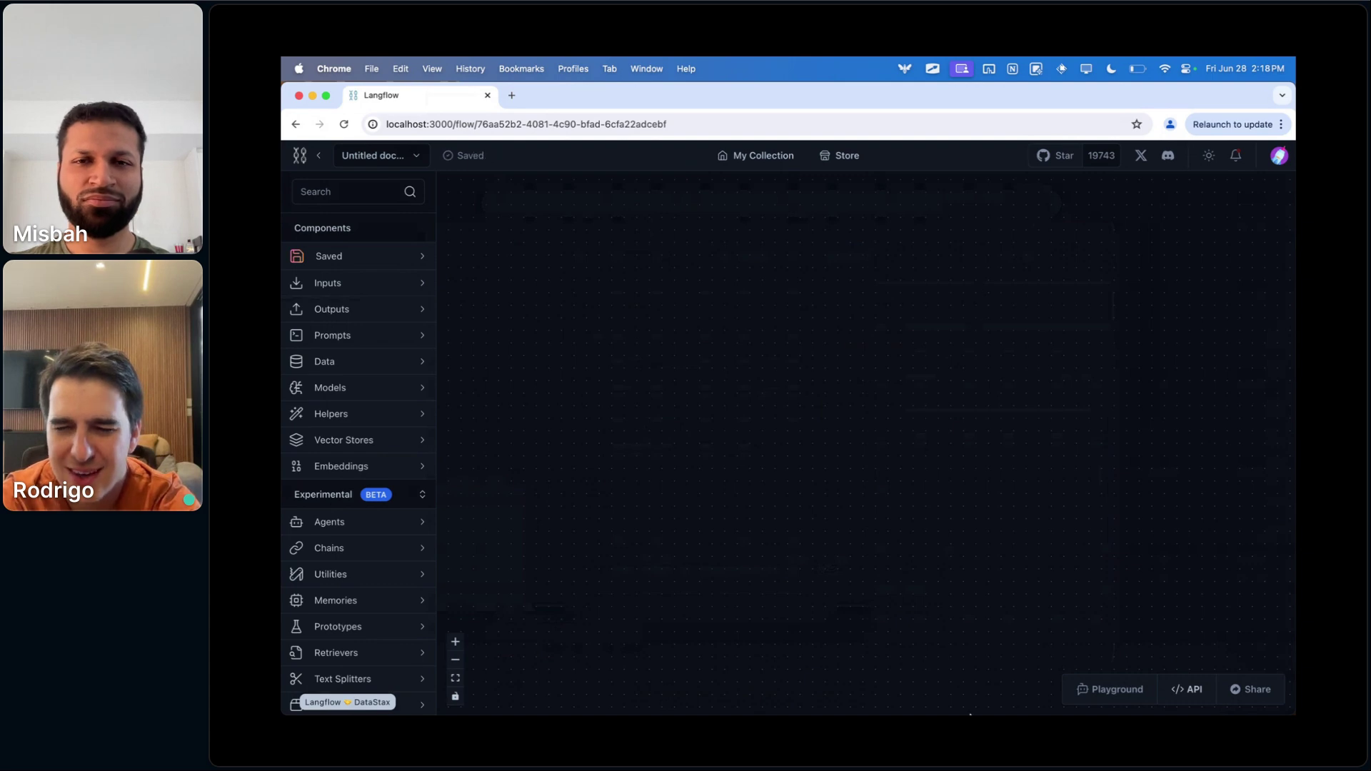
- Import the AI Router flow file from the Downloads folder onto the empty Langflow canvas in Chrome
left_click(1149, 680)
left_click_drag(876, 247, 636, 292)
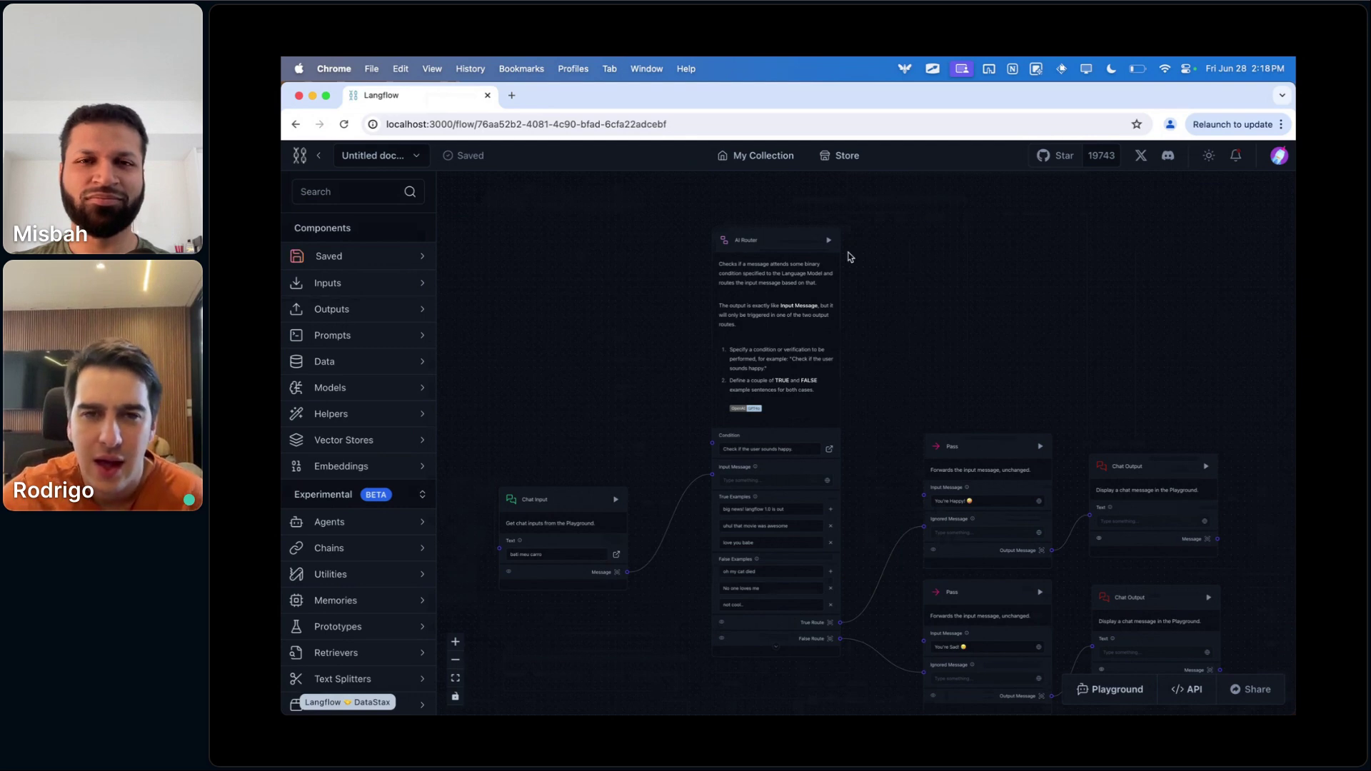
scroll(944, 318, "up", 3)
scroll(945, 319, "down", 2)
scroll(920, 317, "left", 3)
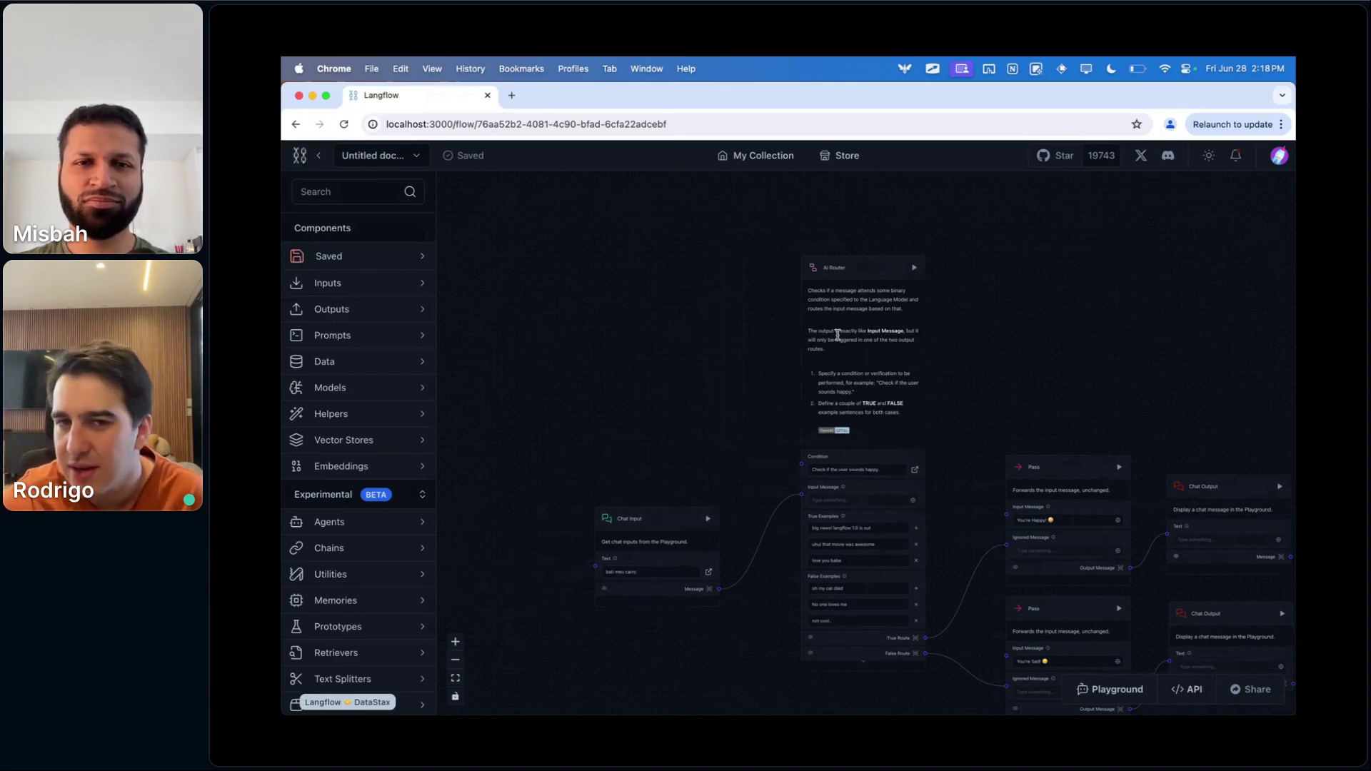
- Examine the AI Router component's description, instructions and condition field up close
scroll(805, 336, "up", 5)
scroll(704, 383, "up", 5)
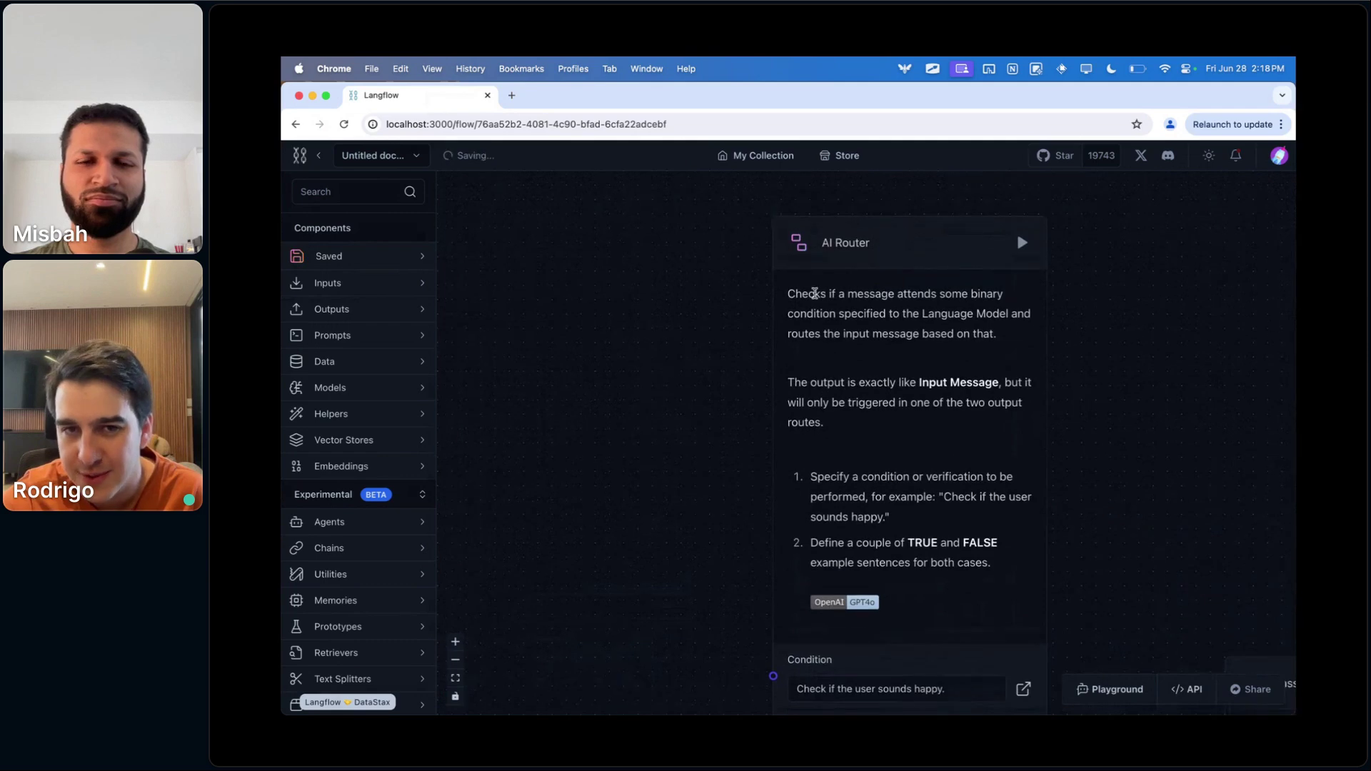
left_click(838, 244)
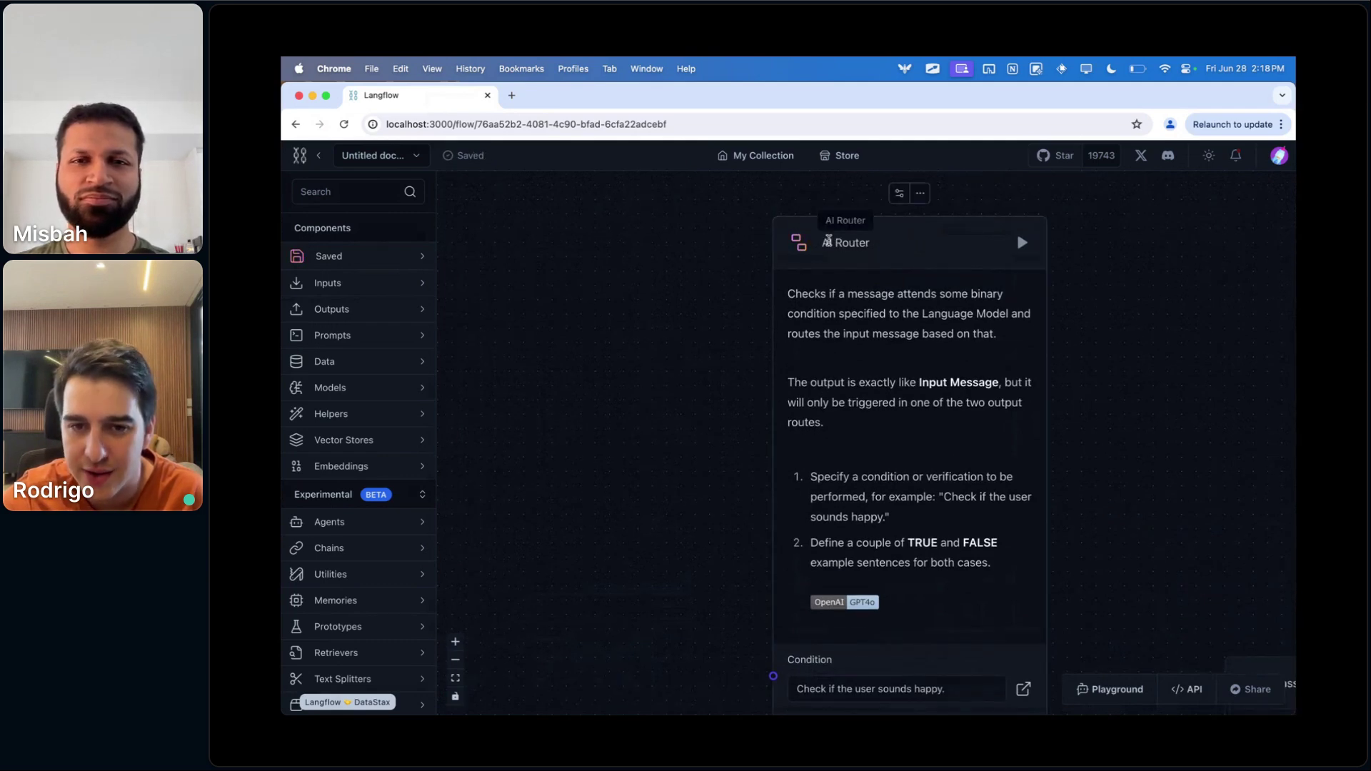
scroll(804, 294, "down", 2)
scroll(684, 369, "up", 2)
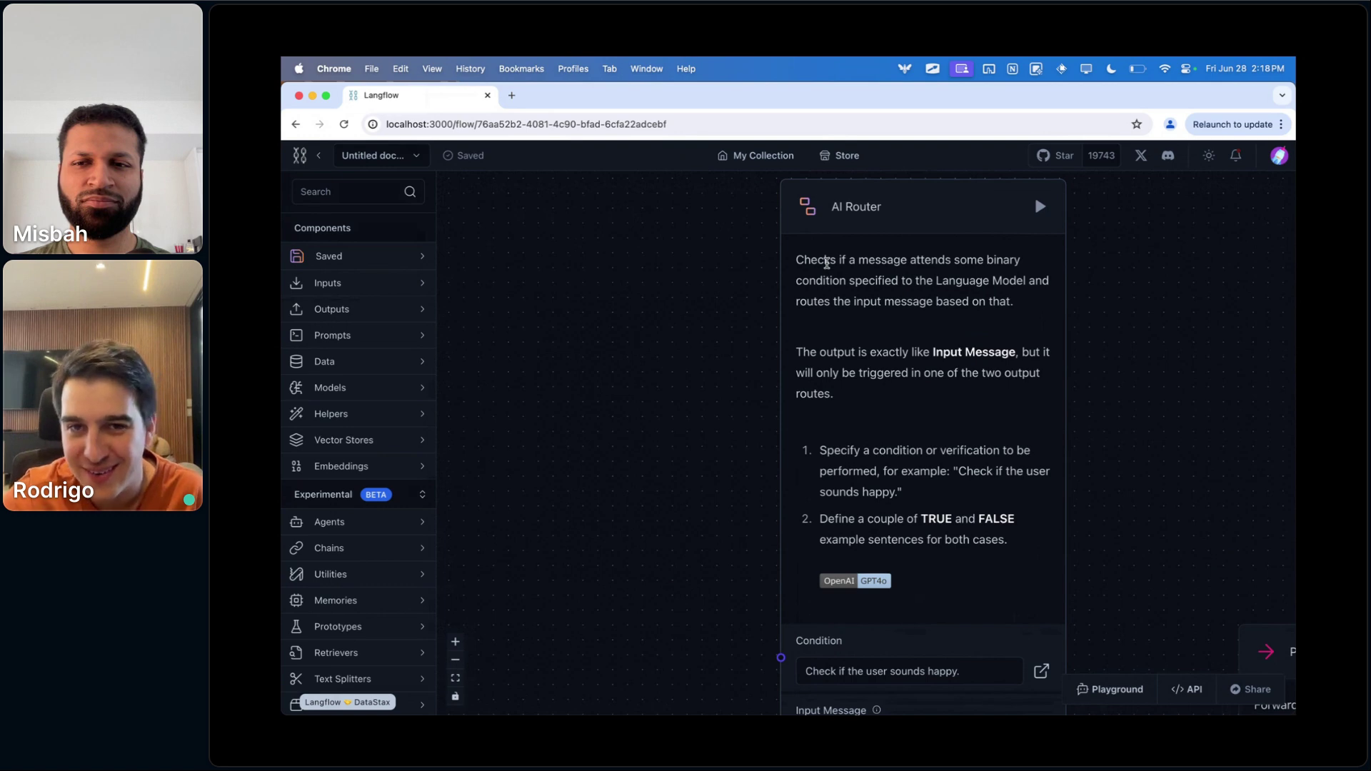
- Examine the AI Router's condition, input message, and True and False example lists up close
scroll(1096, 330, "right", 3)
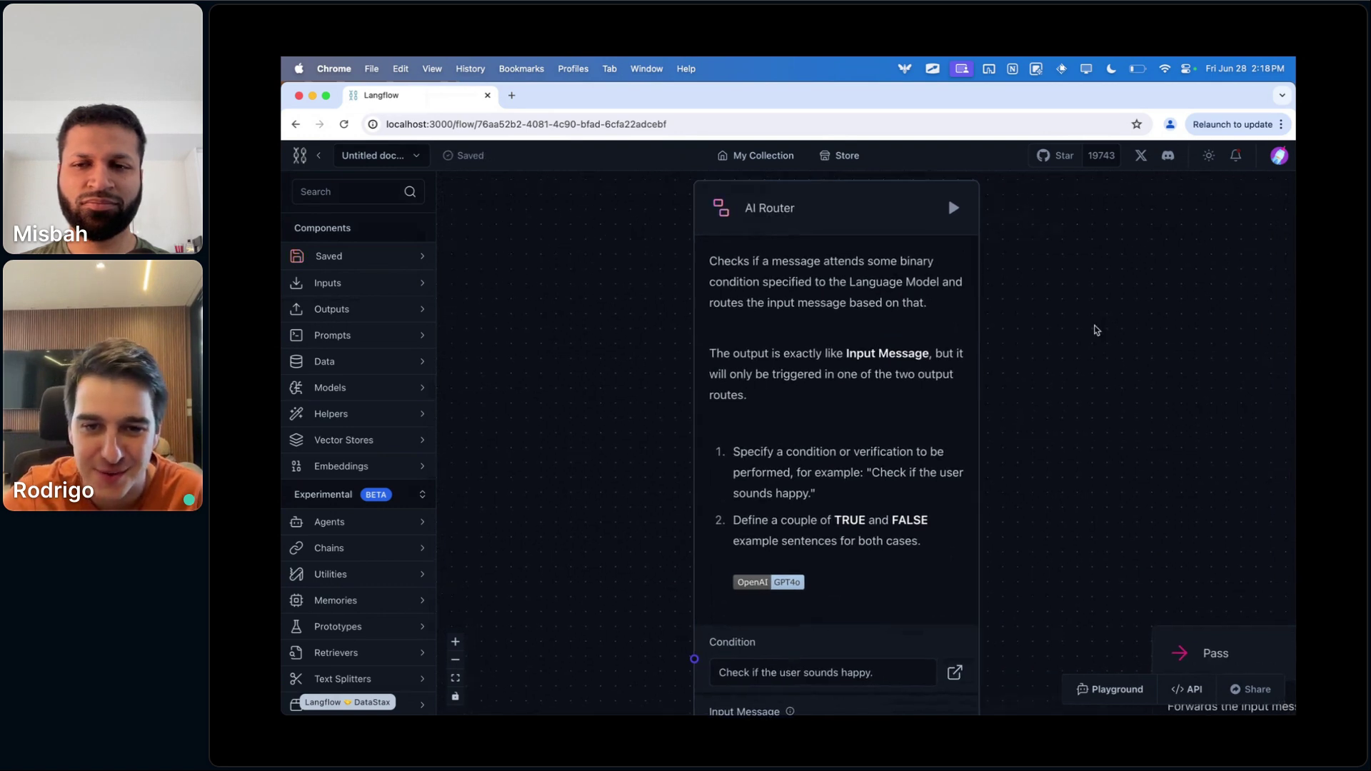
scroll(1096, 330, "down", 5)
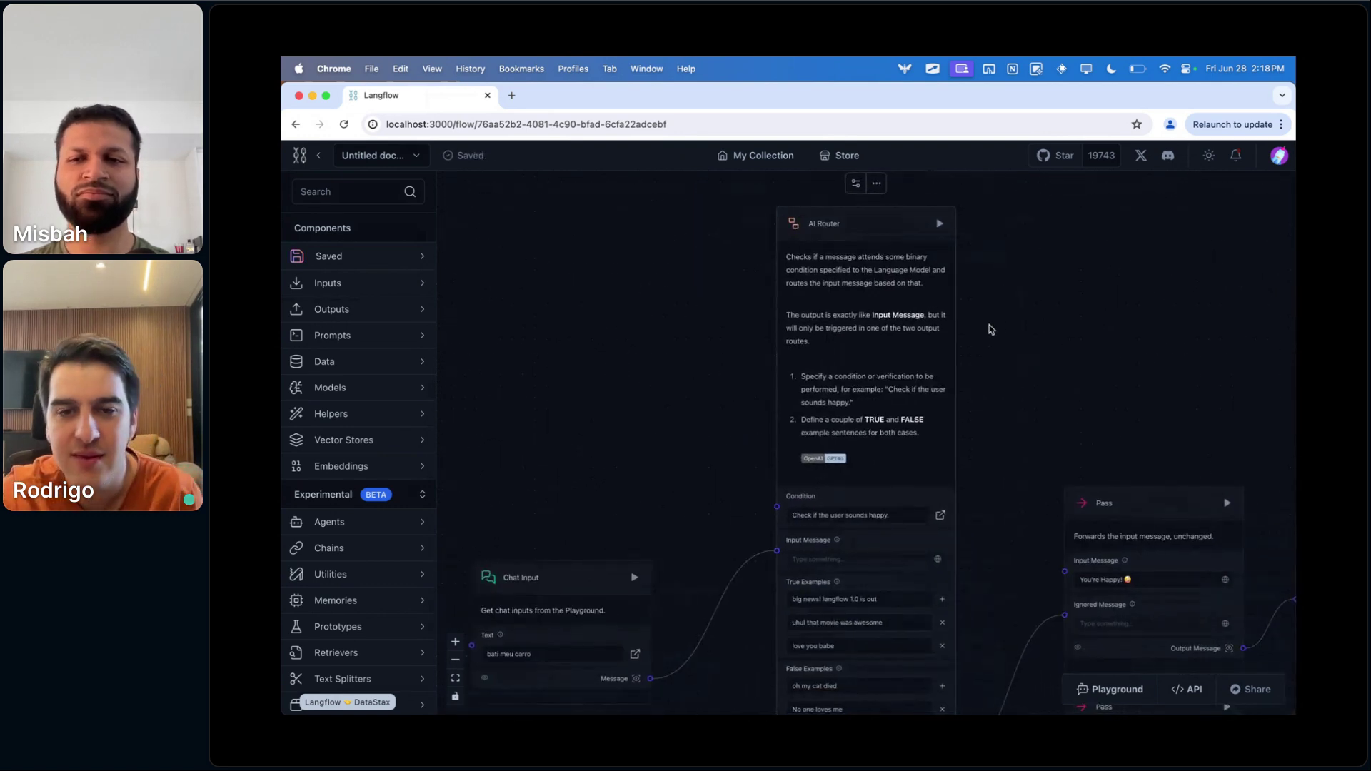
scroll(963, 484, "down", 5)
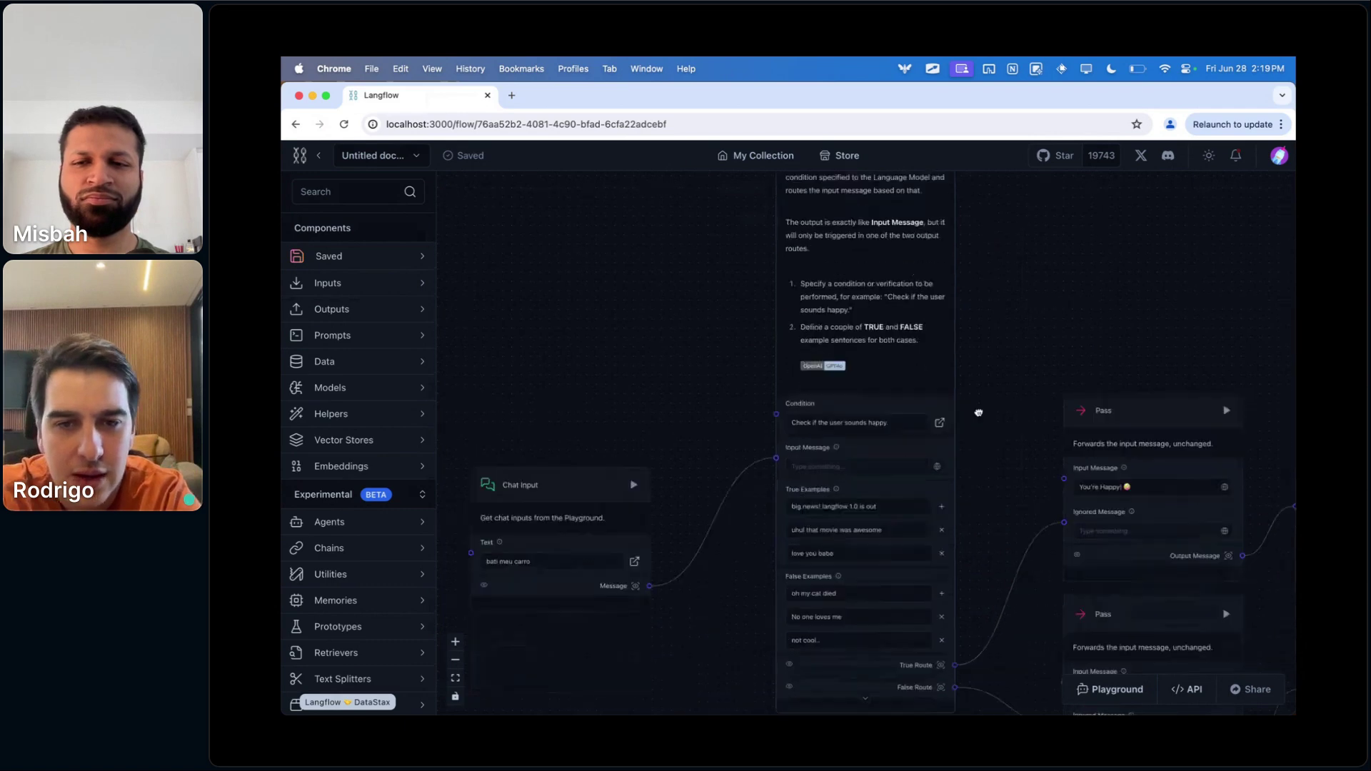
scroll(706, 485, "up", 3)
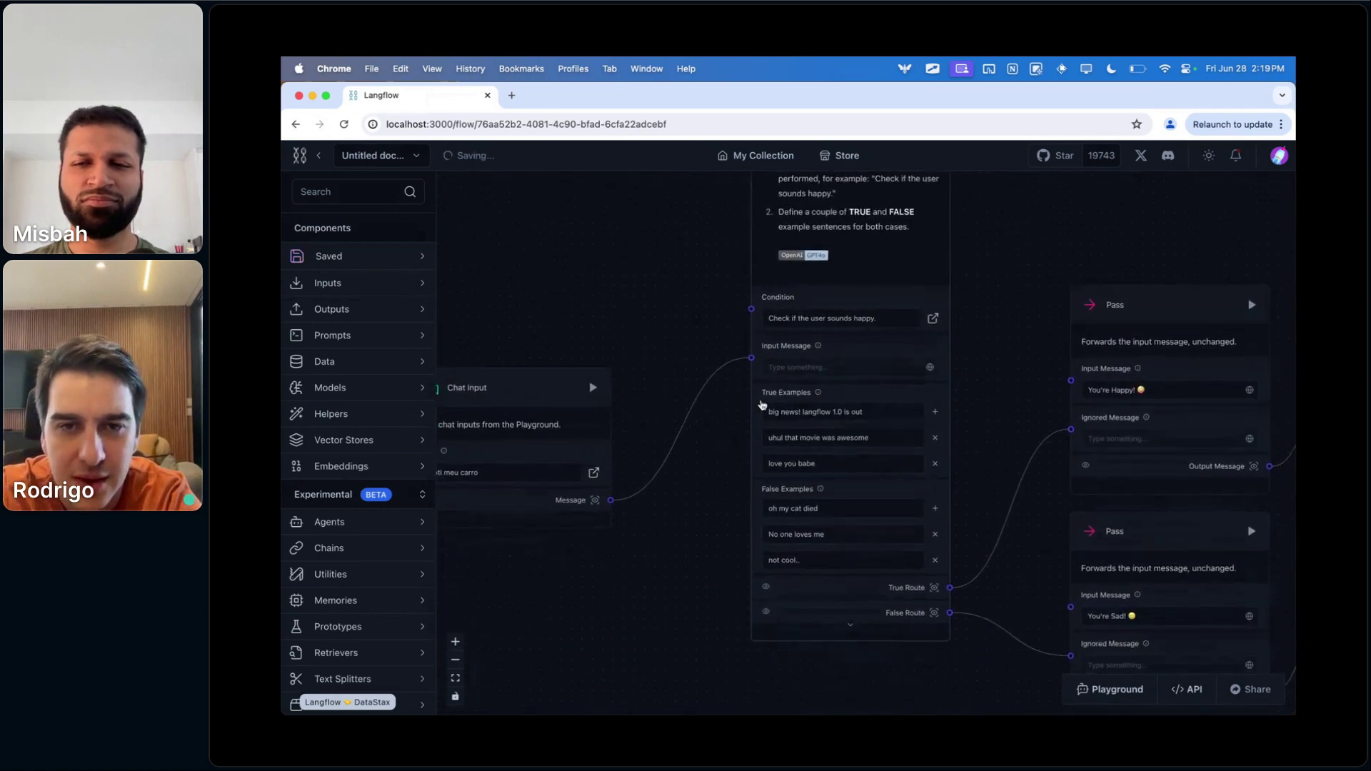
scroll(621, 328, "down", 1)
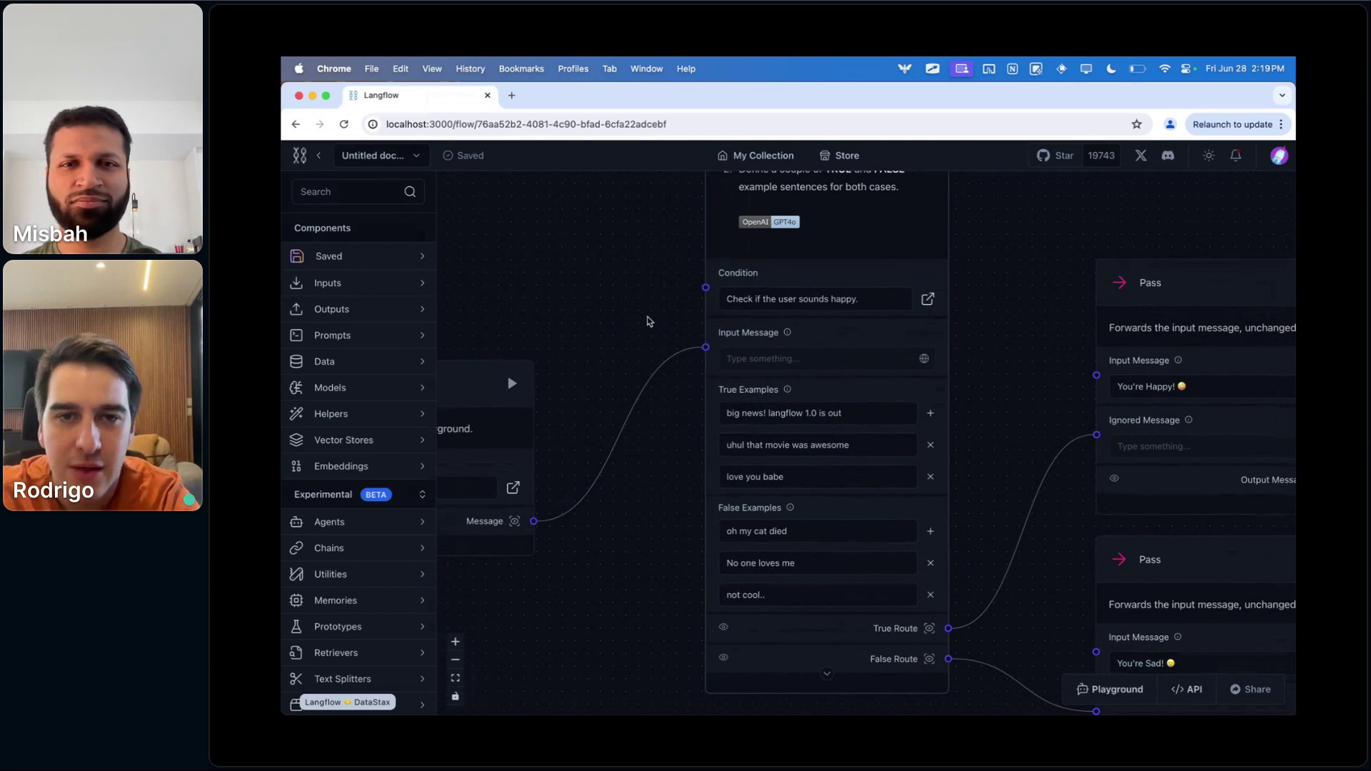
triple_click(787, 299)
left_click(837, 298)
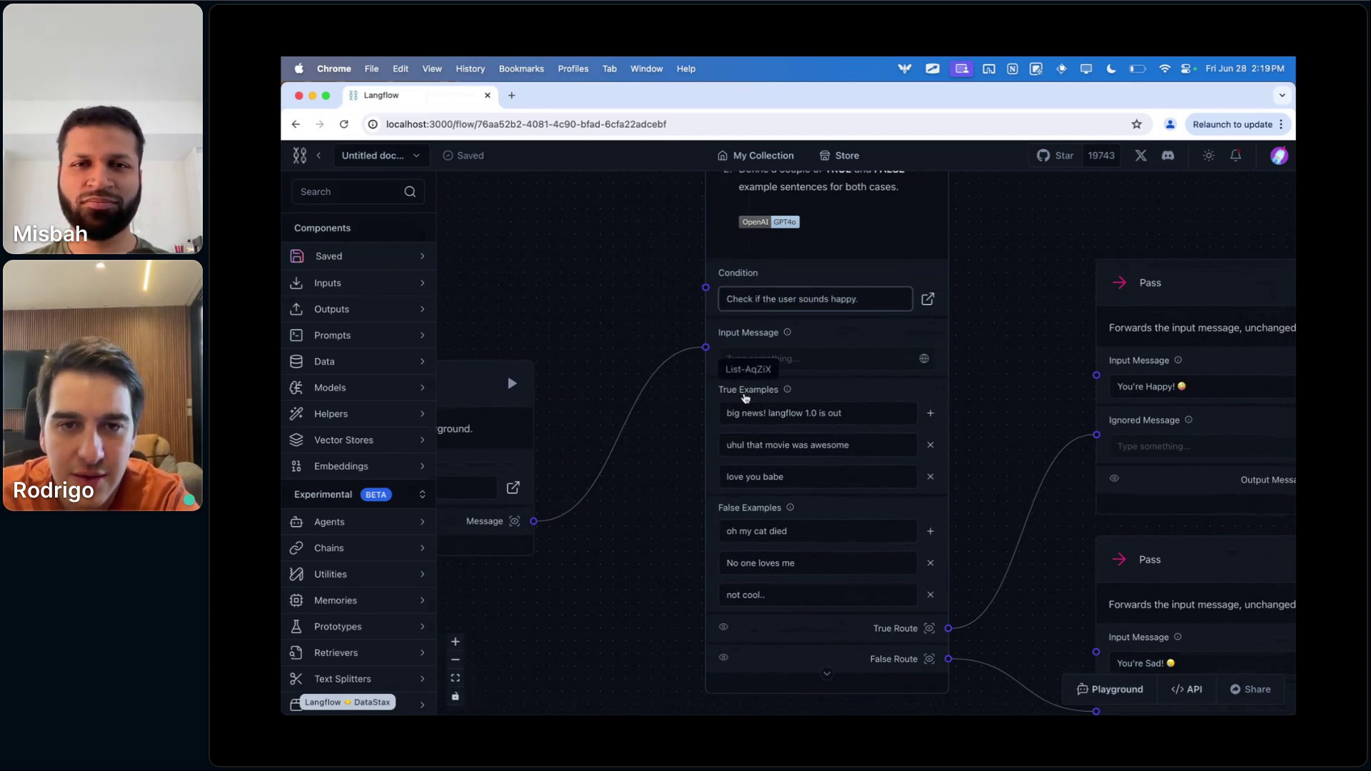
triple_click(827, 296)
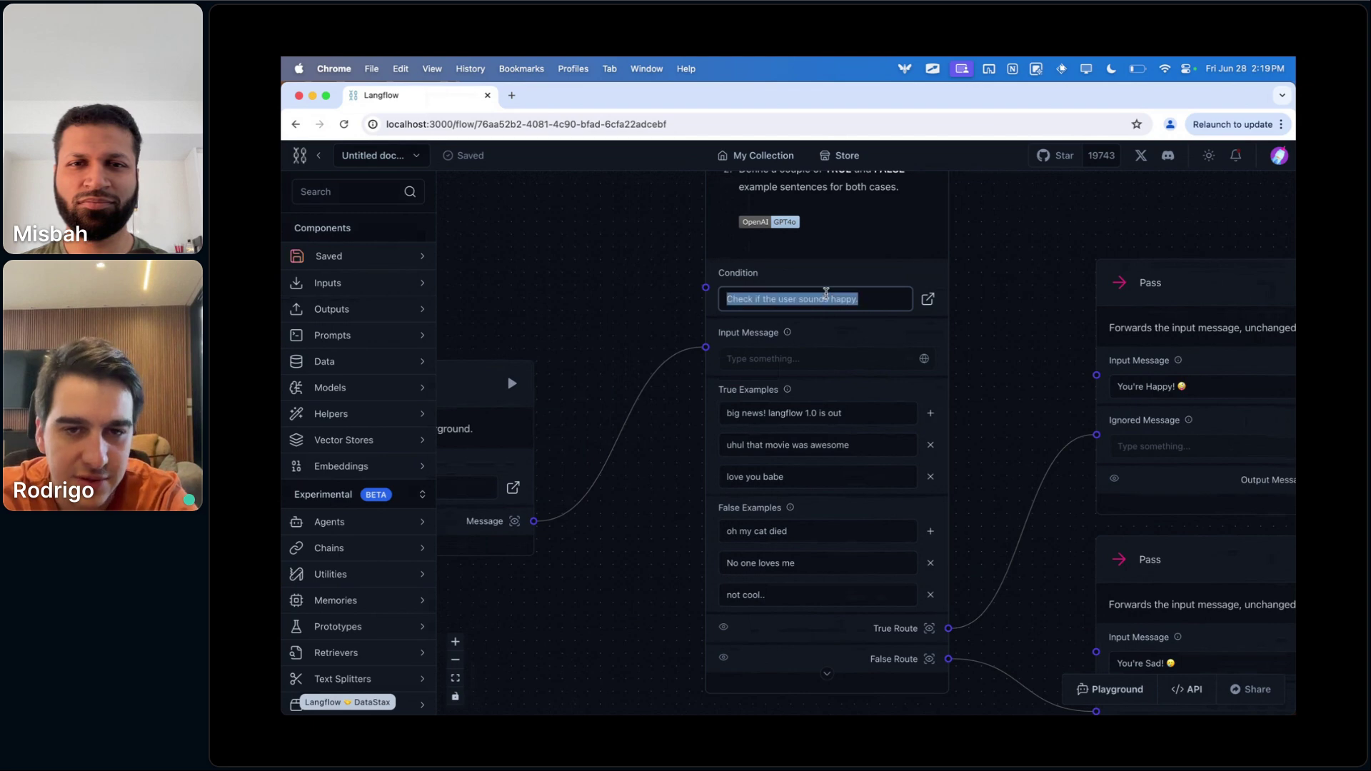
left_click(802, 410)
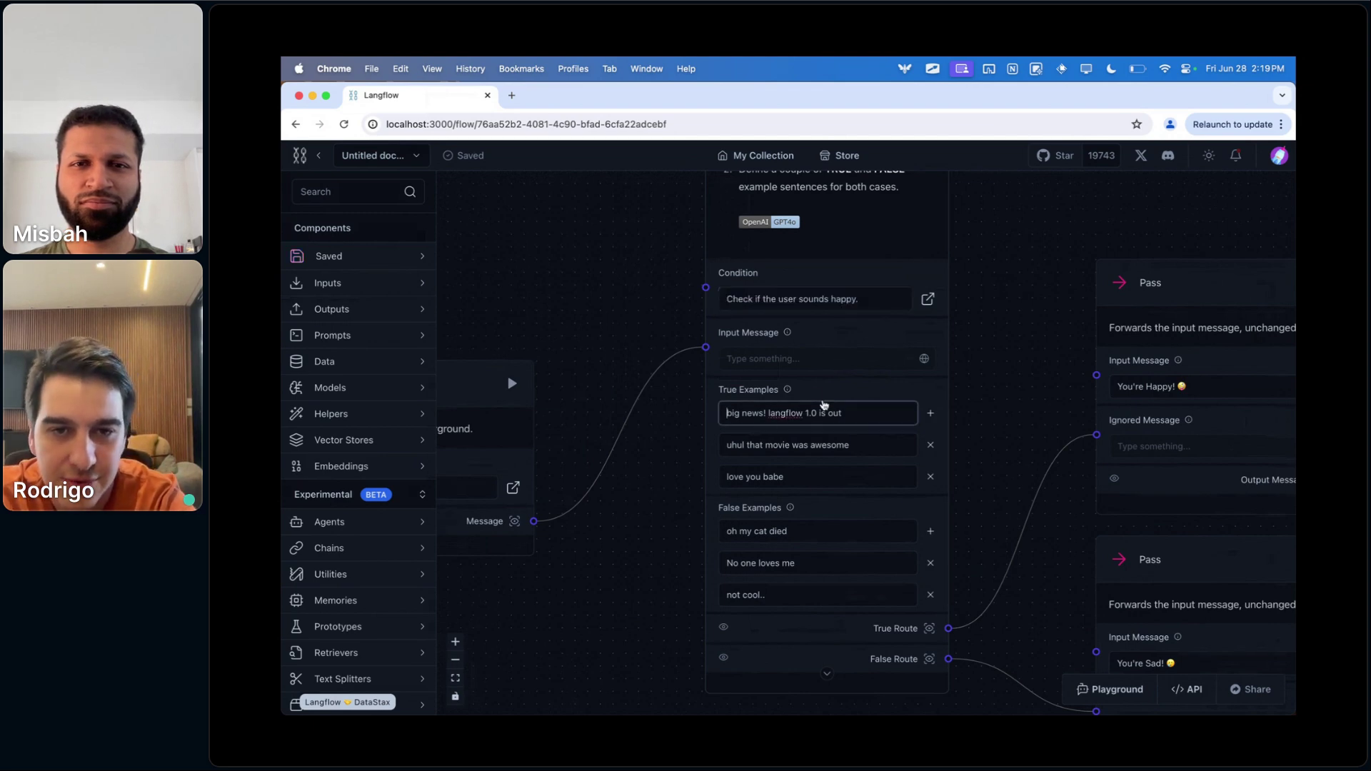
double_click(810, 532)
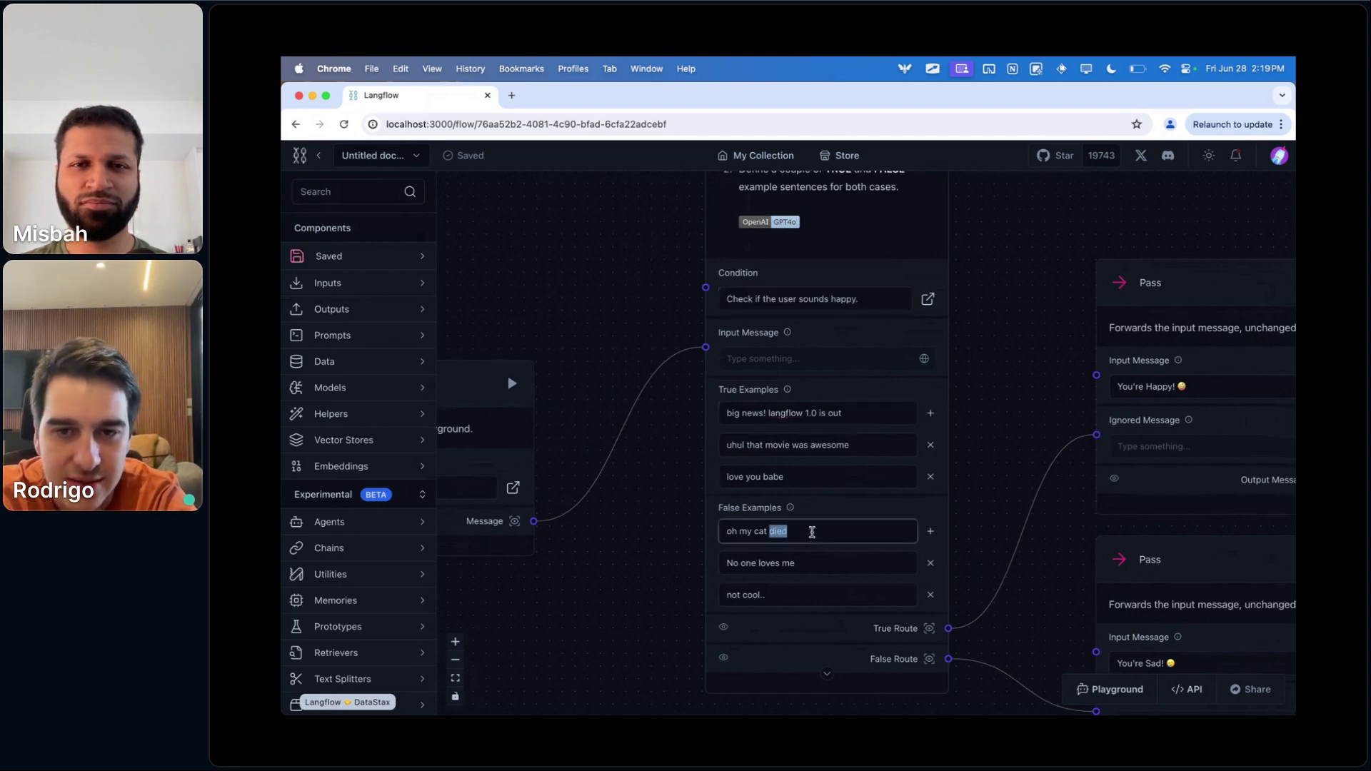
- Trace the AI Router's True Route and False Route connections to the two Pass components
left_click(1014, 478)
left_click_drag(1013, 479, 953, 431)
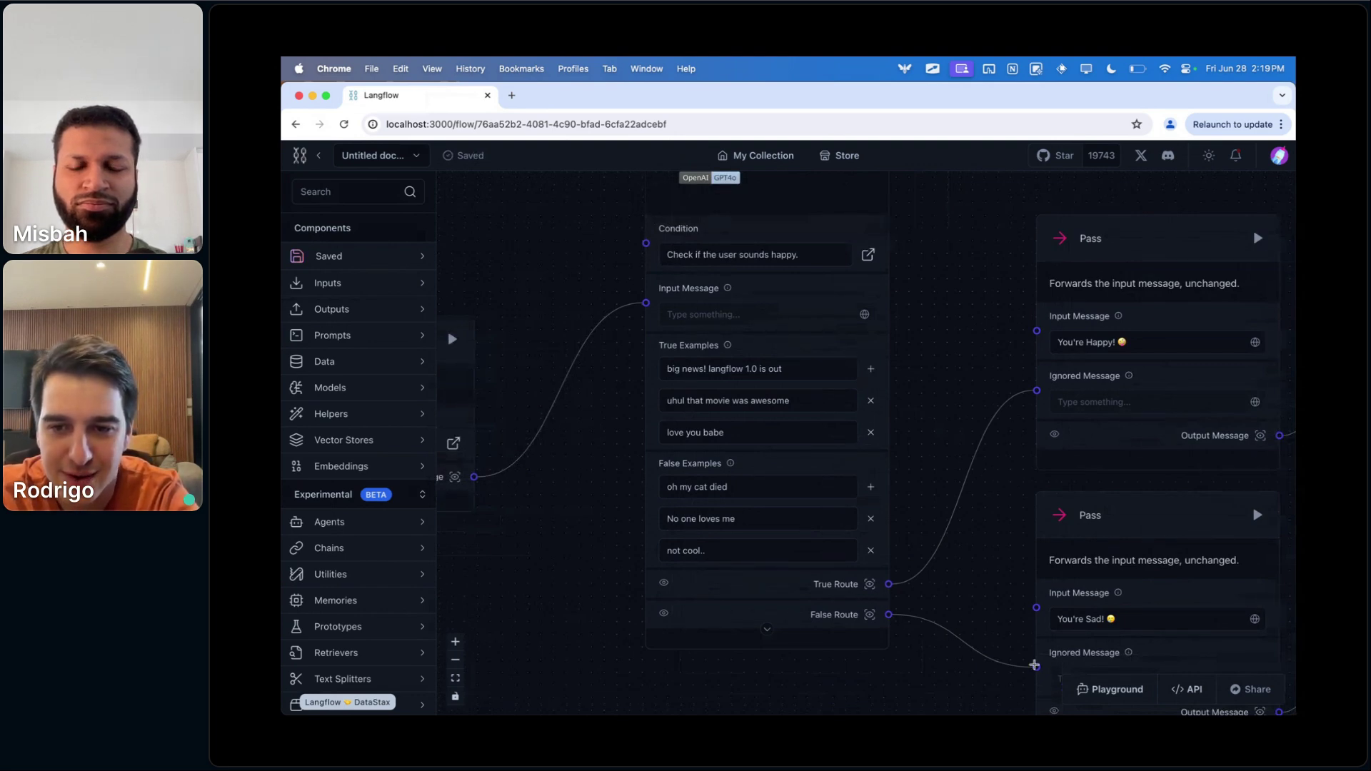
left_click_drag(888, 615, 1035, 666)
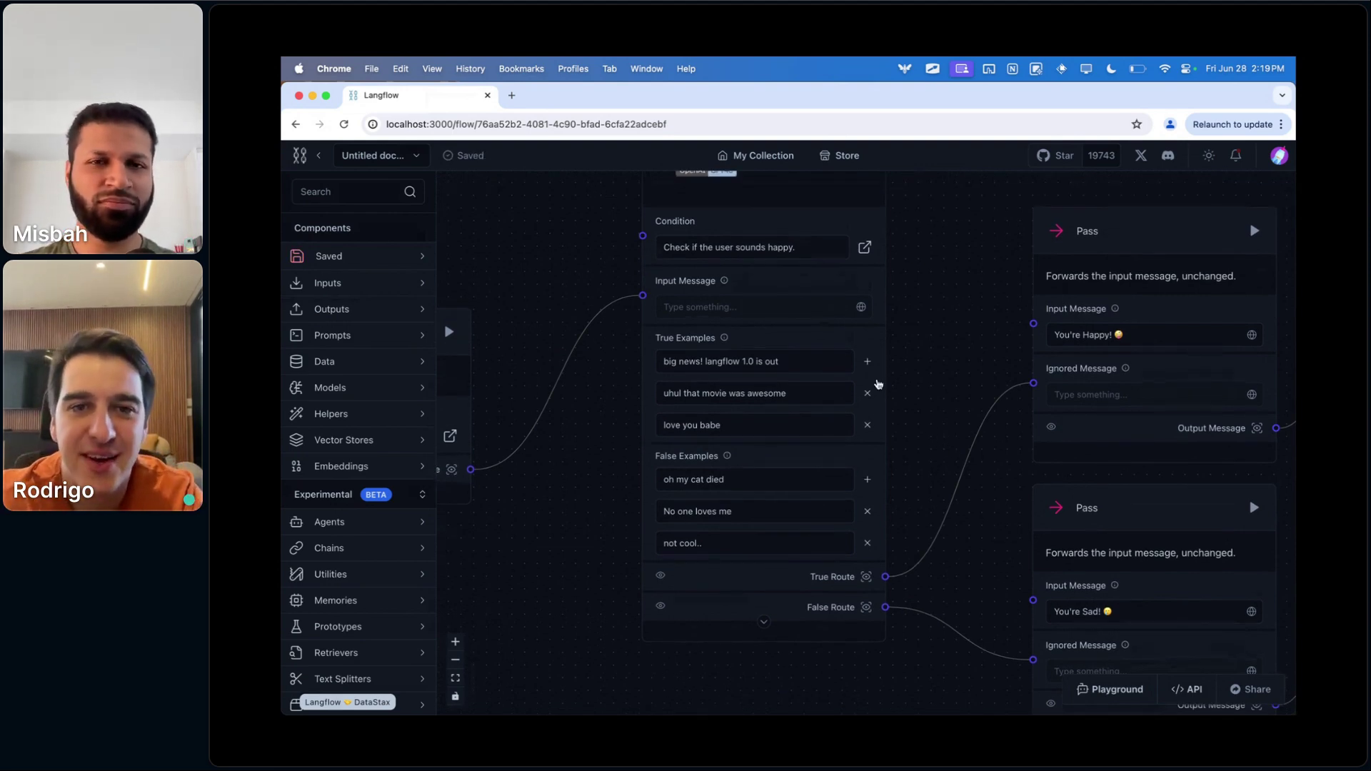
- Compare the AI Router's three True Examples with the wording of its condition
left_click(716, 245)
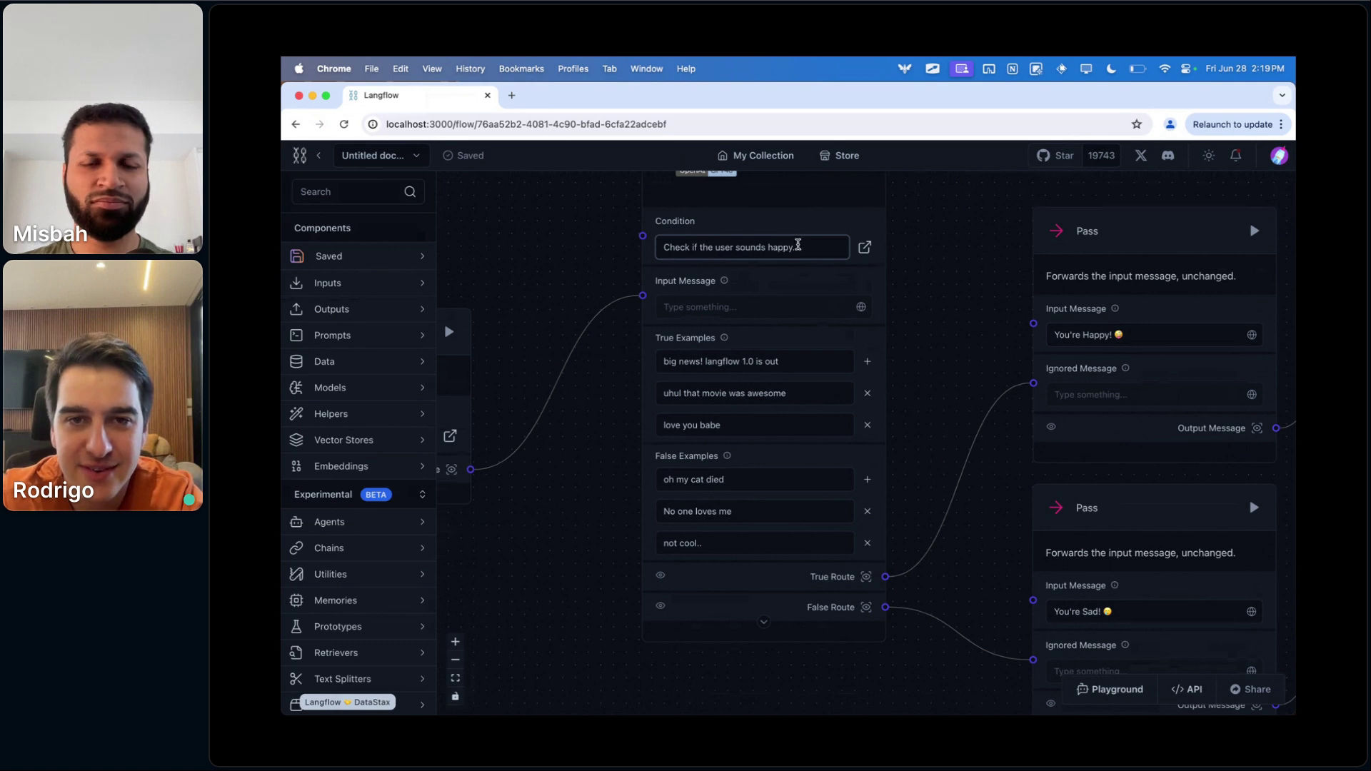
left_click(814, 360)
left_click_drag(700, 362, 781, 361)
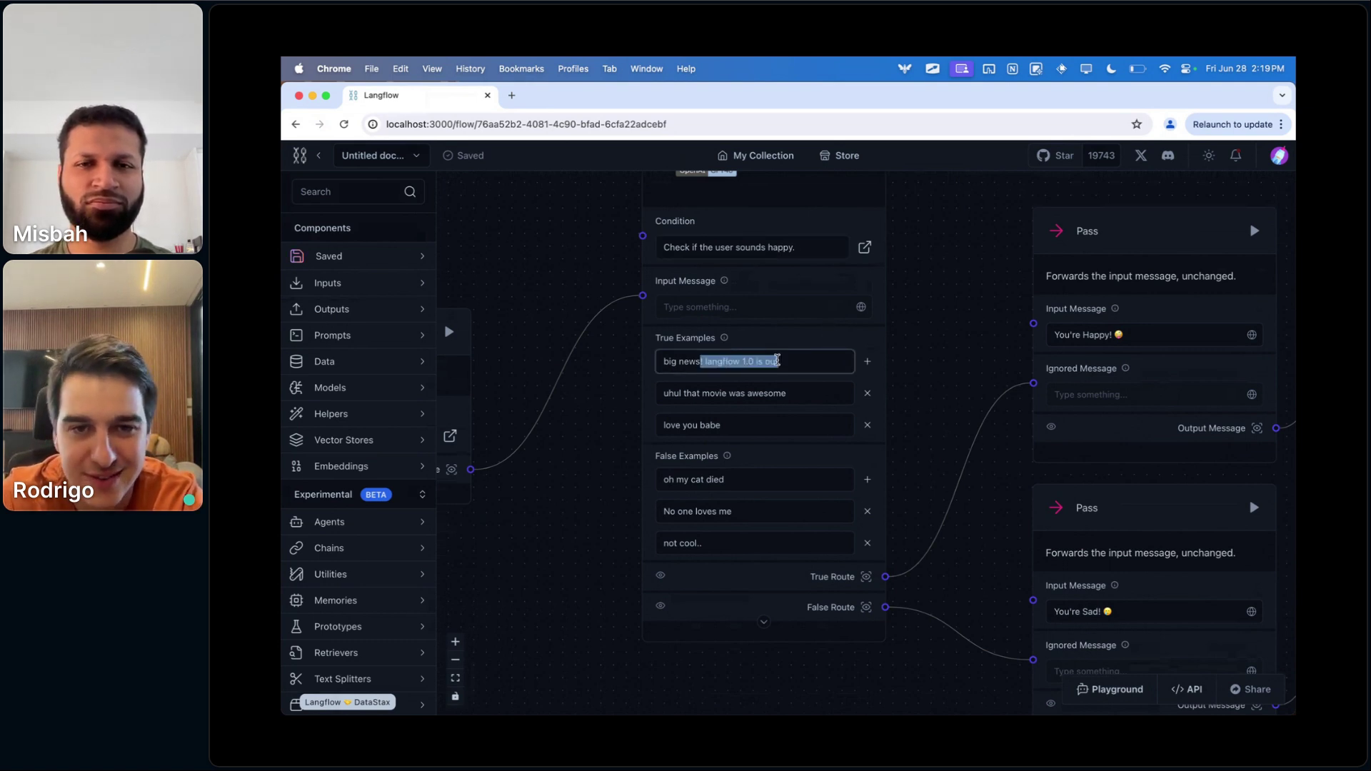
left_click(674, 392)
left_click_drag(674, 392, 757, 391)
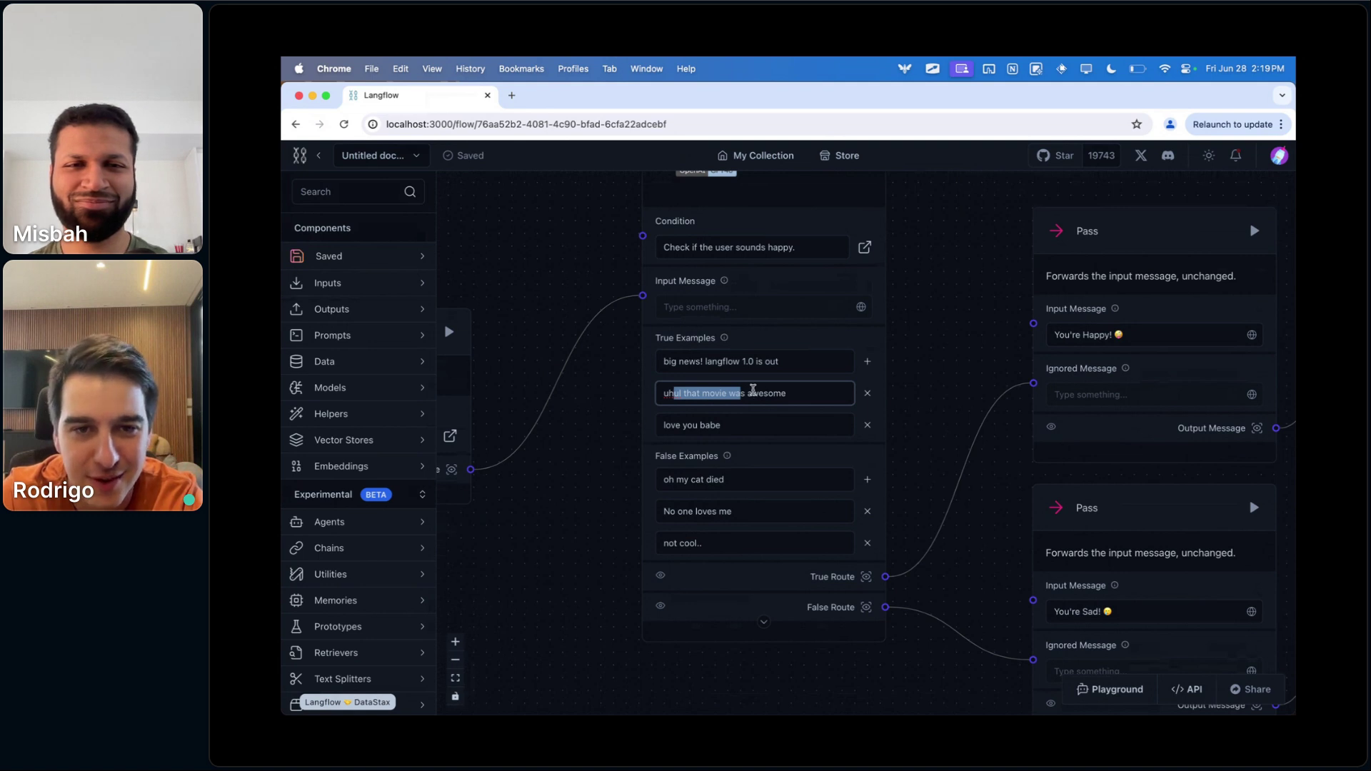
double_click(757, 392)
left_click(676, 424)
left_click_drag(676, 424, 737, 425)
left_click(737, 425)
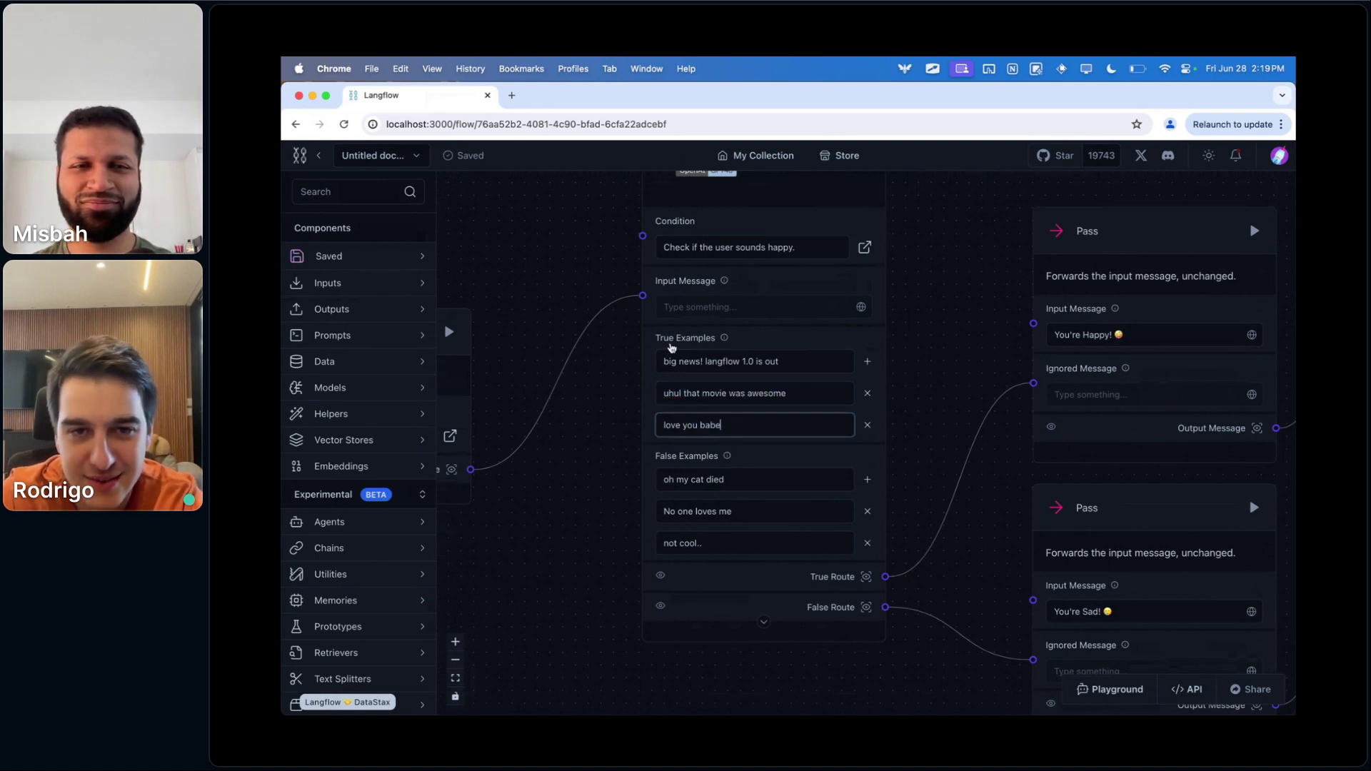
left_click(770, 247)
double_click(779, 247)
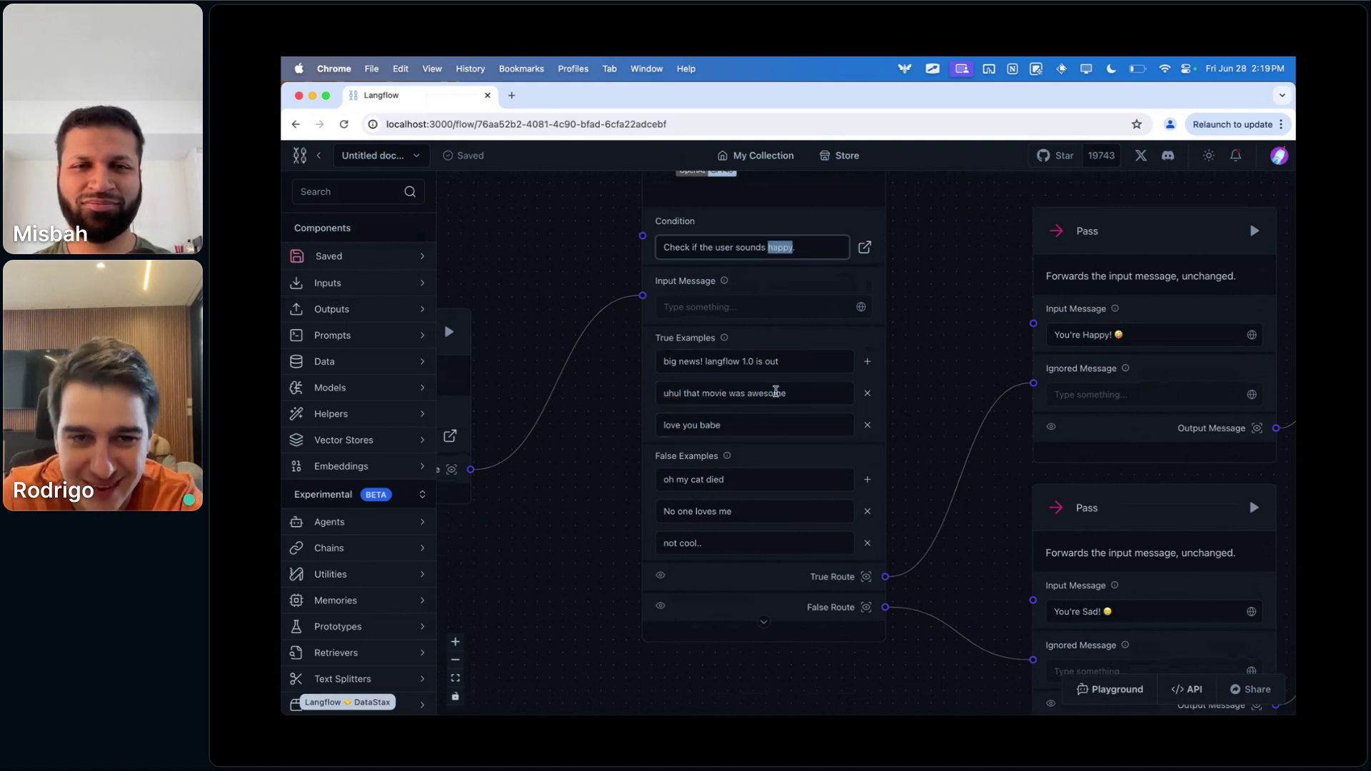
- Review the AI Router's False Examples, its two routes to the Pass components, and the condition text
left_click_drag(942, 419, 915, 332)
left_click(671, 404)
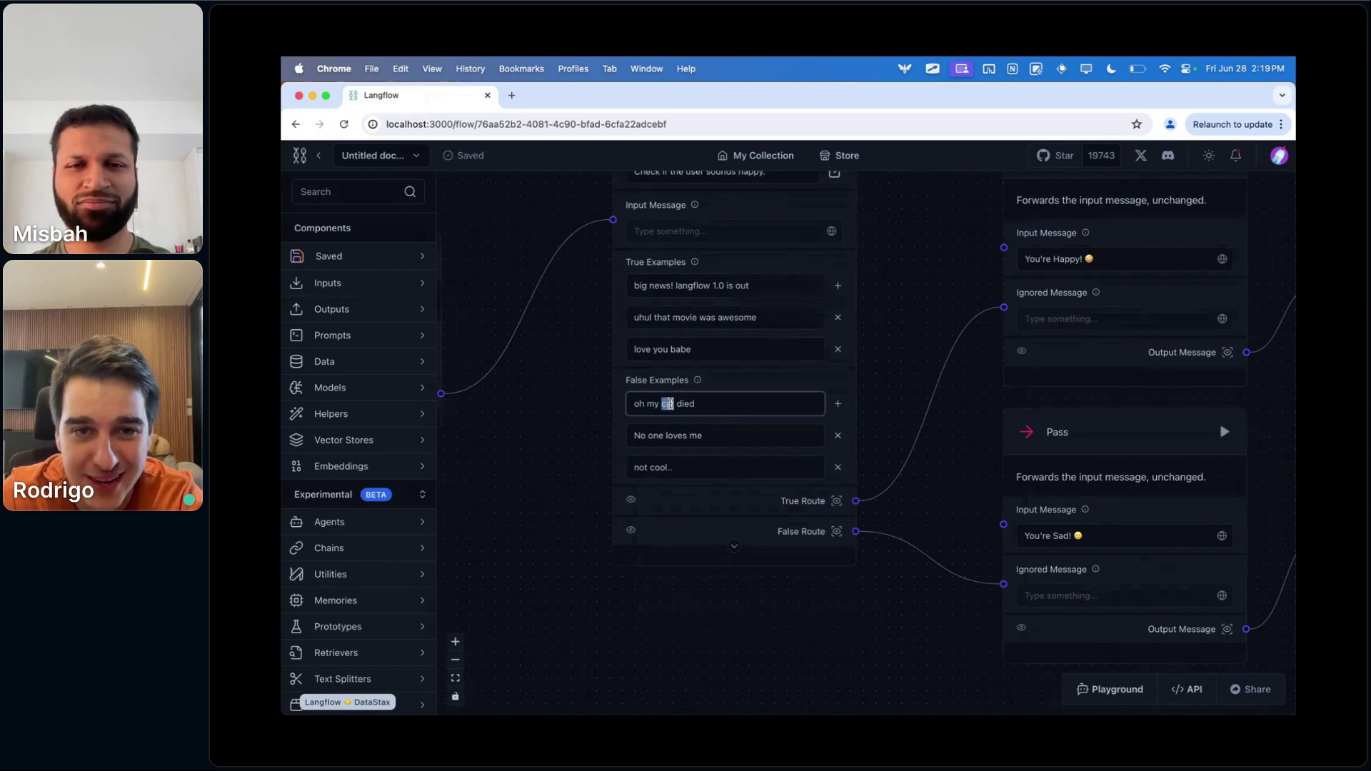
left_click(664, 437)
scroll(664, 438, "up", 3)
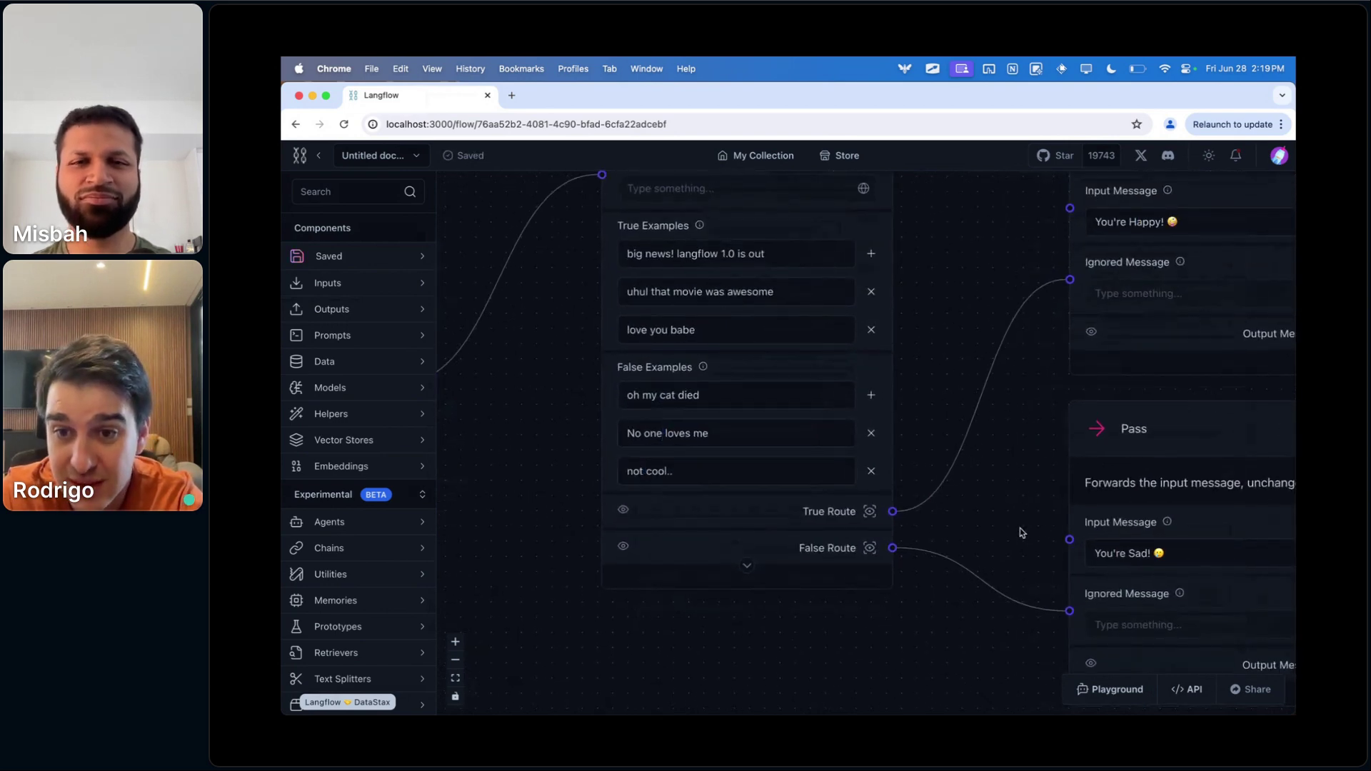
scroll(1020, 528, "down", 5)
left_click_drag(937, 379, 940, 410)
left_click(778, 283)
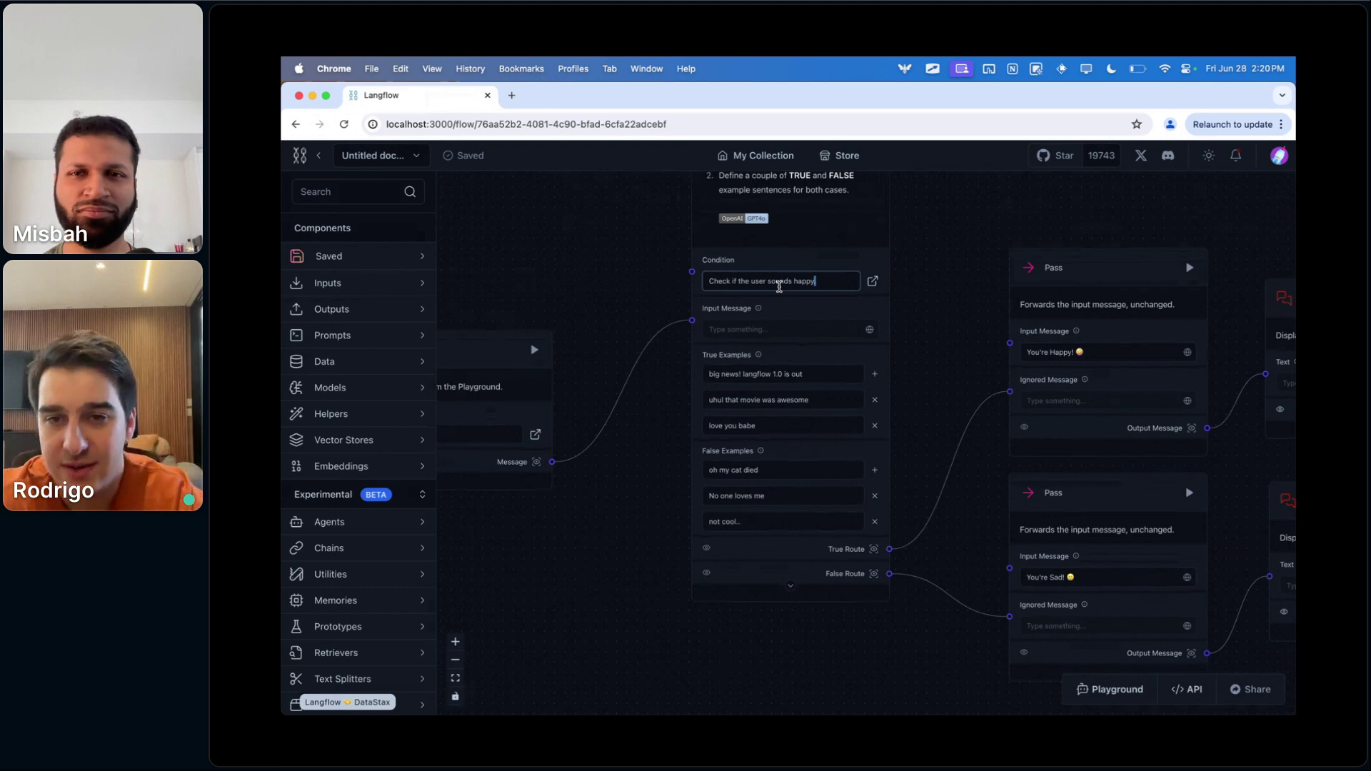
- Delete both stored sessions from the Playground's memories
left_click(1110, 689)
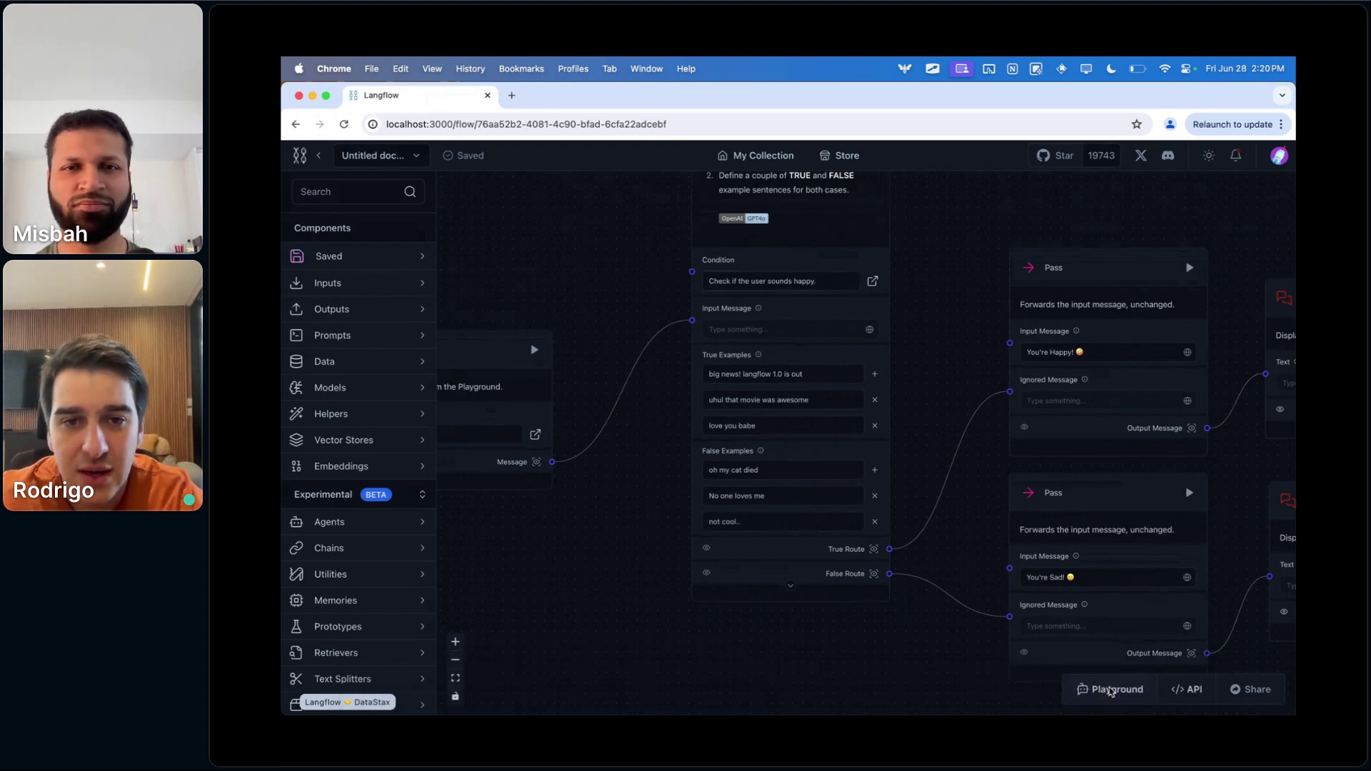
left_click(627, 329)
left_click(626, 297)
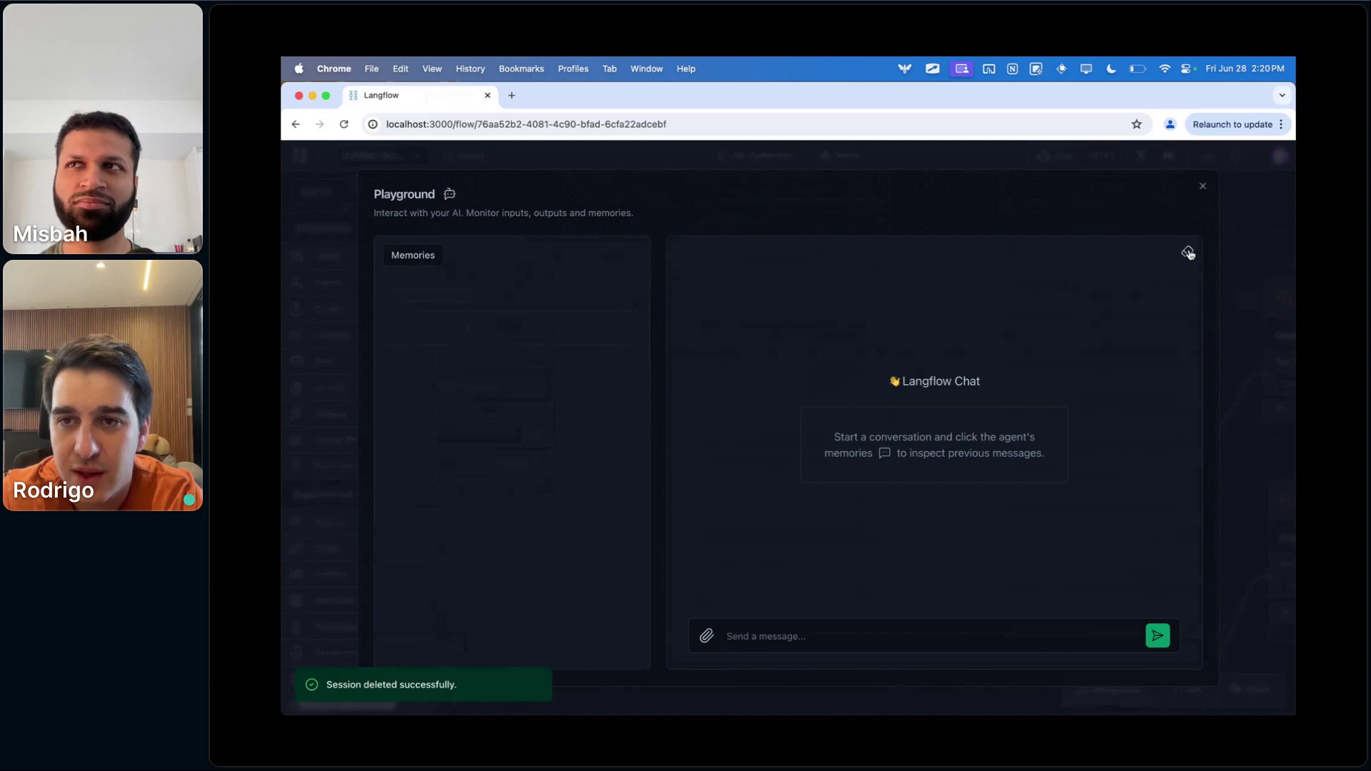
- Send the test message "hi" in the Playground chat and close the Playground
left_click(905, 641)
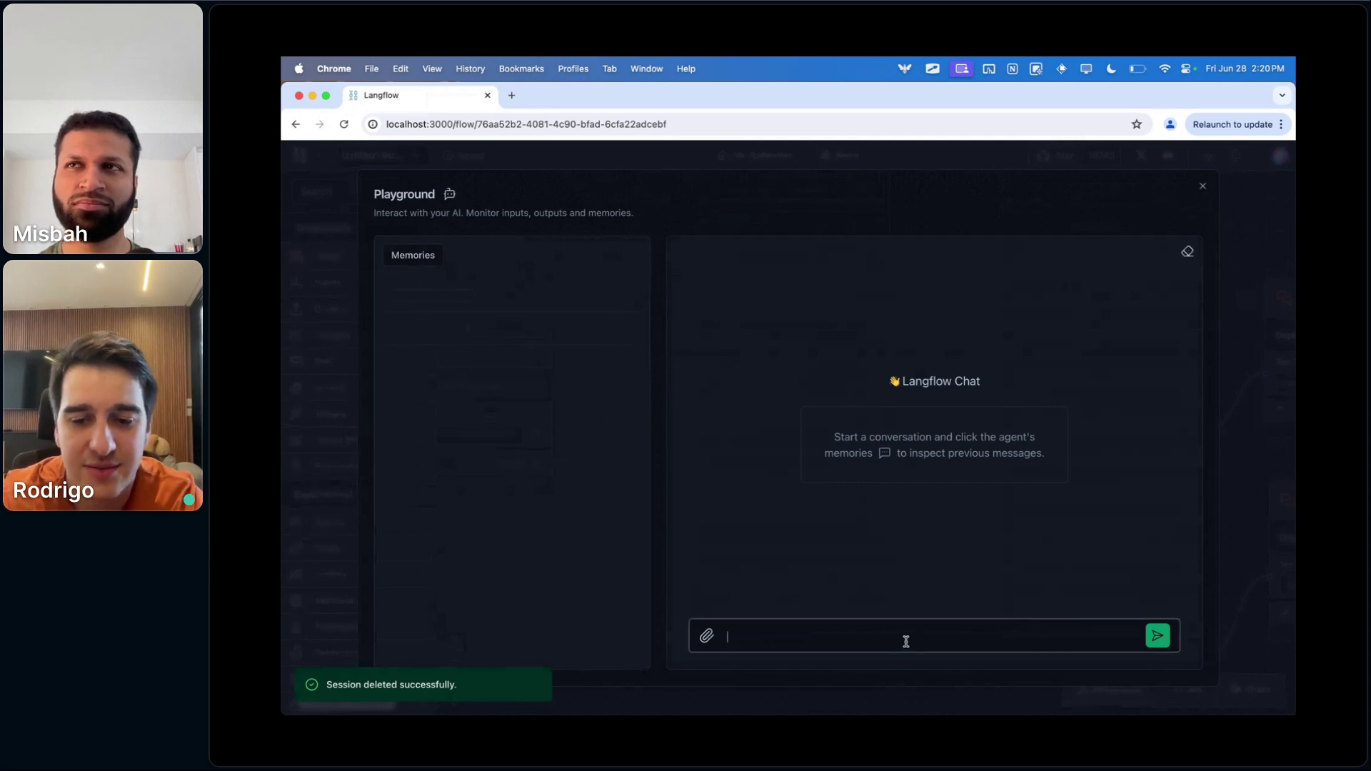
type("hi")
key("Return")
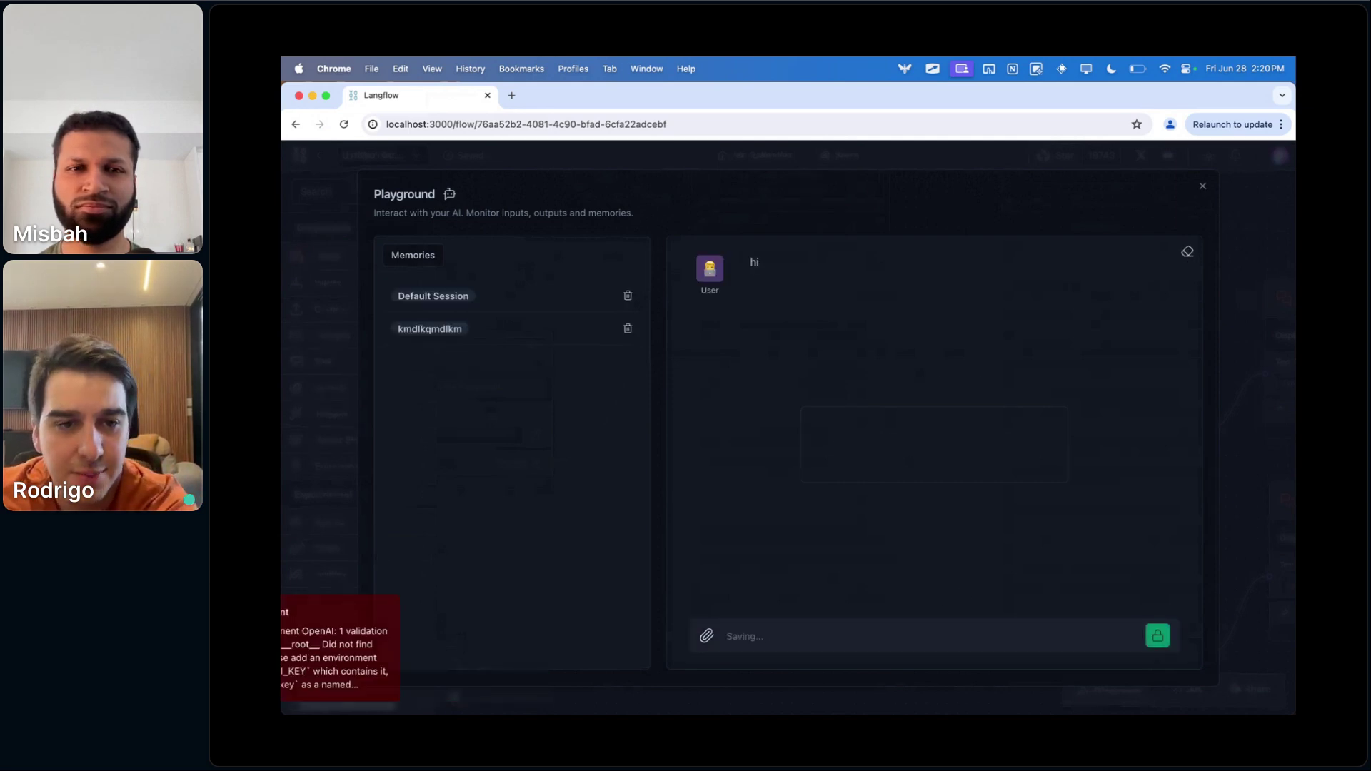
left_click(1205, 185)
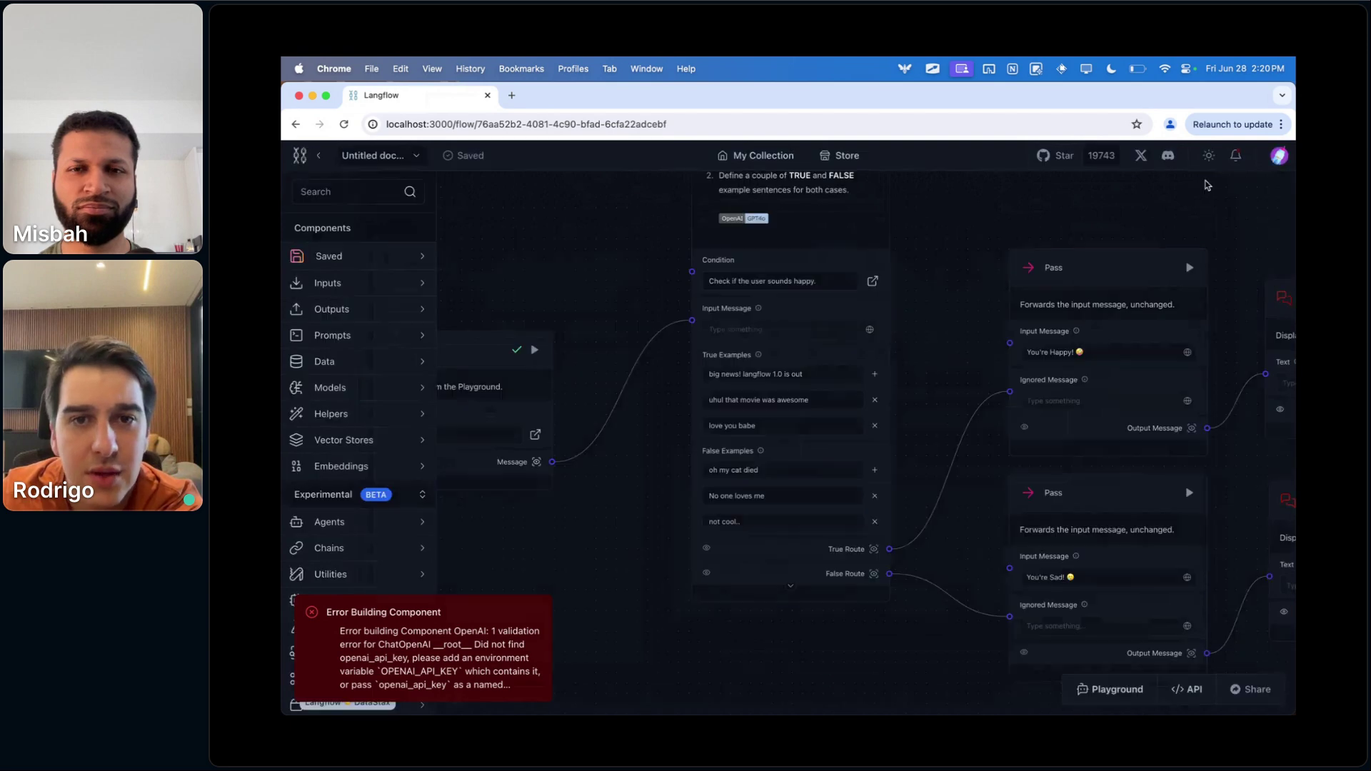
- Reselect the stored variable "key" for the OpenAI API Key in the AI Router's advanced settings and save the changes
scroll(929, 400, "up", 5)
left_click(845, 284)
left_click(781, 243)
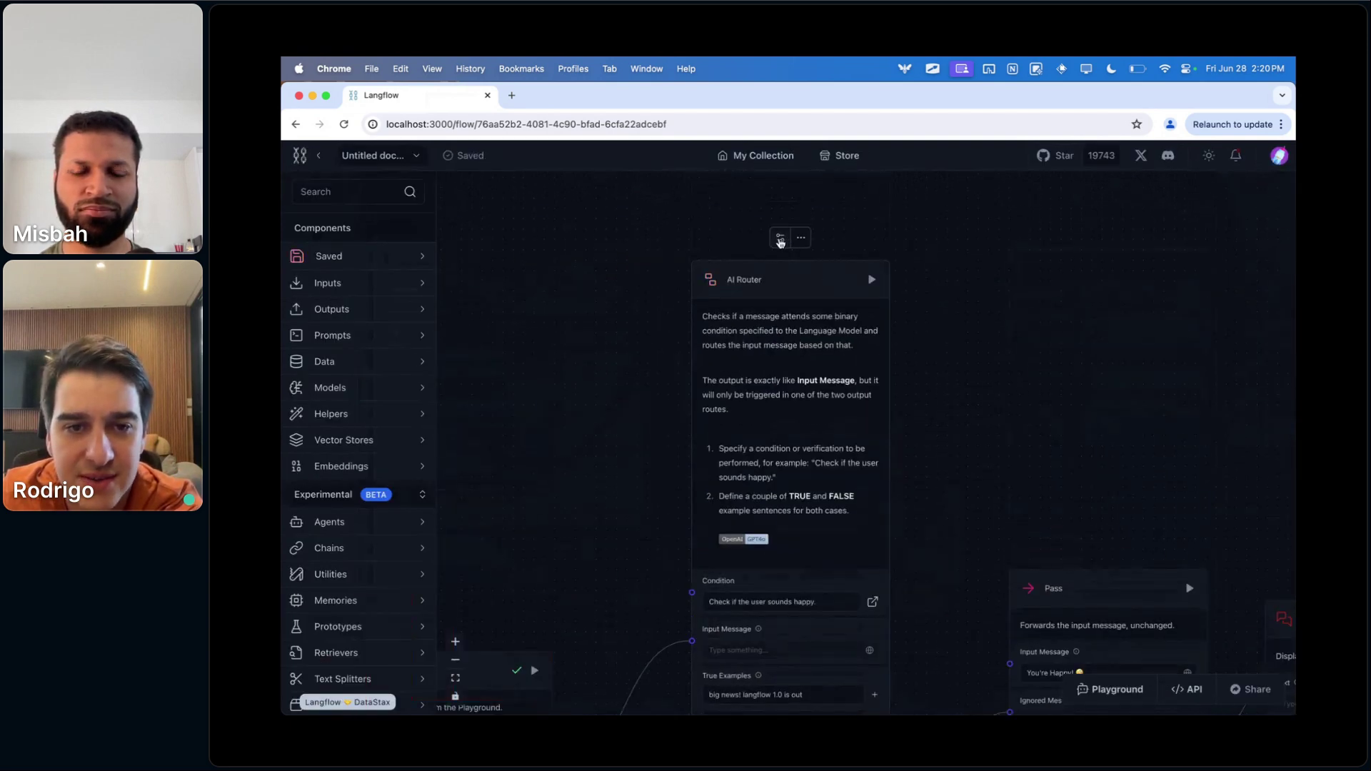
scroll(823, 429, "down", 5)
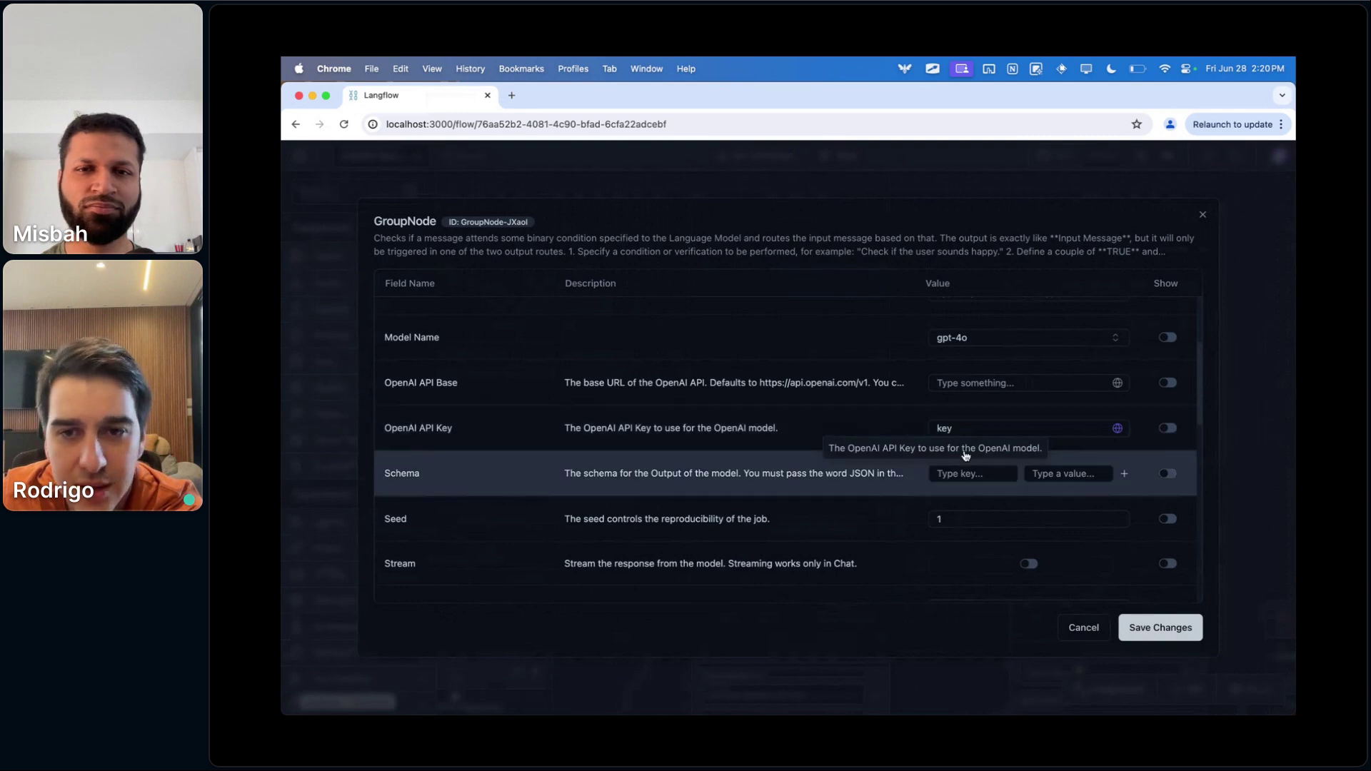
left_click(1097, 430)
left_click(1017, 484)
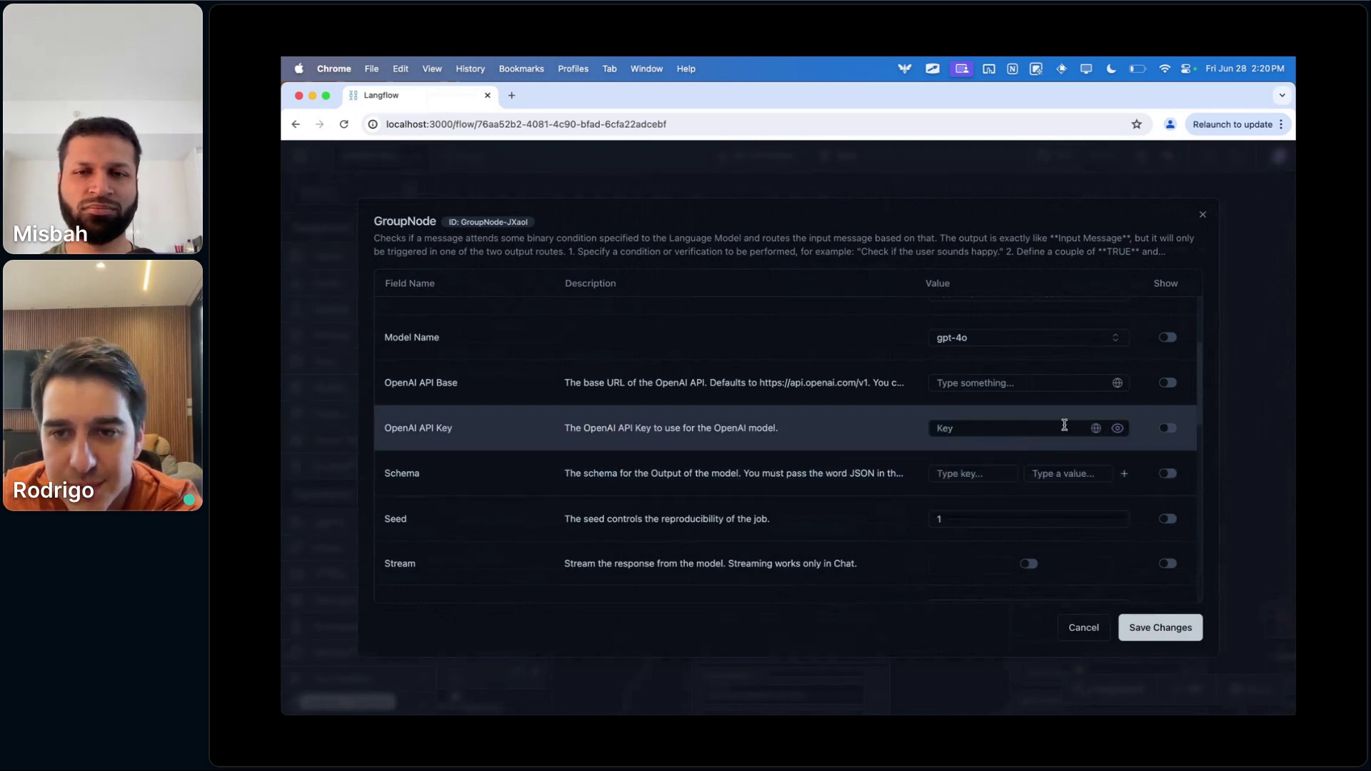
left_click(1097, 431)
left_click(956, 486)
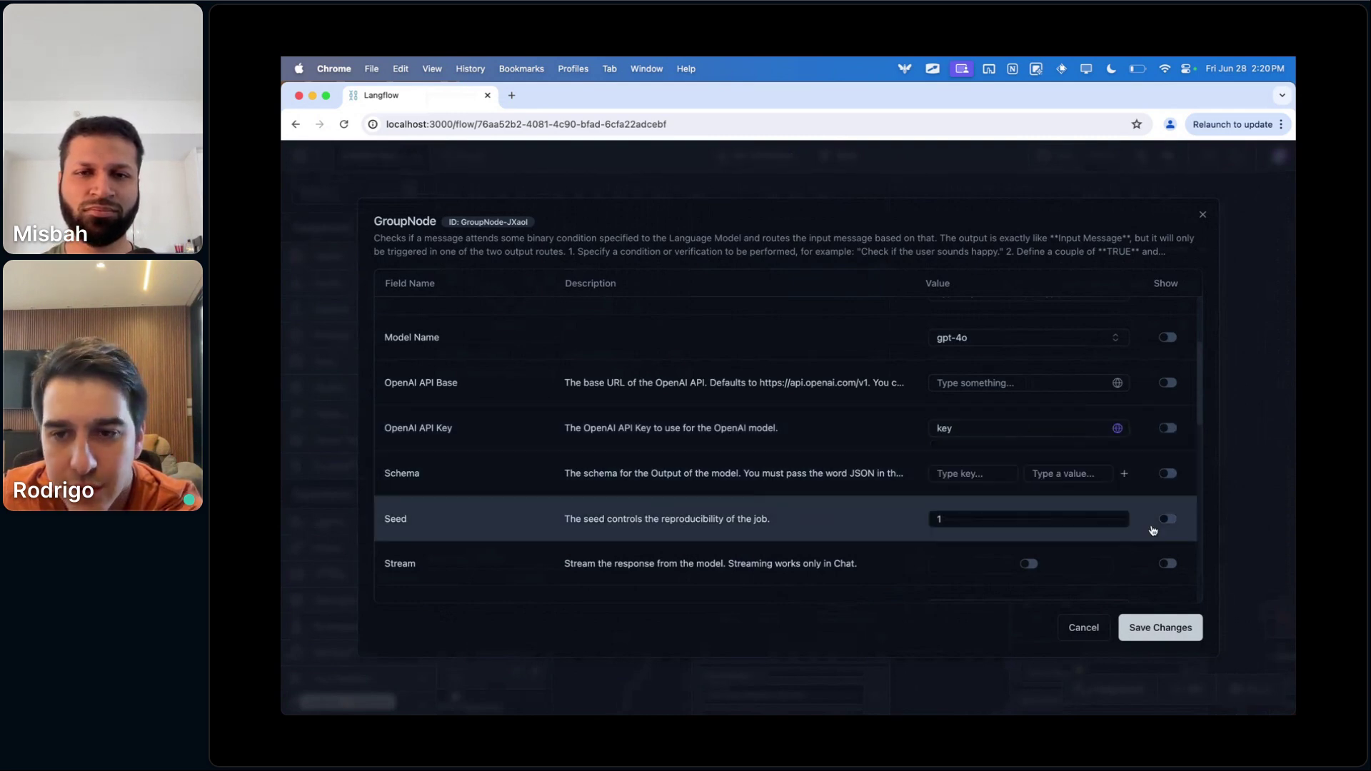
left_click(1160, 628)
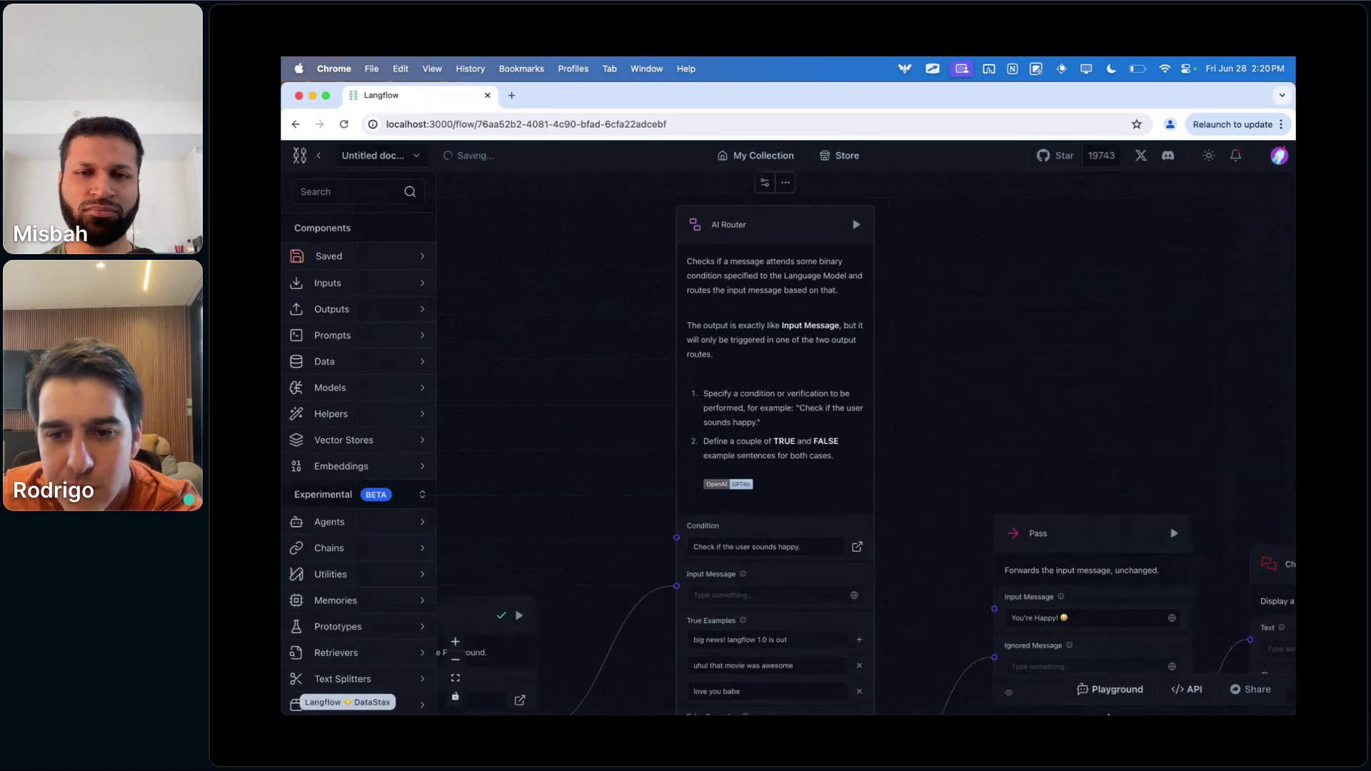
- Clear both stored sessions in the Playground and send the chat message "my cat died"
left_click(1105, 691)
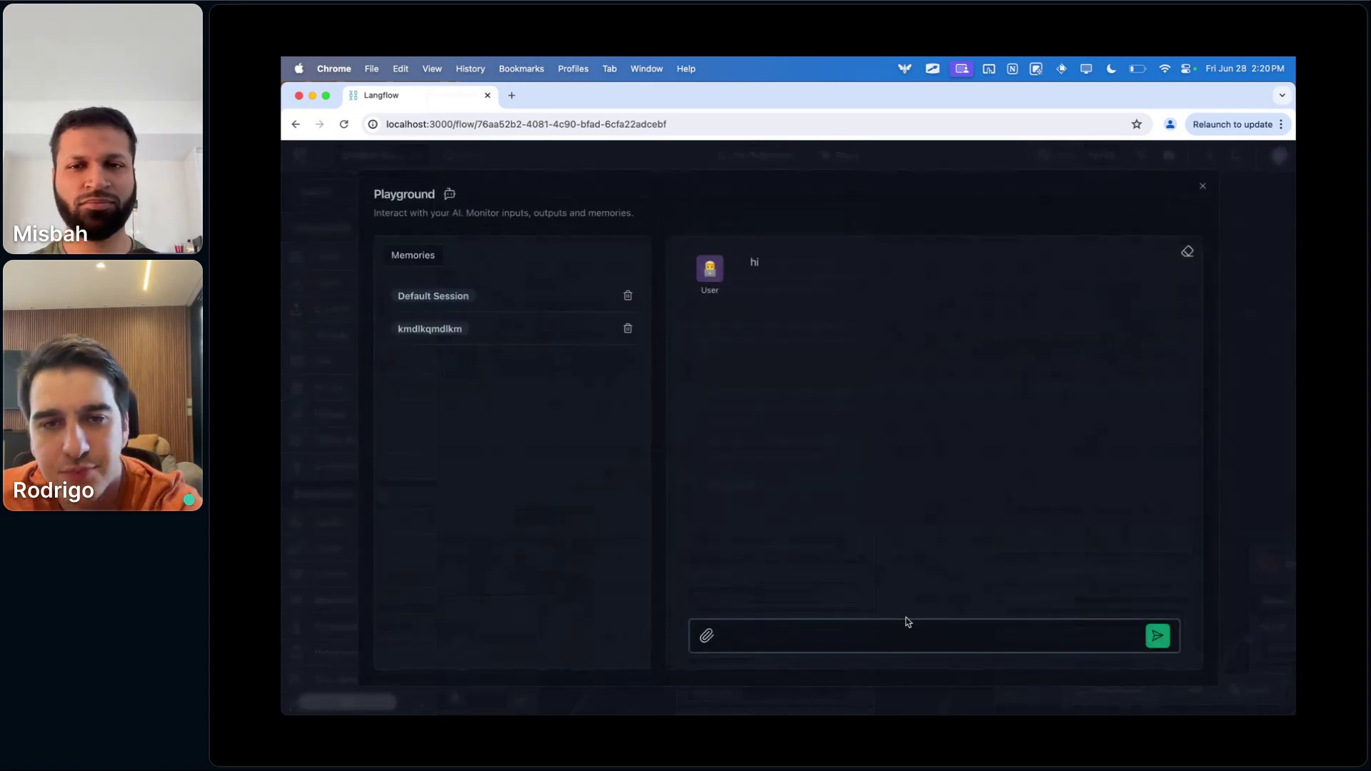
left_click(628, 296)
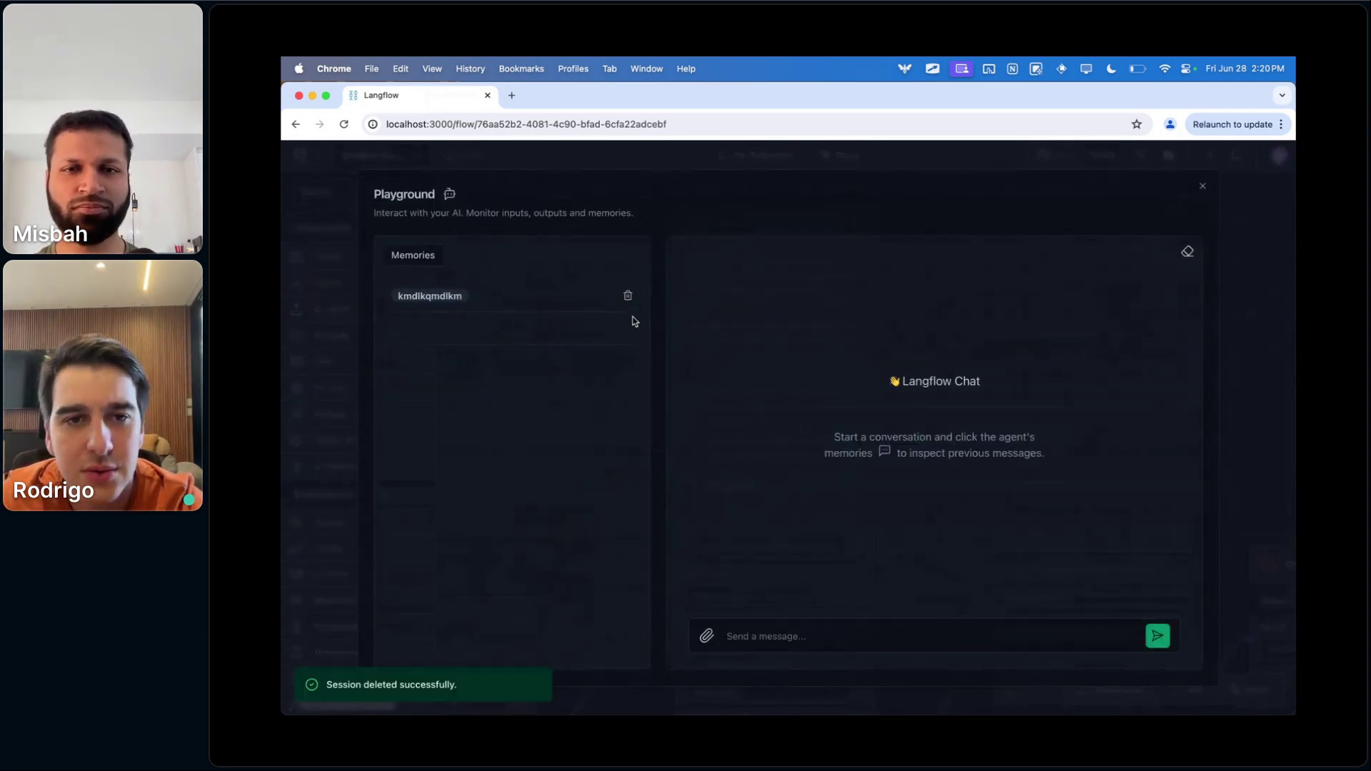
left_click(845, 643)
type("my ")
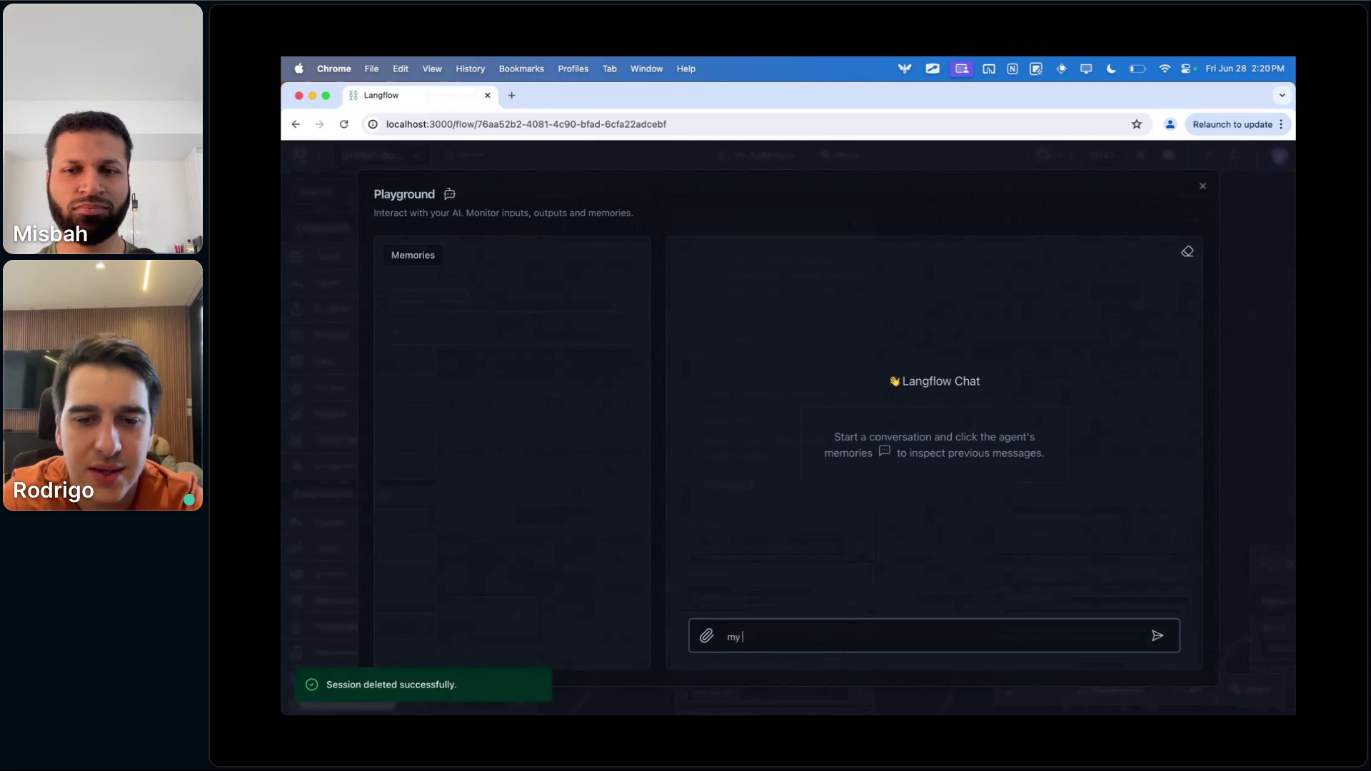
type("cat died")
key("Return")
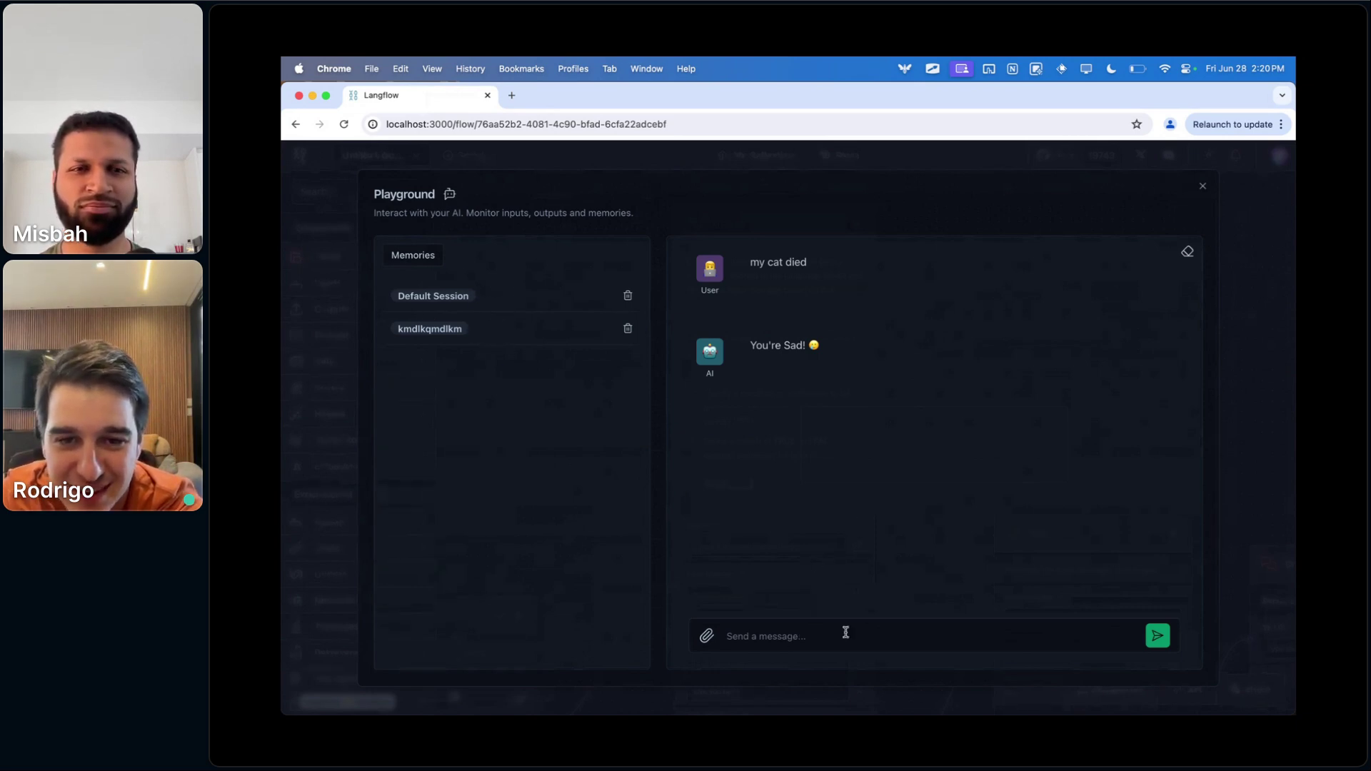
- Send a cheerful message in the Playground chat about doing an awesome live right now to test the happy route
left_click(809, 636)
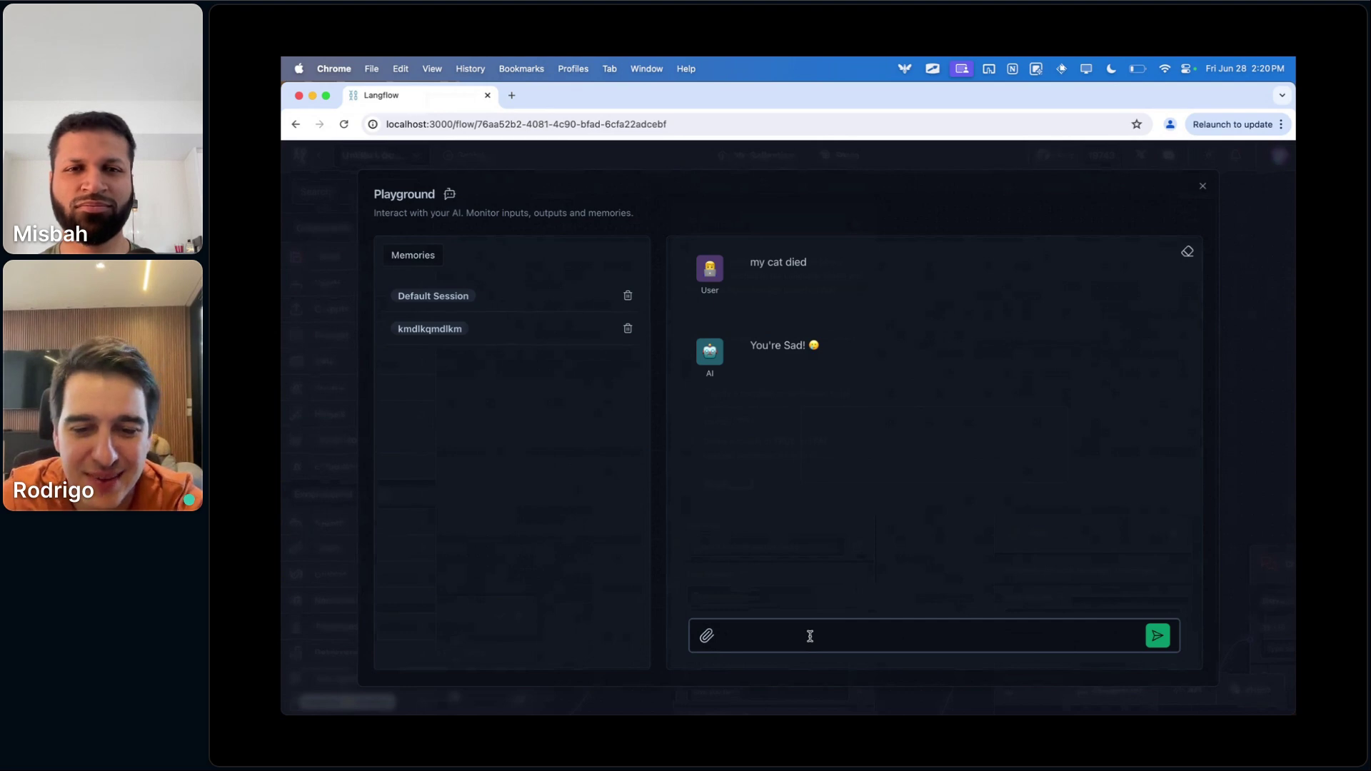
type("yeahh we")
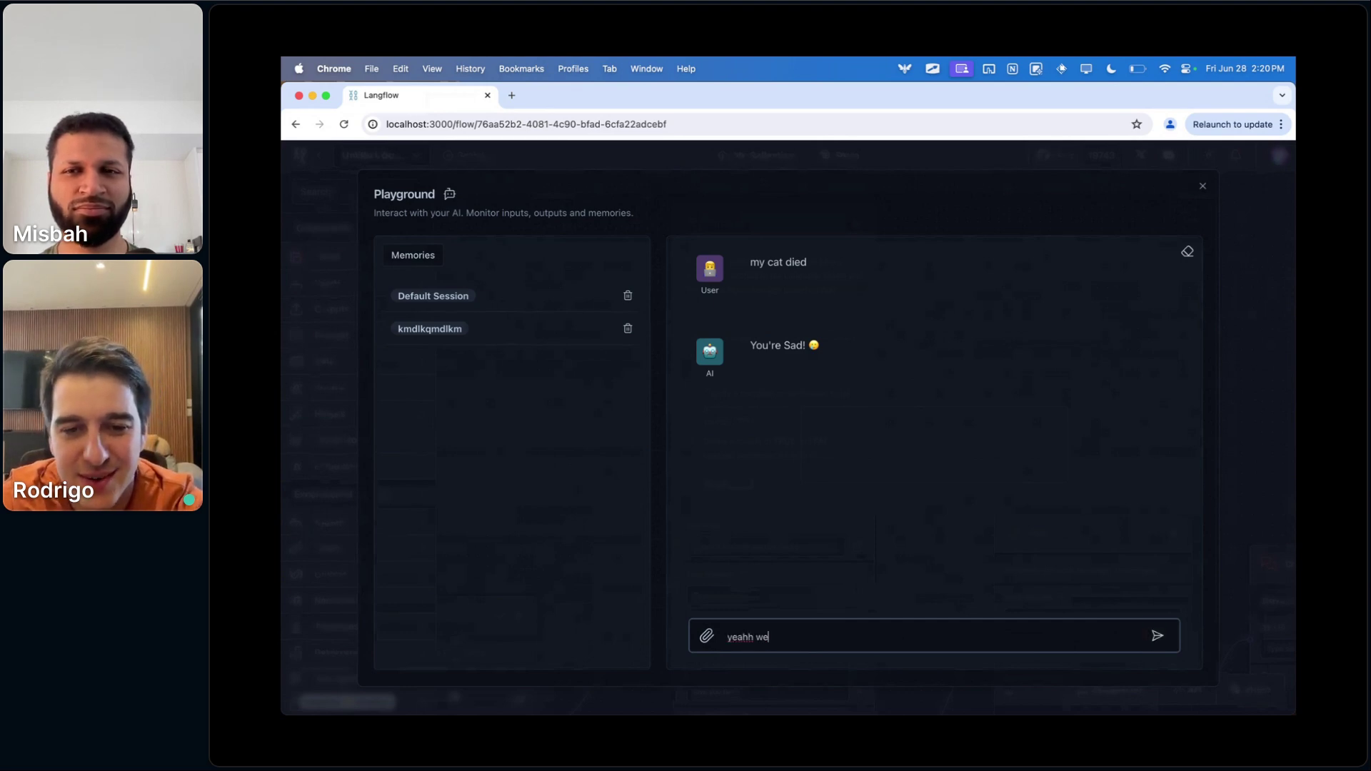
type("'re doing an awesome live with misbah now!")
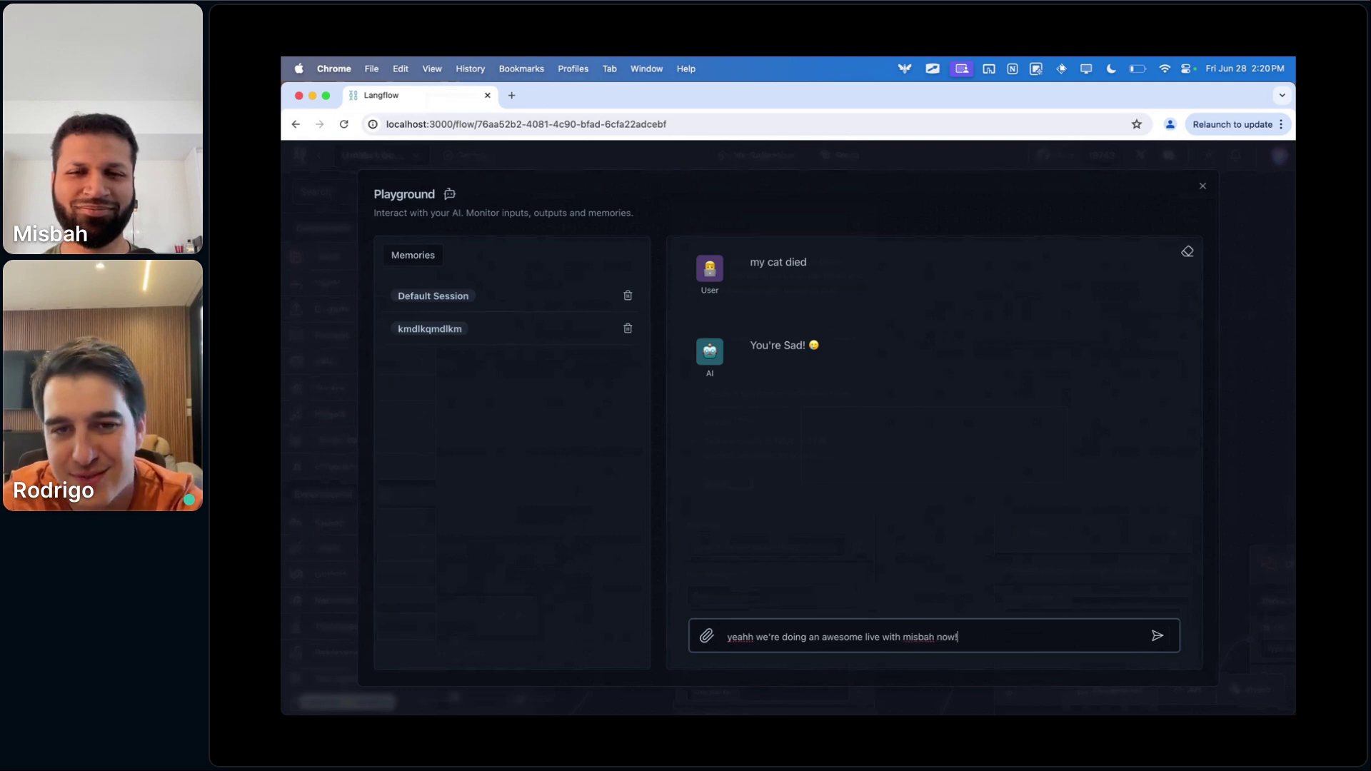
key("Return")
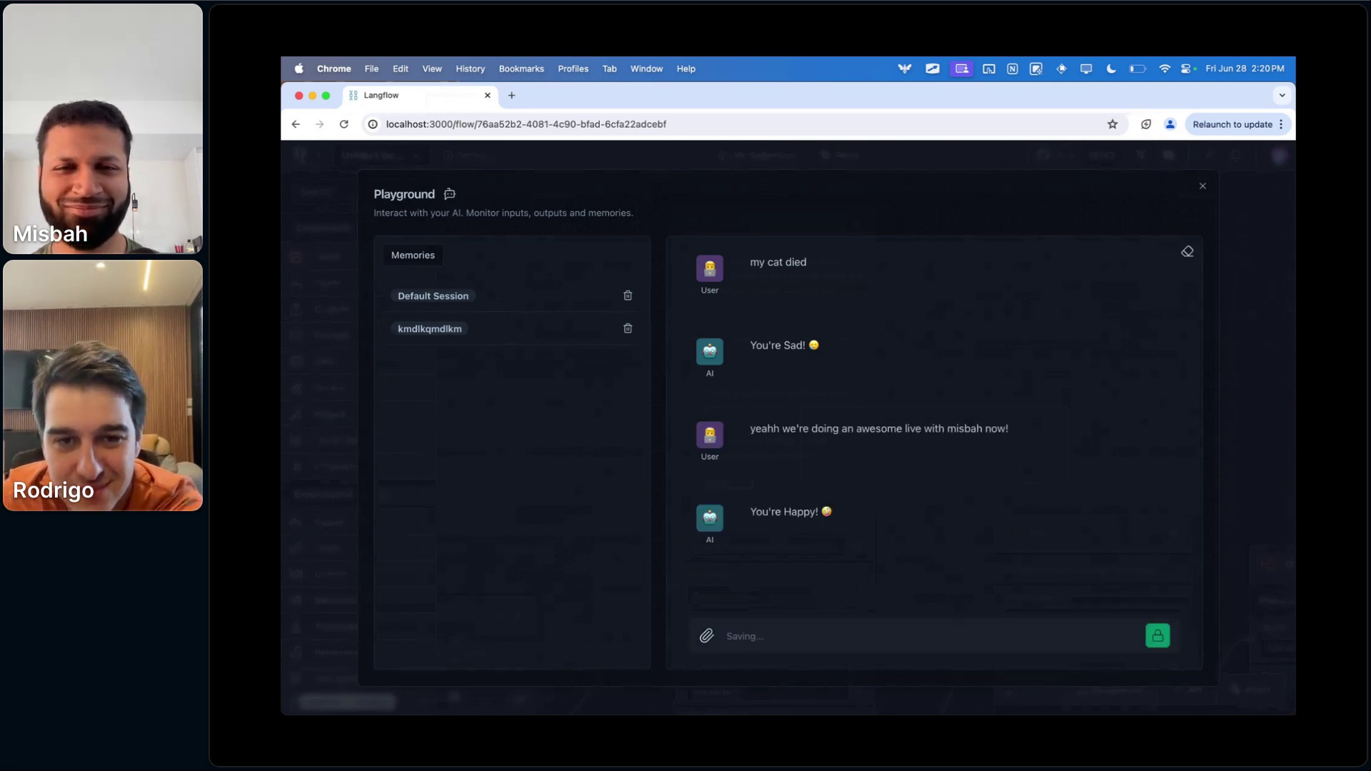
- Compare the sad and happy AI replies with the messages that triggered them, and close the Playground
left_click_drag(878, 516, 714, 516)
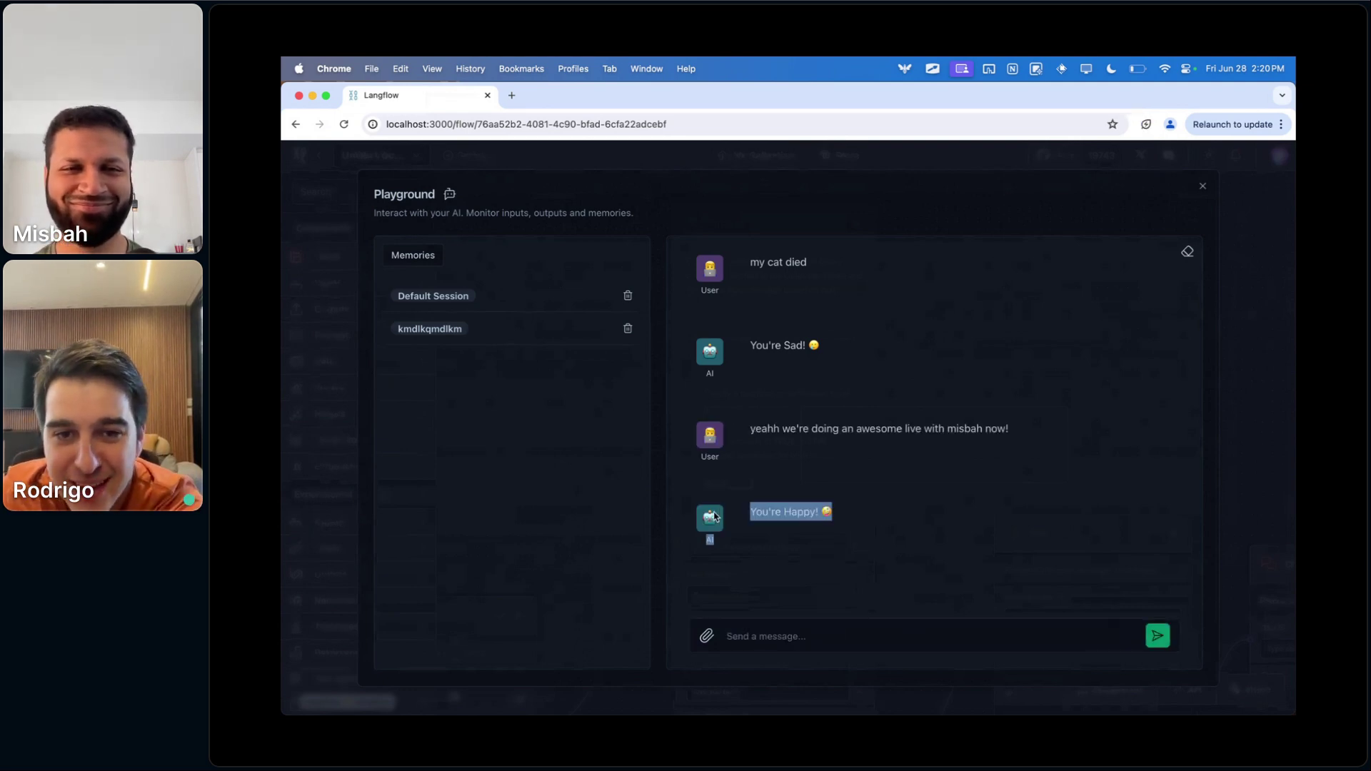
left_click(905, 508)
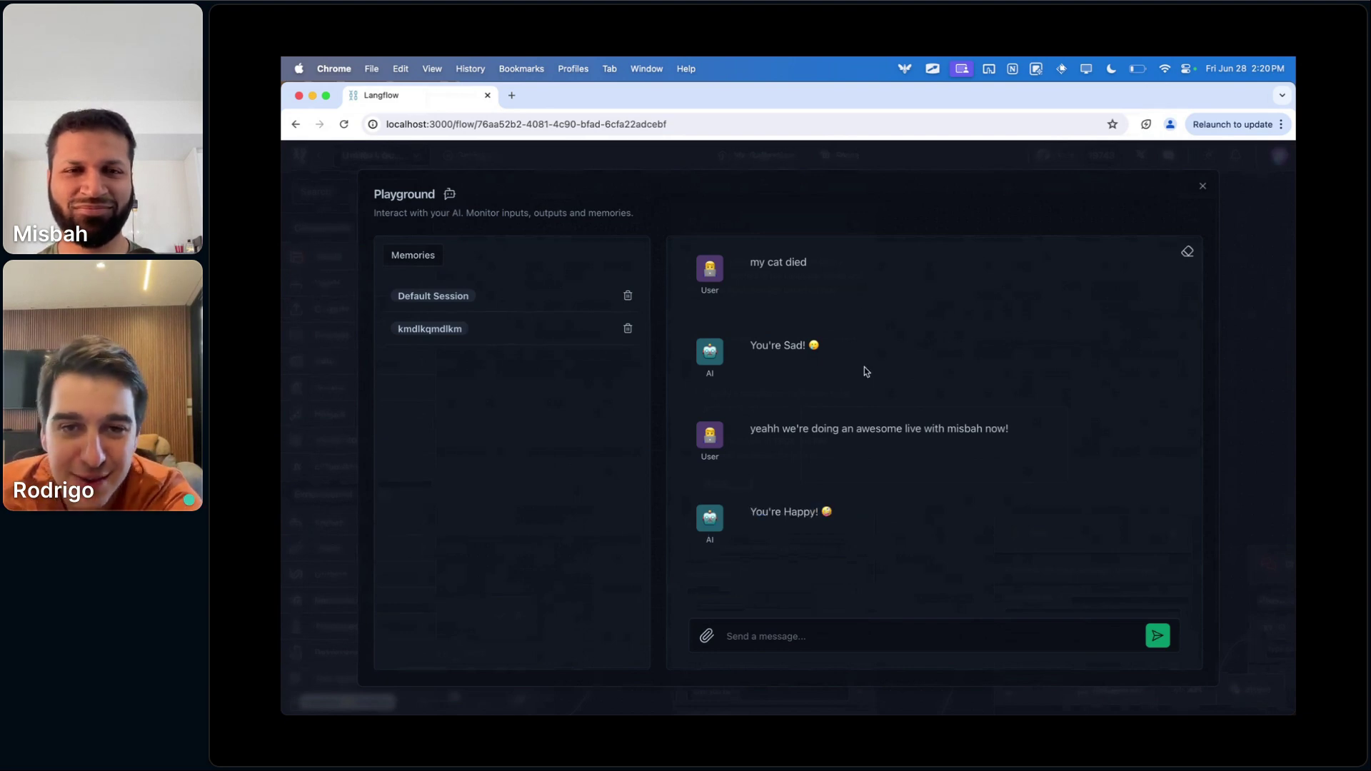
left_click_drag(840, 348, 765, 347)
left_click(922, 349)
left_click_drag(812, 425, 889, 422)
left_click(884, 500)
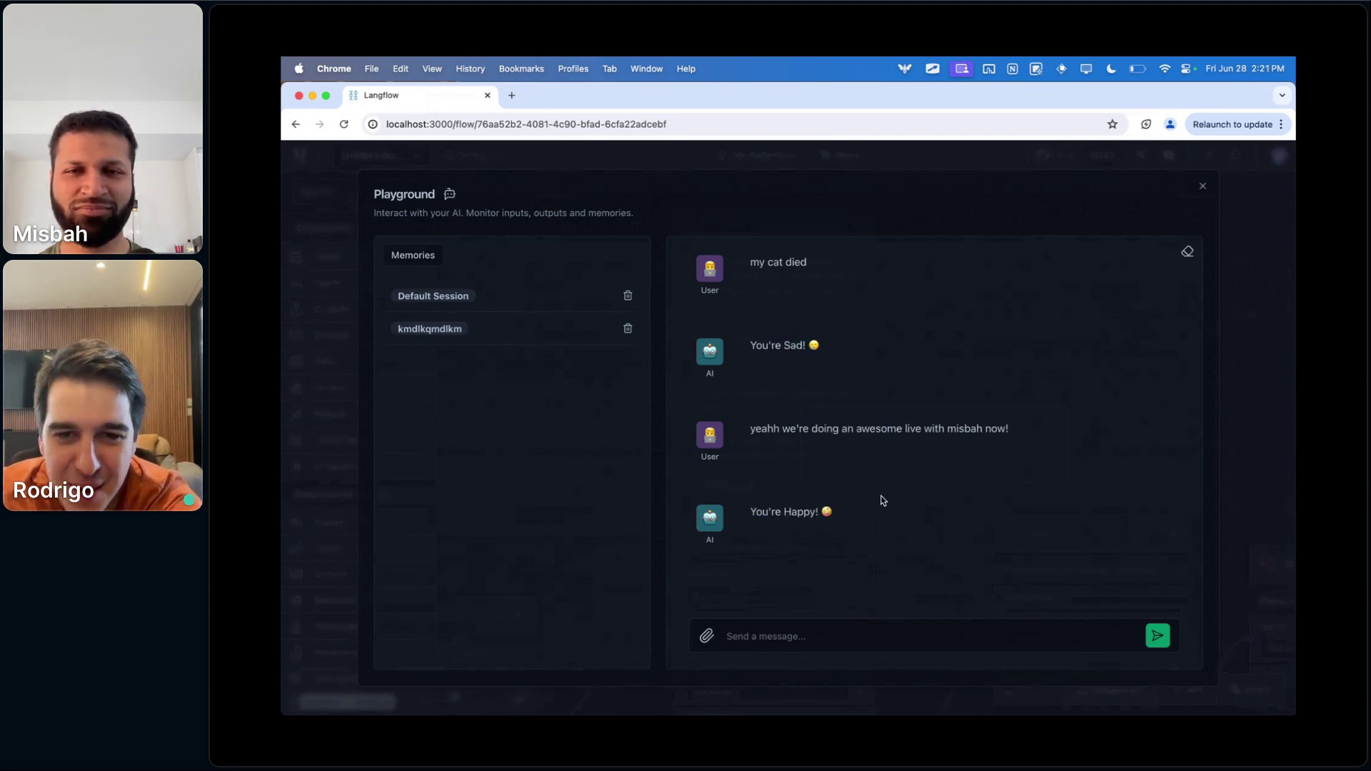
left_click(1202, 186)
- Move the lower Pass and Chat Output components downward to widen the gap between the two routes
scroll(916, 464, "down", 5)
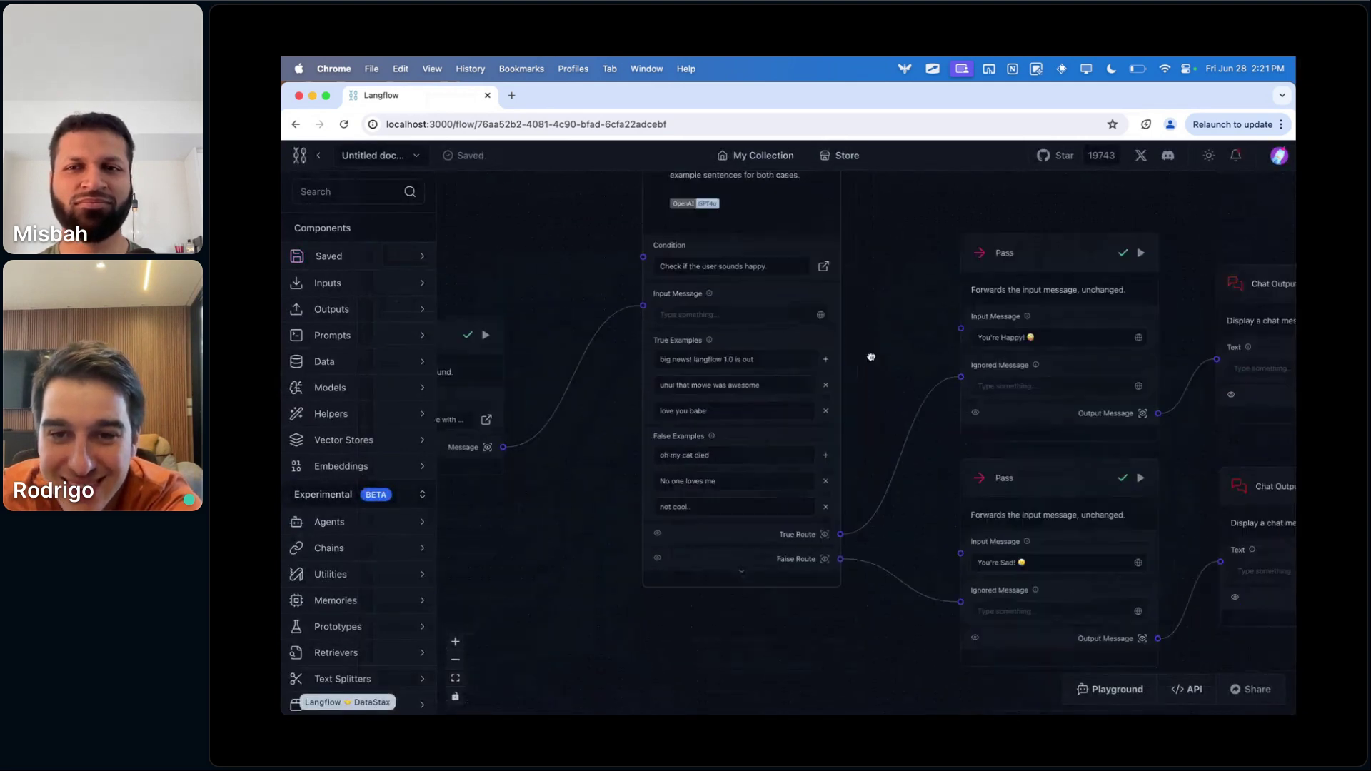
scroll(865, 353, "right", 3)
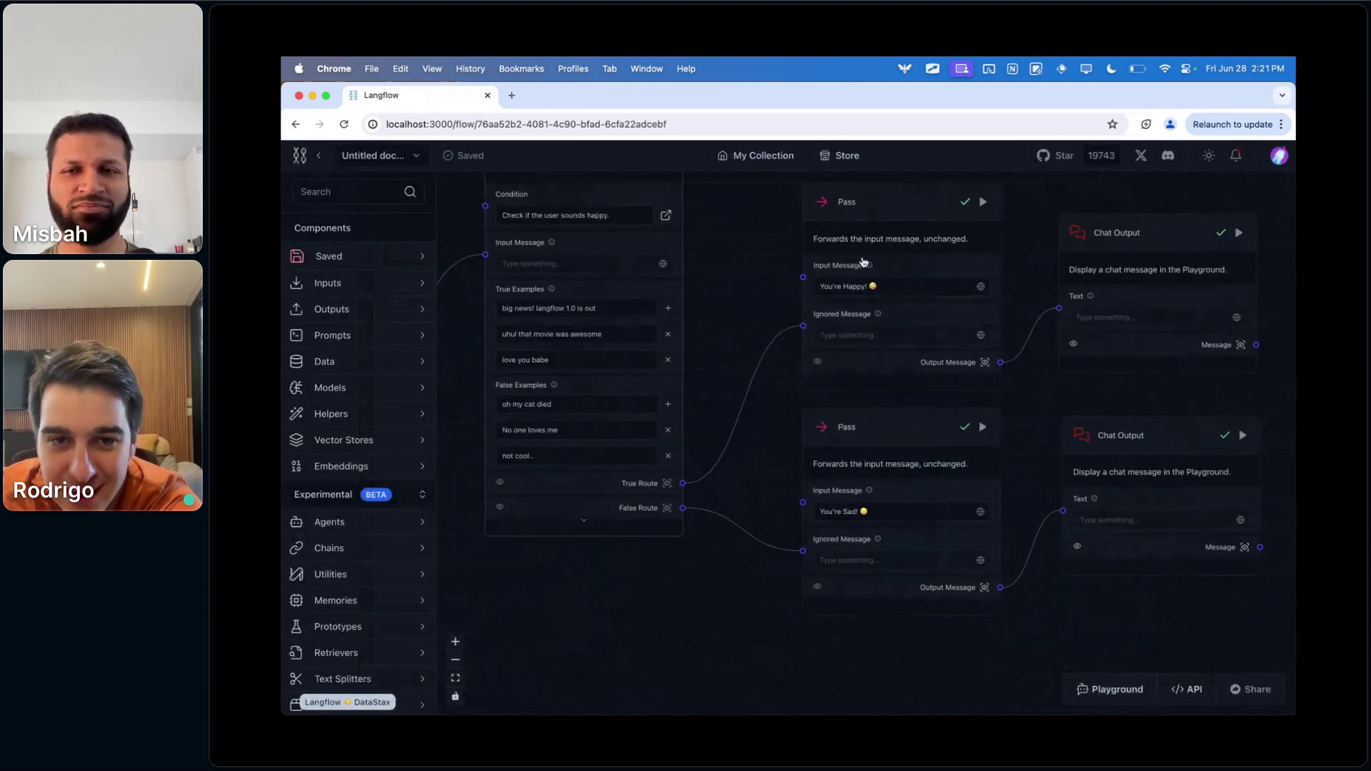
left_click_drag(926, 446, 923, 492)
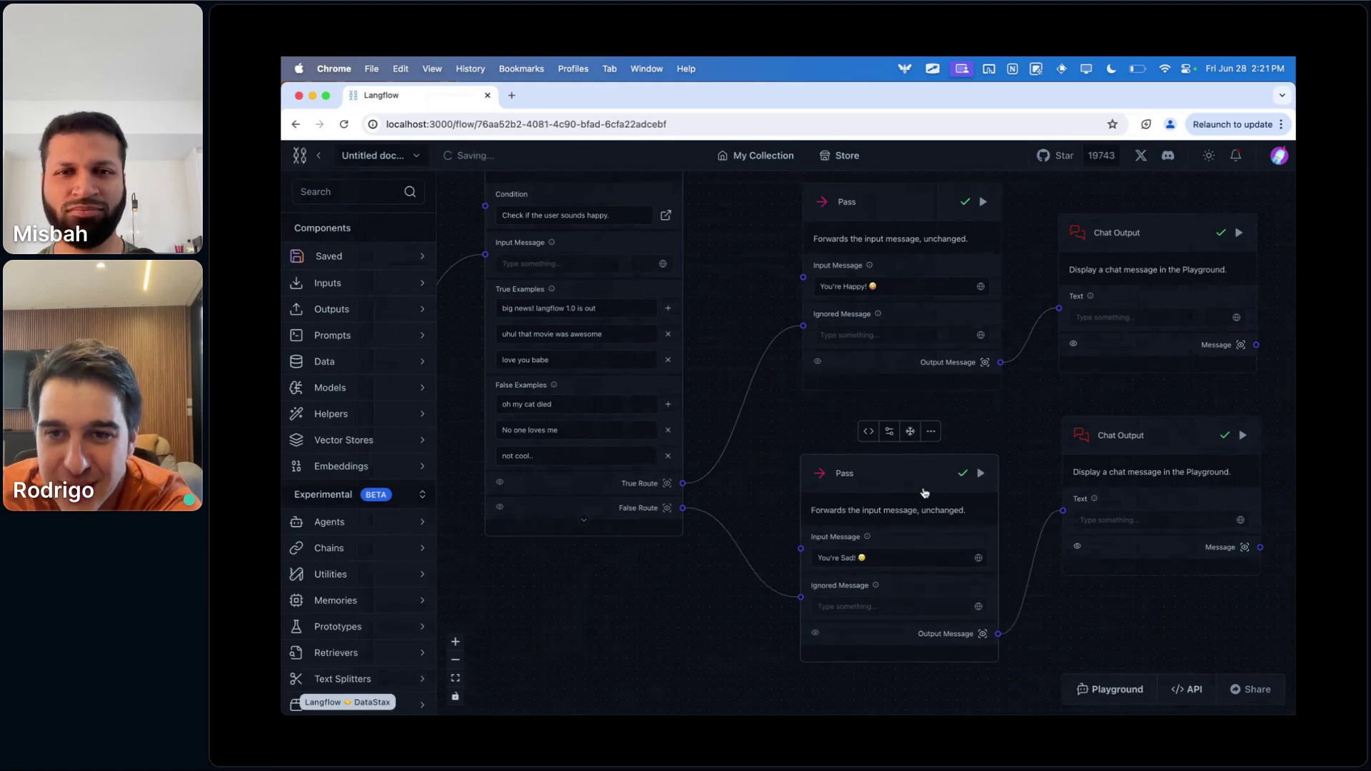
left_click_drag(1093, 464, 1097, 512)
left_click_drag(1020, 440, 908, 433)
scroll(908, 434, "down", 2)
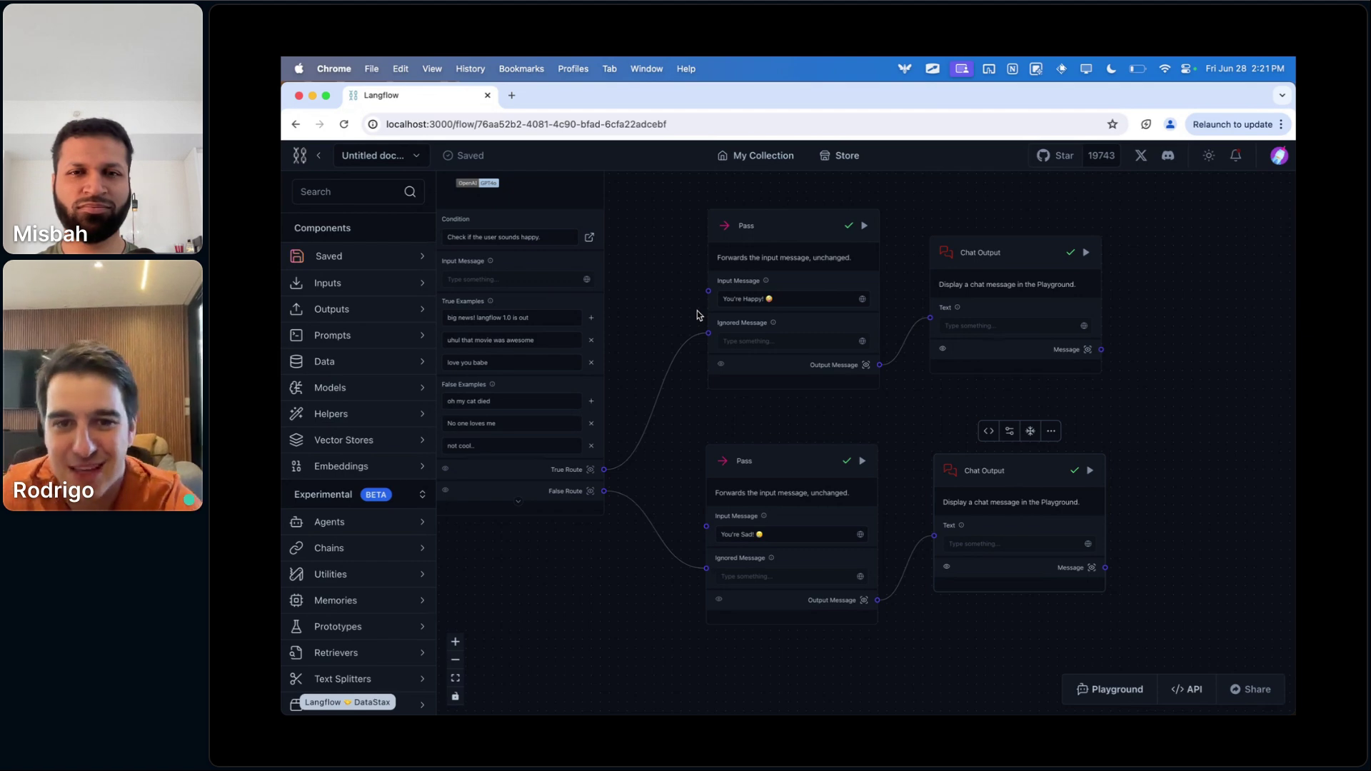
- Switch to the Crowdcast event page in Safari and stop sharing the screen
mouse_move(693, 682)
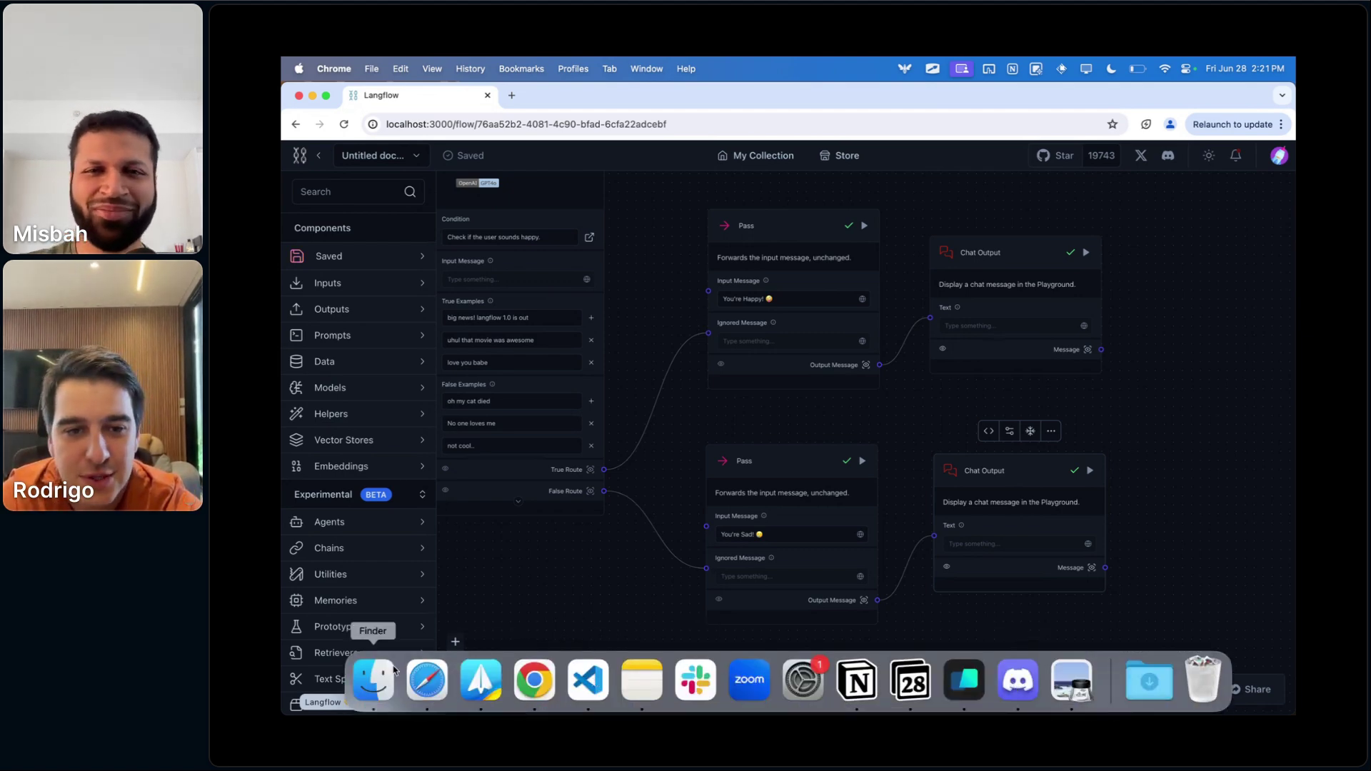
left_click(427, 680)
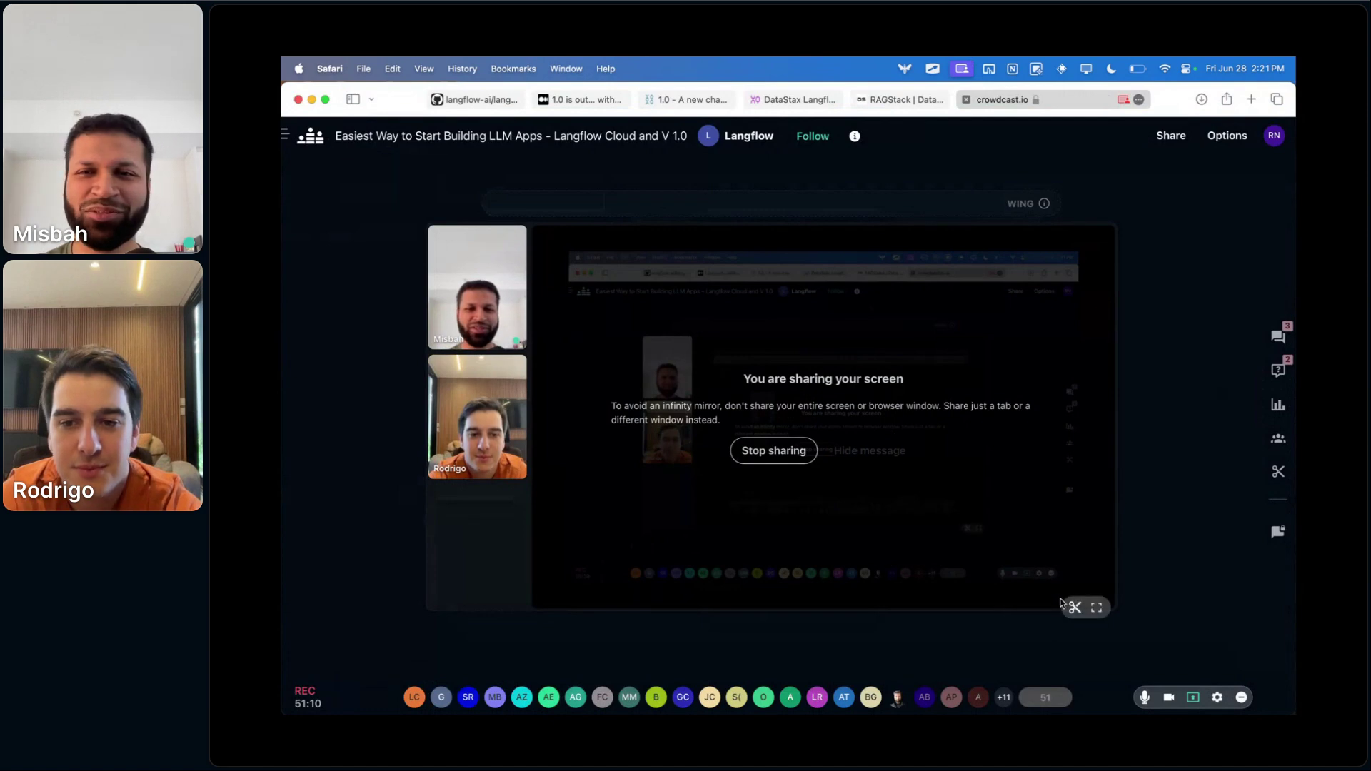
left_click(1193, 697)
left_click(1186, 641)
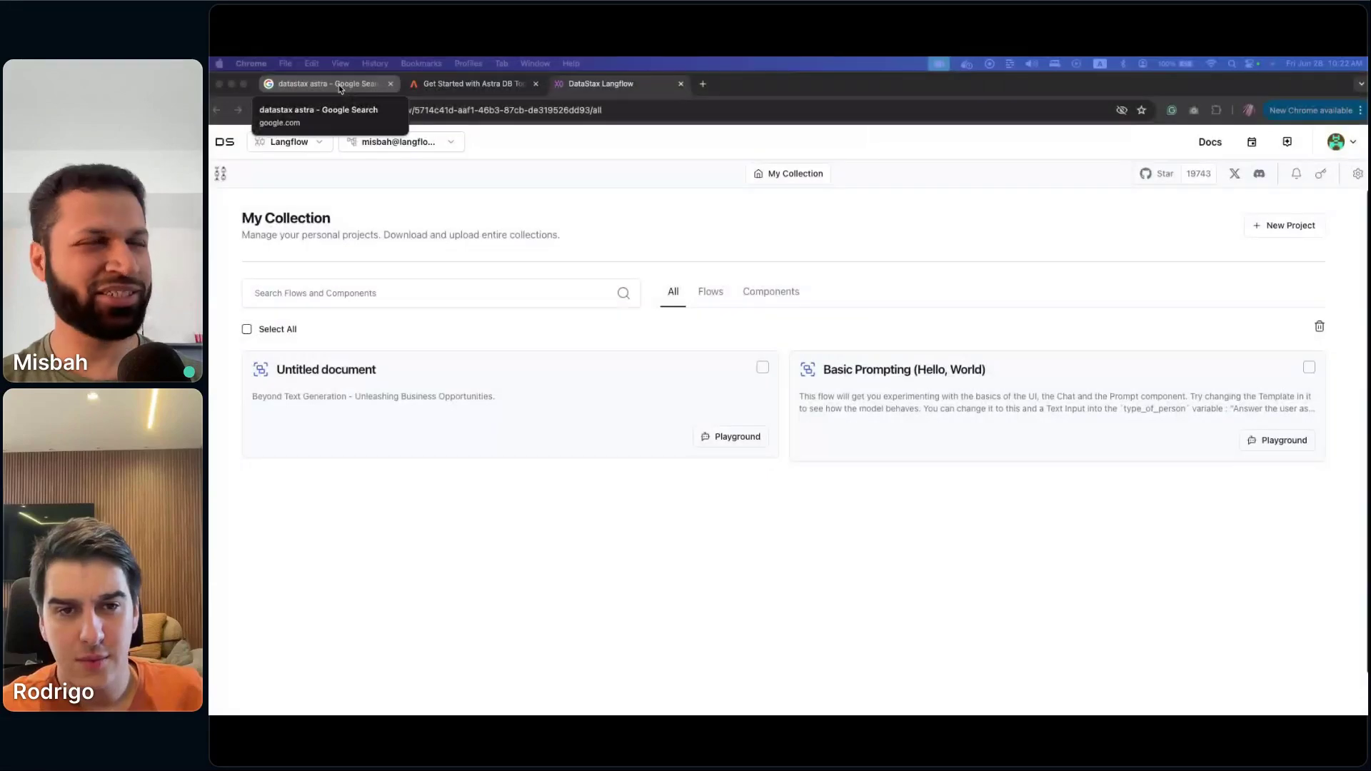
- Show the Google results for "datastax astra" and the Astra DB sign-up page
left_click(341, 86)
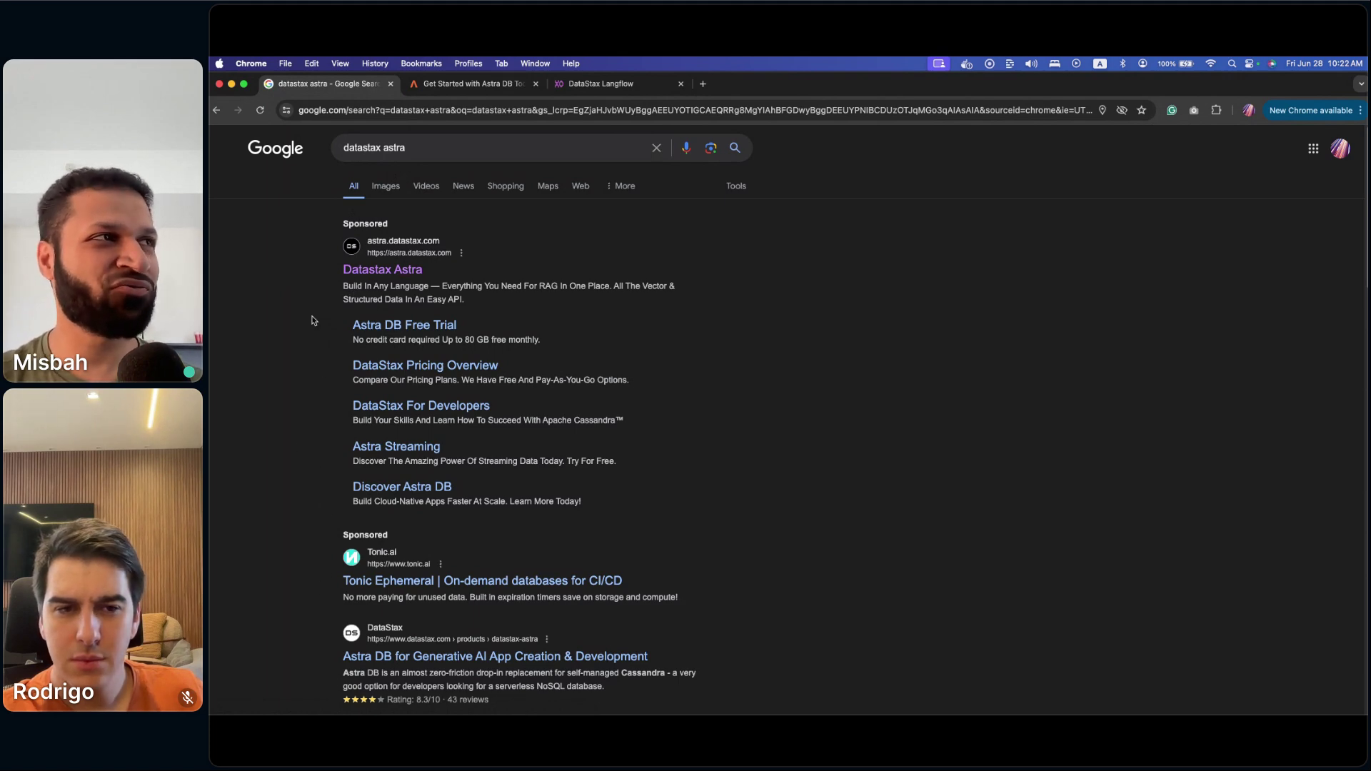
scroll(308, 326, "down", 2)
scroll(307, 325, "down", 2)
scroll(307, 324, "up", 4)
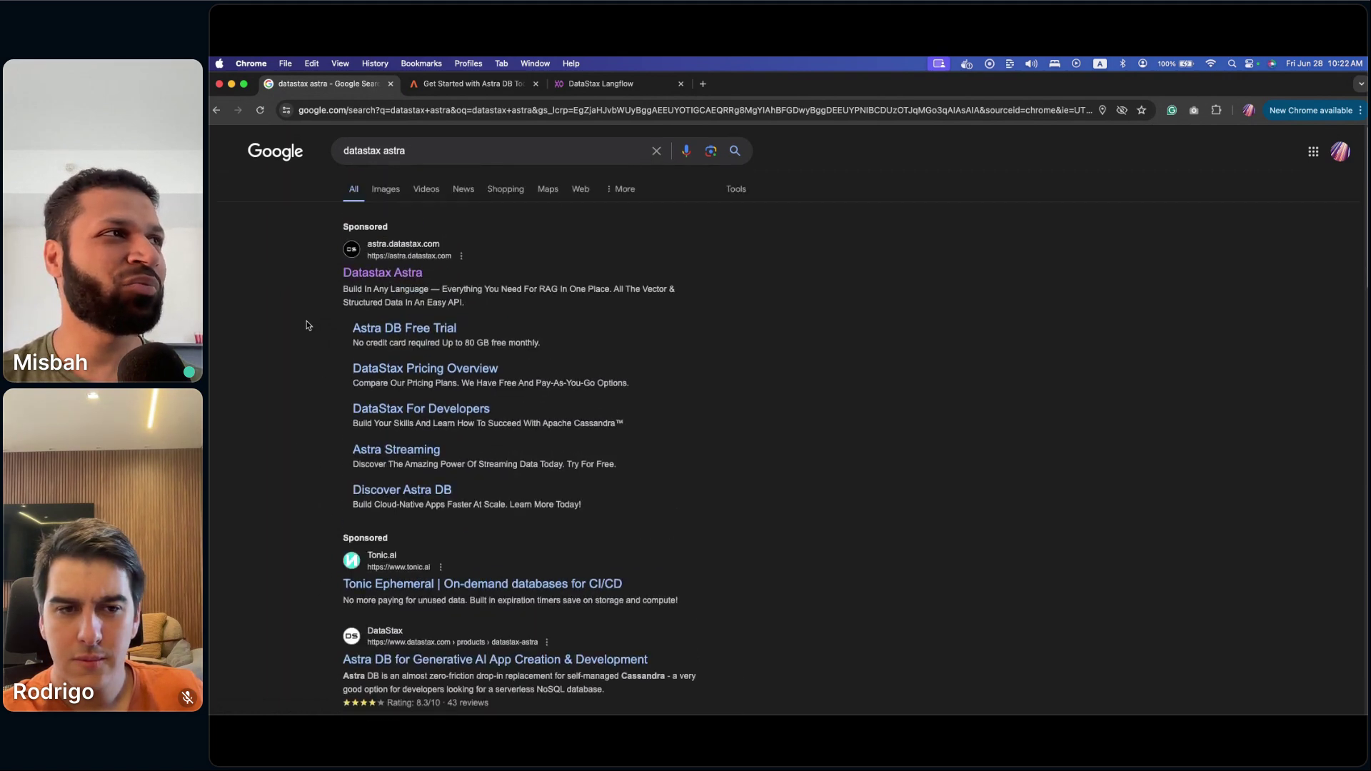
left_click(464, 83)
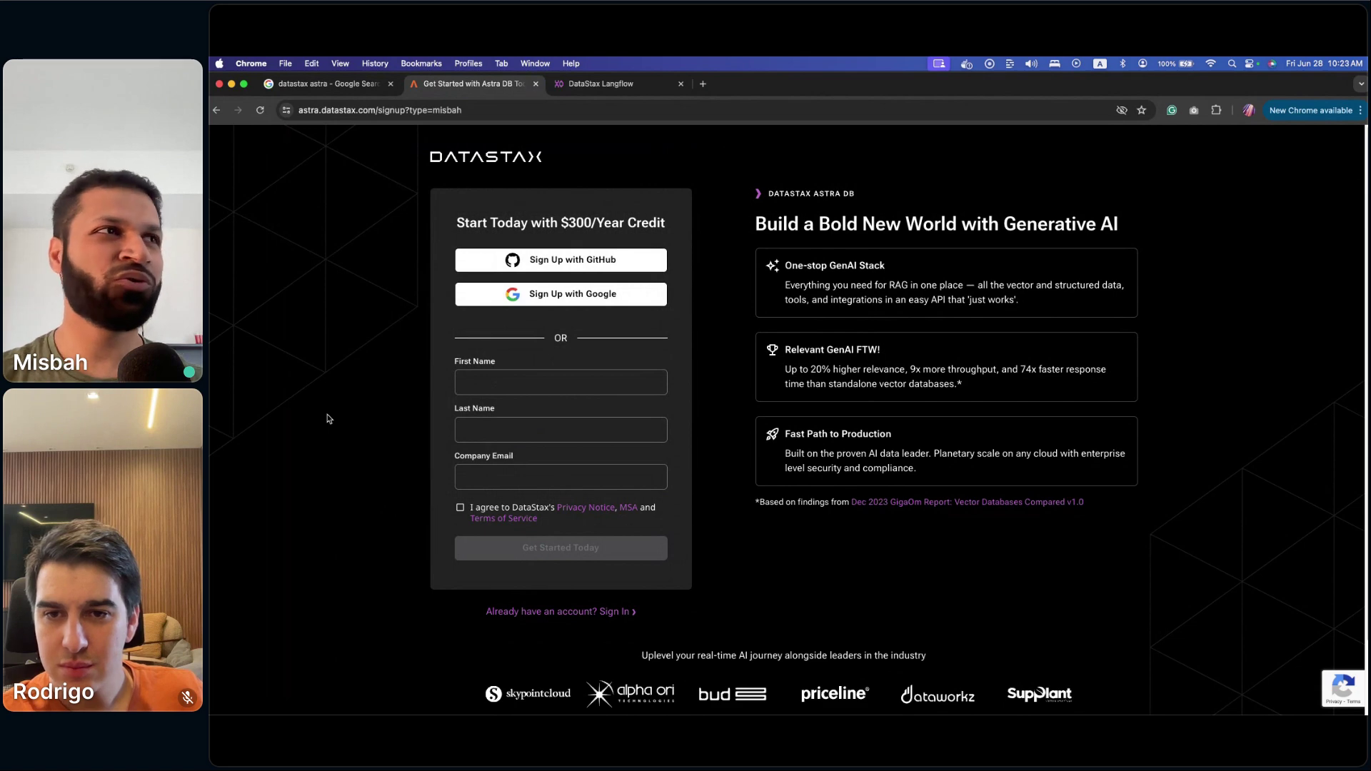
- View the new project templates in DataStax Langflow, dismiss them, and open the Basic Prompting (Hello, World) flow
left_click(629, 83)
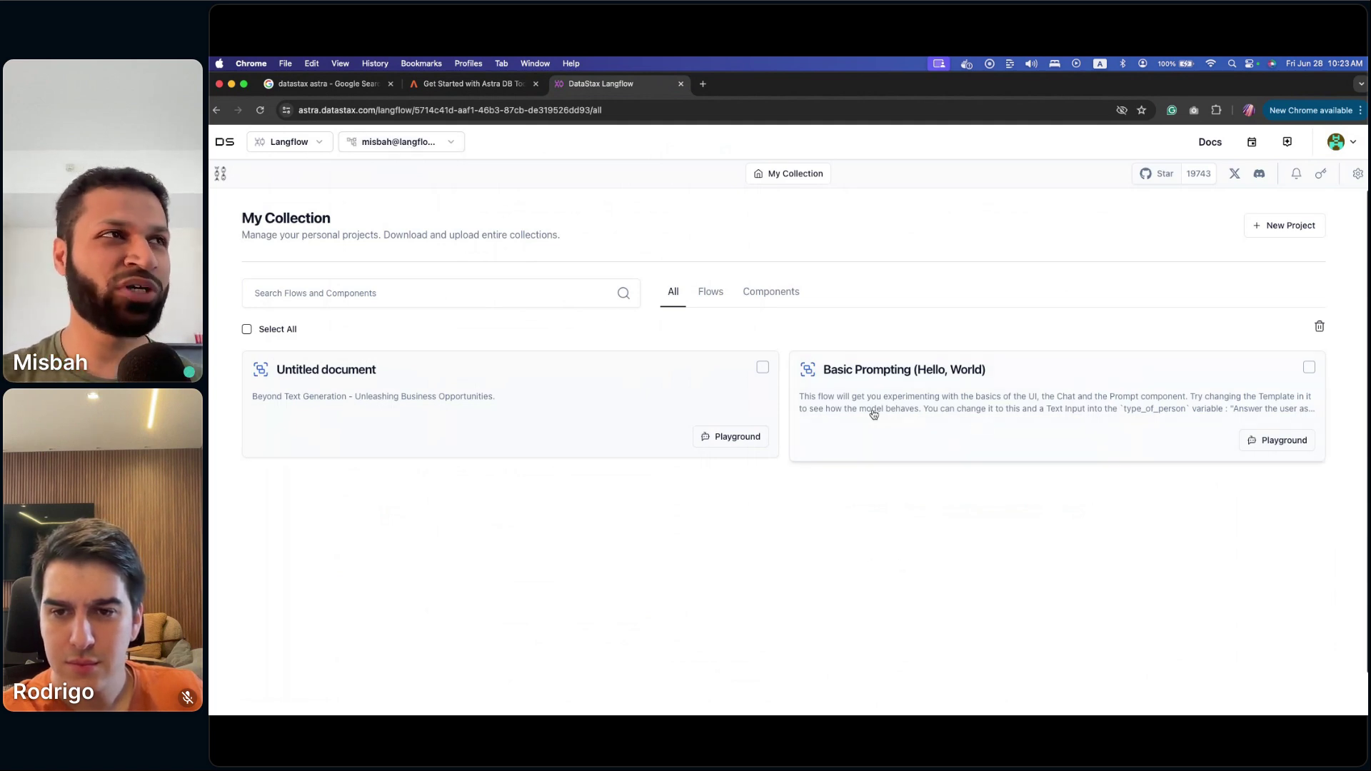
left_click(1290, 227)
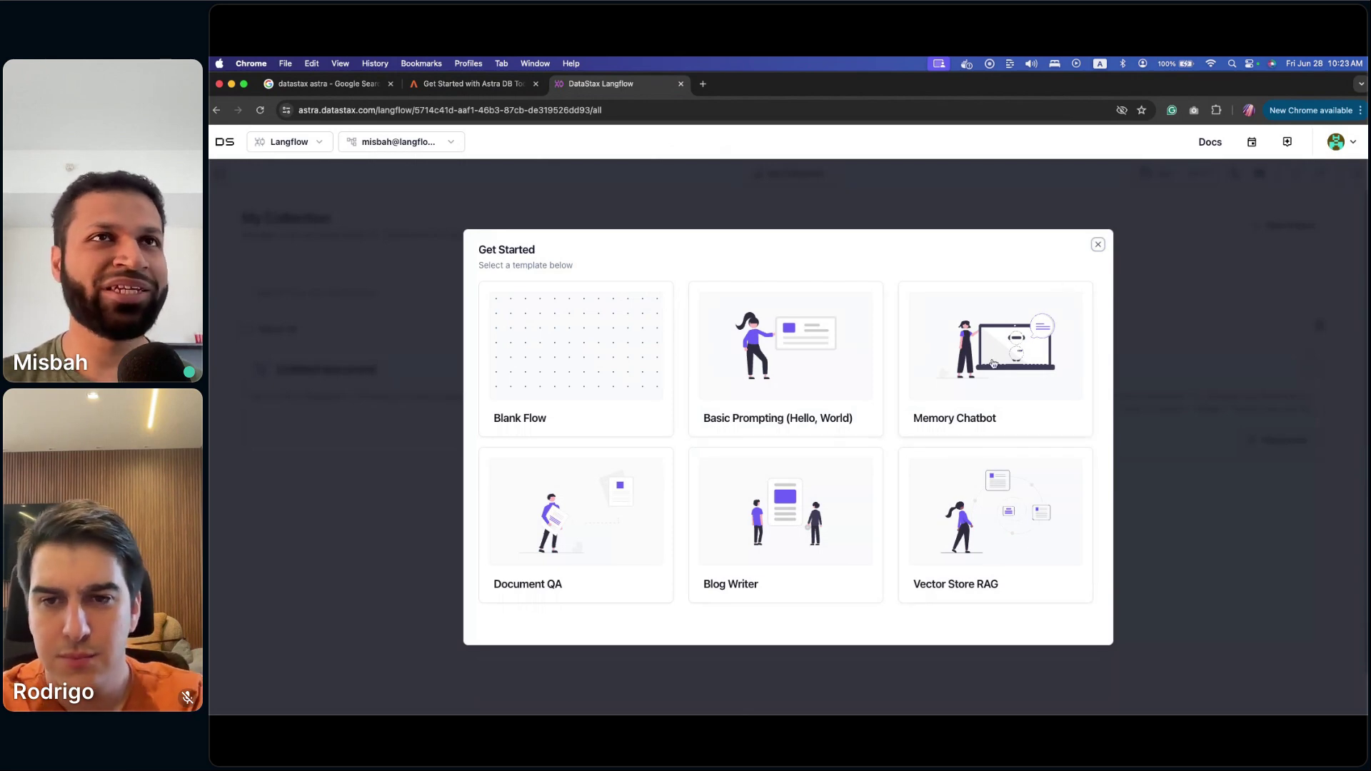
left_click(1098, 244)
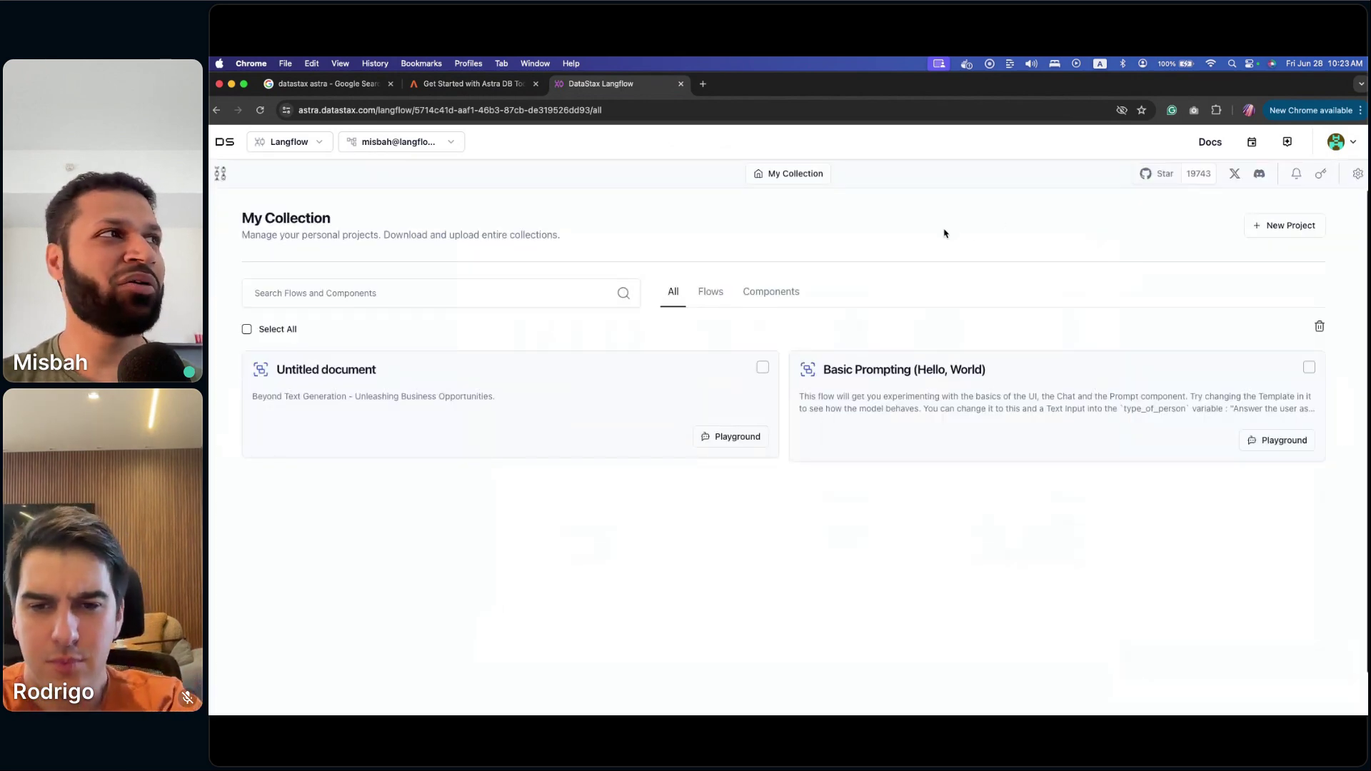
left_click(812, 398)
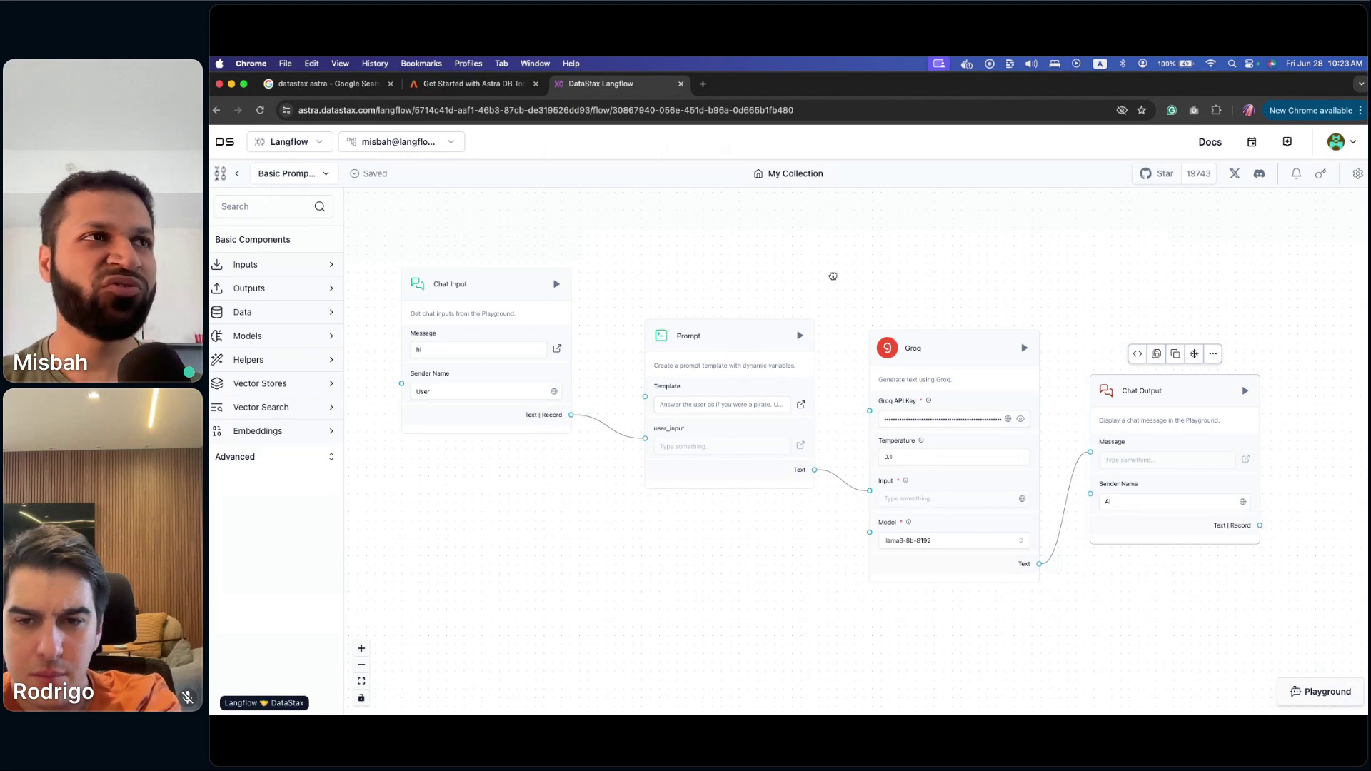
left_click(834, 278)
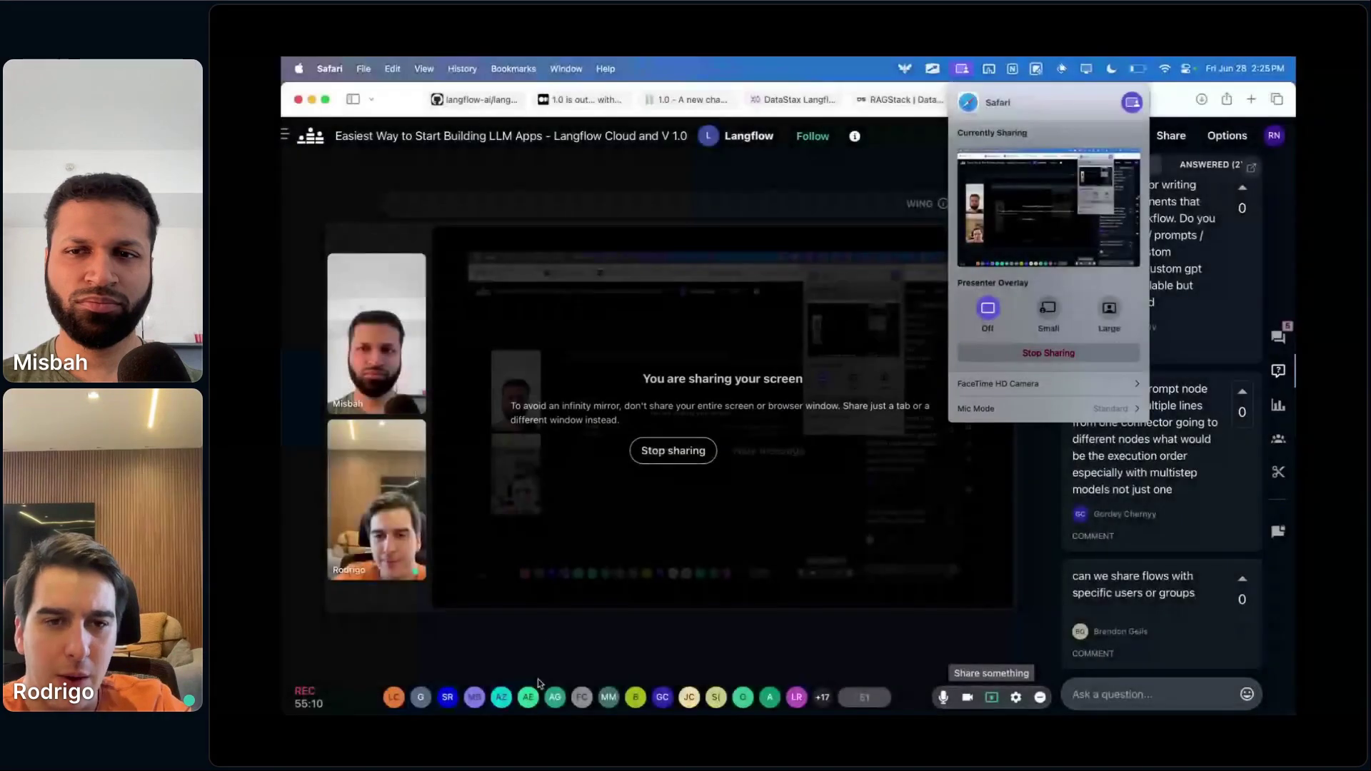
- Switch to the local Langflow flow in Chrome and move both Pass and Chat Output pairs farther right of the AI Router
left_click(564, 586)
mouse_move(427, 678)
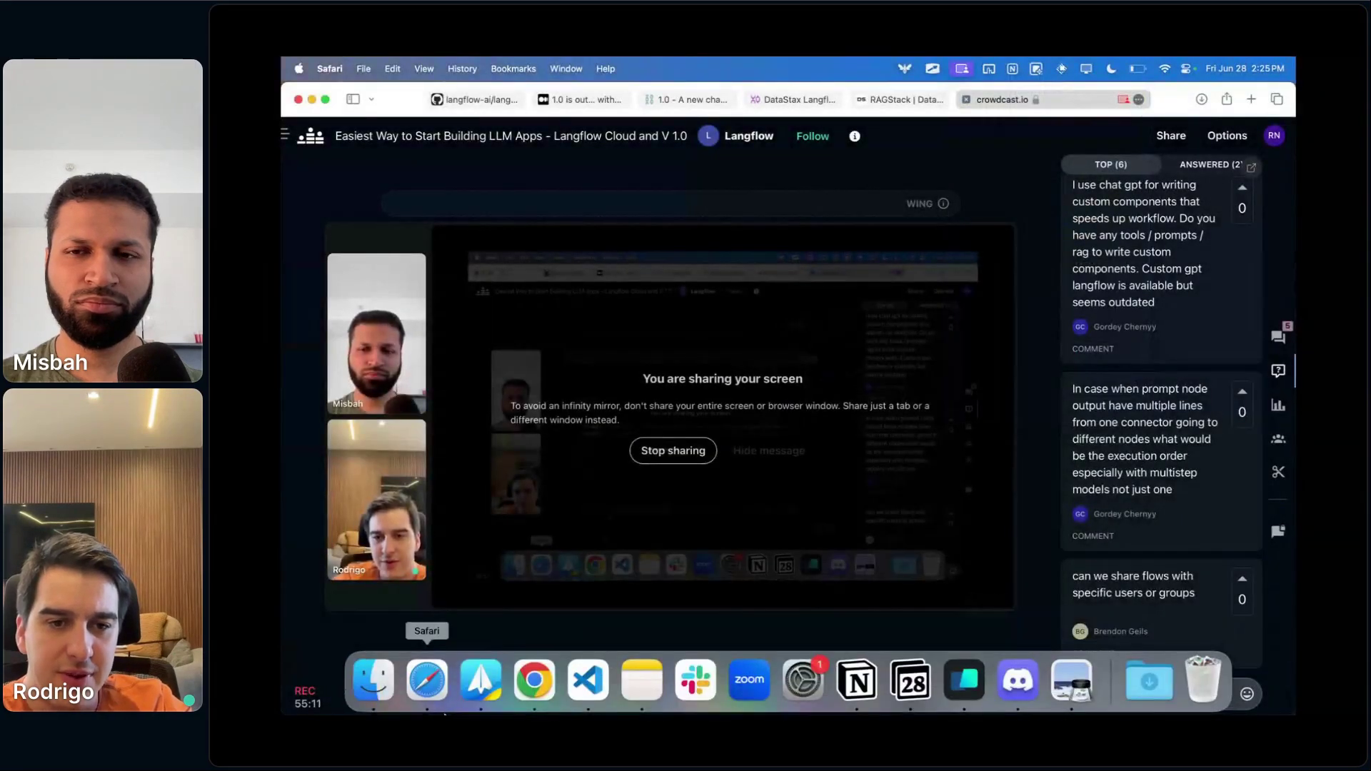
left_click(534, 678)
scroll(648, 481, "down", 5)
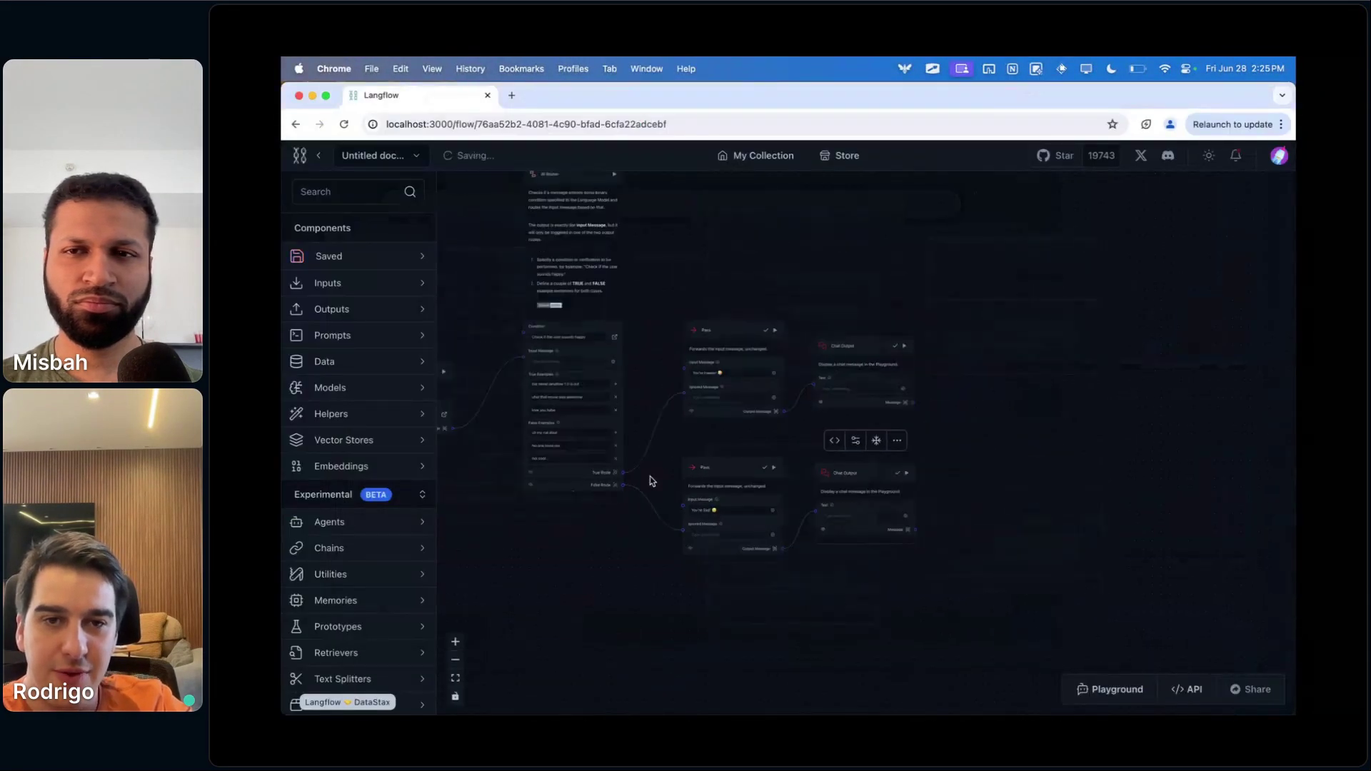
left_click_drag(661, 285, 975, 572)
left_click_drag(864, 361, 1172, 360)
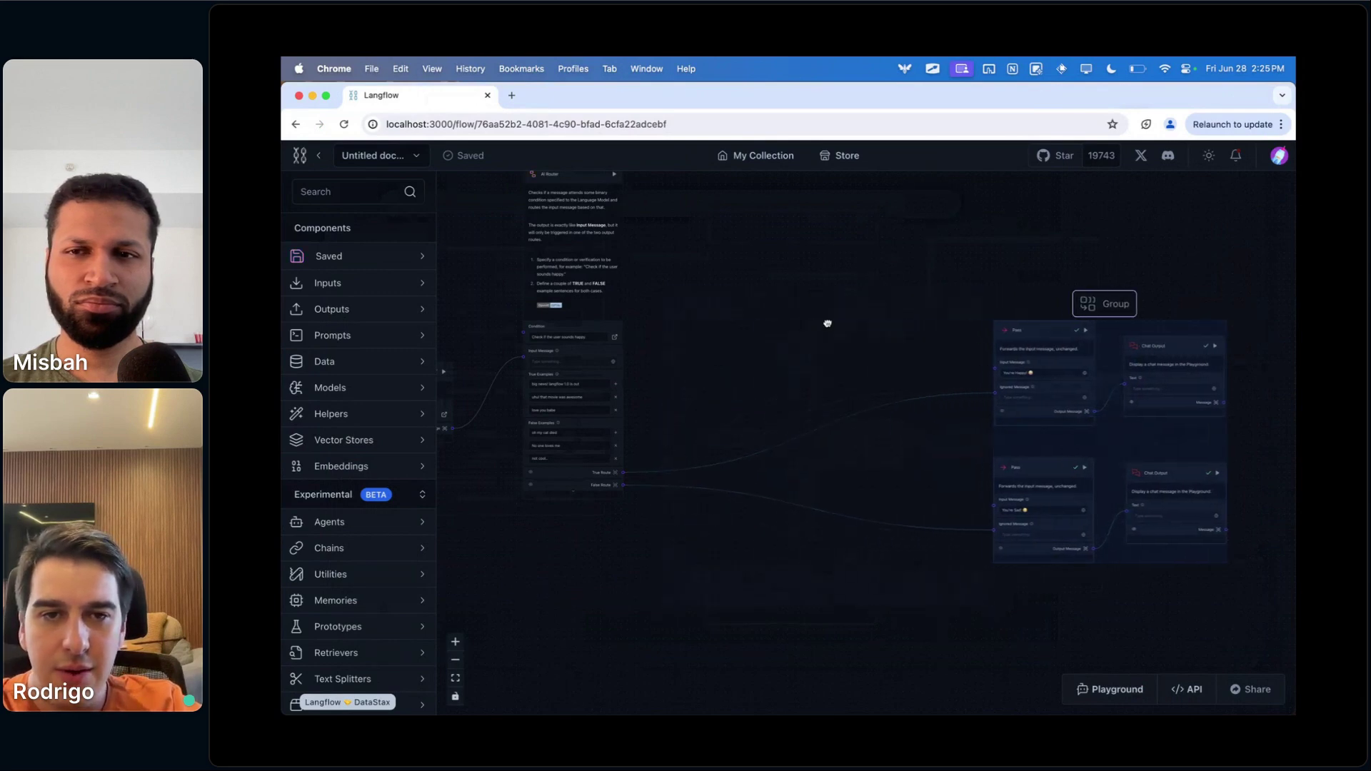
left_click_drag(799, 318, 957, 375)
- Move the Chat Input component farther left of the AI Router to free up space around it
scroll(956, 375, "down", 2)
left_click(634, 438)
left_click_drag(636, 443, 425, 441)
left_click_drag(713, 493, 649, 545)
scroll(649, 545, "down", 1)
- Ungroup the AI Router component into its individual components
left_click(823, 331)
scroll(762, 443, "up", 3)
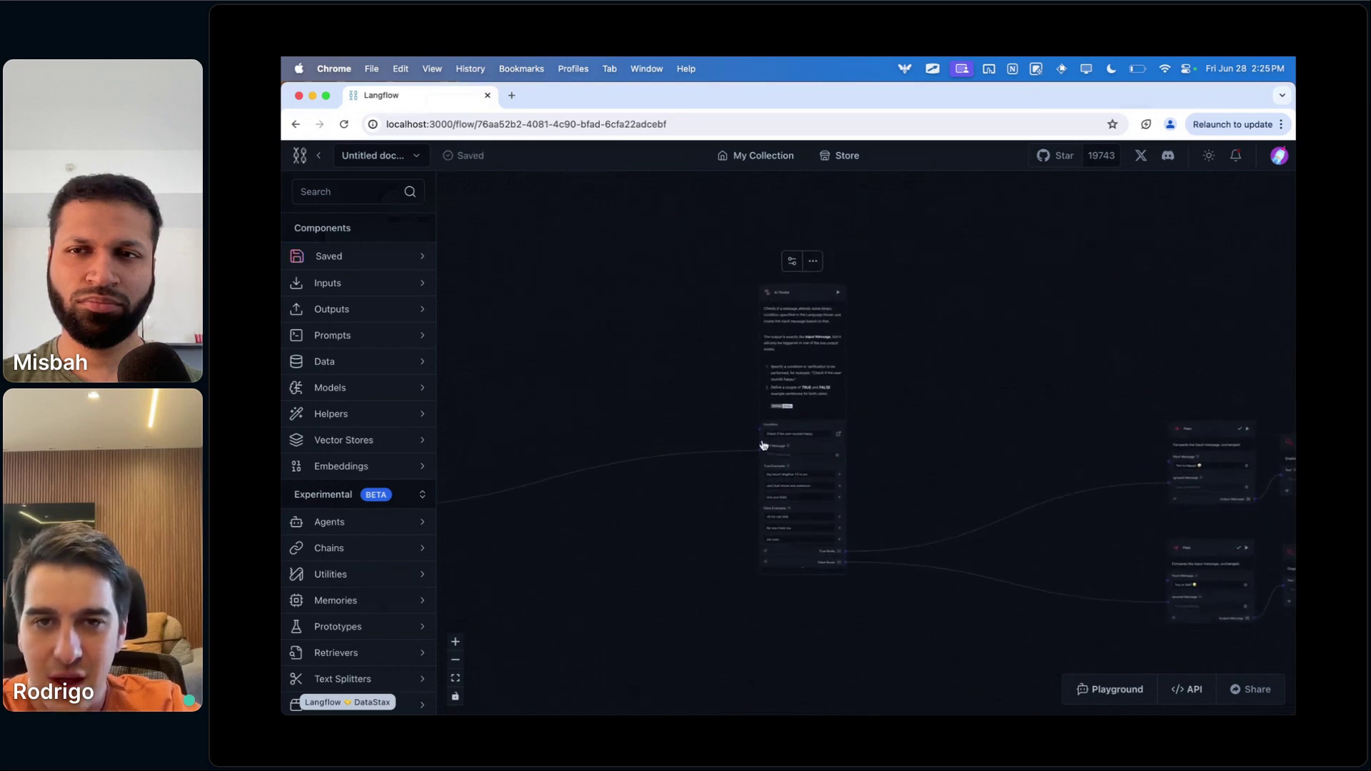
left_click_drag(838, 279, 769, 289)
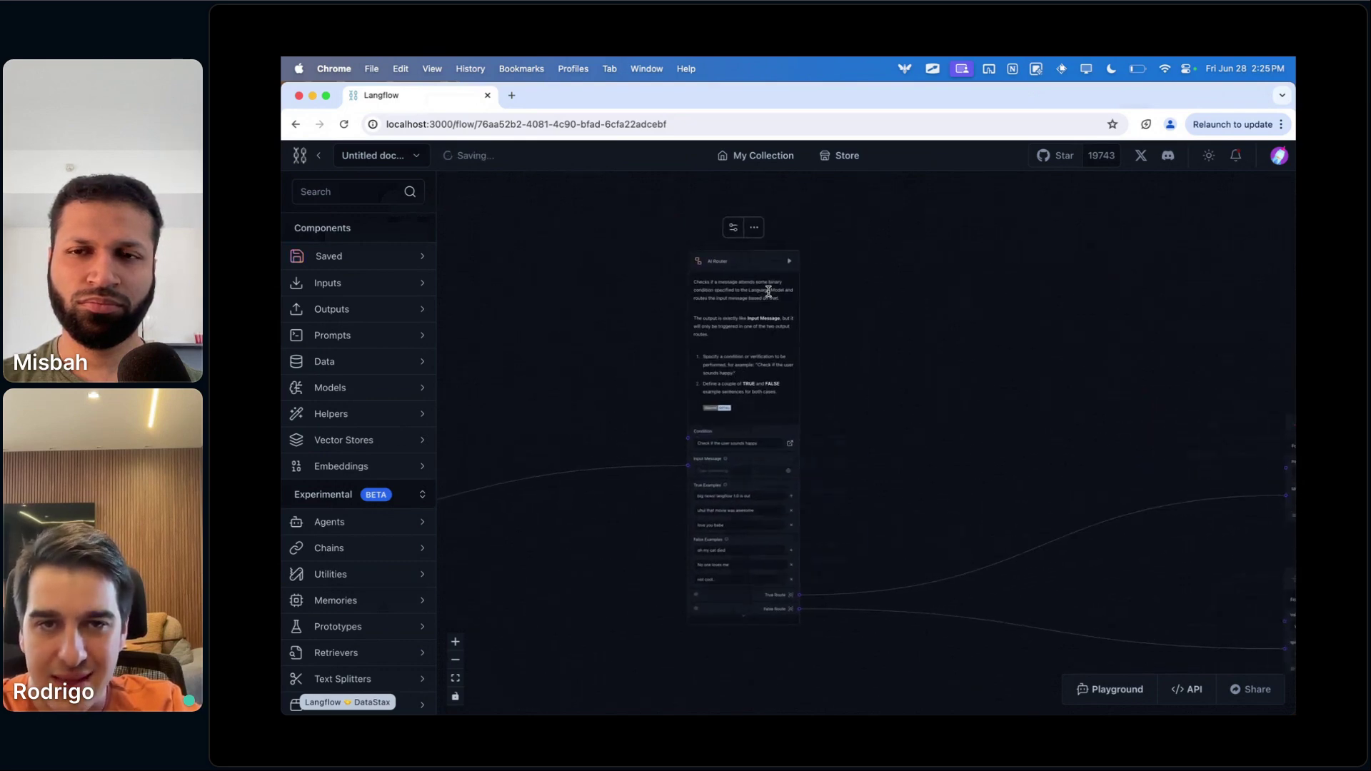
scroll(703, 281, "up", 5)
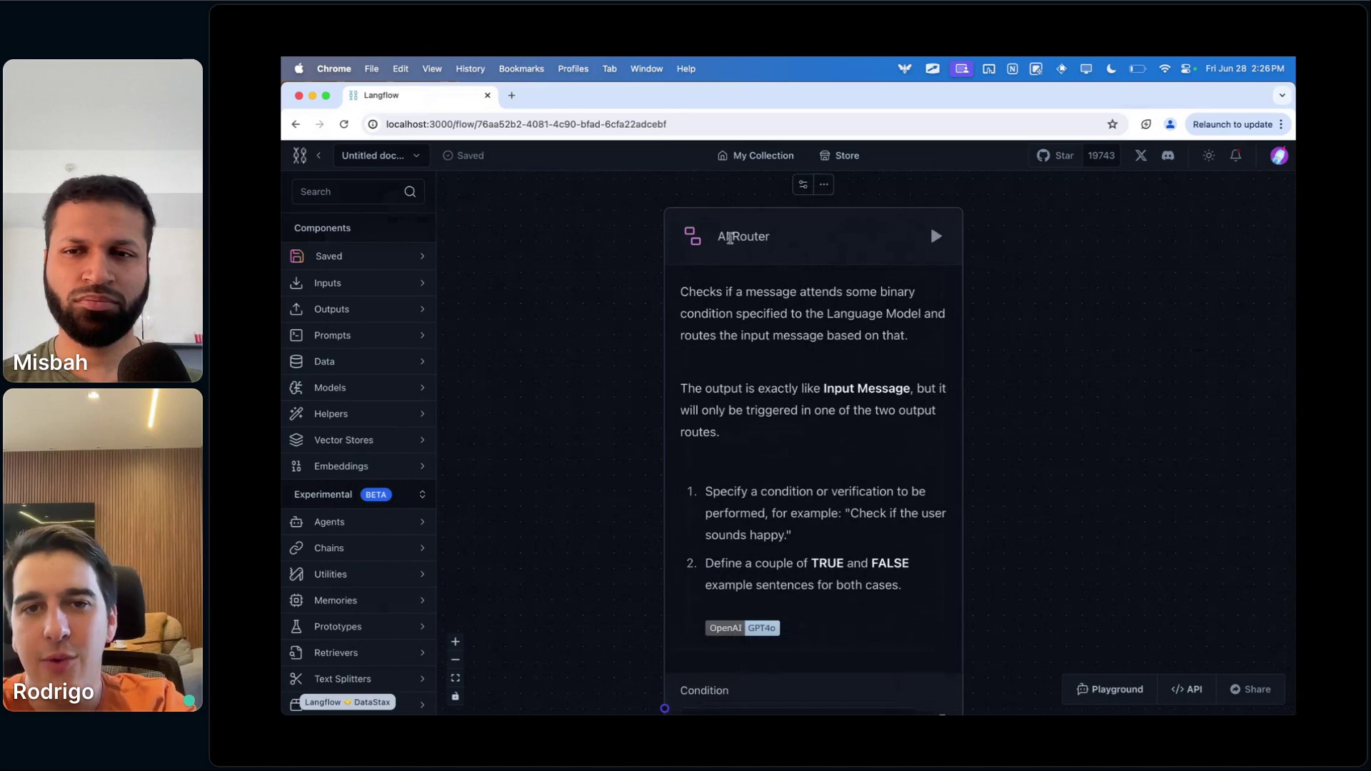
scroll(819, 284, "down", 5)
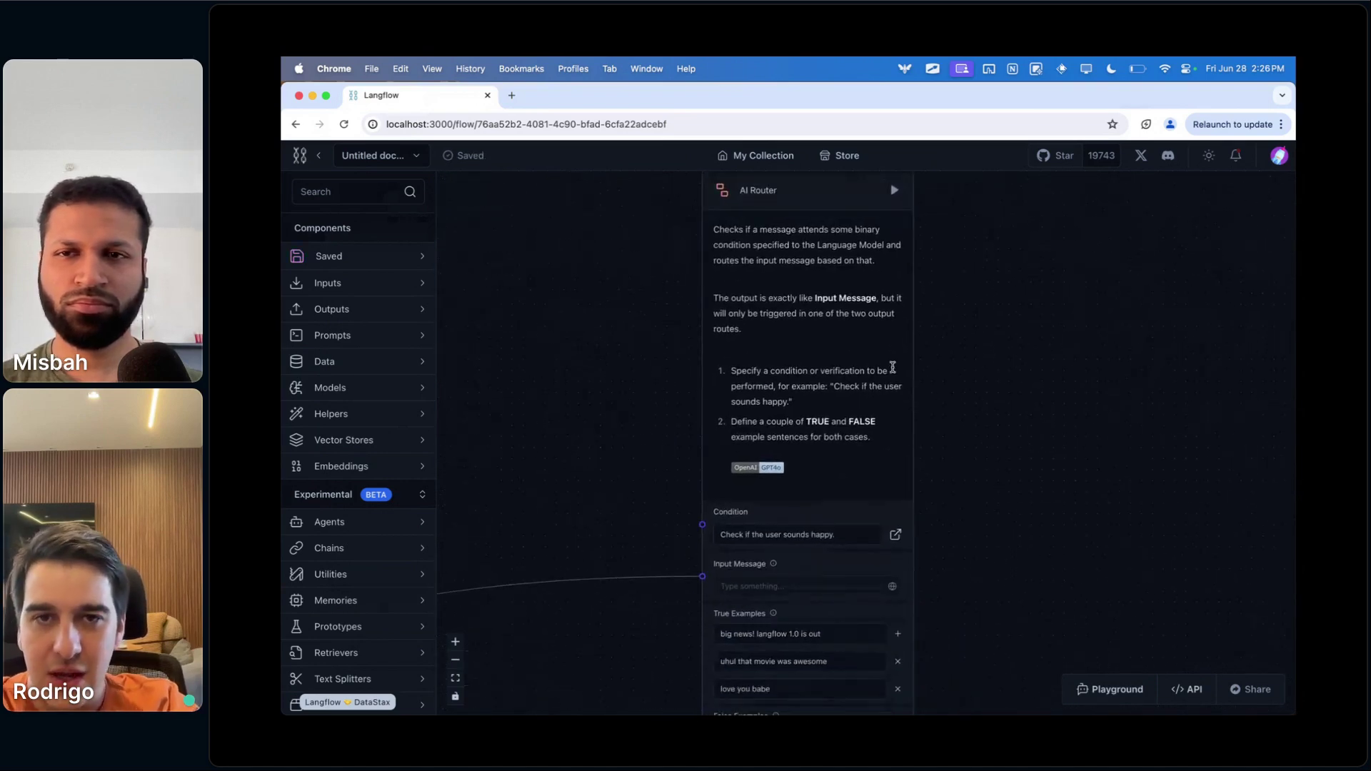
scroll(949, 333, "down", 5)
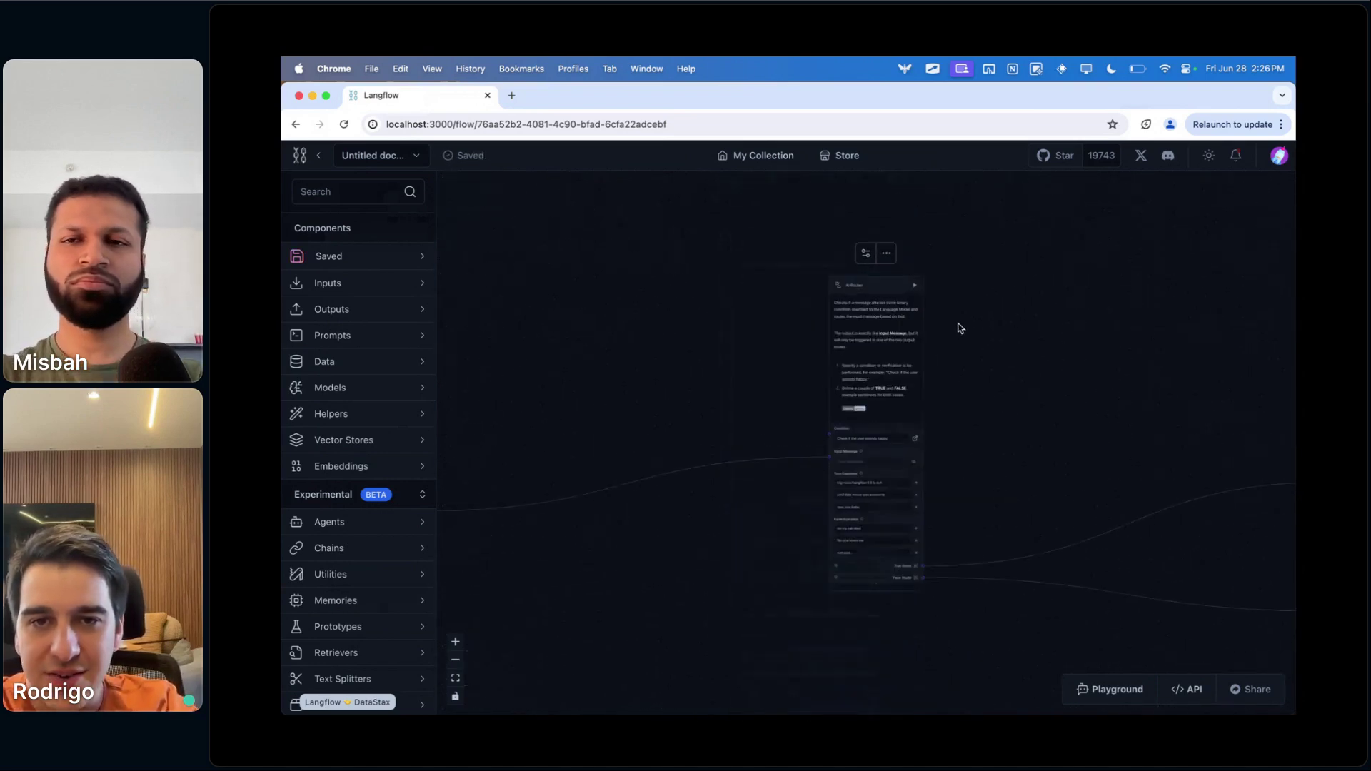
left_click_drag(928, 310, 783, 352)
scroll(783, 351, "up", 4)
left_click(825, 257)
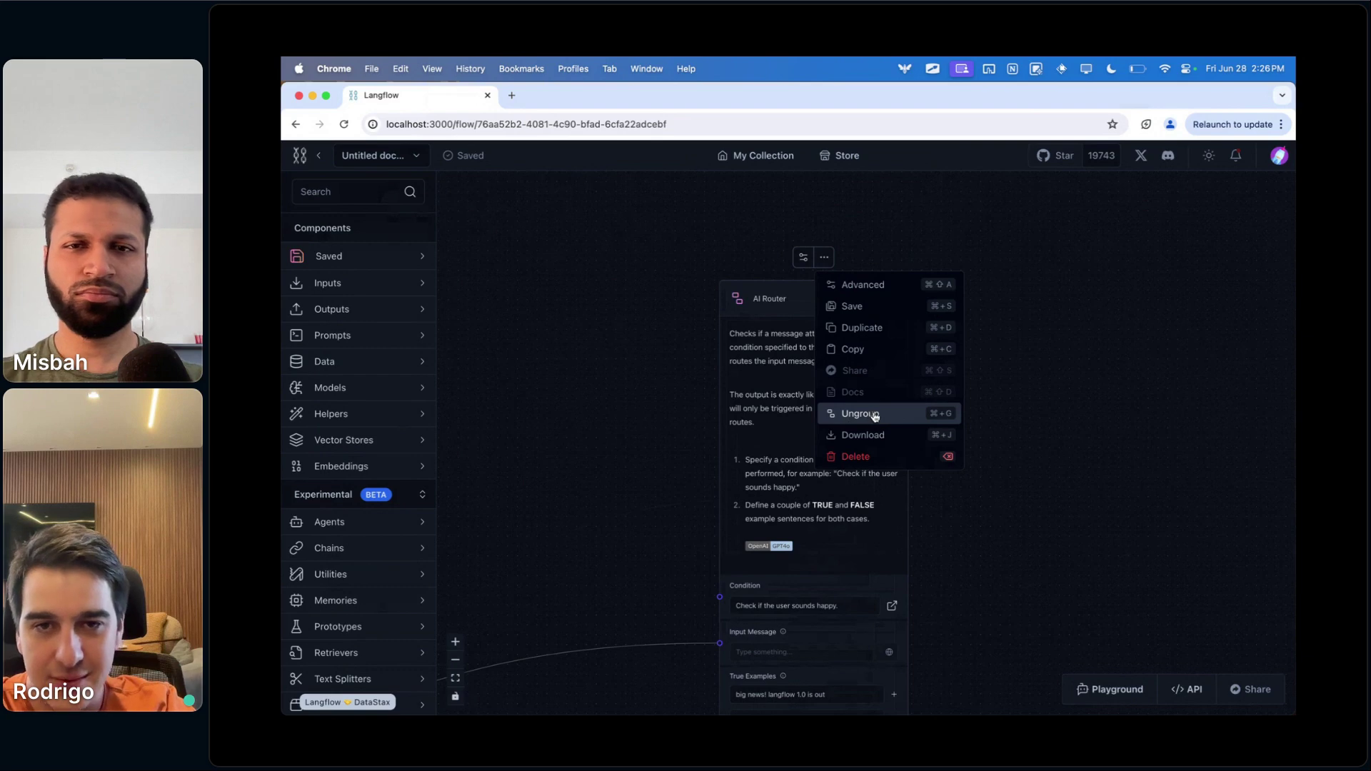
left_click(874, 414)
- Examine the ungrouped List, Parse Data, Prompt, Pass, OpenAI and Conditional Router components and their connections
scroll(886, 489, "down", 5)
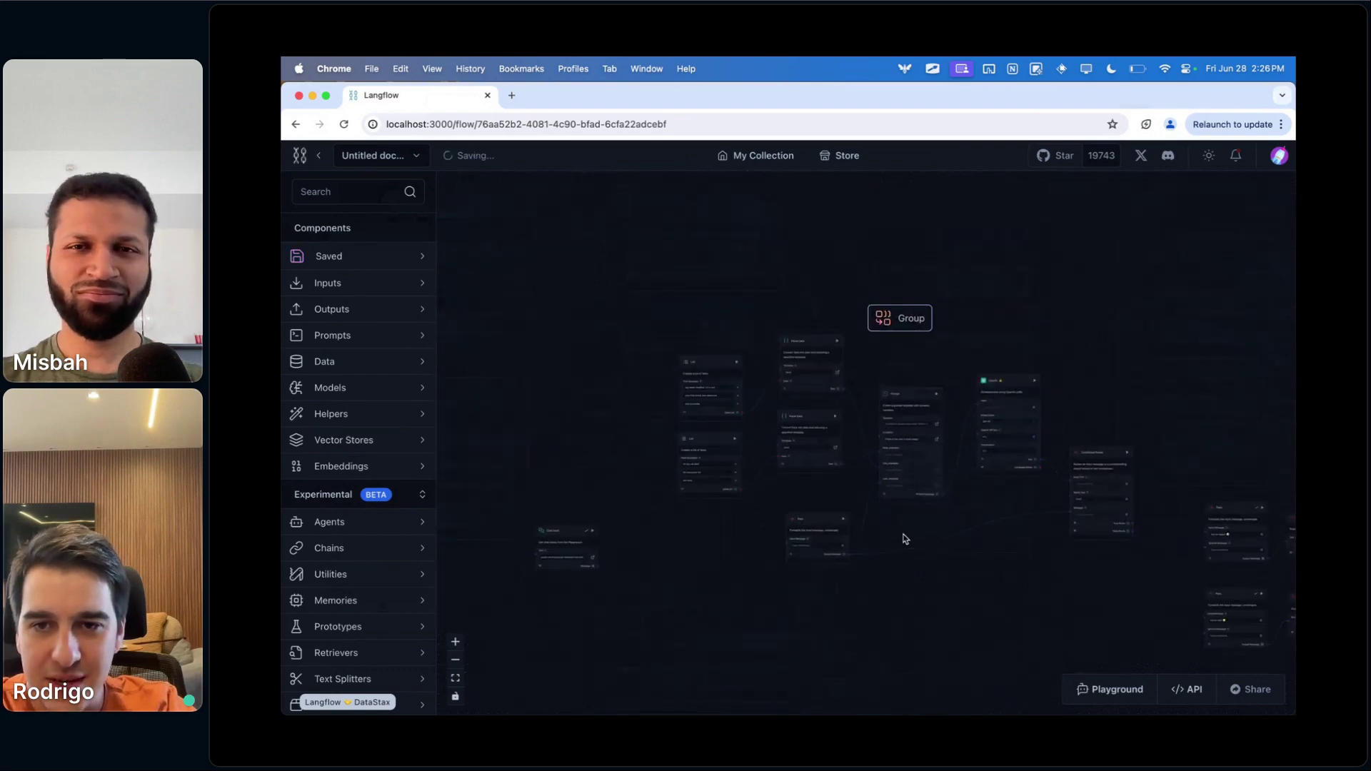
scroll(734, 388, "up", 4)
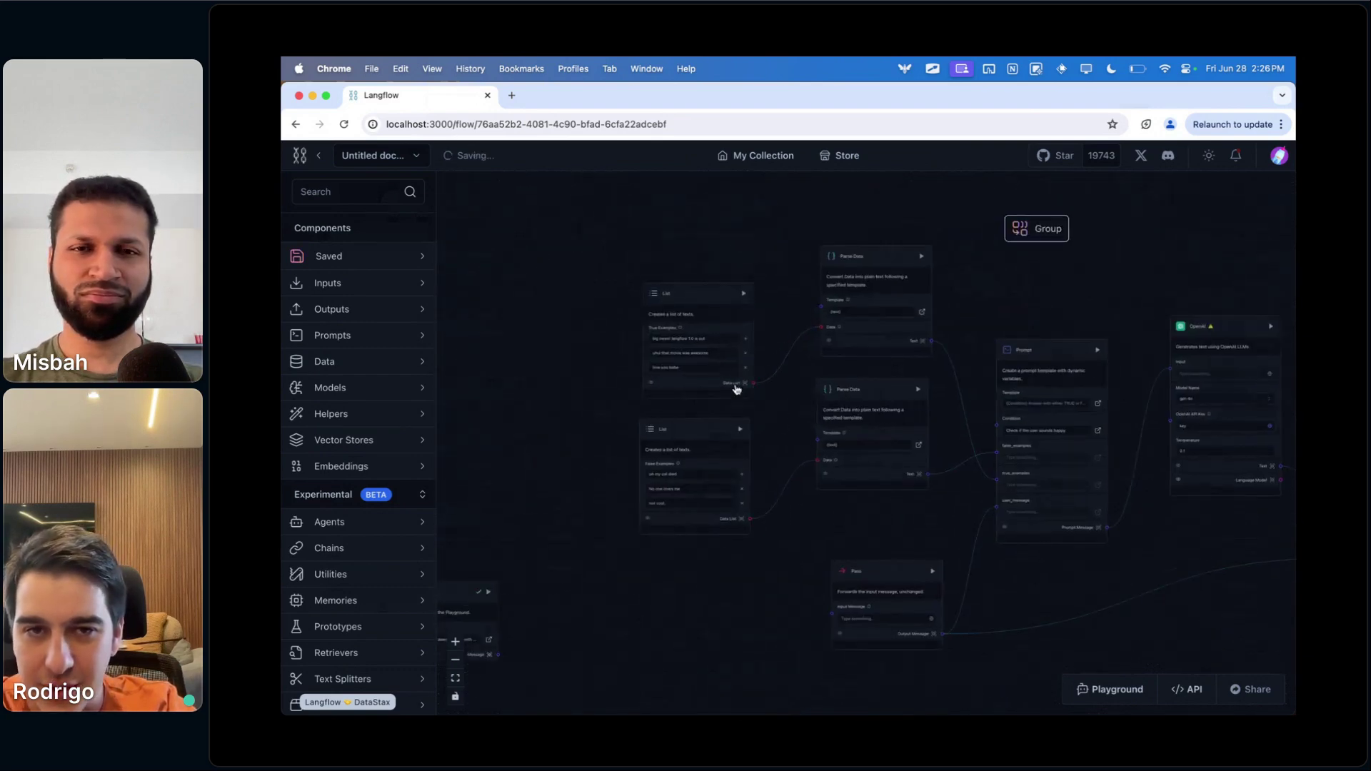
left_click_drag(802, 546, 676, 530)
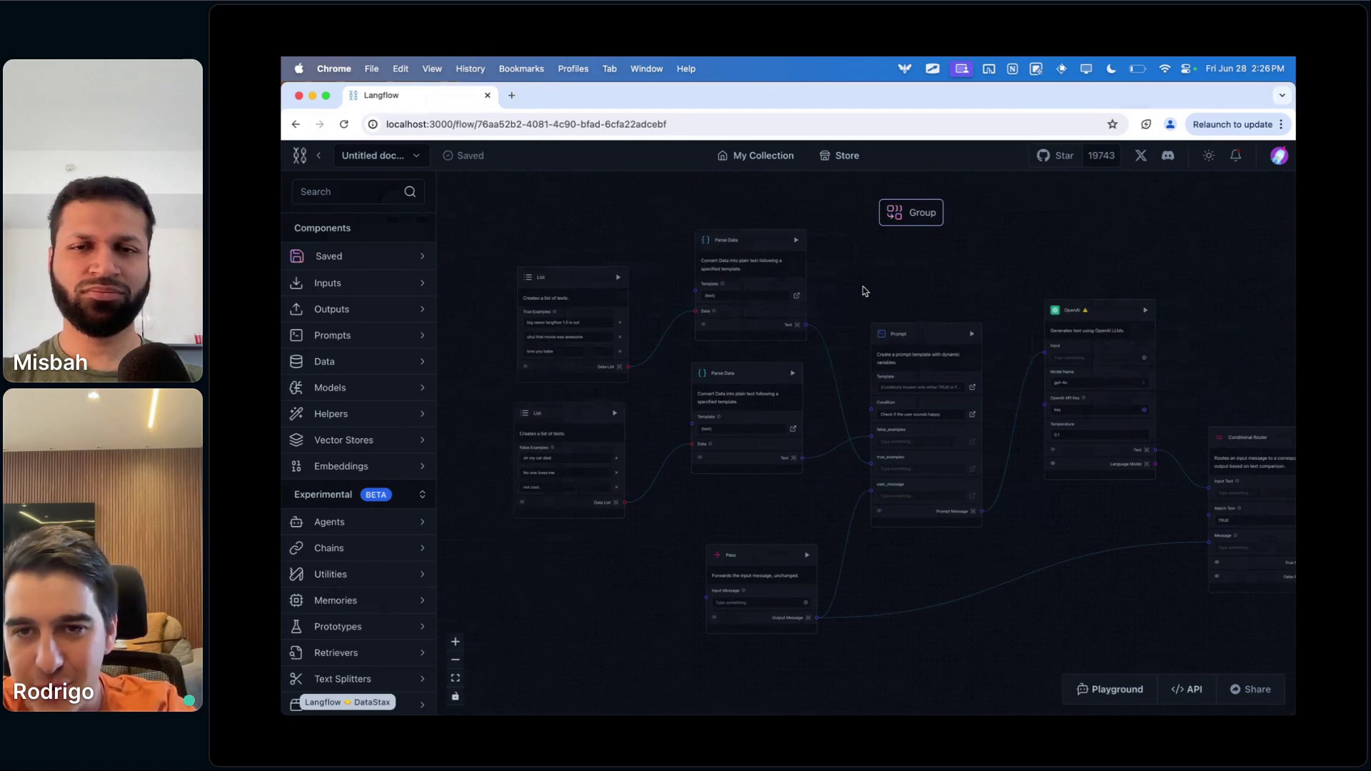
left_click_drag(1032, 516, 864, 516)
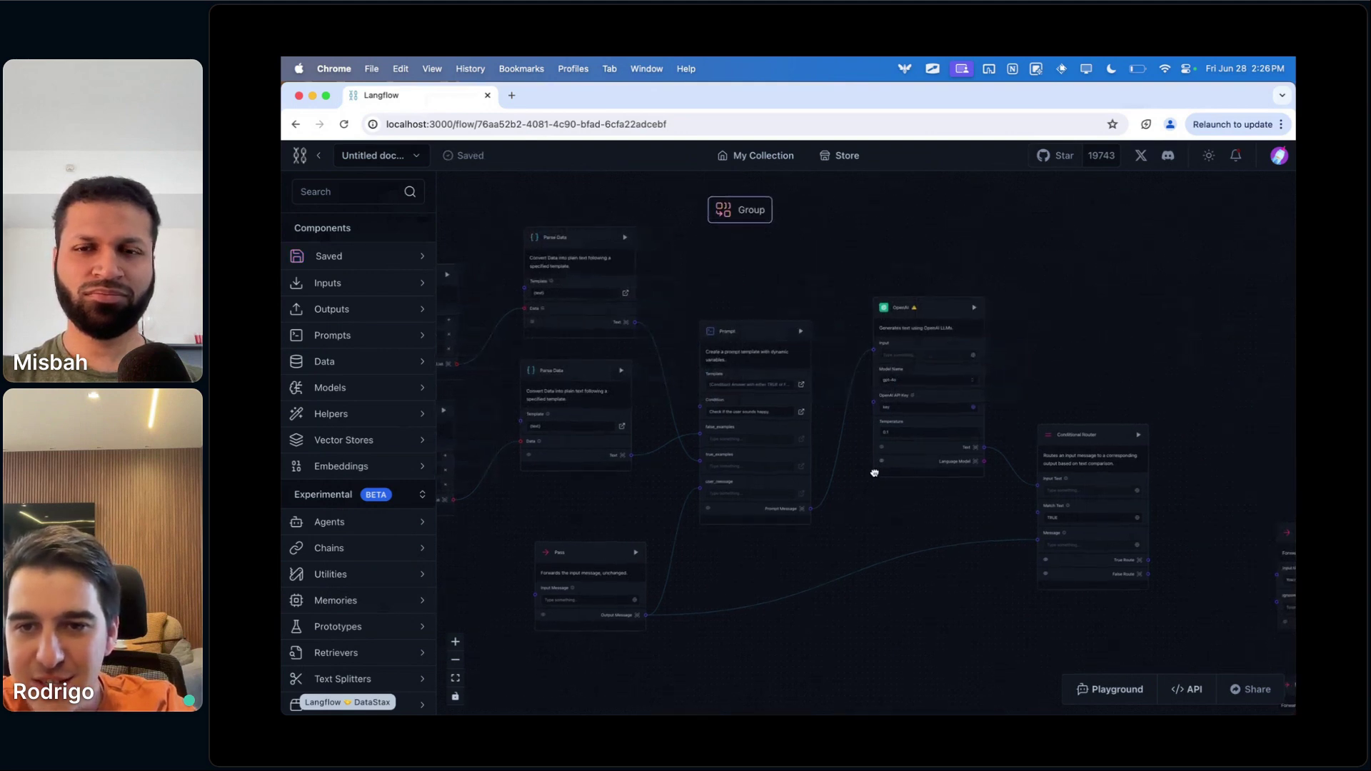
- Group the selected List, Parse Data, Prompt, Pass, OpenAI and Conditional Router components into a single component
left_click_drag(890, 488, 821, 426)
scroll(1132, 409, "down", 3)
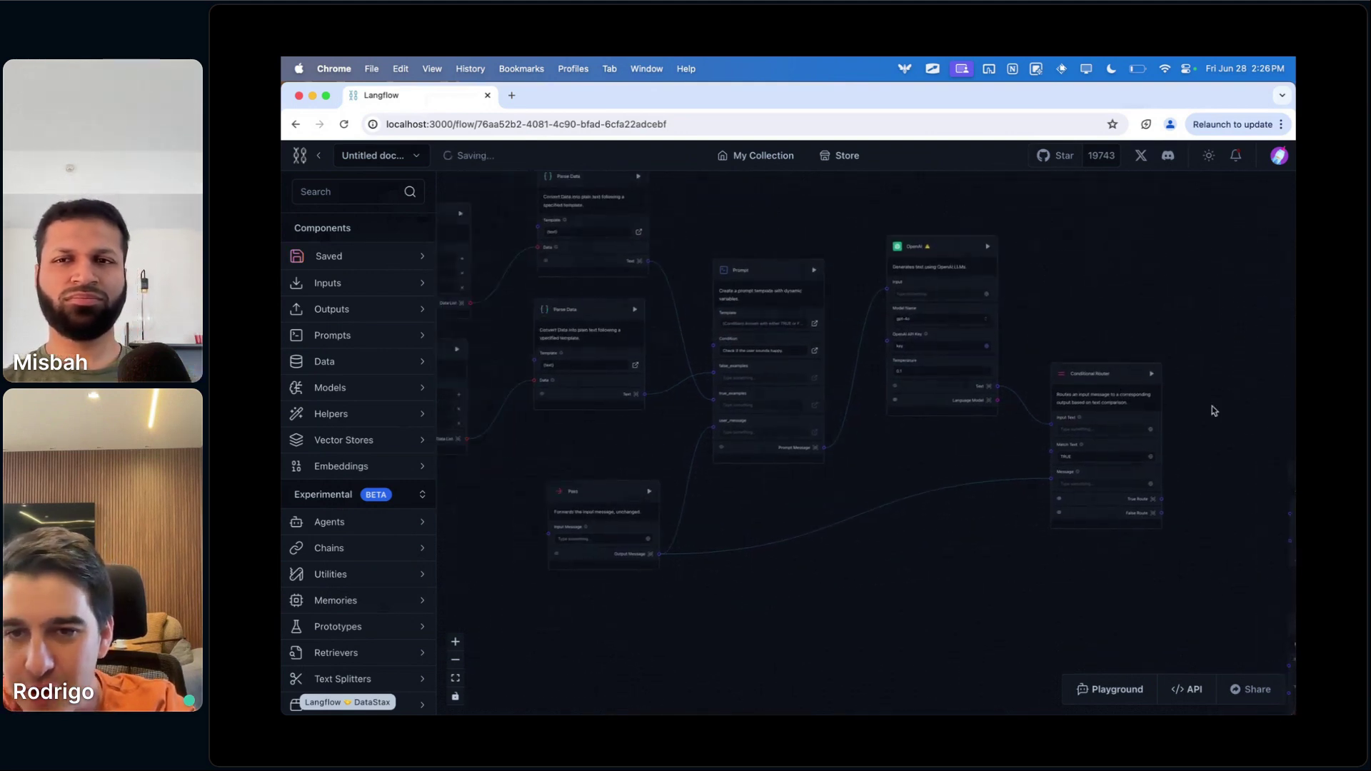
scroll(1078, 606, "down", 4)
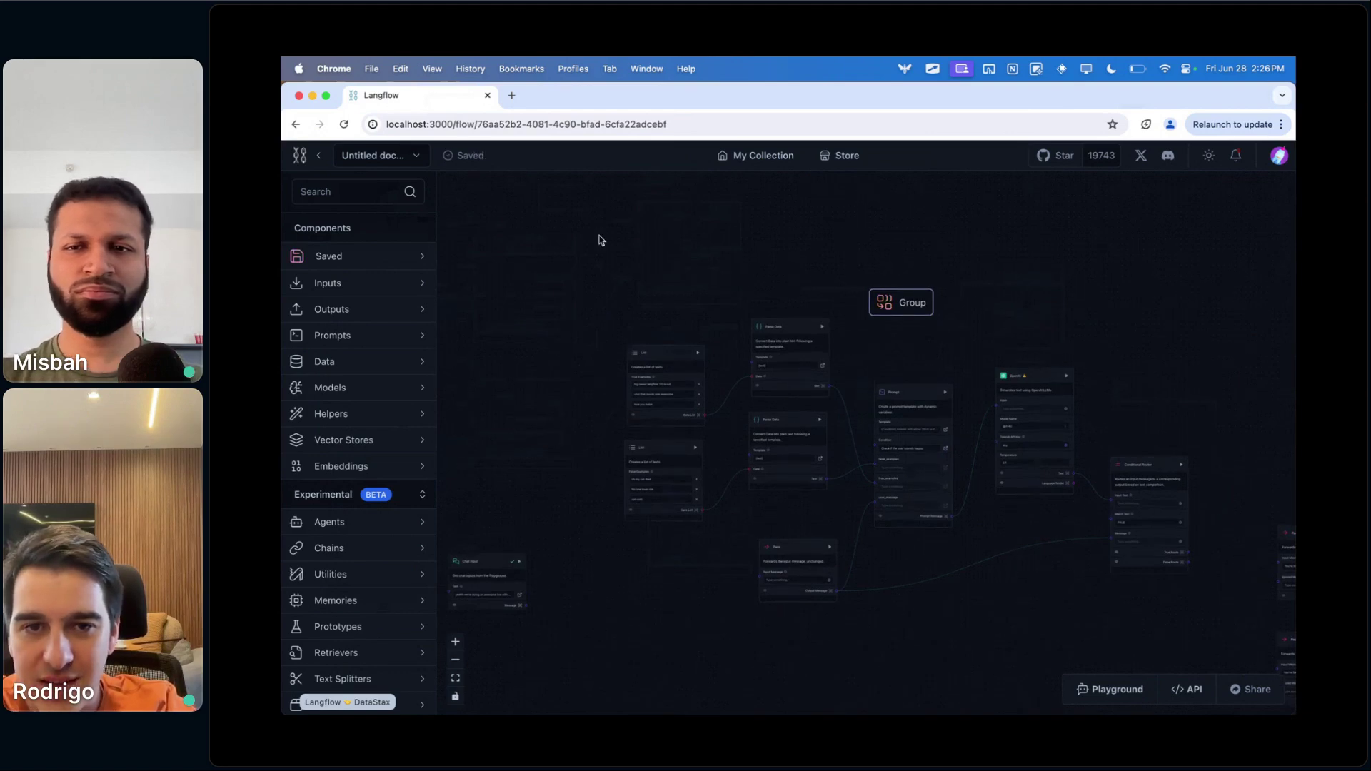
left_click(899, 305)
scroll(832, 448, "up", 5)
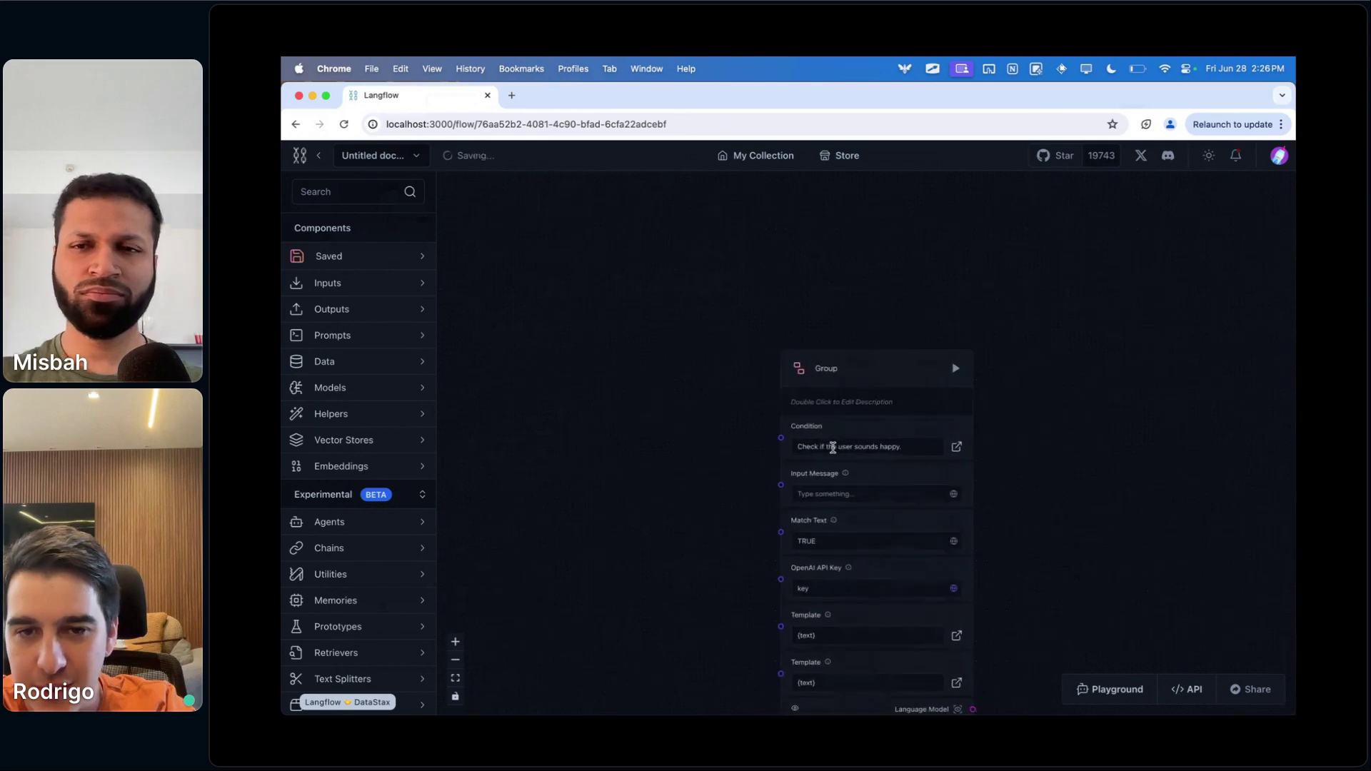
left_click_drag(1085, 446, 1085, 286)
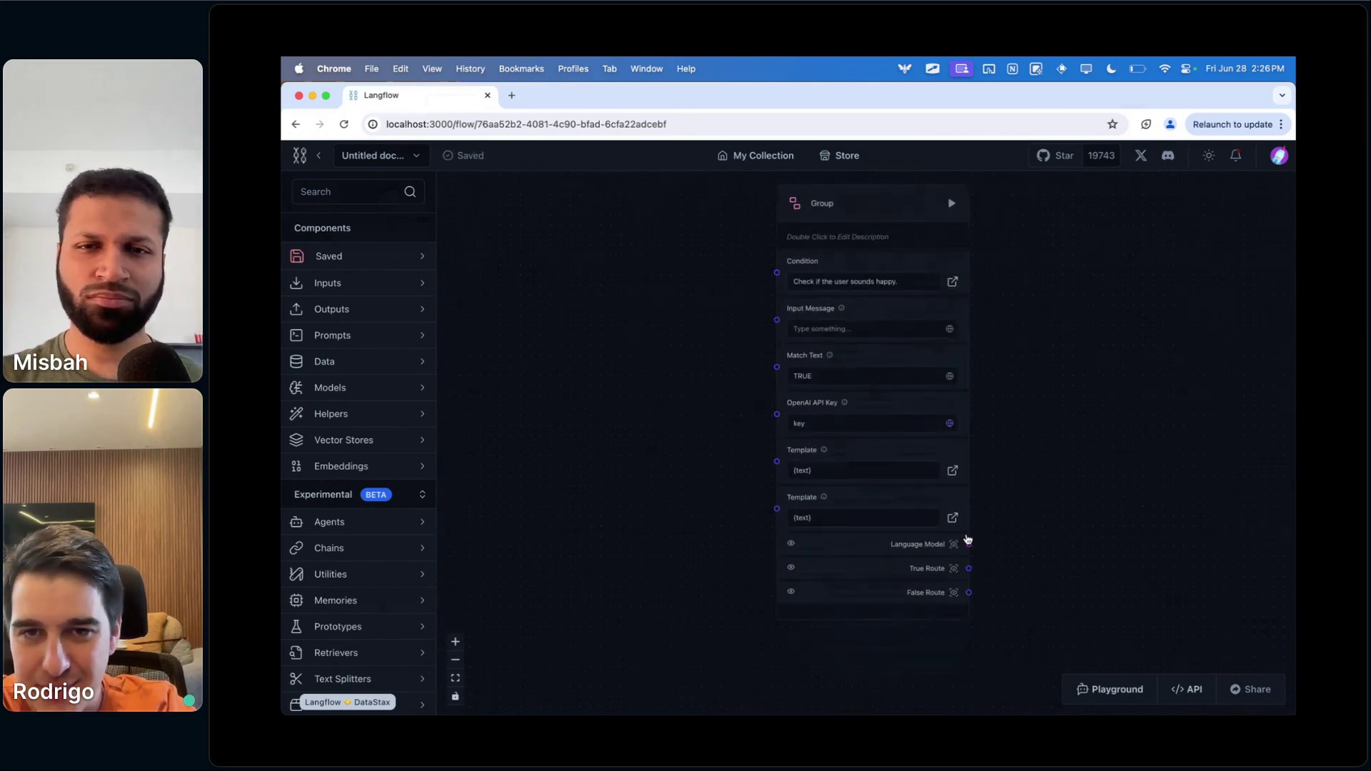
left_click_drag(1016, 410, 1018, 458)
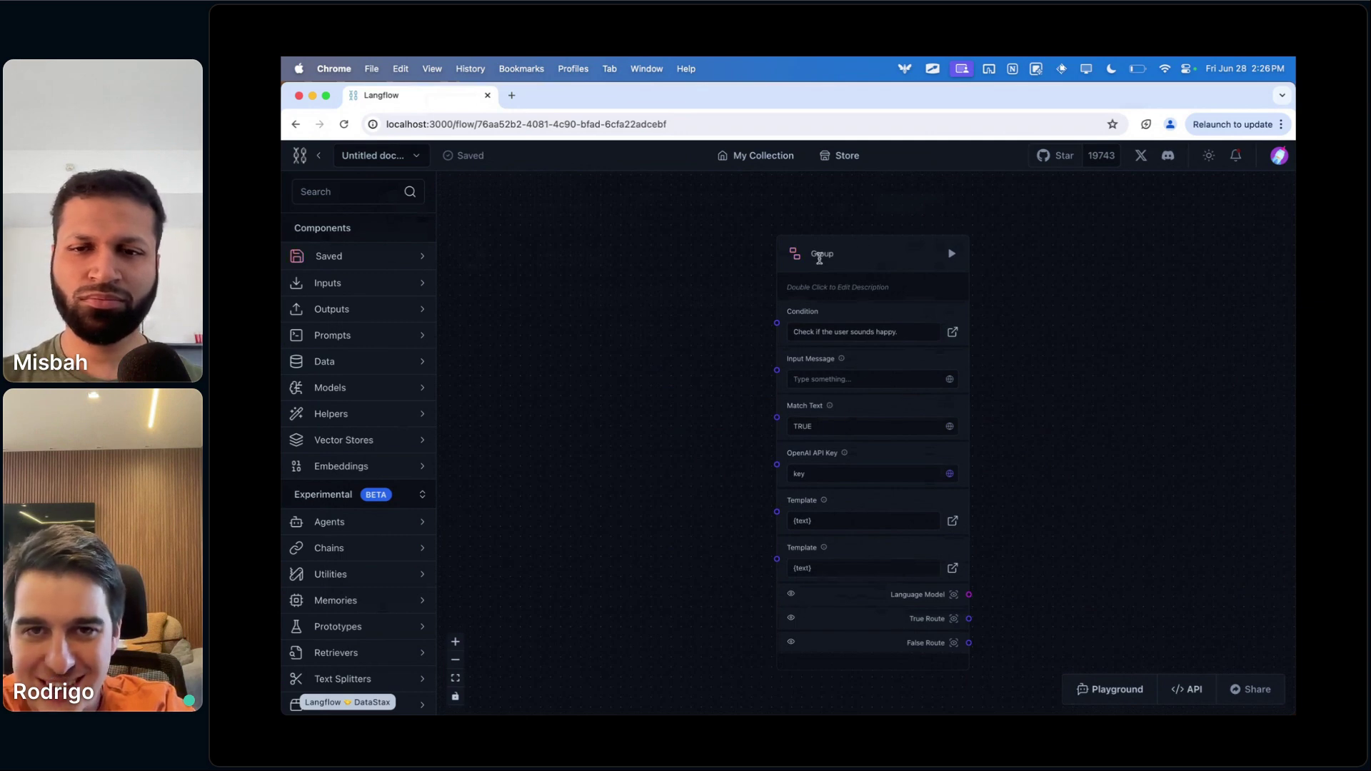
- Rename the new group with the co-host's first name in possessive form followed by "Component"
double_click(834, 263)
left_click(850, 301)
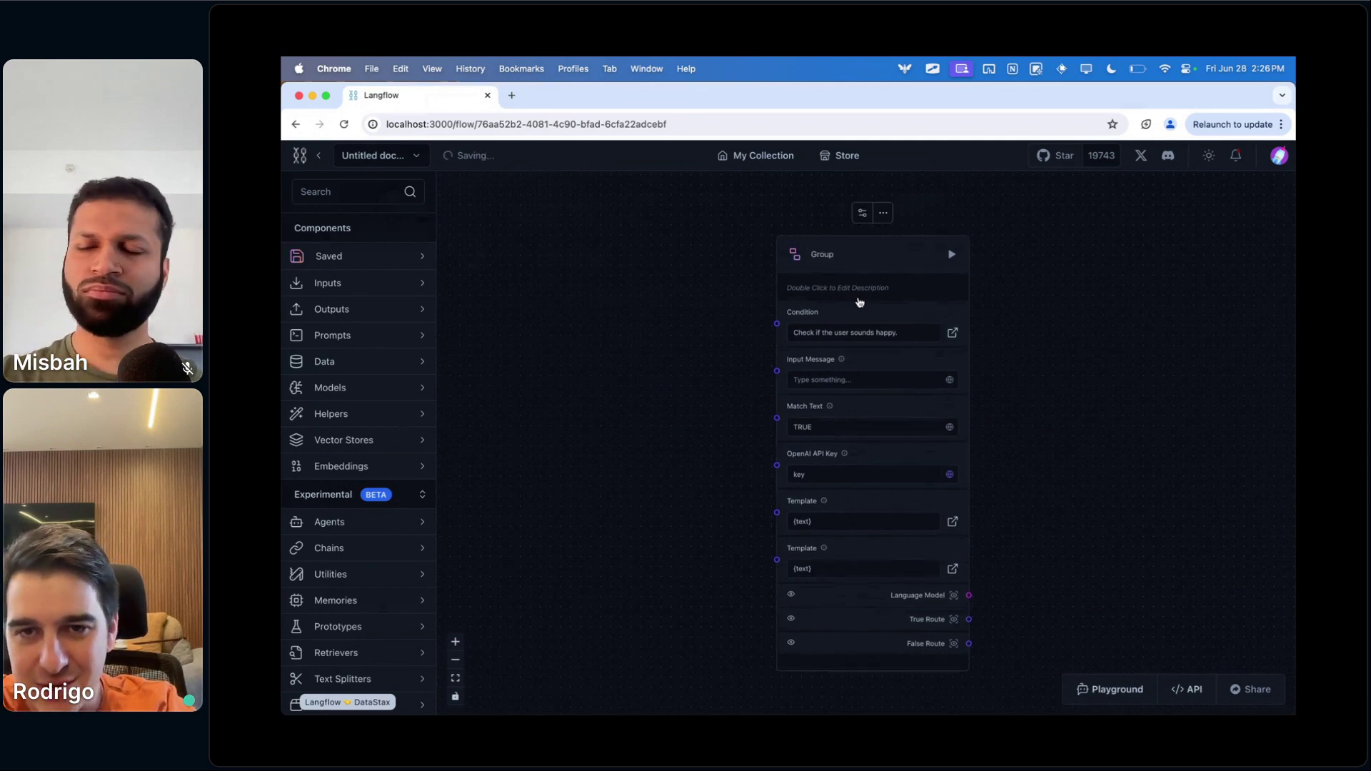
left_click(884, 214)
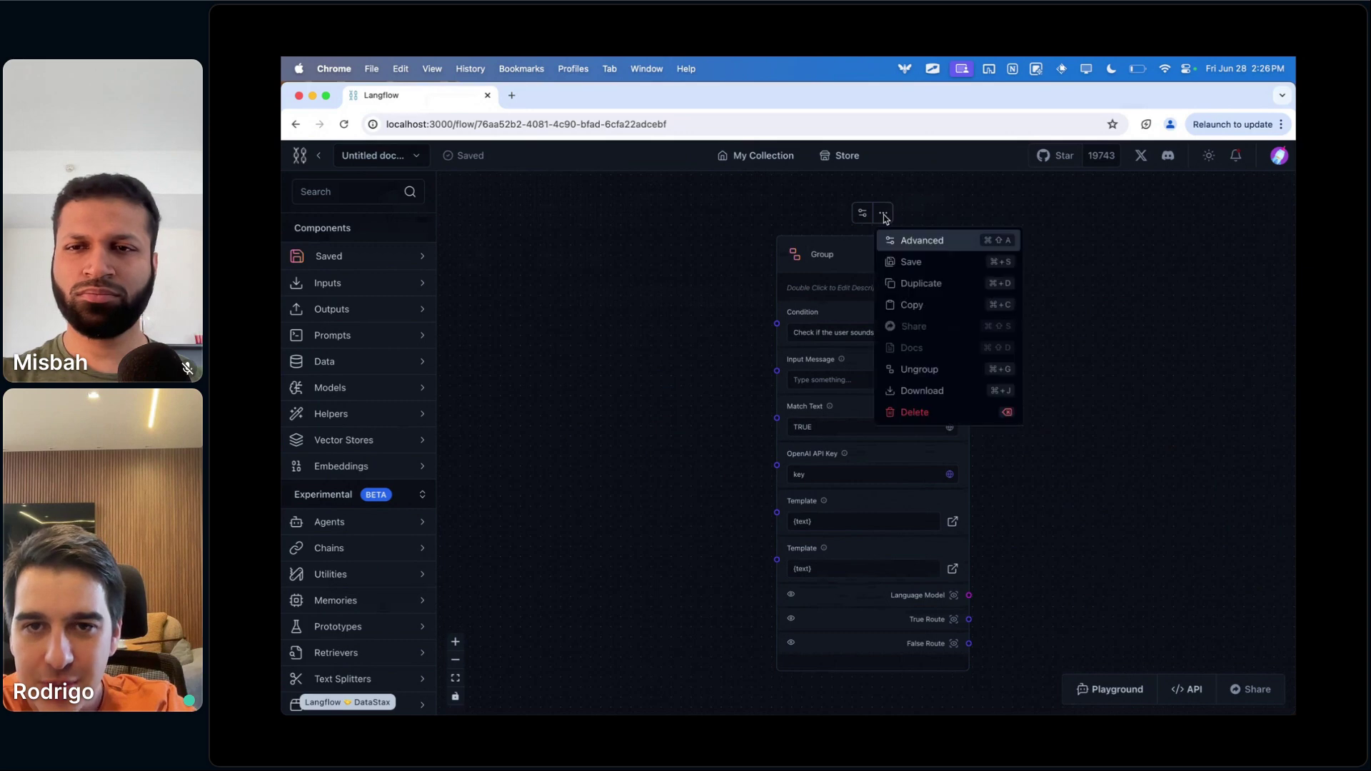
left_click(922, 265)
double_click(818, 257)
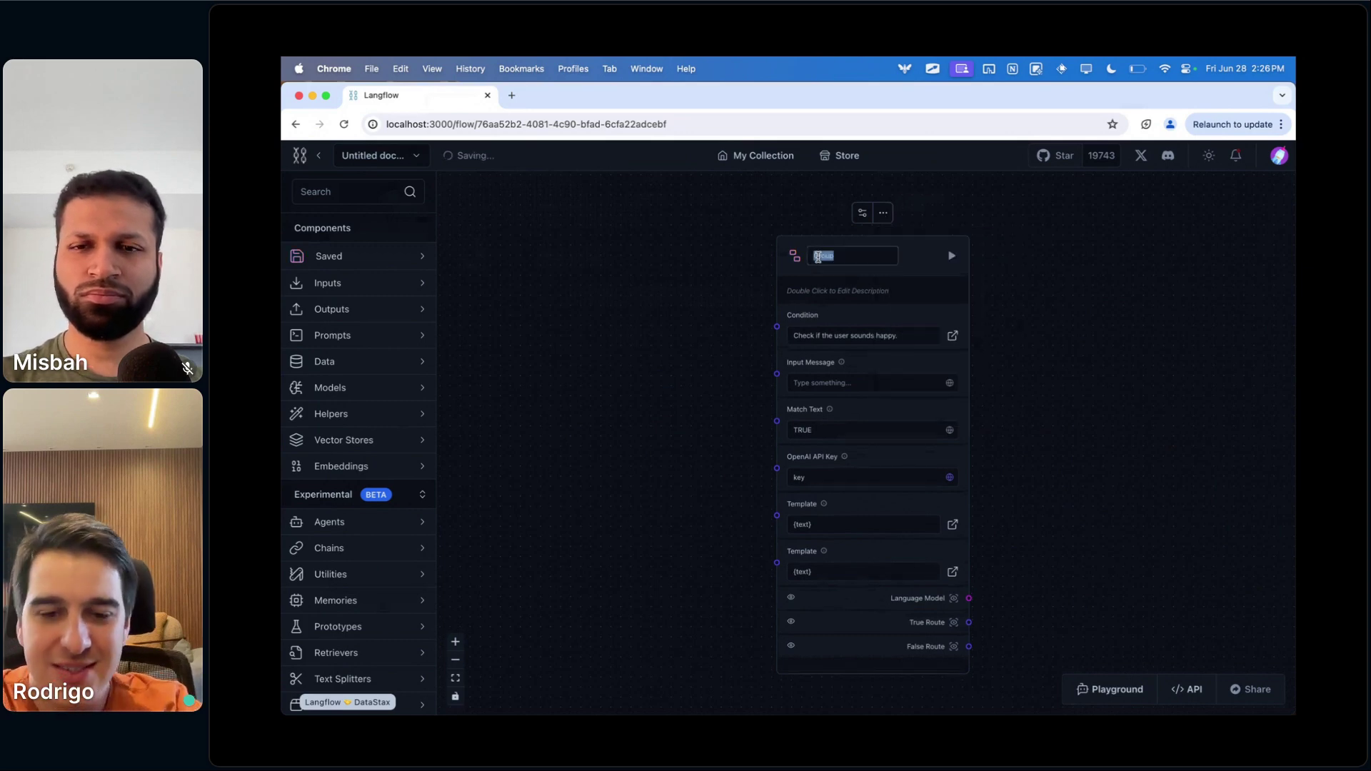
type("Misb")
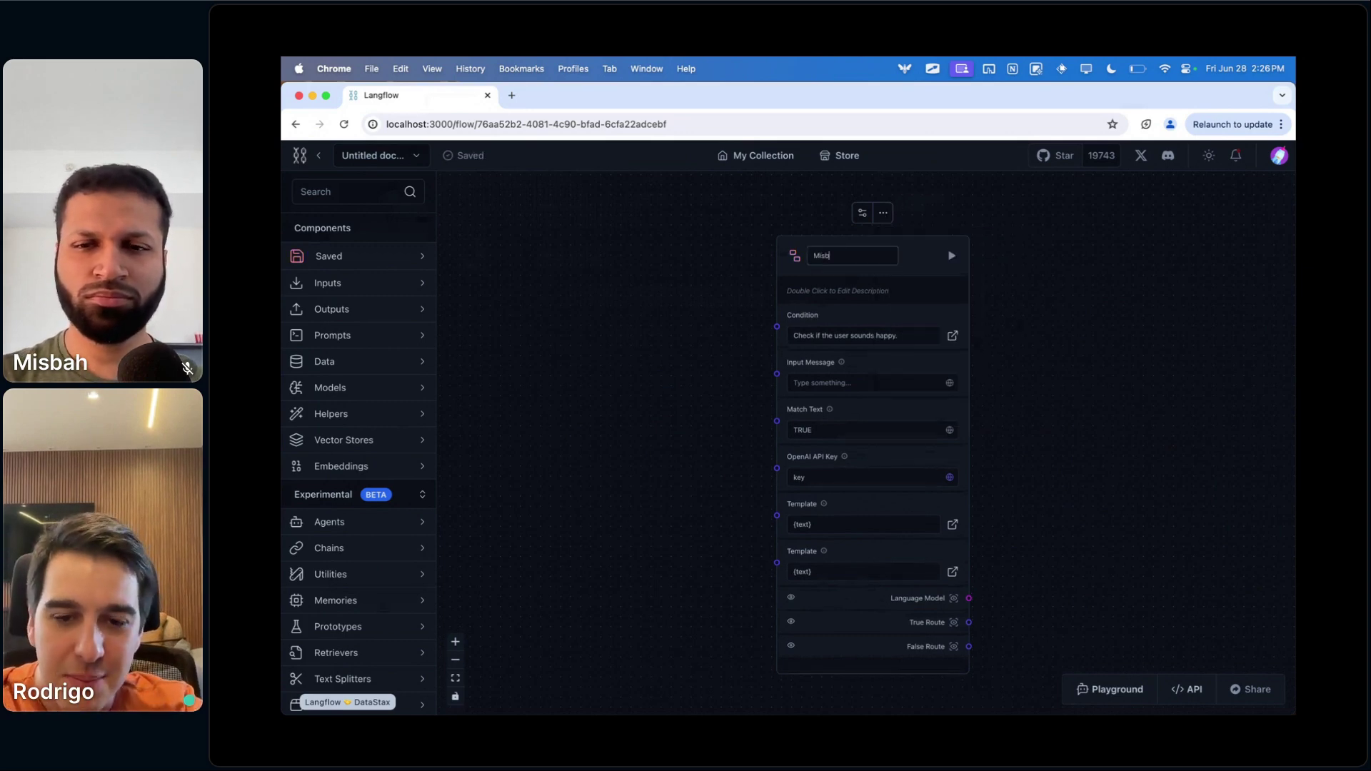
type("ah's Component")
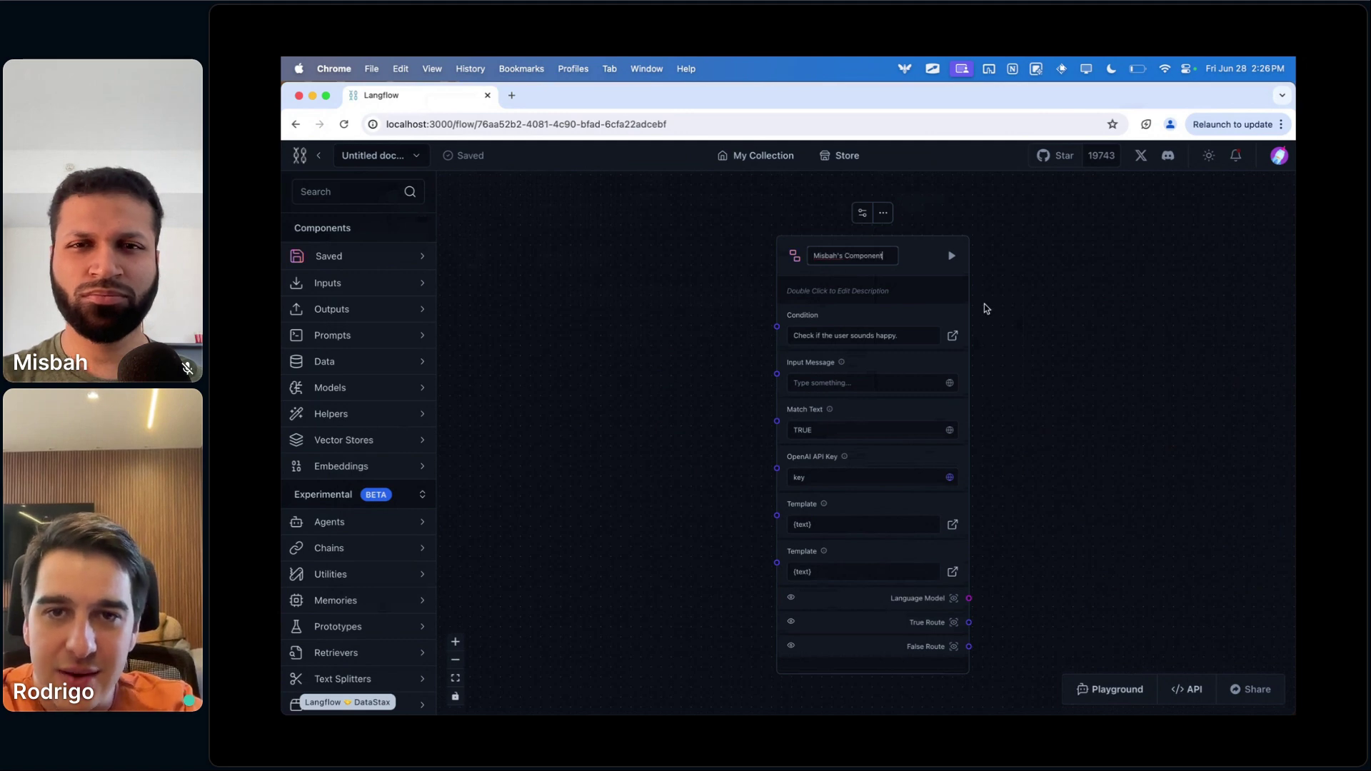
key("Return")
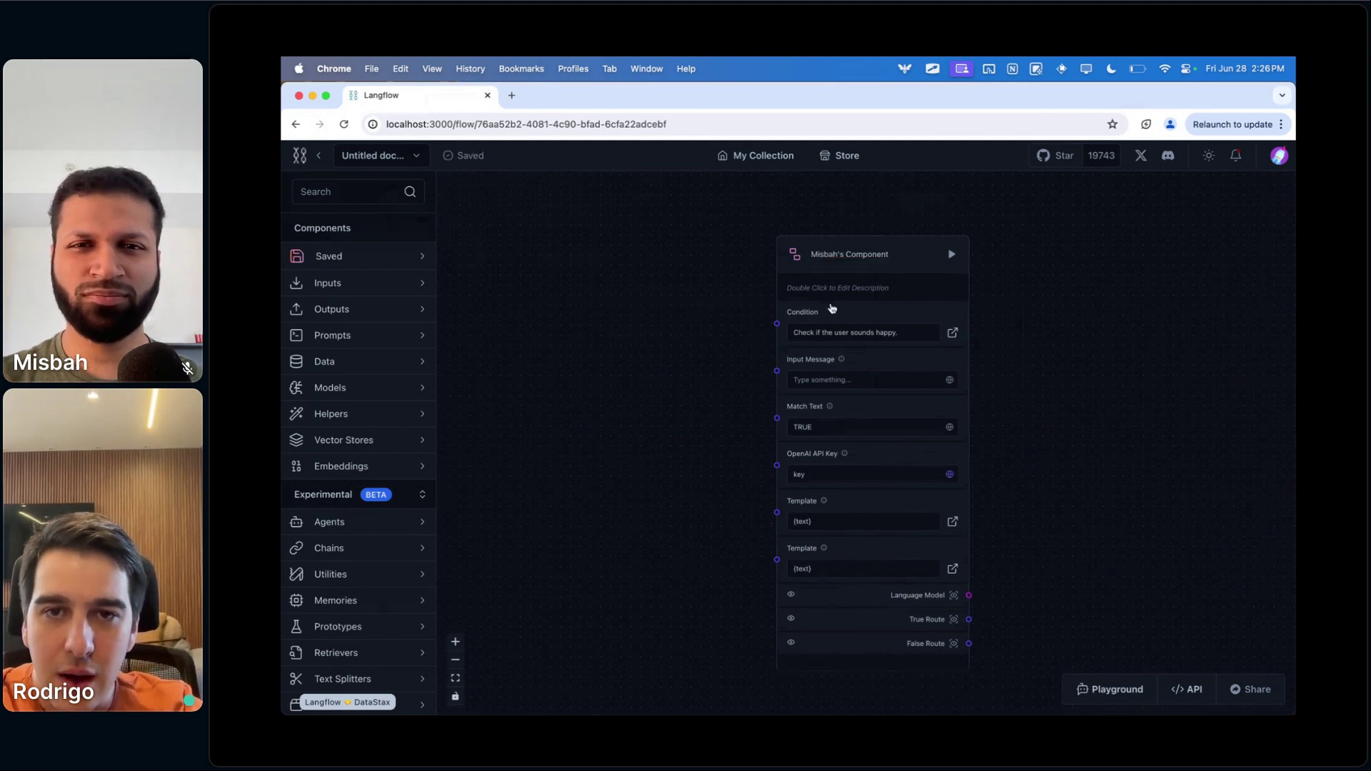
- Append a fire emoji to the end of the group component's name
double_click(863, 257)
key("alt+space")
type("emoji")
key("Return")
key("Right")
key("Right")
key("Right")
key("Right")
key("Right")
key("Right")
key("Right")
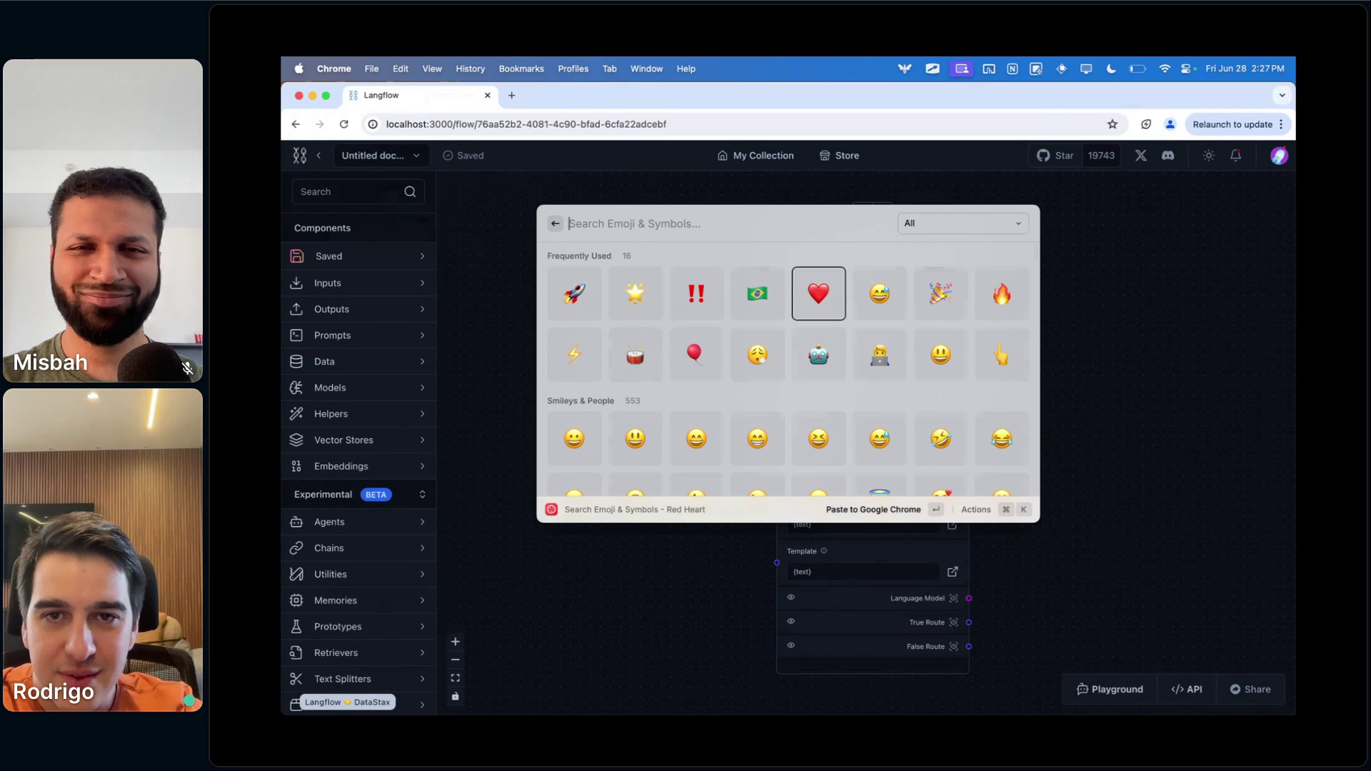
key("Return")
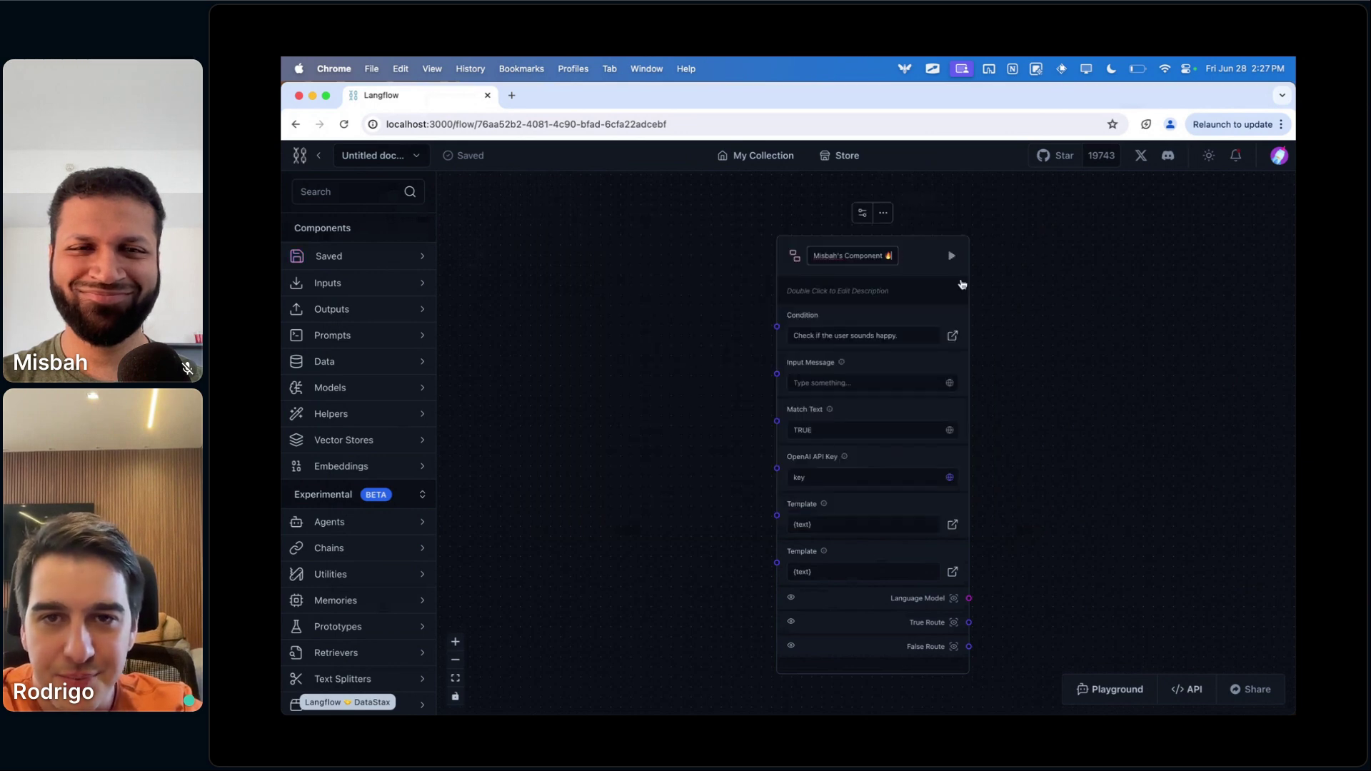
- Give the group component a Markdown description with the heading "## dada" and the list item "- bullets"
left_click(887, 240)
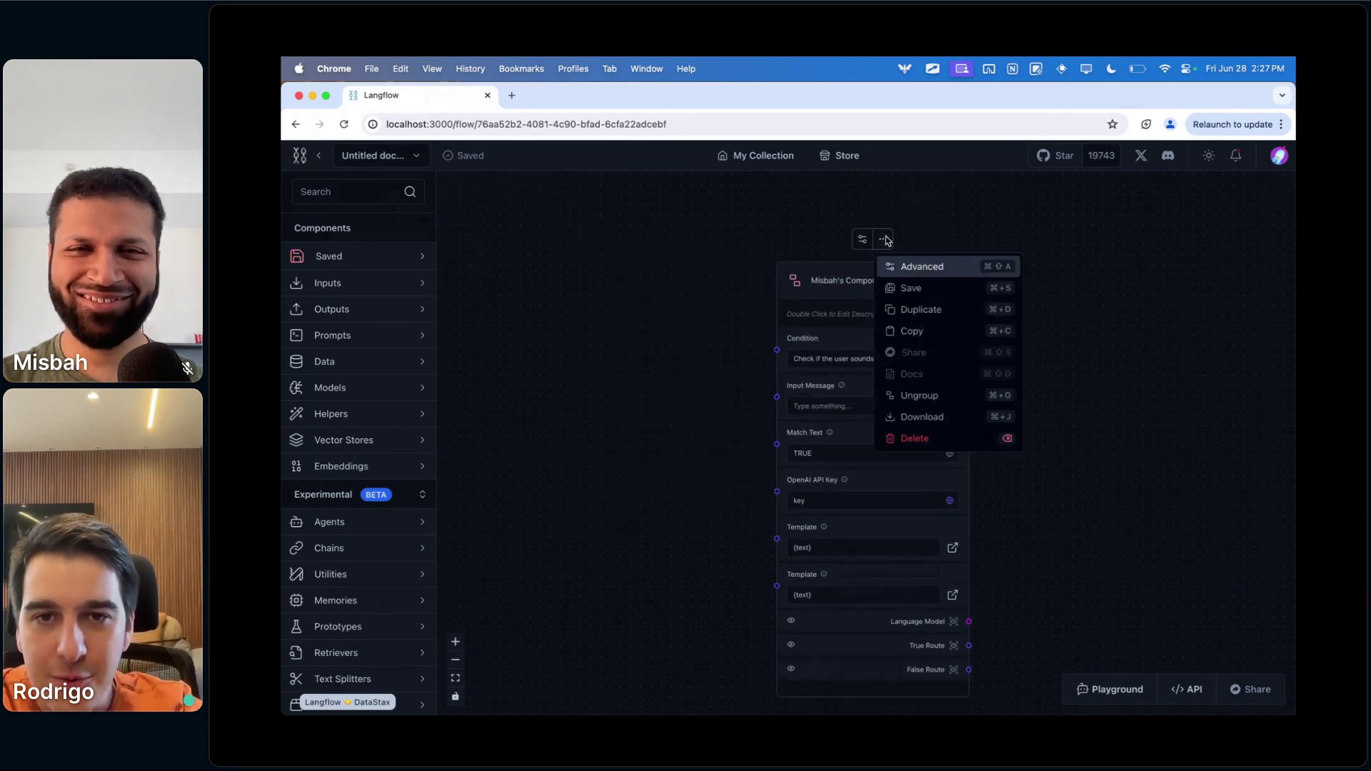
double_click(830, 312)
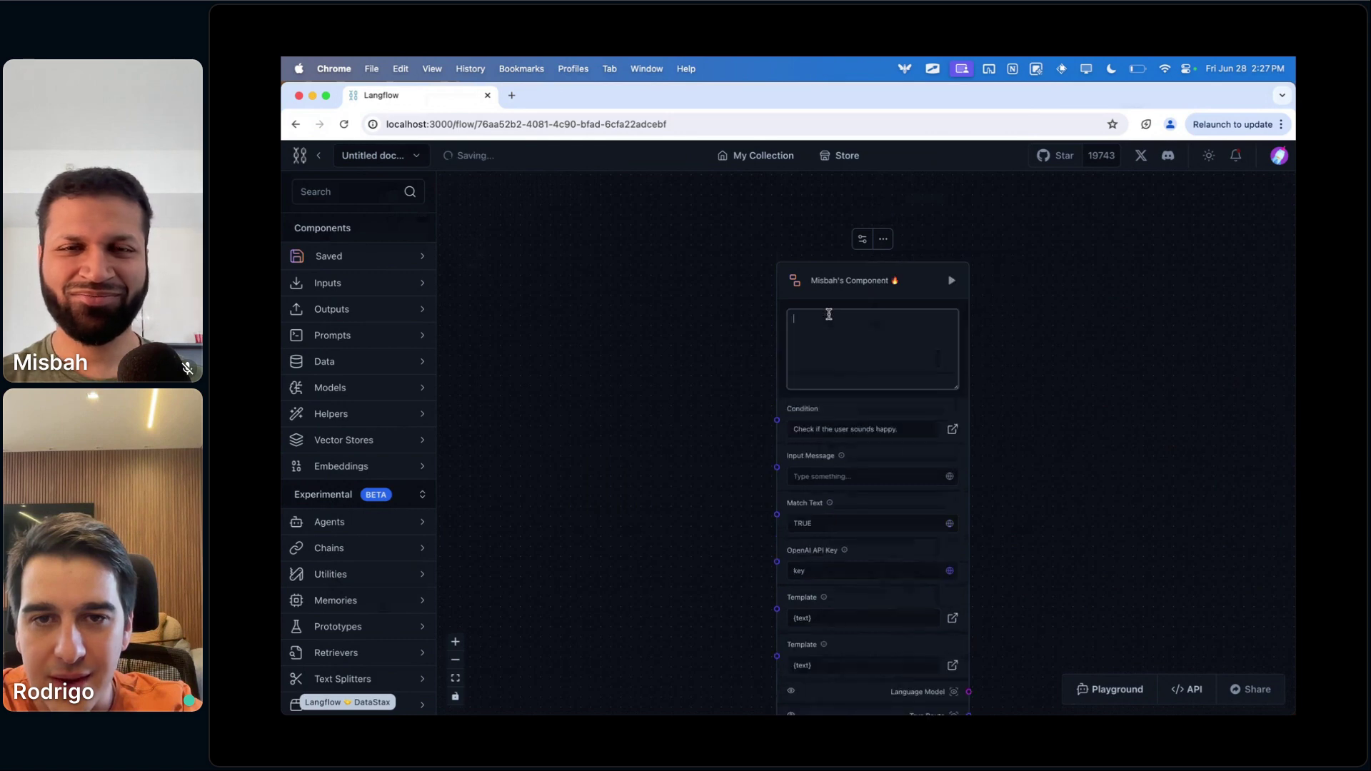
type("## dada")
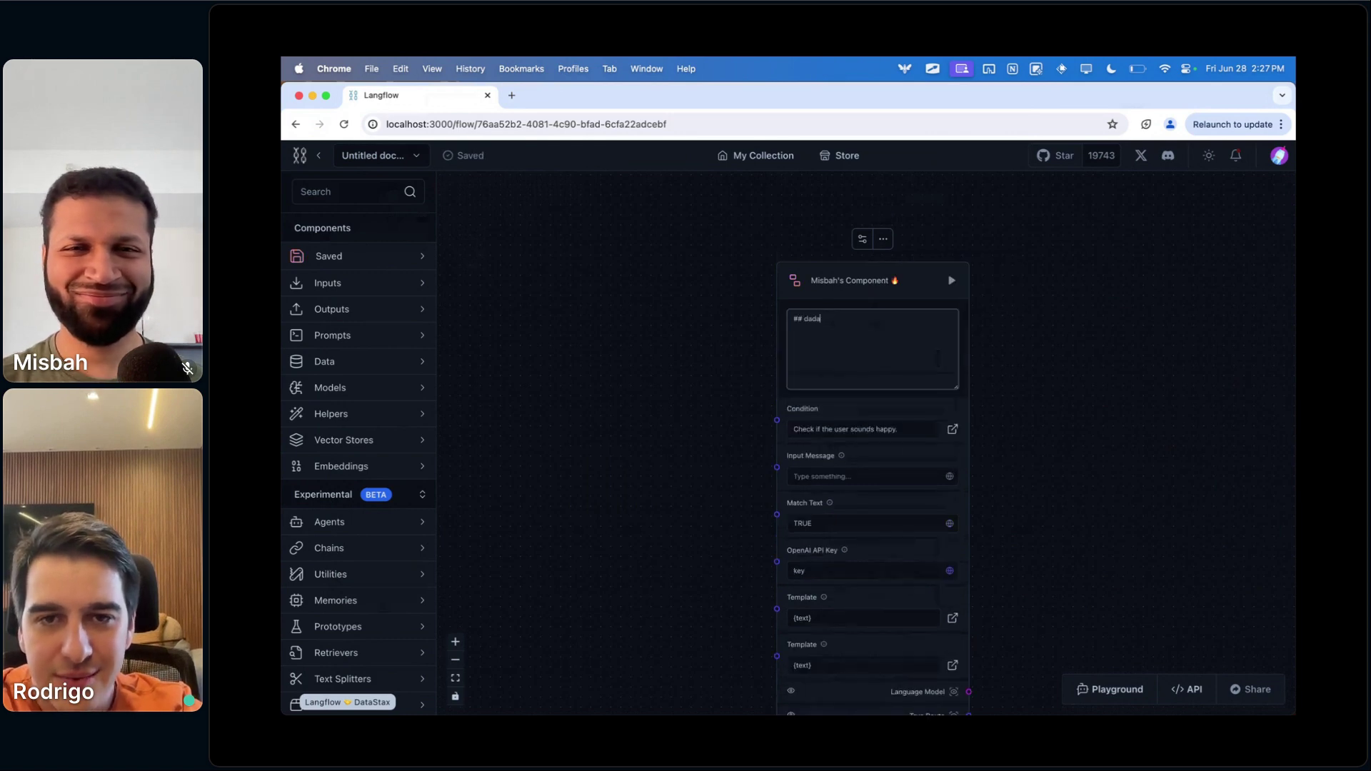
key("Return")
key("Return")
type("- bullets")
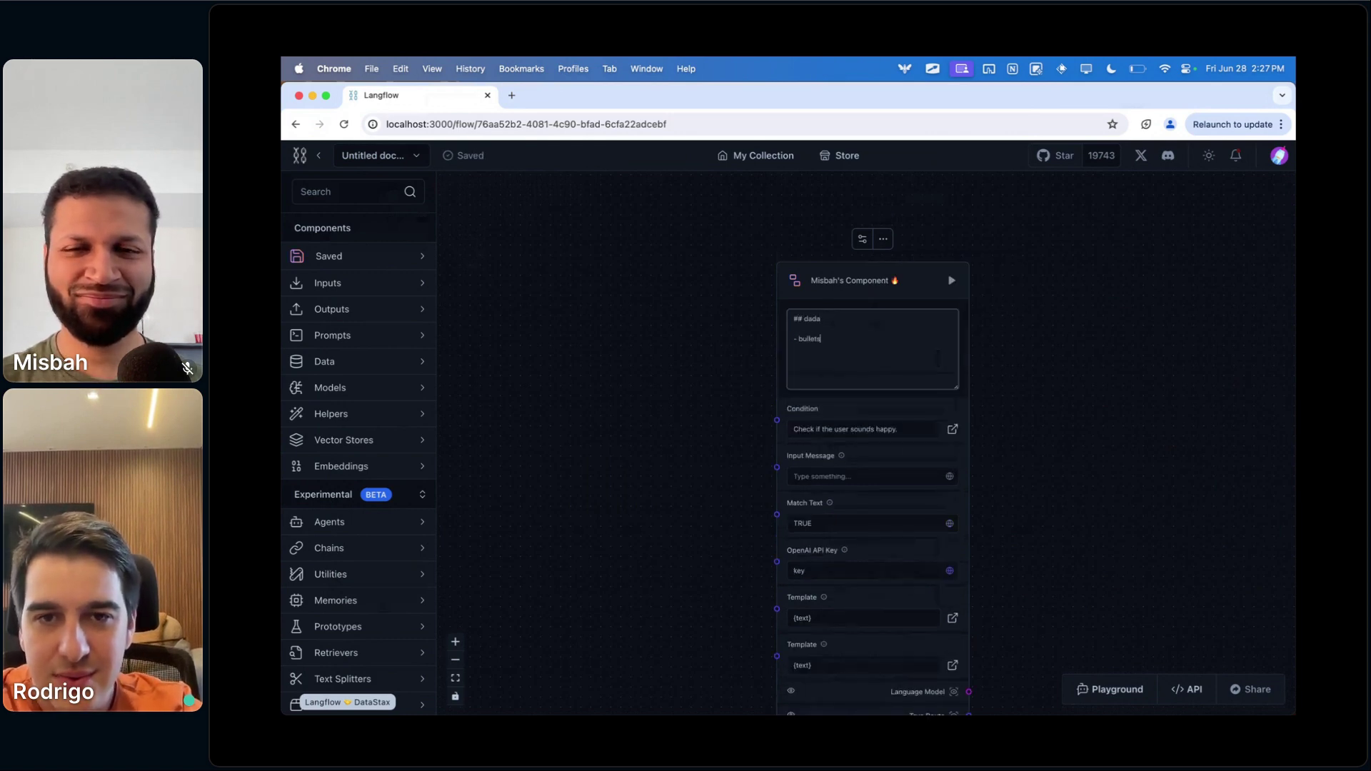
key("Return")
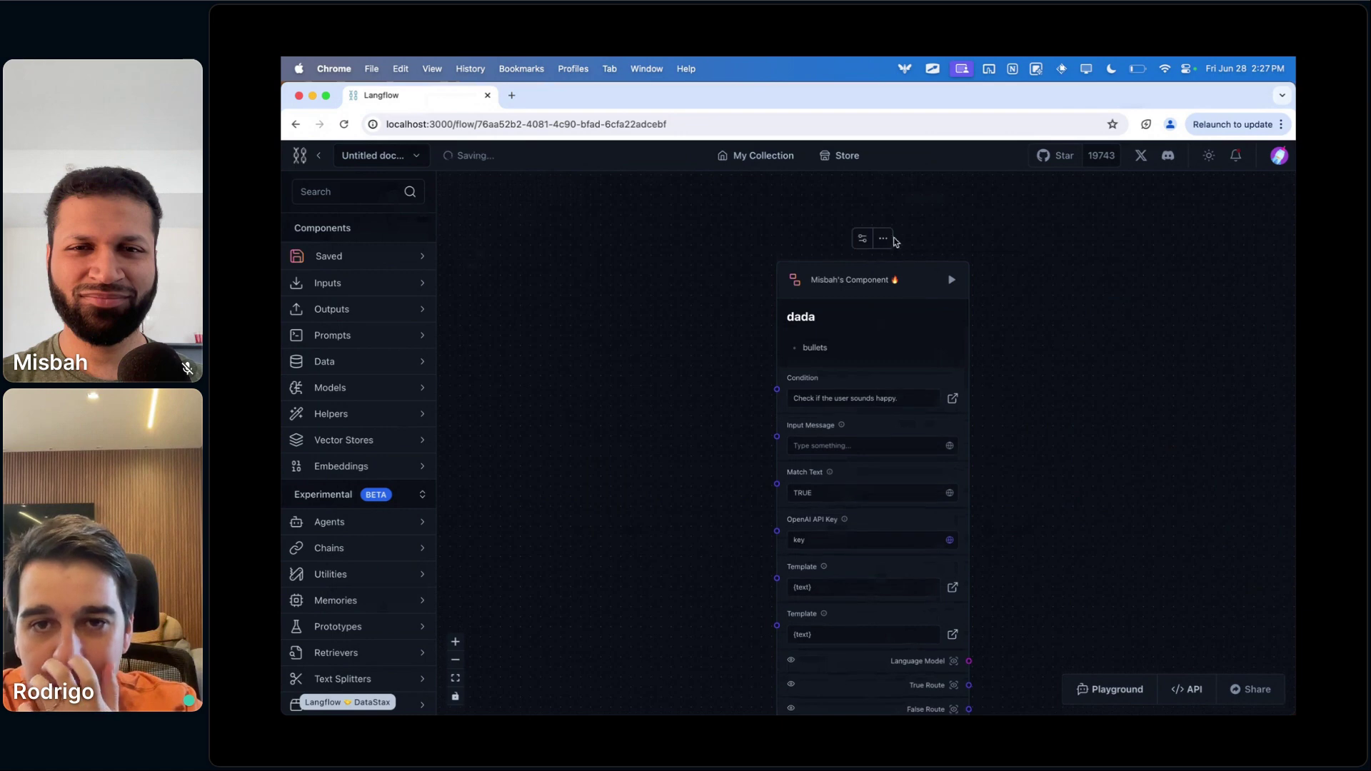
- Save the renamed group as a reusable component and show the list of saved components
left_click(884, 239)
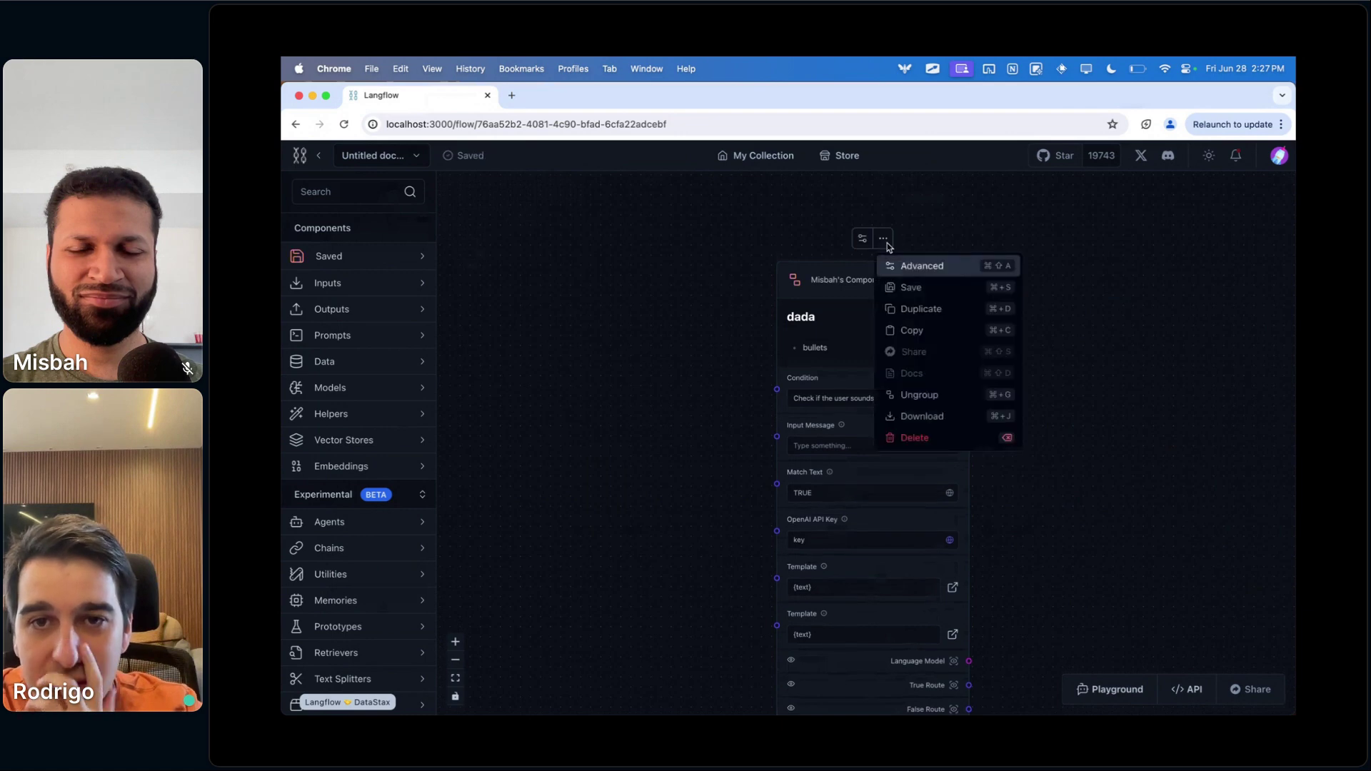
left_click(931, 293)
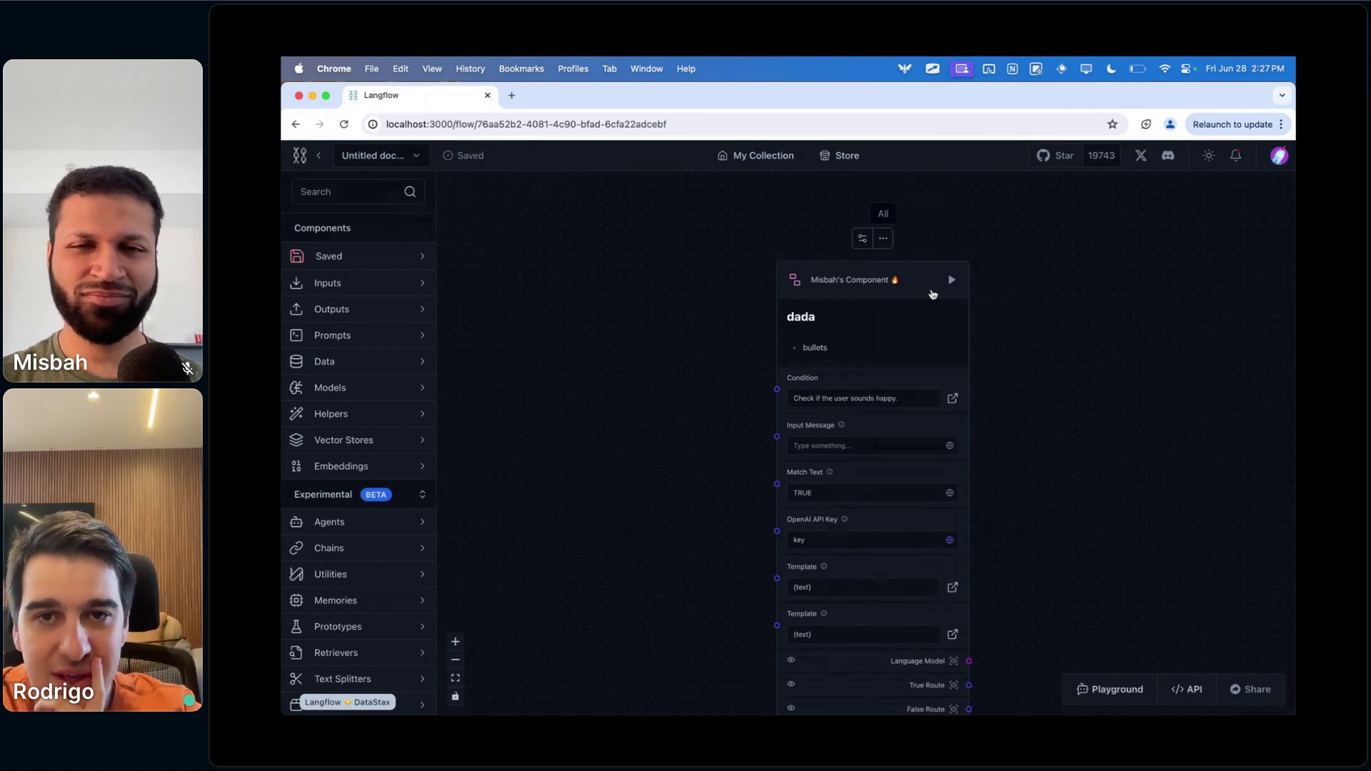
left_click(422, 258)
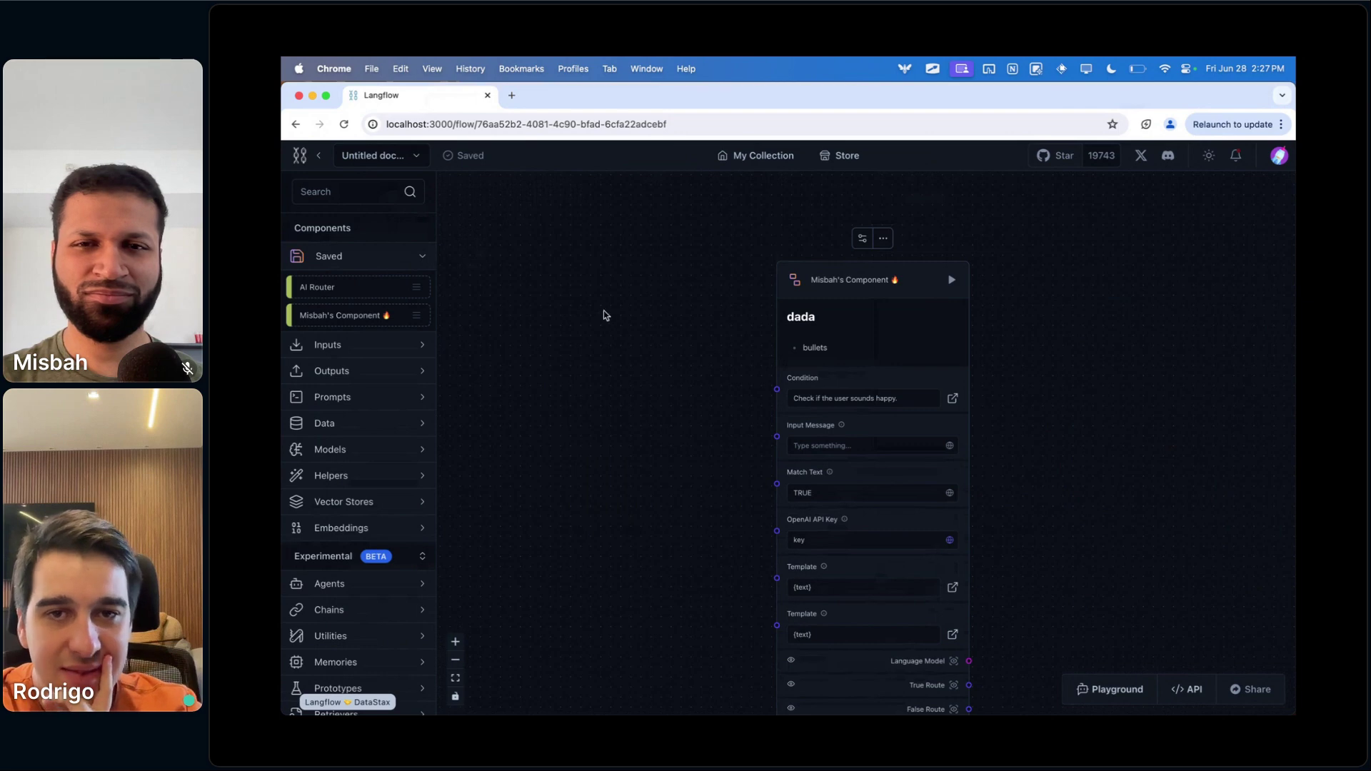
- Add a second copy of the newly saved component to the canvas, to the left of the existing one
left_click_drag(605, 312, 789, 309)
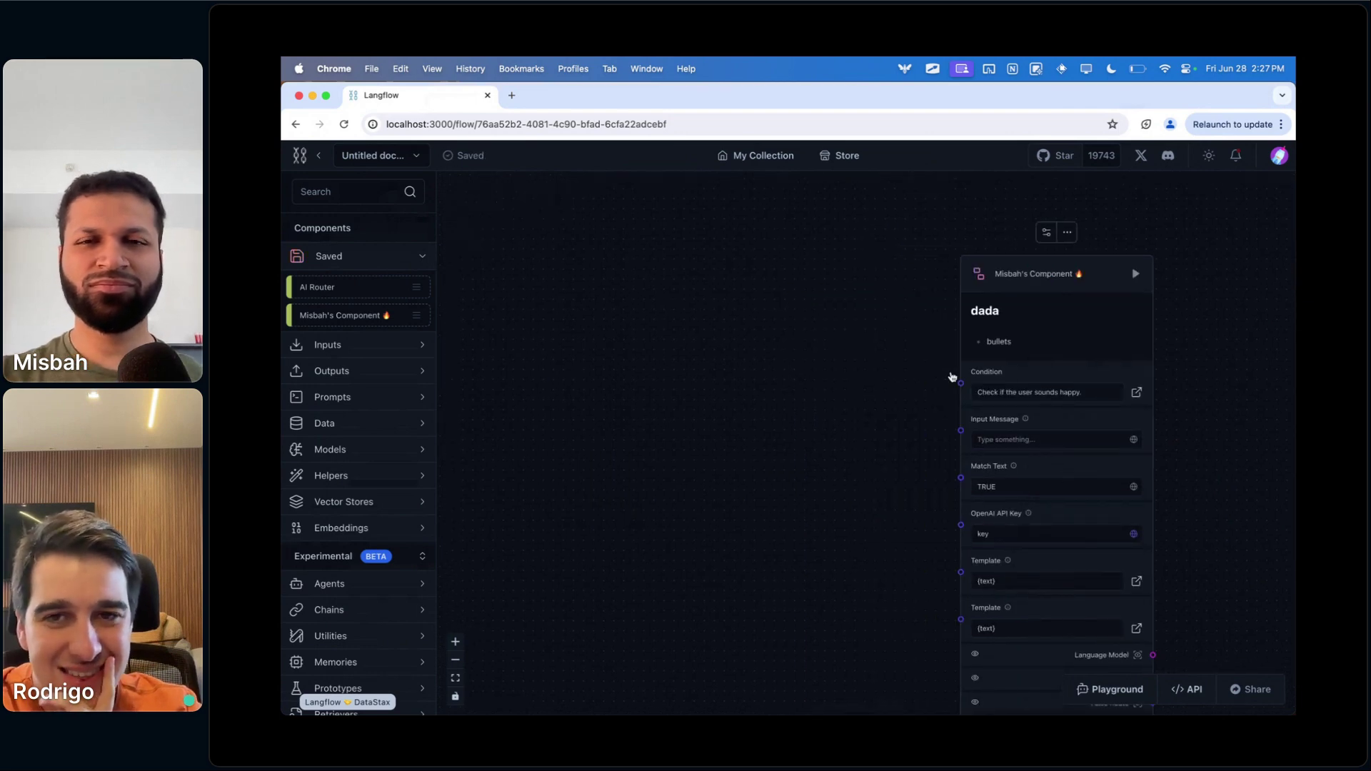
left_click_drag(863, 411, 874, 384)
scroll(875, 386, "down", 1)
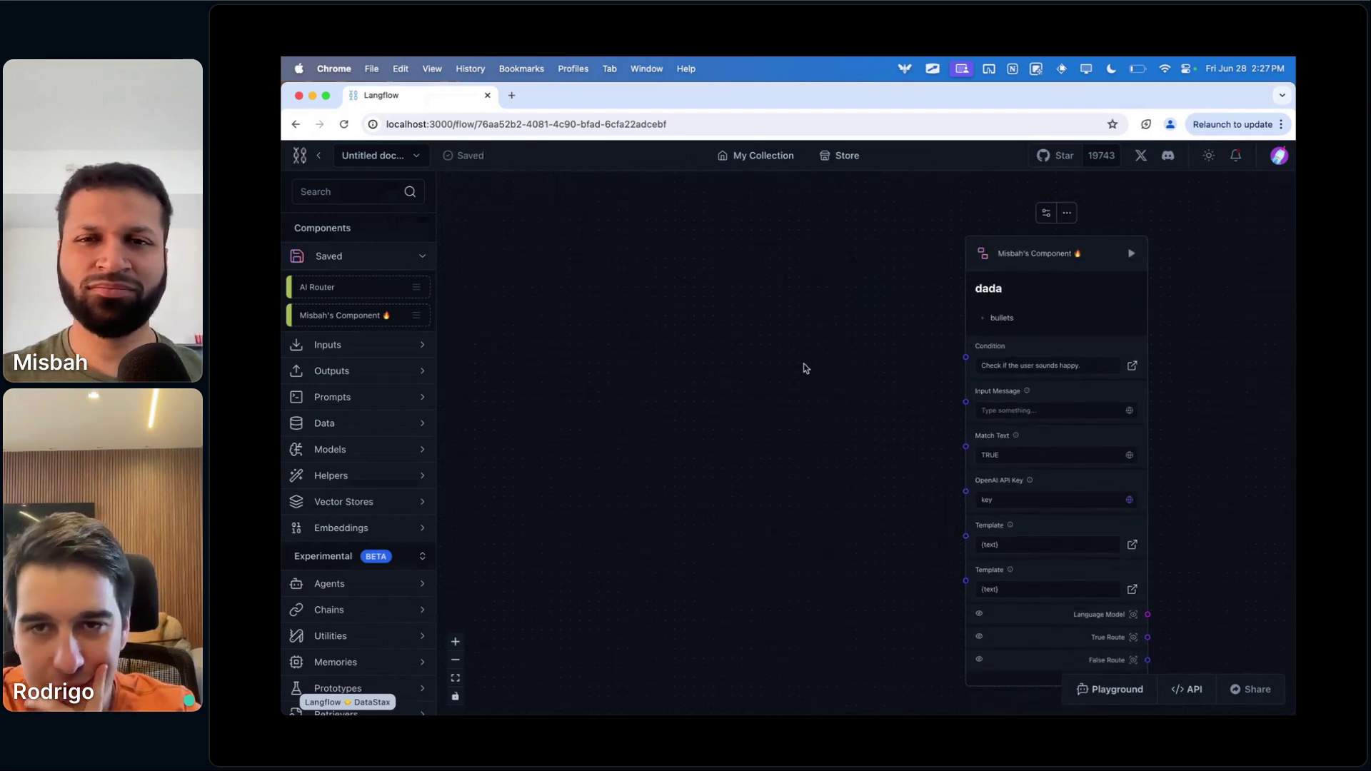
scroll(930, 375, "left", 3)
left_click_drag(337, 316, 679, 247)
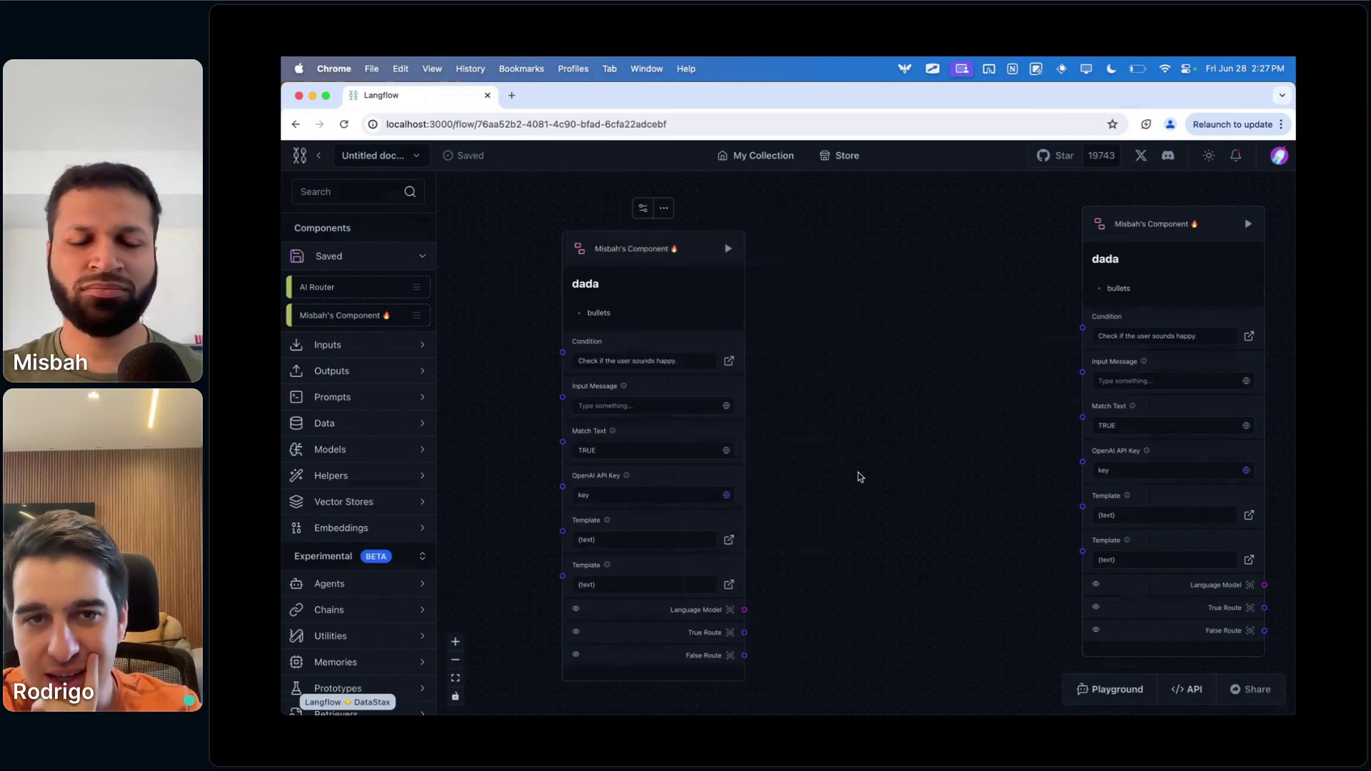
- Bring the original component closer to the new copy and connect the copy's False Route output to the original's Match Text input
scroll(841, 303, "down", 3)
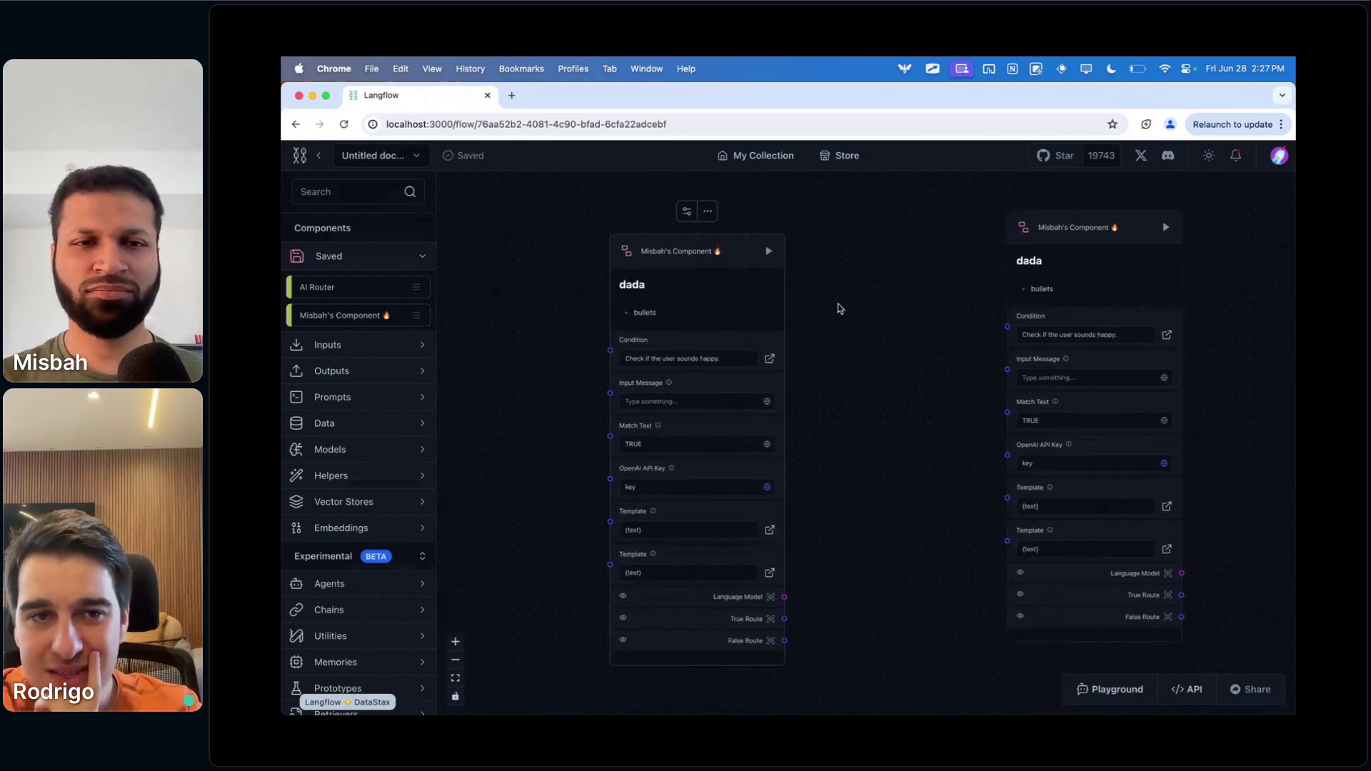
left_click(841, 308)
left_click_drag(1029, 261, 922, 264)
left_click_drag(791, 591, 875, 397)
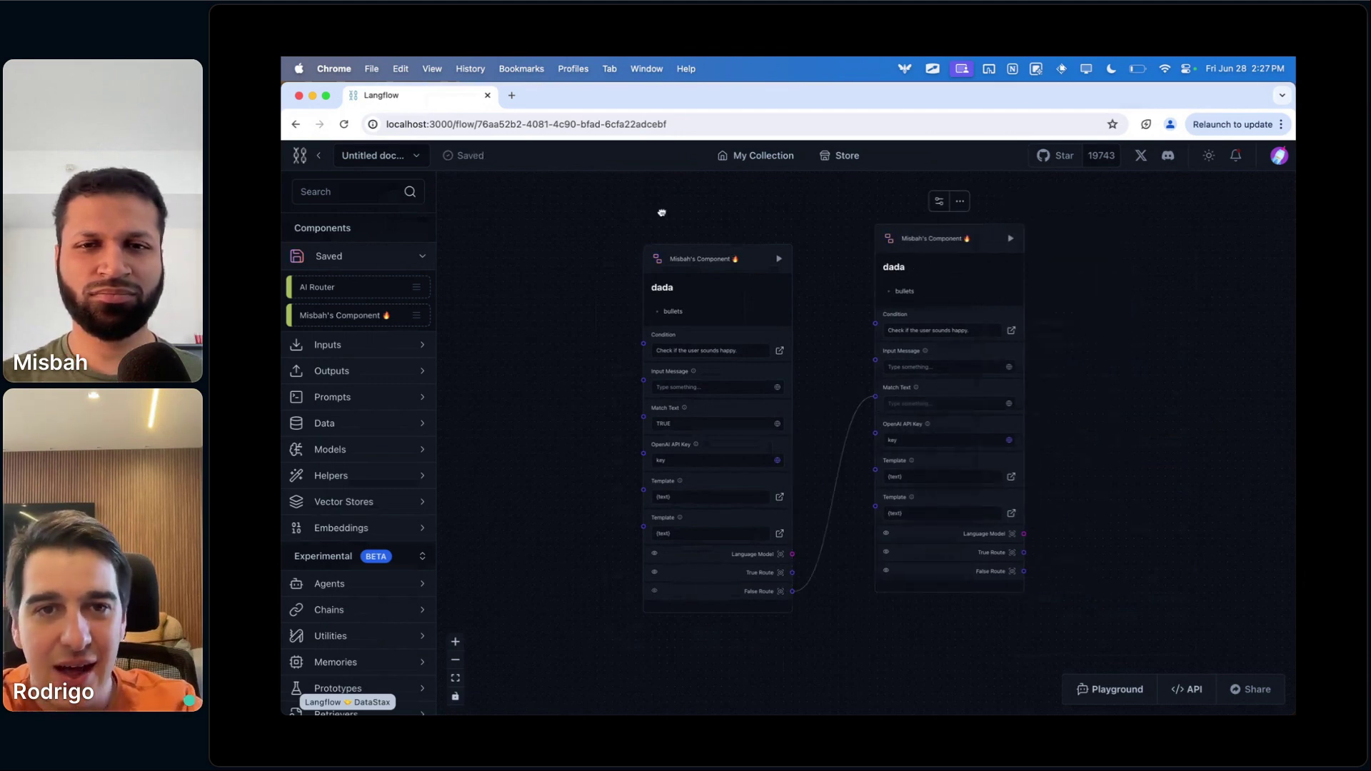
- Select both connected copies of the saved component and group them into one component
left_click_drag(609, 192, 1063, 541)
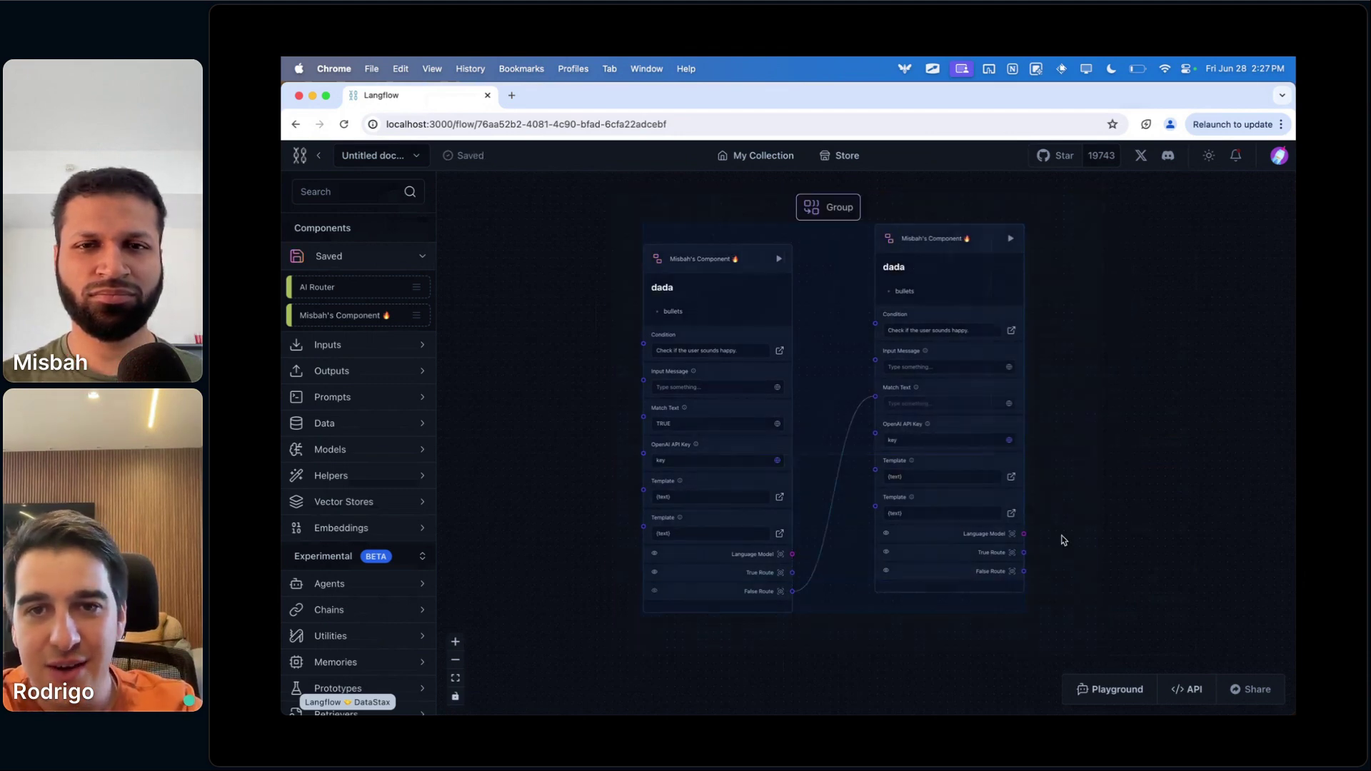
left_click(829, 210)
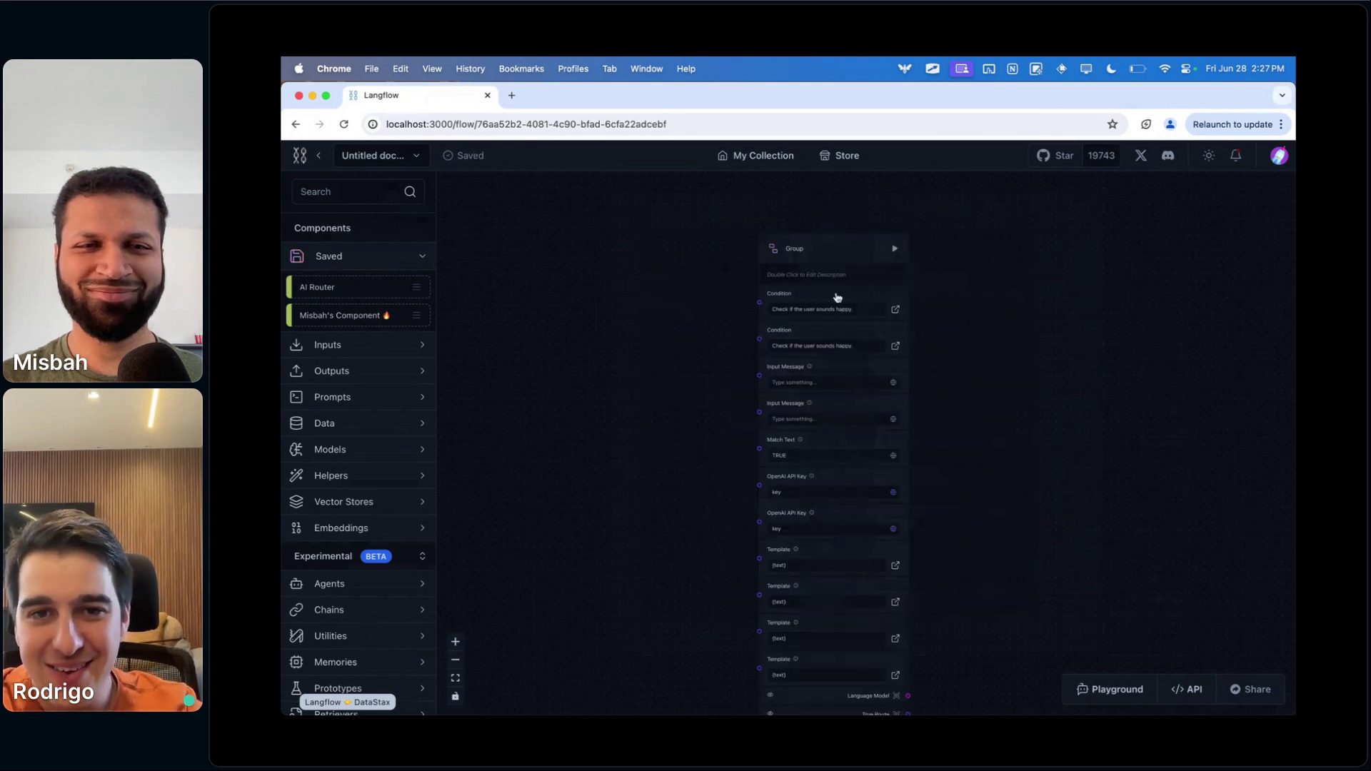
left_click_drag(851, 301, 851, 274)
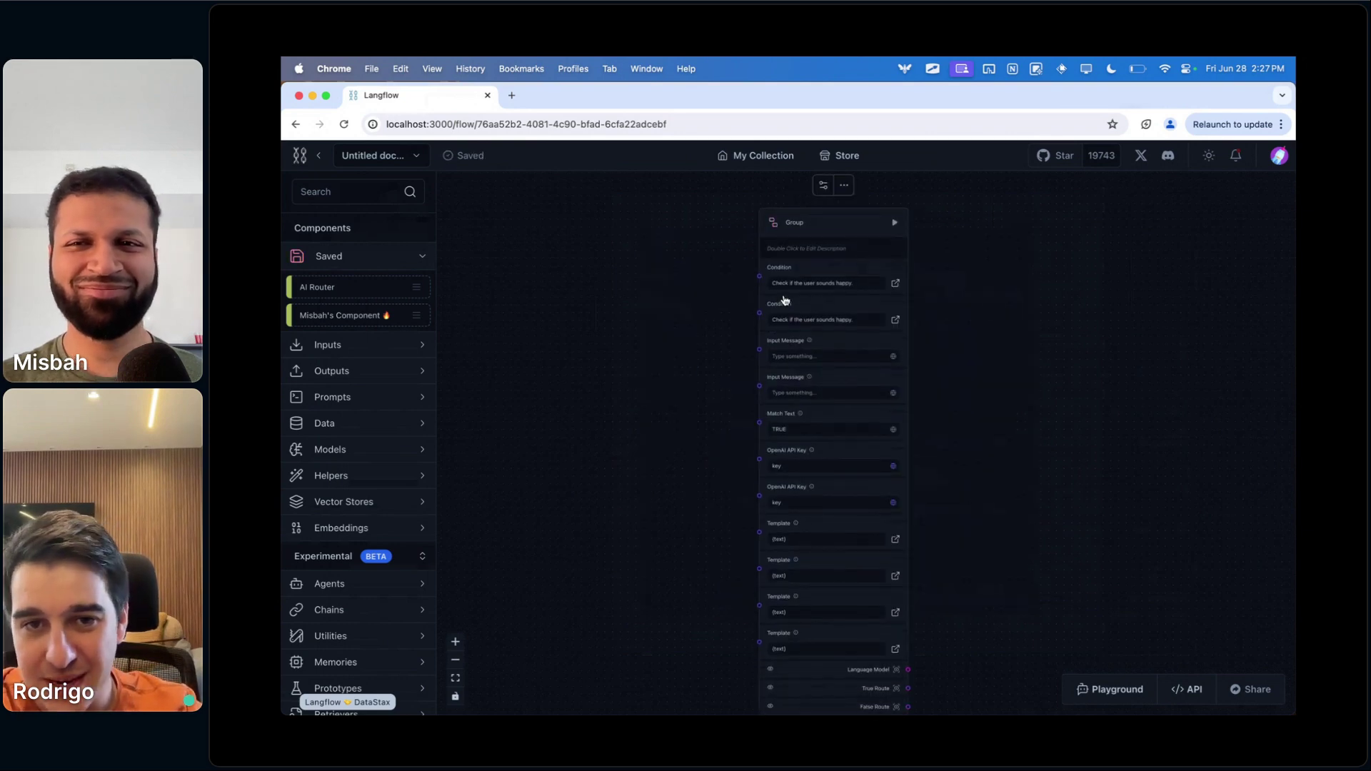
- In the new group's advanced settings, hide the first Condition, OpenAI API Key and Input Message fields
left_click(845, 187)
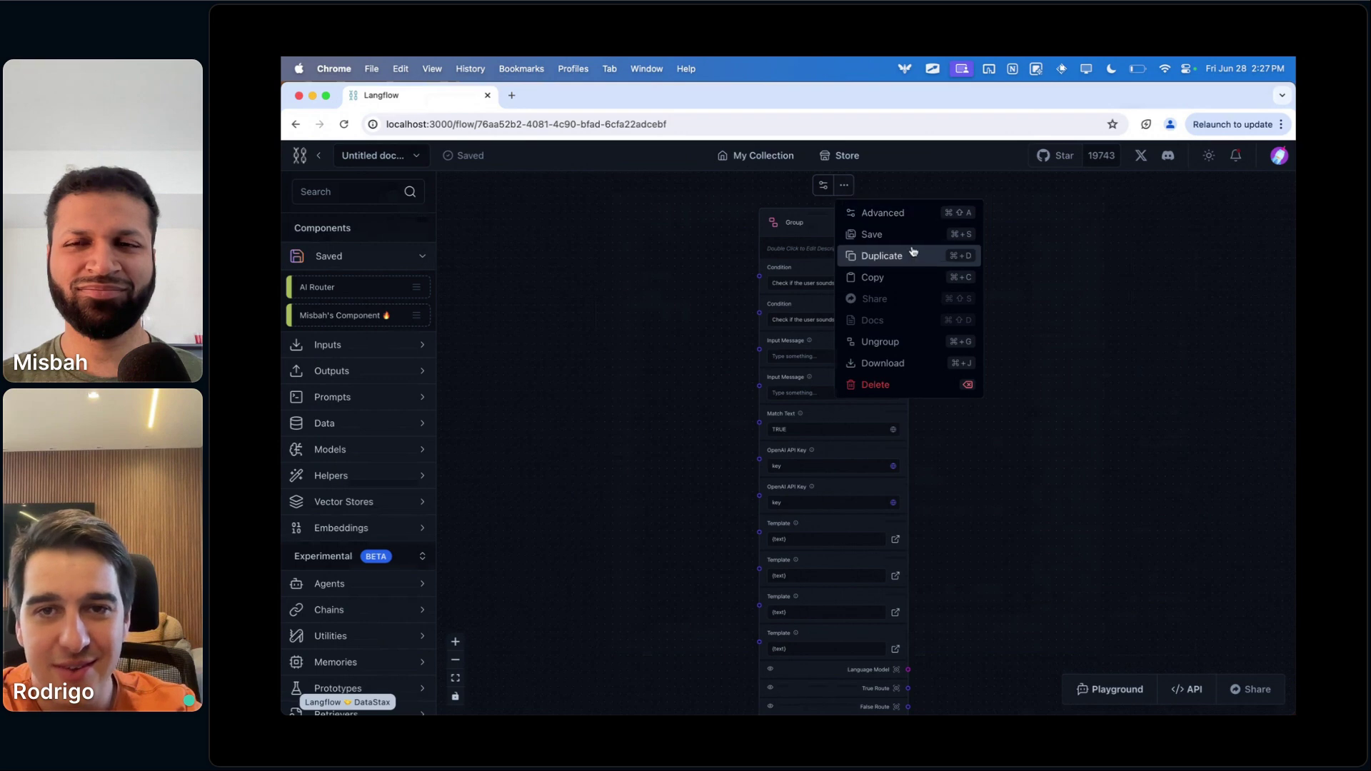
left_click(909, 218)
left_click(1167, 338)
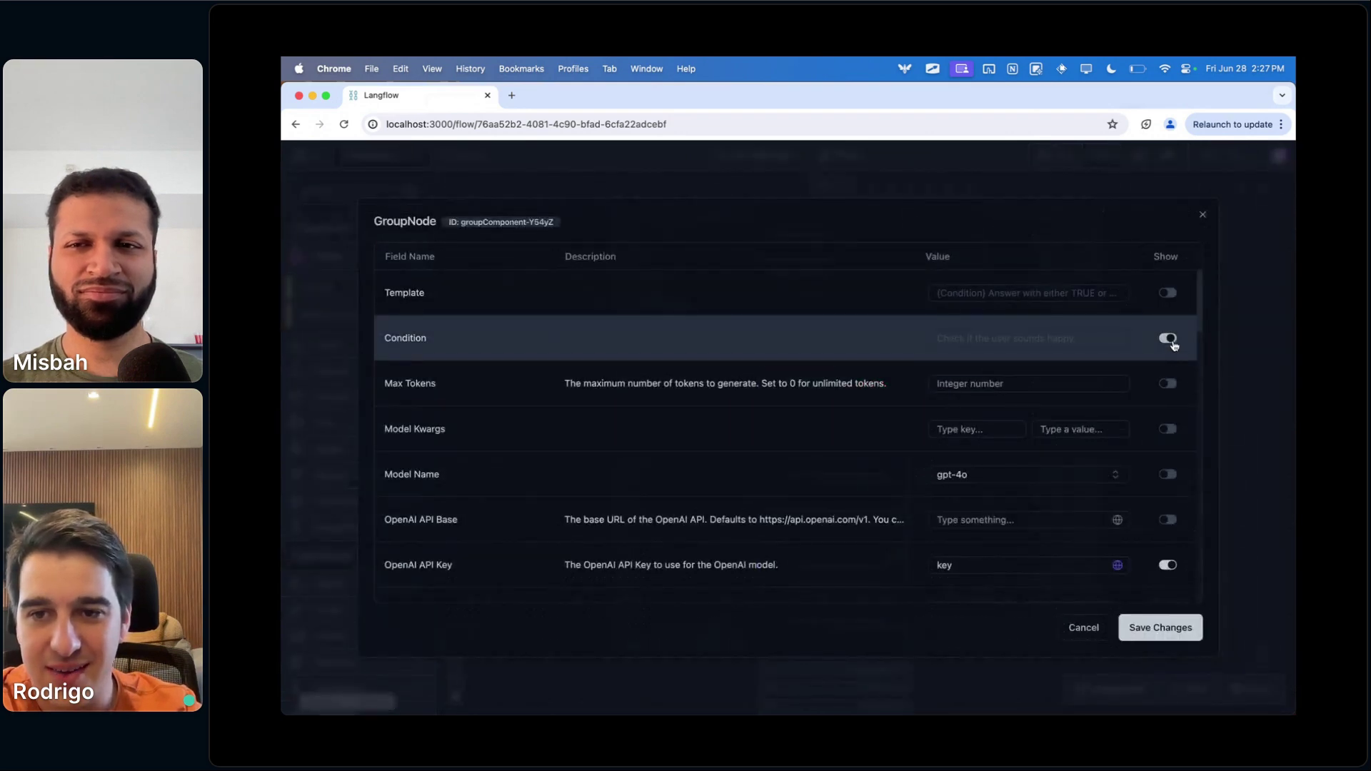
left_click(1167, 566)
scroll(1168, 571, "down", 15)
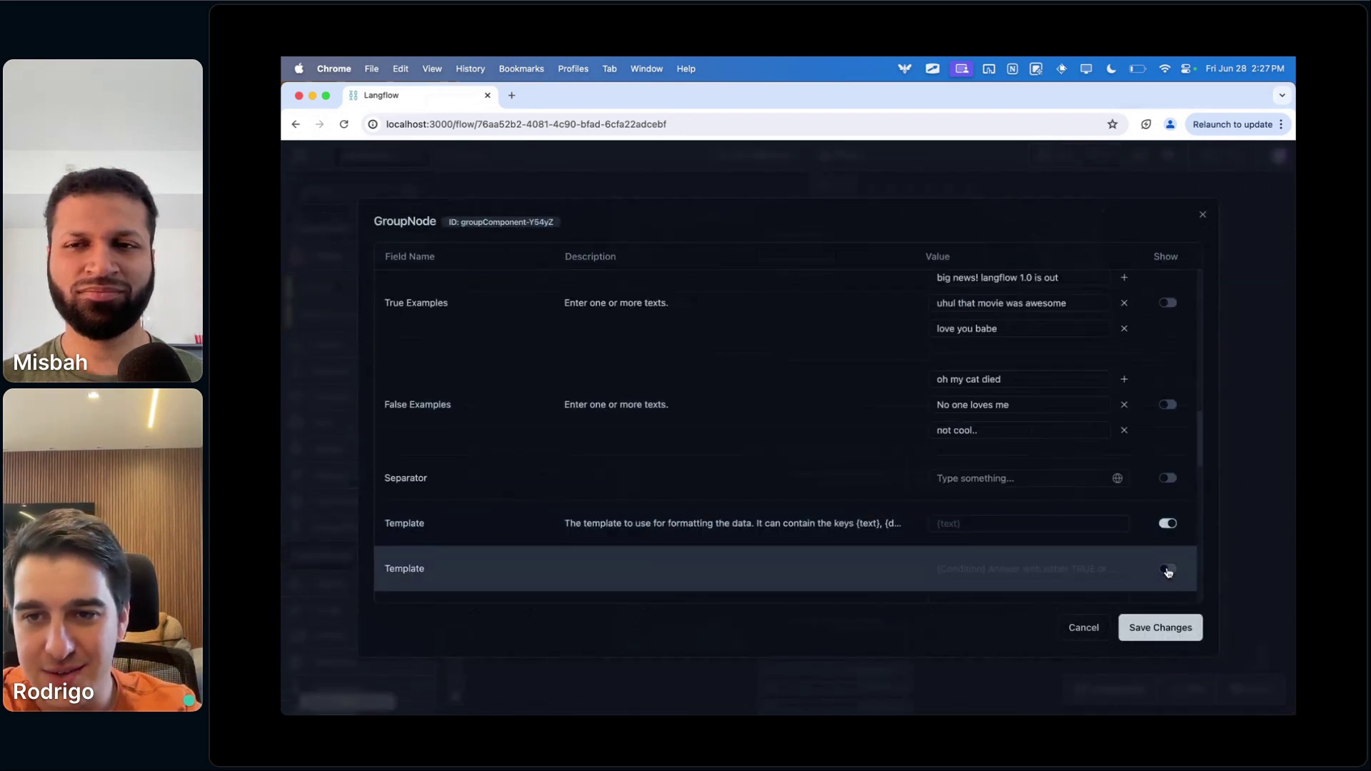
scroll(1167, 569, "up", 8)
left_click(1168, 368)
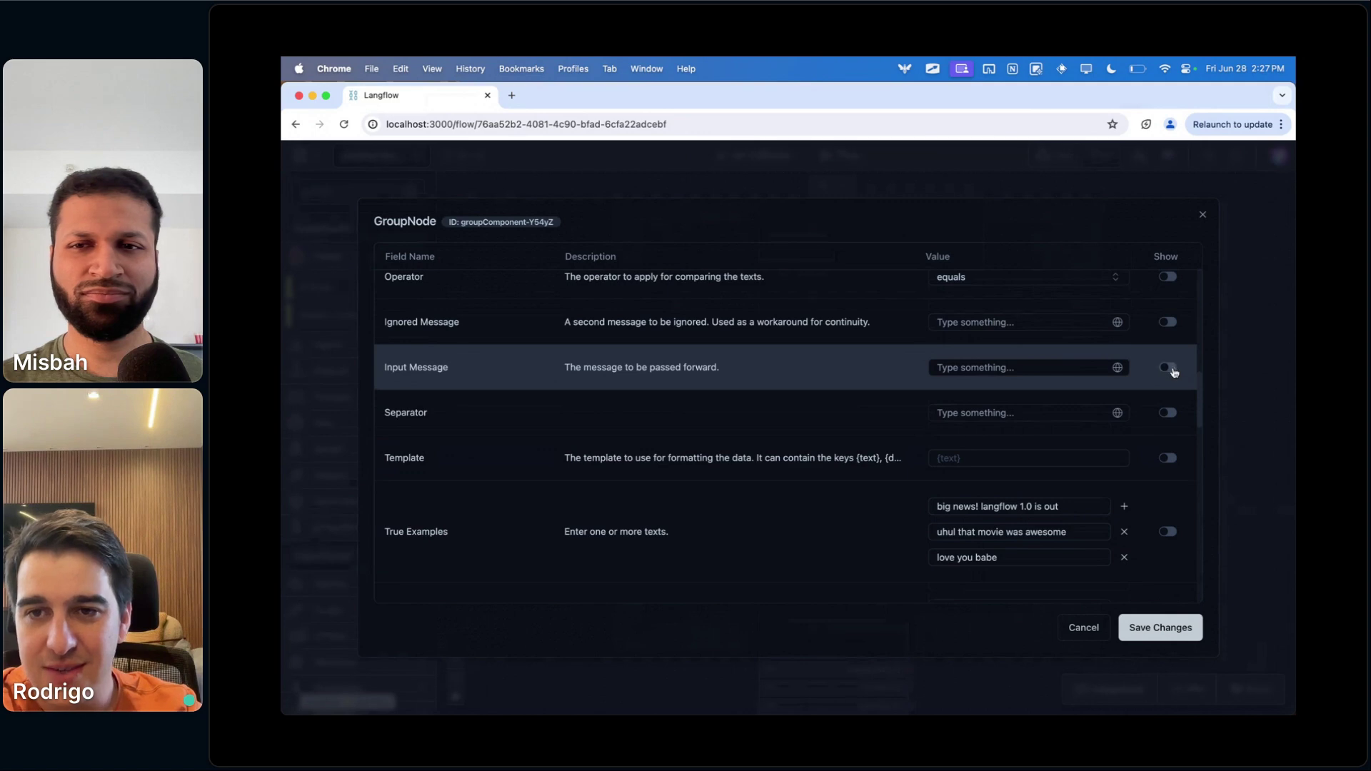
- Hide the group's remaining Condition, OpenAI API Key and Match Text fields and save the advanced settings
scroll(1154, 443, "down", 4)
scroll(1154, 443, "down", 1)
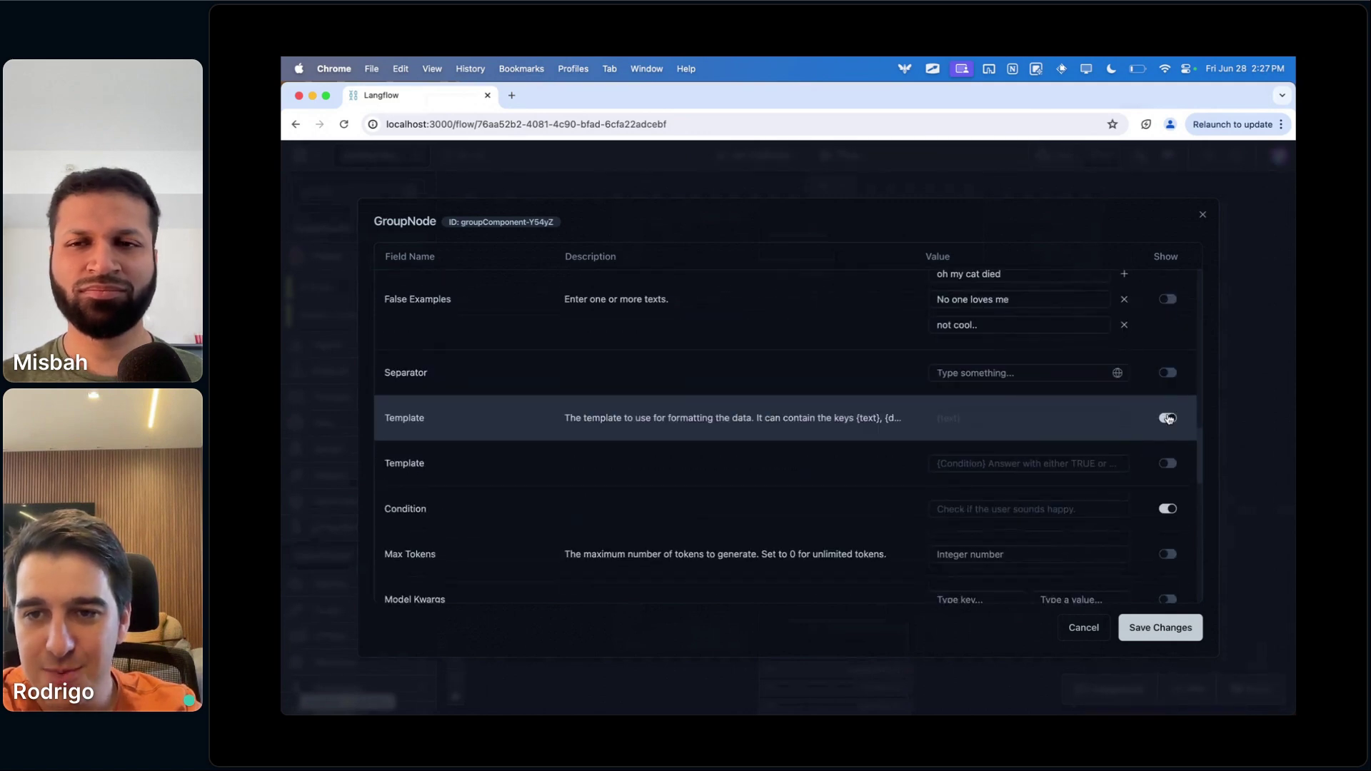
left_click(1168, 417)
scroll(1165, 515, "down", 4)
left_click(1168, 404)
scroll(1165, 406, "down", 3)
left_click(1167, 517)
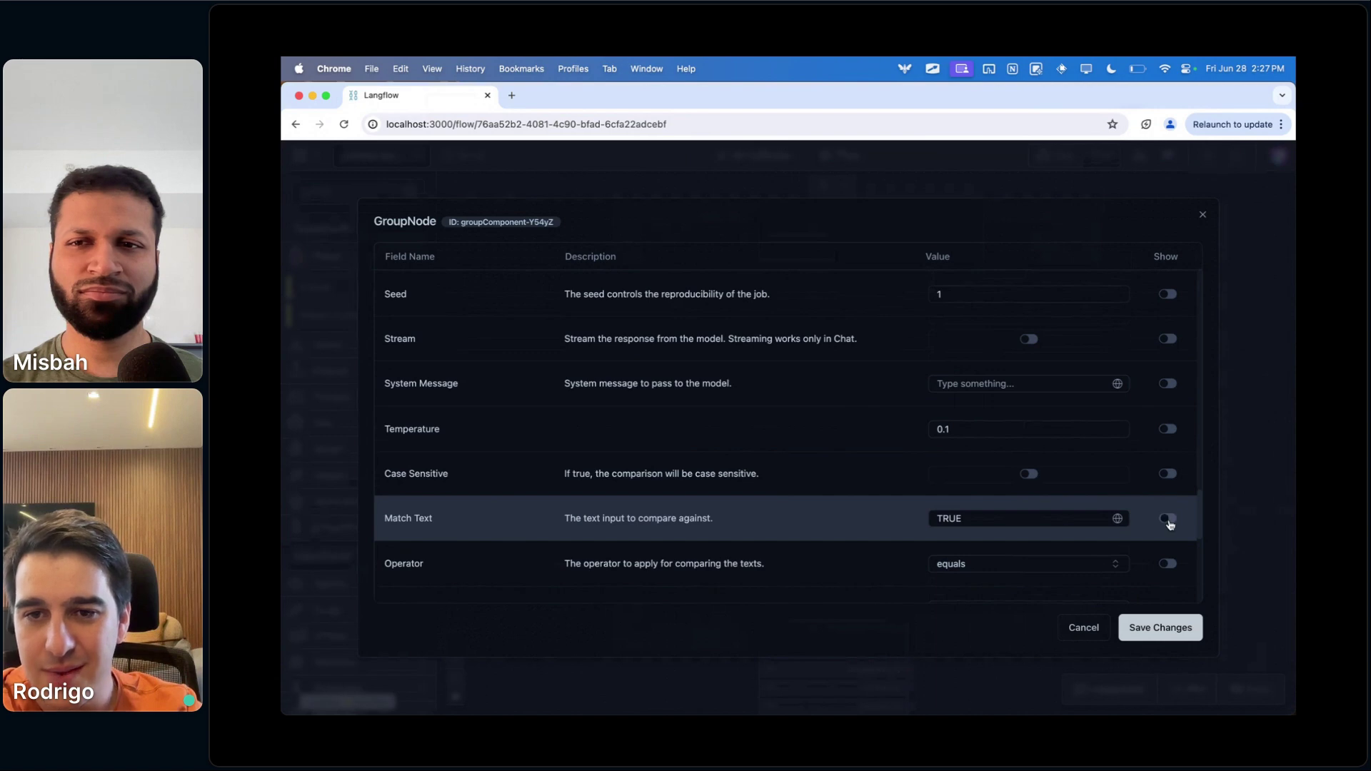
left_click(1153, 628)
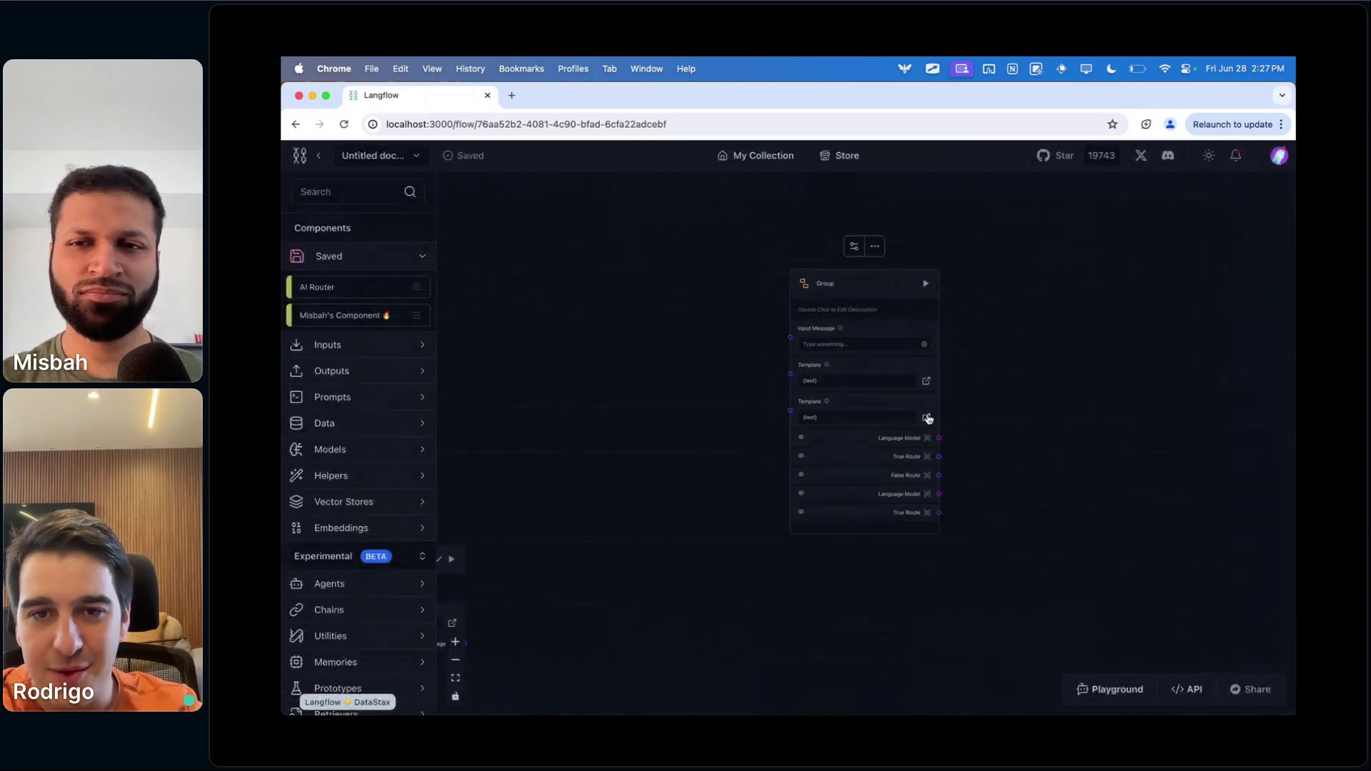
- Hide both Language Model outputs and the second True Route output on the group
scroll(990, 440, "up", 5)
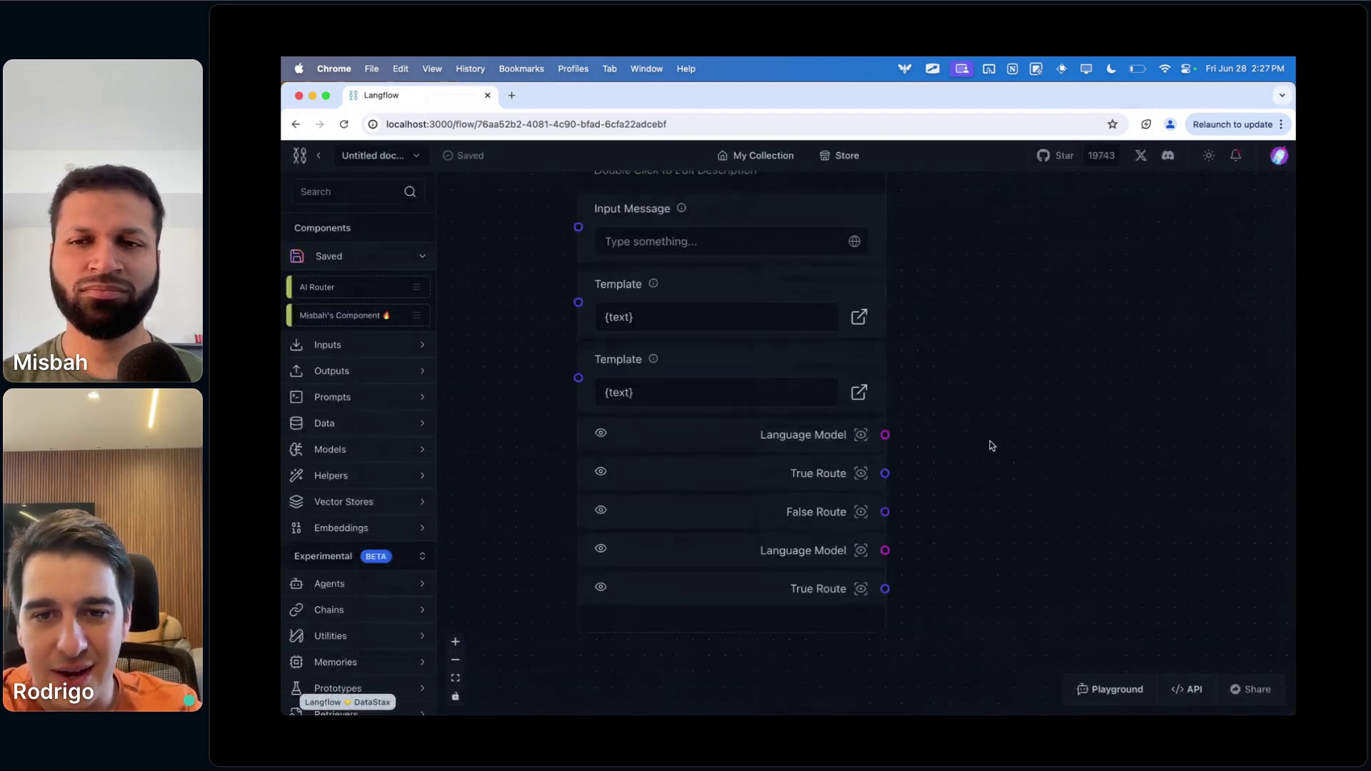
left_click(605, 434)
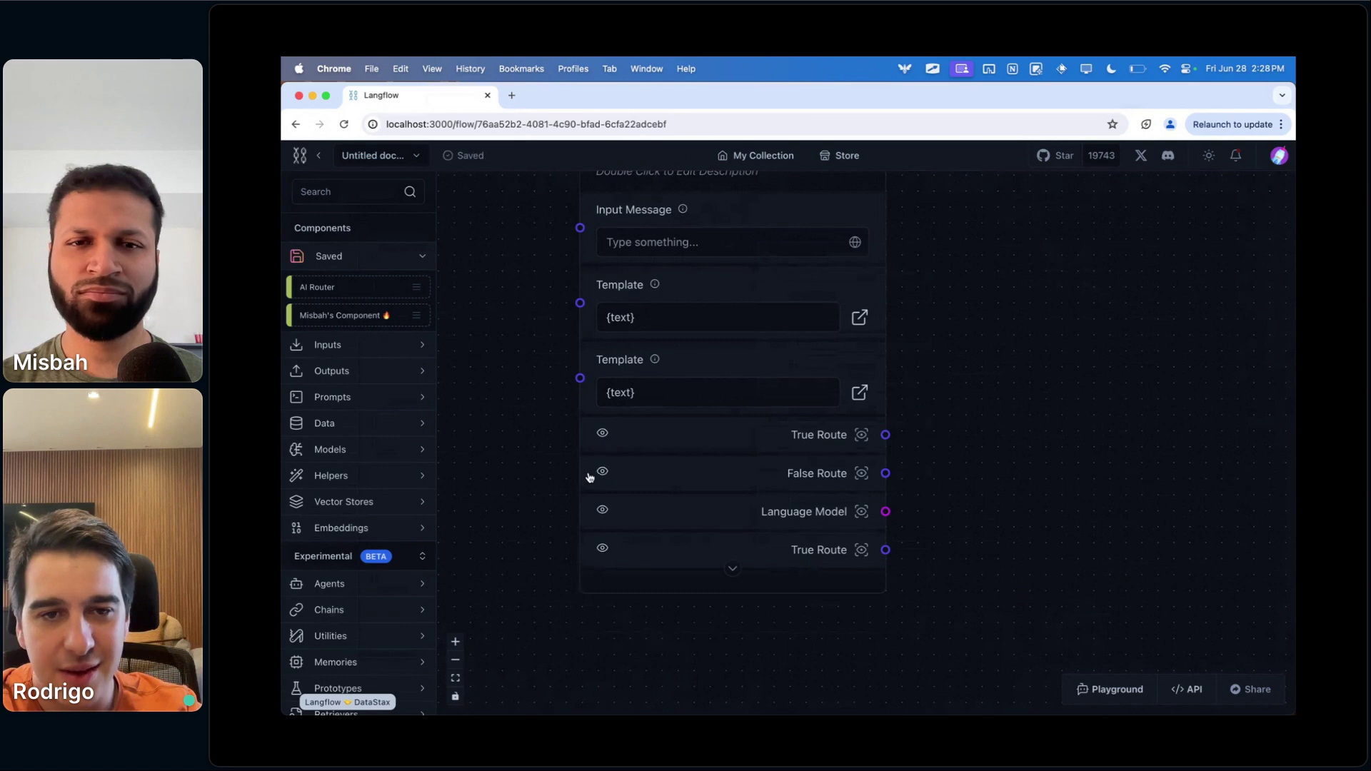
left_click(603, 510)
left_click(603, 510)
- Rename the group as dadada and save it as a reusable component
left_click_drag(1088, 372, 1150, 480)
scroll(1151, 480, "down", 3)
double_click(871, 322)
type("dadada")
key("Return")
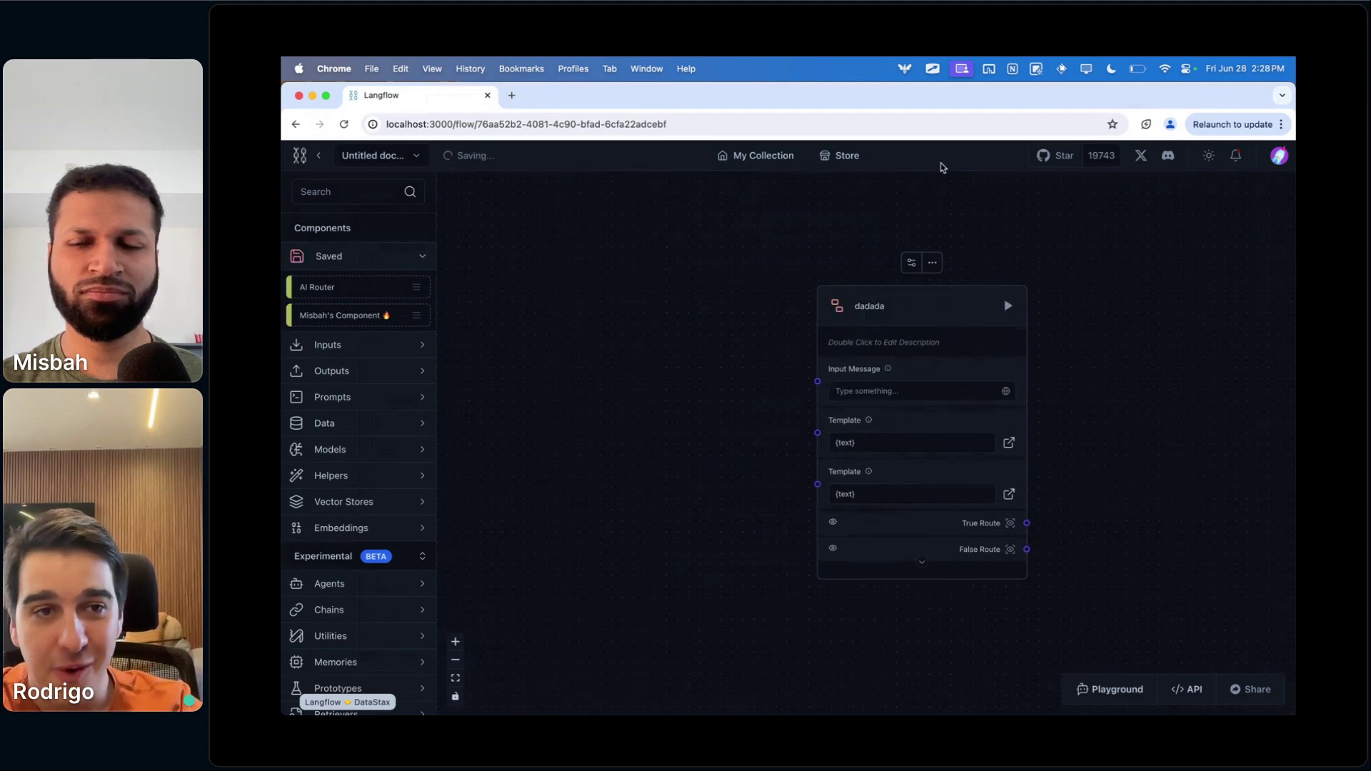
left_click(930, 263)
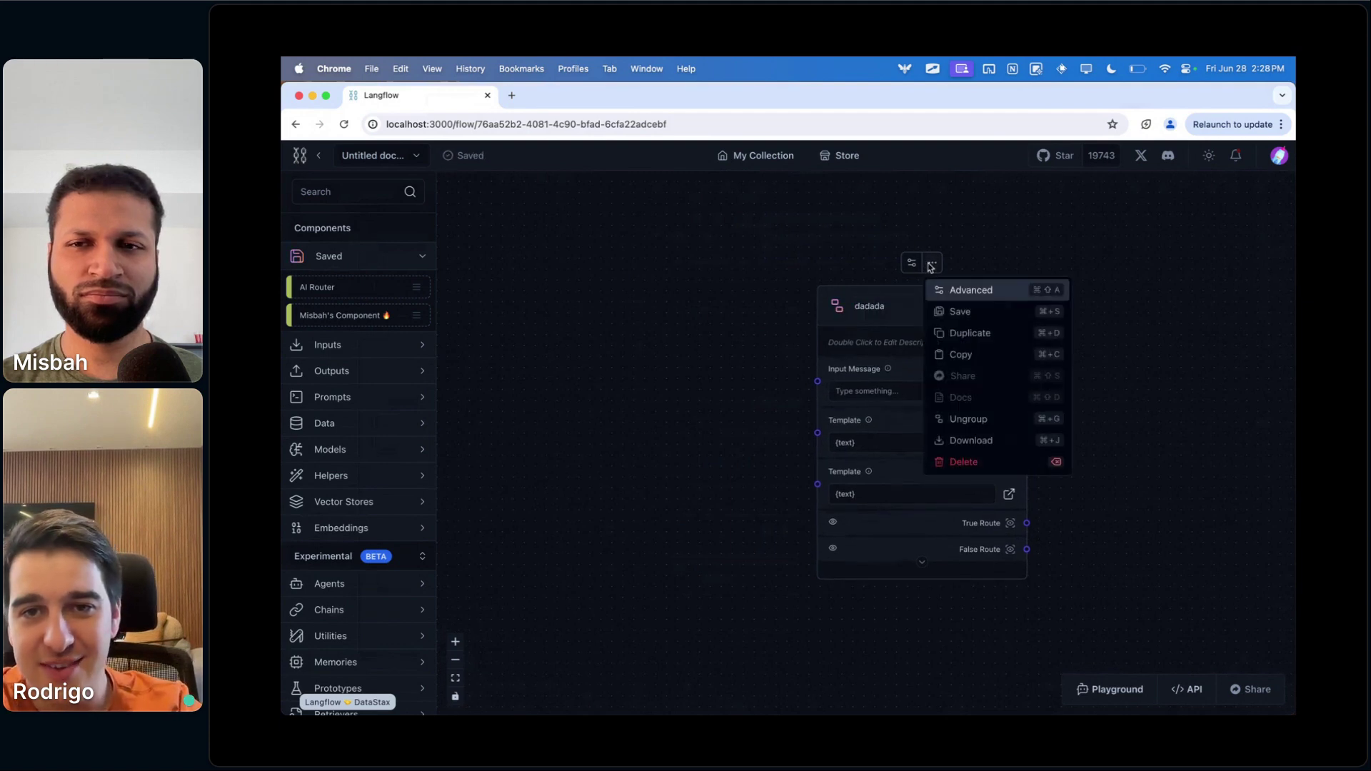
left_click(988, 312)
left_click_drag(358, 316, 605, 370)
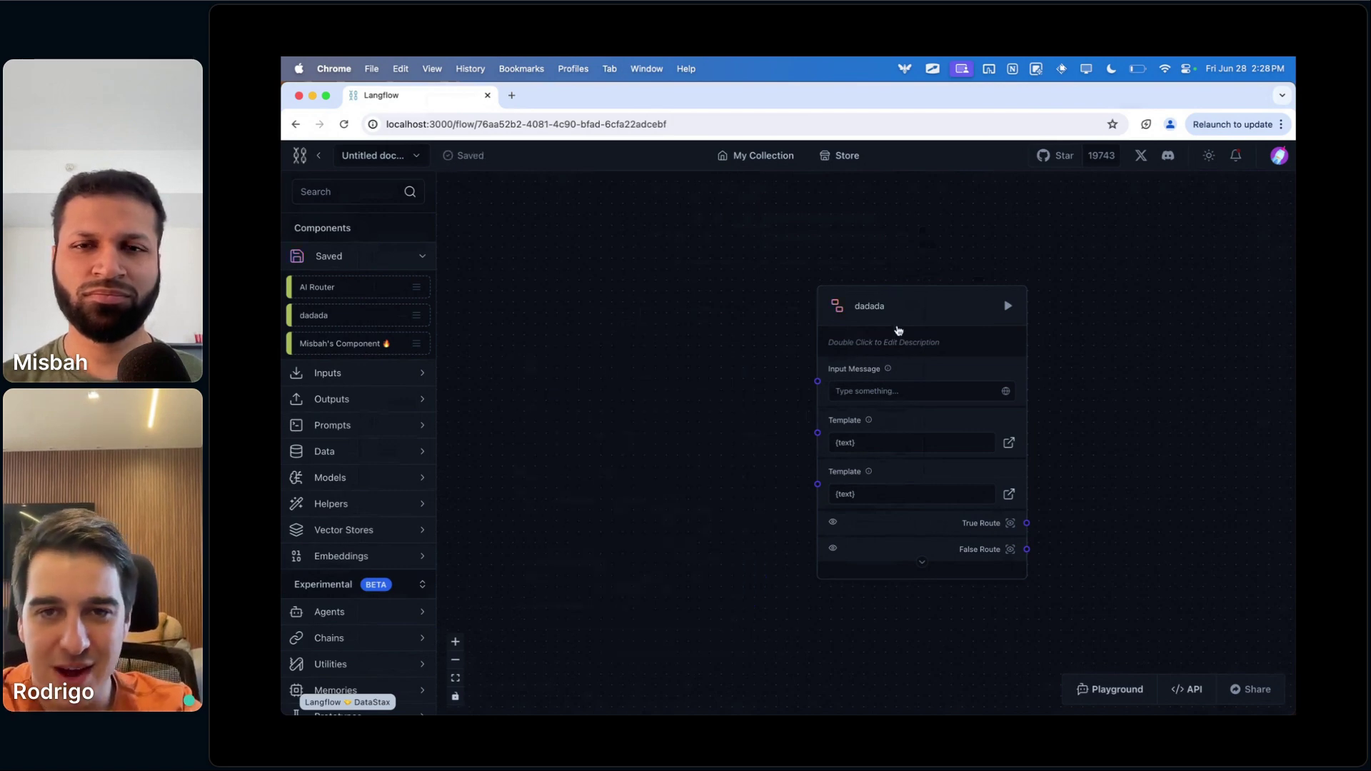
left_click(875, 263)
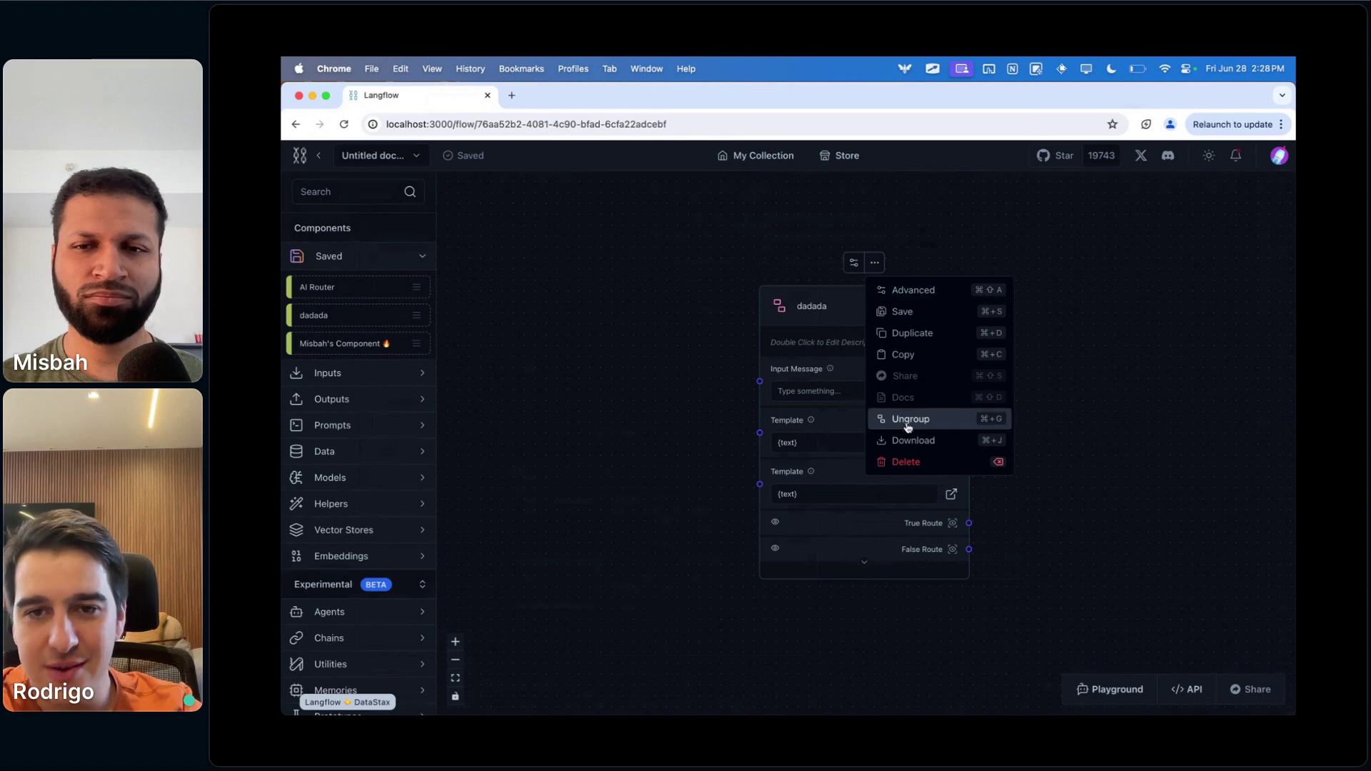
left_click(1117, 422)
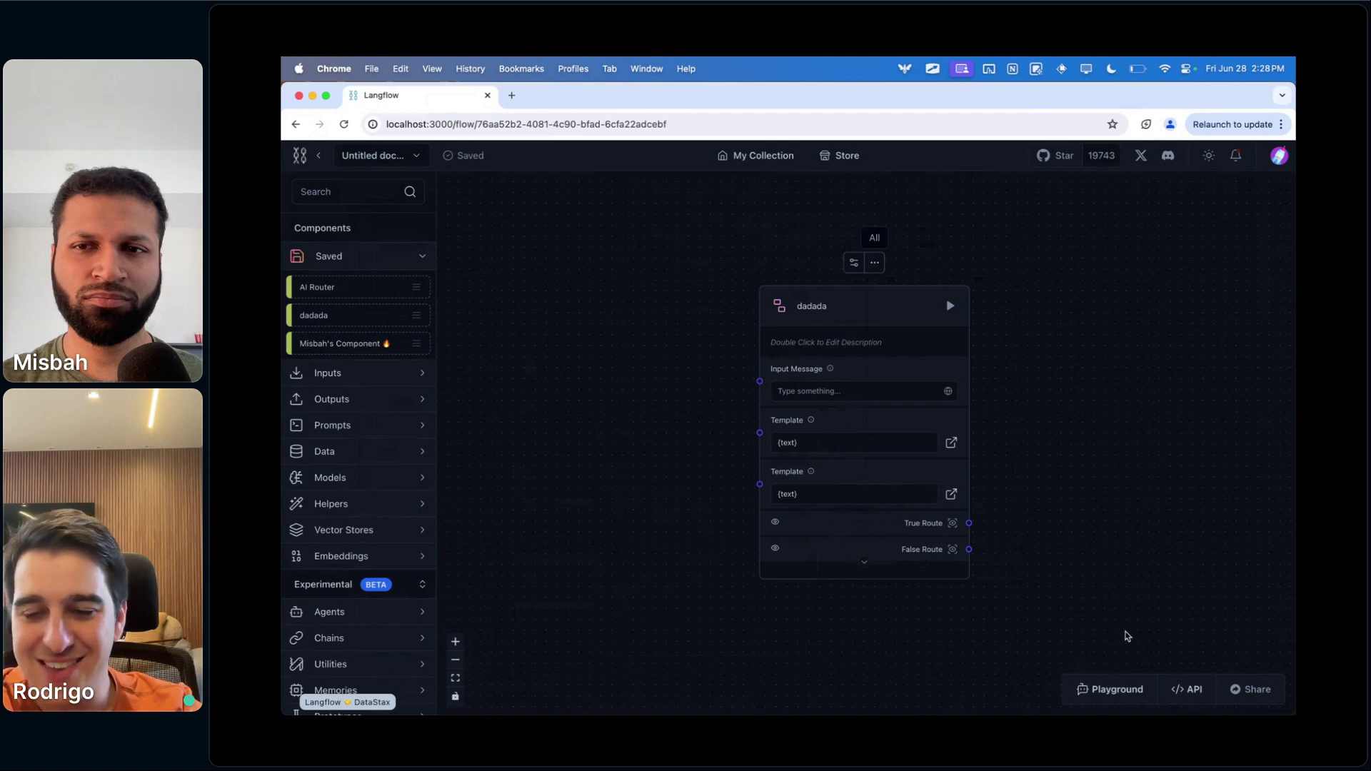
left_click(1240, 636)
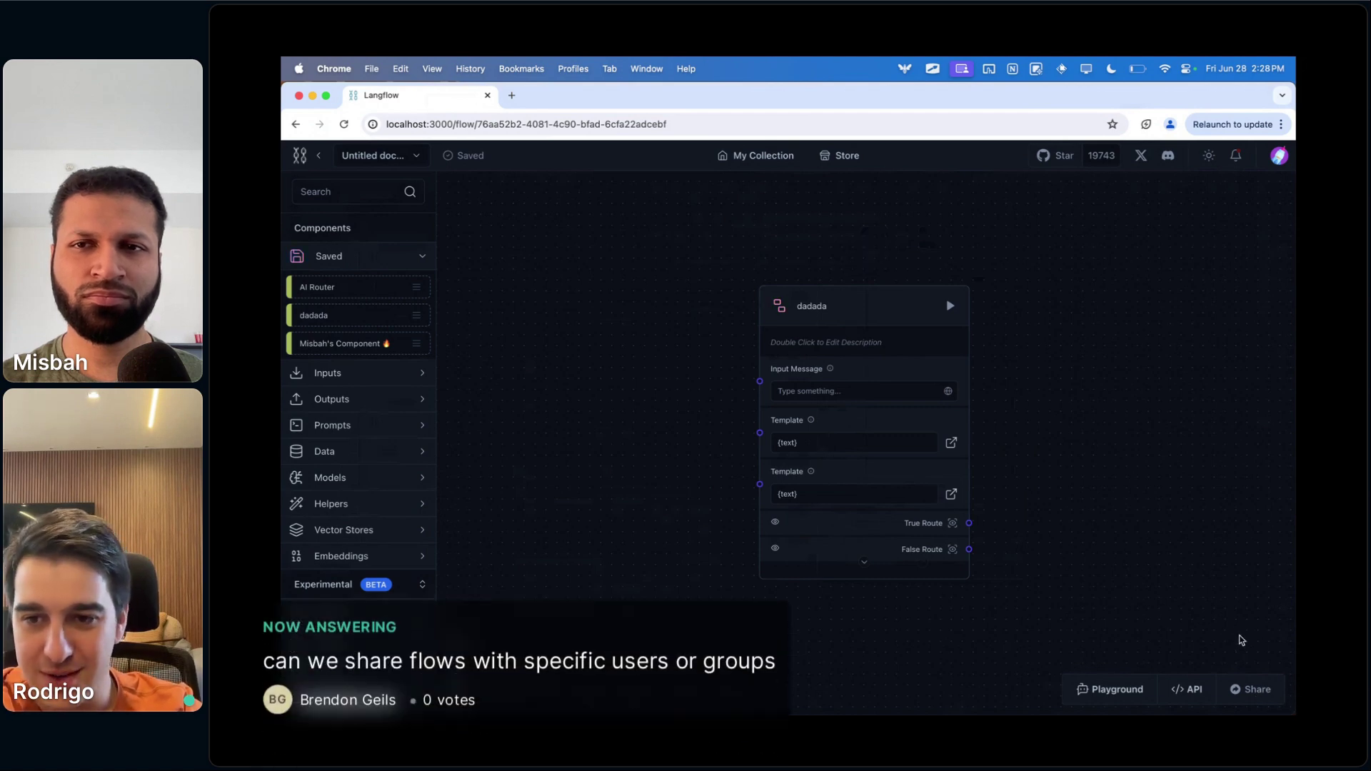
left_click_drag(1237, 628, 1186, 626)
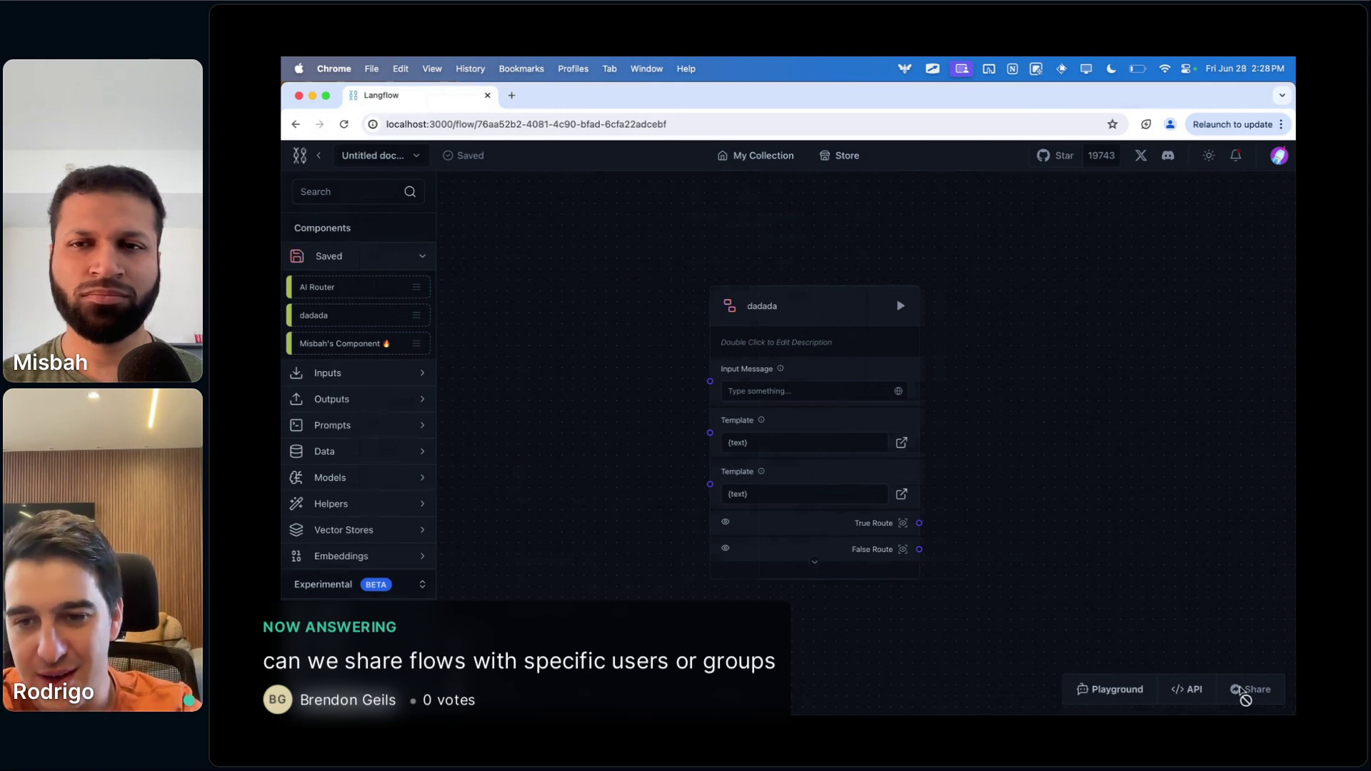
scroll(1136, 582, "down", 3)
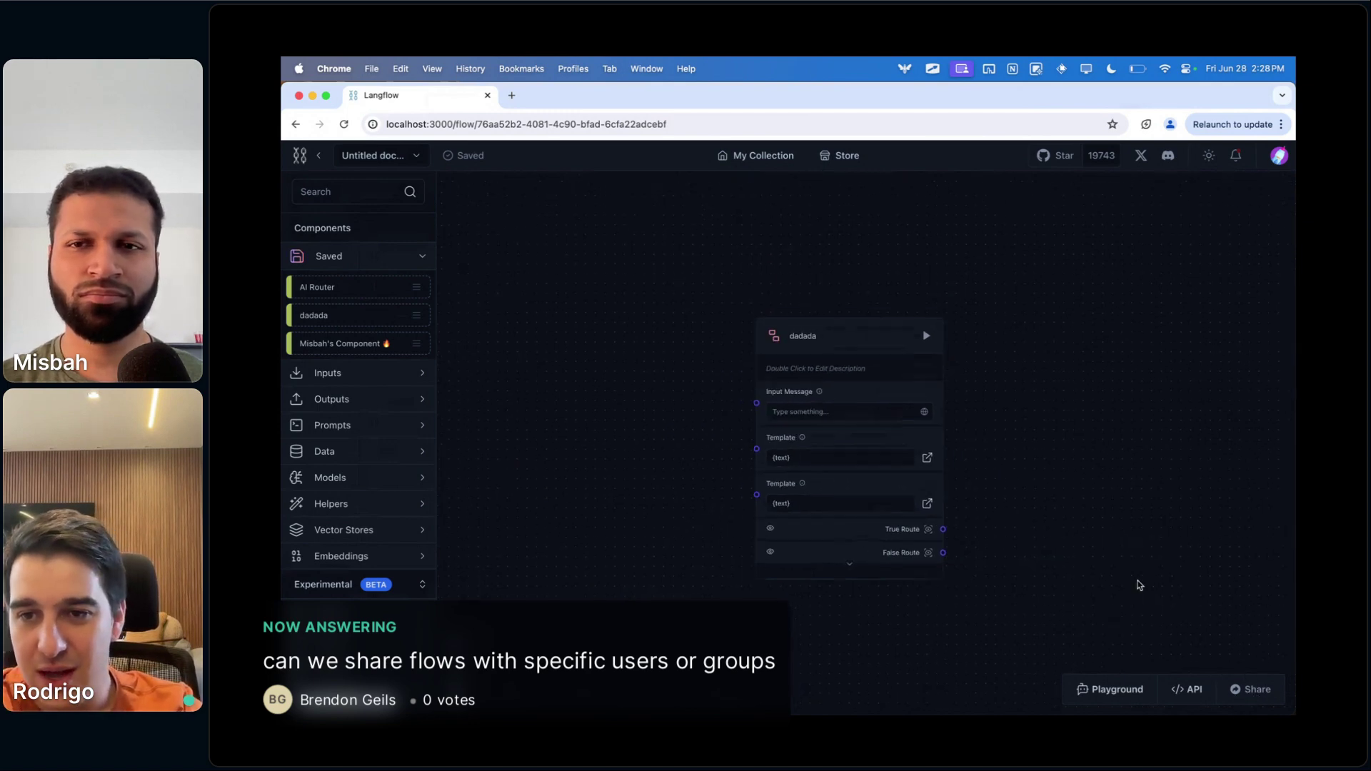
- Select the leftover components beside the dadada group and delete them from the canvas
left_click_drag(1137, 582, 1006, 500)
scroll(1007, 499, "down", 4)
left_click_drag(838, 550, 936, 517)
left_click_drag(739, 519, 815, 382)
key("BackSpace")
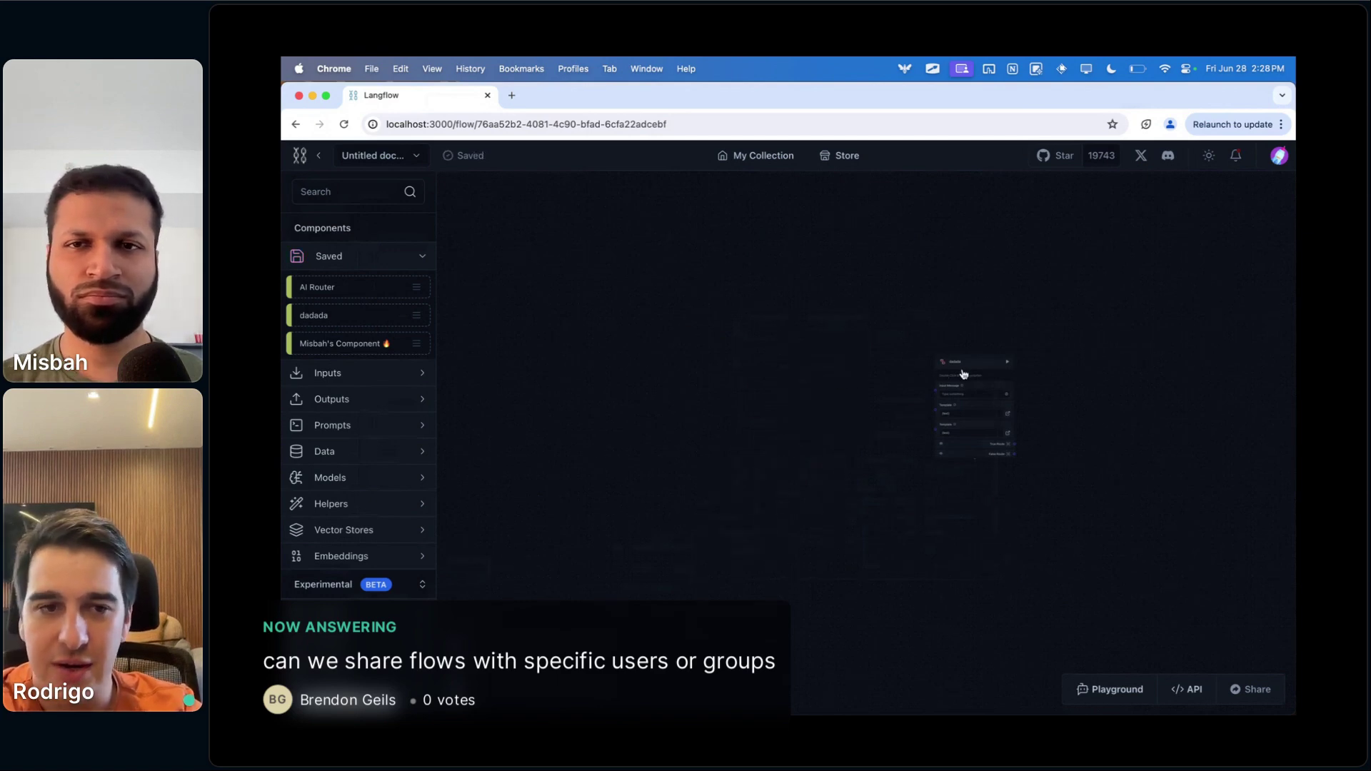
left_click_drag(942, 376, 732, 380)
left_click(382, 154)
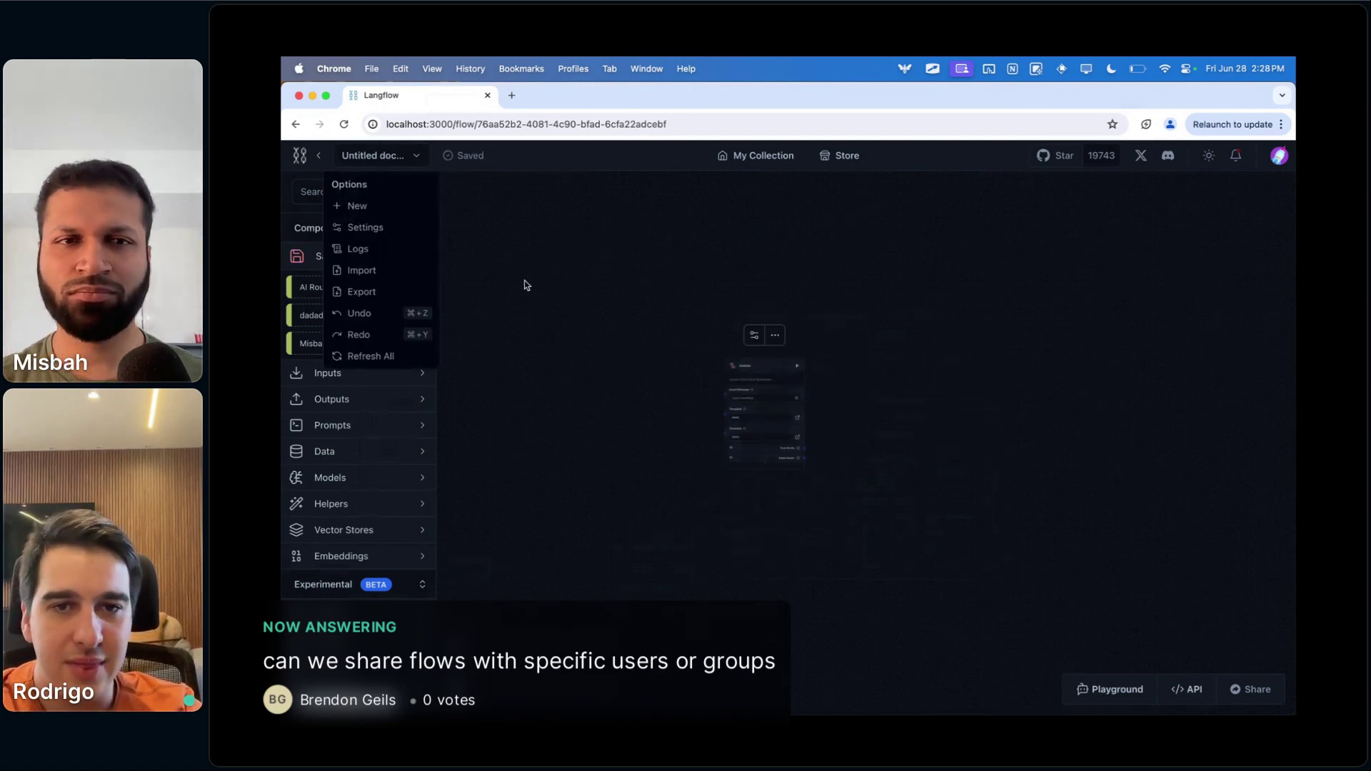
left_click(651, 362)
scroll(651, 363, "up", 3)
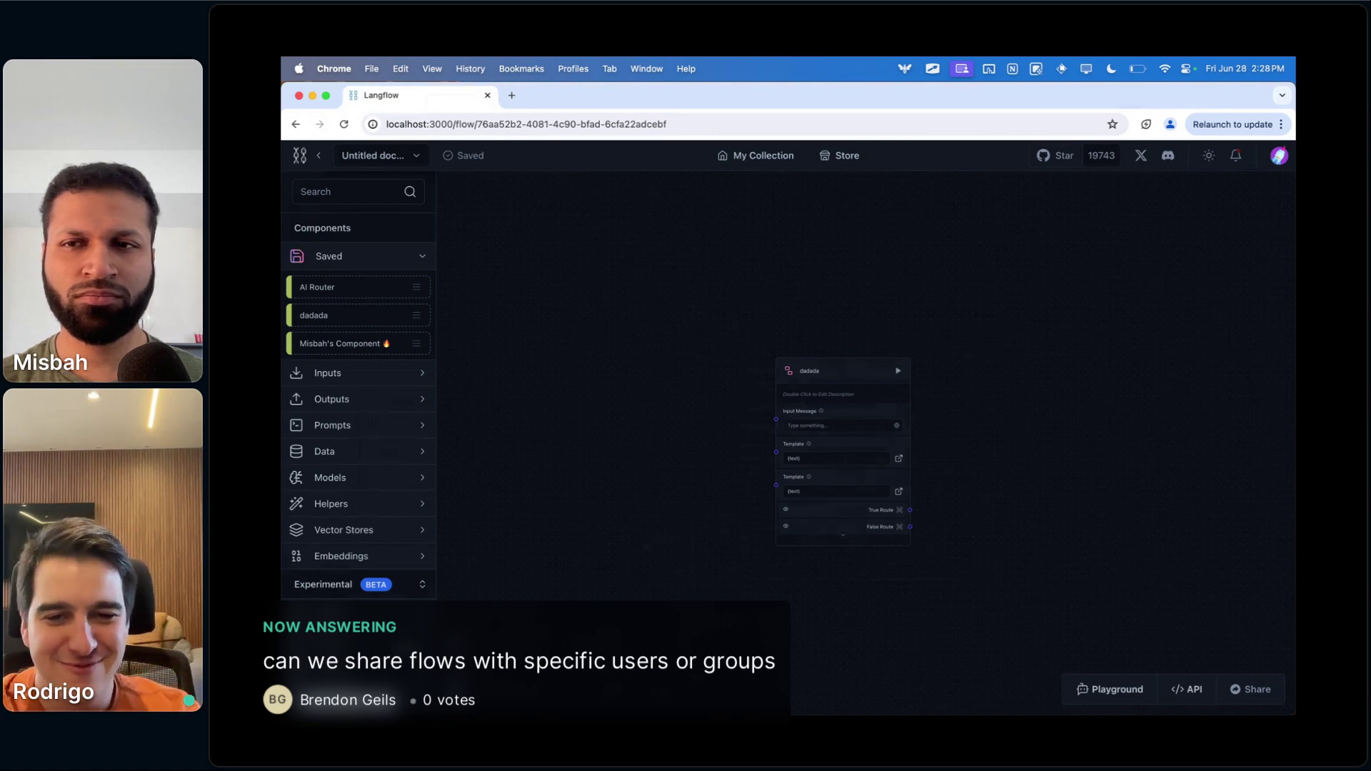
- Switch to the live event page in Safari and stop sharing the screen
mouse_move(488, 712)
left_click(421, 684)
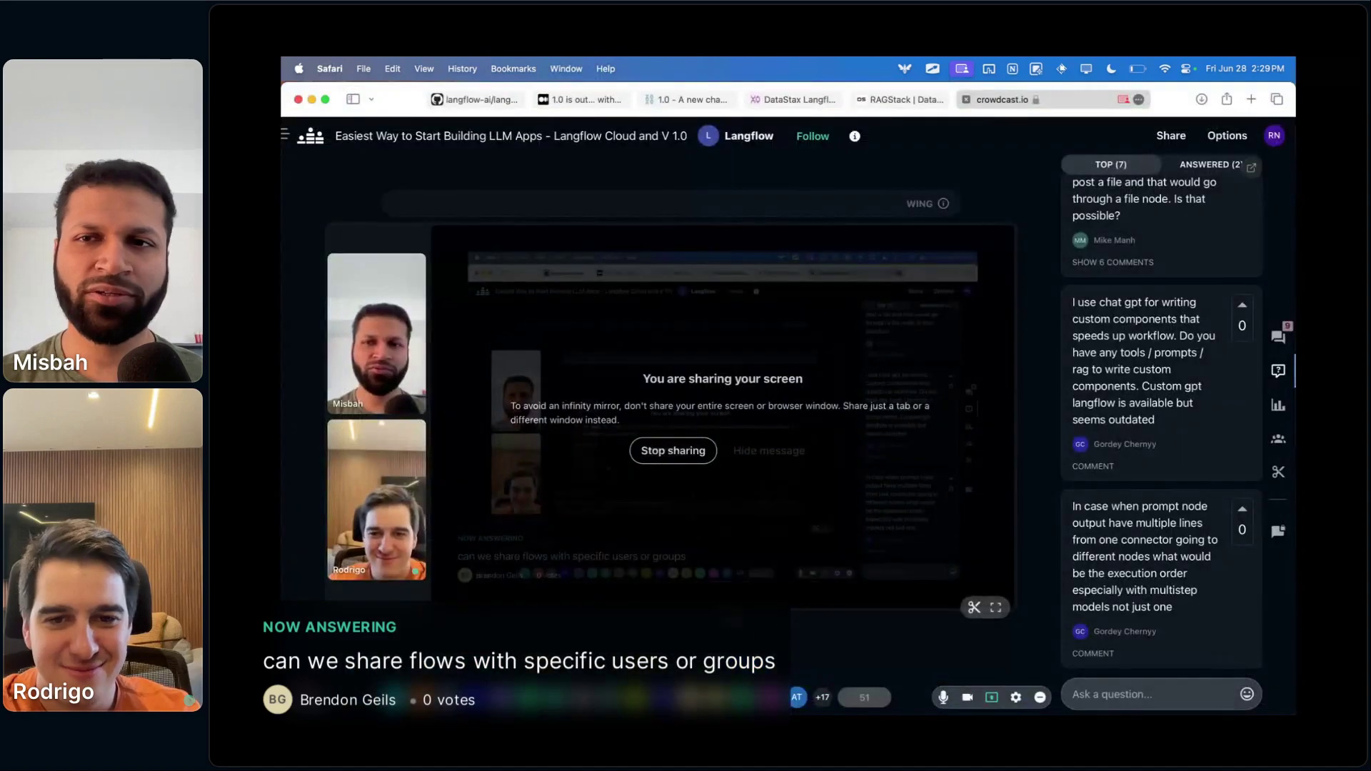
left_click(992, 698)
left_click(994, 644)
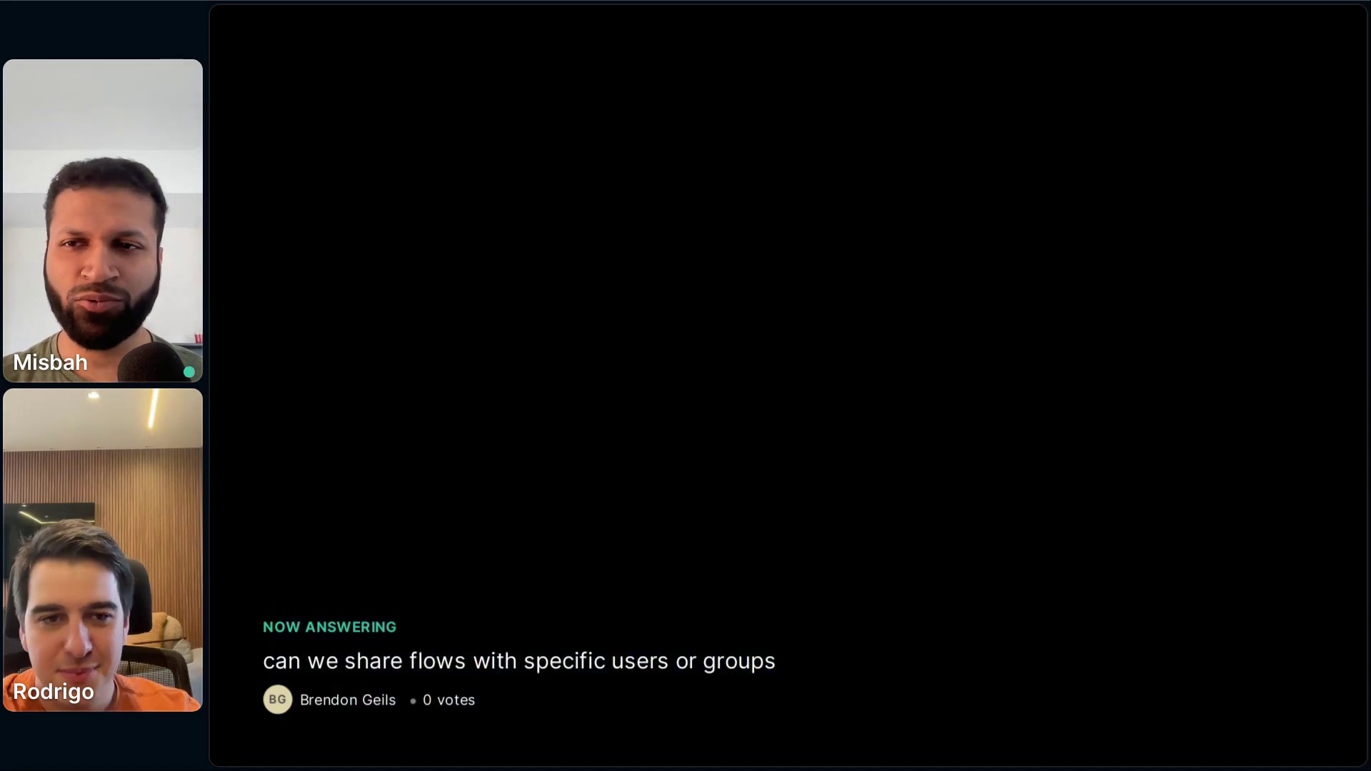